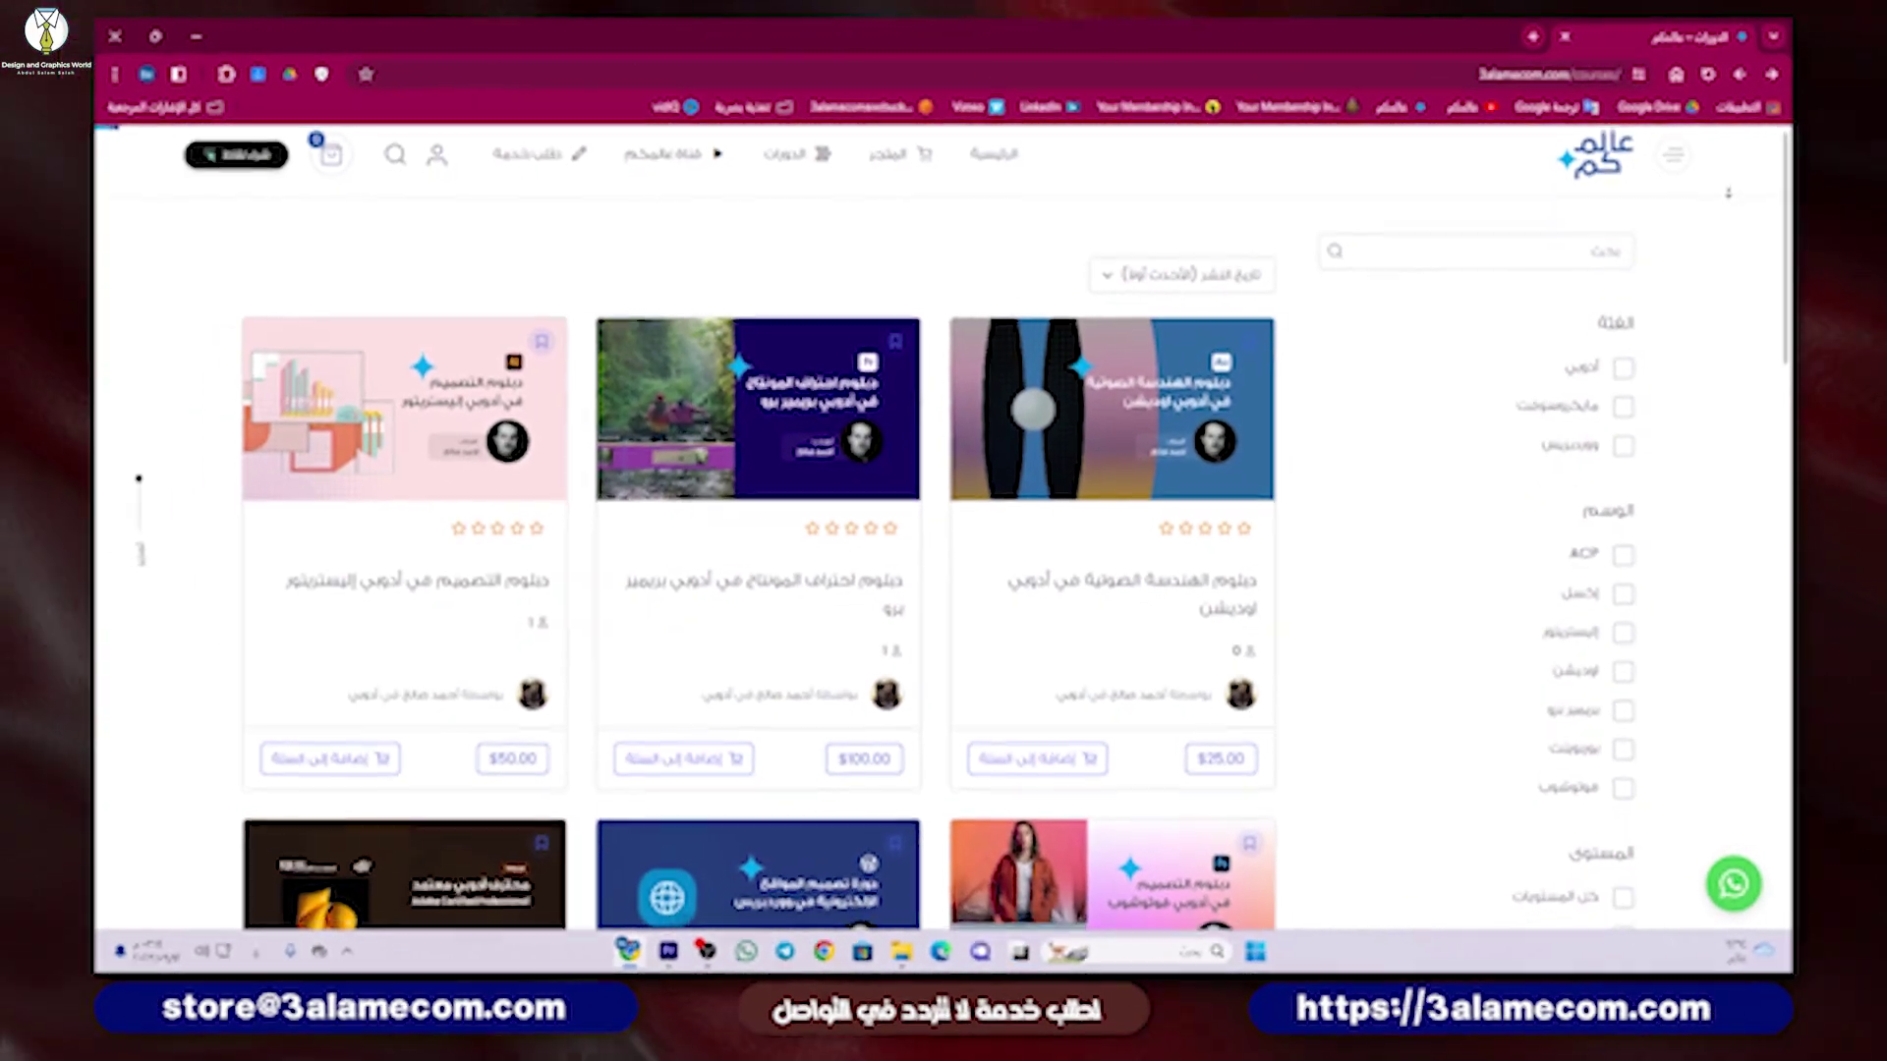
Step: Scroll the 3alamecom course catalogue down until the Power BI diploma card shows
scroll(1727, 202, down, 3)
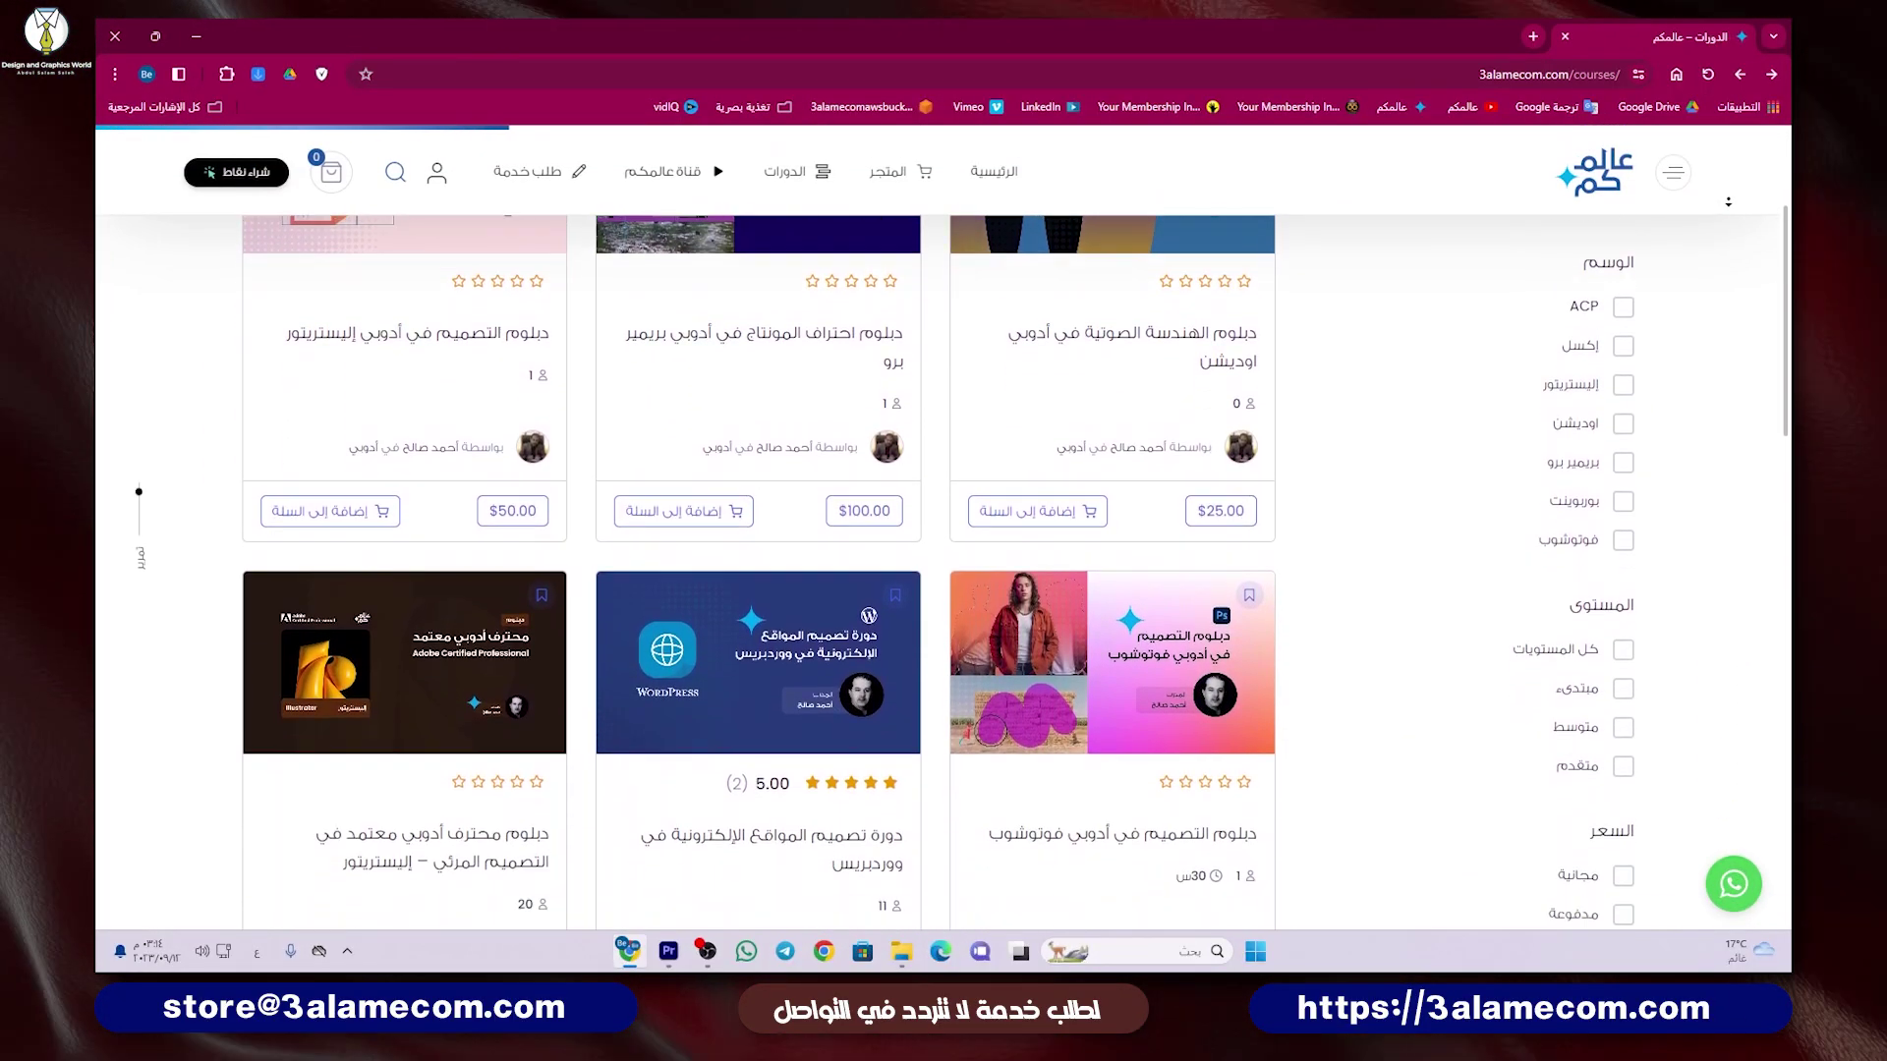
scroll(1728, 204, down, 1)
scroll(1728, 204, down, 1)
scroll(1728, 204, down, 1)
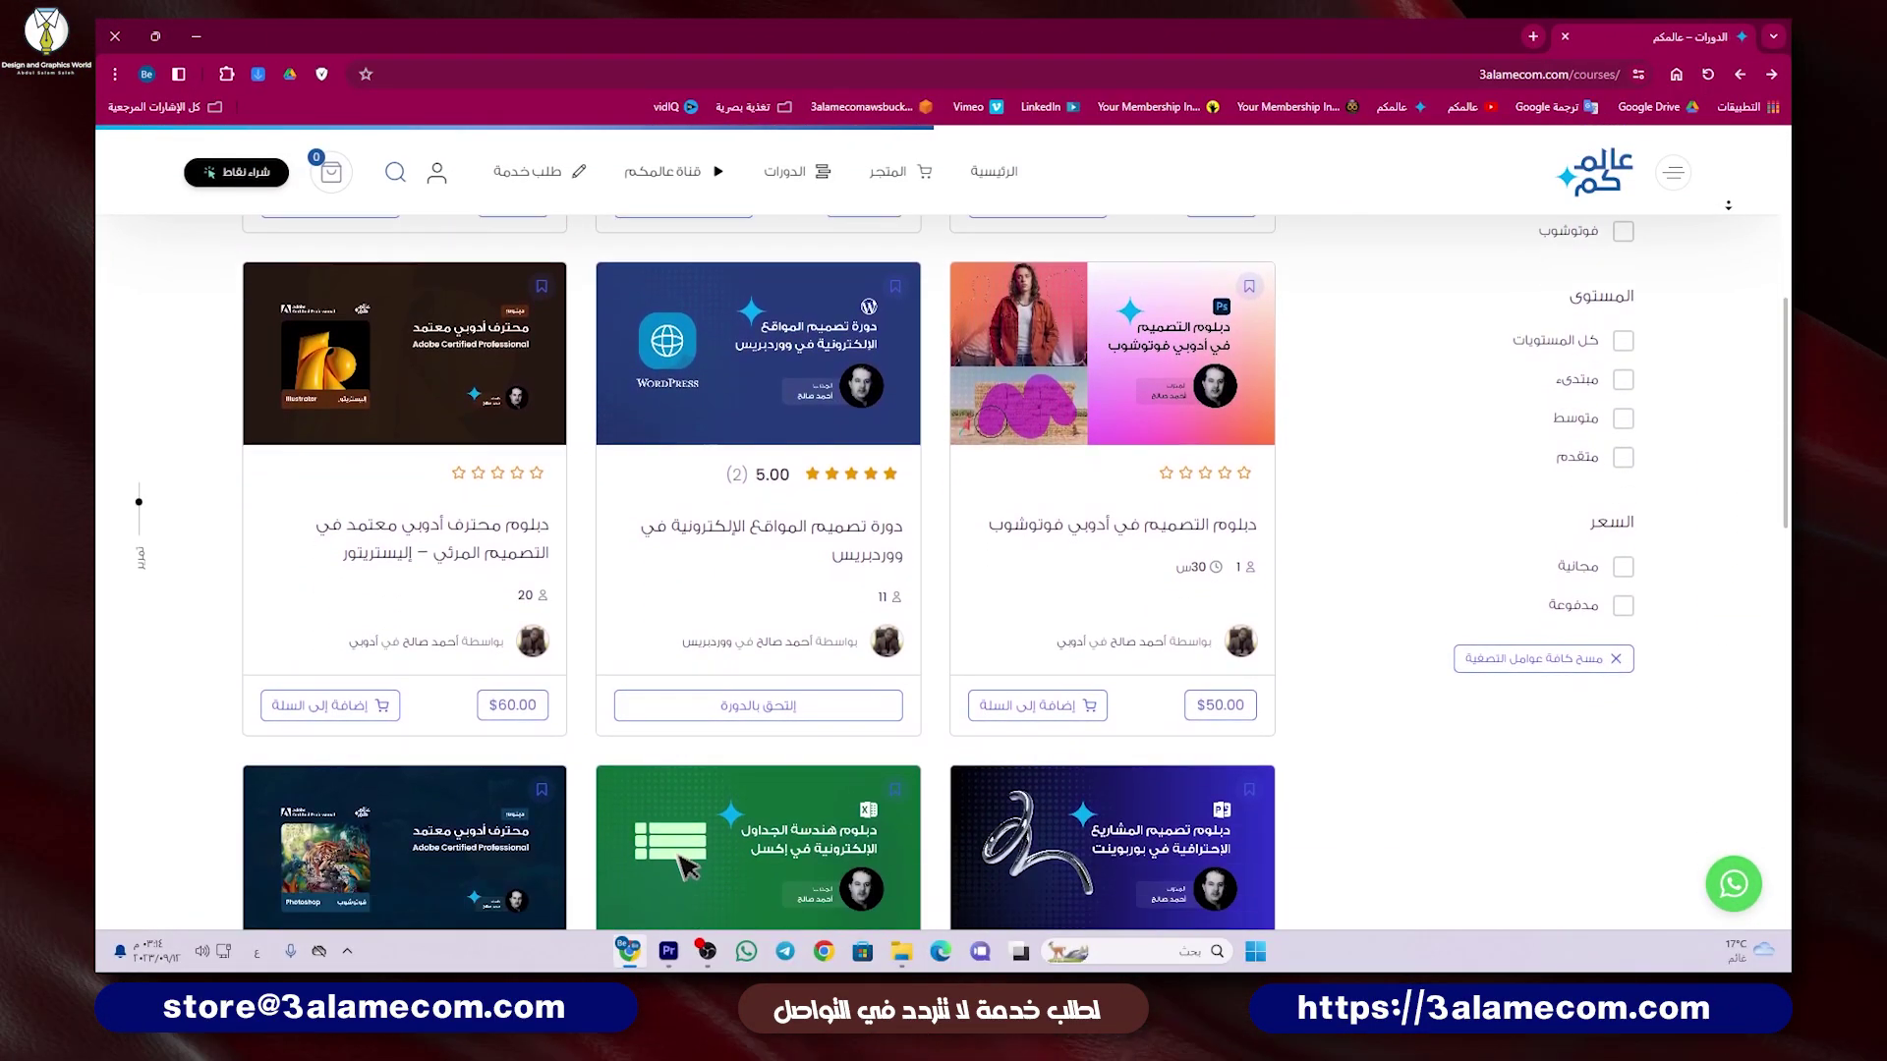
scroll(1728, 204, down, 1)
scroll(1728, 204, down, 1)
scroll(1727, 205, down, 1)
scroll(1728, 205, down, 1)
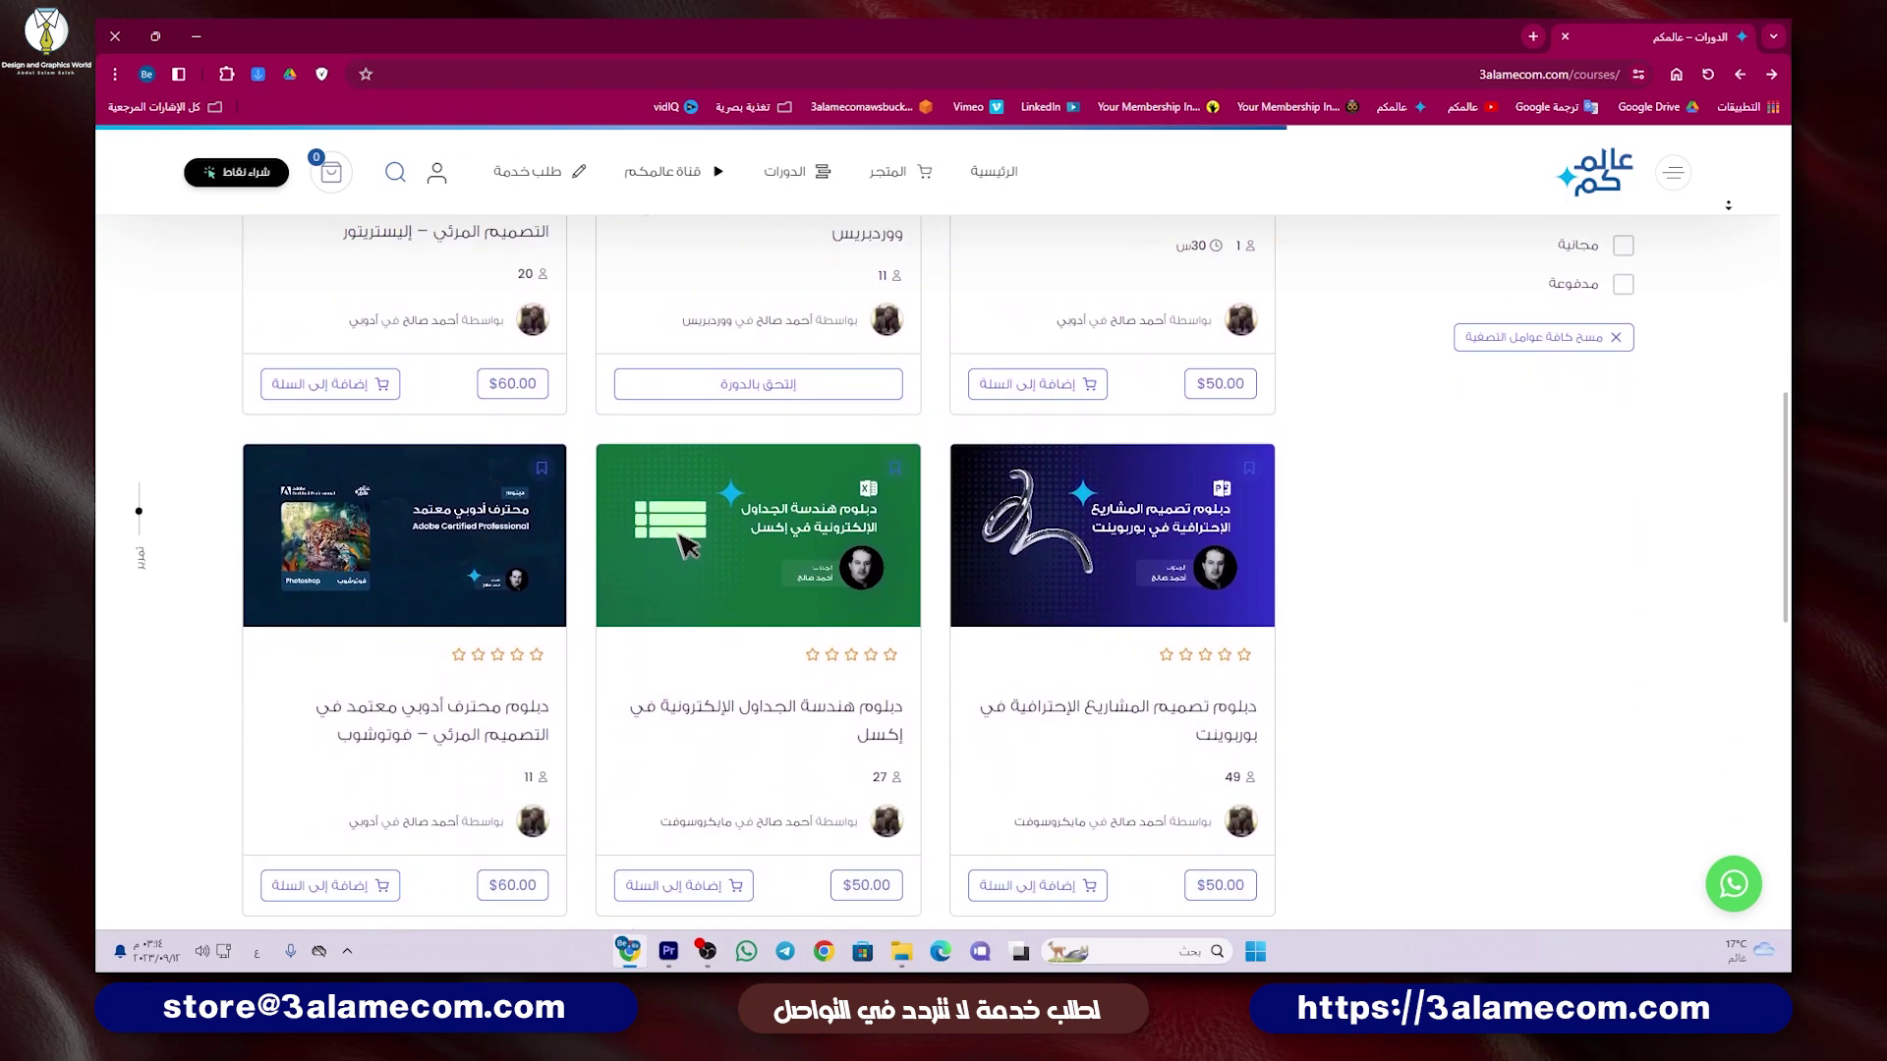
scroll(1727, 204, down, 1)
scroll(1727, 205, down, 1)
scroll(1727, 205, down, 1)
scroll(1727, 205, down, 1)
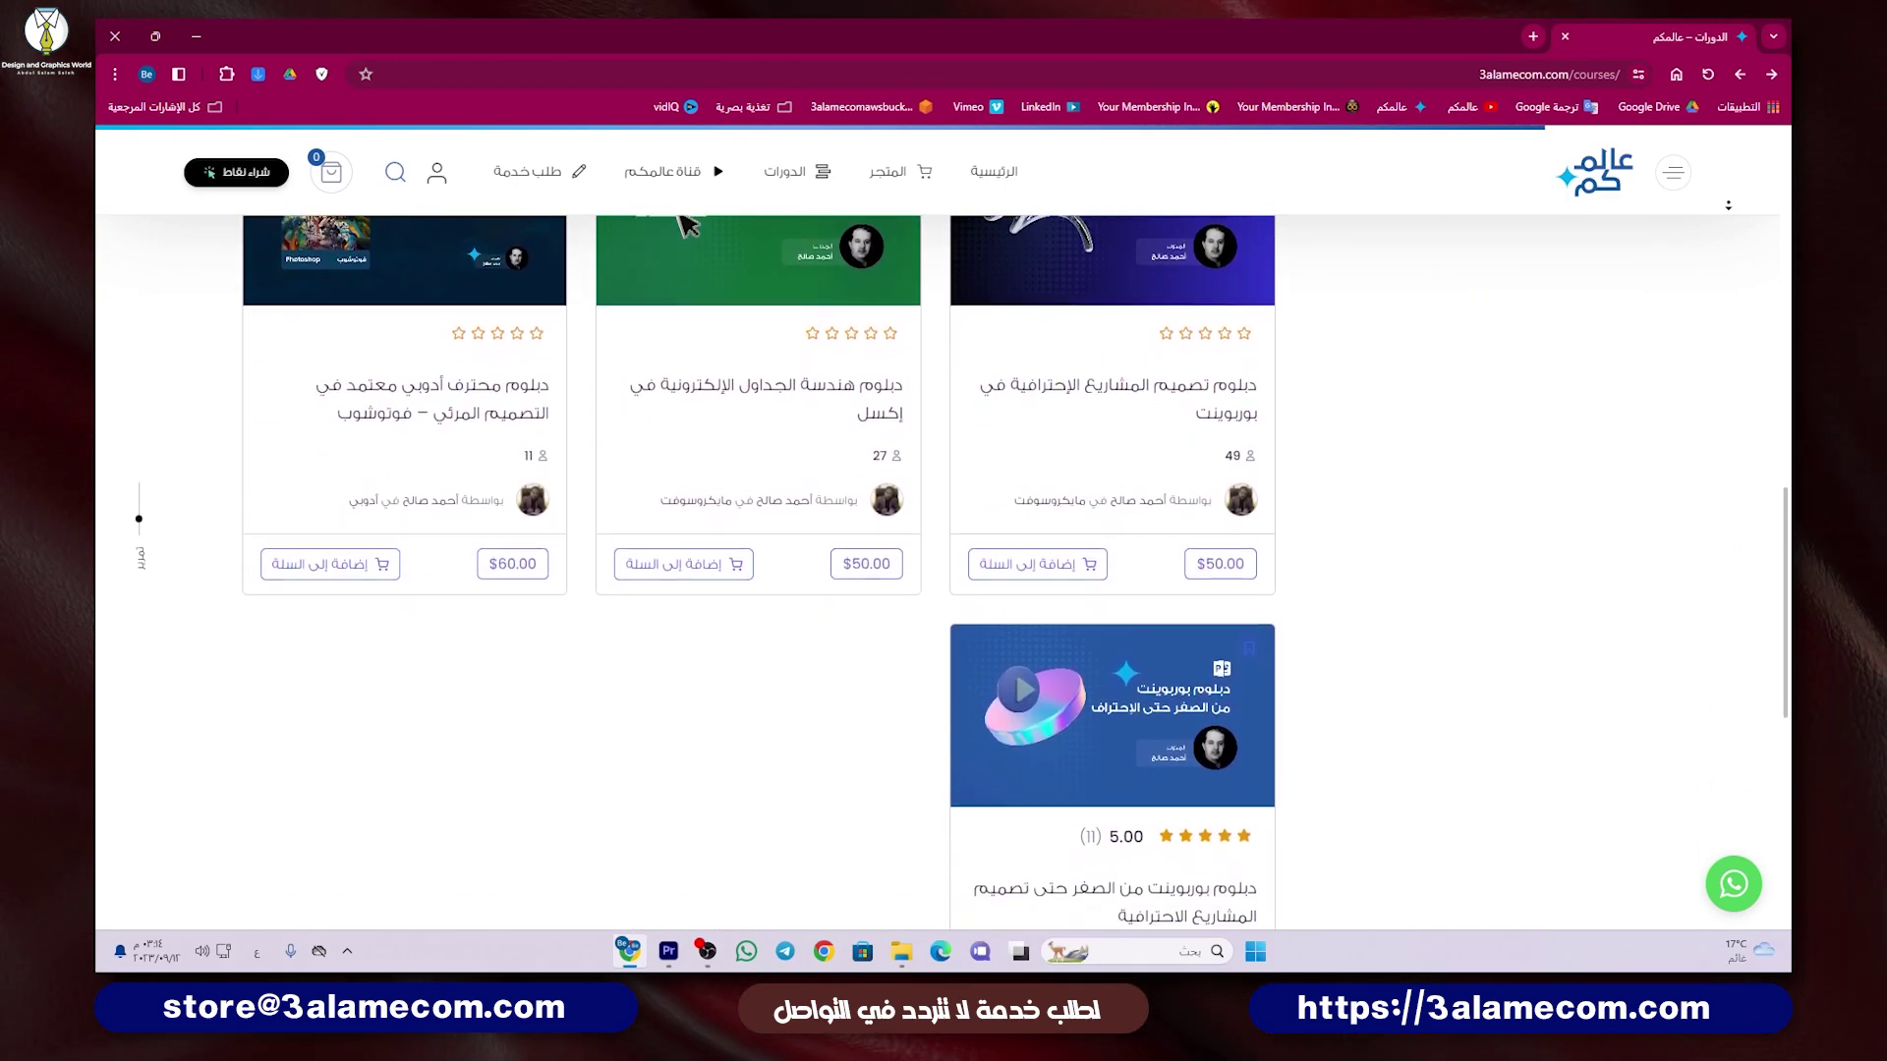
scroll(1728, 205, down, 1)
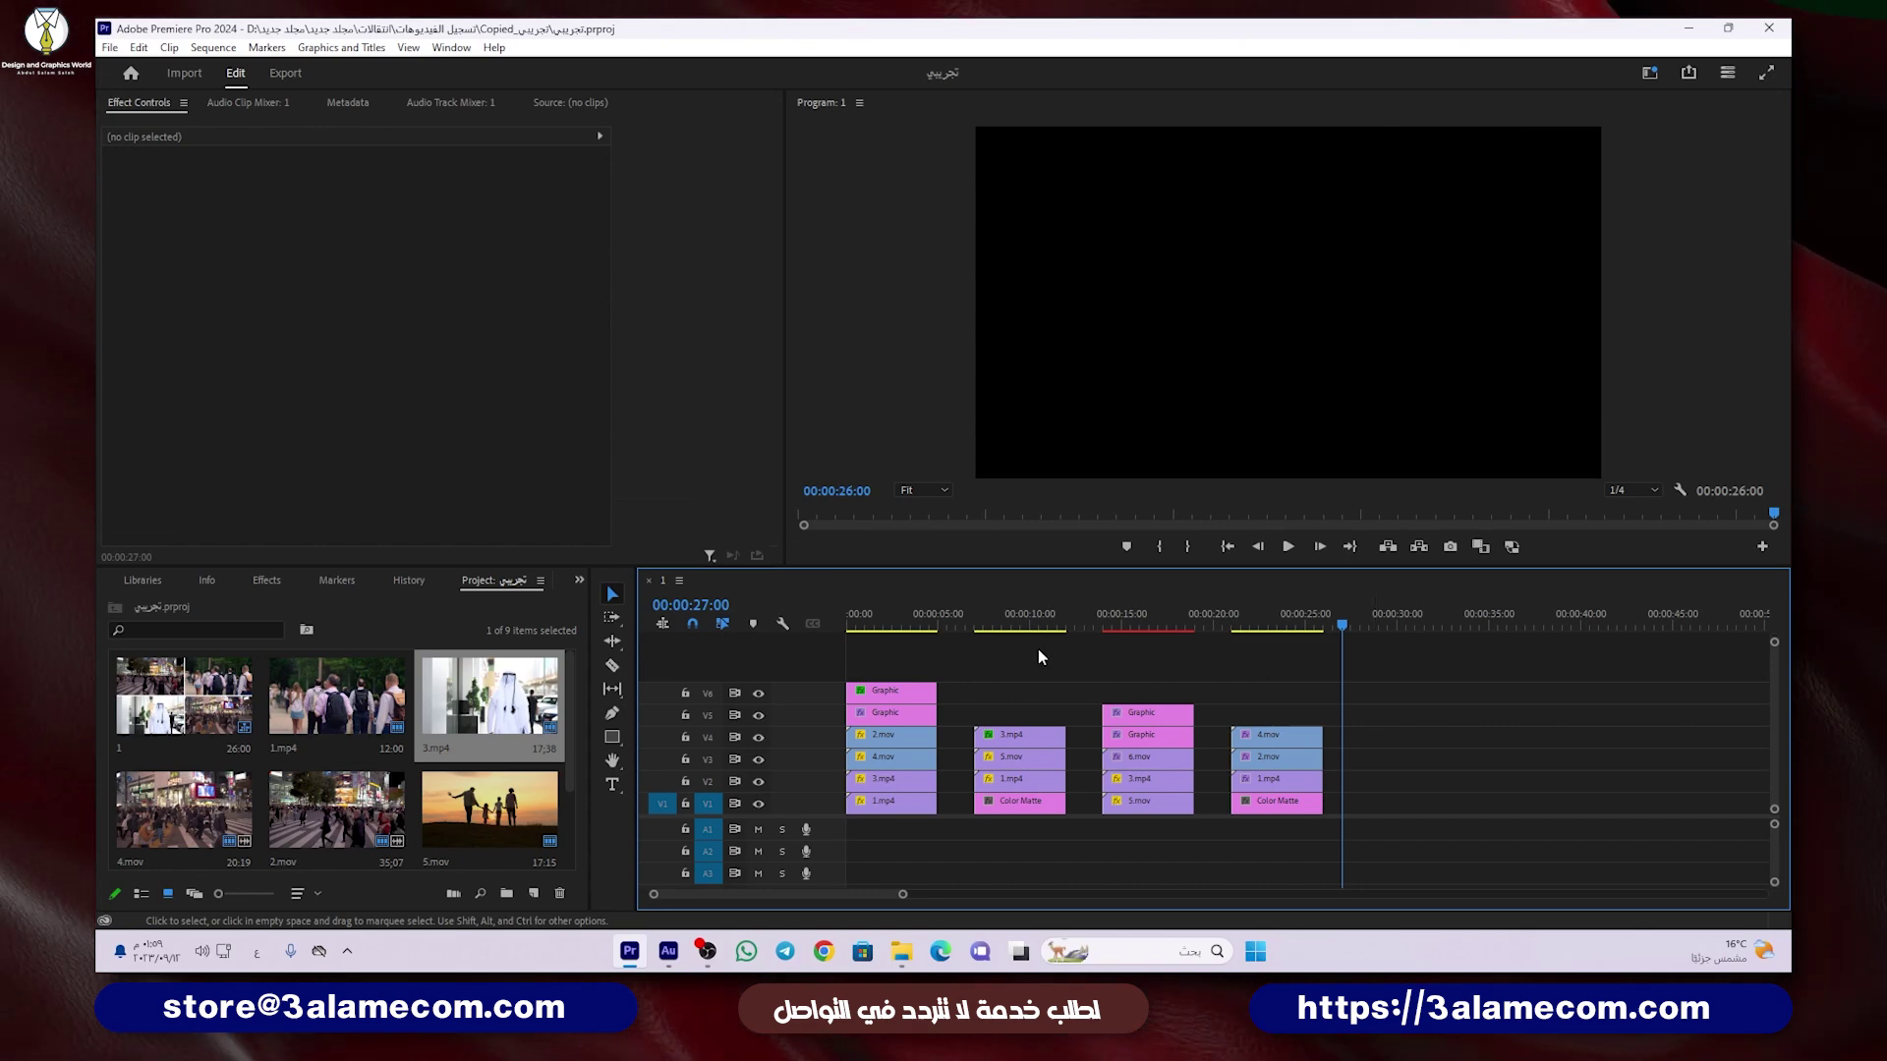
click(889, 801)
click(896, 625)
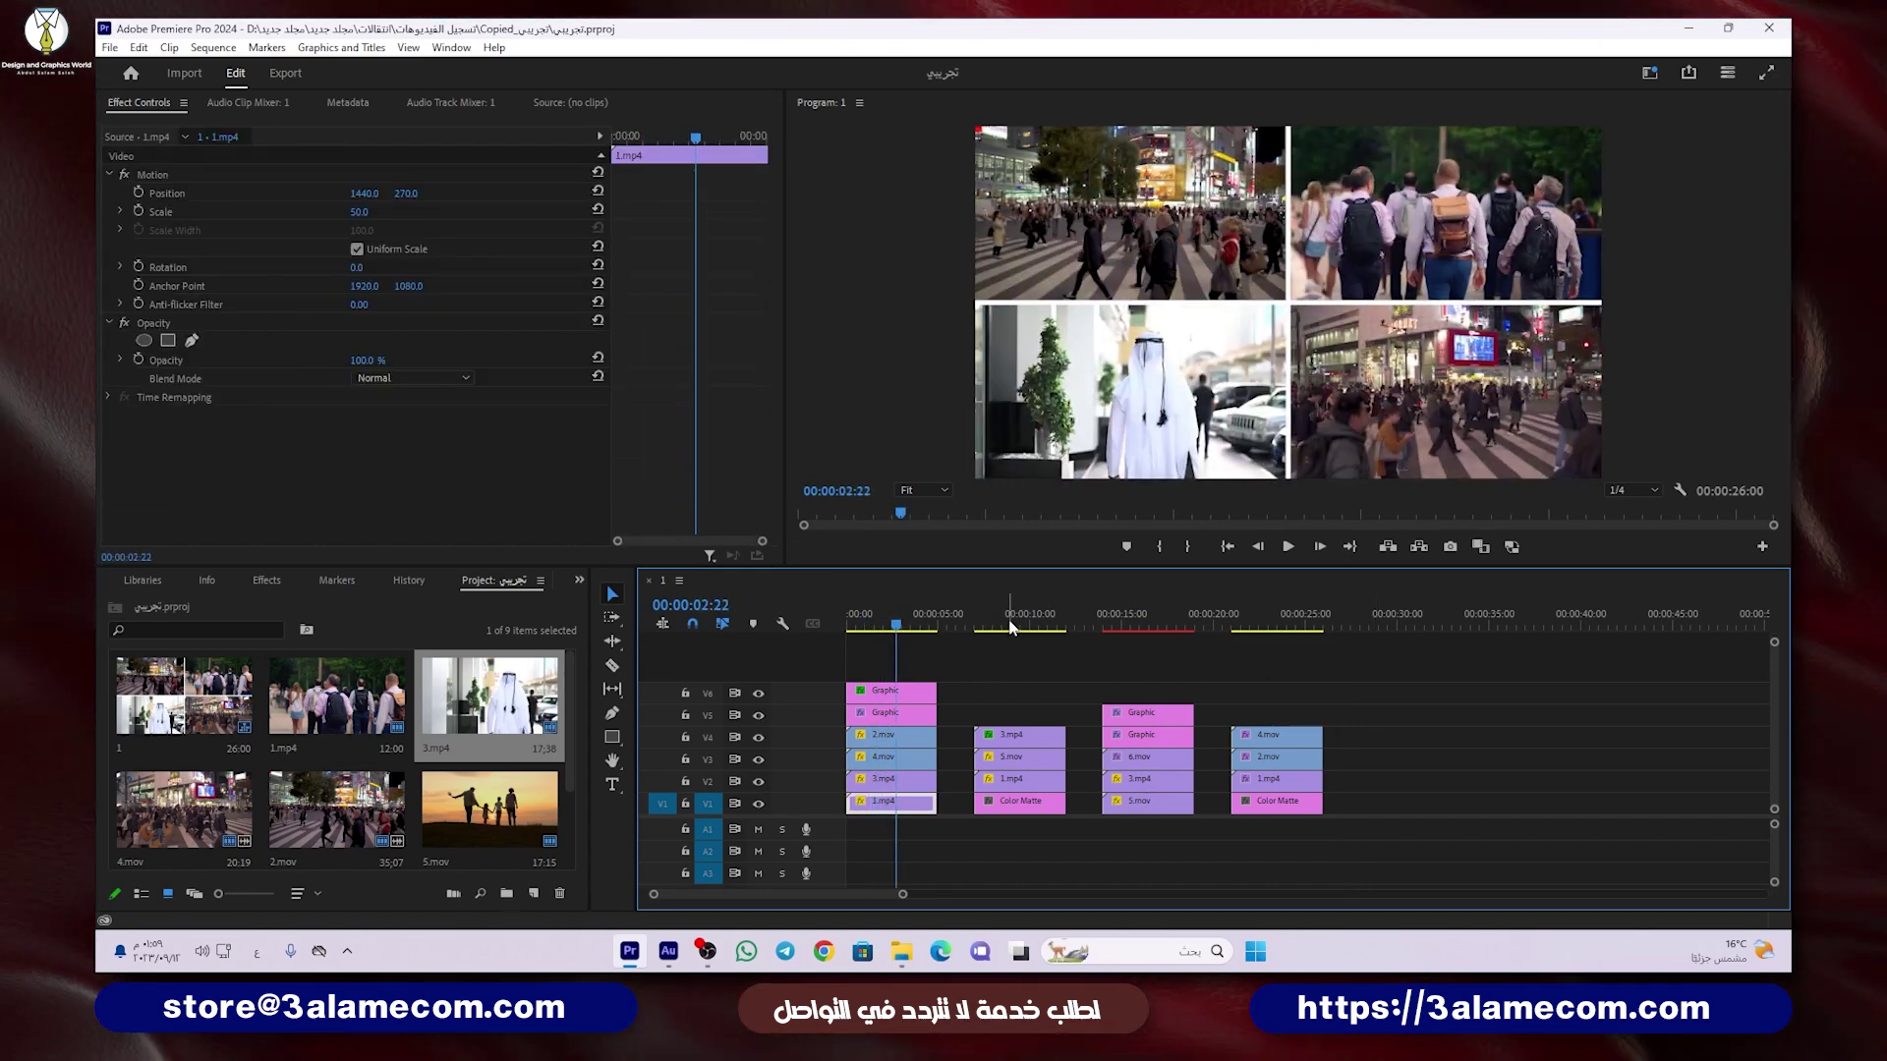
drag(901, 628, 1142, 631)
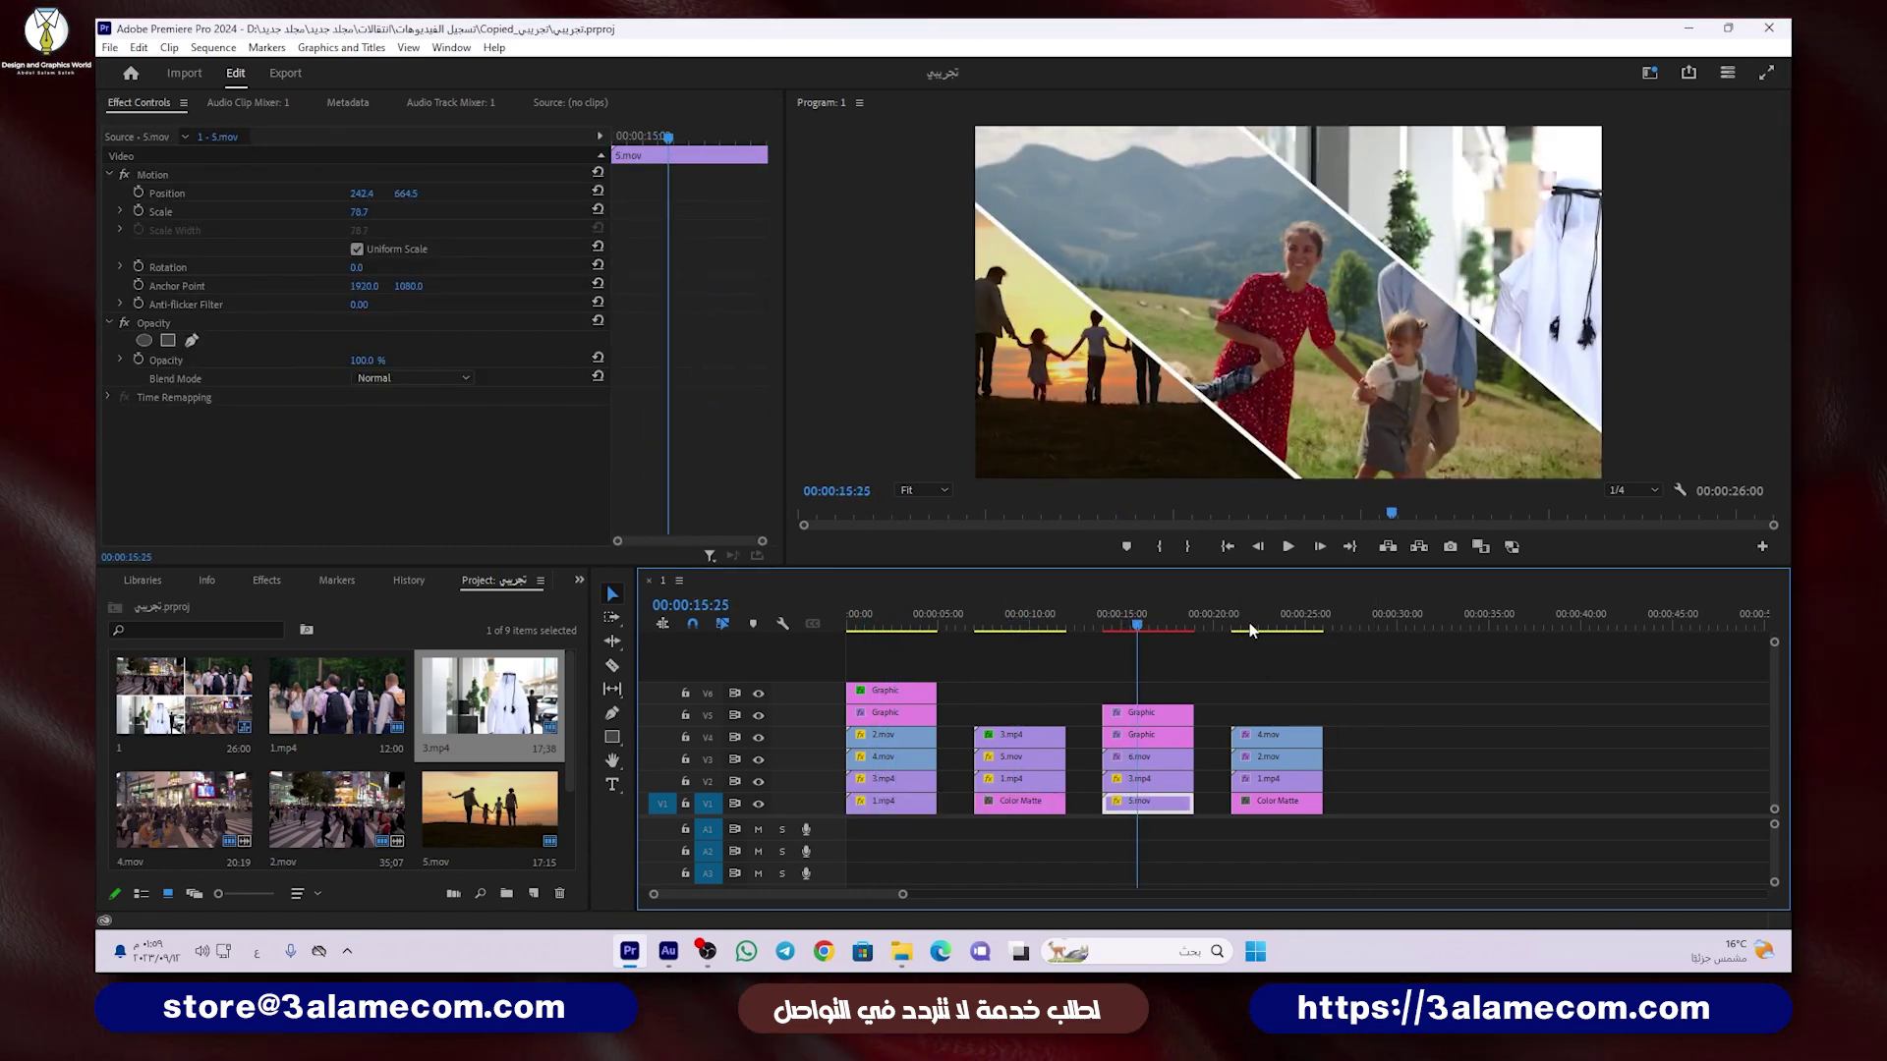
click(1273, 625)
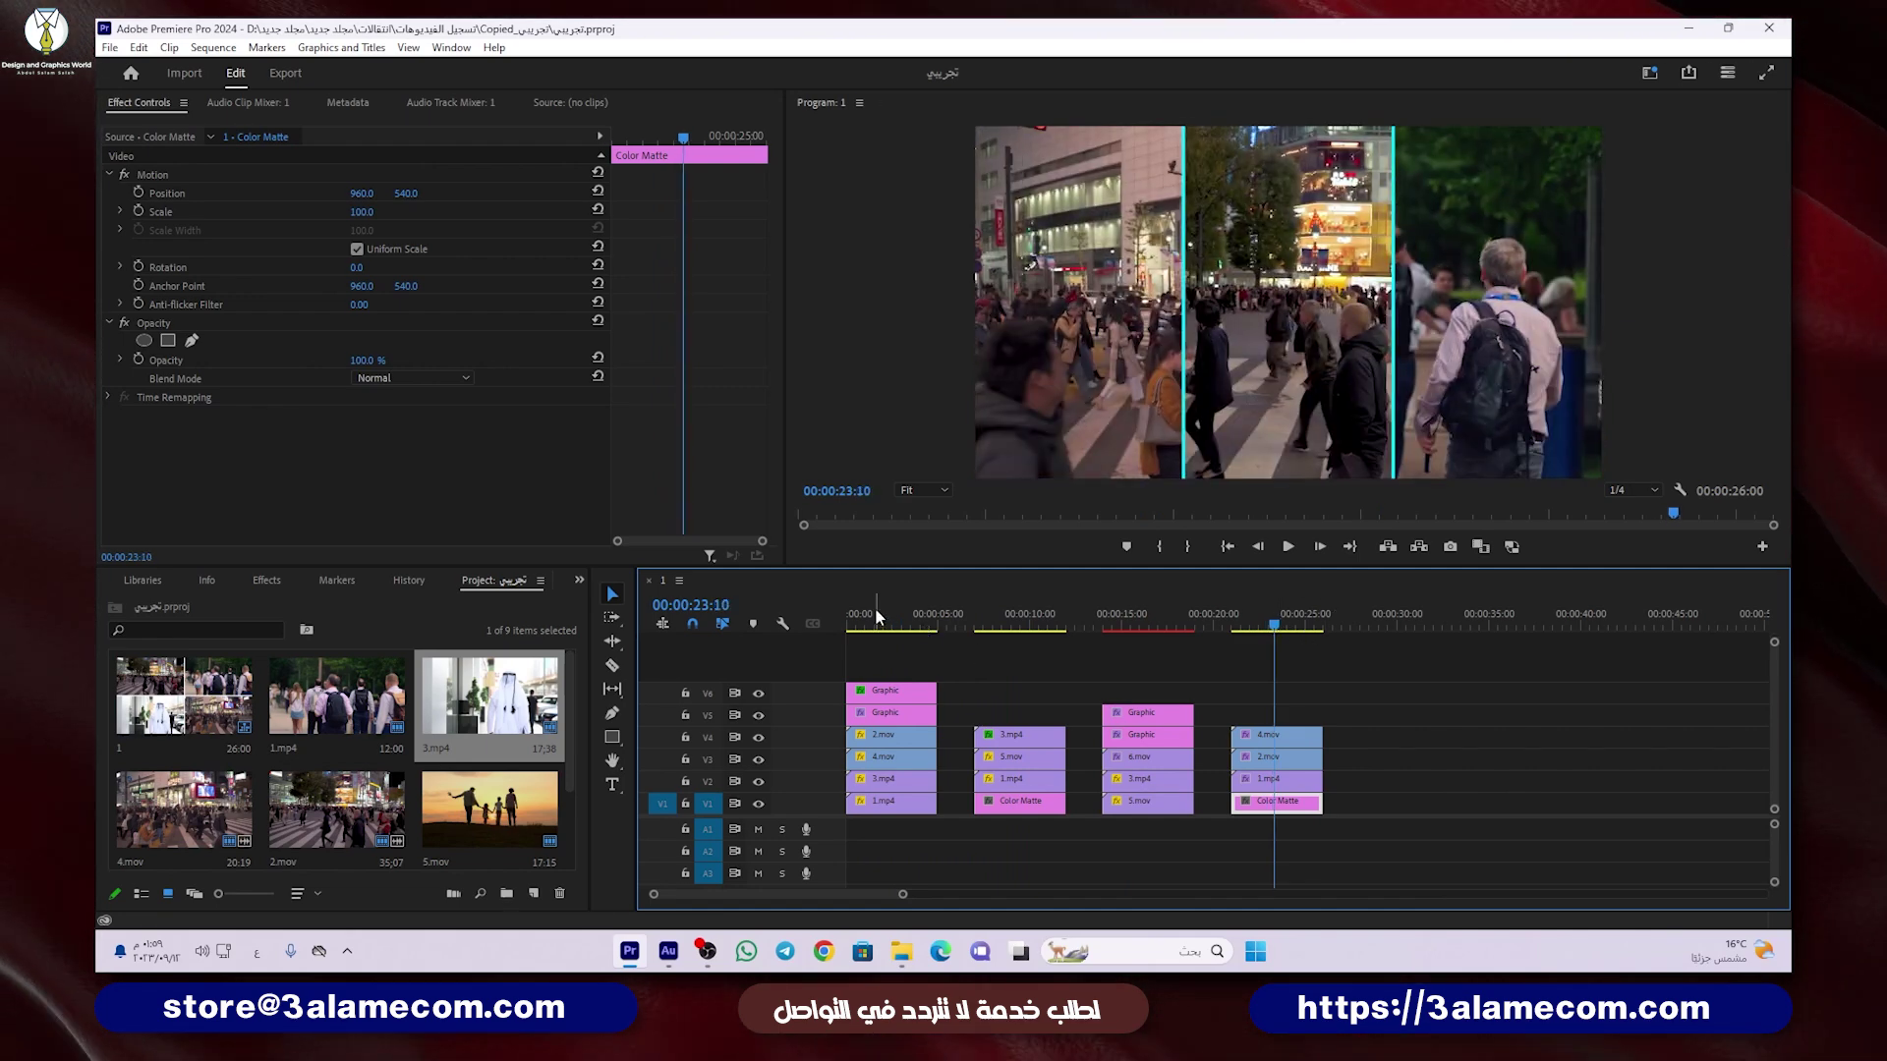
click(886, 625)
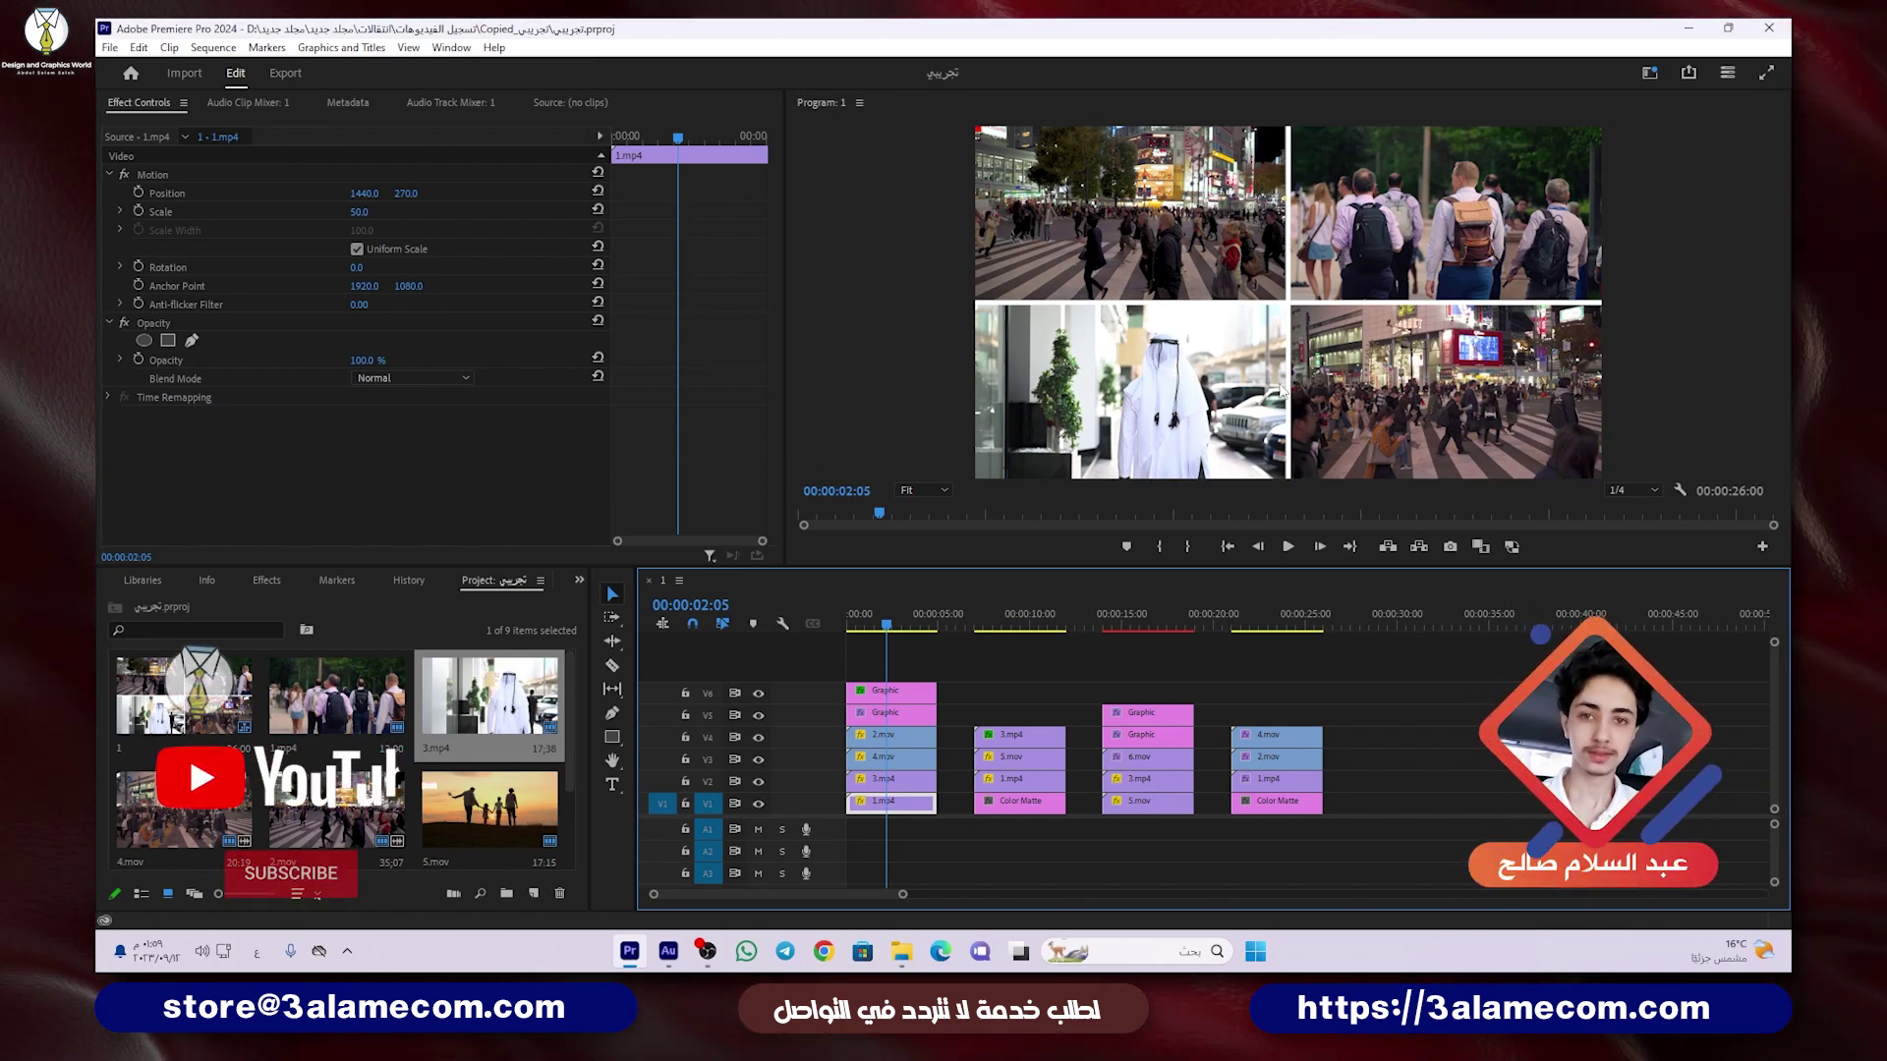
click(1334, 617)
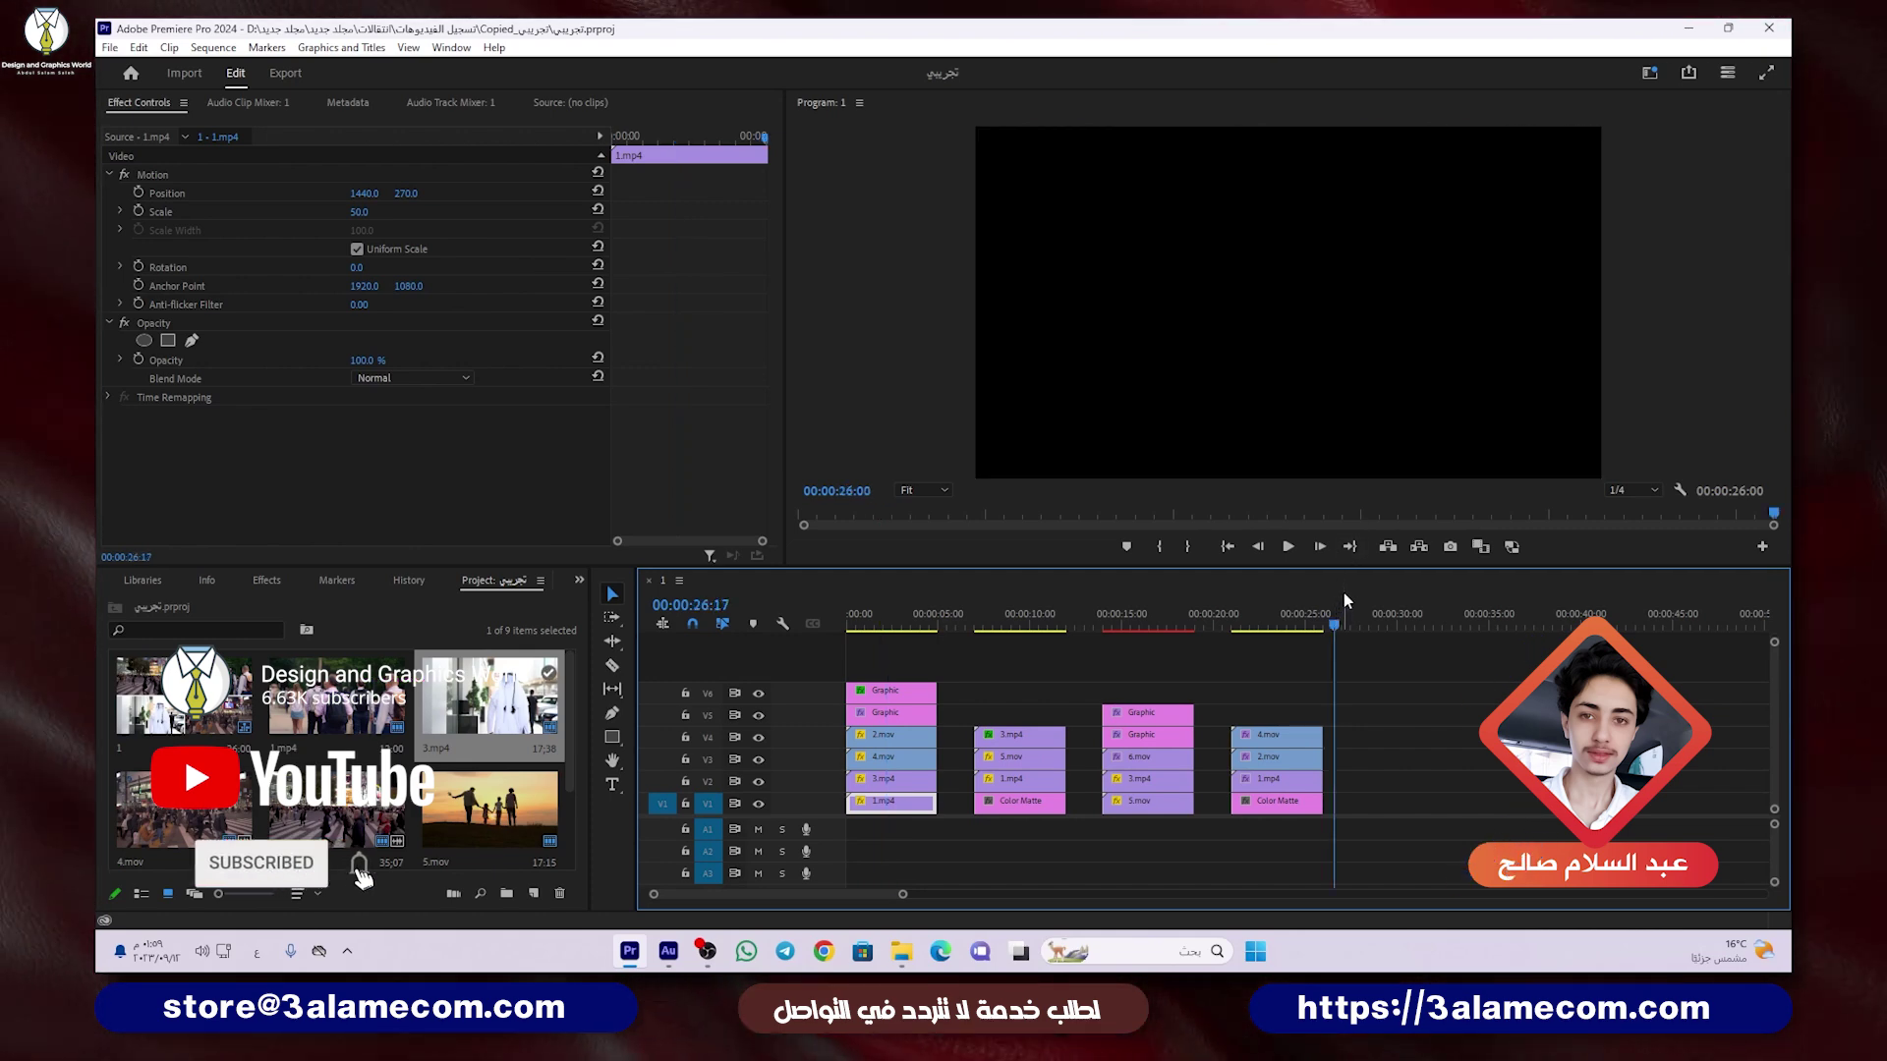
Step: Place 3.mp4 on V1, then 5.mov, 2.mov (after previewing it) and 1.mp4 on V2–V4
drag(493, 696, 1361, 809)
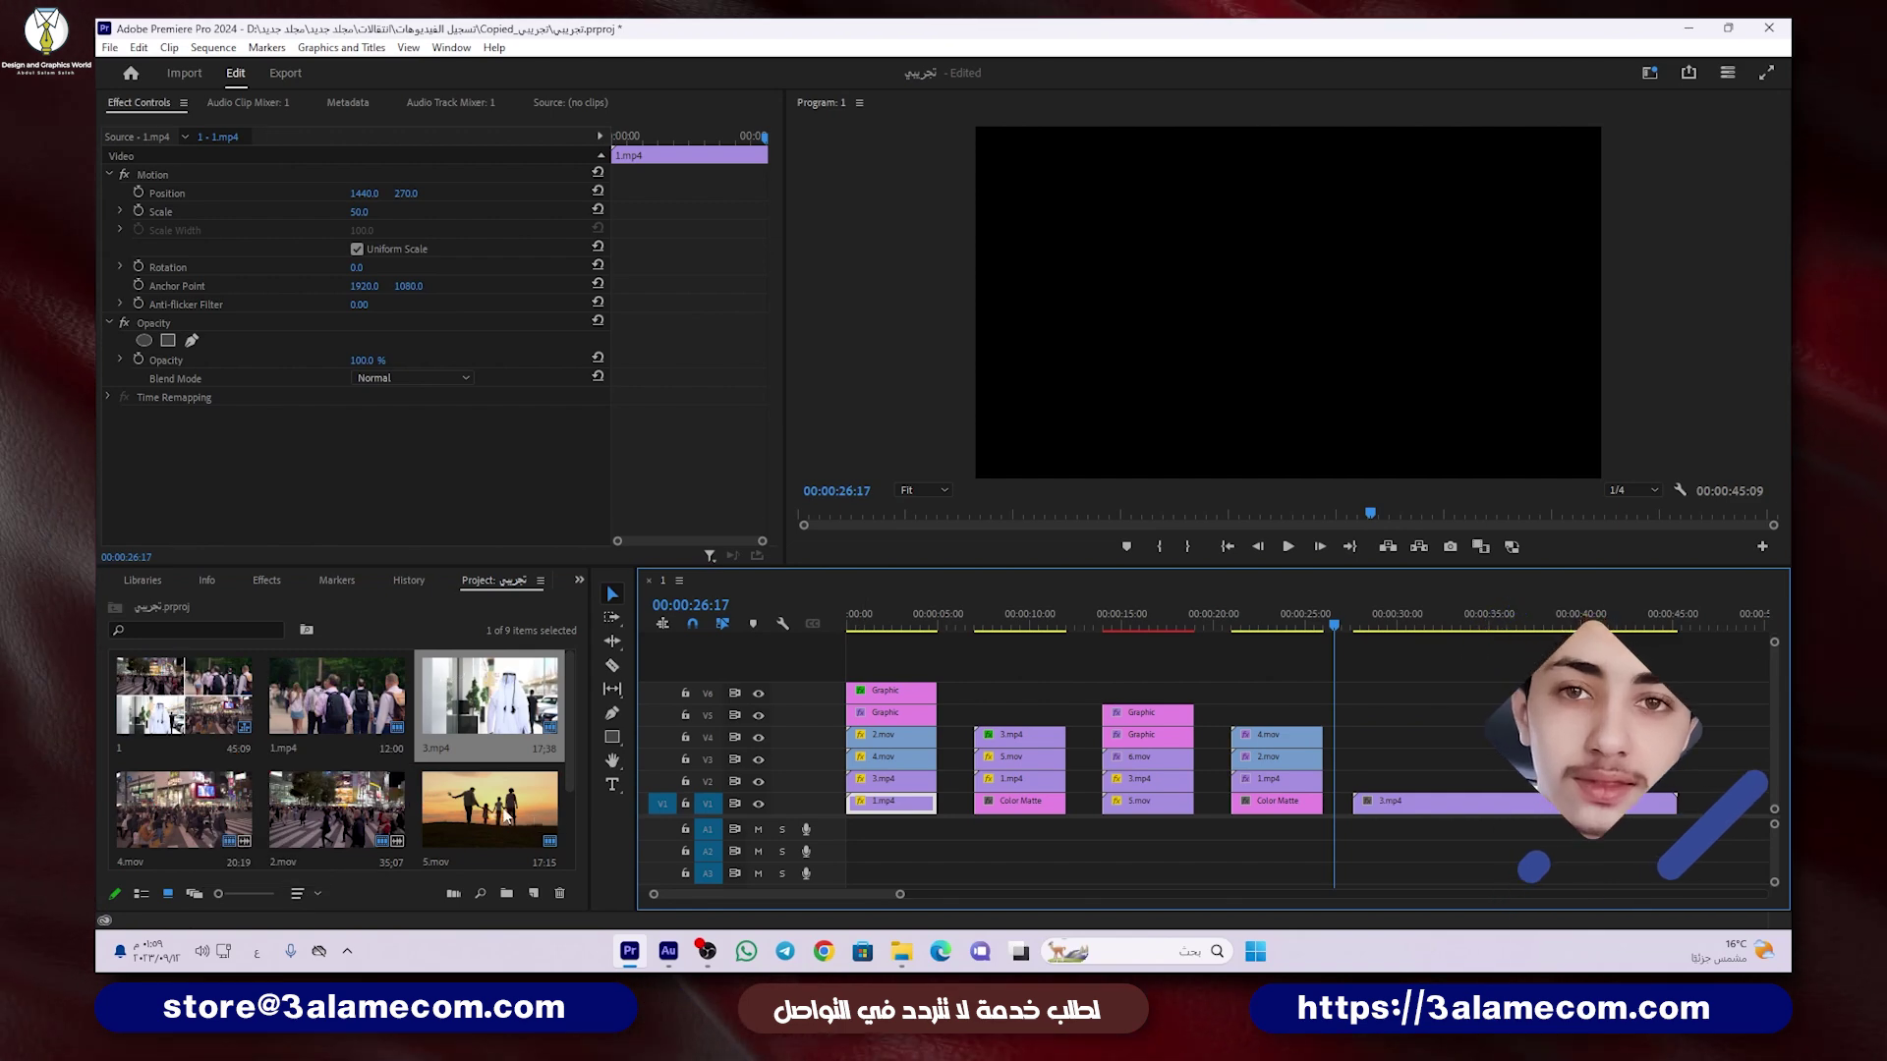
mouse_move(489, 811)
mouse_down()
mouse_move(1312, 753)
mouse_move(1368, 781)
mouse_up()
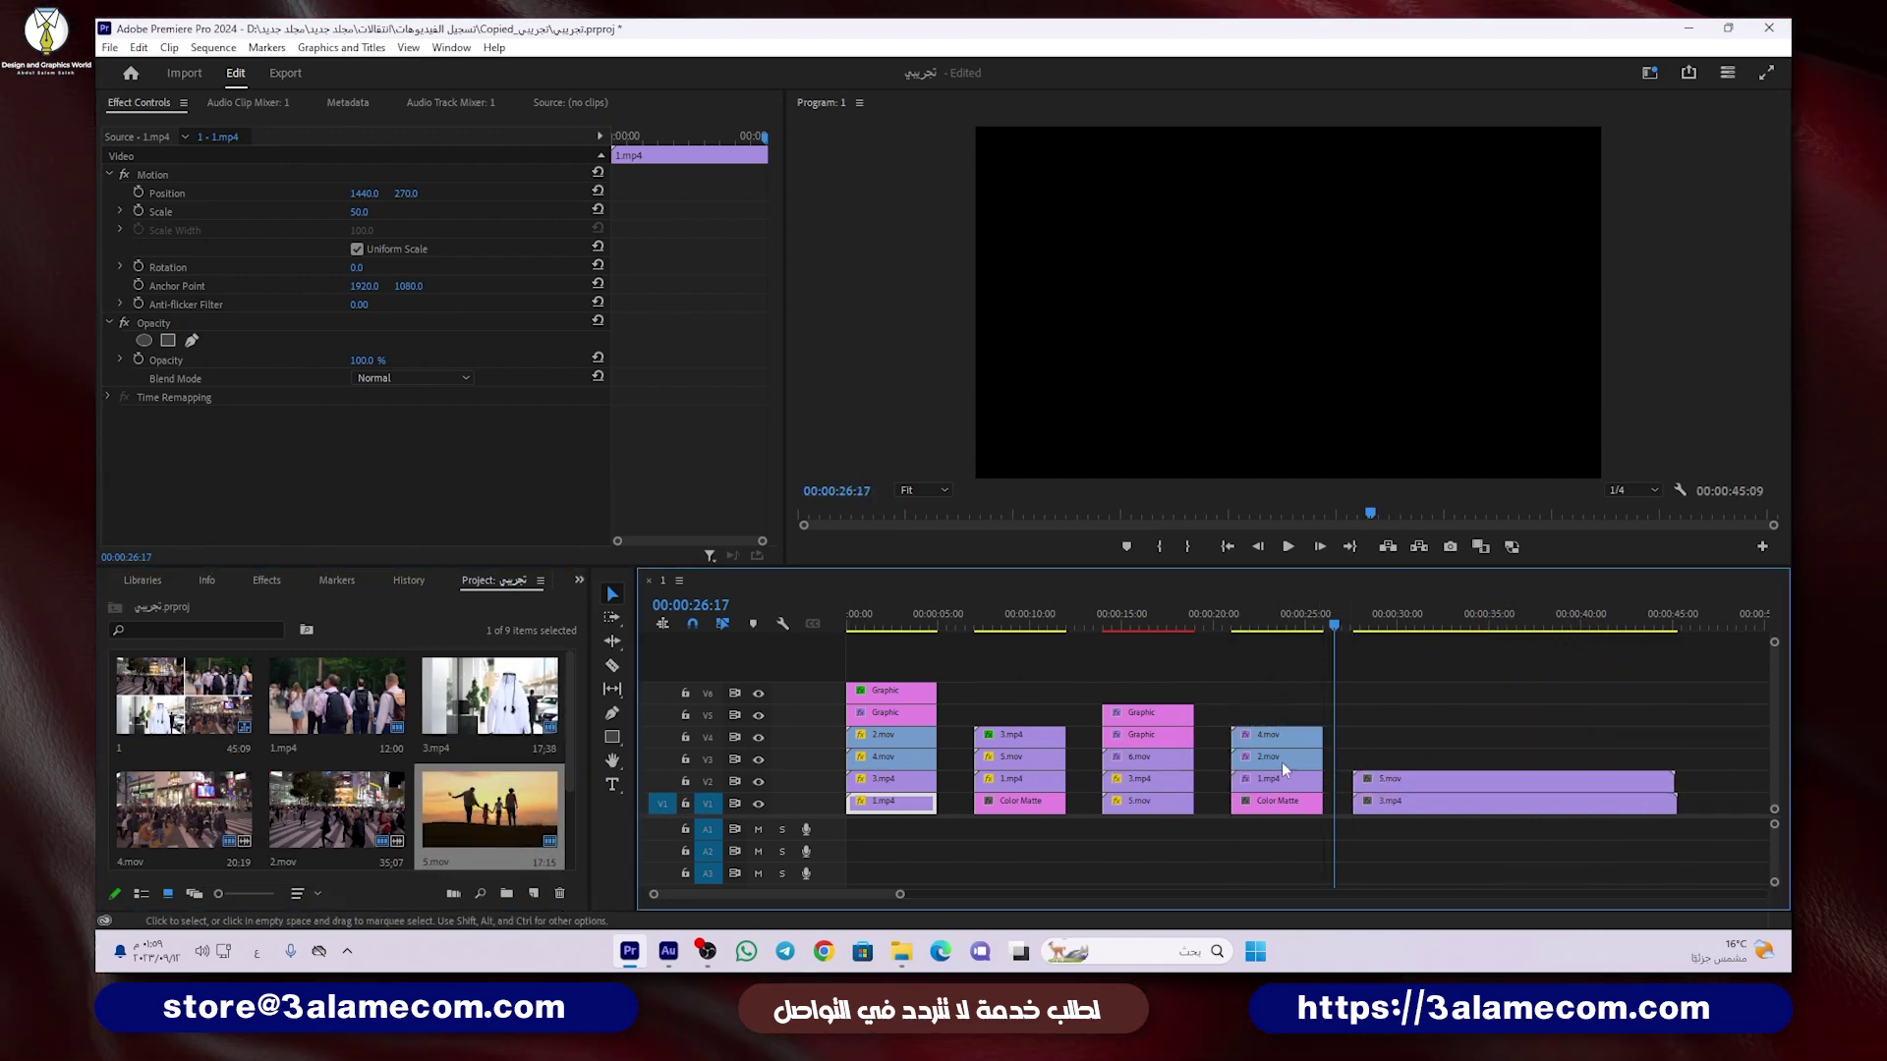
double_click(355, 801)
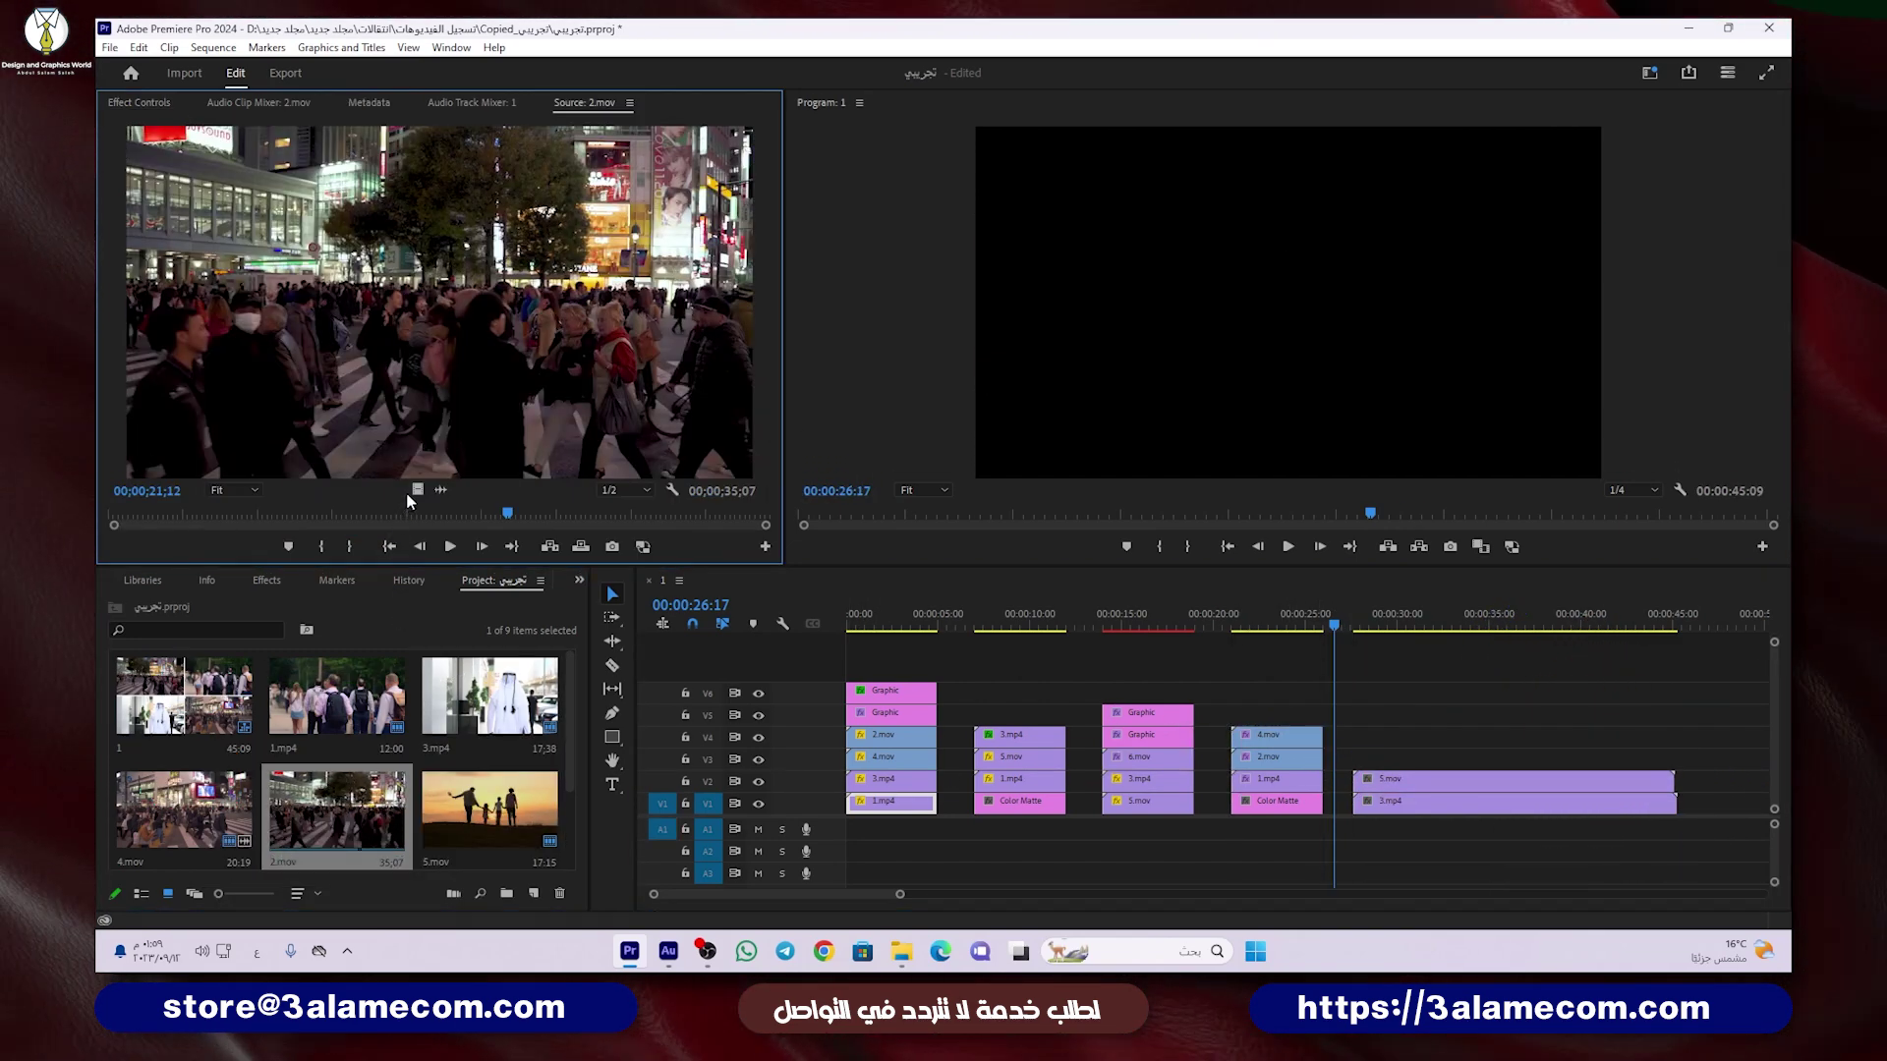
drag(337, 810, 1386, 757)
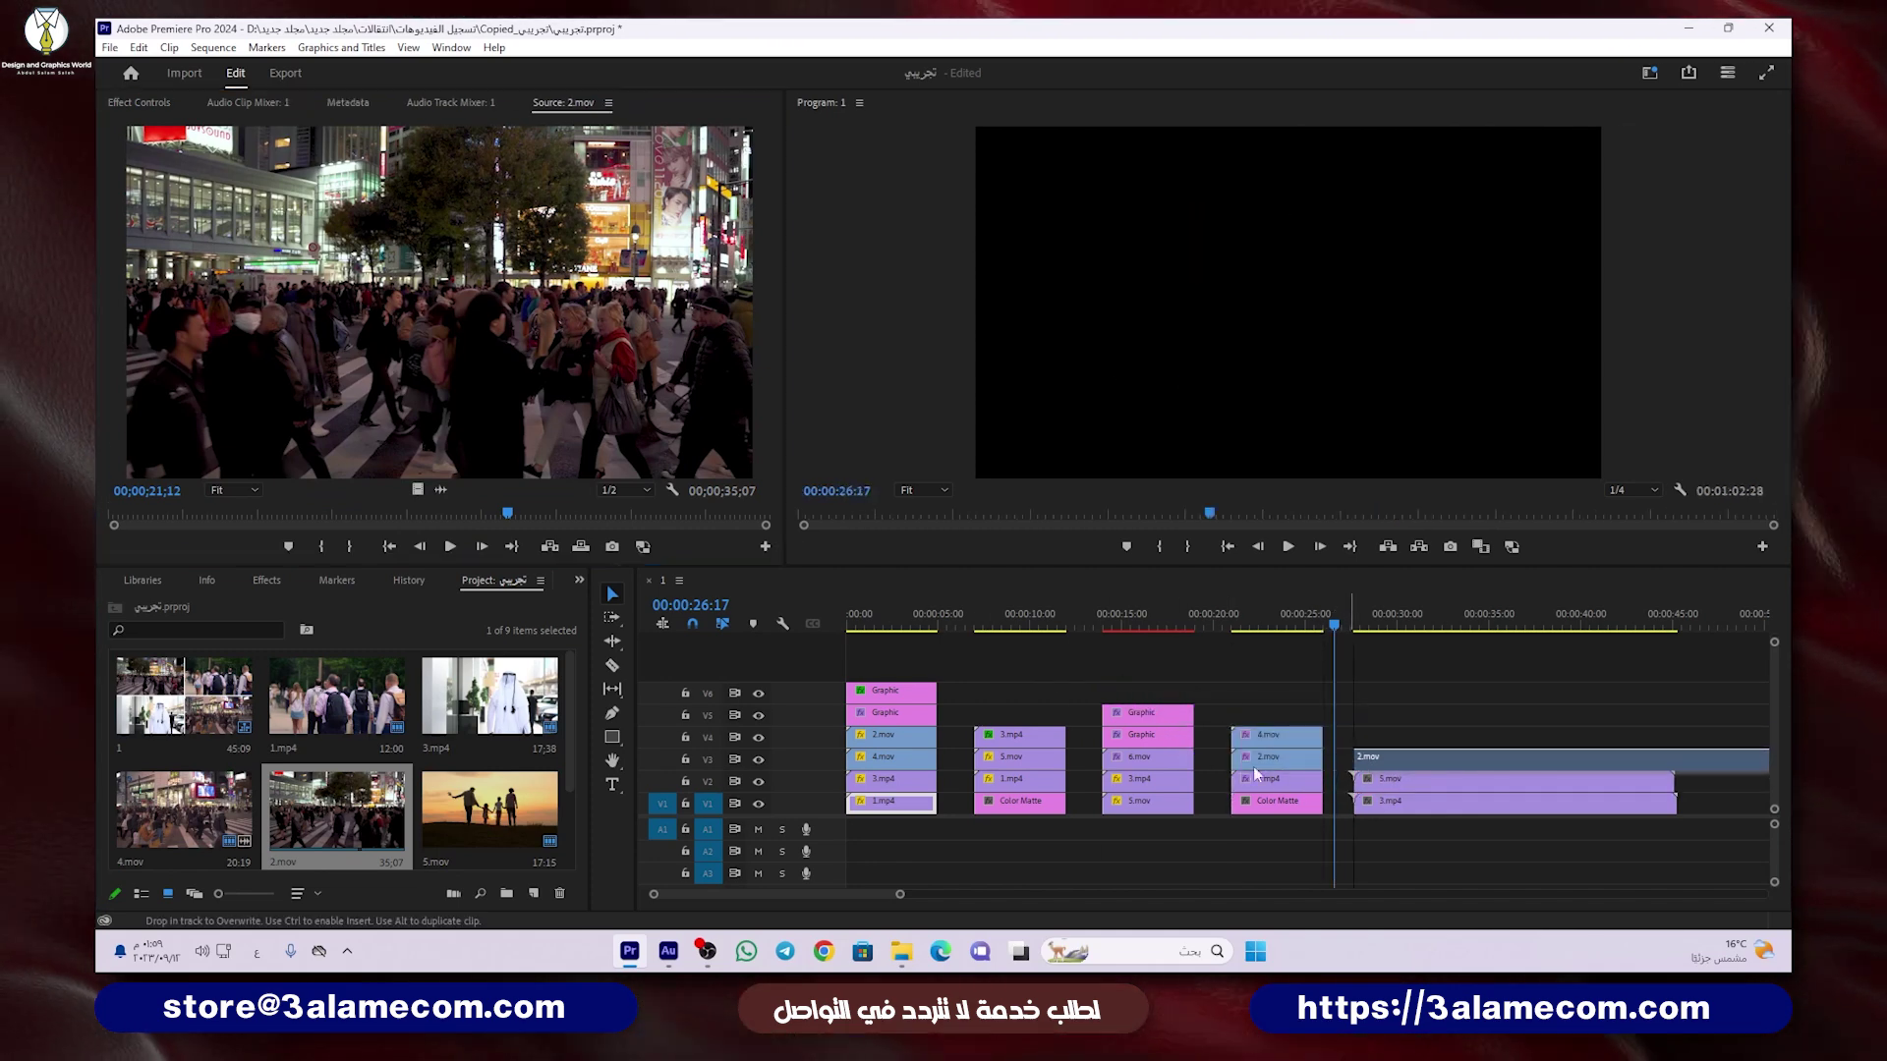
drag(316, 722, 1351, 738)
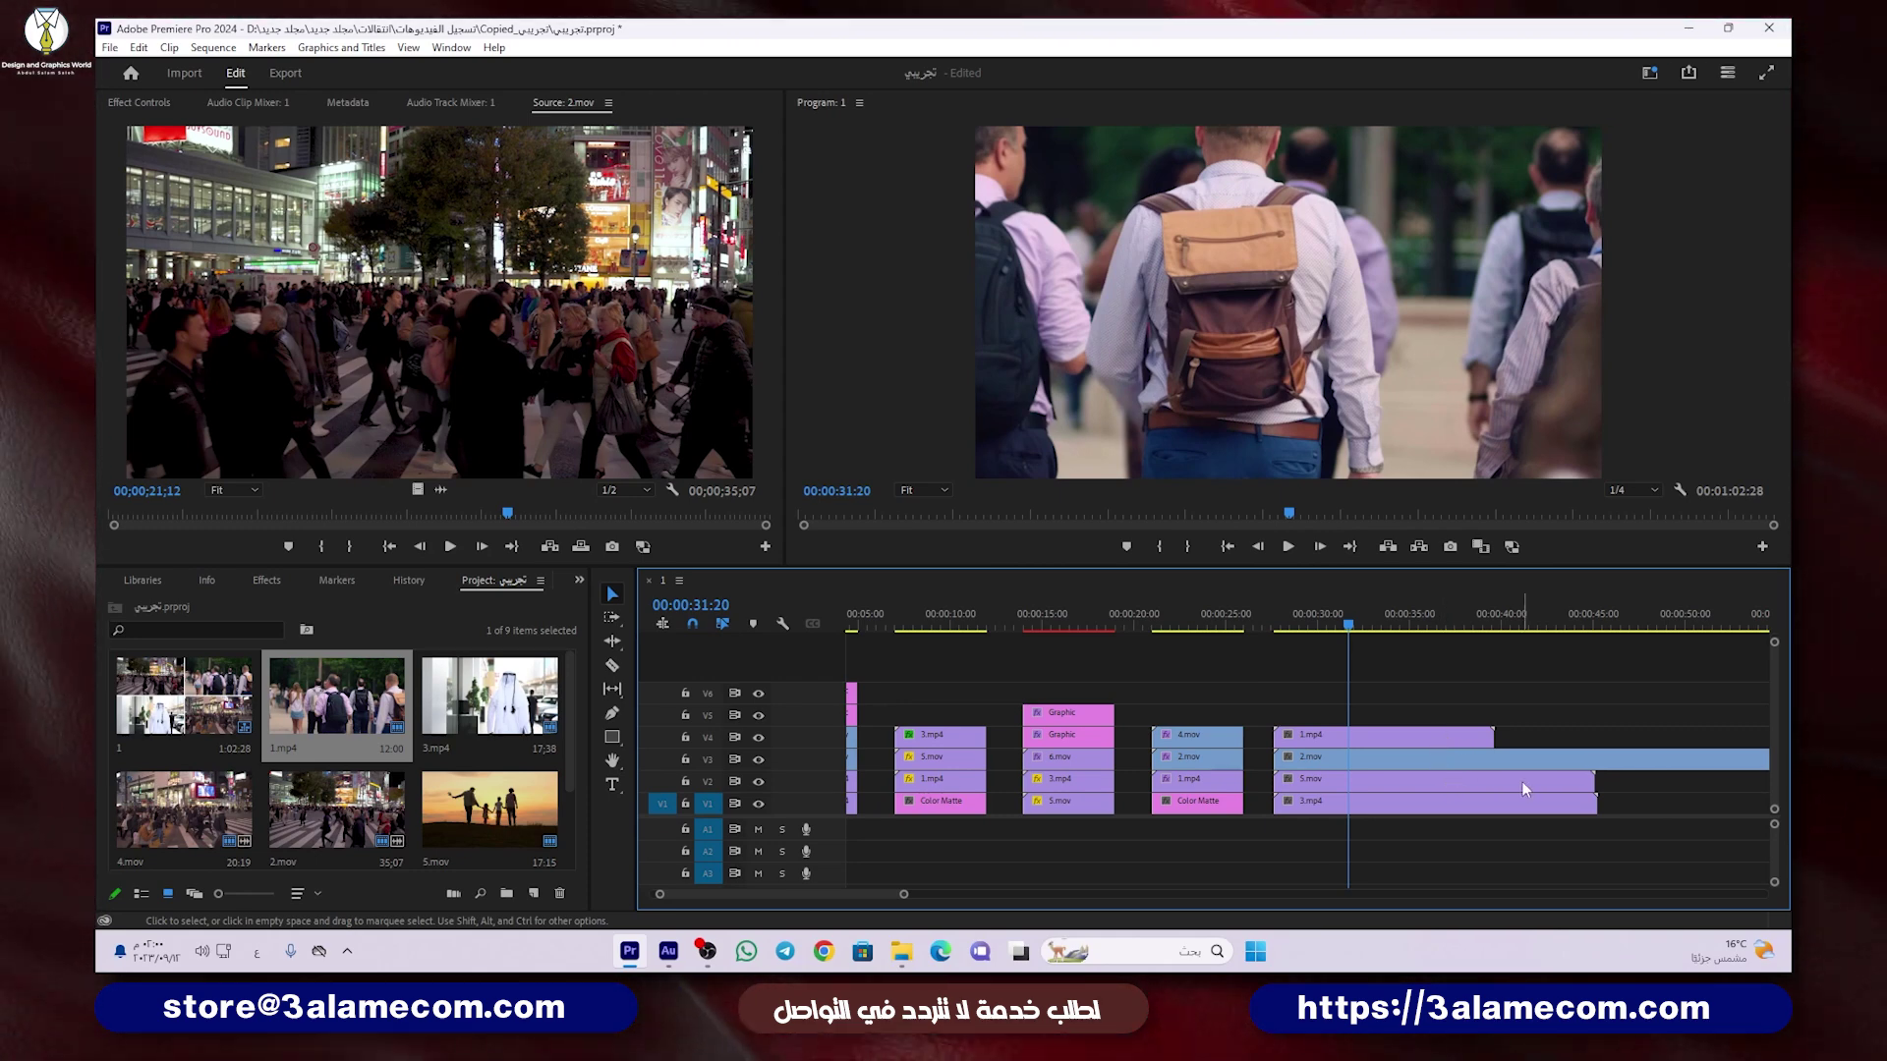
Step: Razor-cut the four stacked clips at one point and delete everything after it, ending at 00:00:33:19
scroll(1543, 776, down, 2)
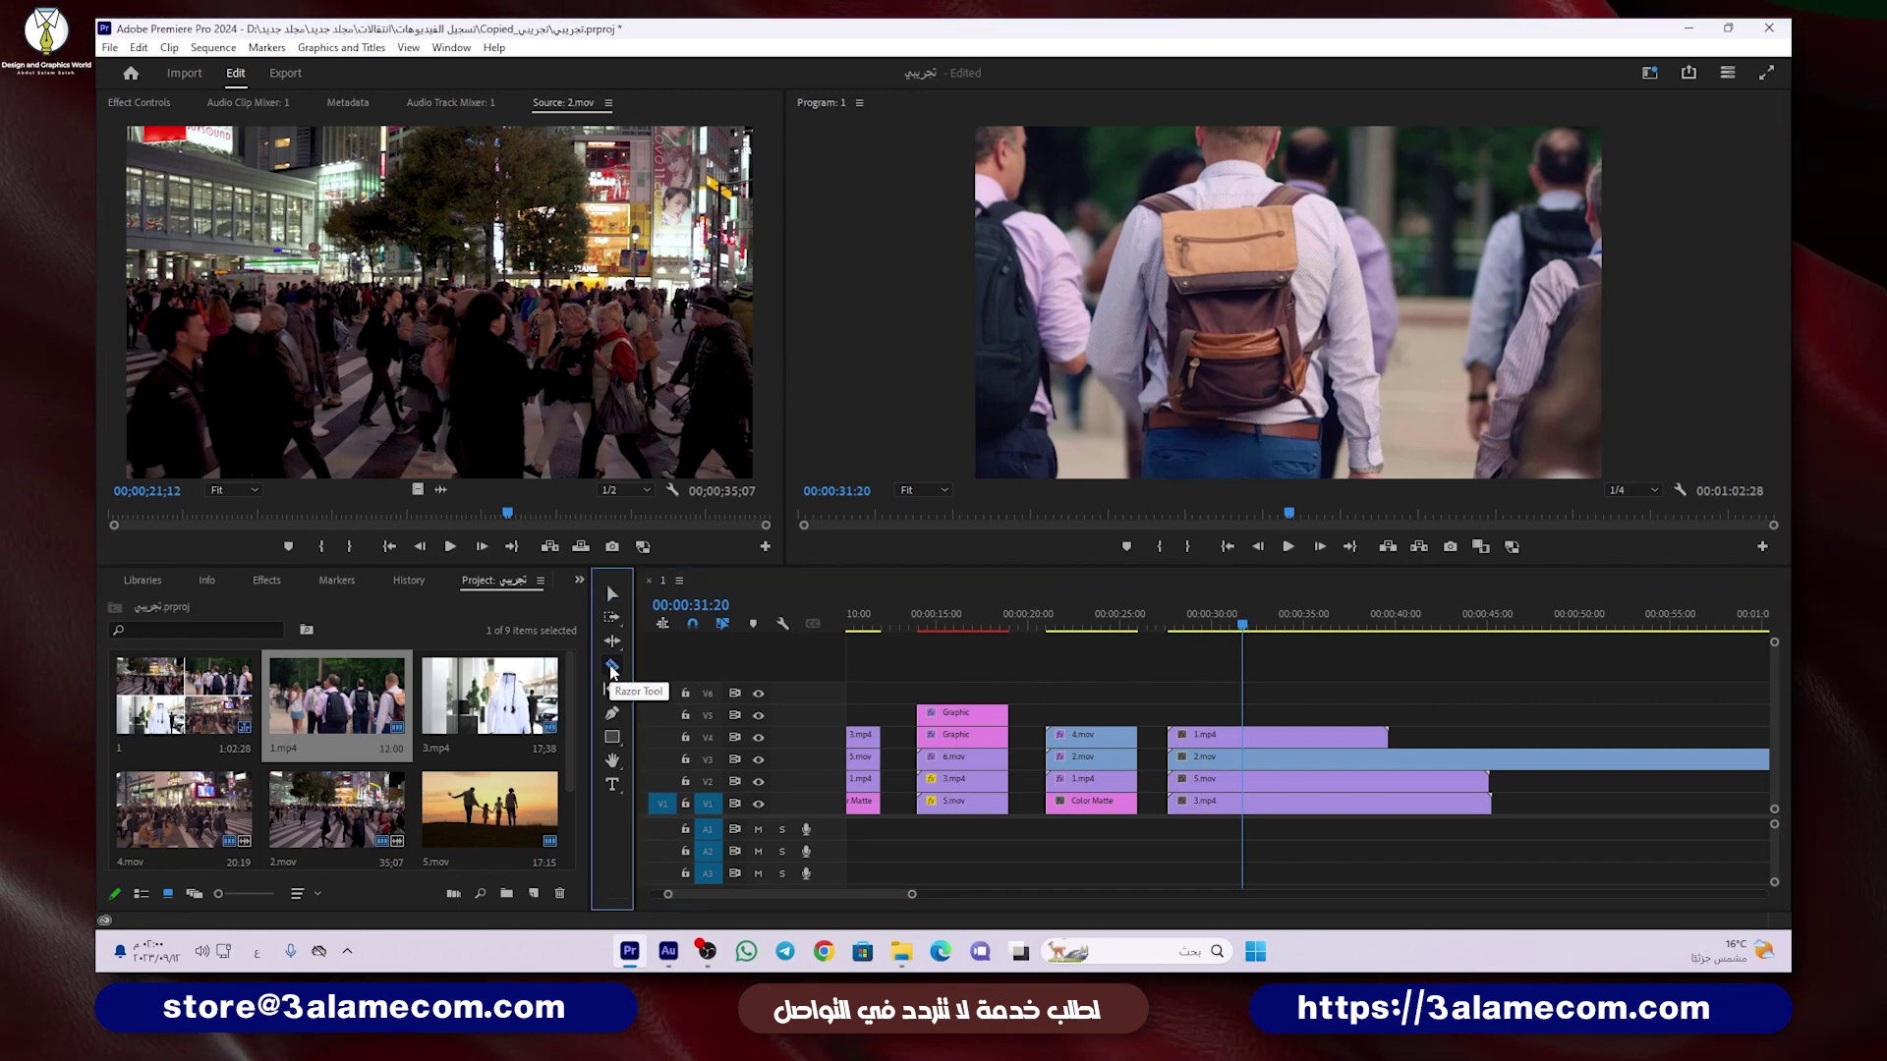
click(1280, 733)
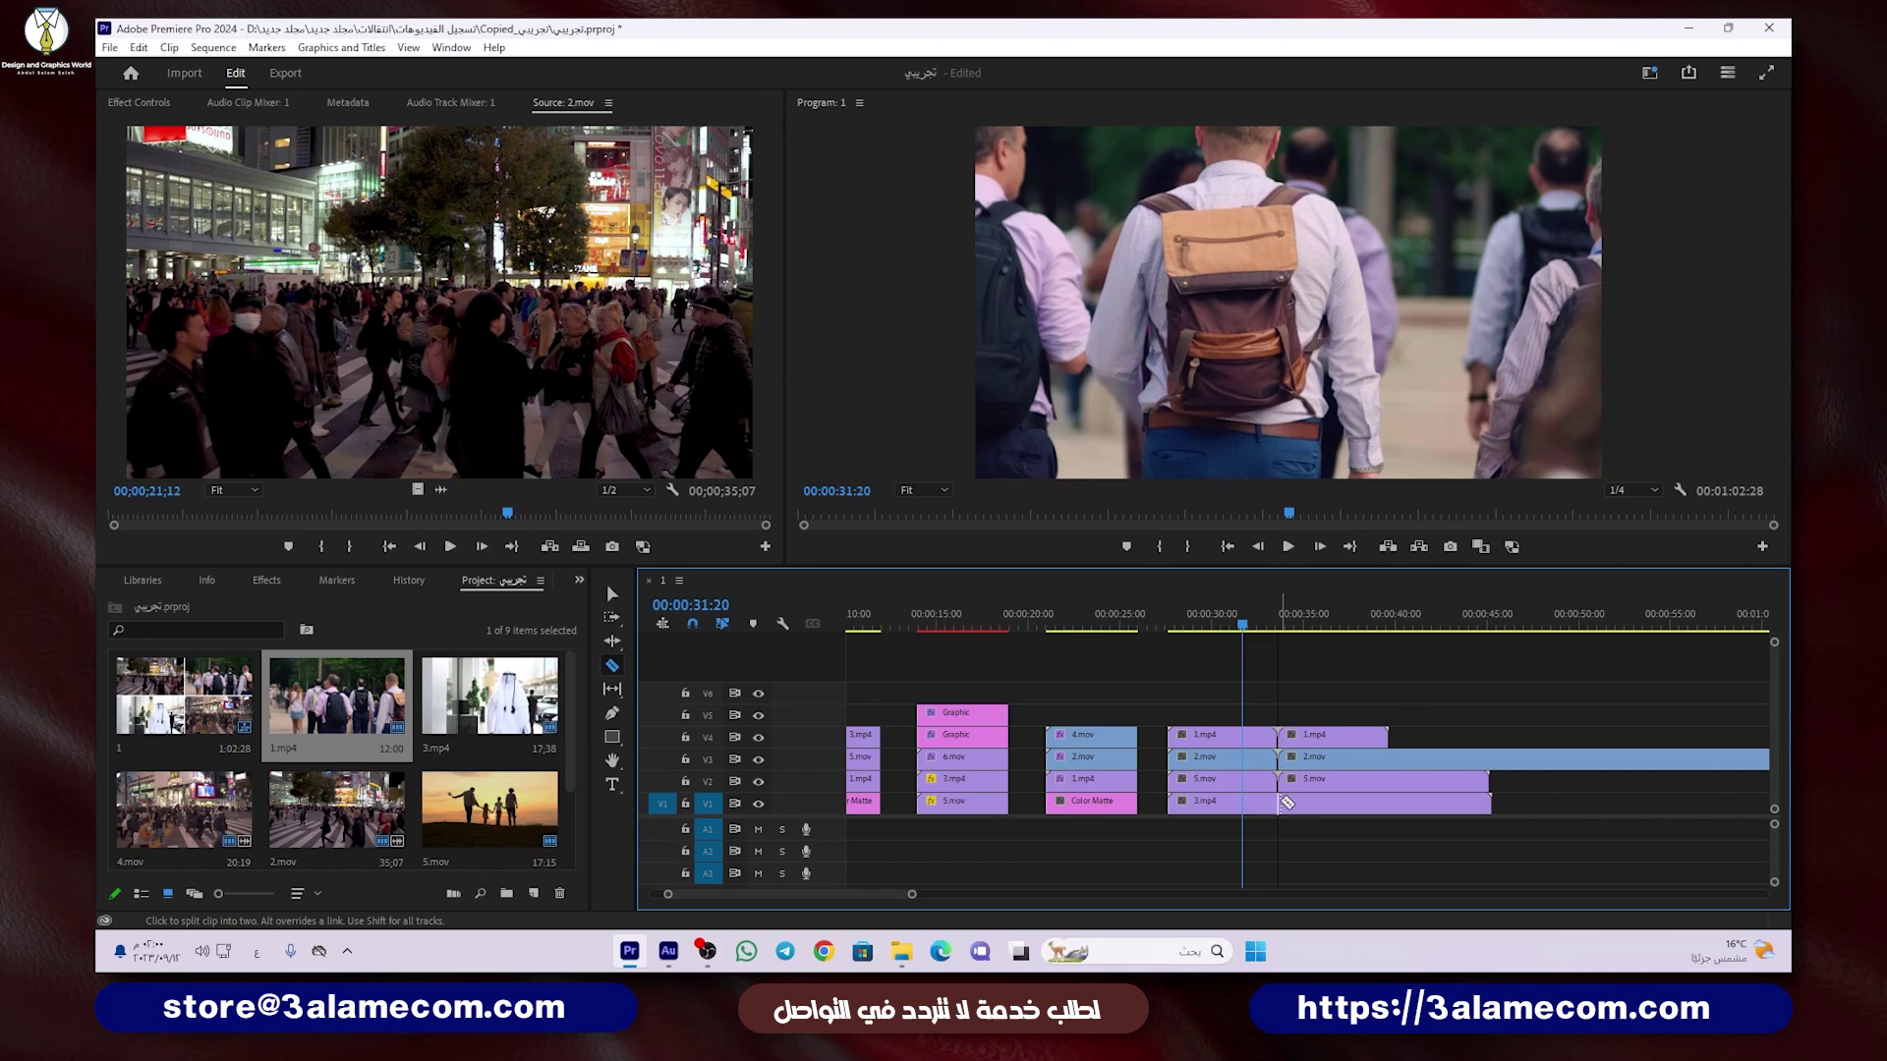
key(v)
drag(1332, 678, 1389, 830)
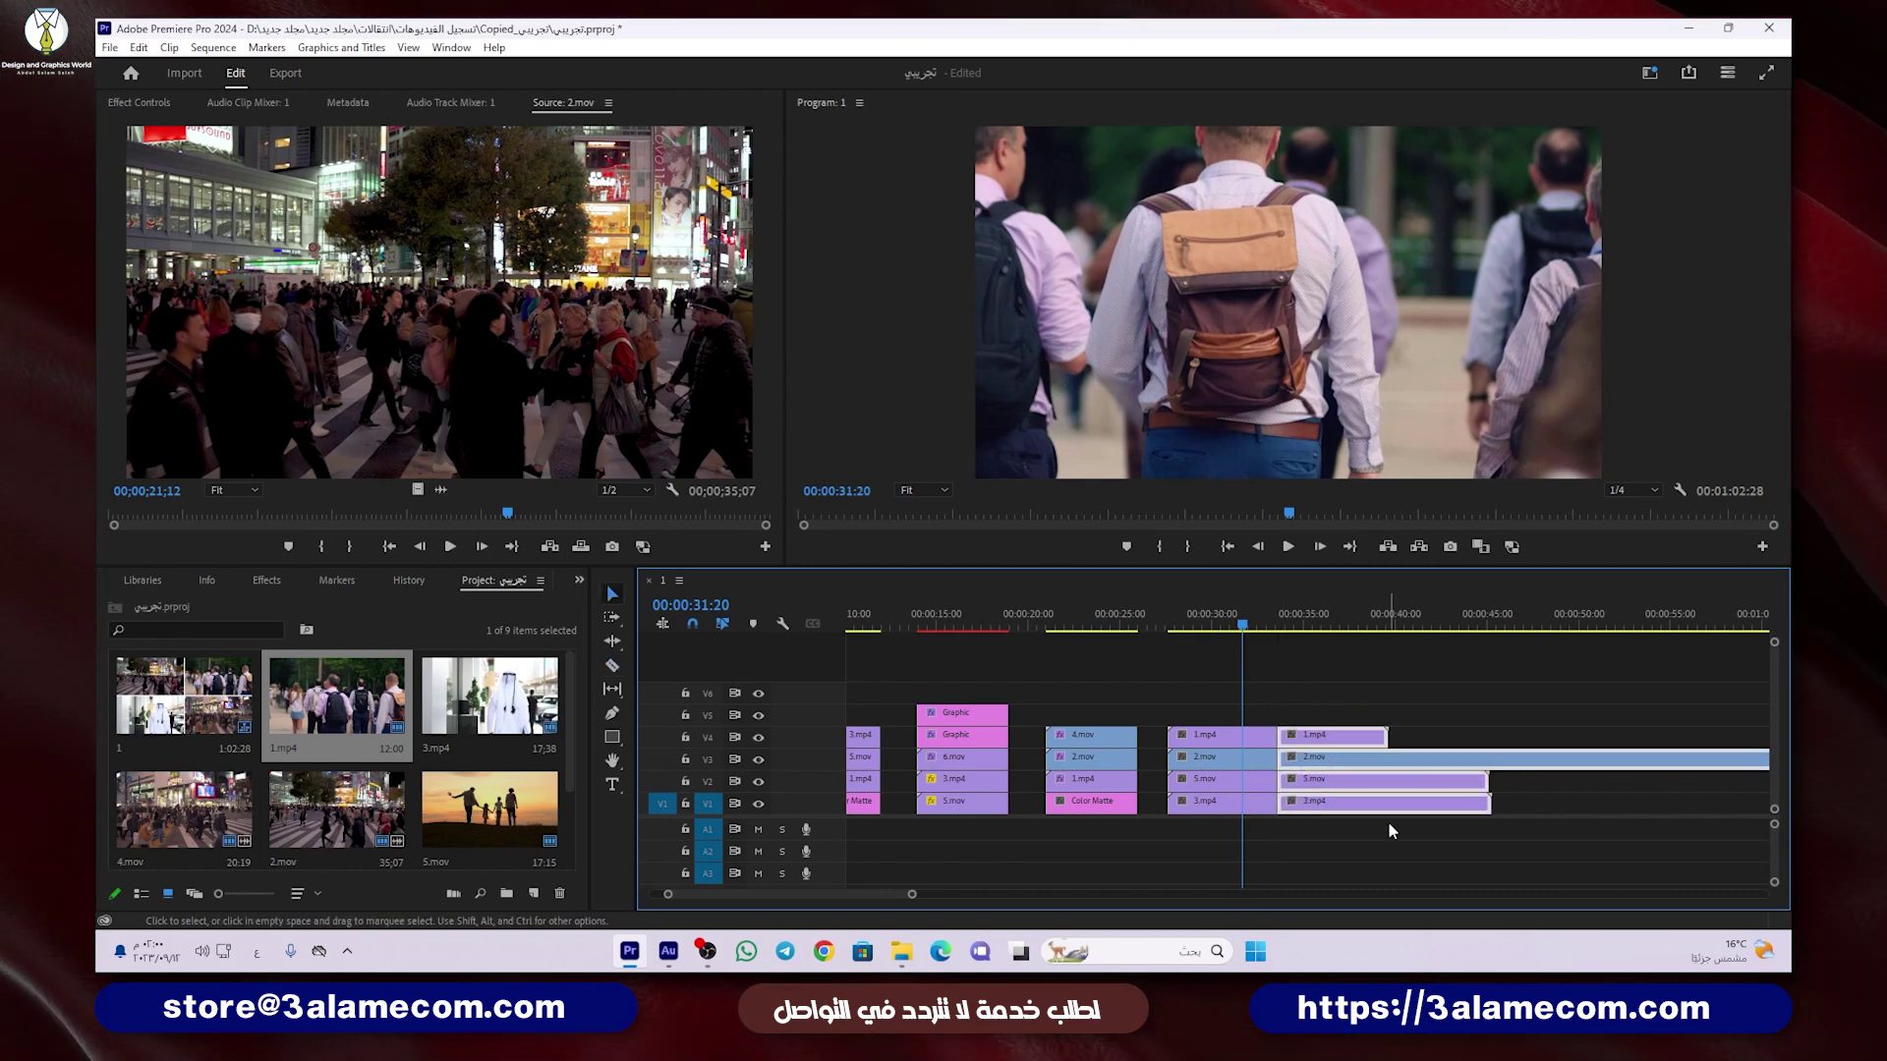
key(Delete)
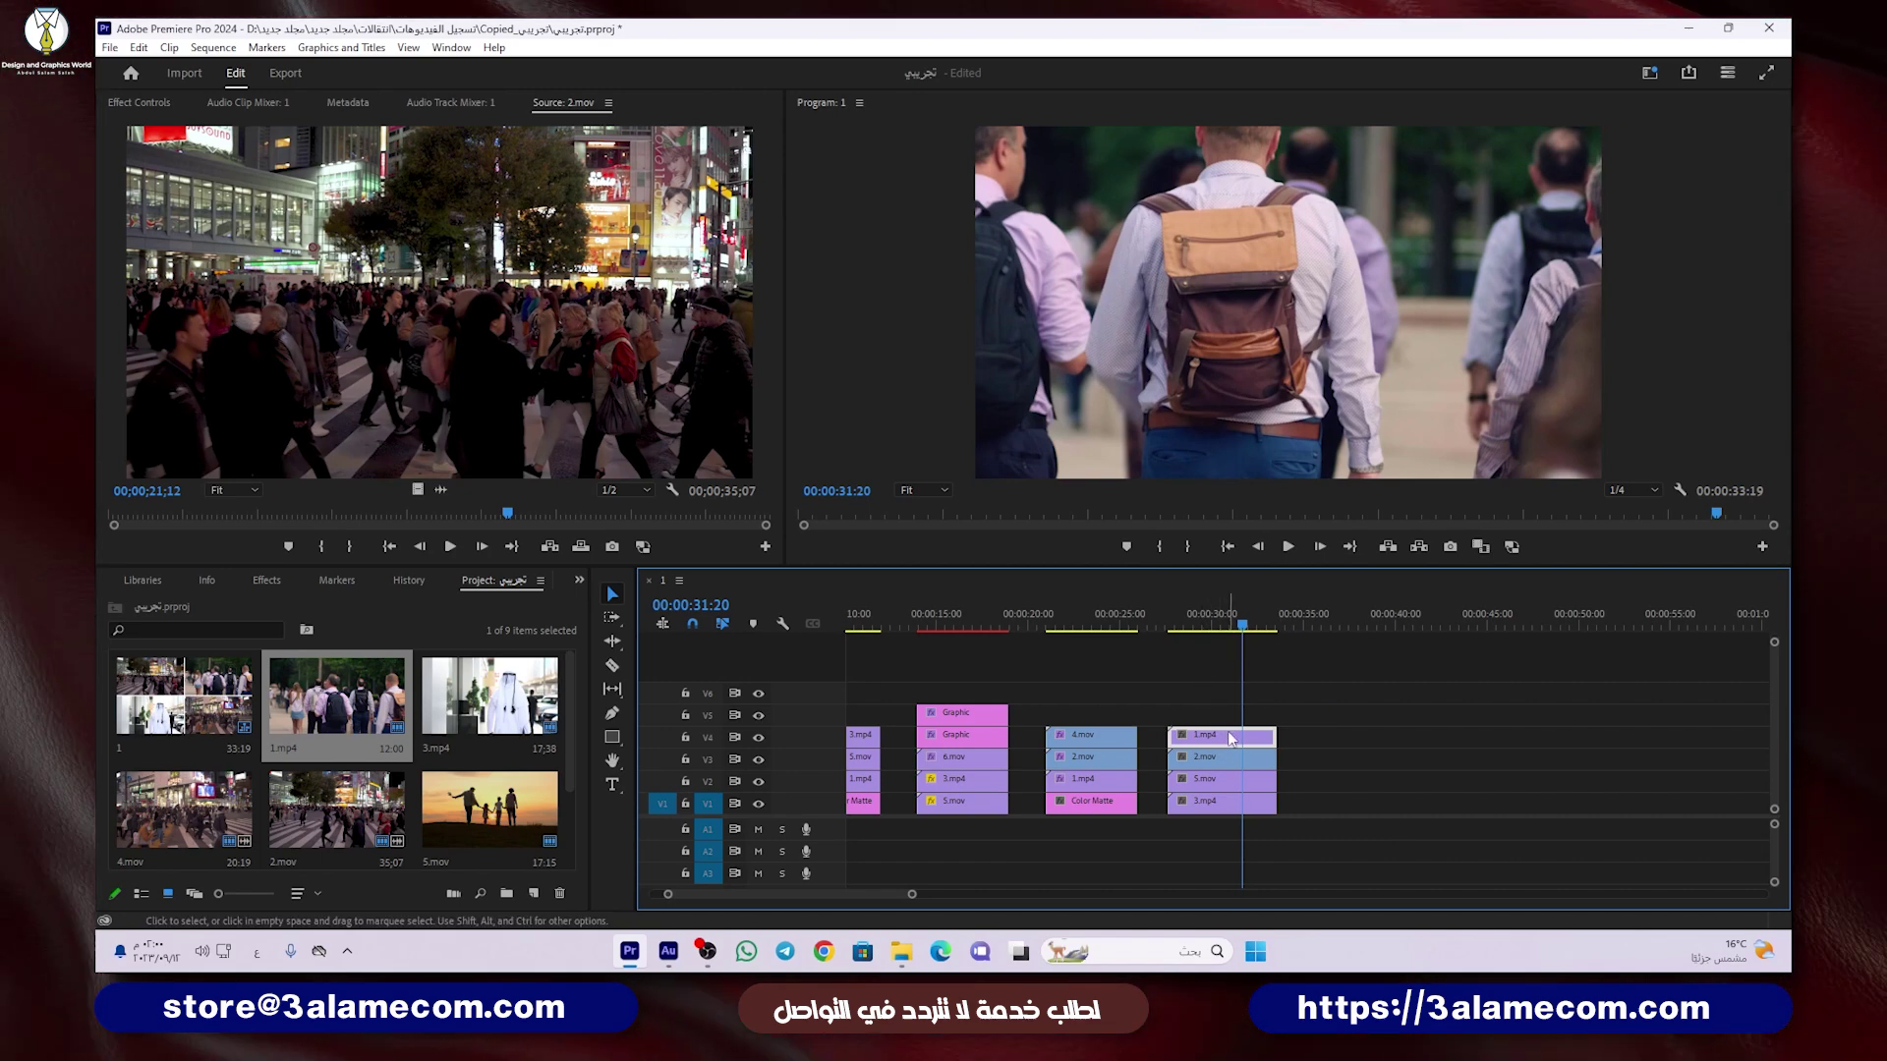
Step: Fit 1.mp4 to the sequence frame size and set its Scale to 50
right_click(1228, 739)
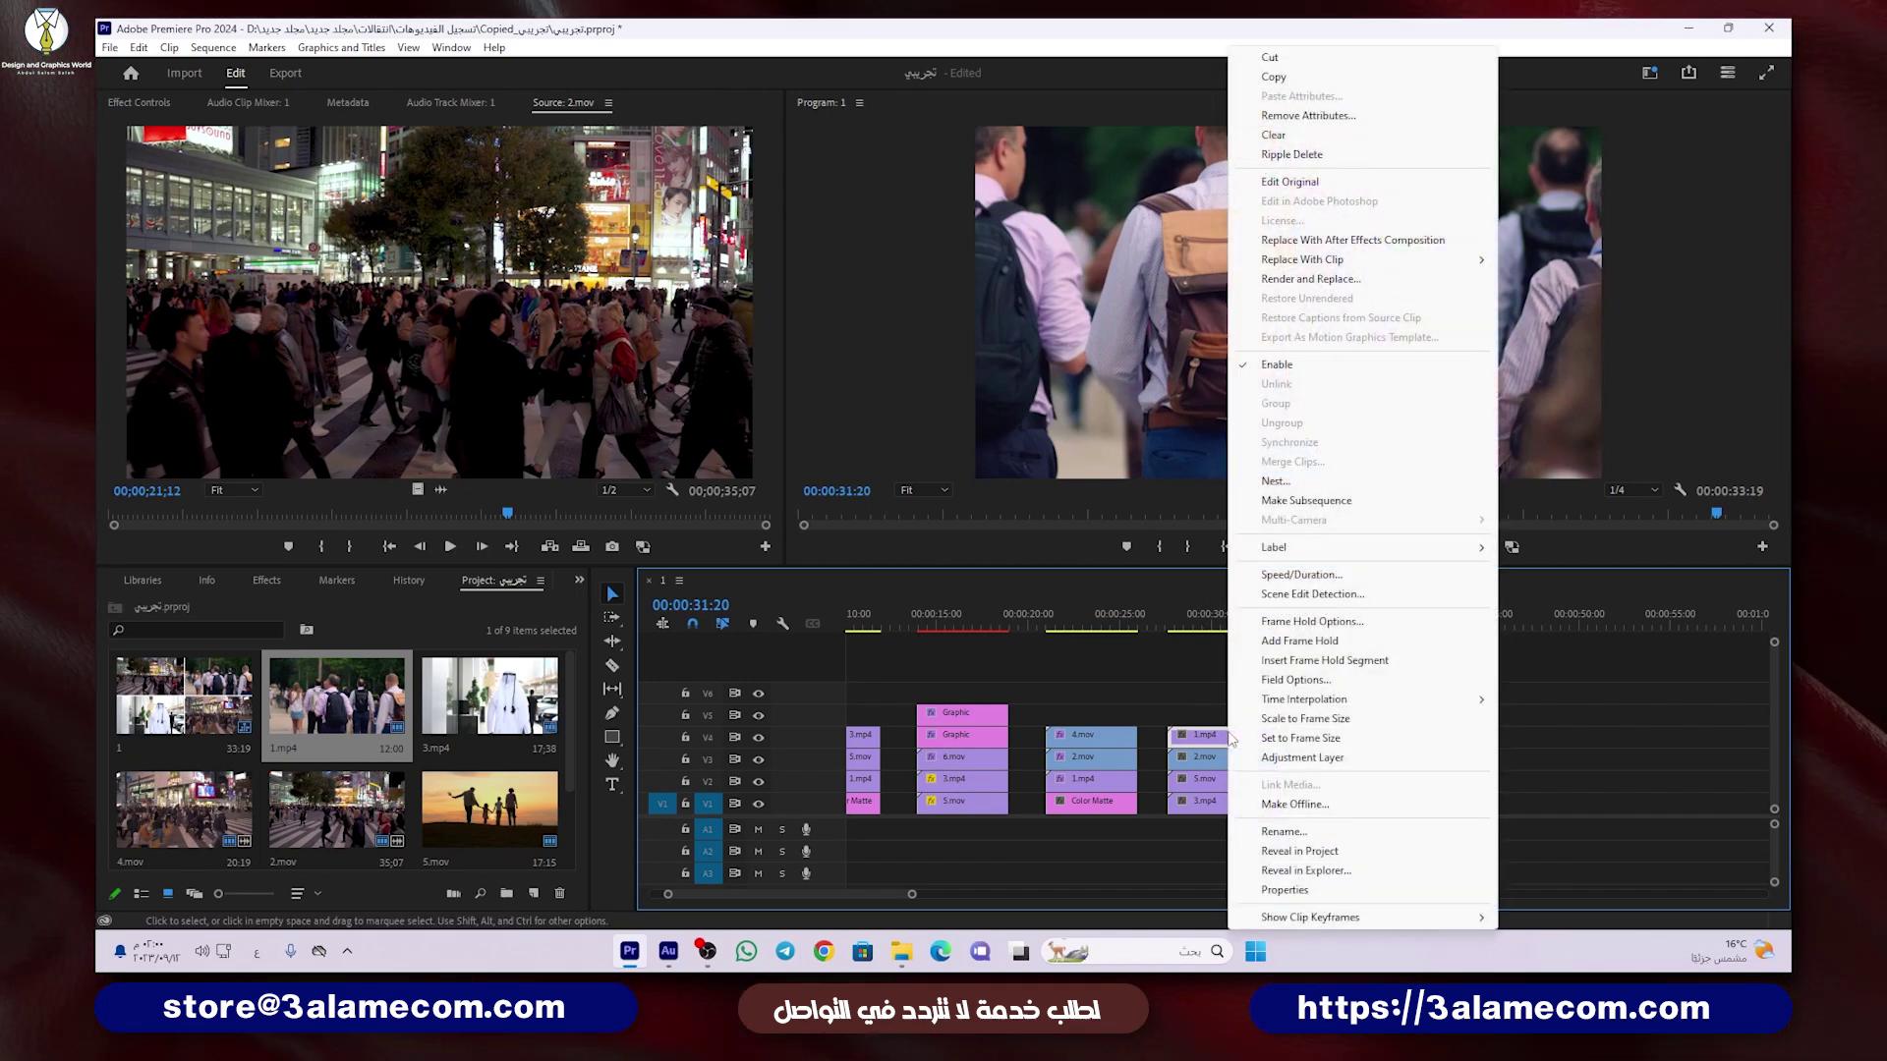
click(1315, 718)
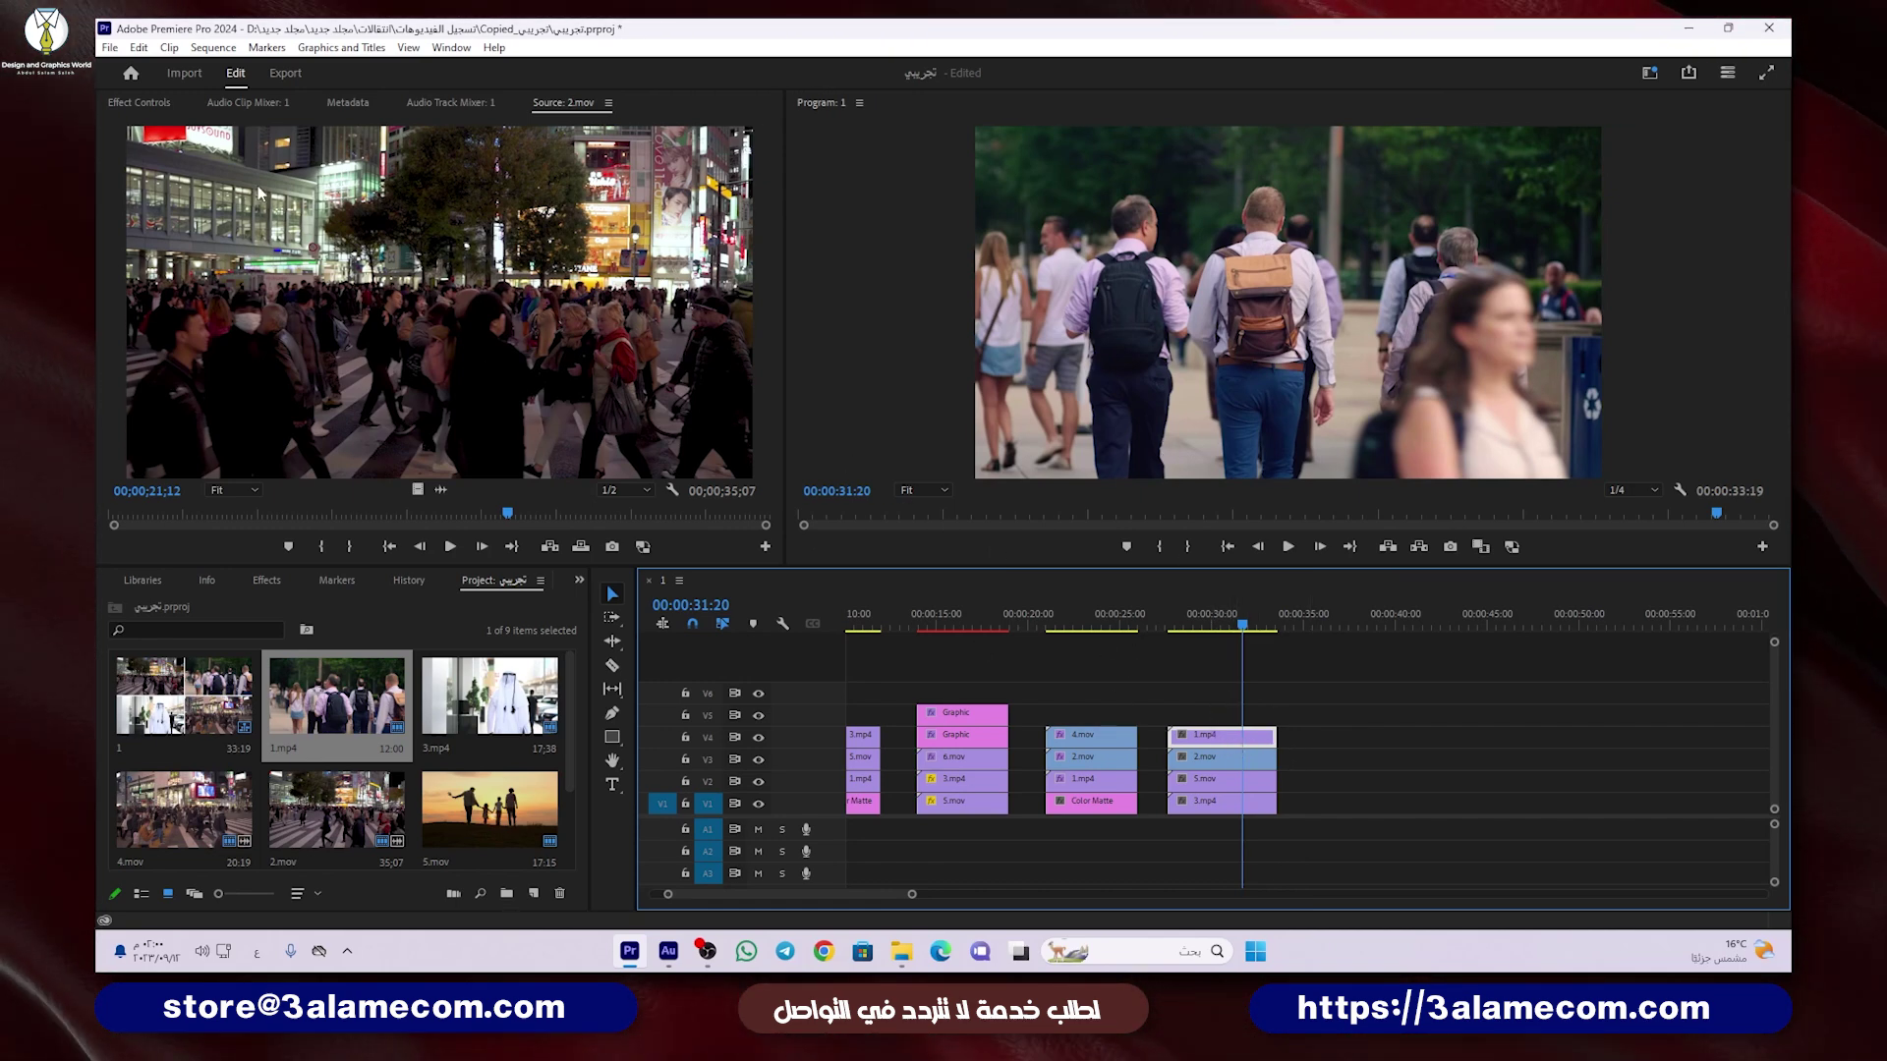
click(132, 104)
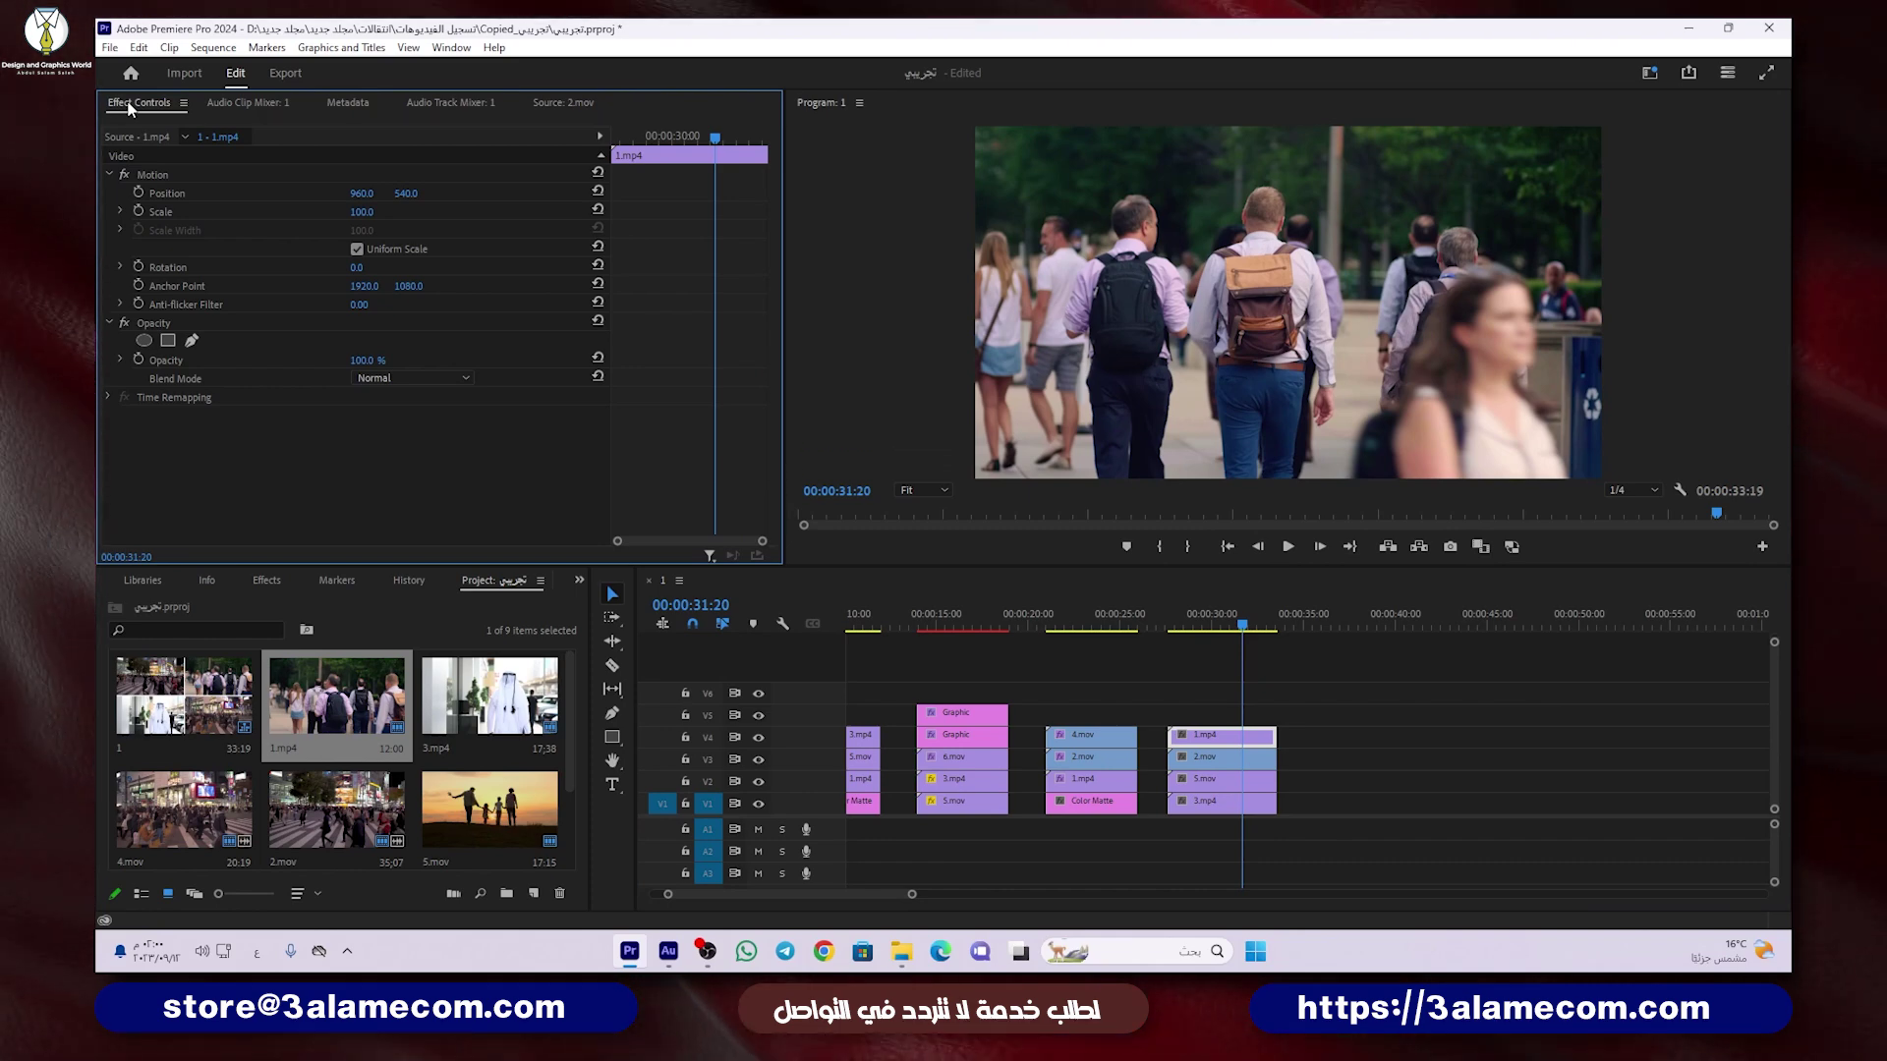
click(440, 49)
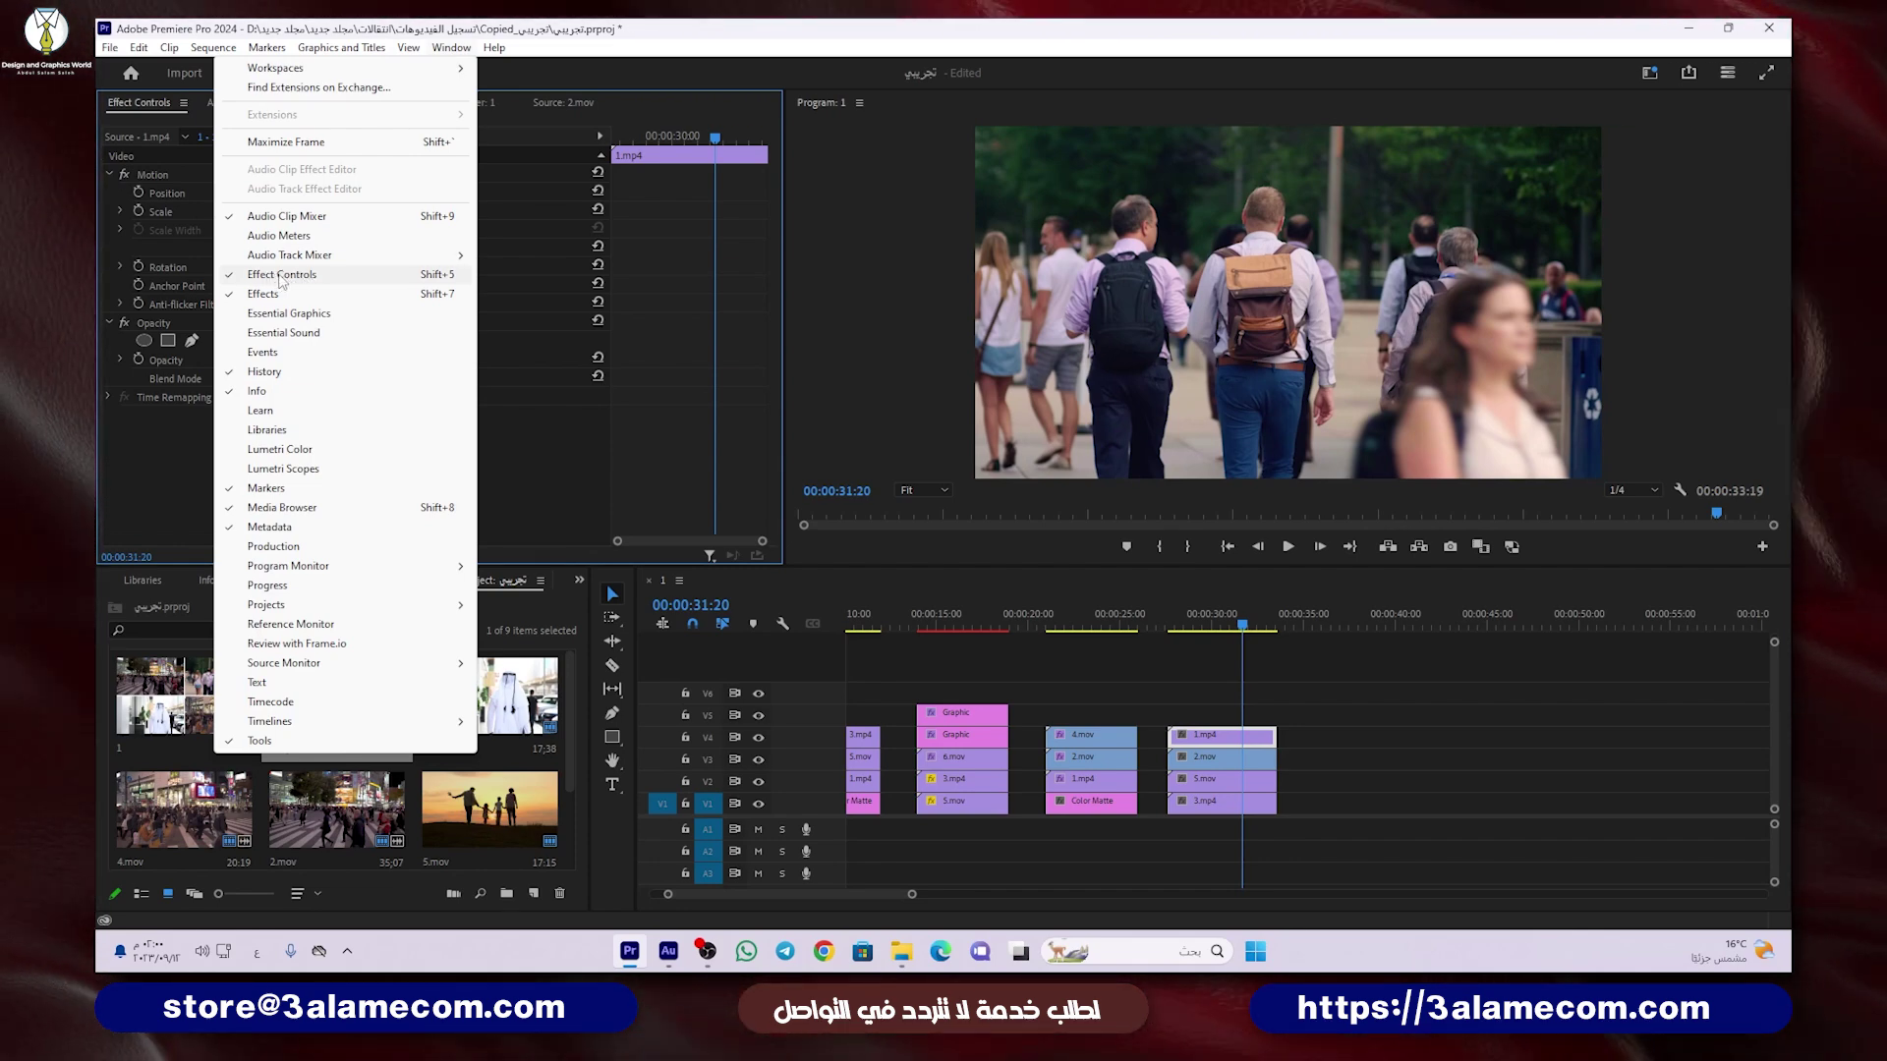
click(291, 277)
click(362, 211)
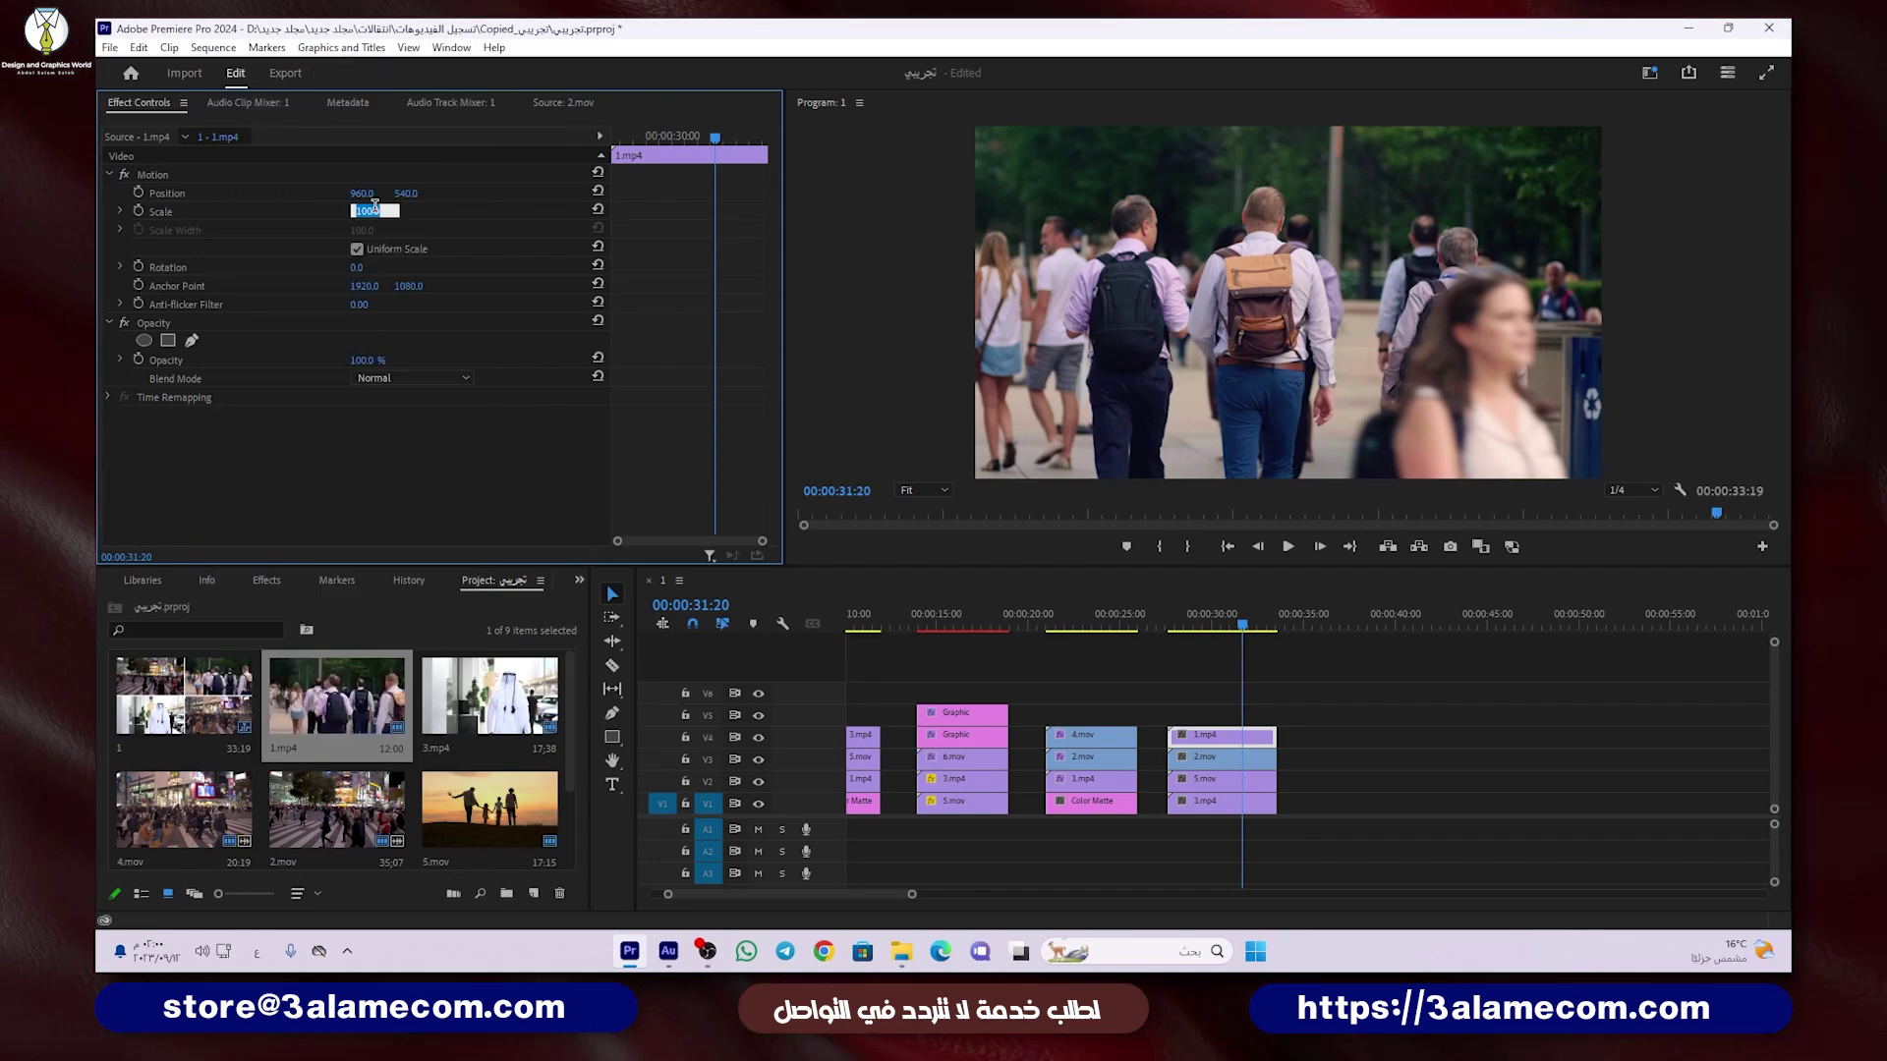
text(50)
key(Return)
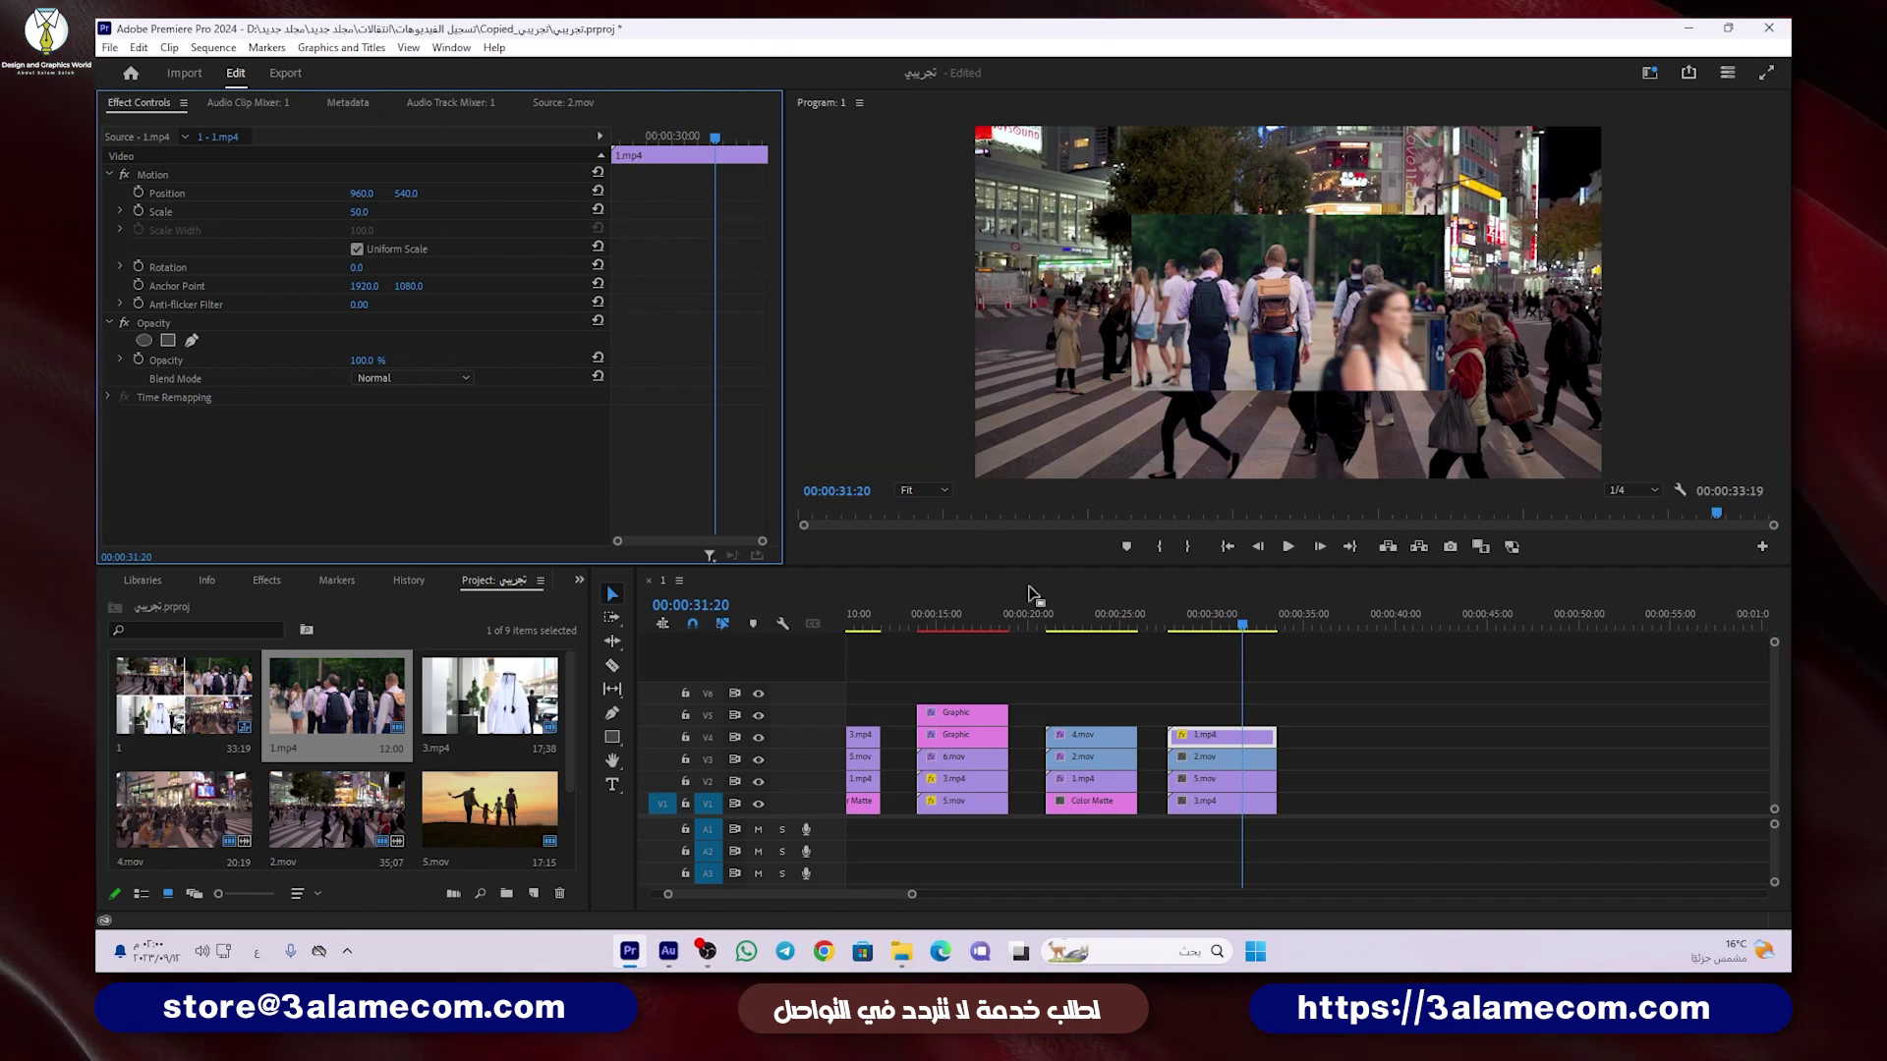
Step: Scale 2.mov to 50, then fit 5.mov to the frame and scale it to 50
click(1197, 759)
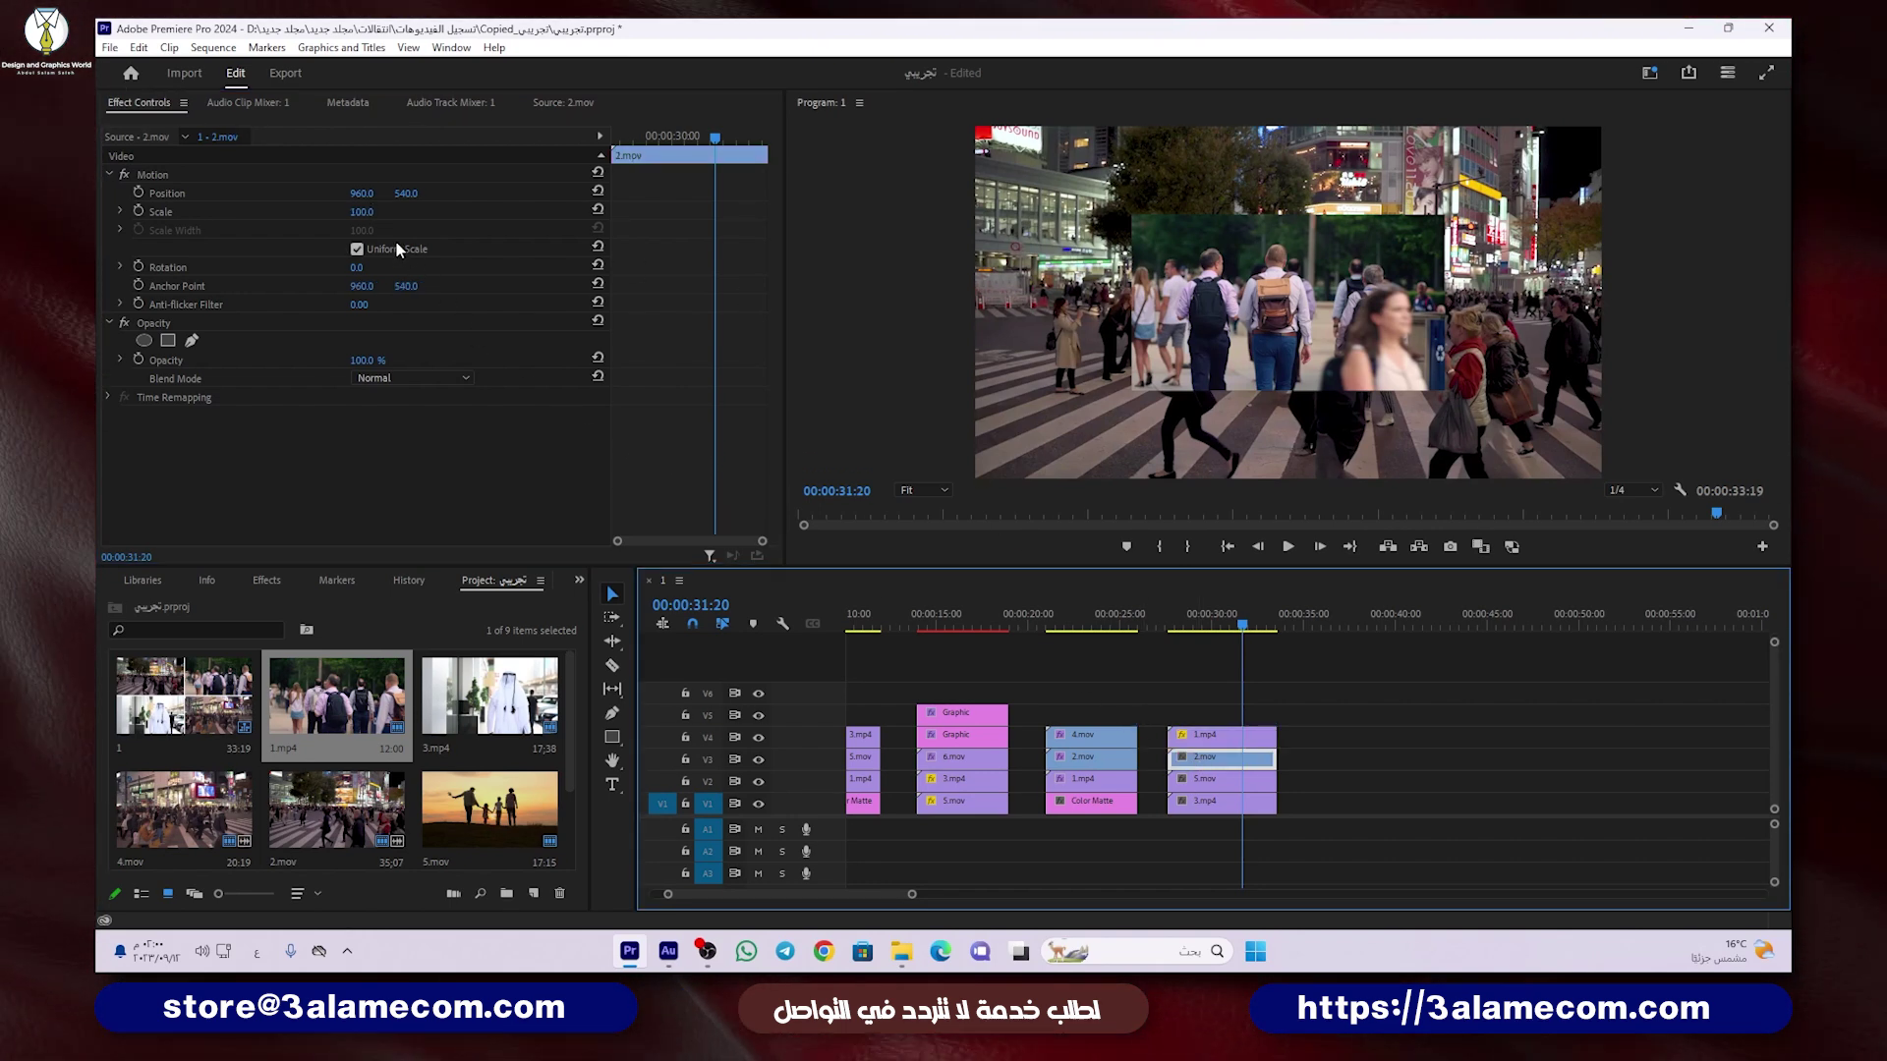
click(361, 212)
text(50)
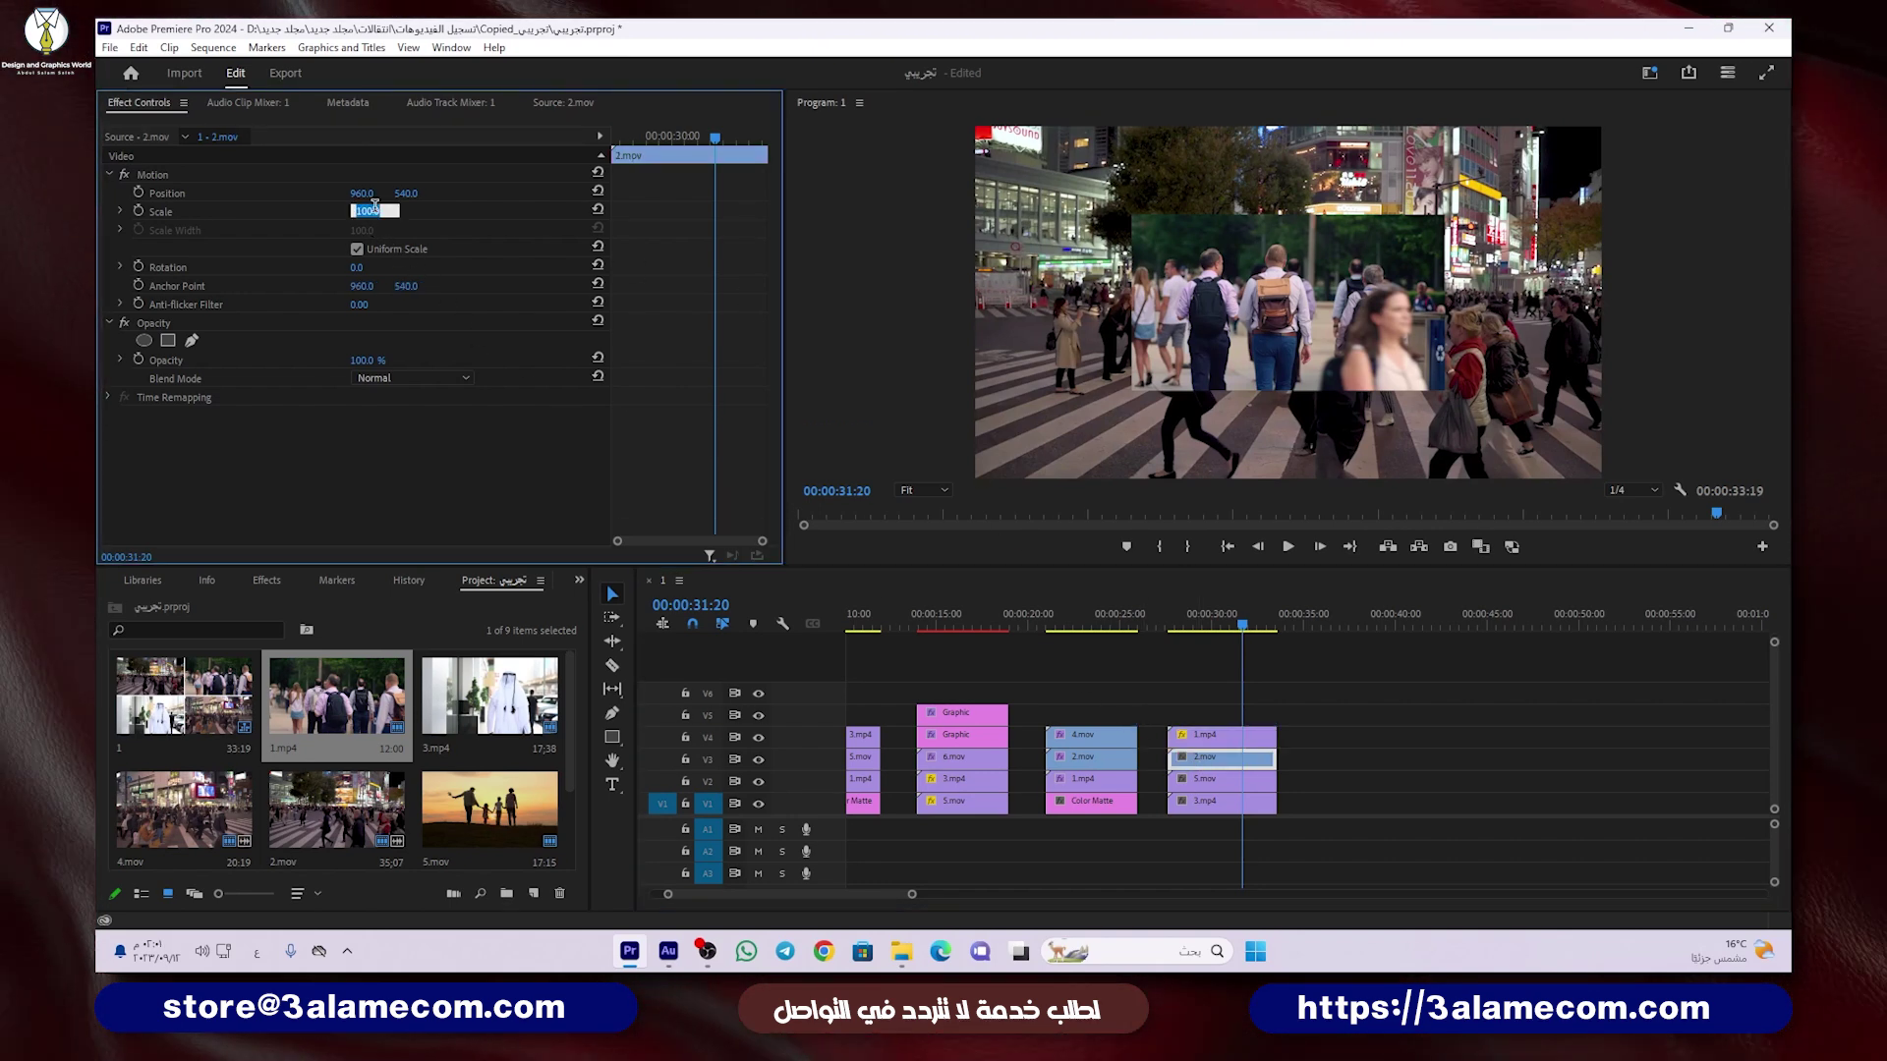
click(1207, 780)
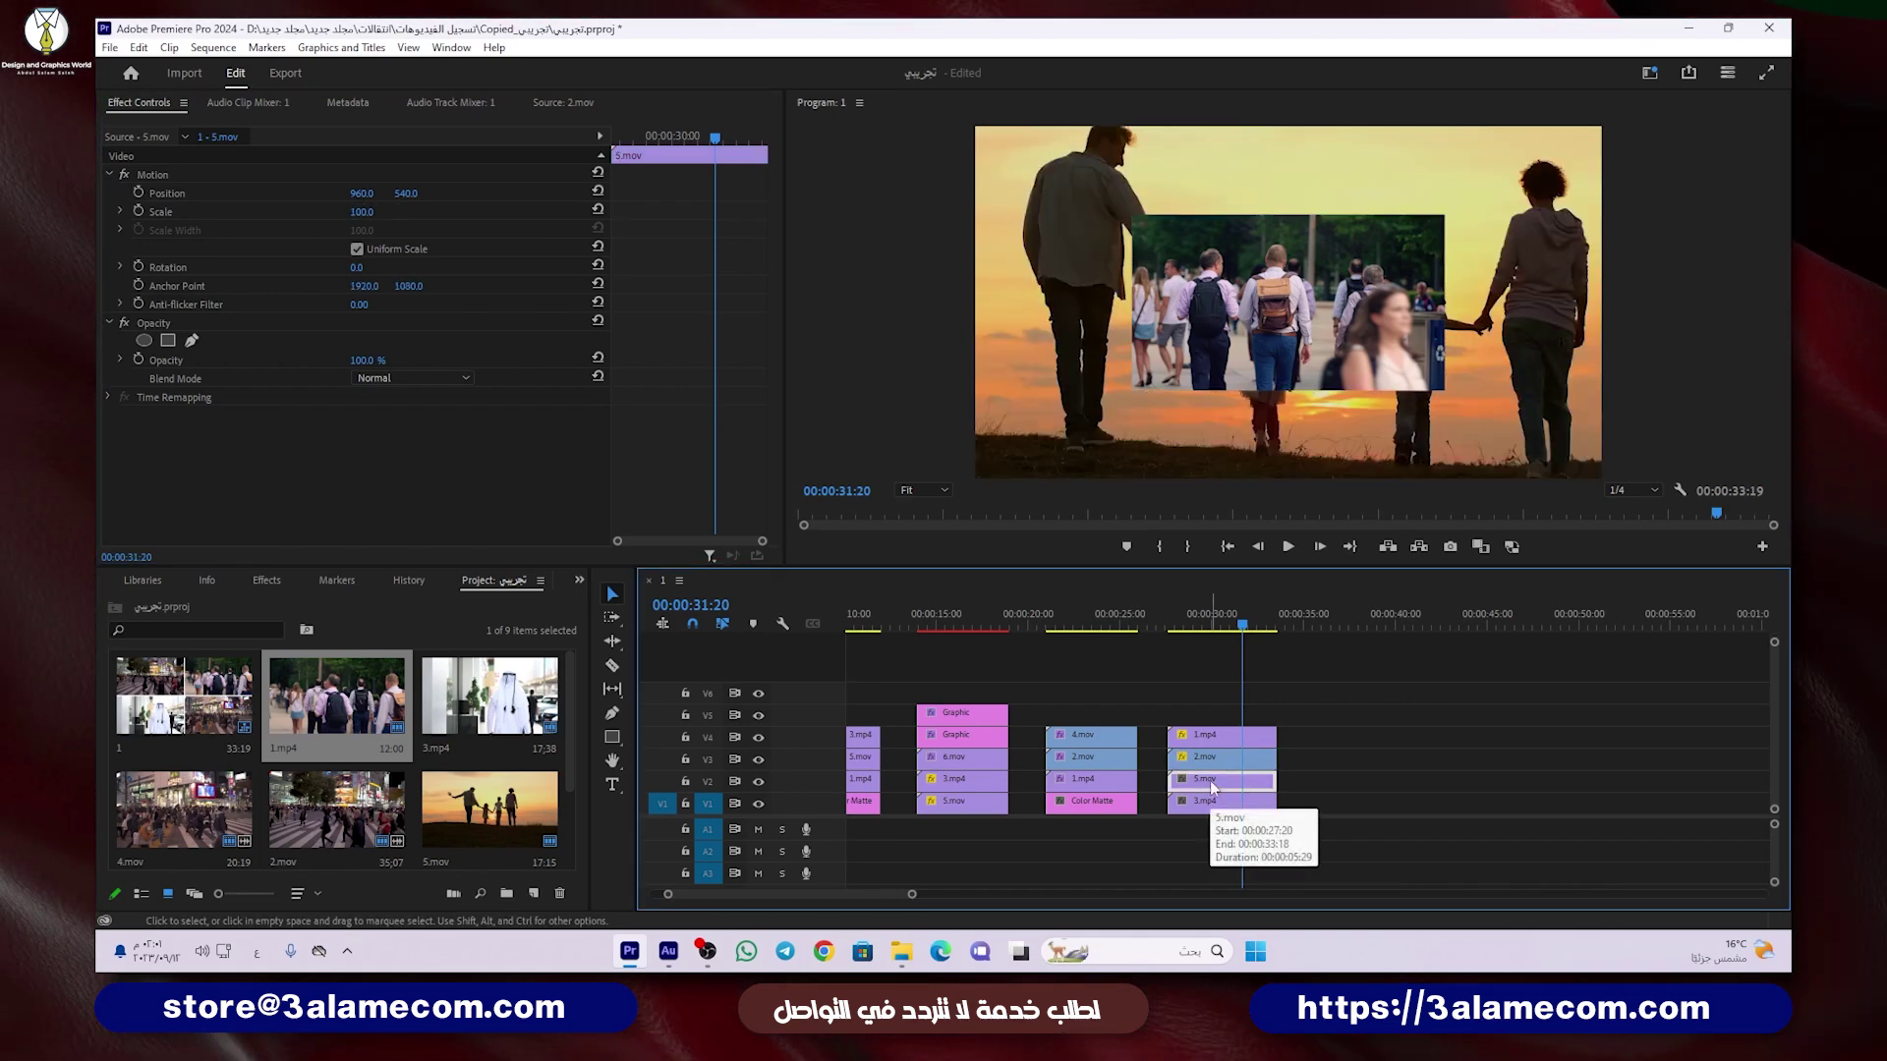
right_click(1216, 775)
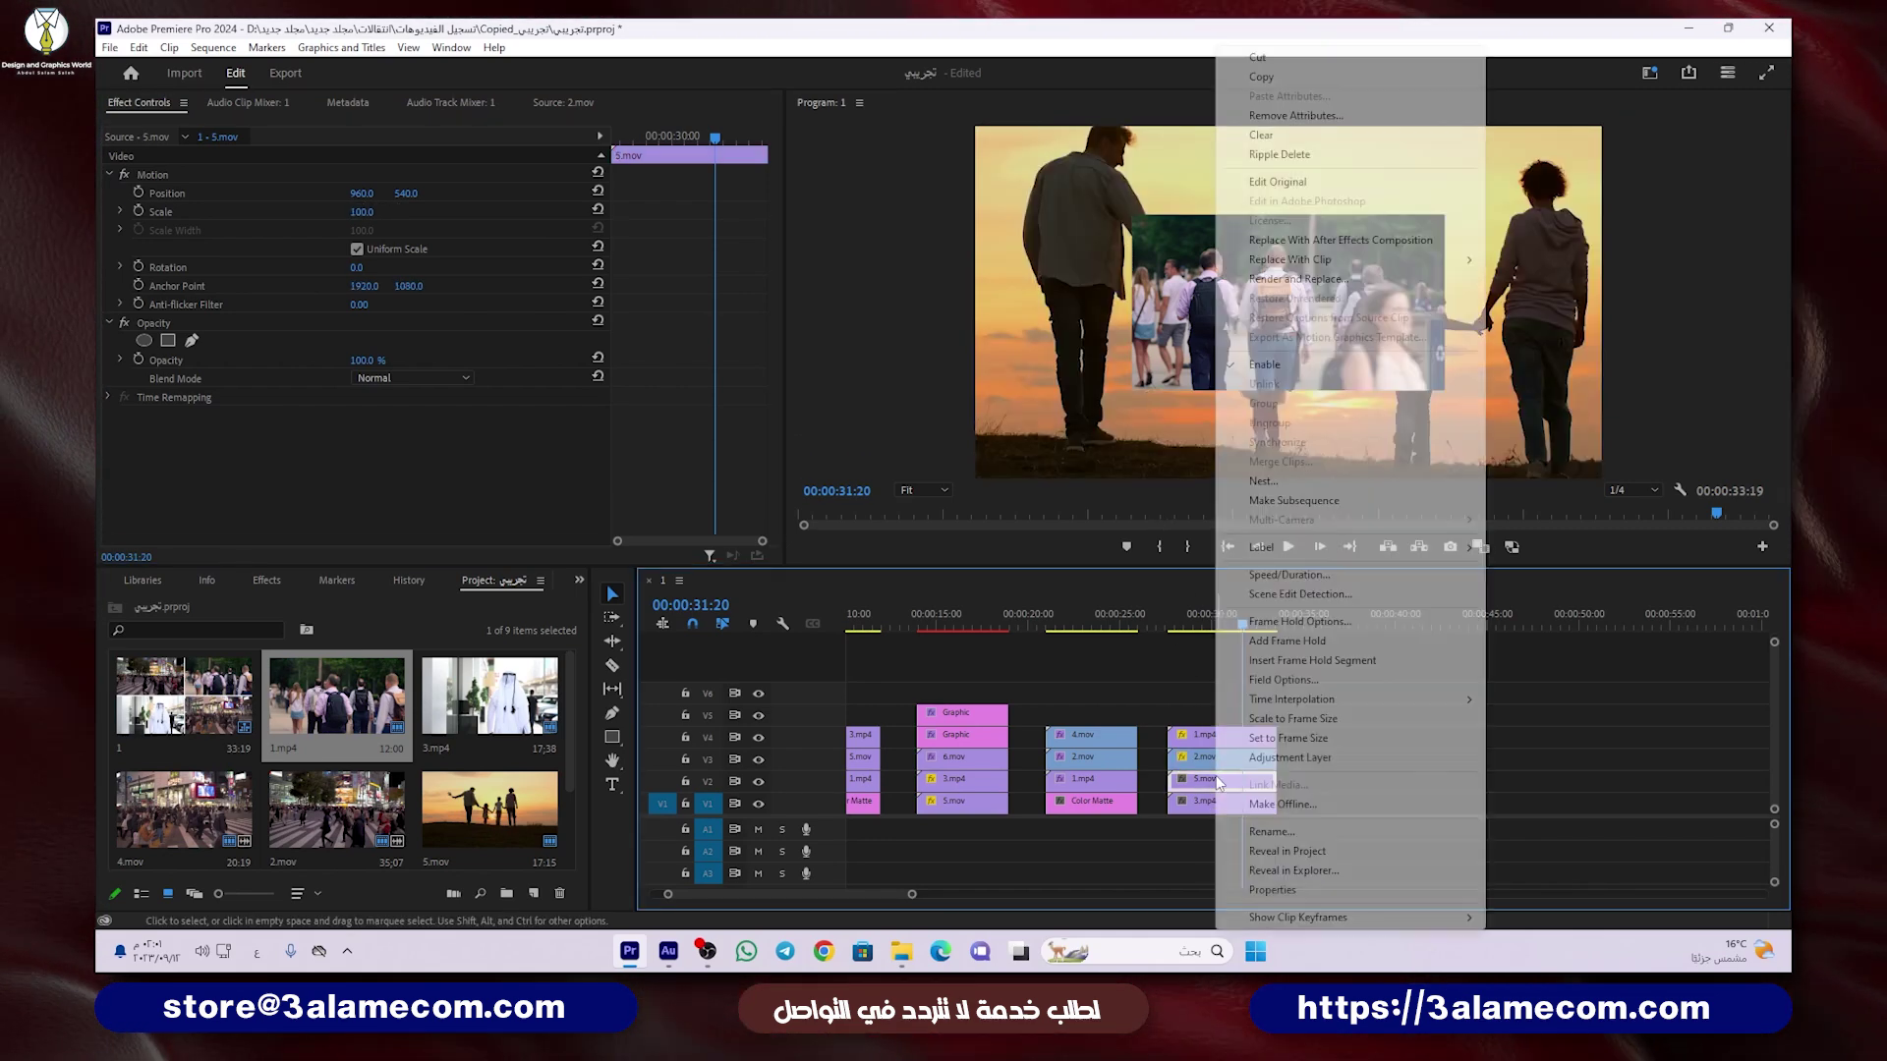
click(1285, 720)
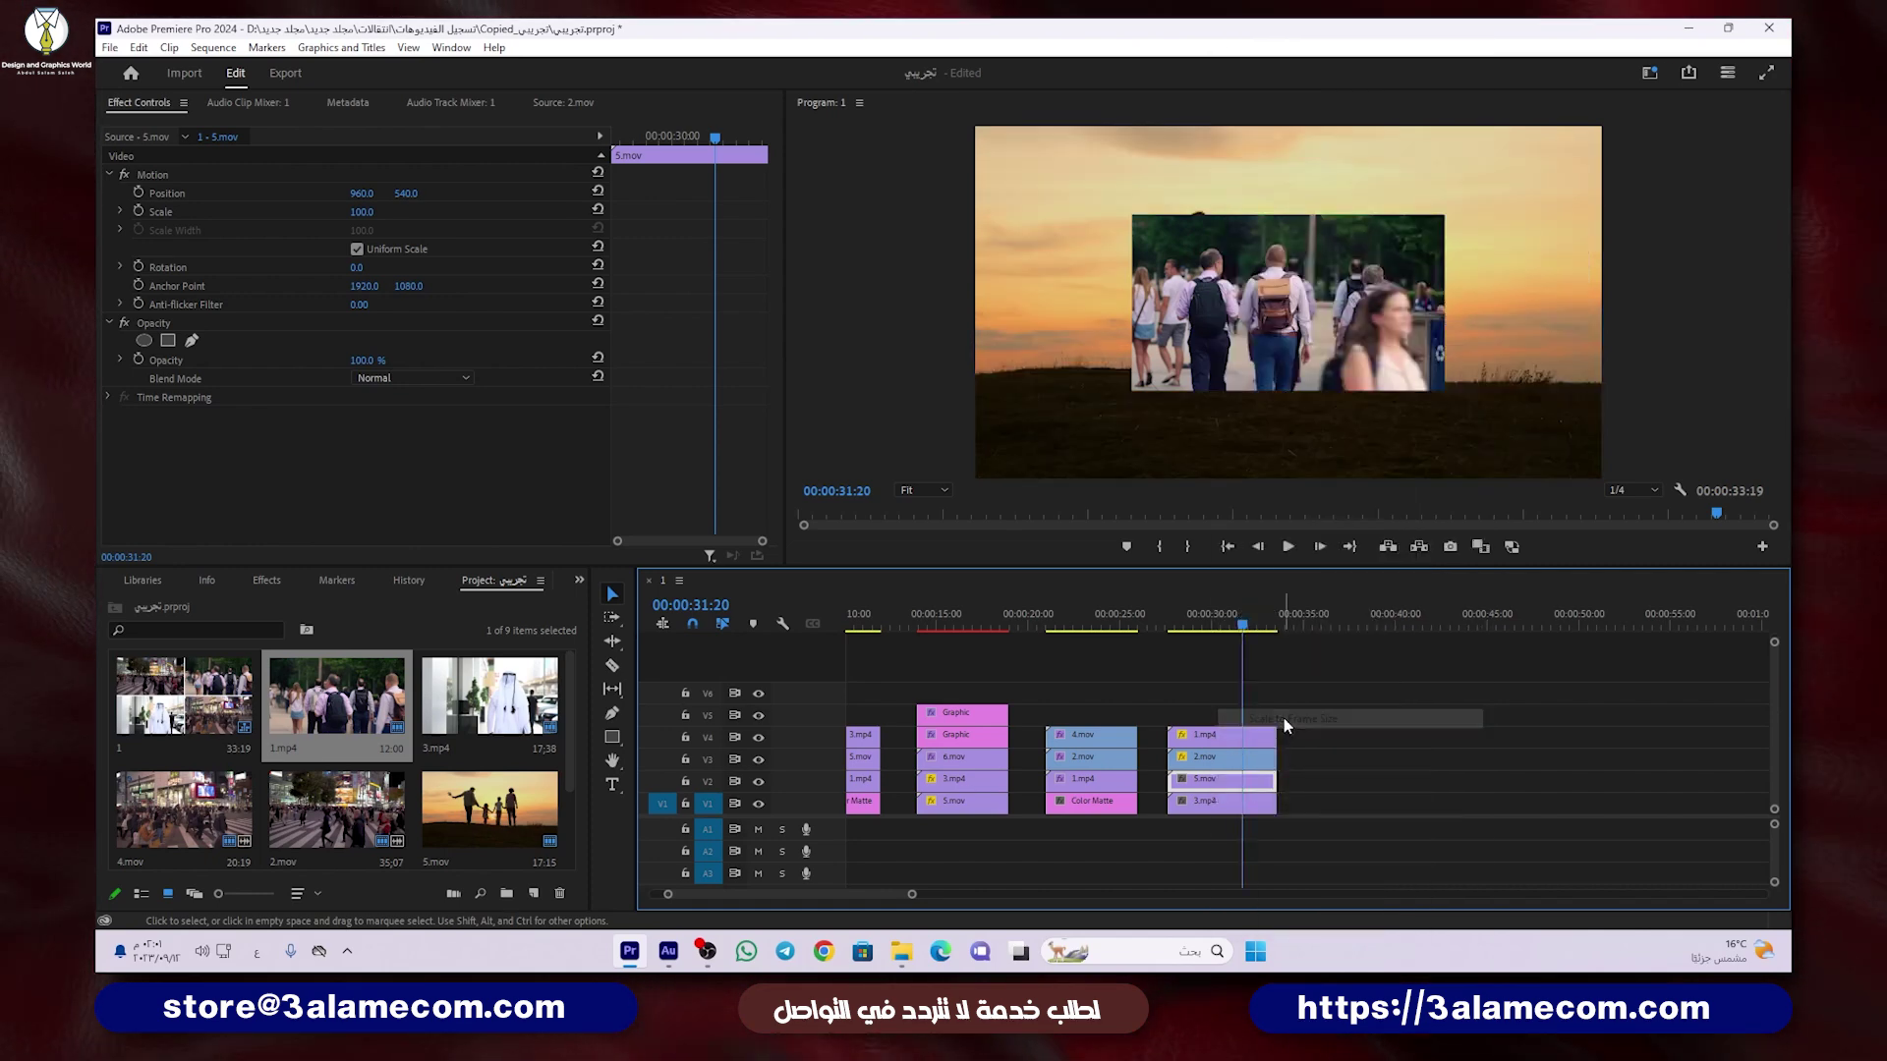
click(365, 211)
text(5)
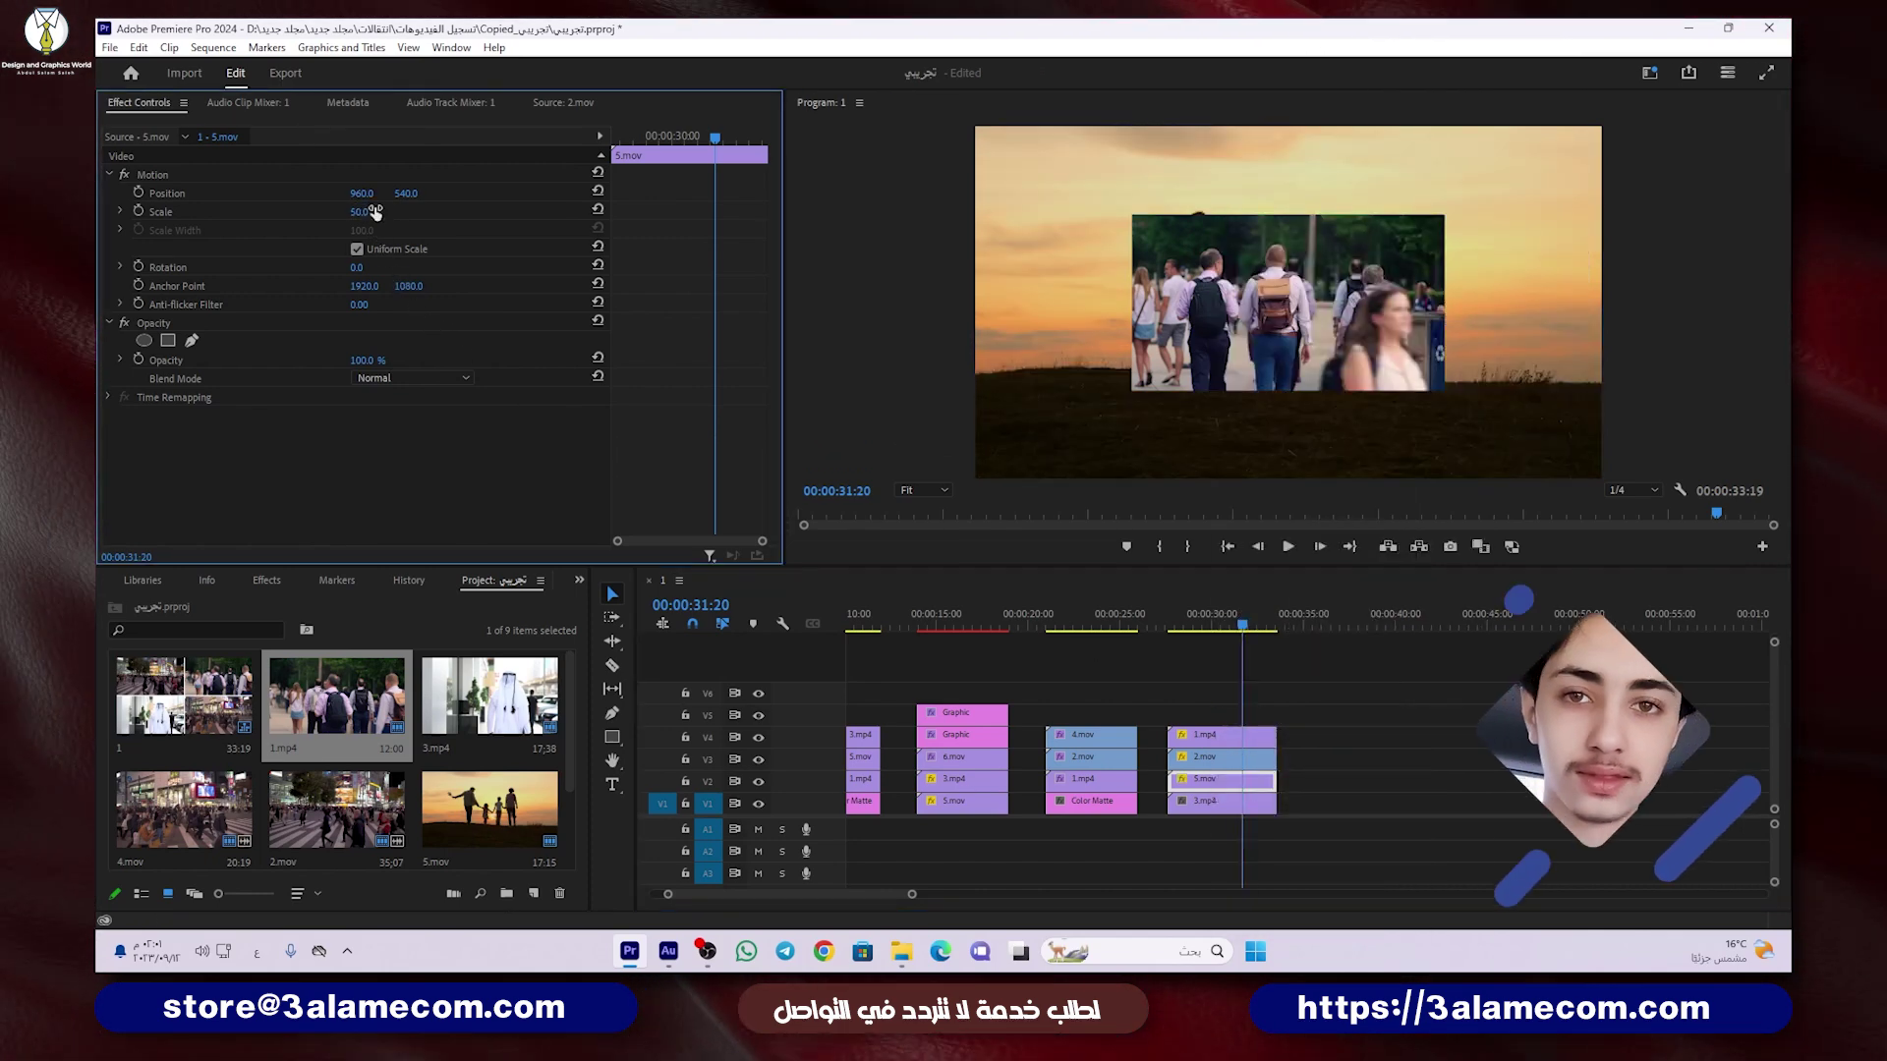
text(0)
key(Return)
Step: Scale 3.mp4 to 50, then select 1.mp4's Motion property for repositioning
click(1200, 803)
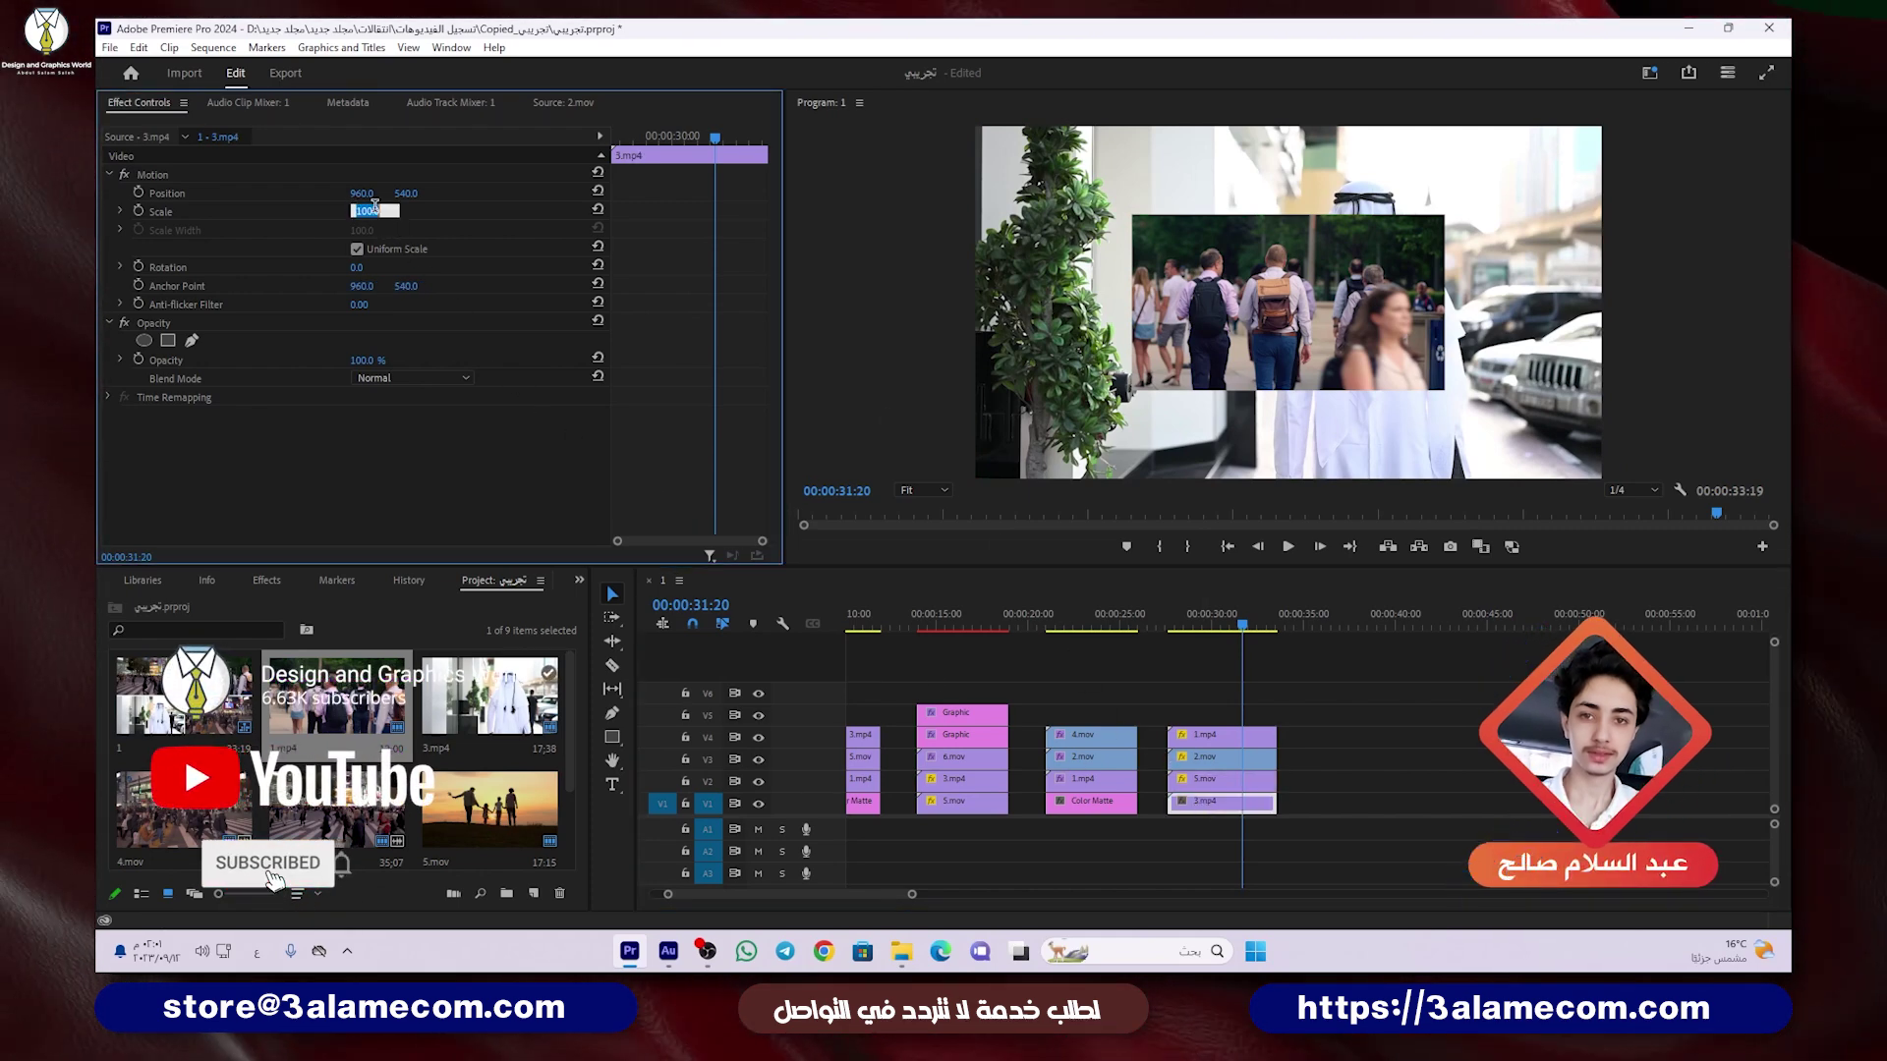
text(50)
key(Return)
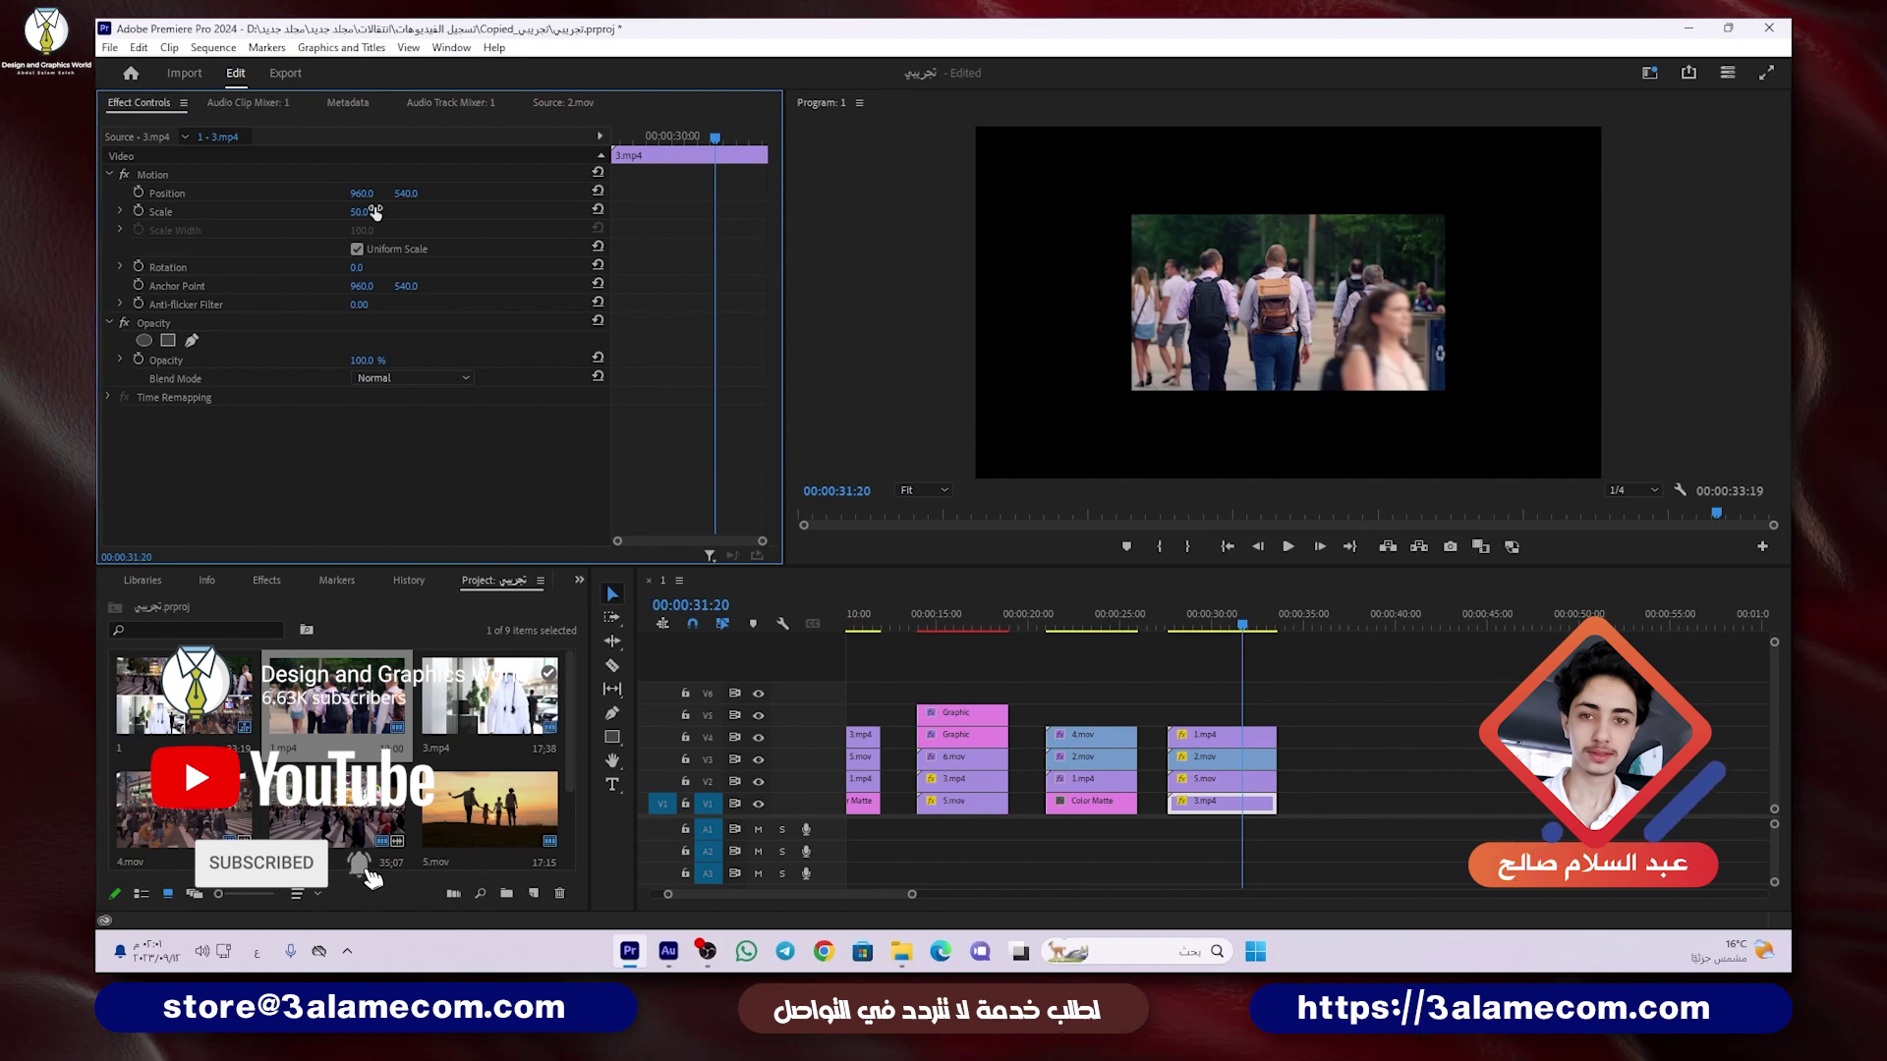
click(1226, 740)
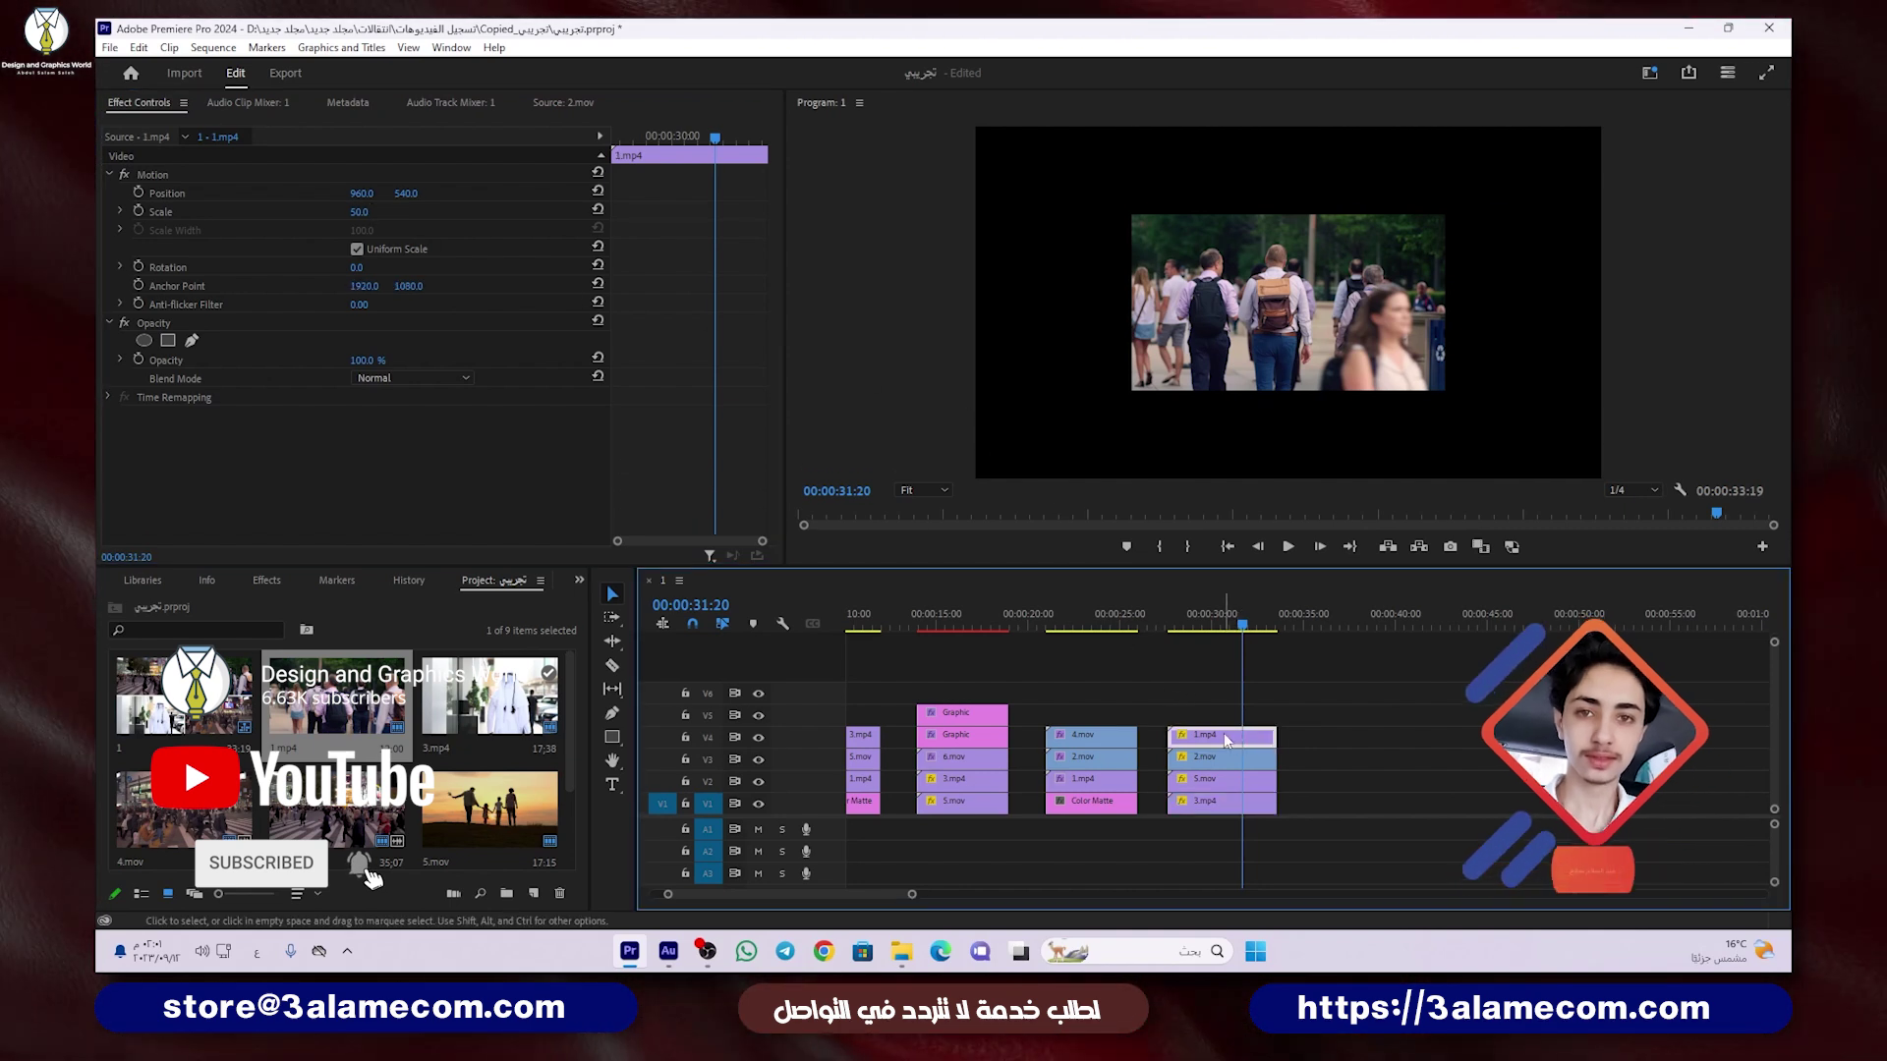
click(175, 179)
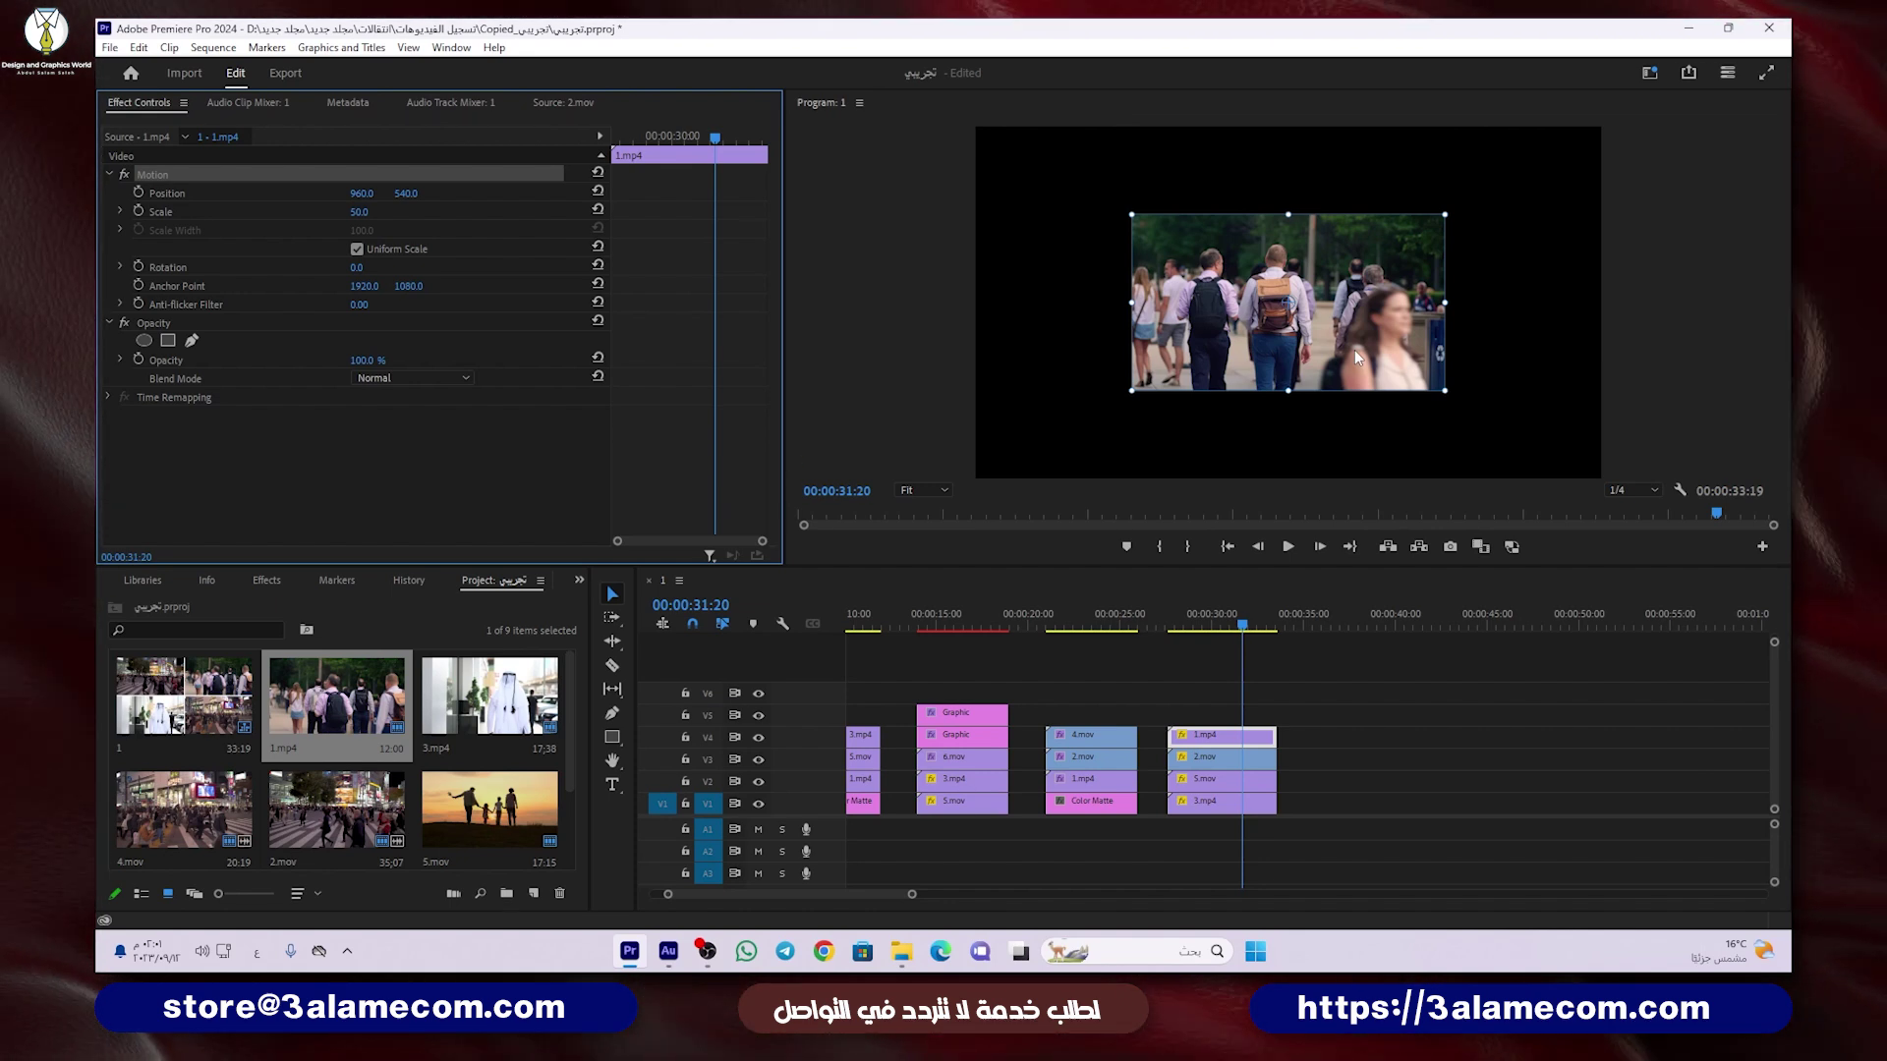
Step: Move 1.mp4 into the top-right quadrant and 2.mov into the bottom-left quadrant
click(1327, 321)
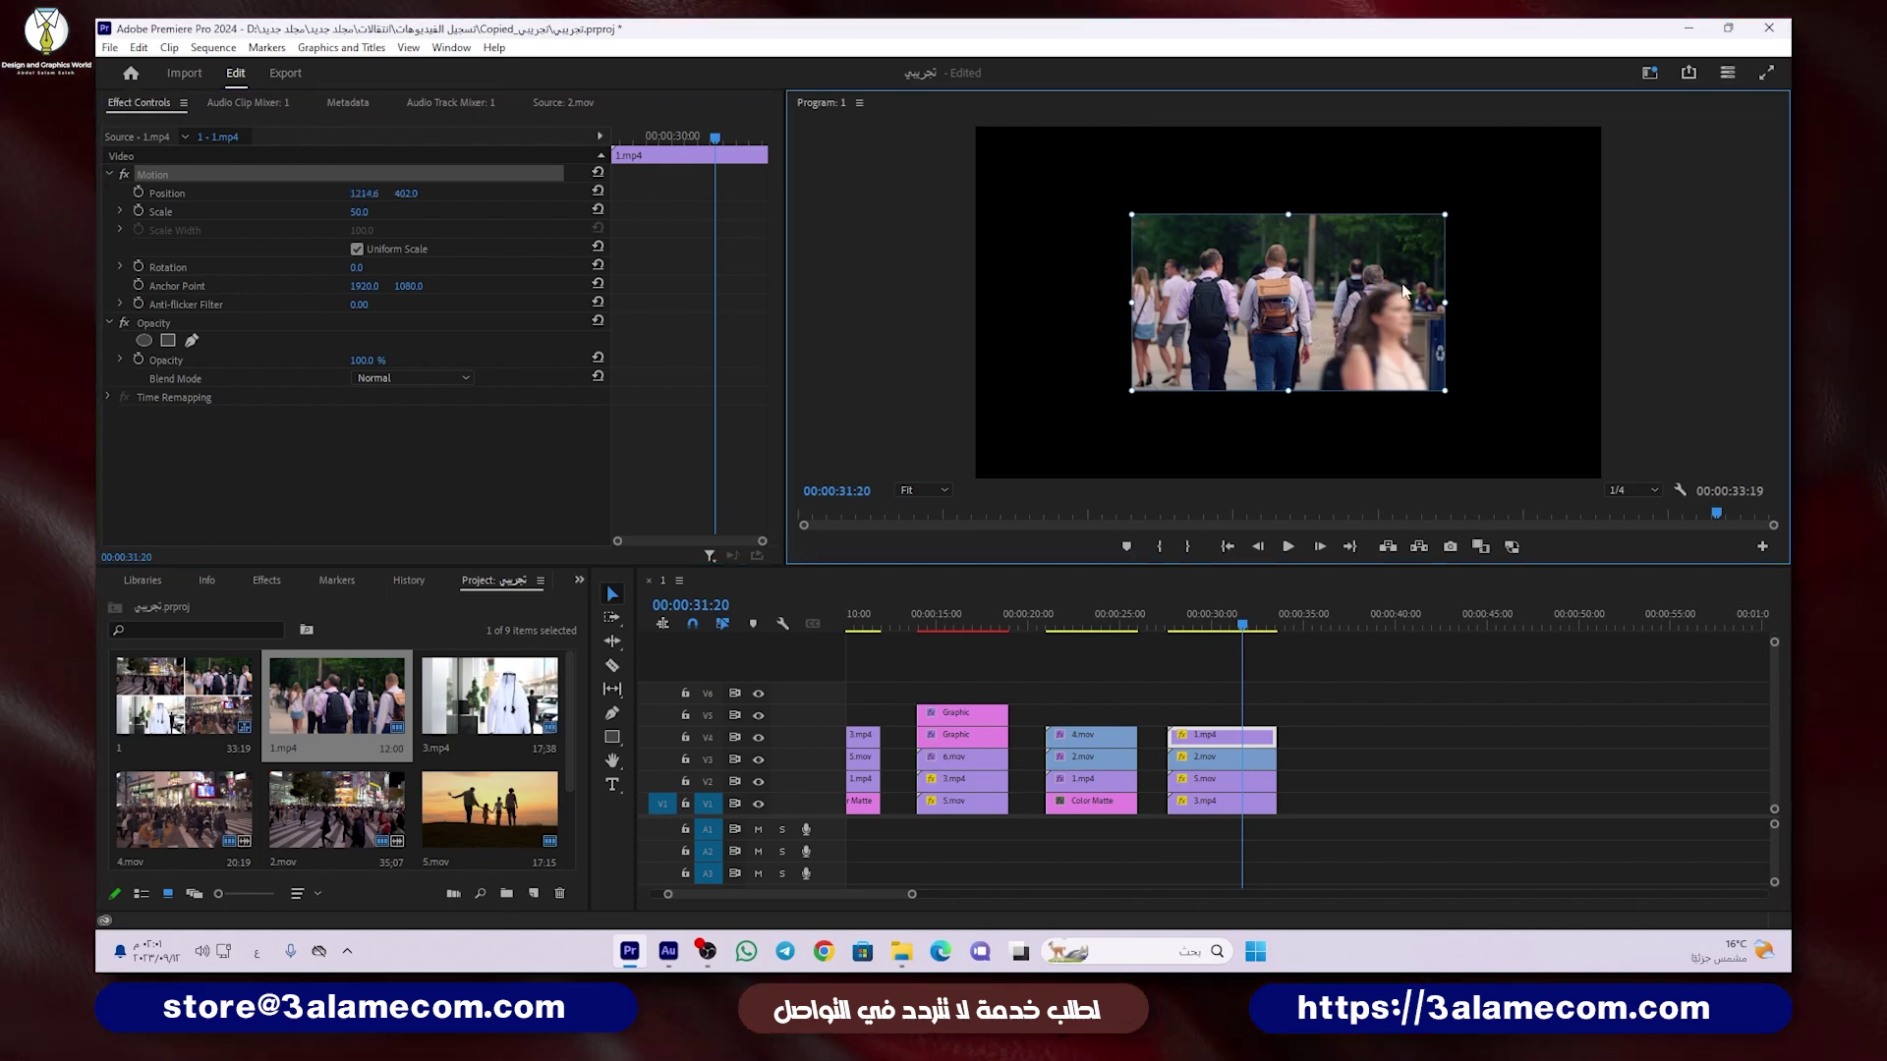
drag(1403, 290, 1464, 261)
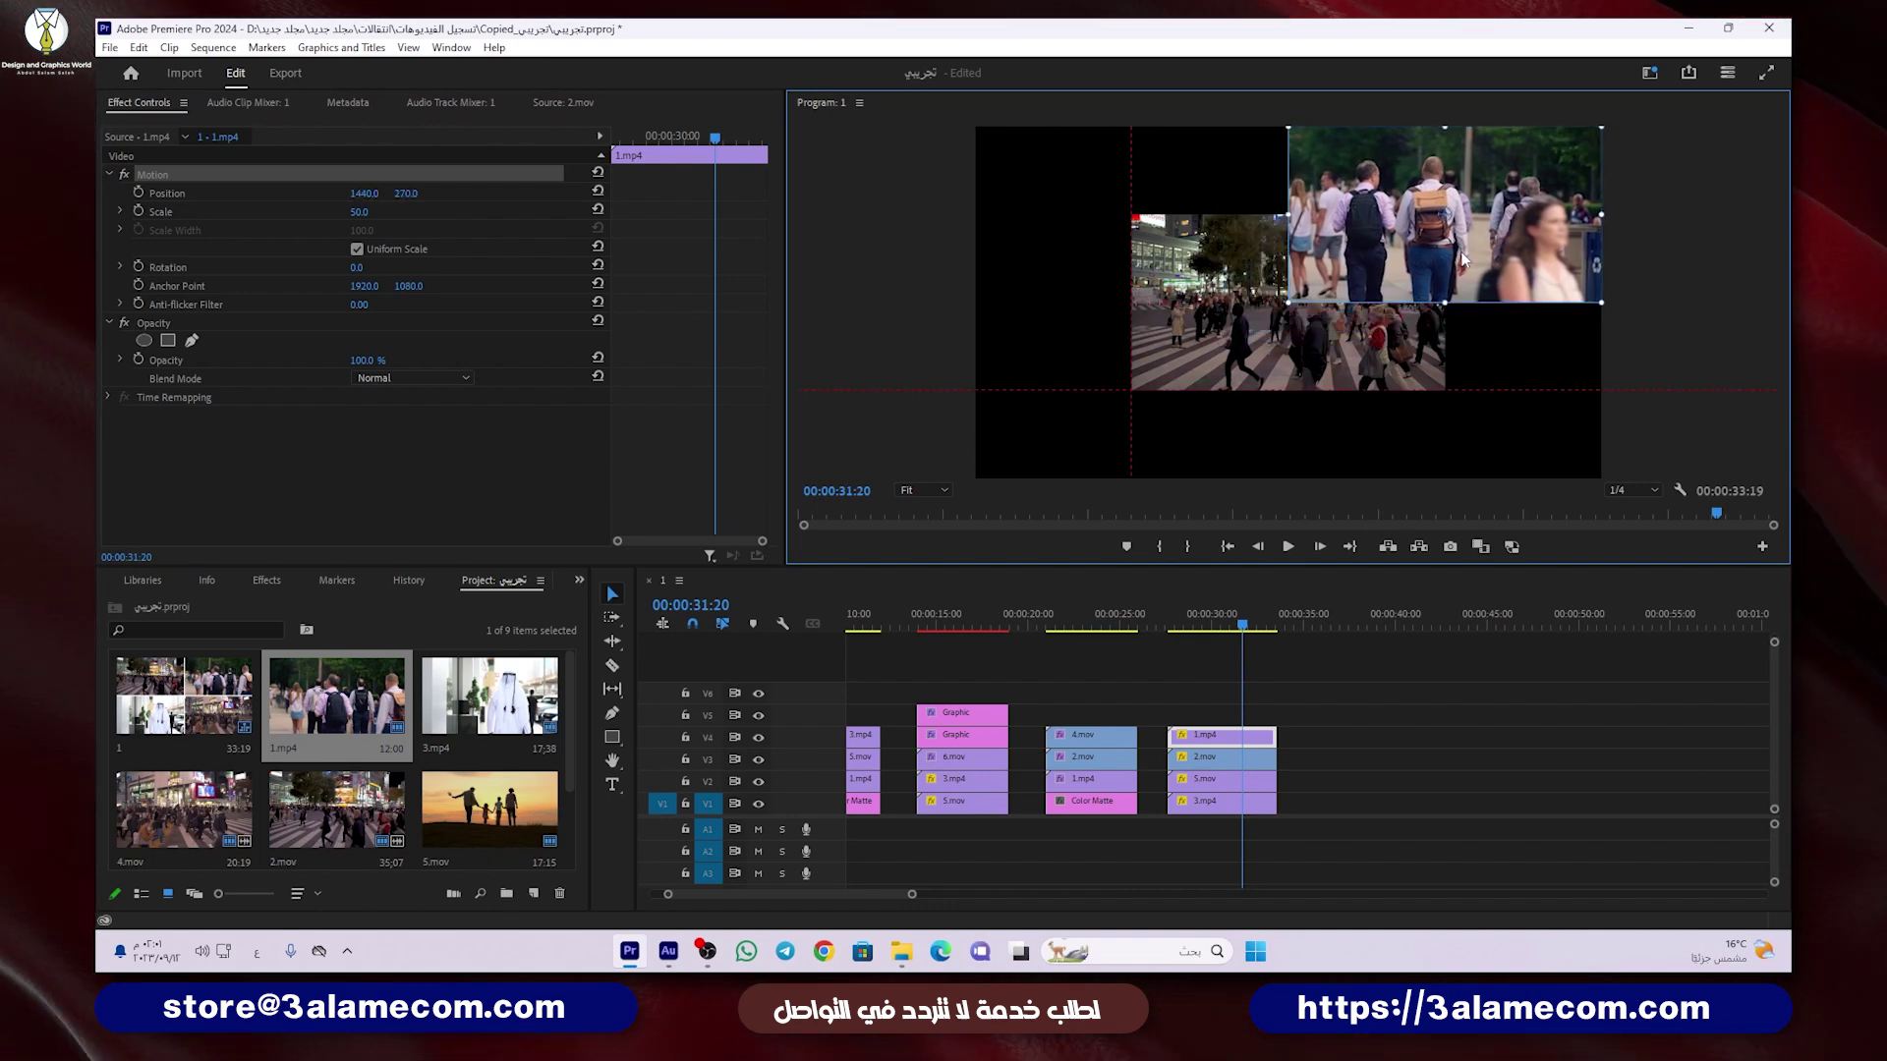
click(1216, 764)
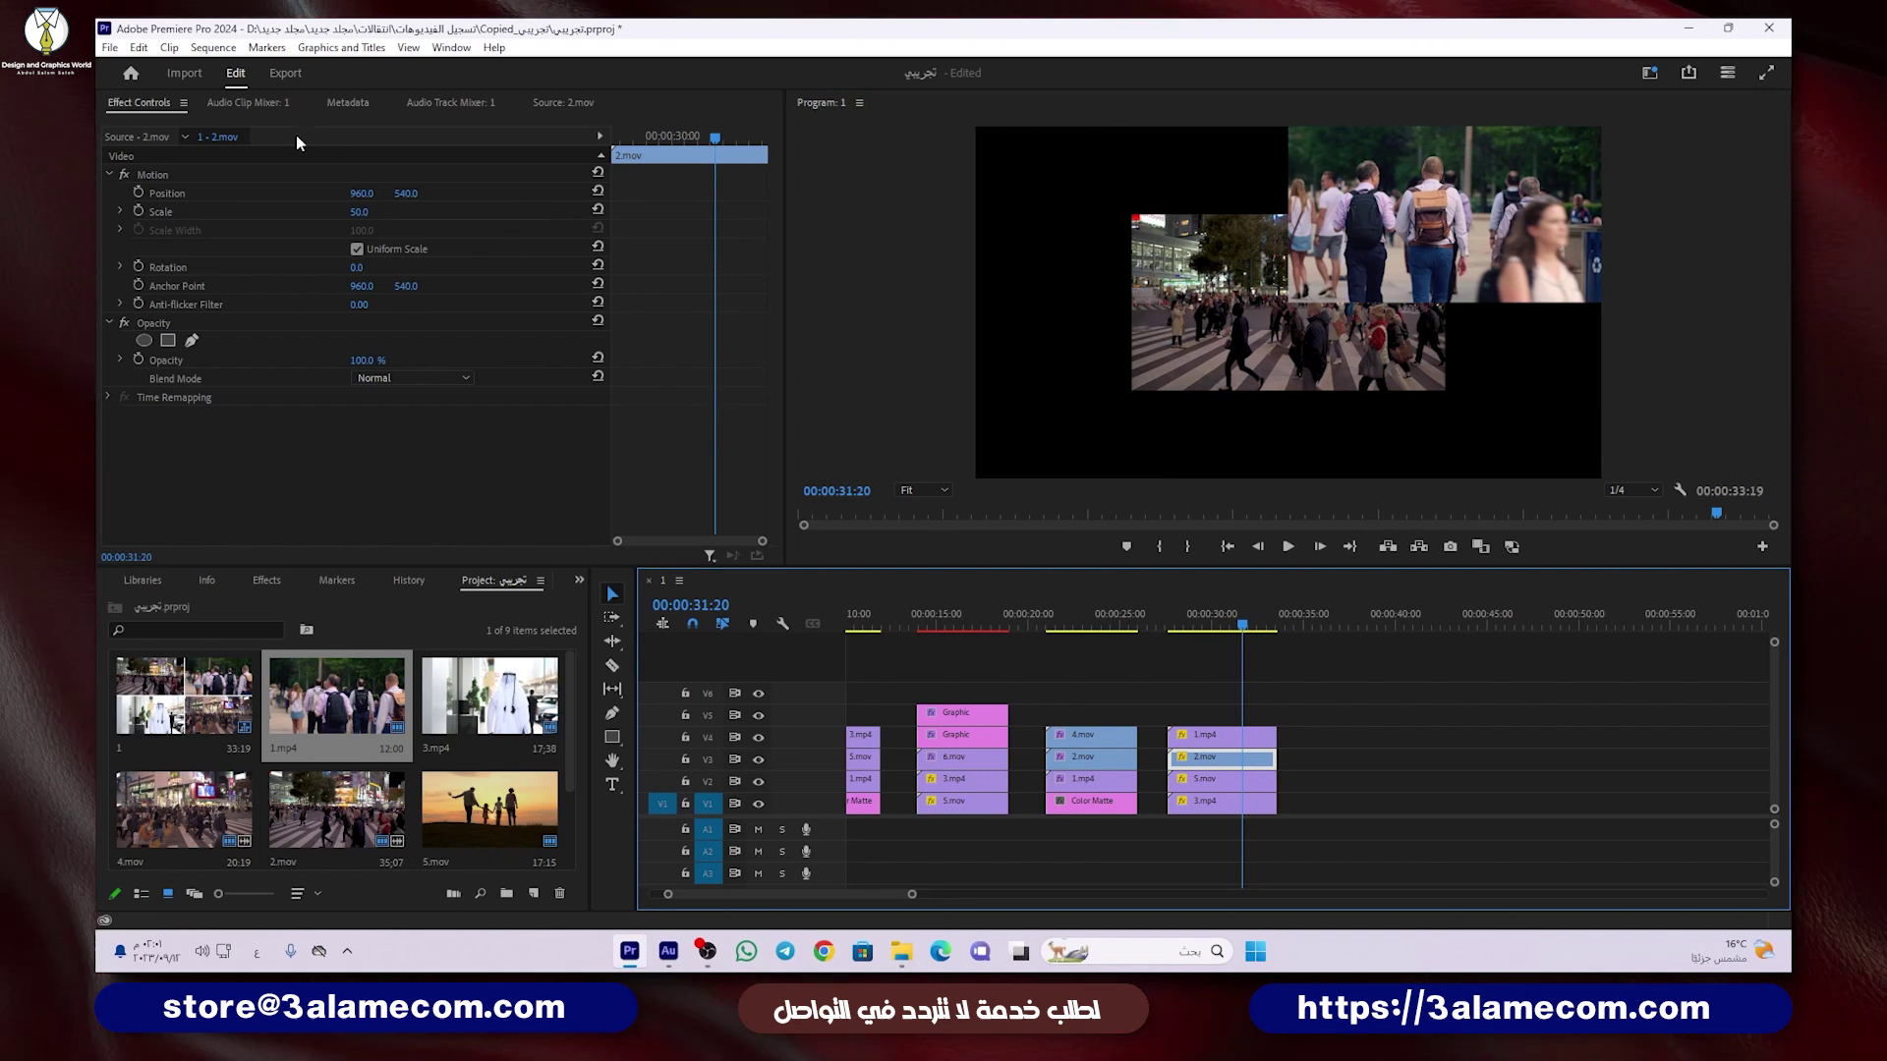
click(165, 175)
click(1179, 255)
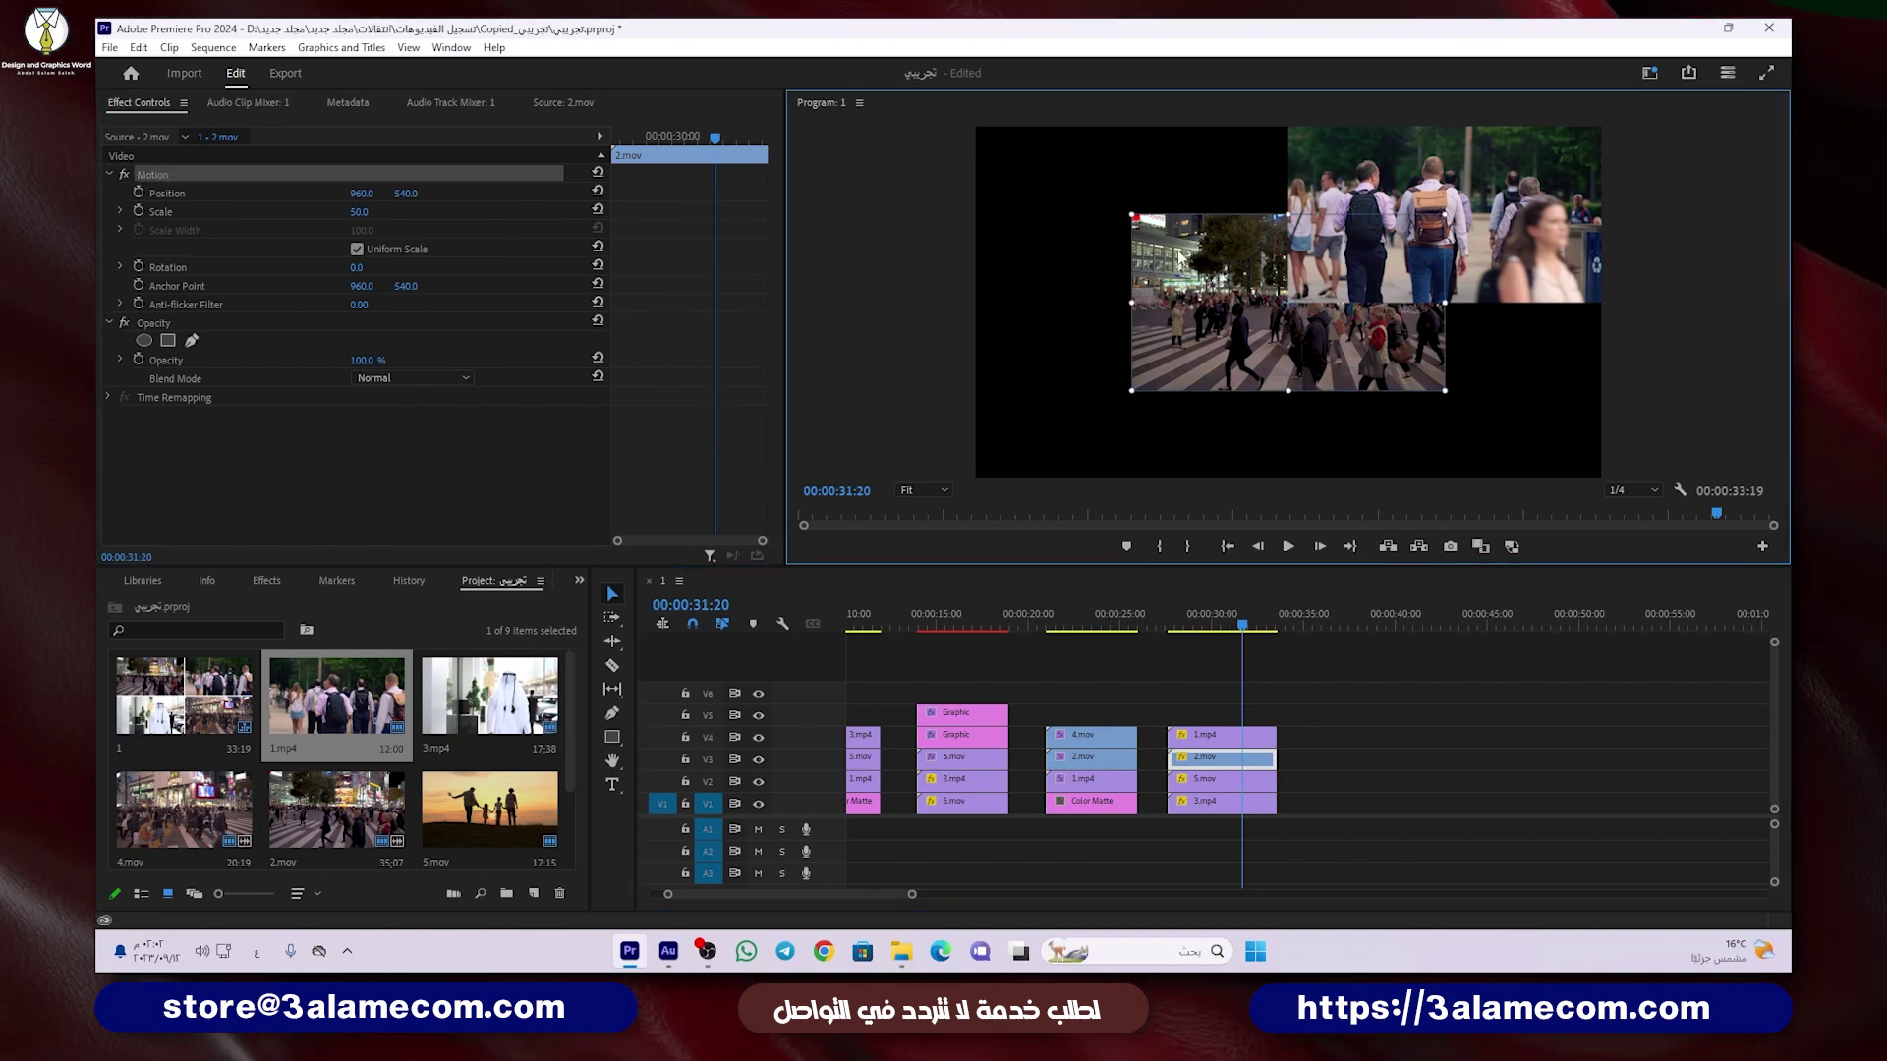
drag(1102, 336, 1028, 337)
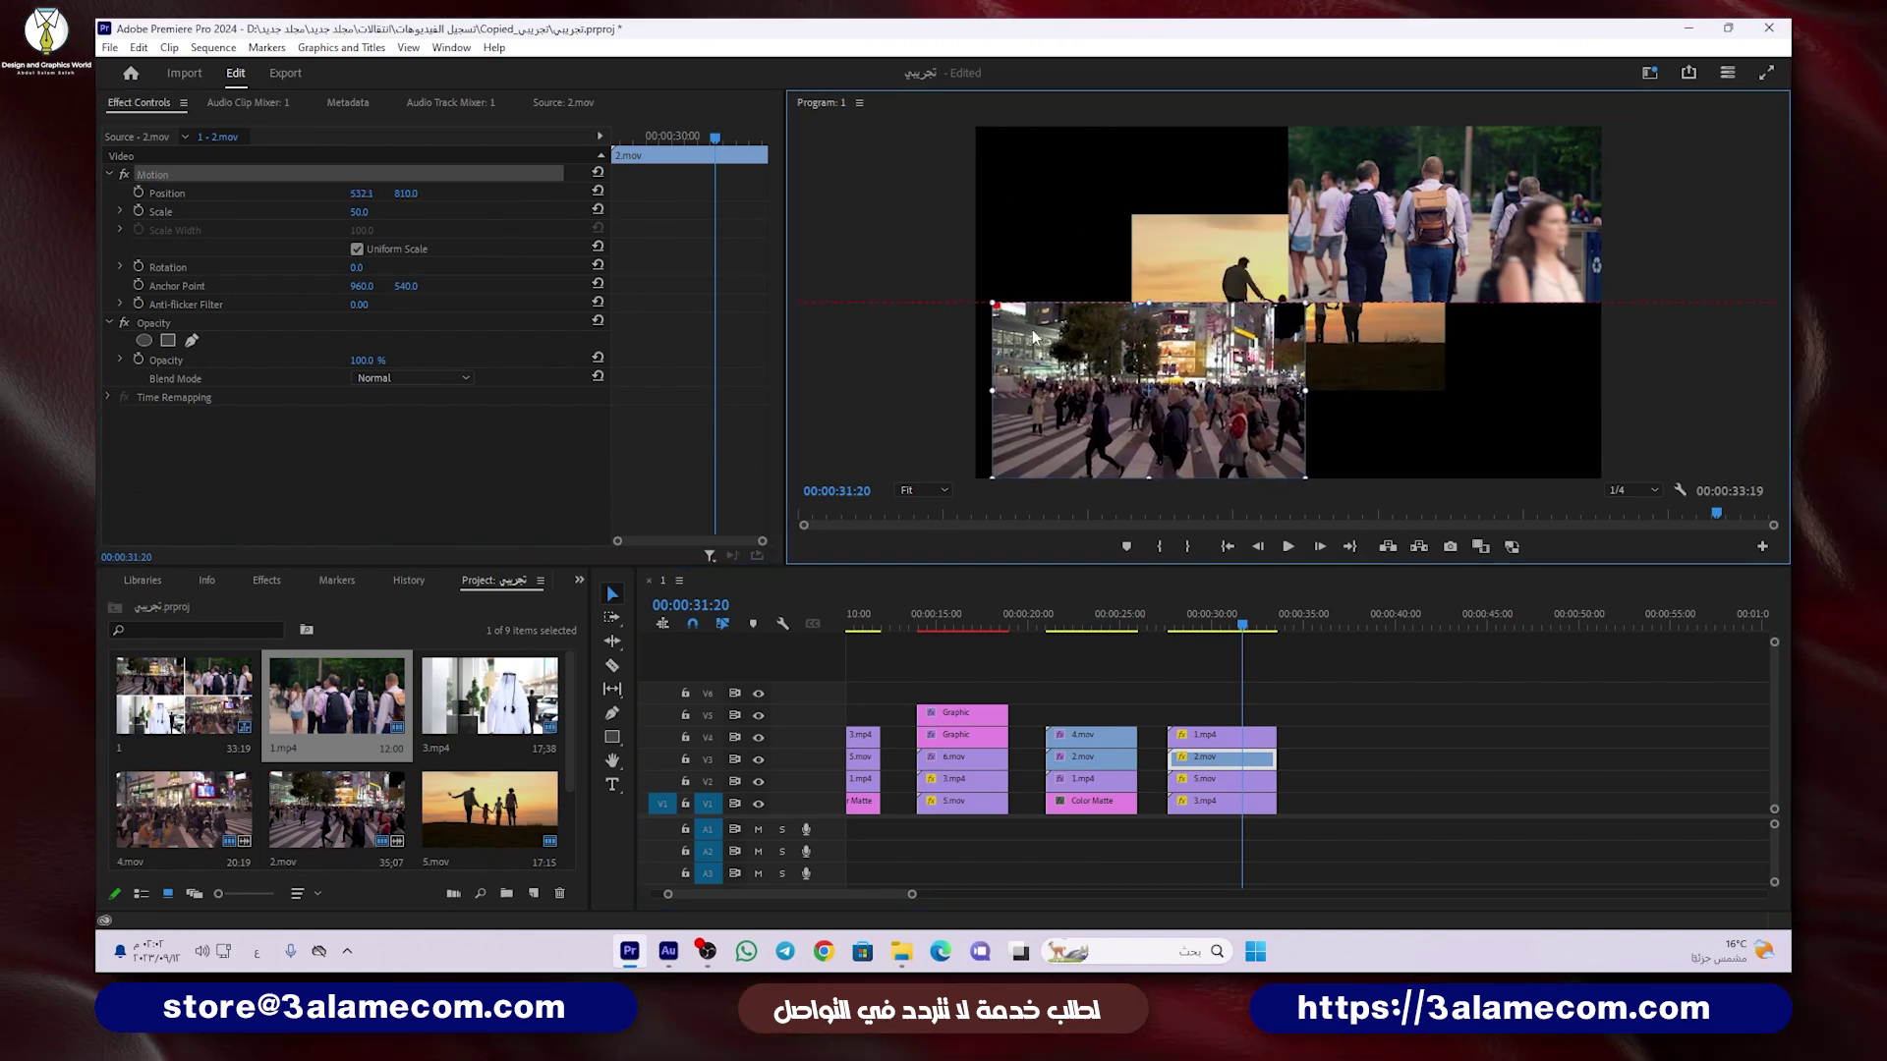
Step: Move 5.mov into the top-left quadrant and 3.mp4 into the bottom-right quadrant
click(1211, 783)
click(153, 174)
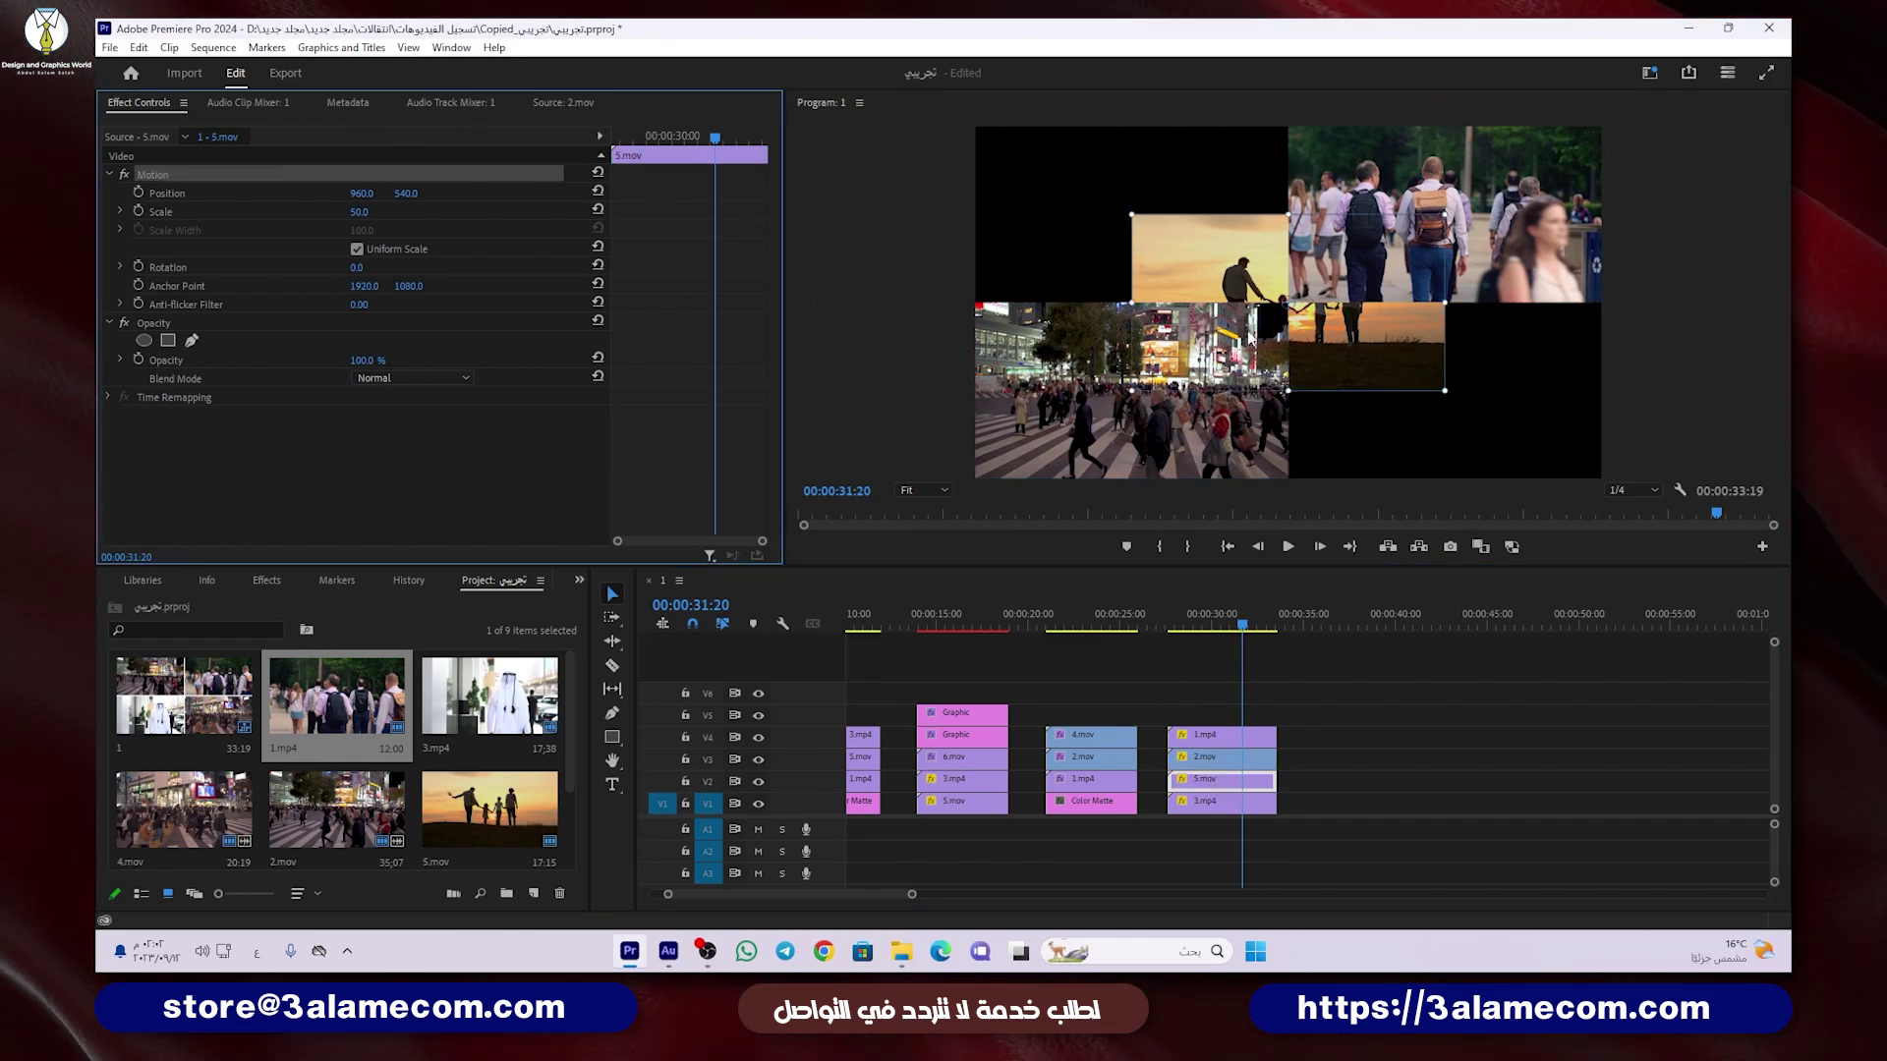
drag(1158, 239, 1067, 180)
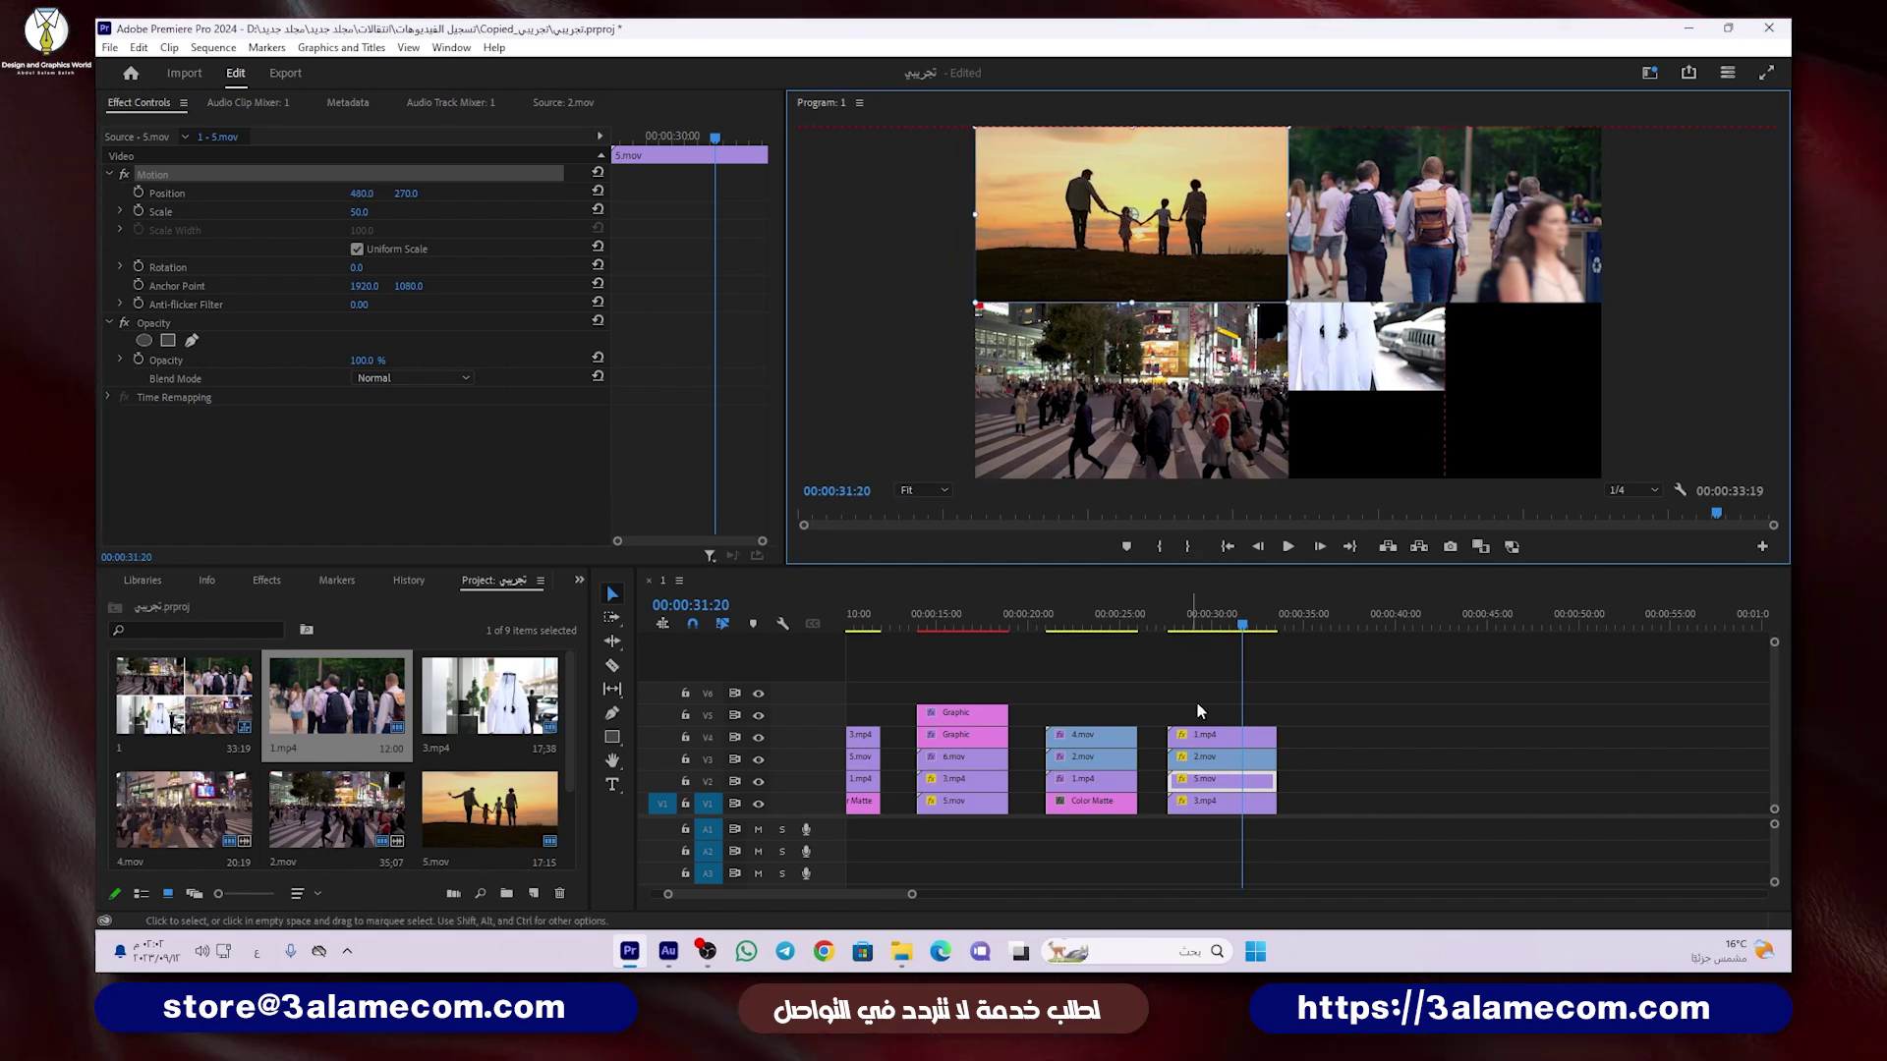
click(1218, 801)
click(545, 175)
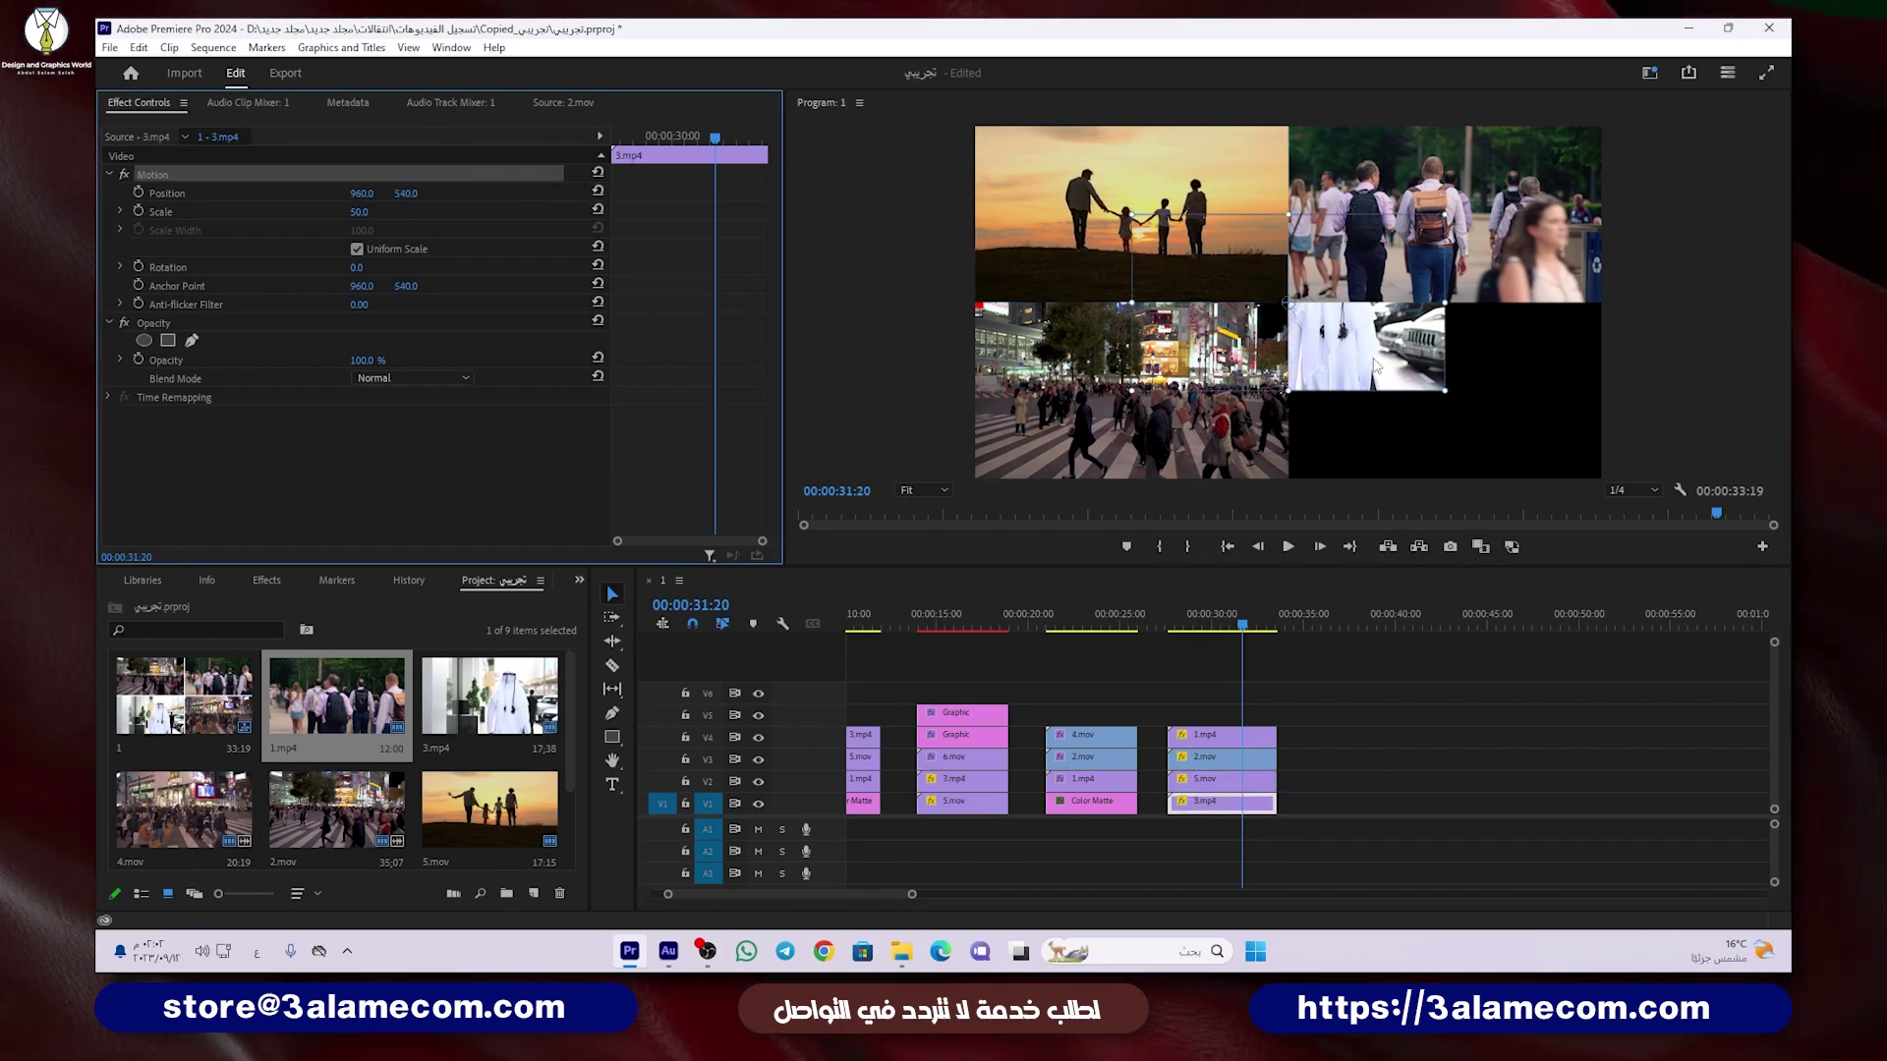
drag(1373, 365, 1527, 444)
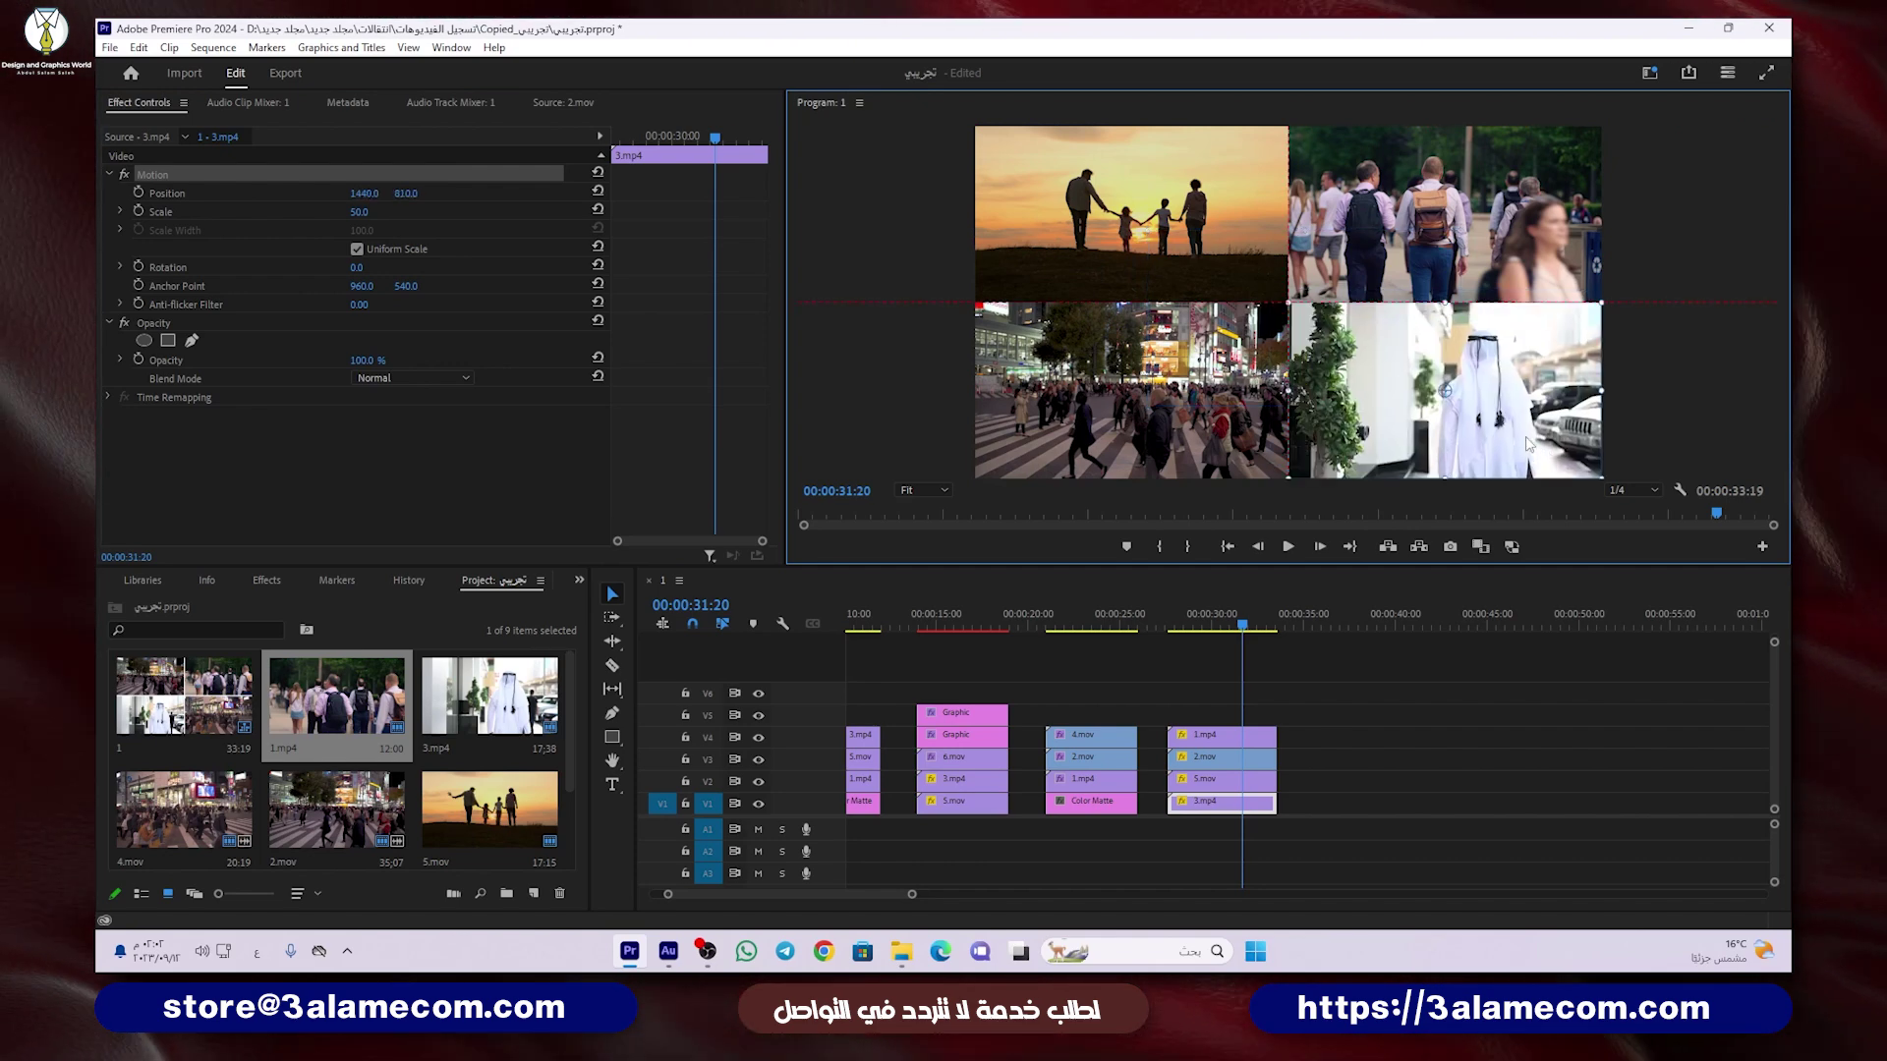
click(1358, 747)
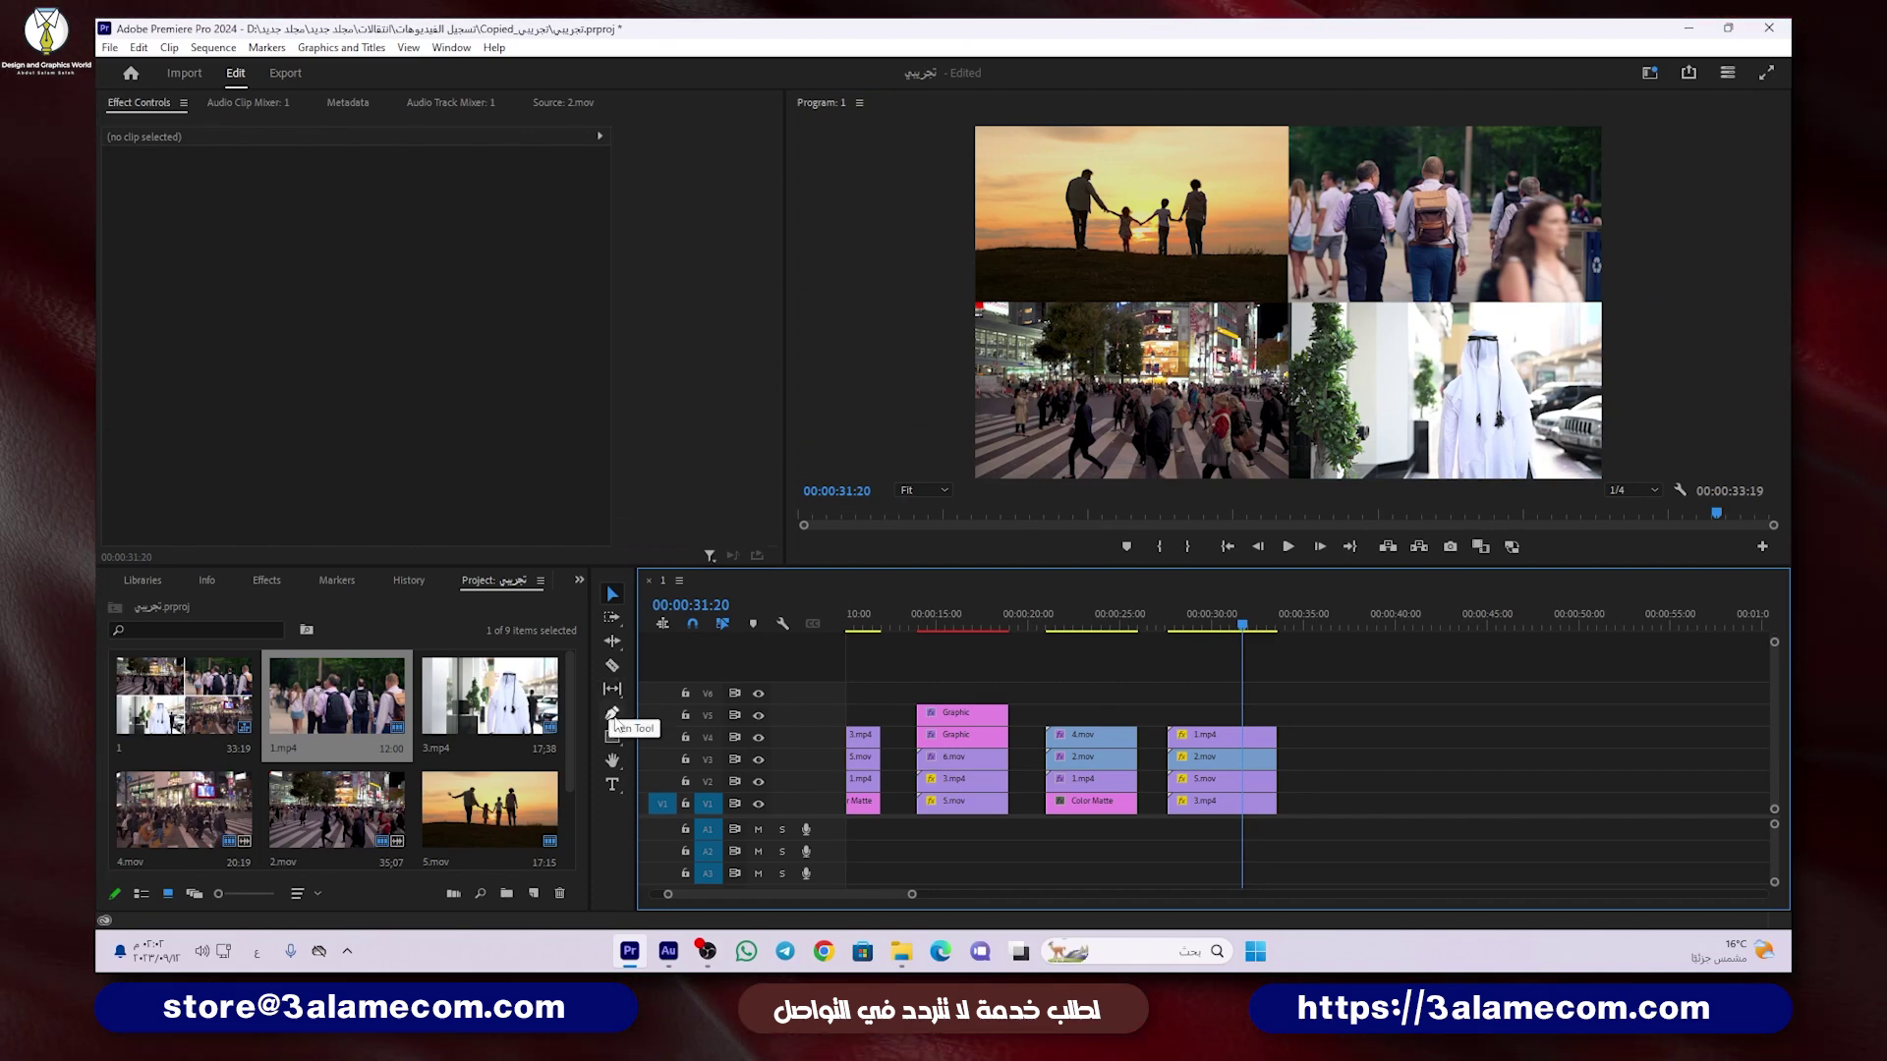
Step: Thicken the white divider Graphic's stroke and line the Graphic clip up with the grid group
click(1290, 137)
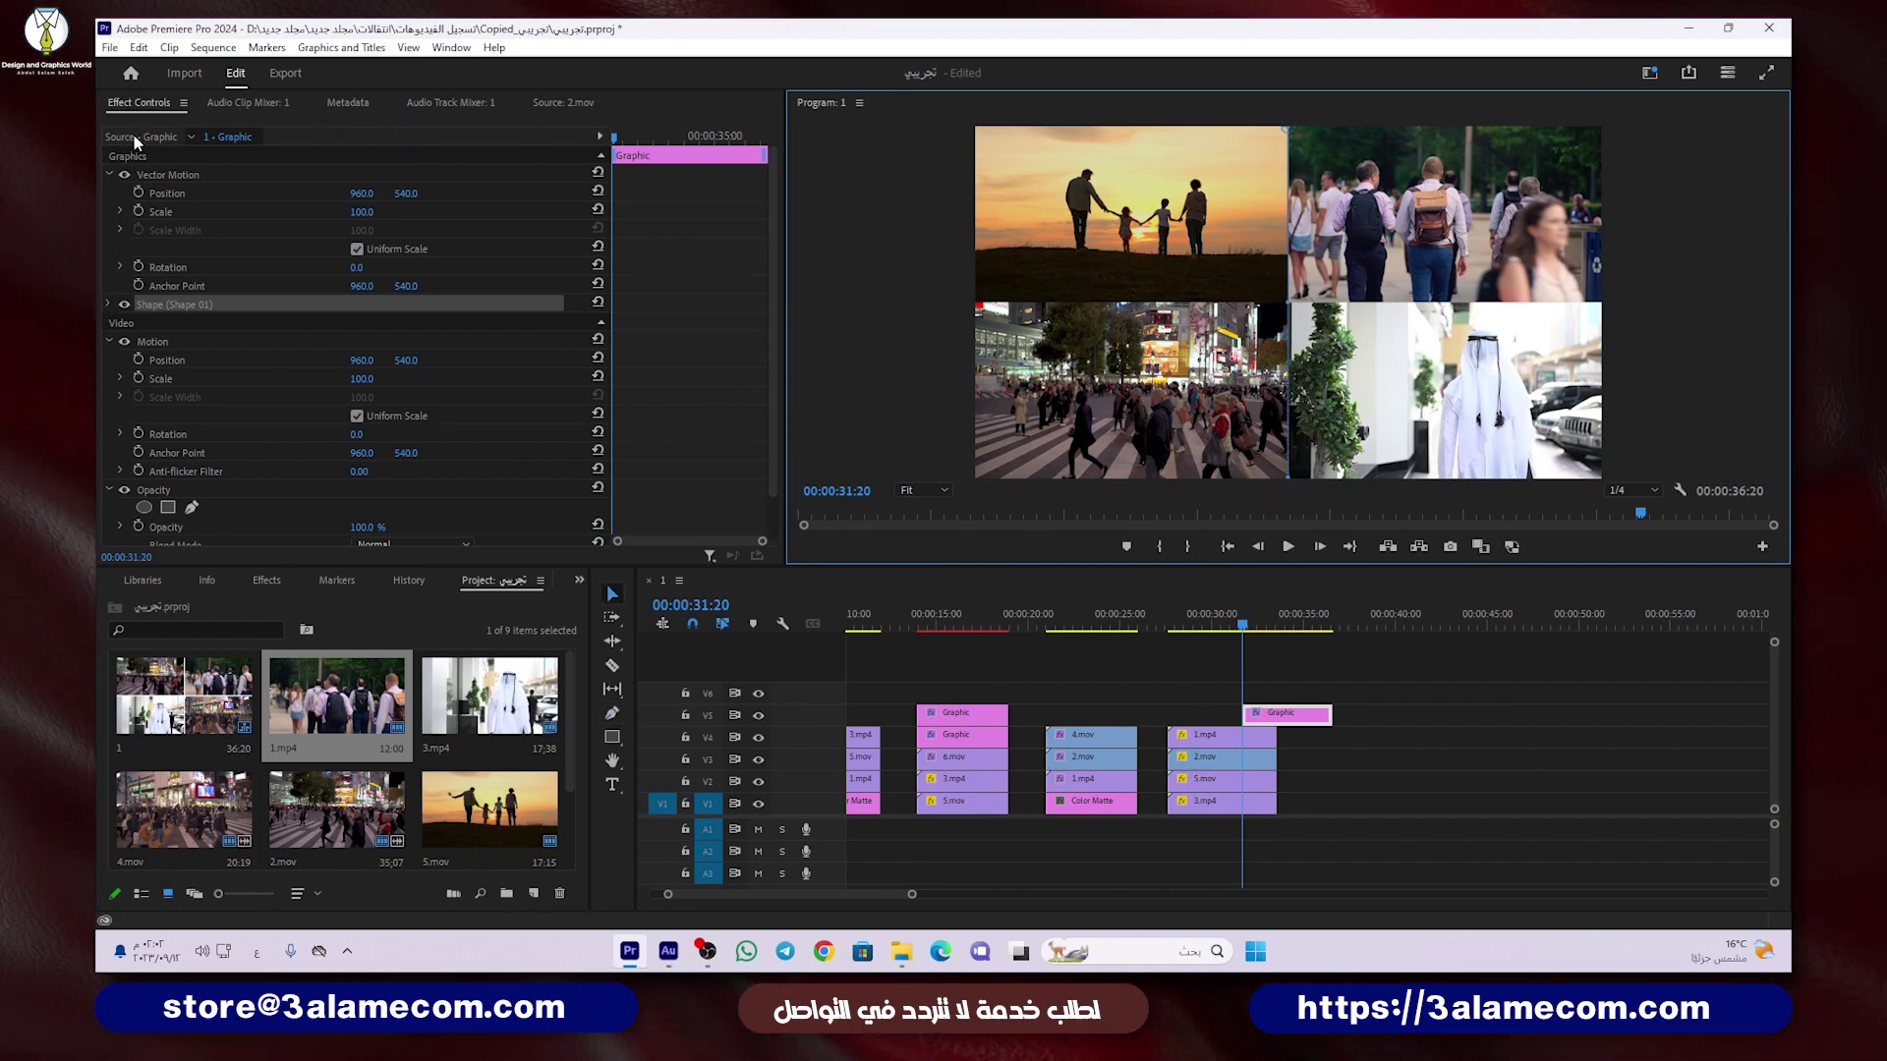
click(110, 304)
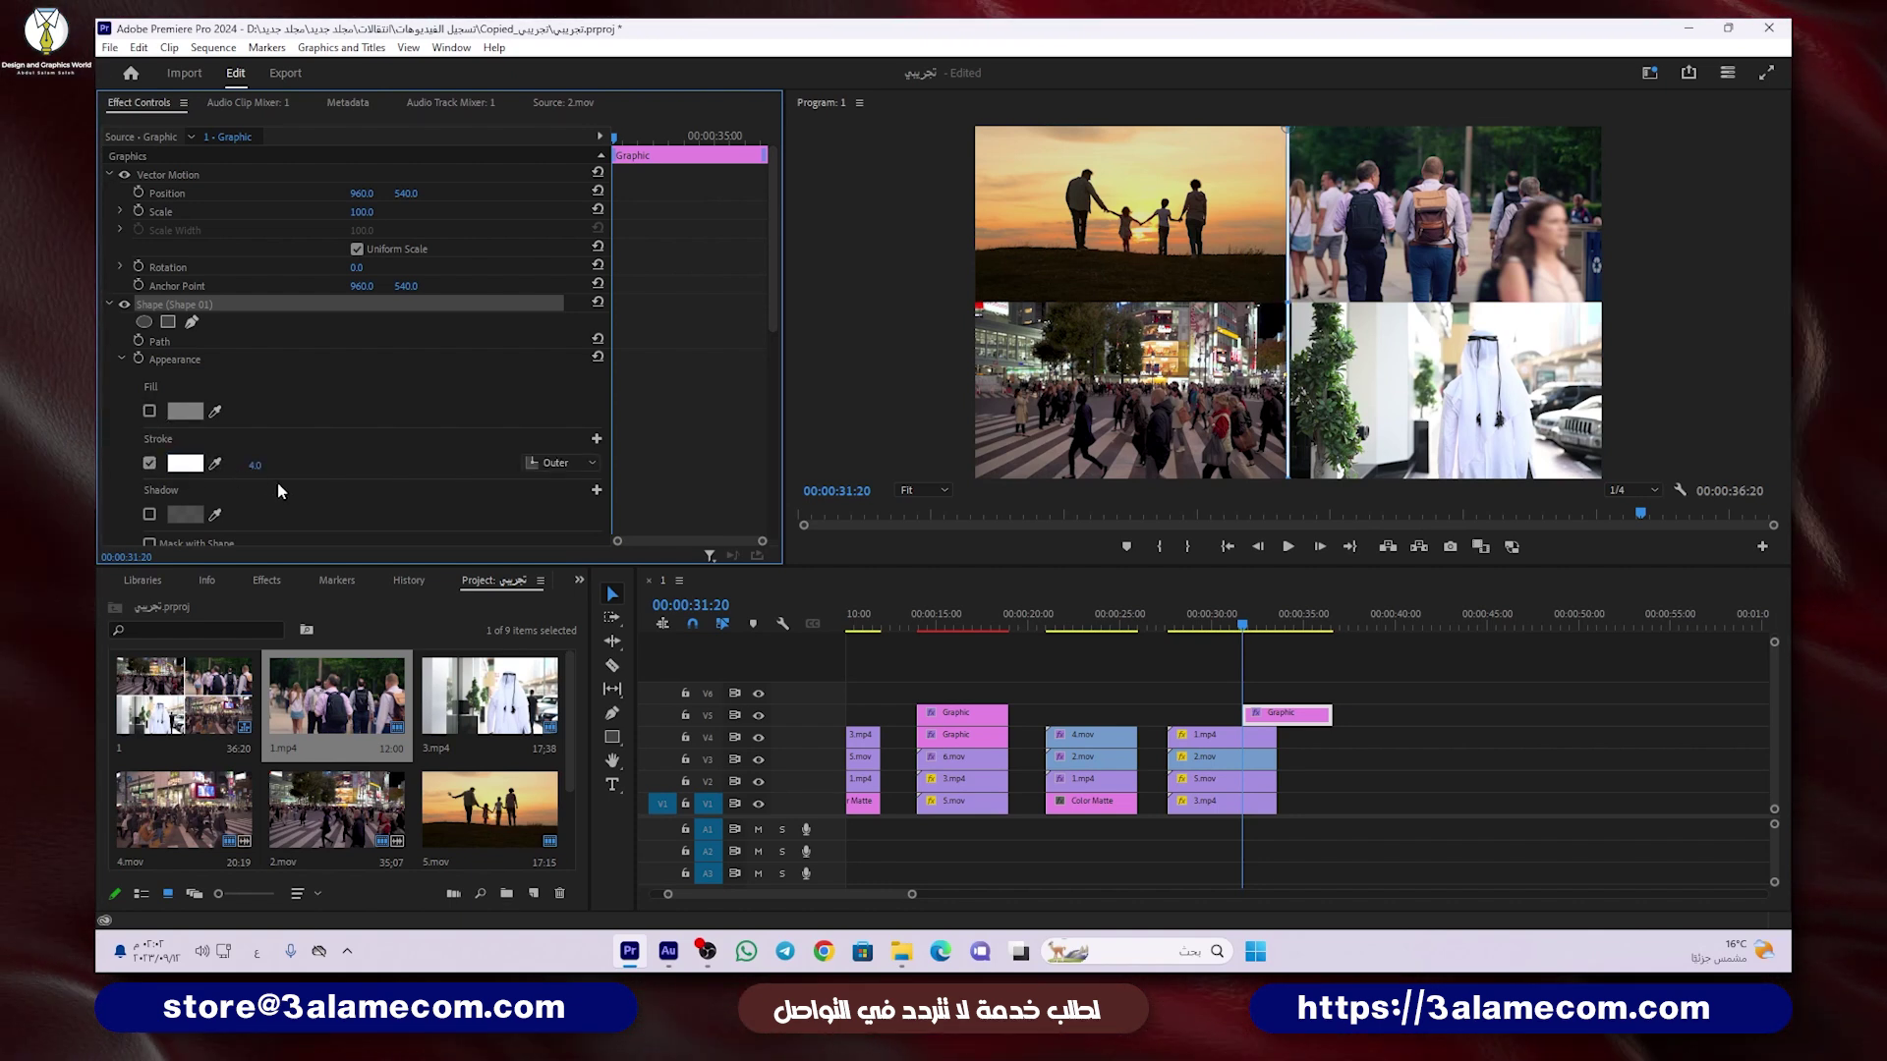
mouse_move(254, 465)
mouse_down()
mouse_move(270, 465)
mouse_move(251, 465)
mouse_up()
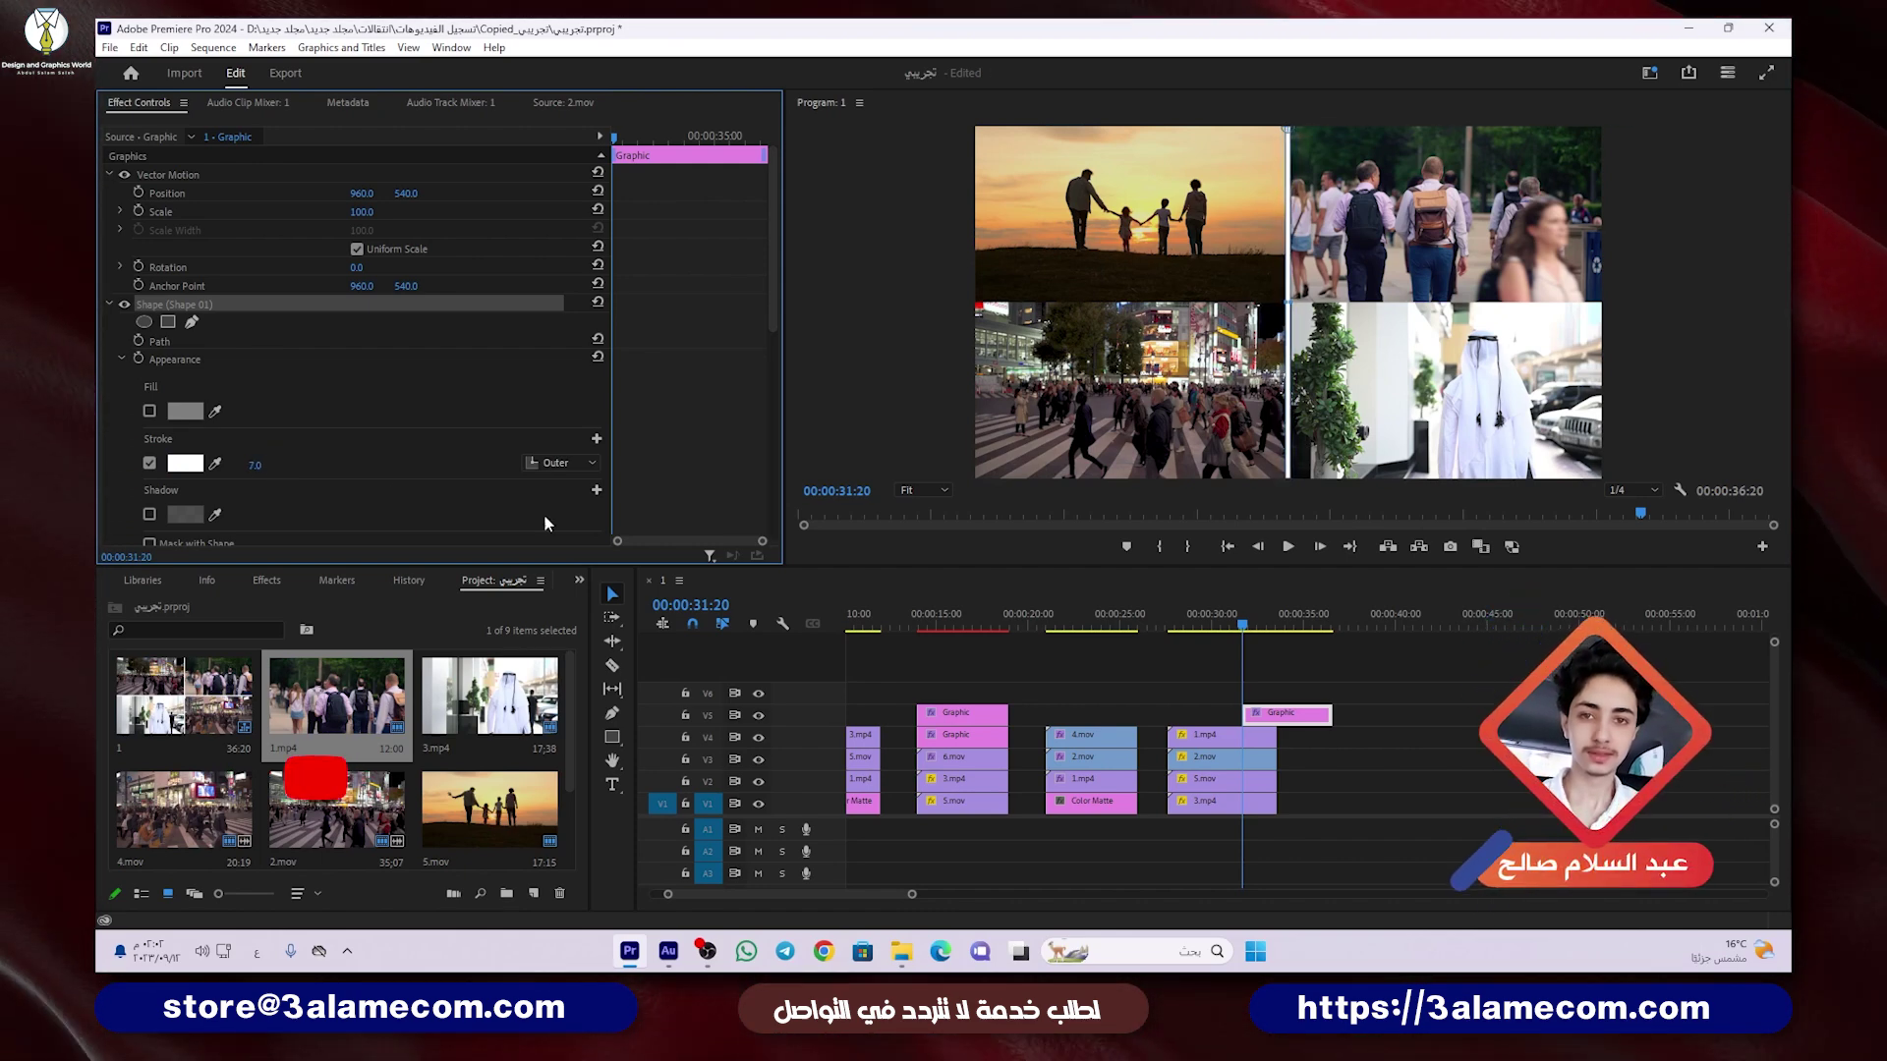
mouse_move(1276, 714)
mouse_down()
mouse_move(1203, 716)
mouse_move(1276, 714)
mouse_up()
click(1332, 442)
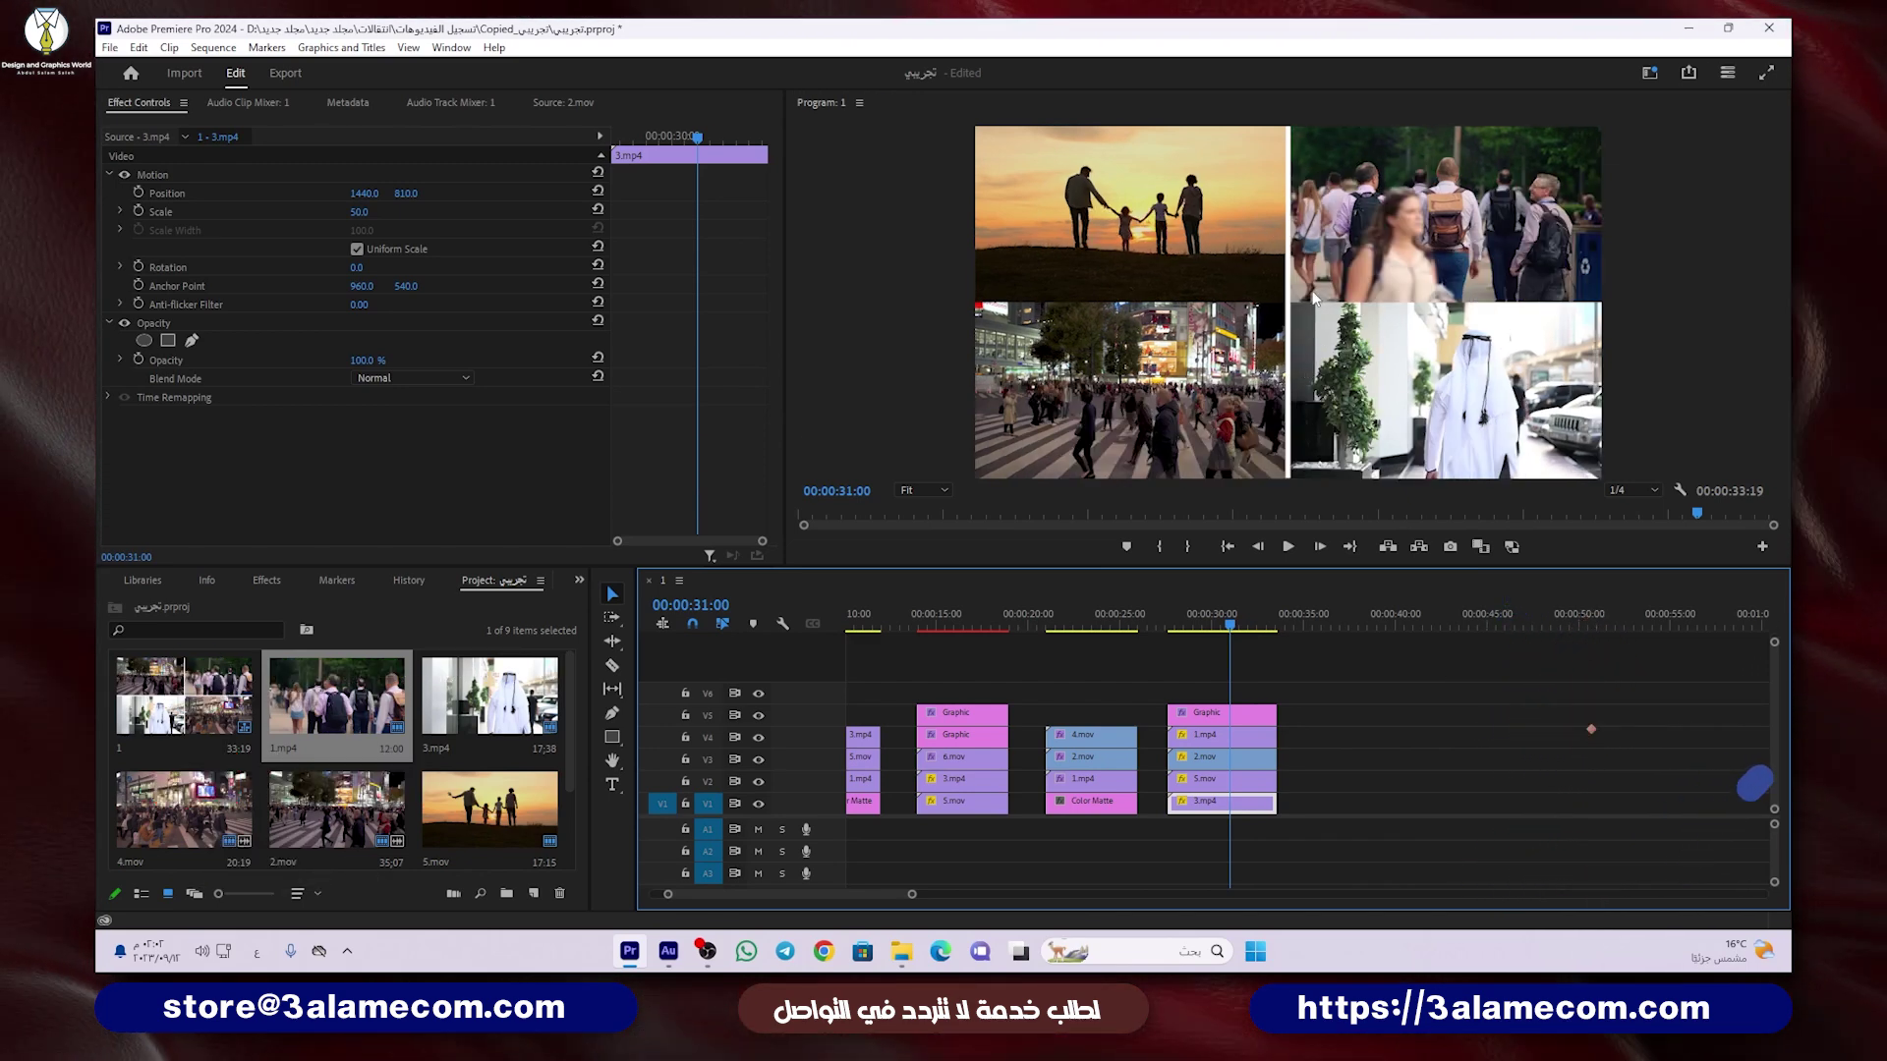
Step: Duplicate the divider onto V6, rotate the copy 90° and stretch it across the frame
drag(1212, 718, 1212, 694)
click(1235, 699)
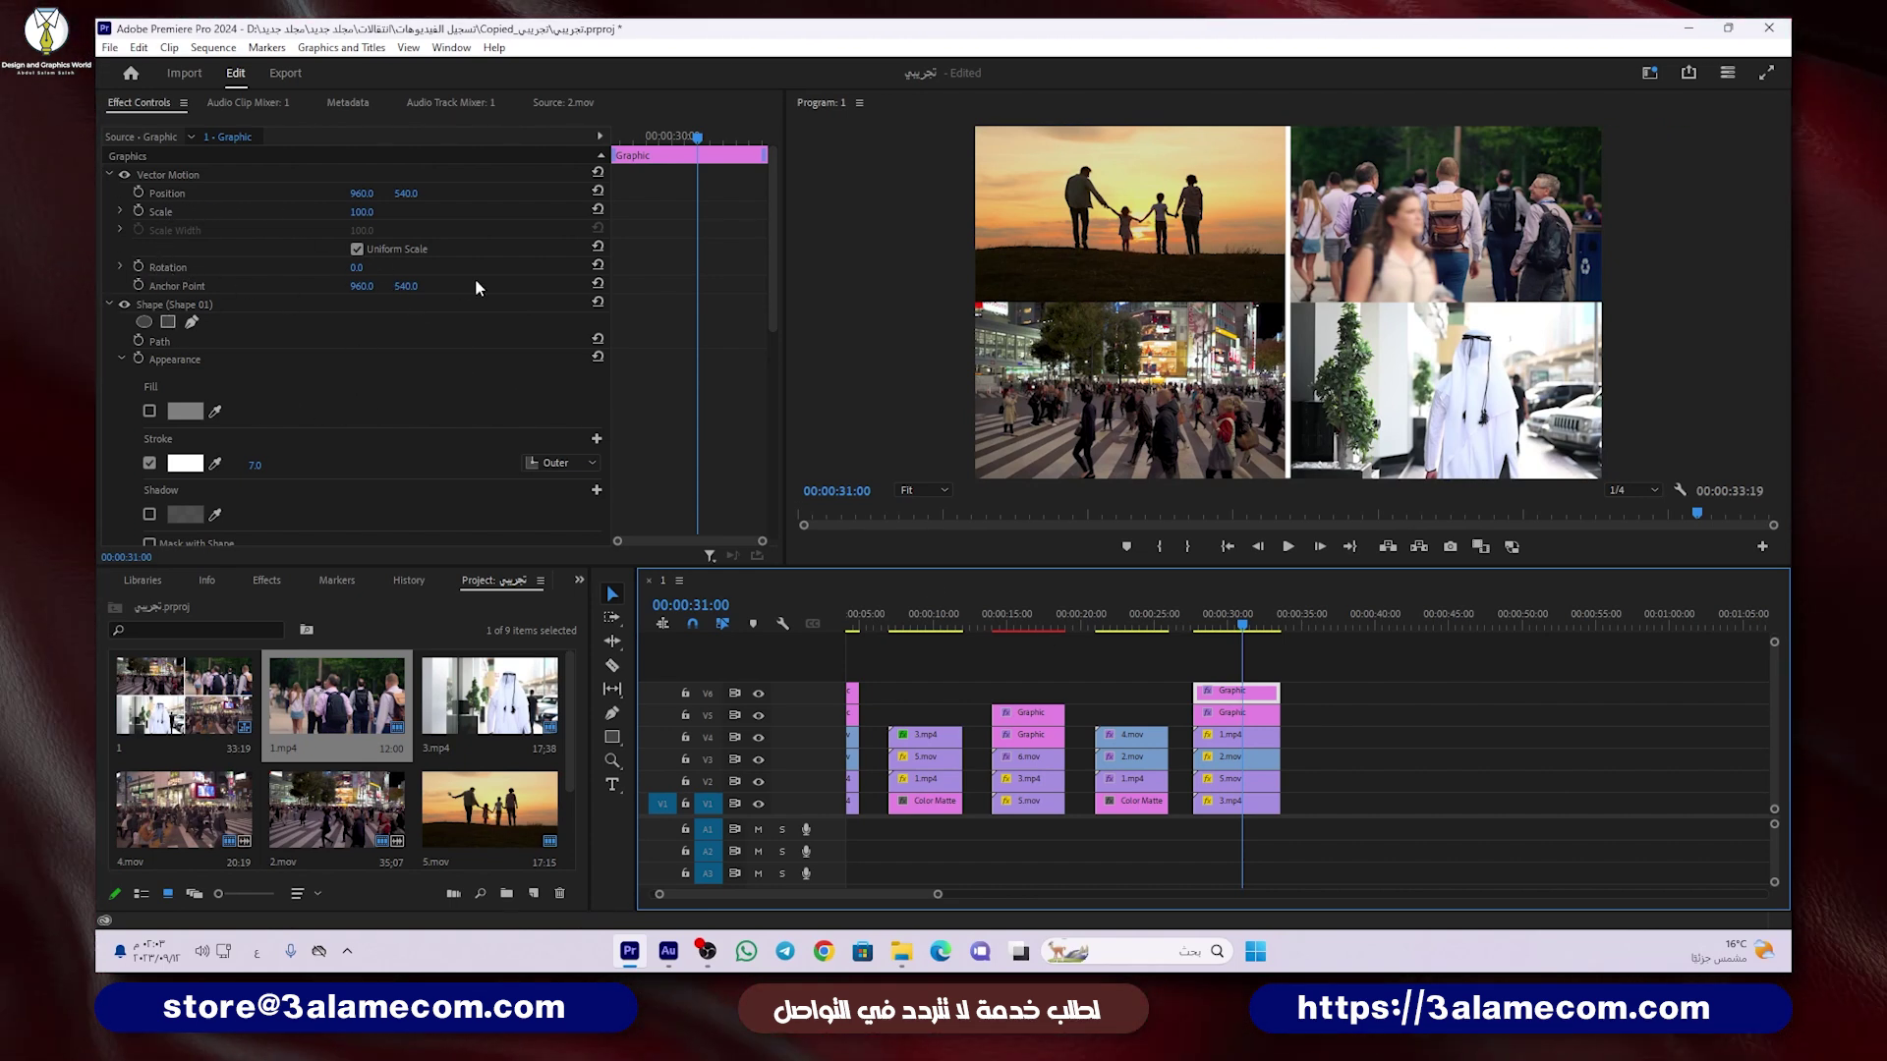
click(360, 267)
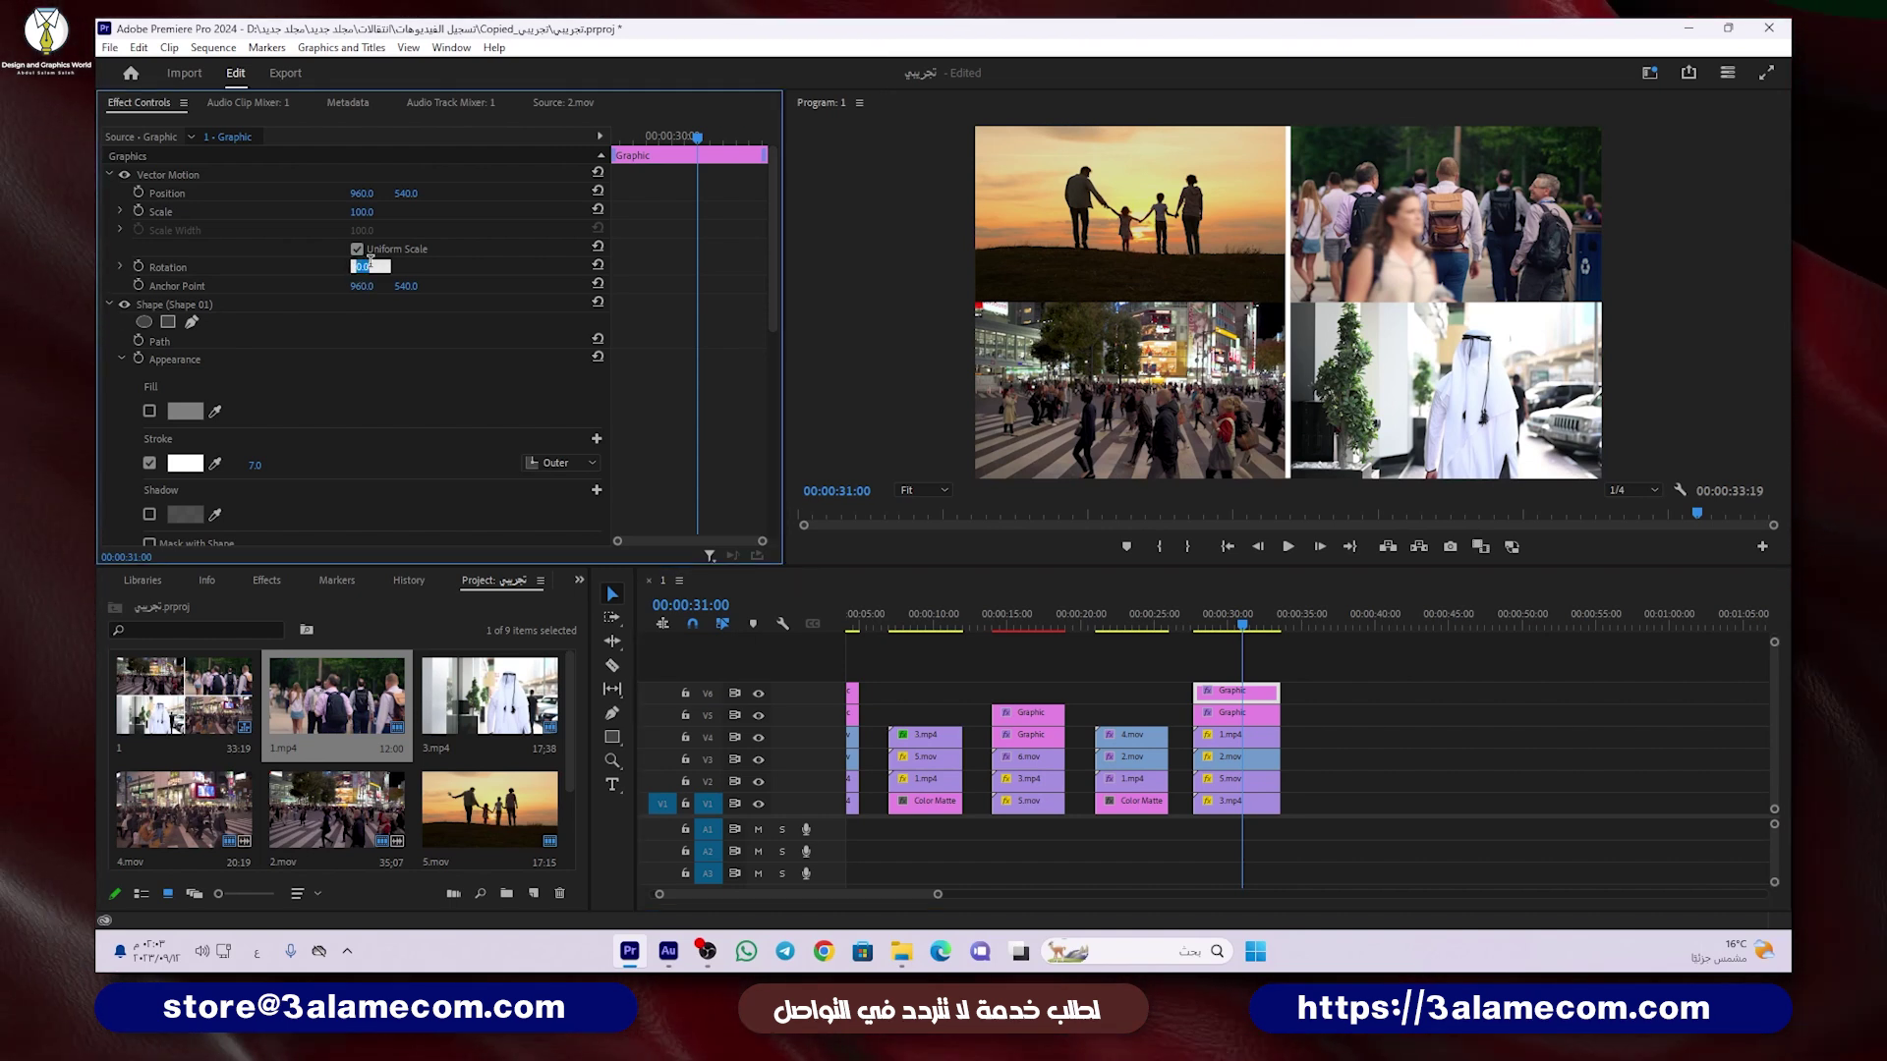
text(90)
key(Return)
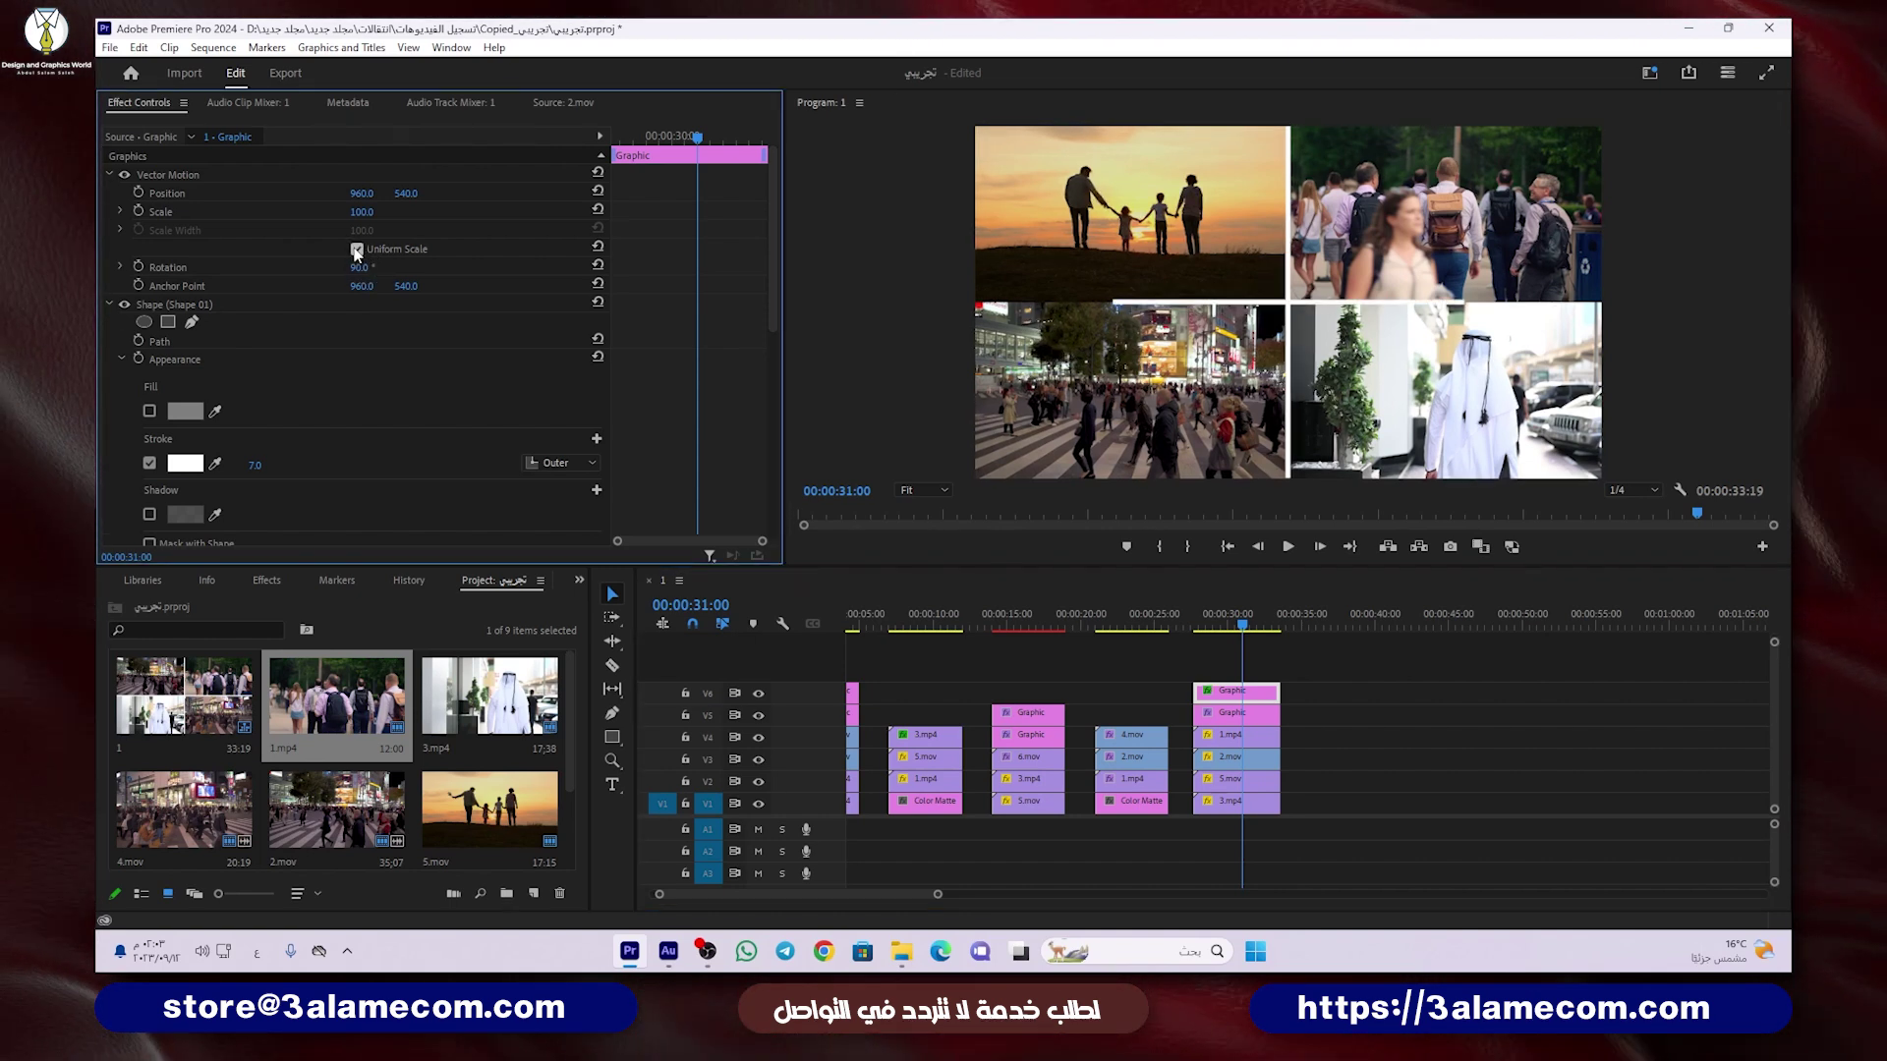
drag(361, 212, 754, 236)
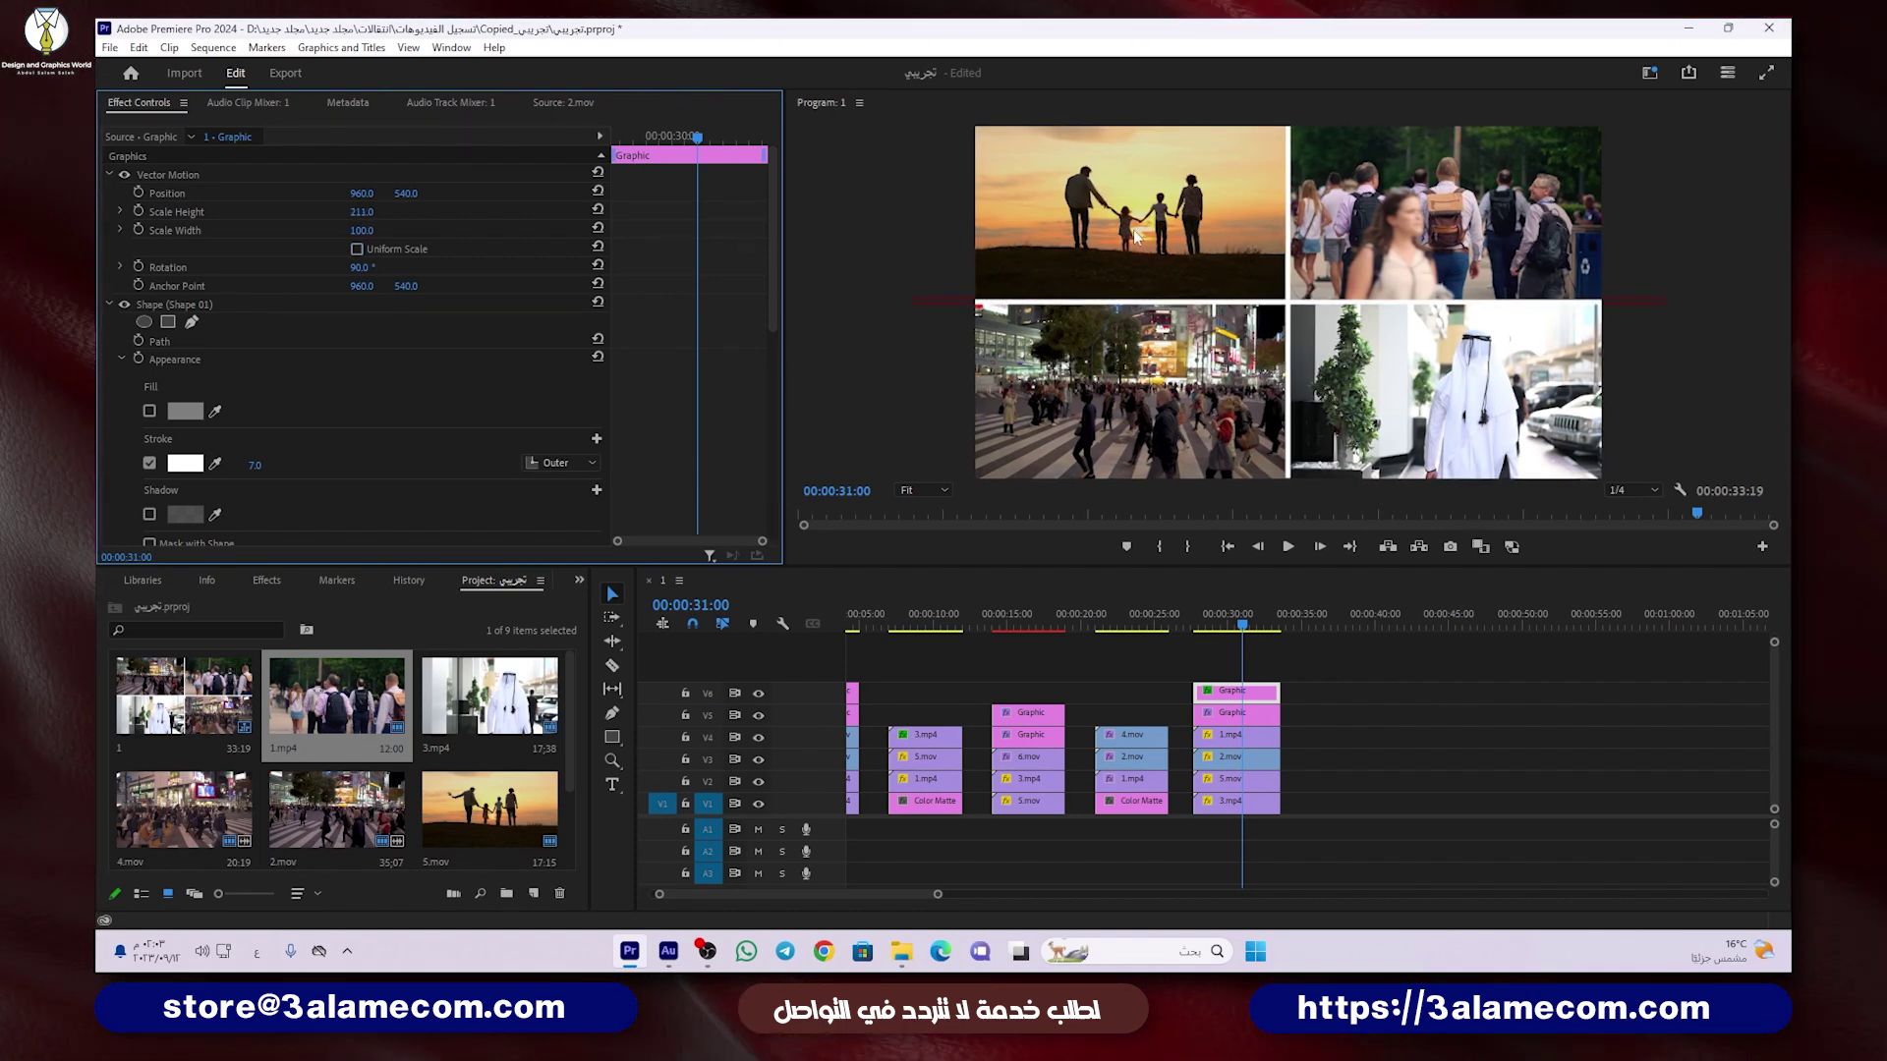
click(1509, 799)
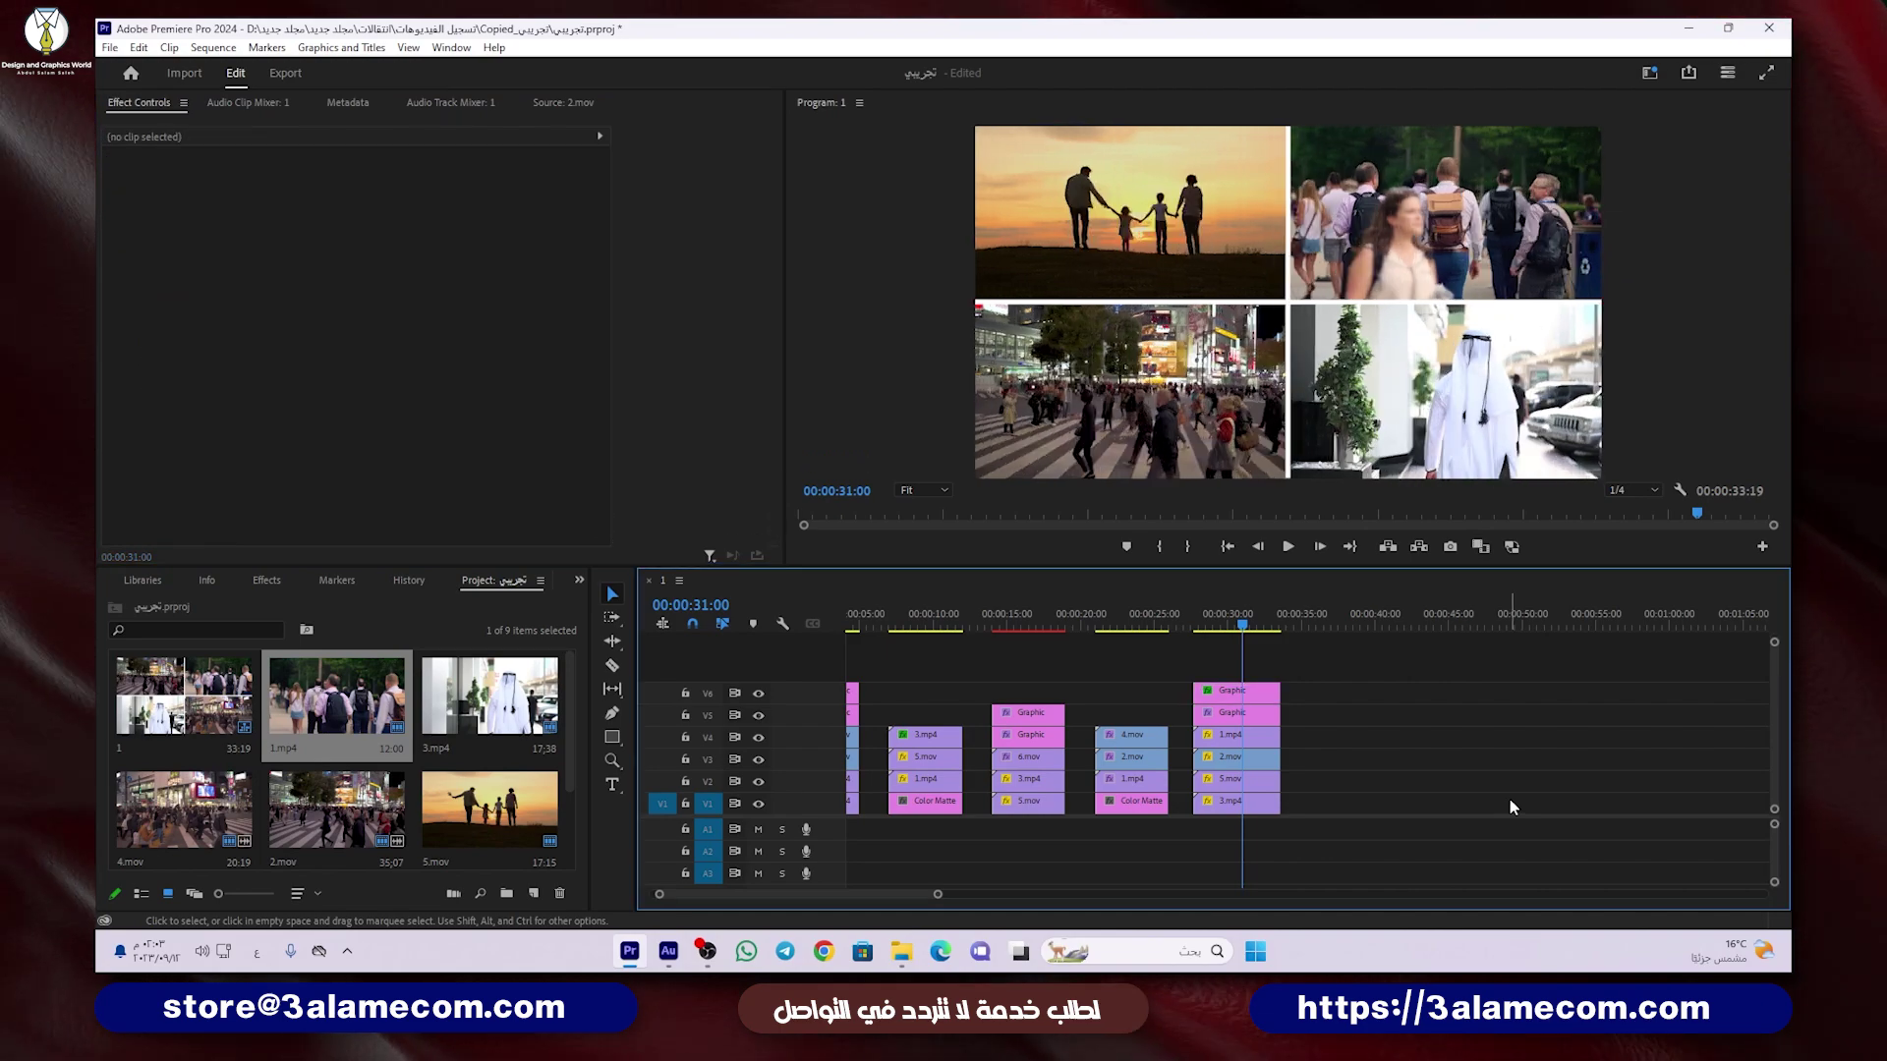
Step: Scrub through the 2×2 grid and the earlier three-panel layout, then park the playhead at 00:00:35:21
click(1225, 621)
drag(1225, 621, 1247, 647)
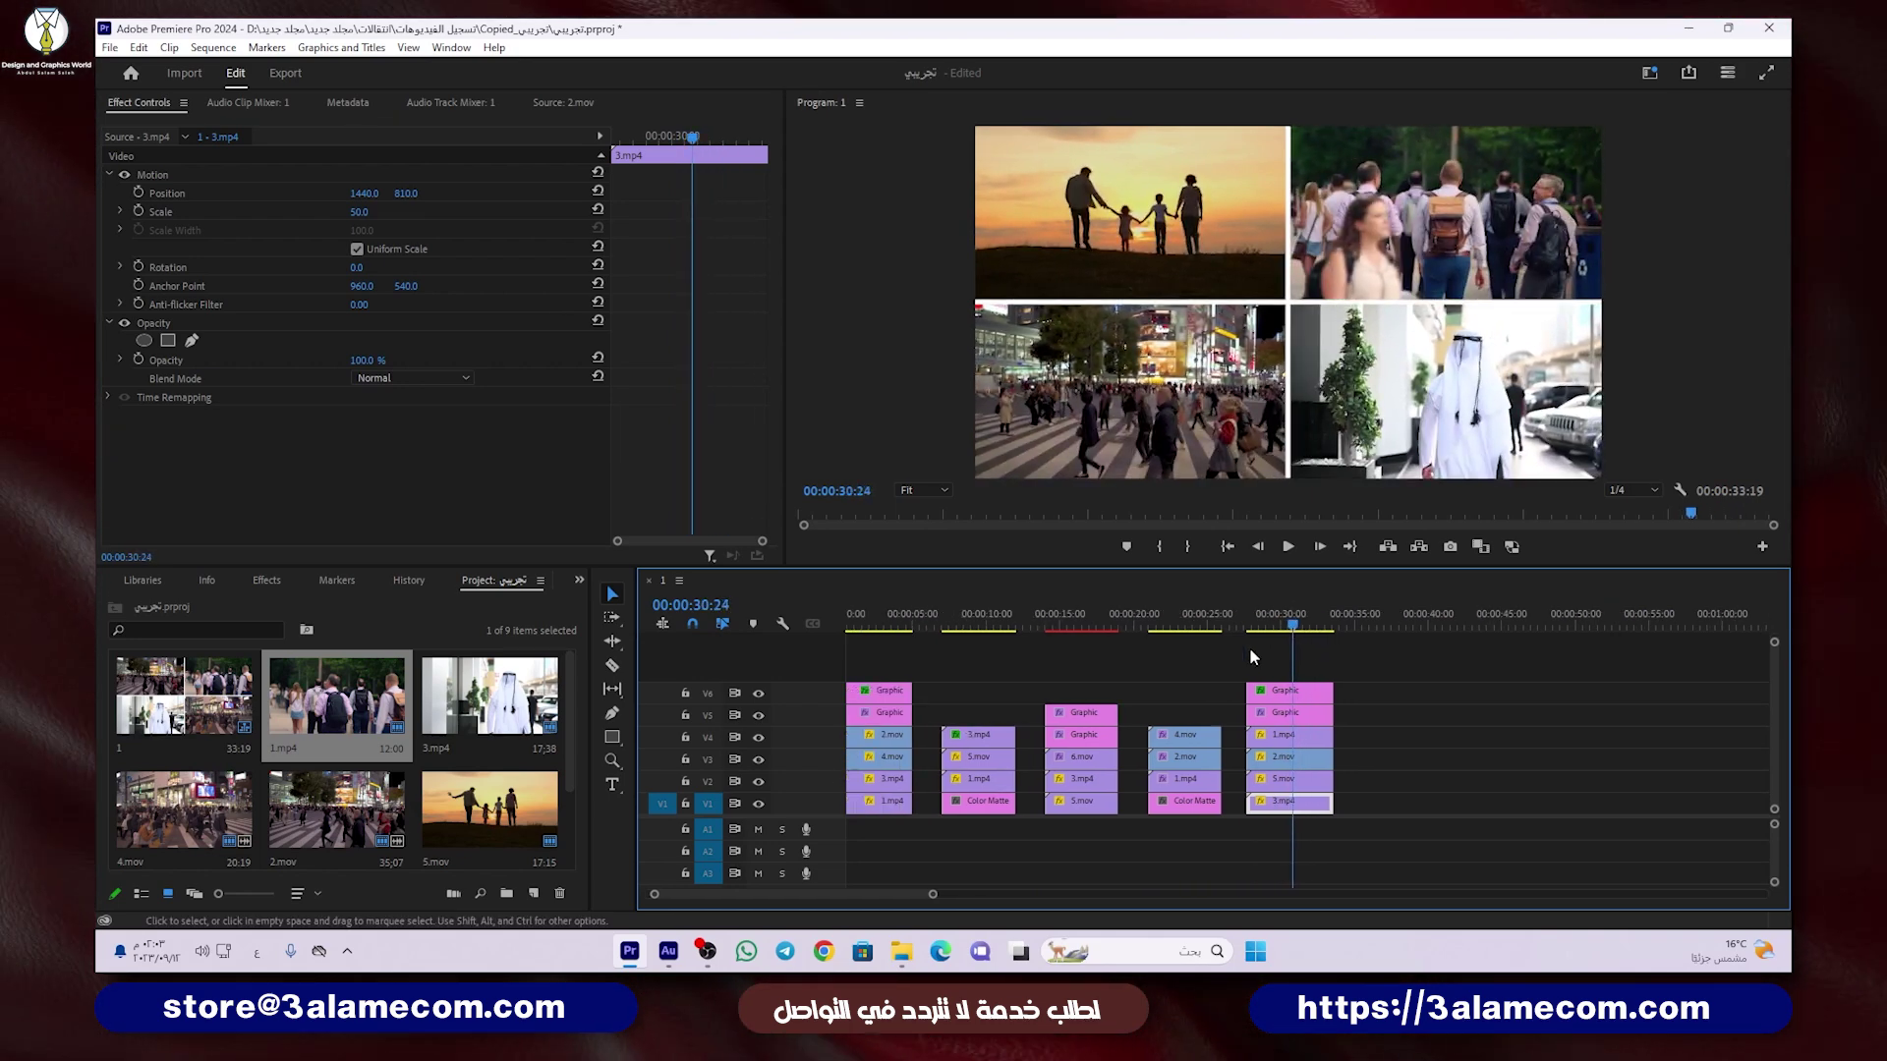
click(931, 622)
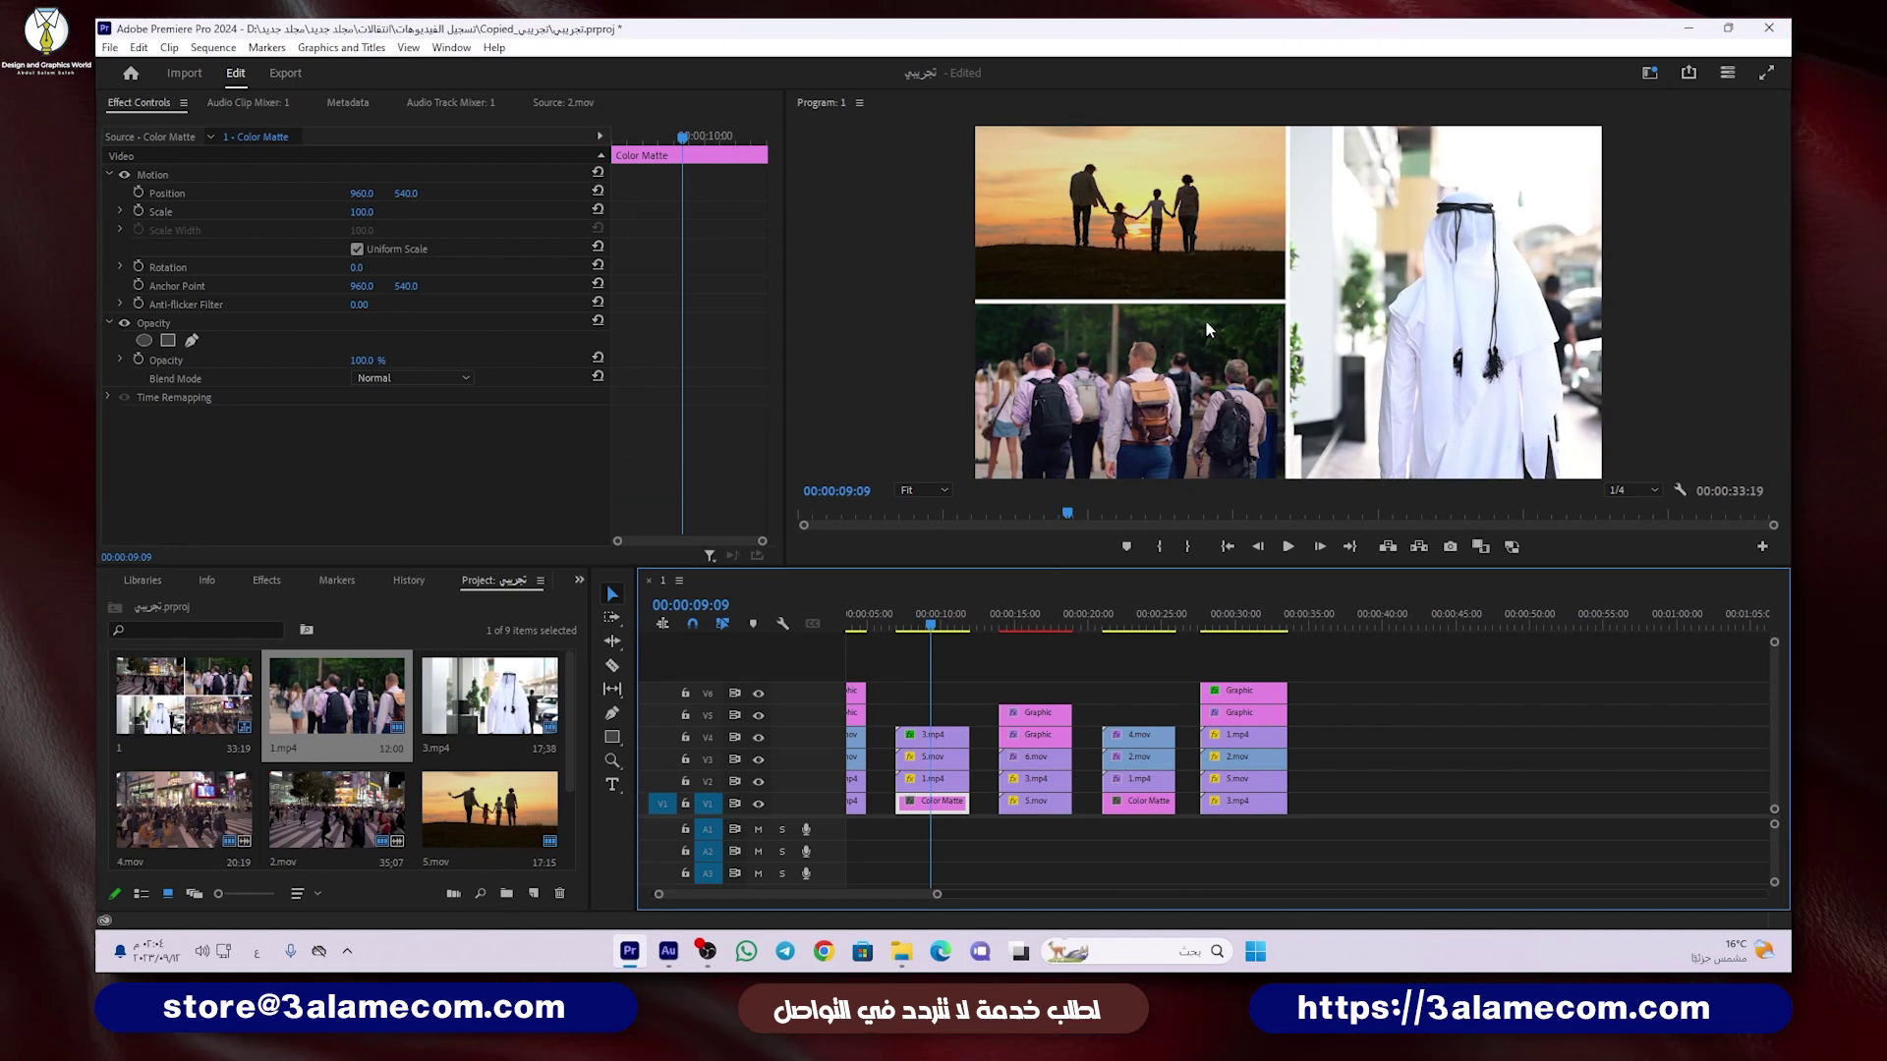
click(1320, 627)
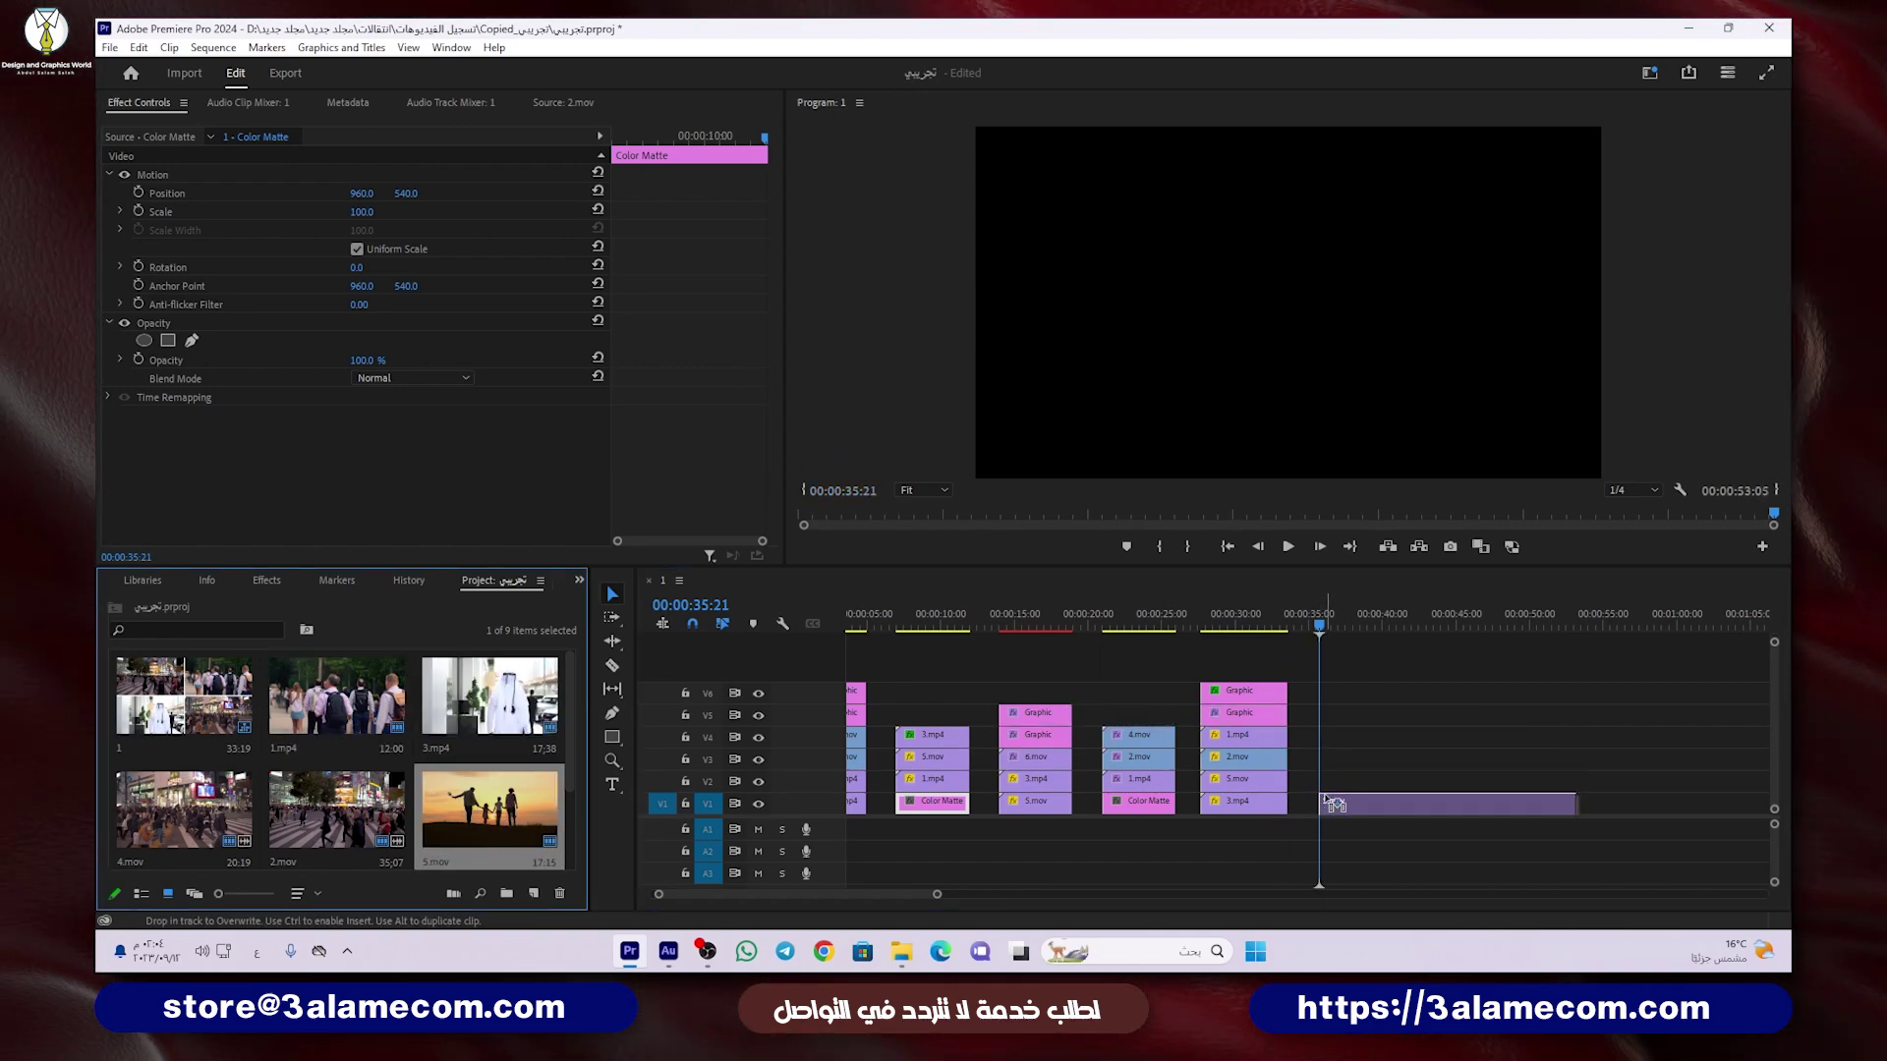
Step: Stack 5.mov, 3.mp4 and 6.mov on V1–V3 at the playhead
drag(508, 813, 1337, 801)
drag(494, 725, 1332, 783)
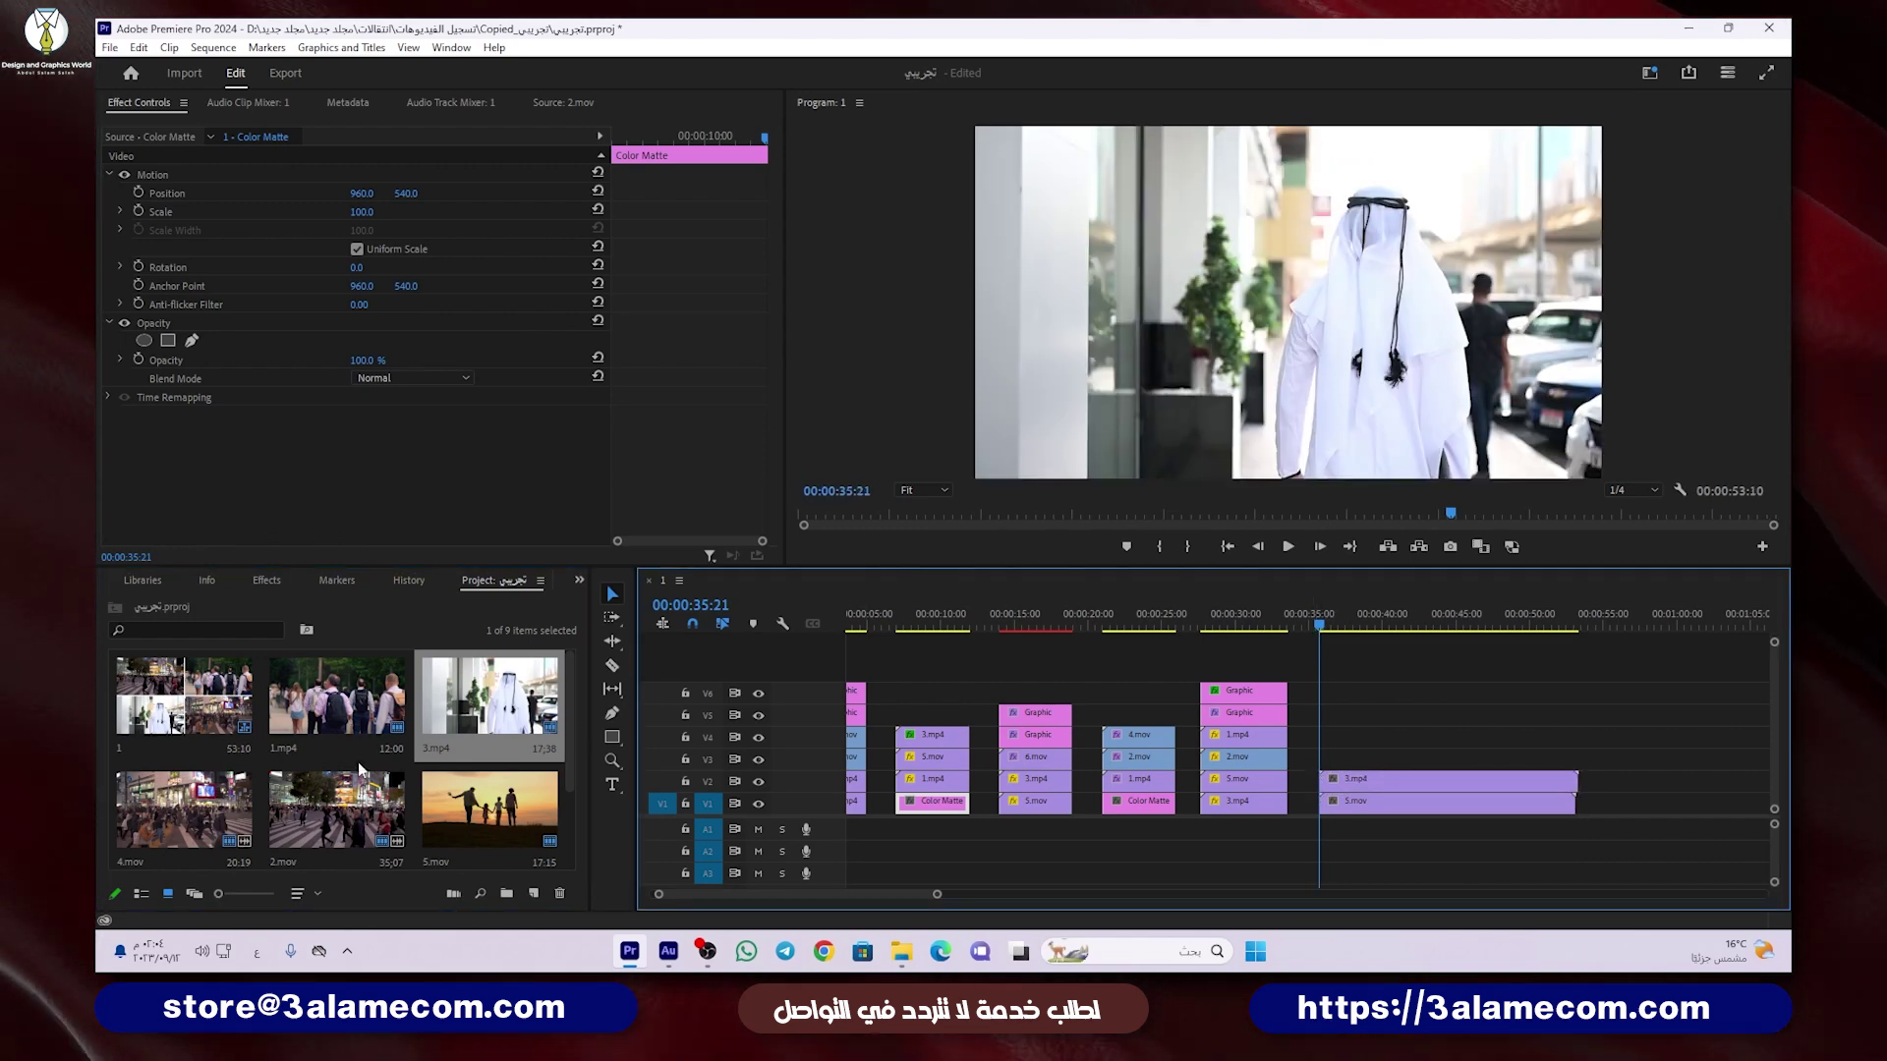
scroll(358, 763, down, 2)
drag(357, 776, 1328, 757)
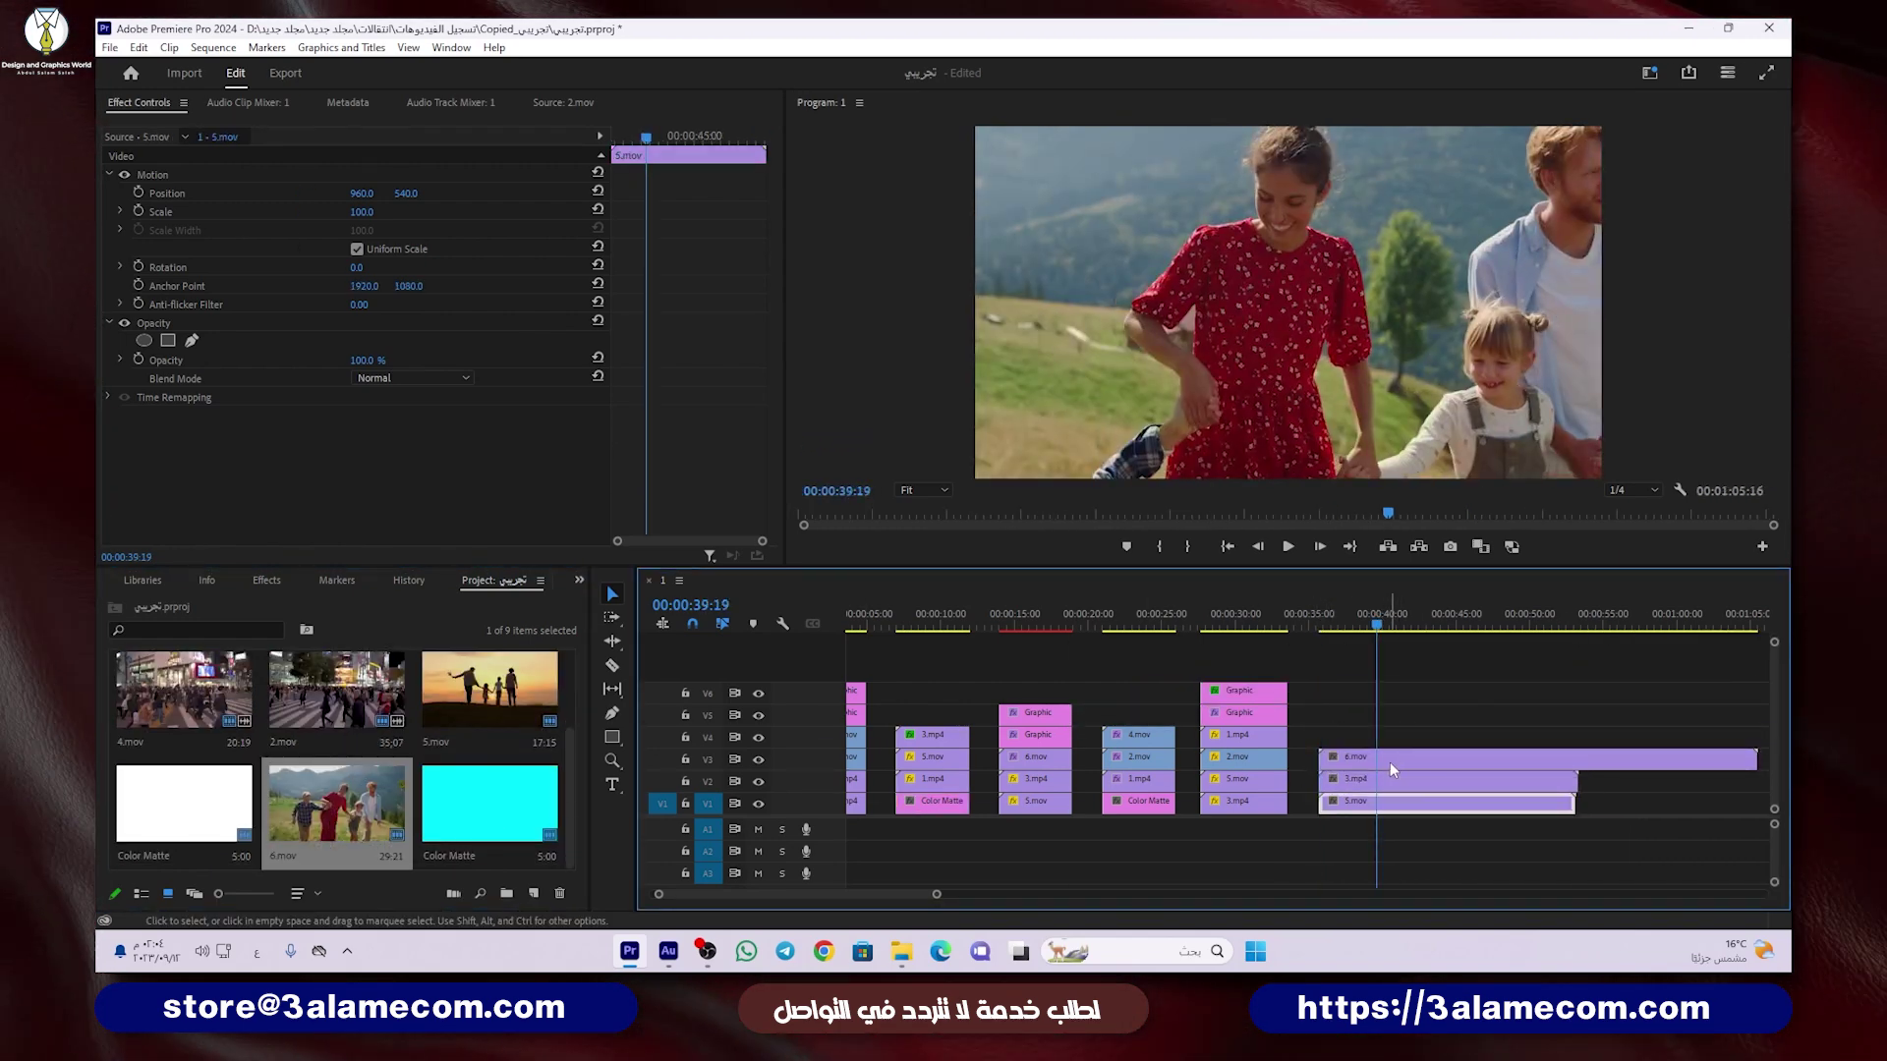
Step: Scale 6.mov and 5.mov to frame size, hiding upper tracks to check and then showing them again
click(1390, 762)
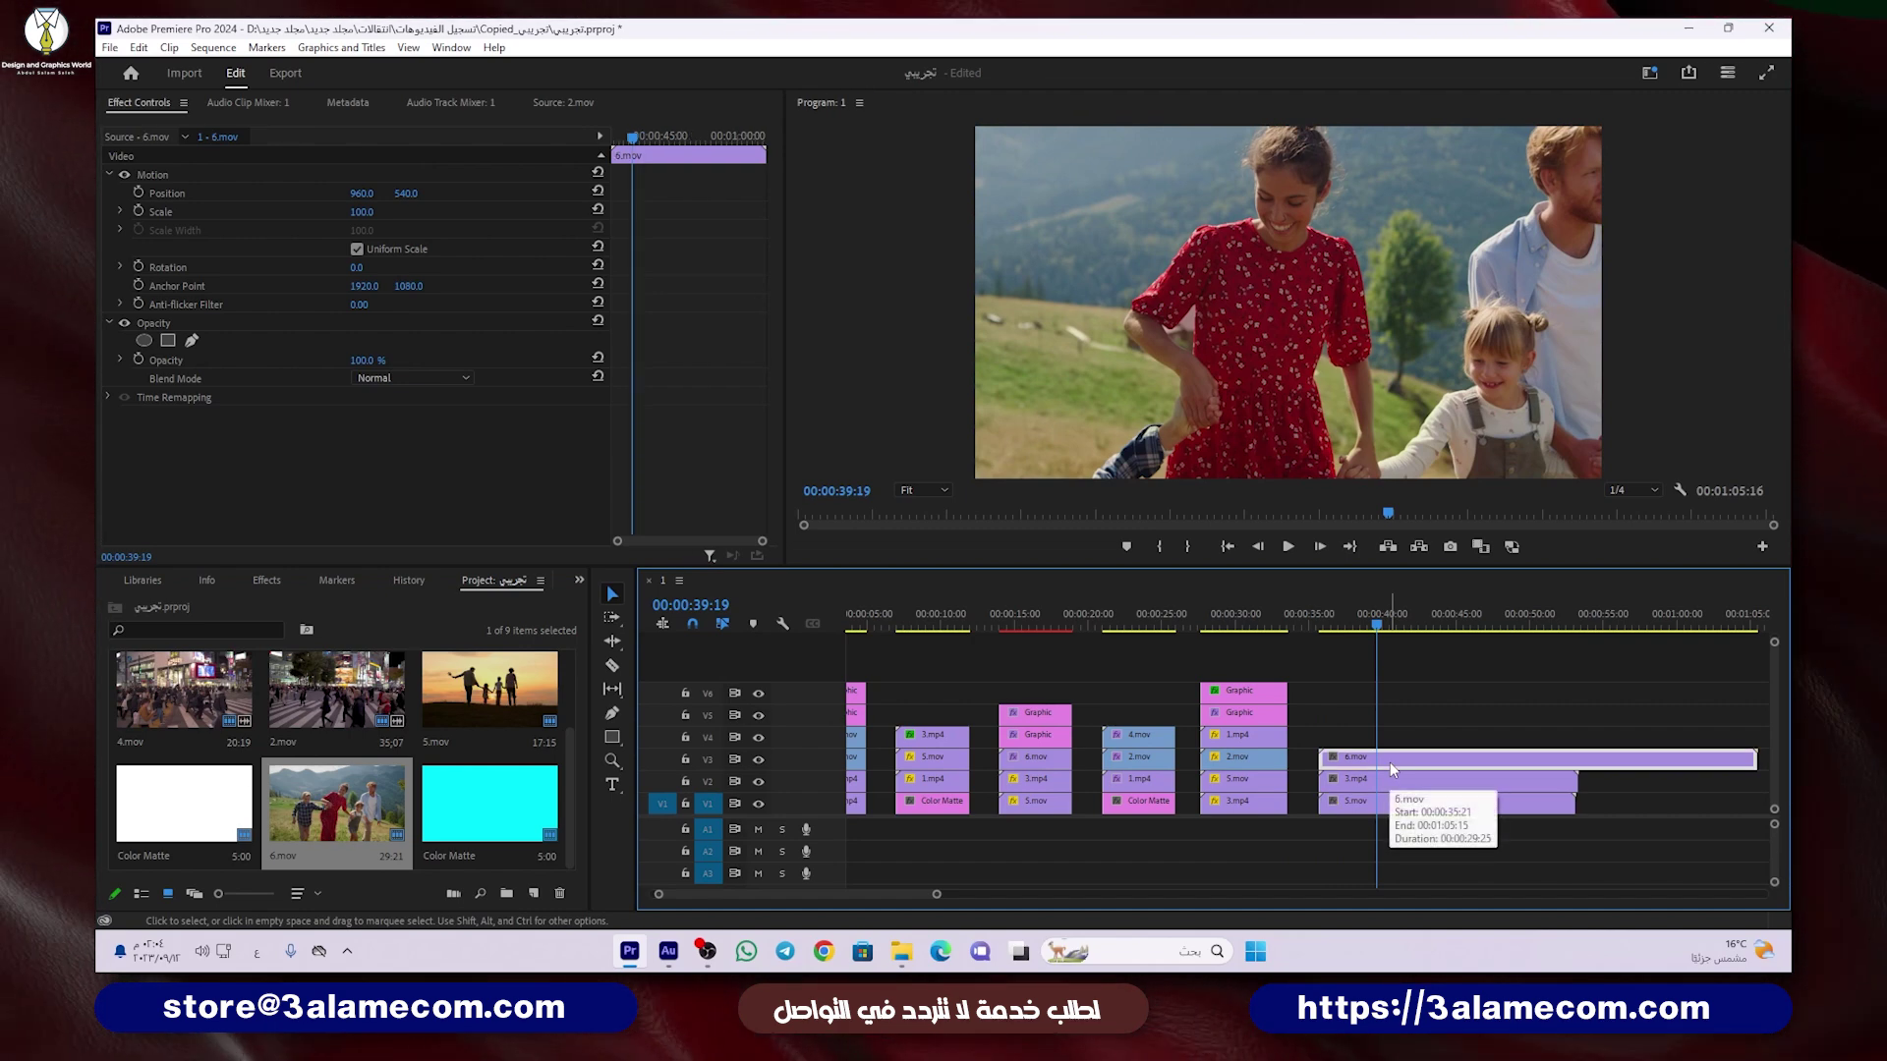
right_click(1390, 763)
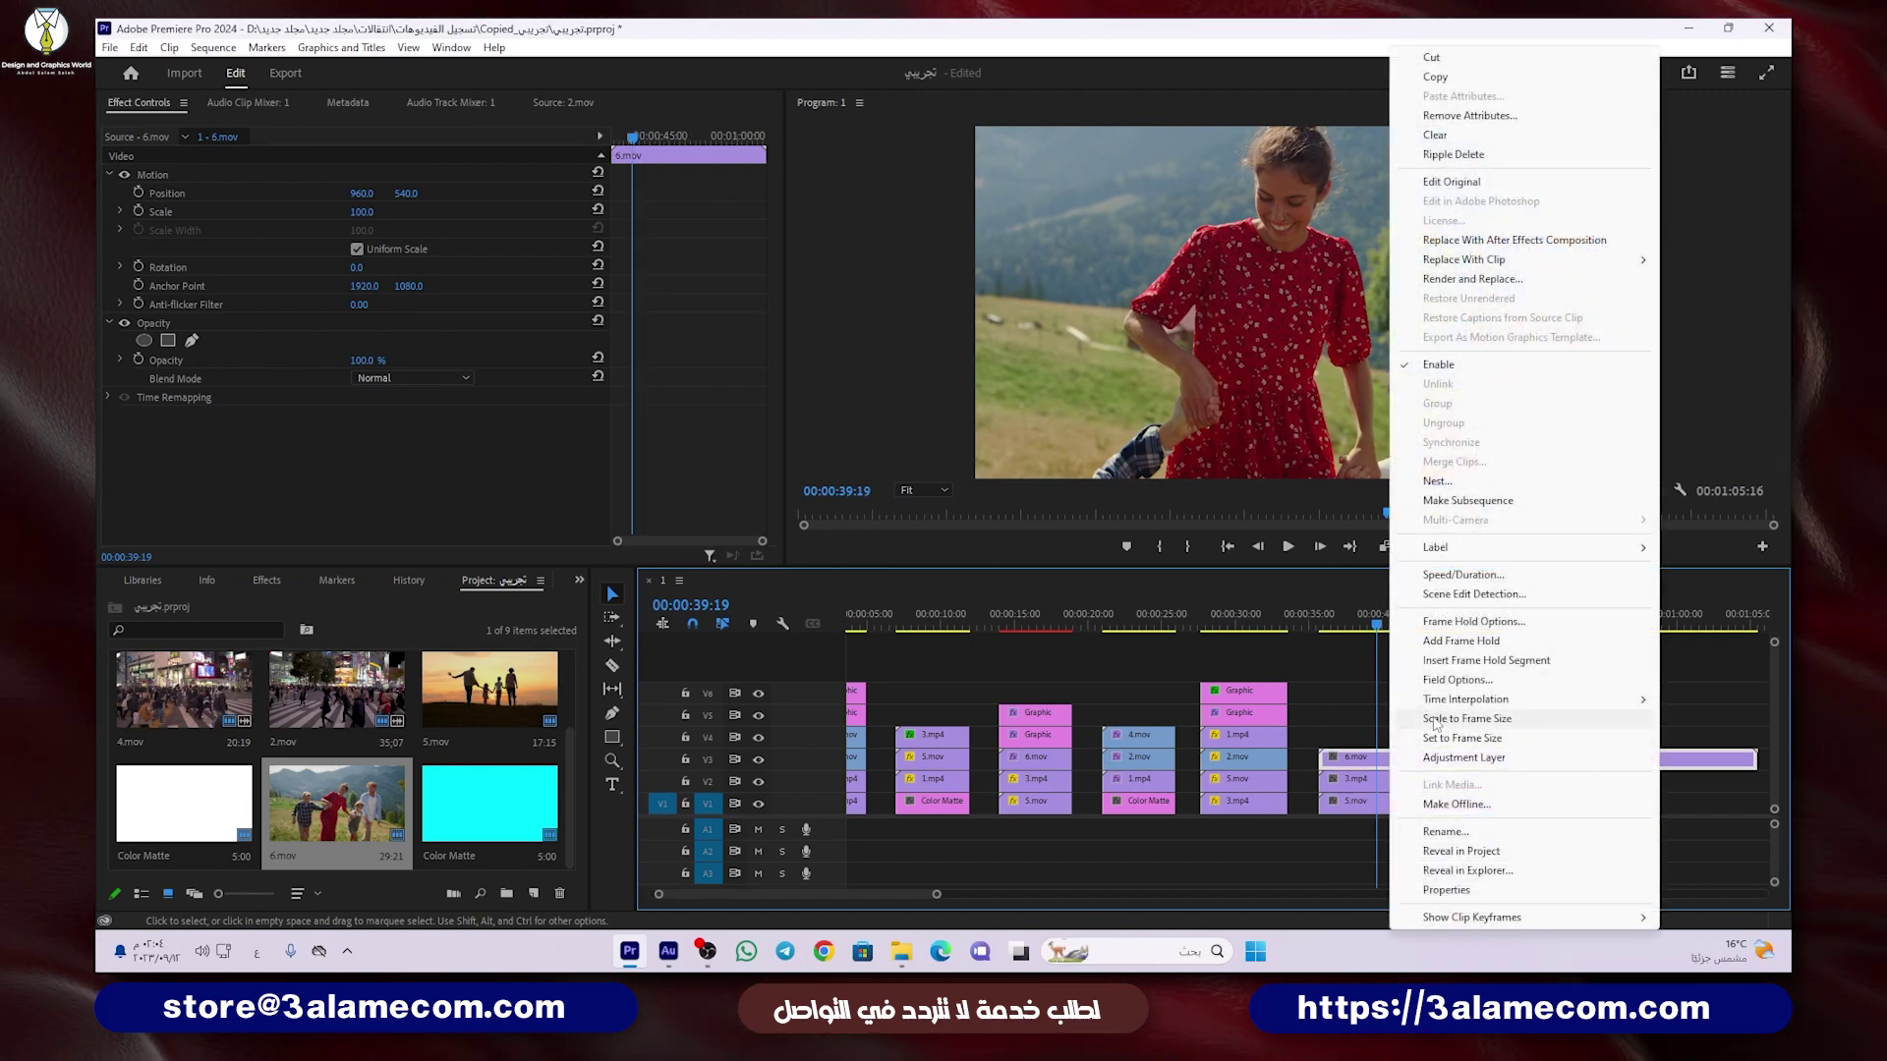
click(1475, 720)
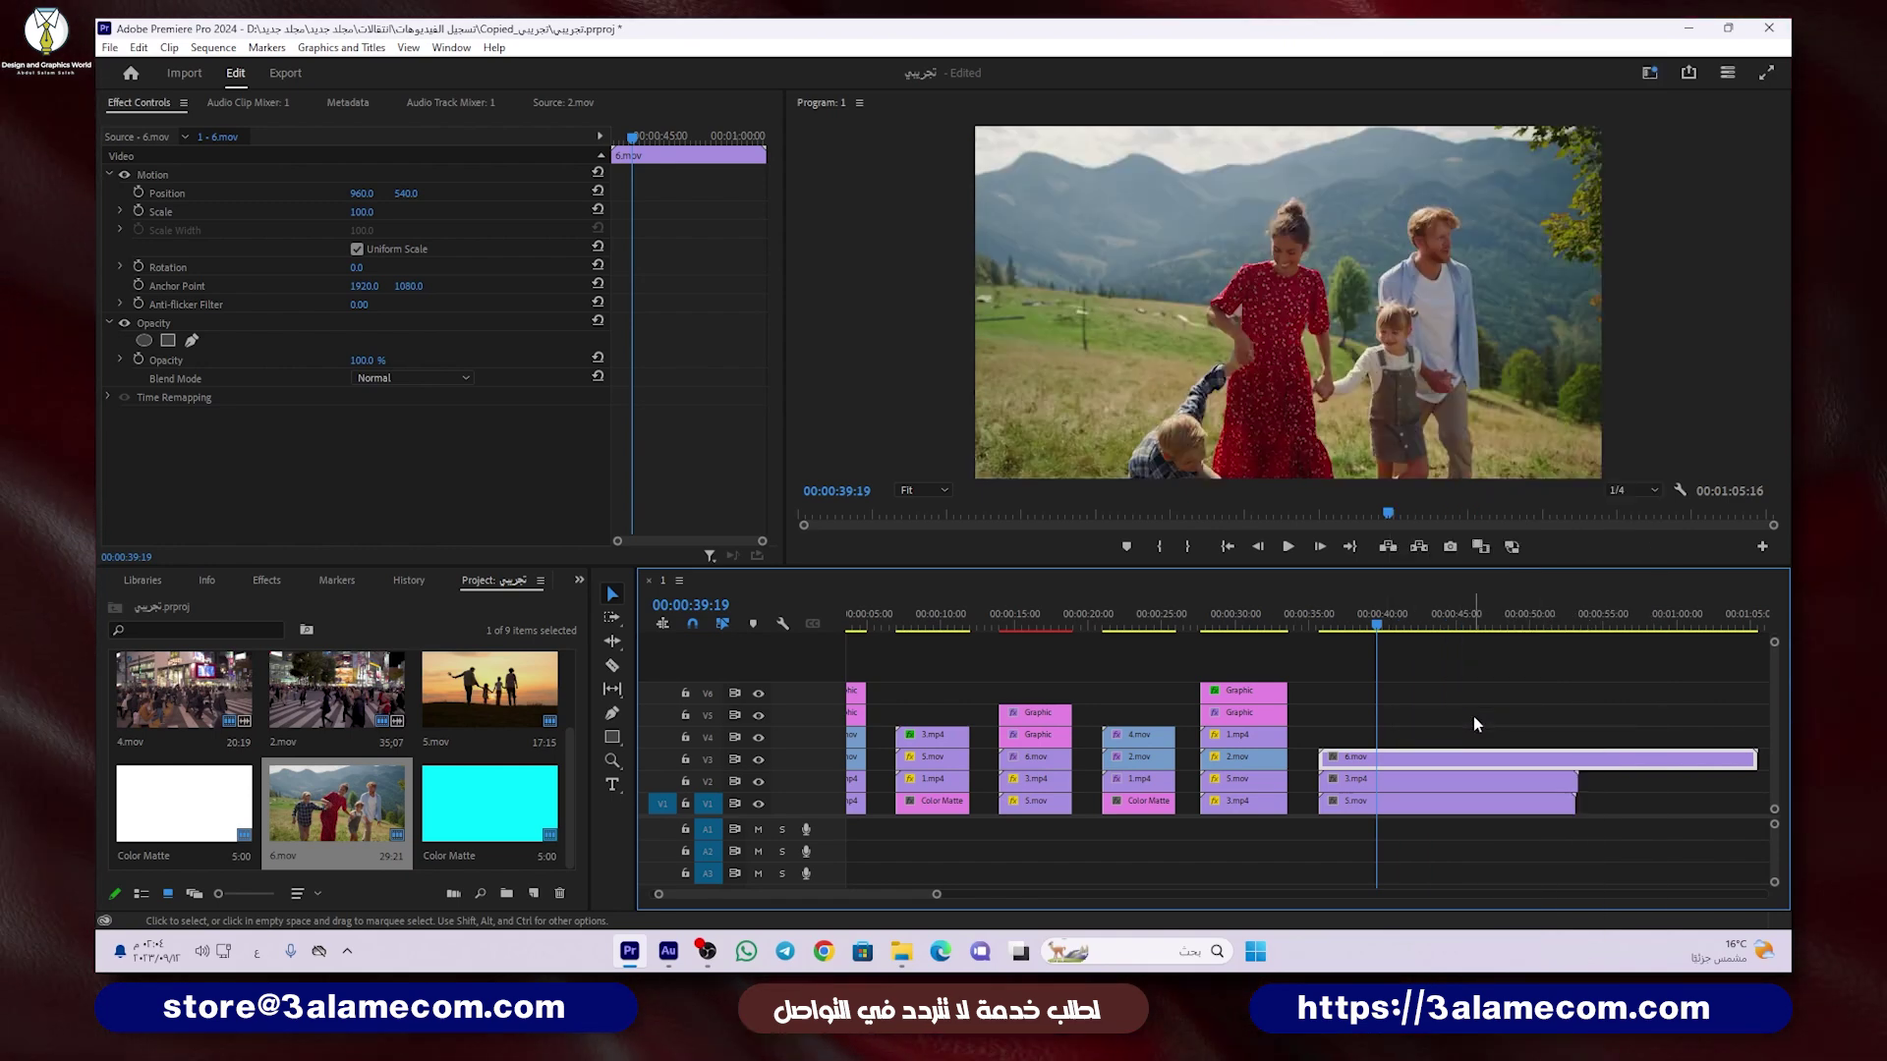
click(757, 761)
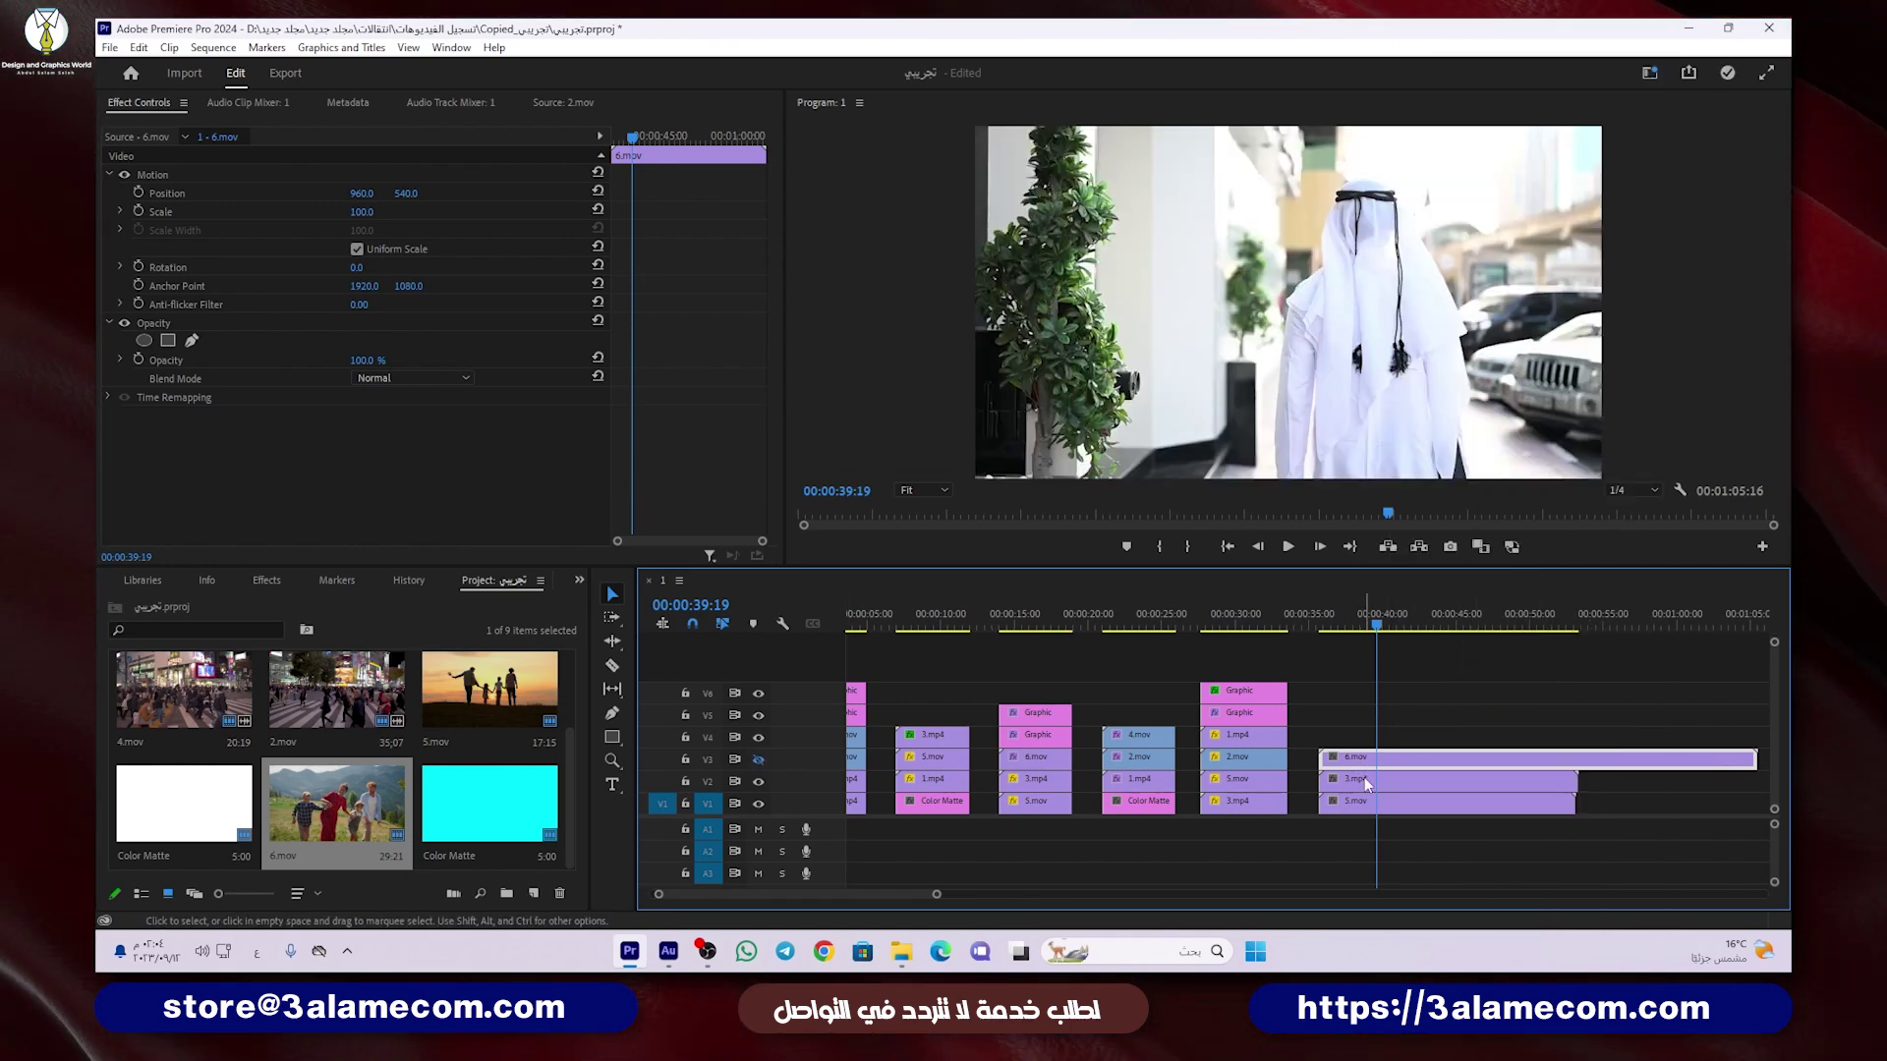
click(758, 782)
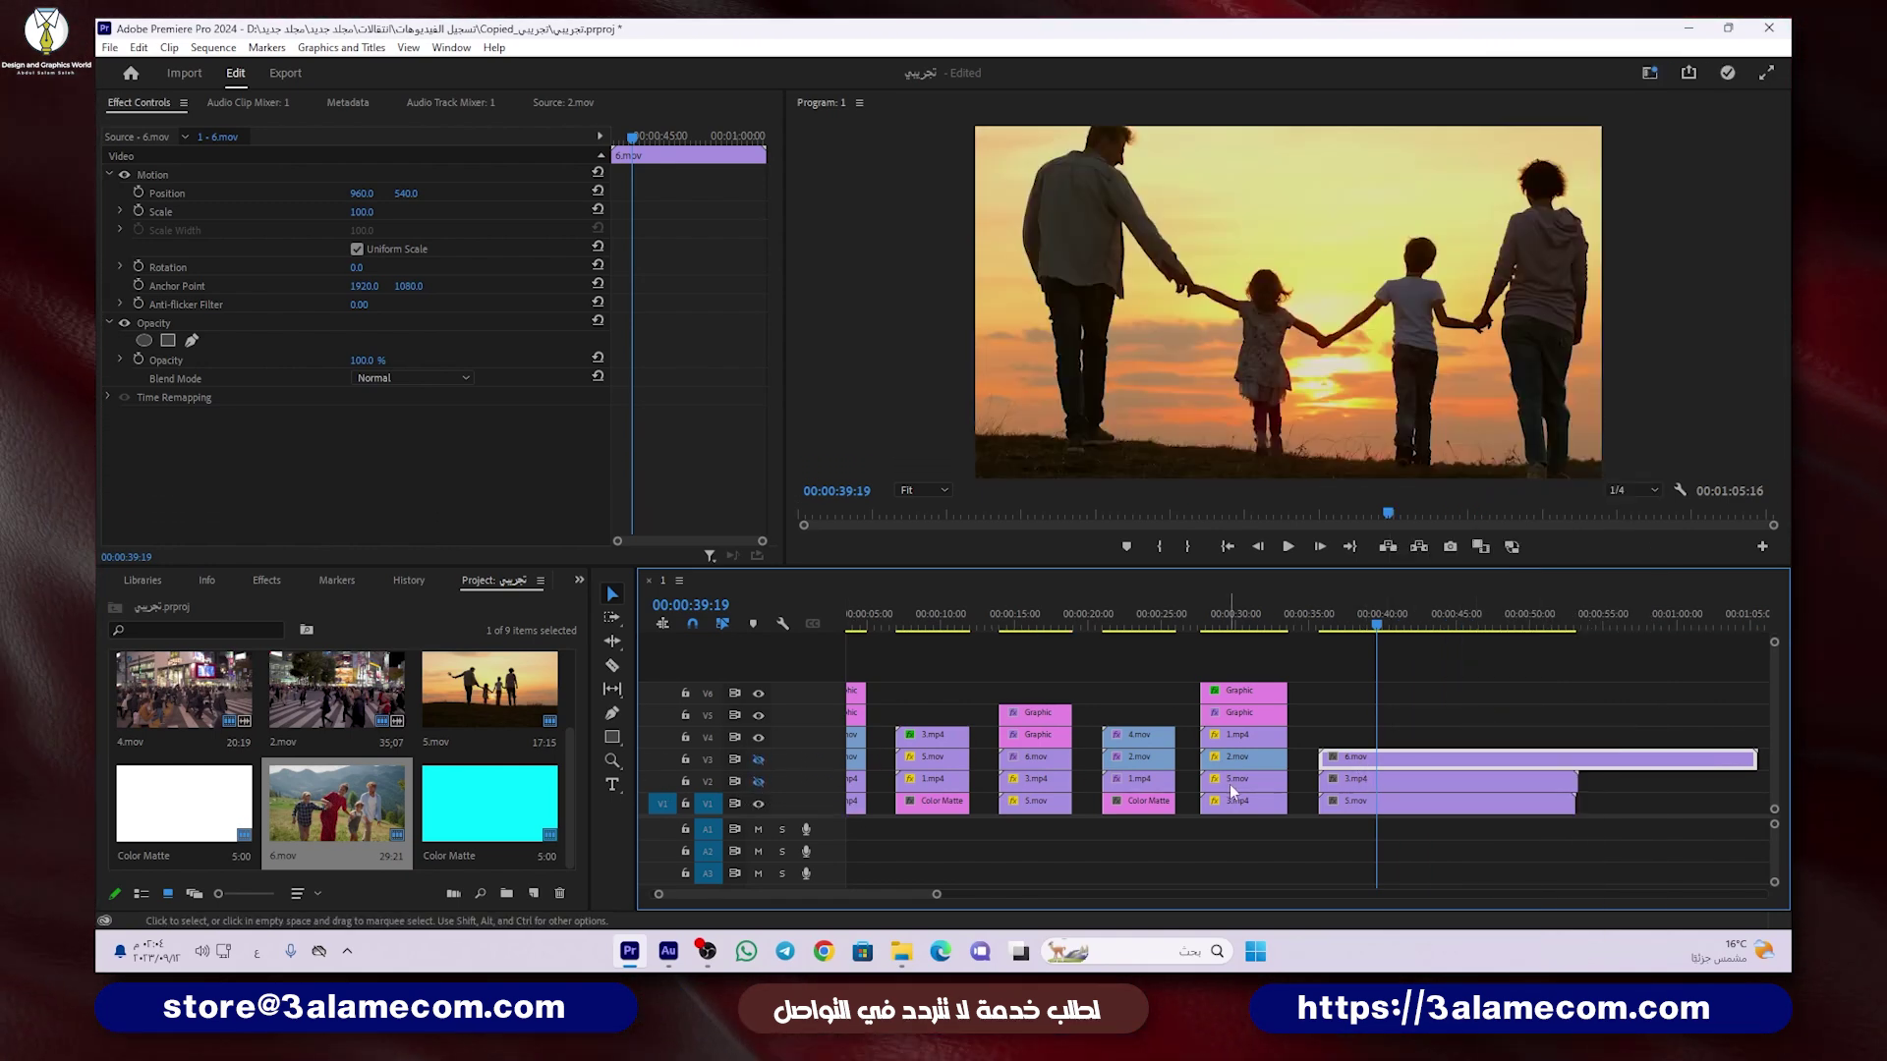
right_click(1376, 804)
click(1423, 721)
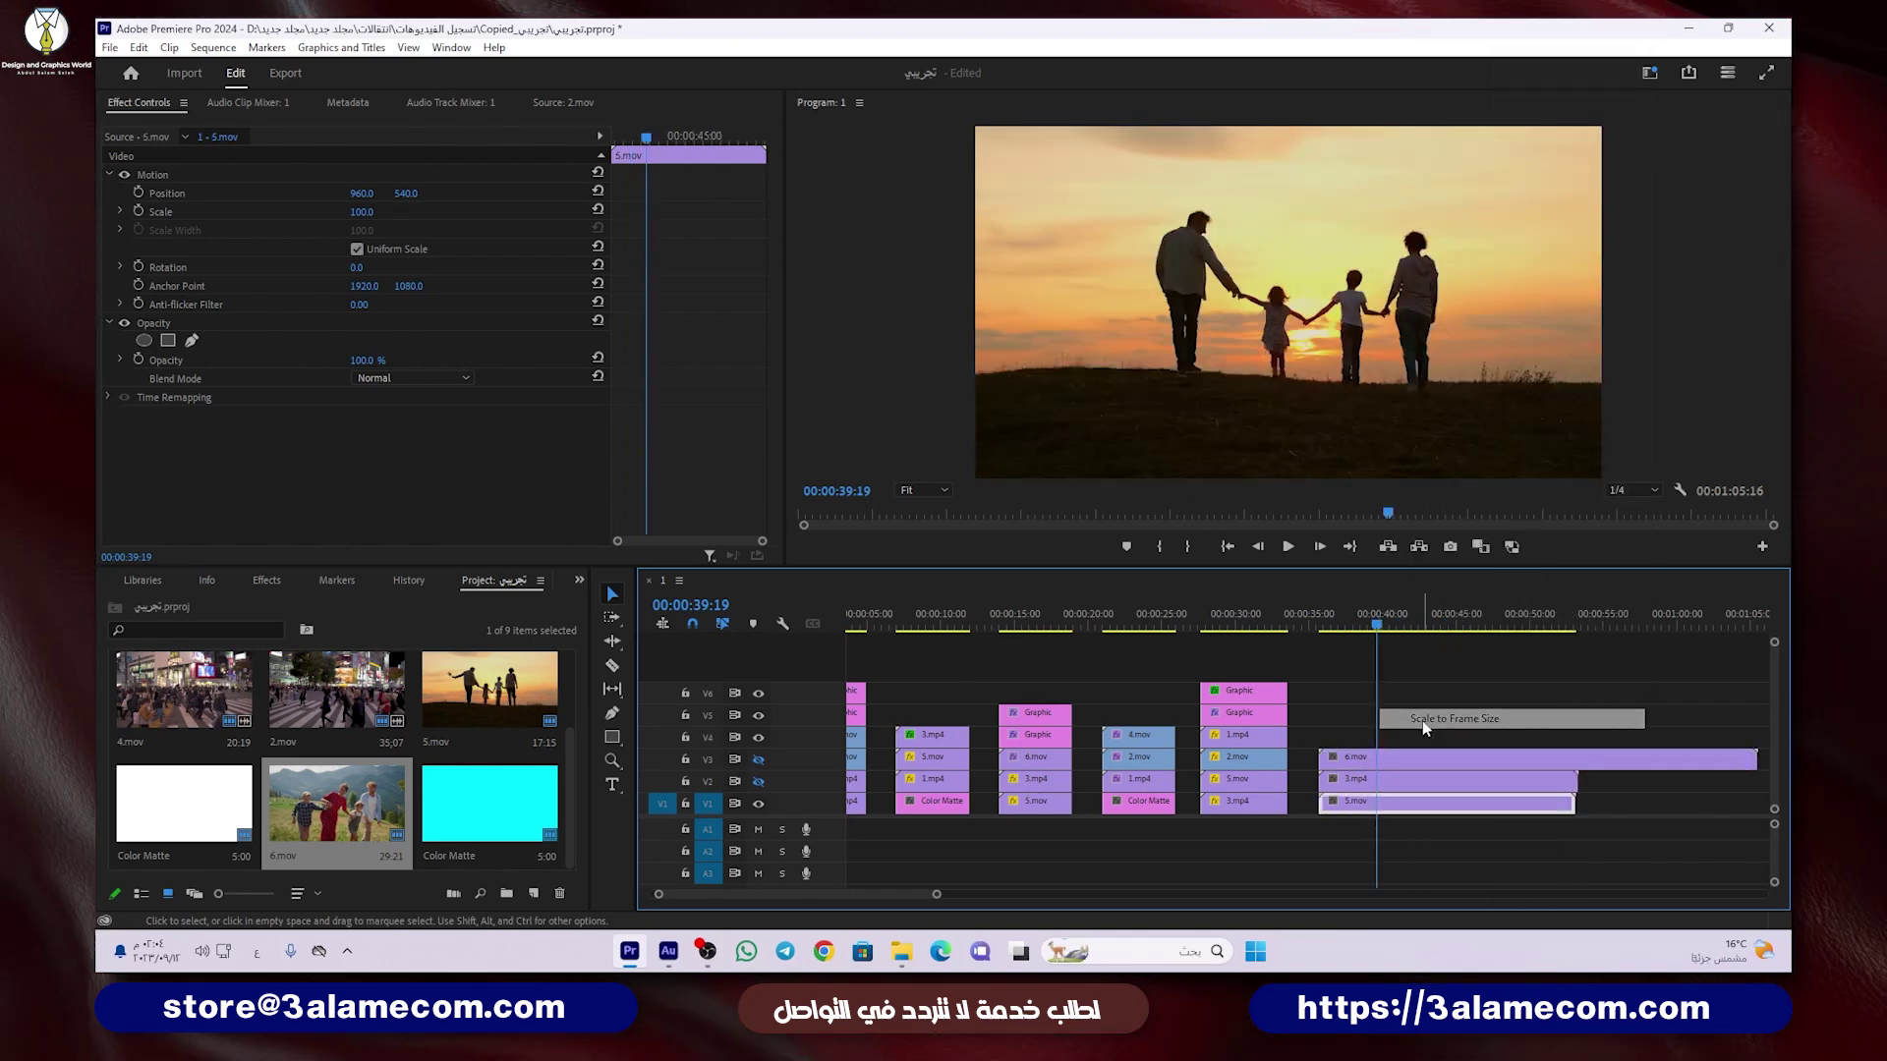
click(758, 761)
click(757, 782)
click(1417, 733)
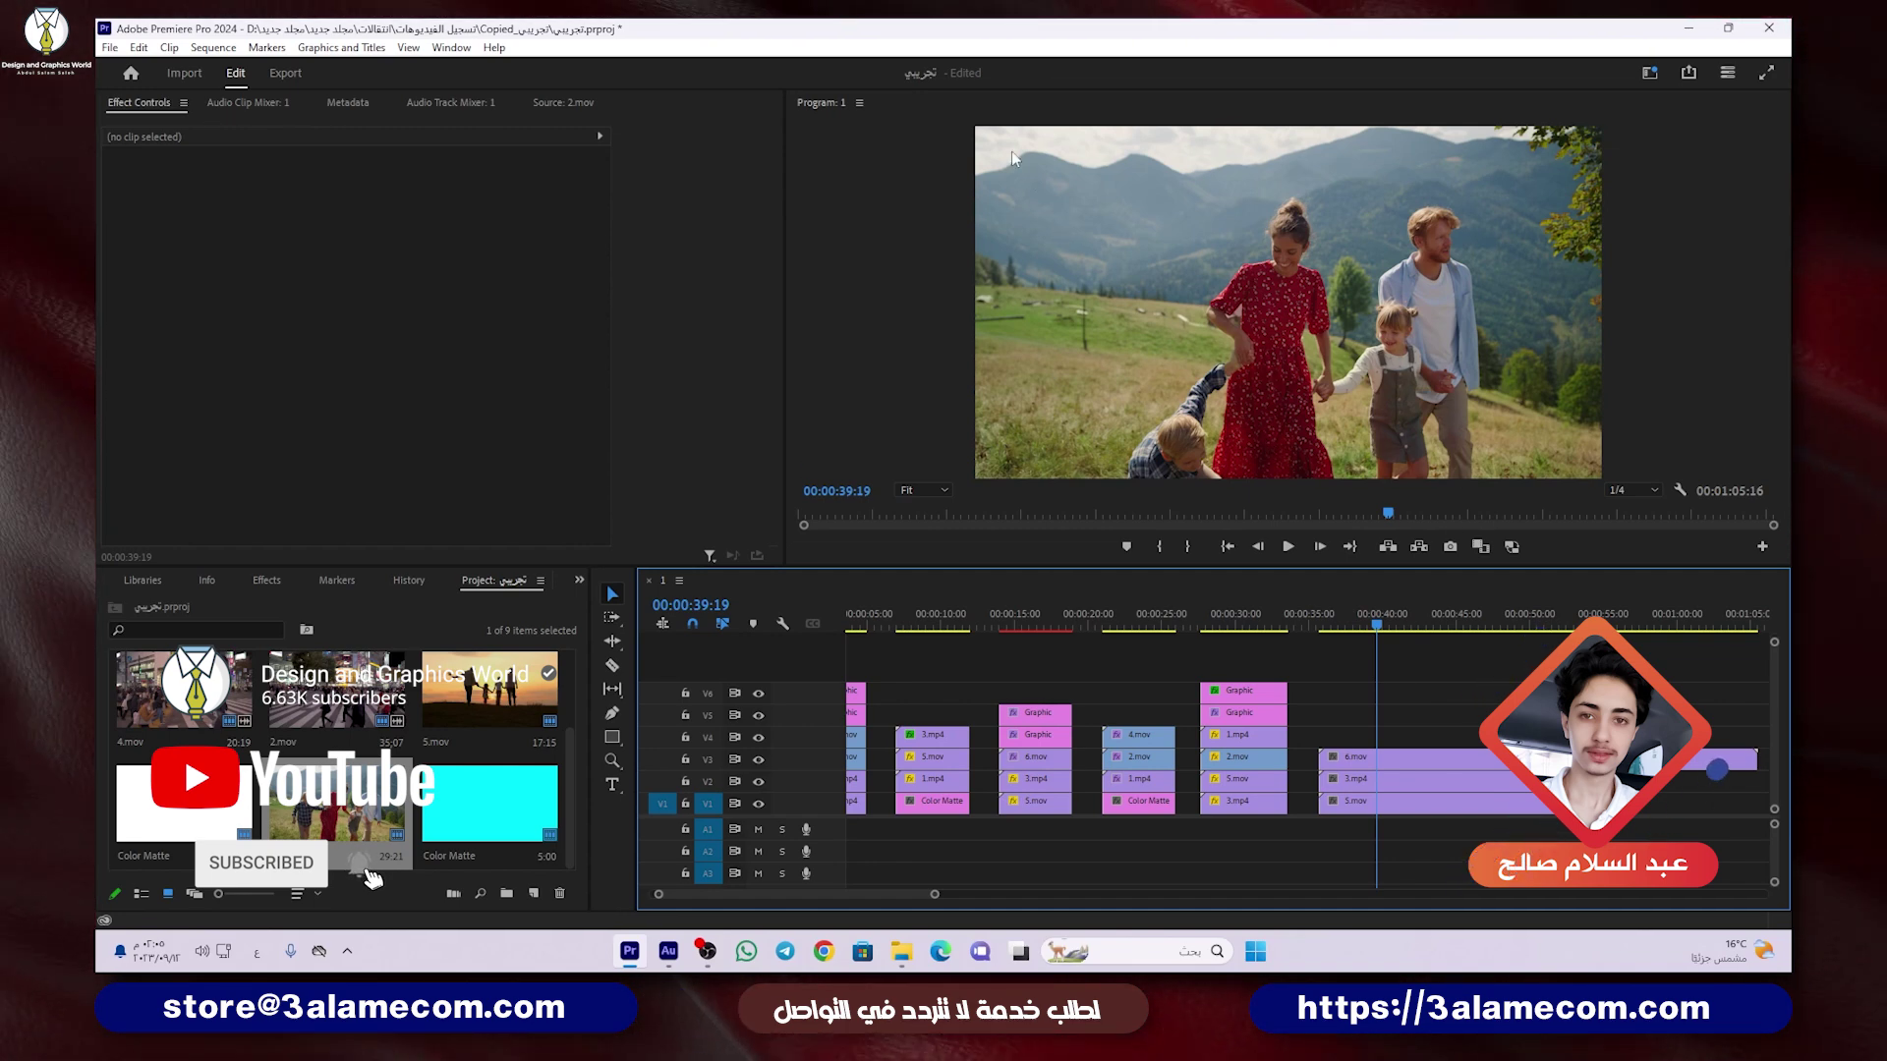
Step: Drag 6.mov and 3.mp4 later on the timeline, then undo the moves
drag(1356, 761, 1489, 762)
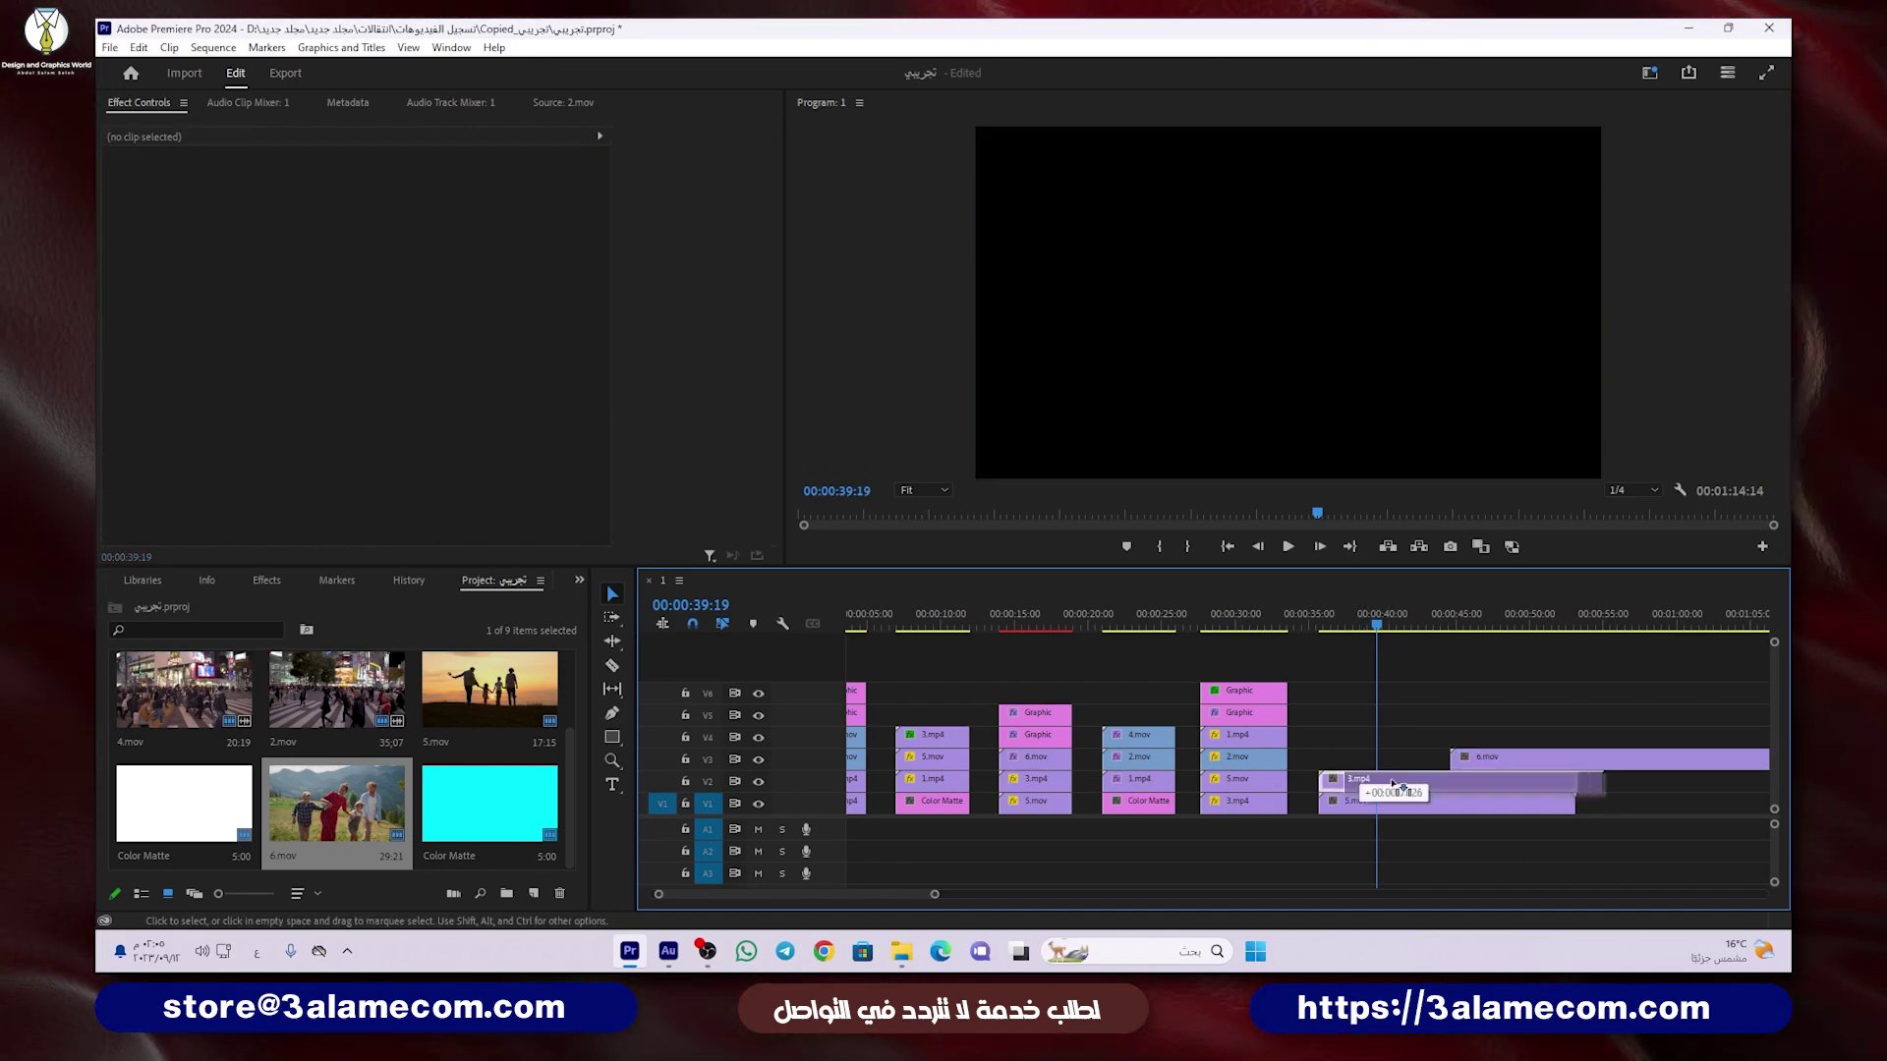
drag(1395, 778, 1475, 778)
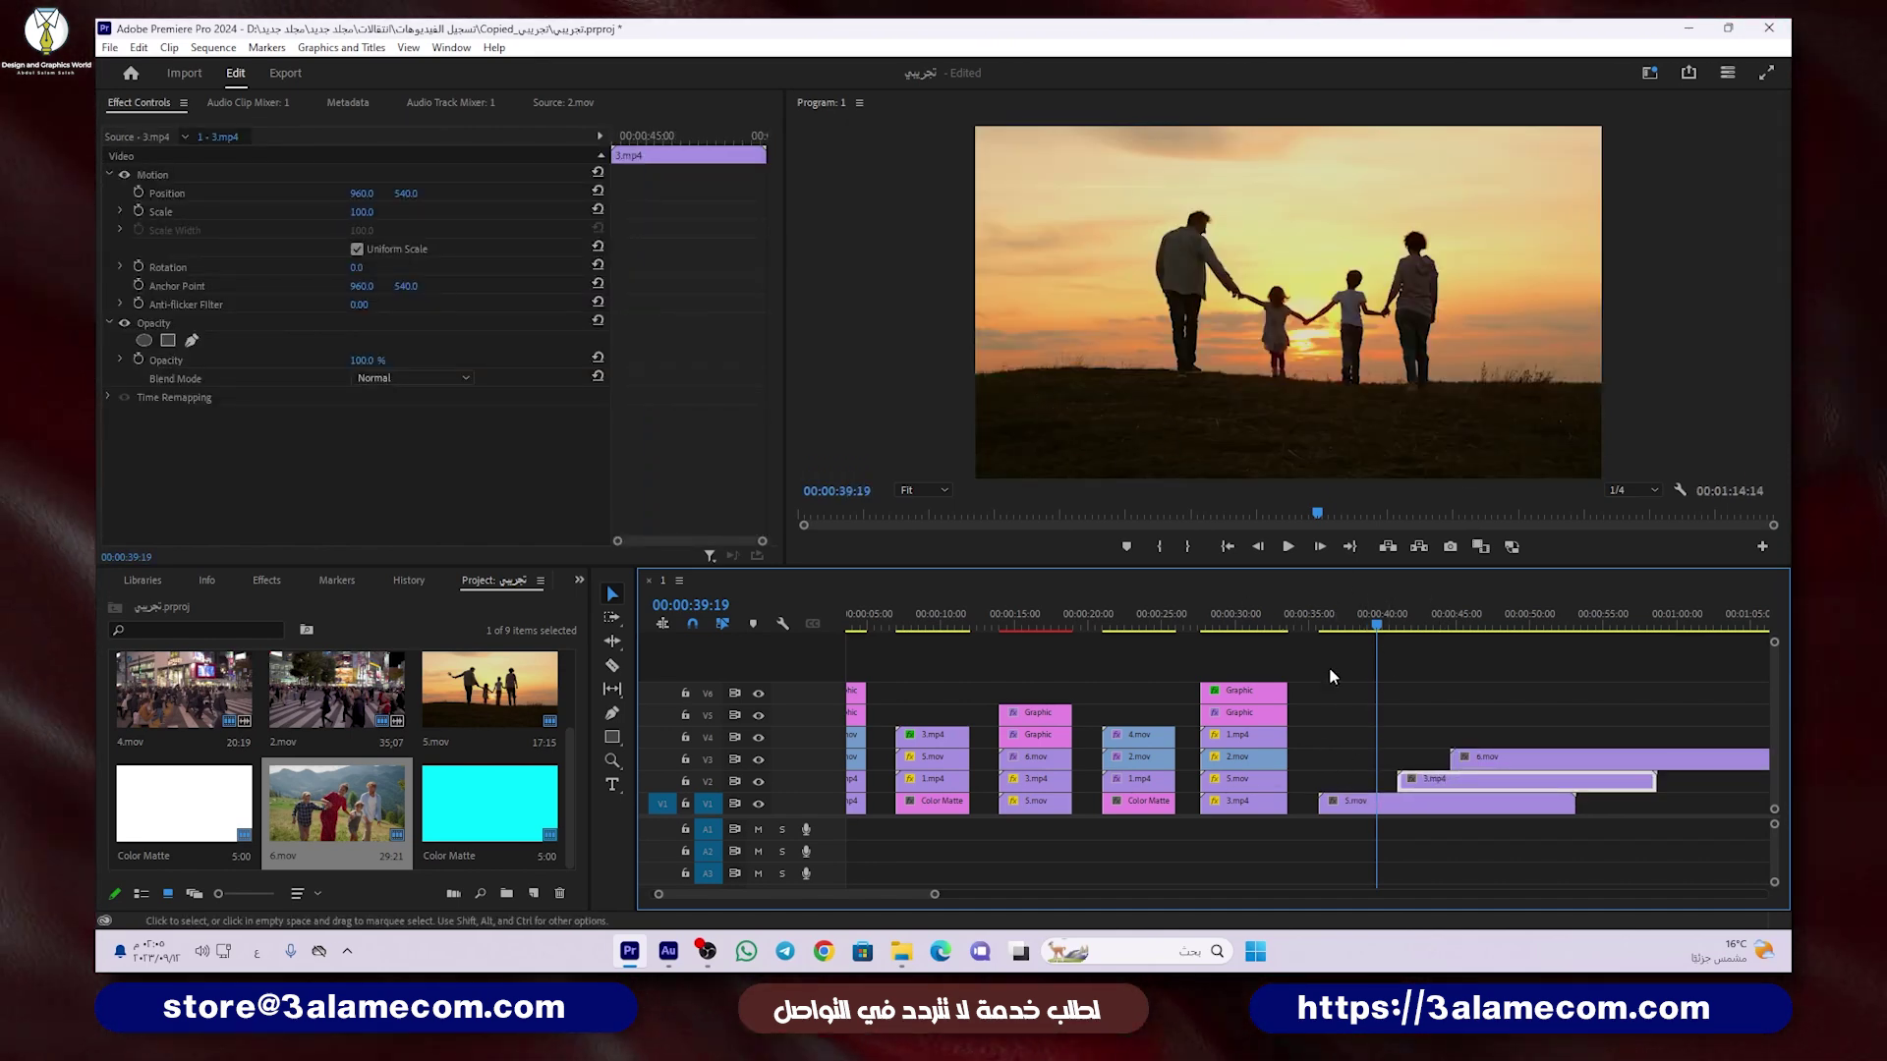
key(ctrl+z)
key(ctrl+z)
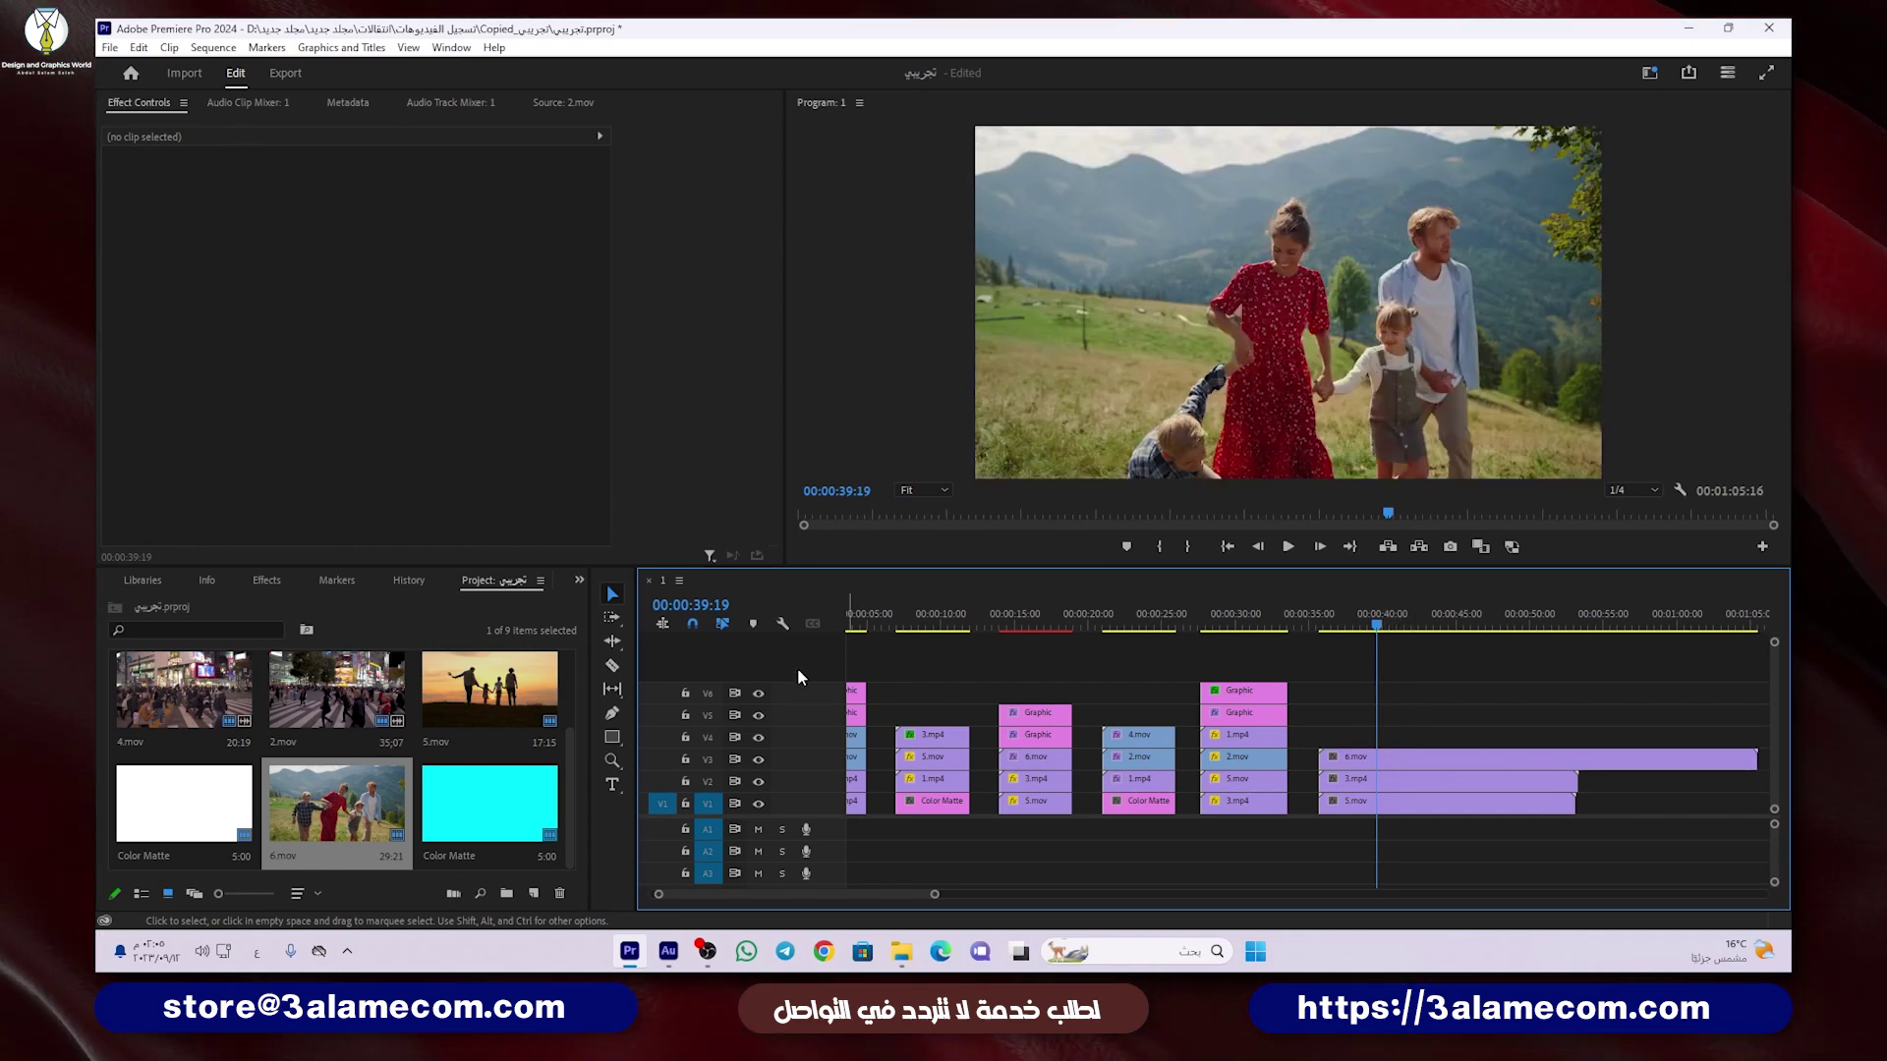
Step: Razor-cut the three stacked clips at one point and delete the pieces after the cut
click(611, 668)
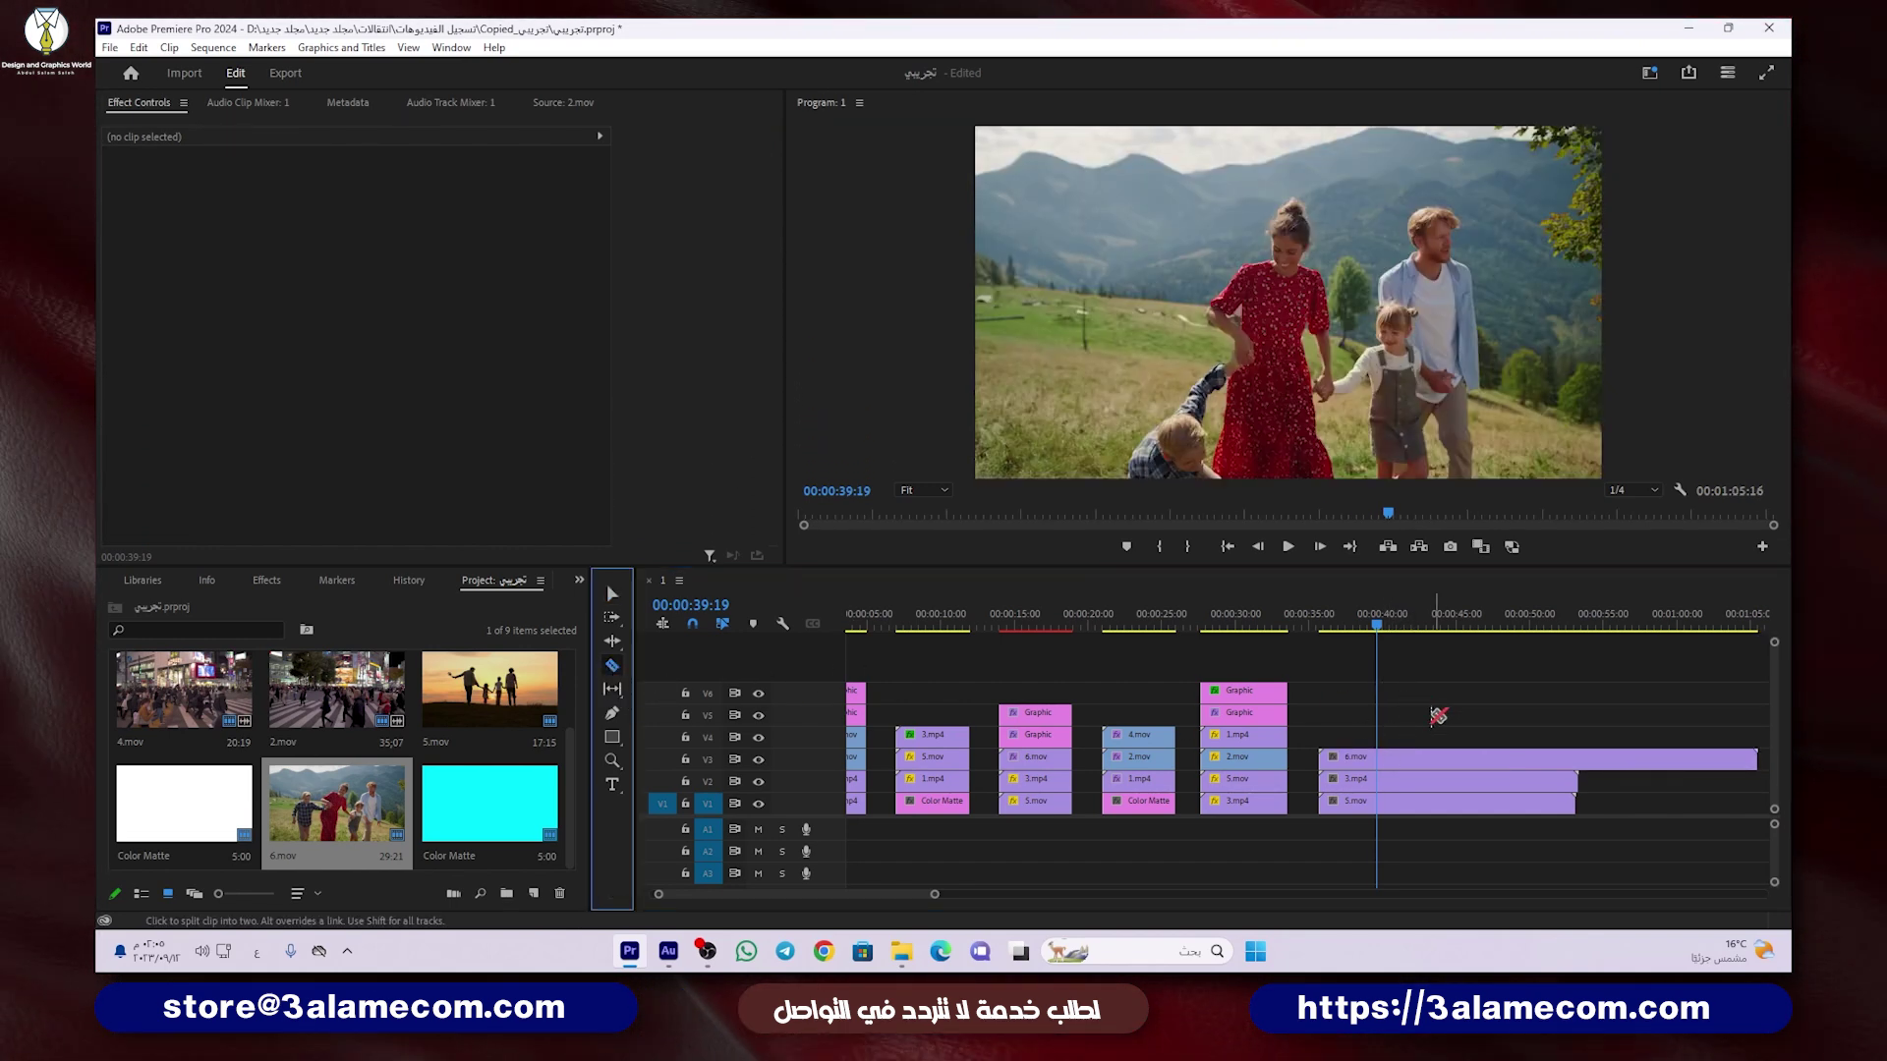
click(1436, 757)
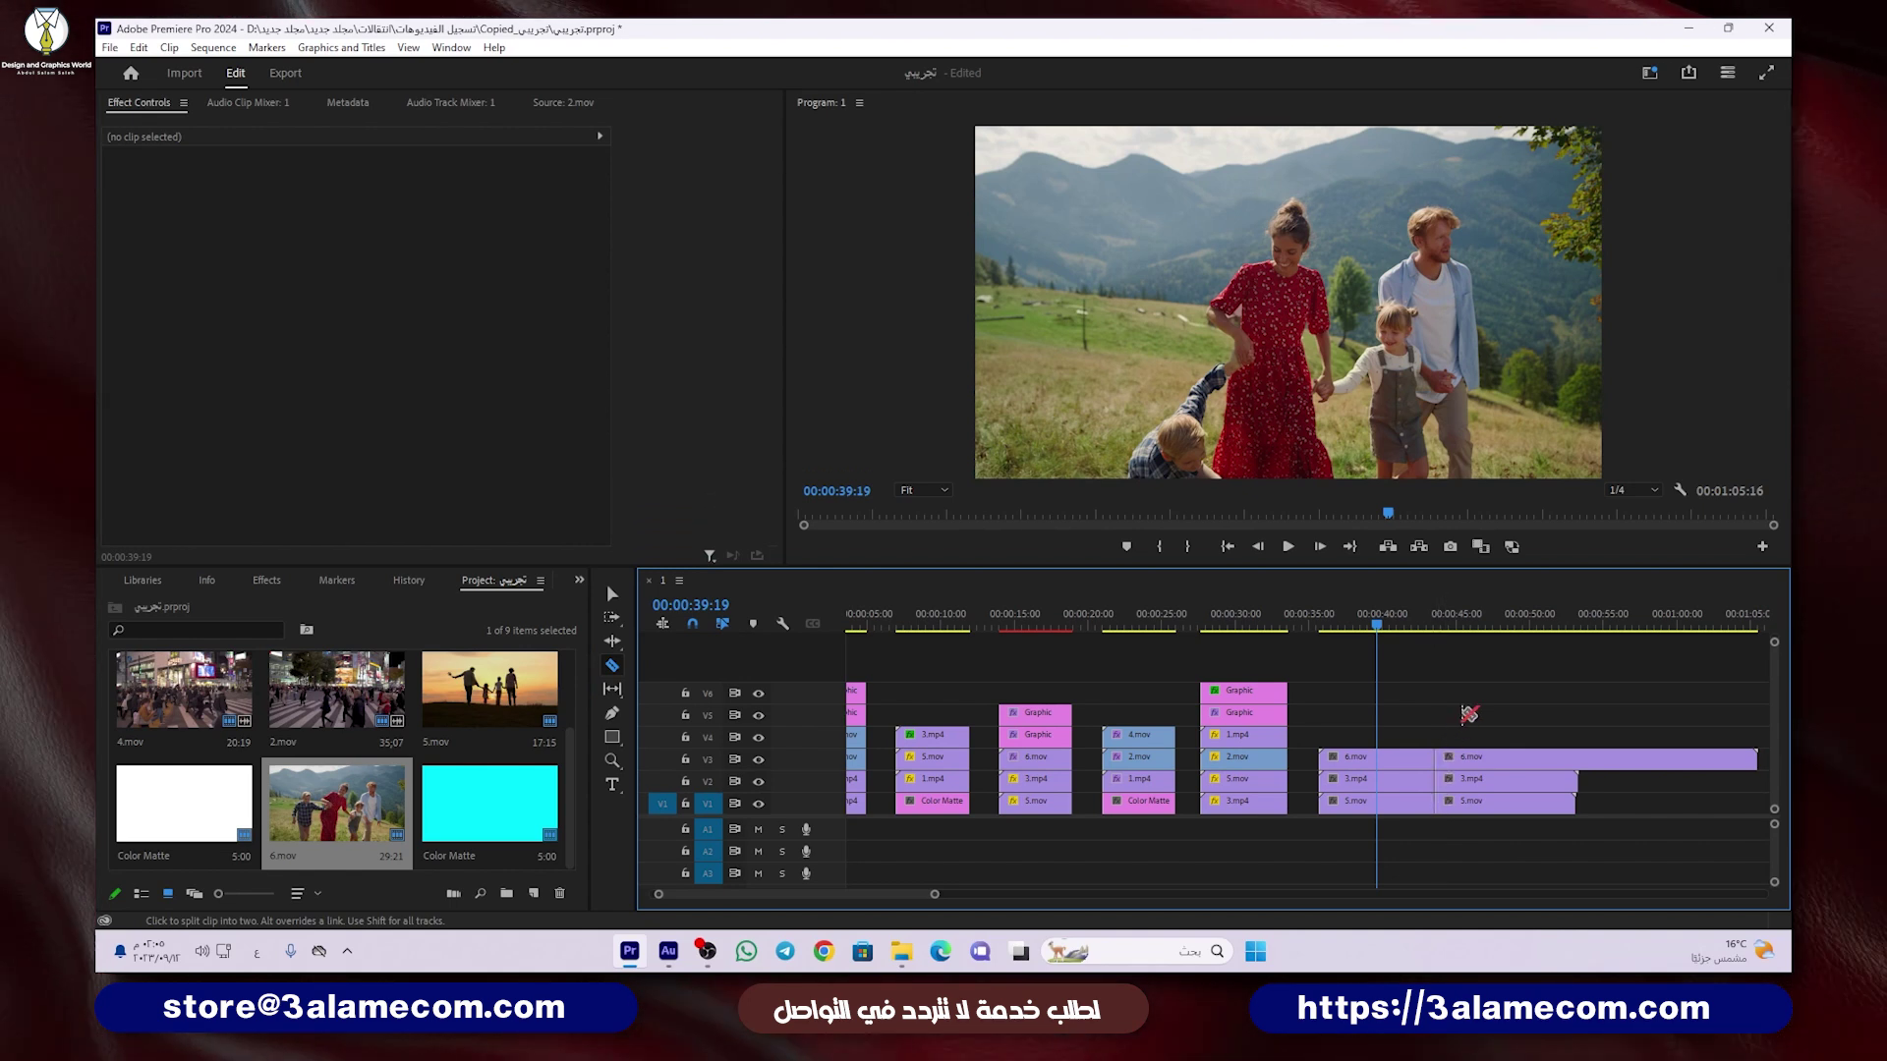
key(v)
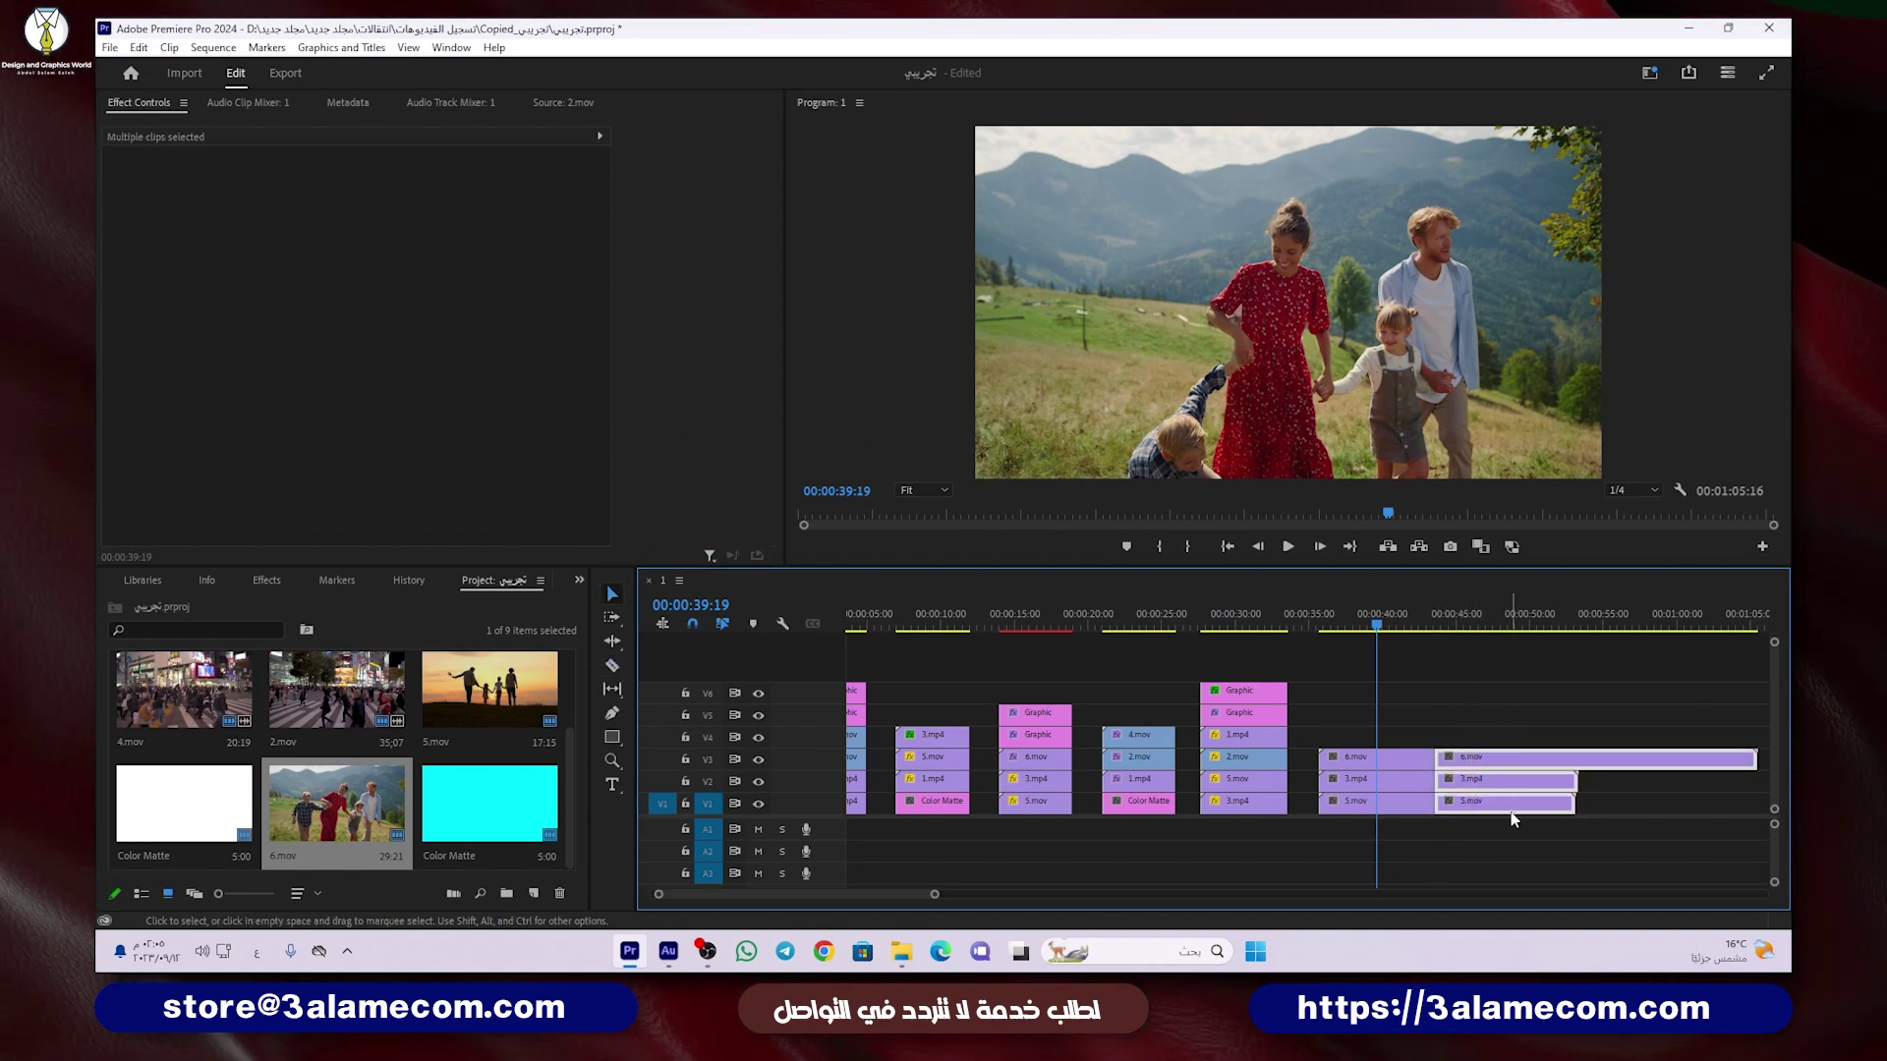
key(Delete)
click(1362, 764)
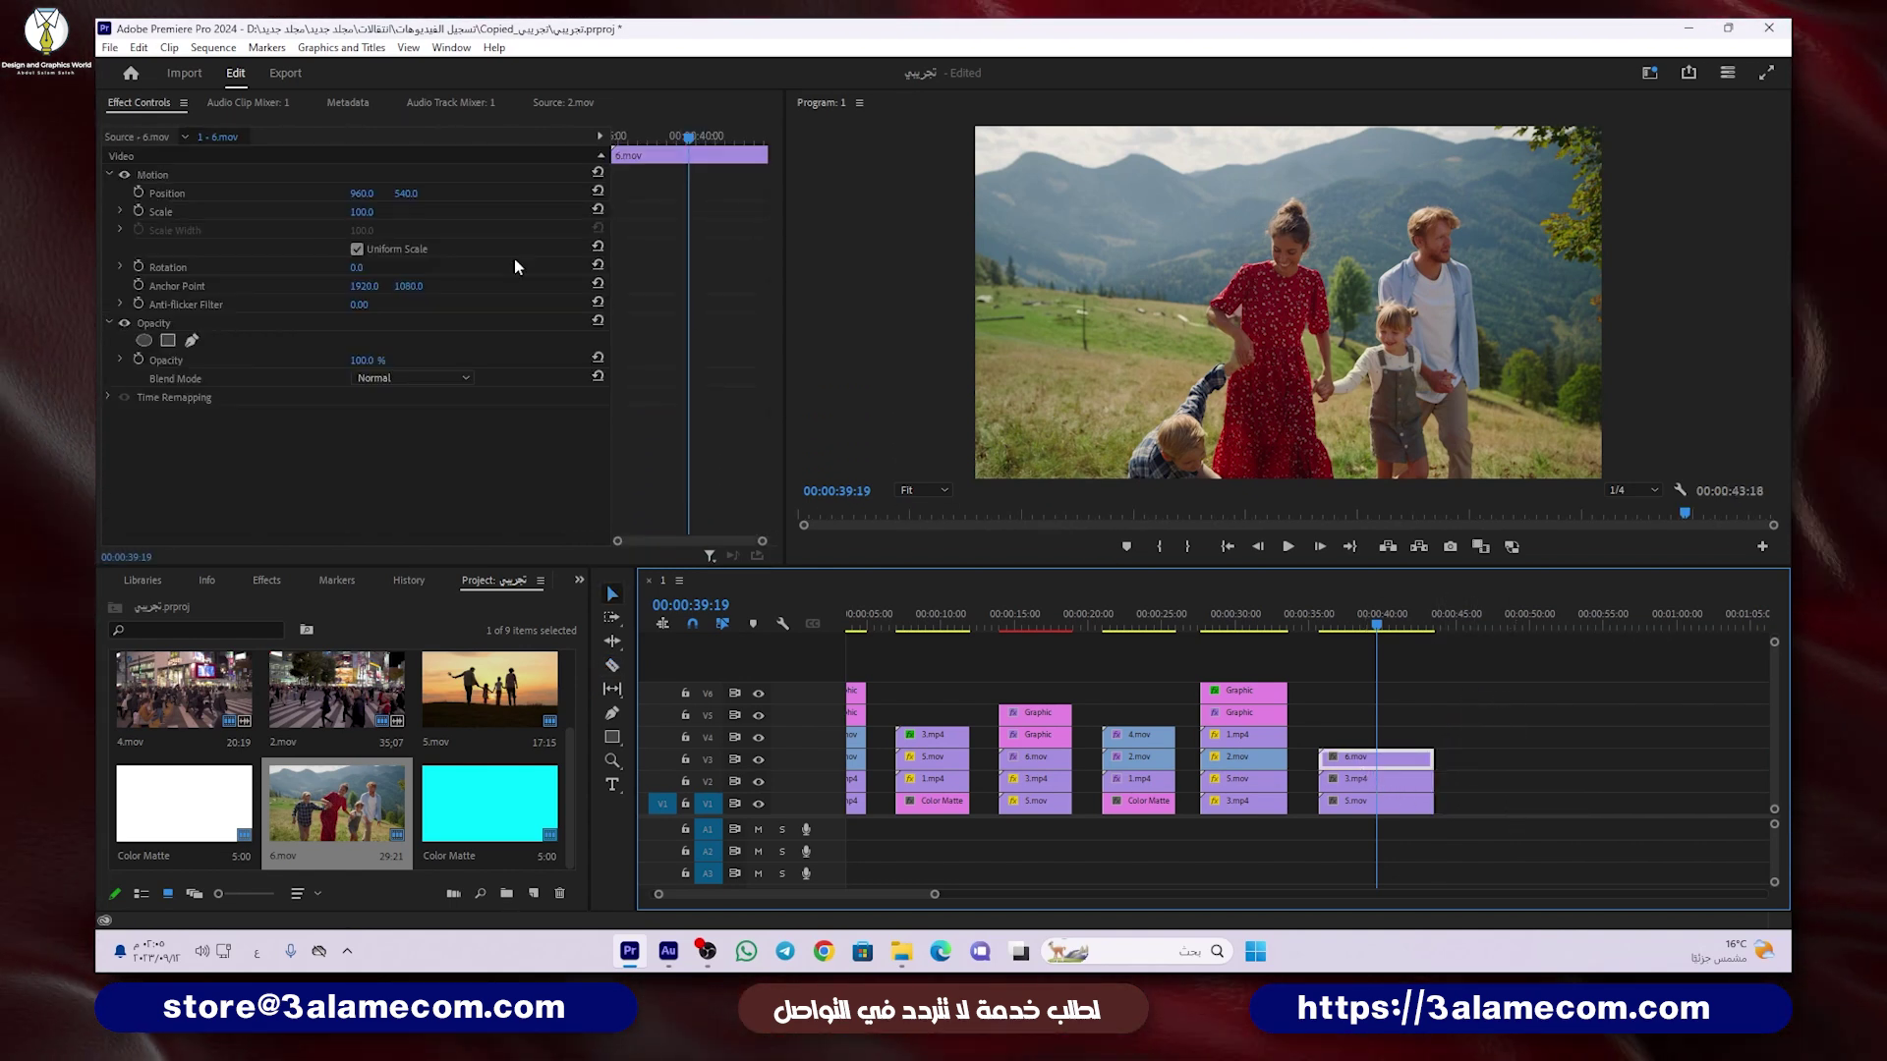
Step: Scale 6.mov to 50 and move it into the top-left quarter of the frame
click(255, 175)
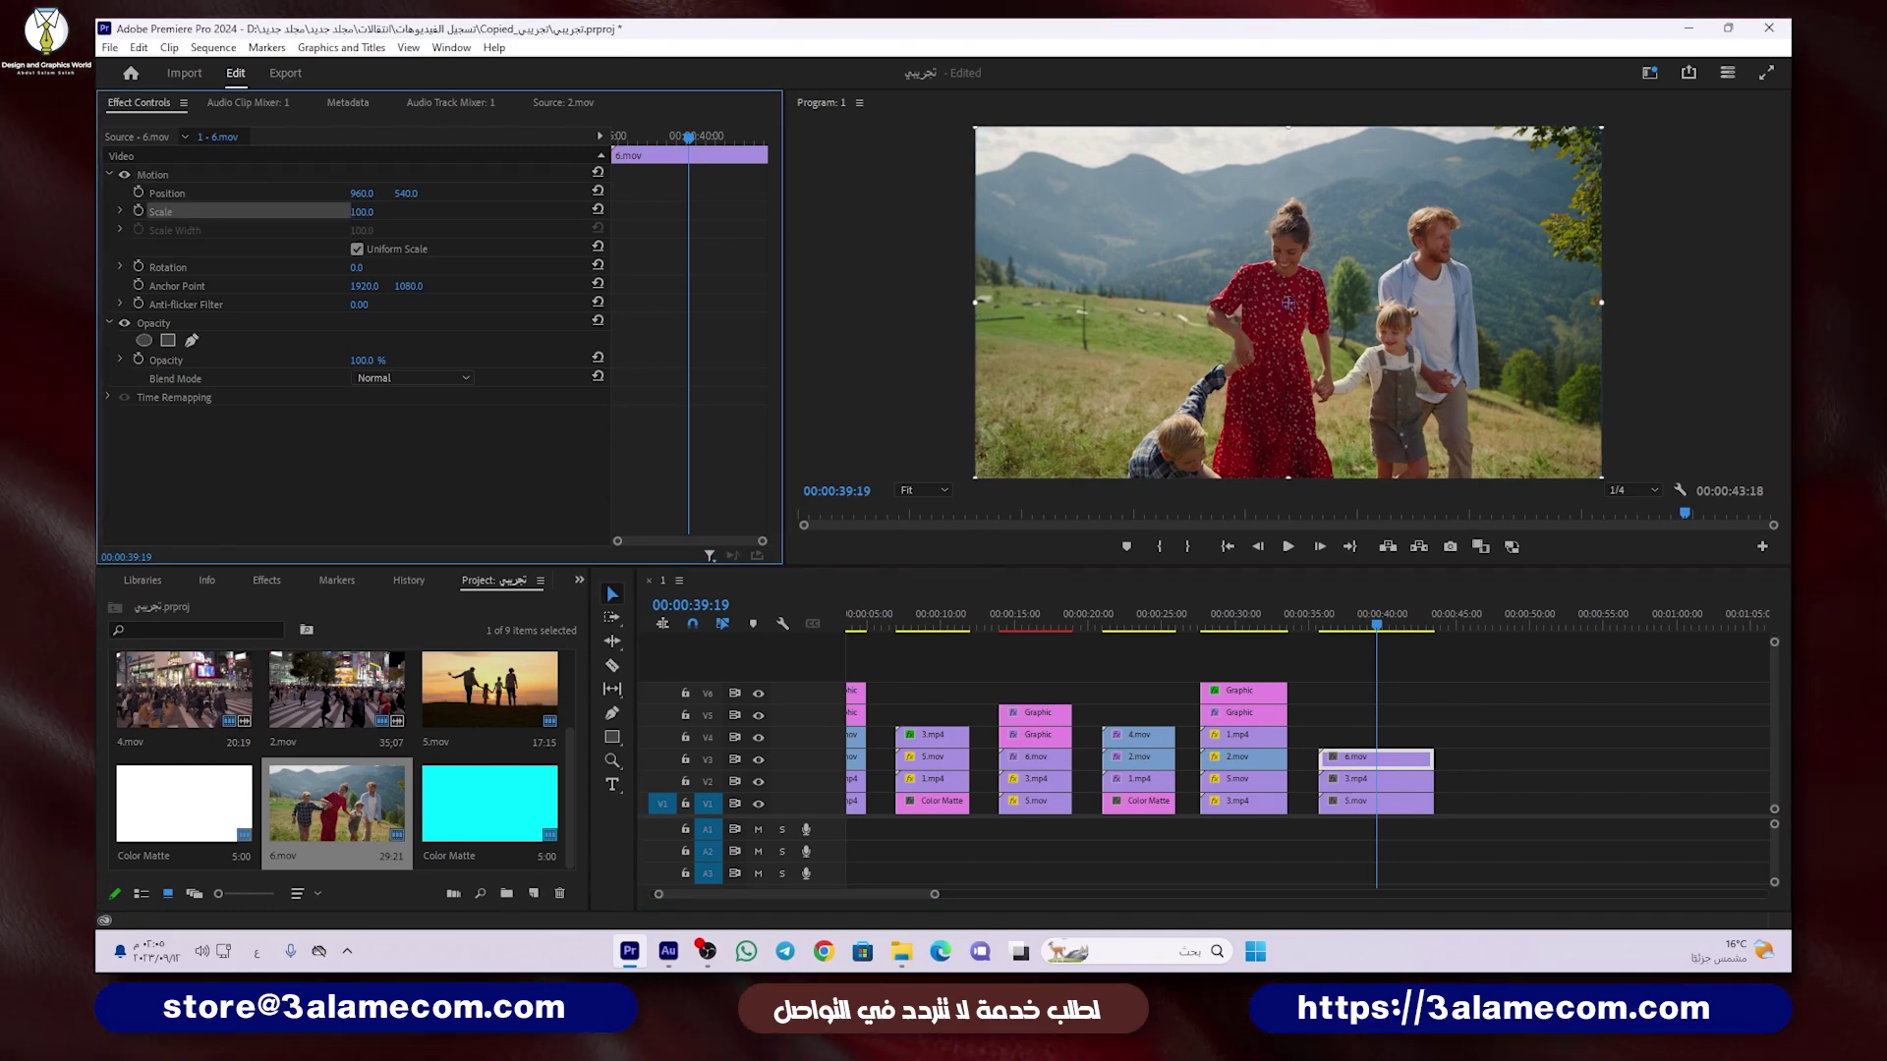
click(373, 209)
text(0)
key(Return)
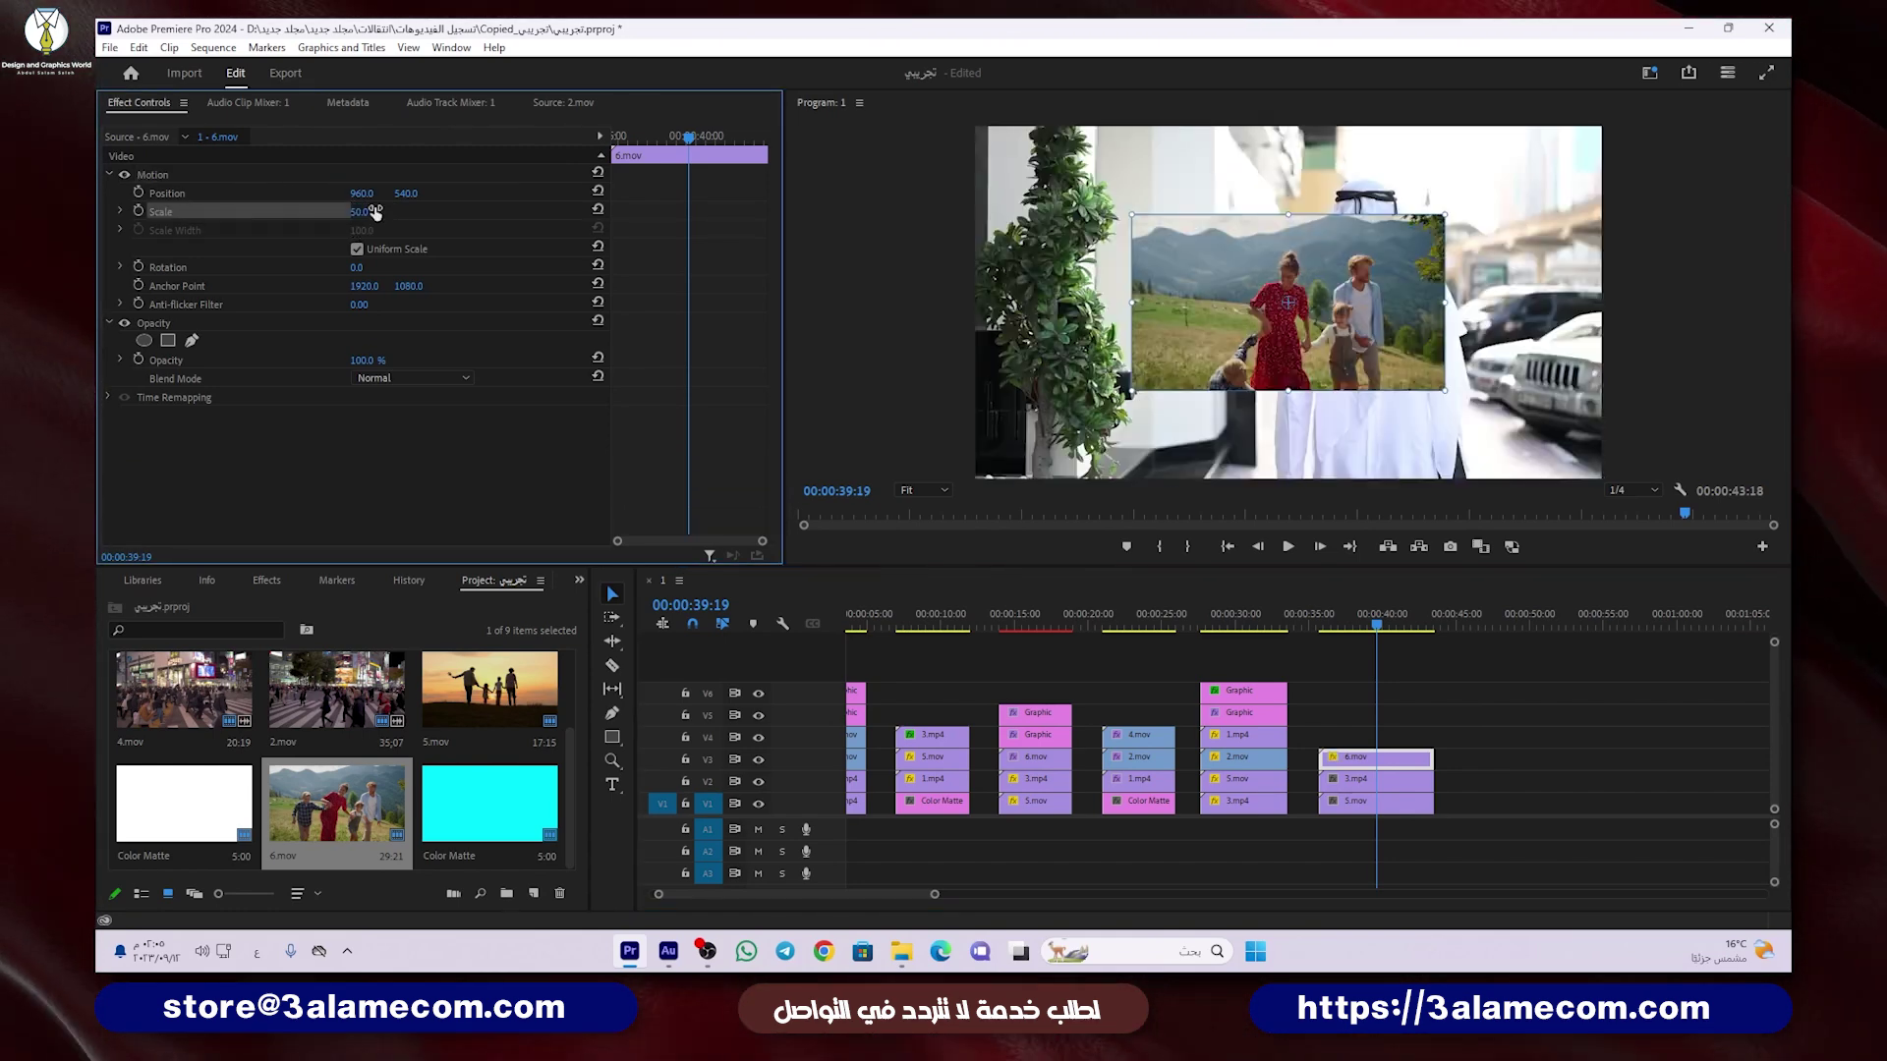
click(293, 175)
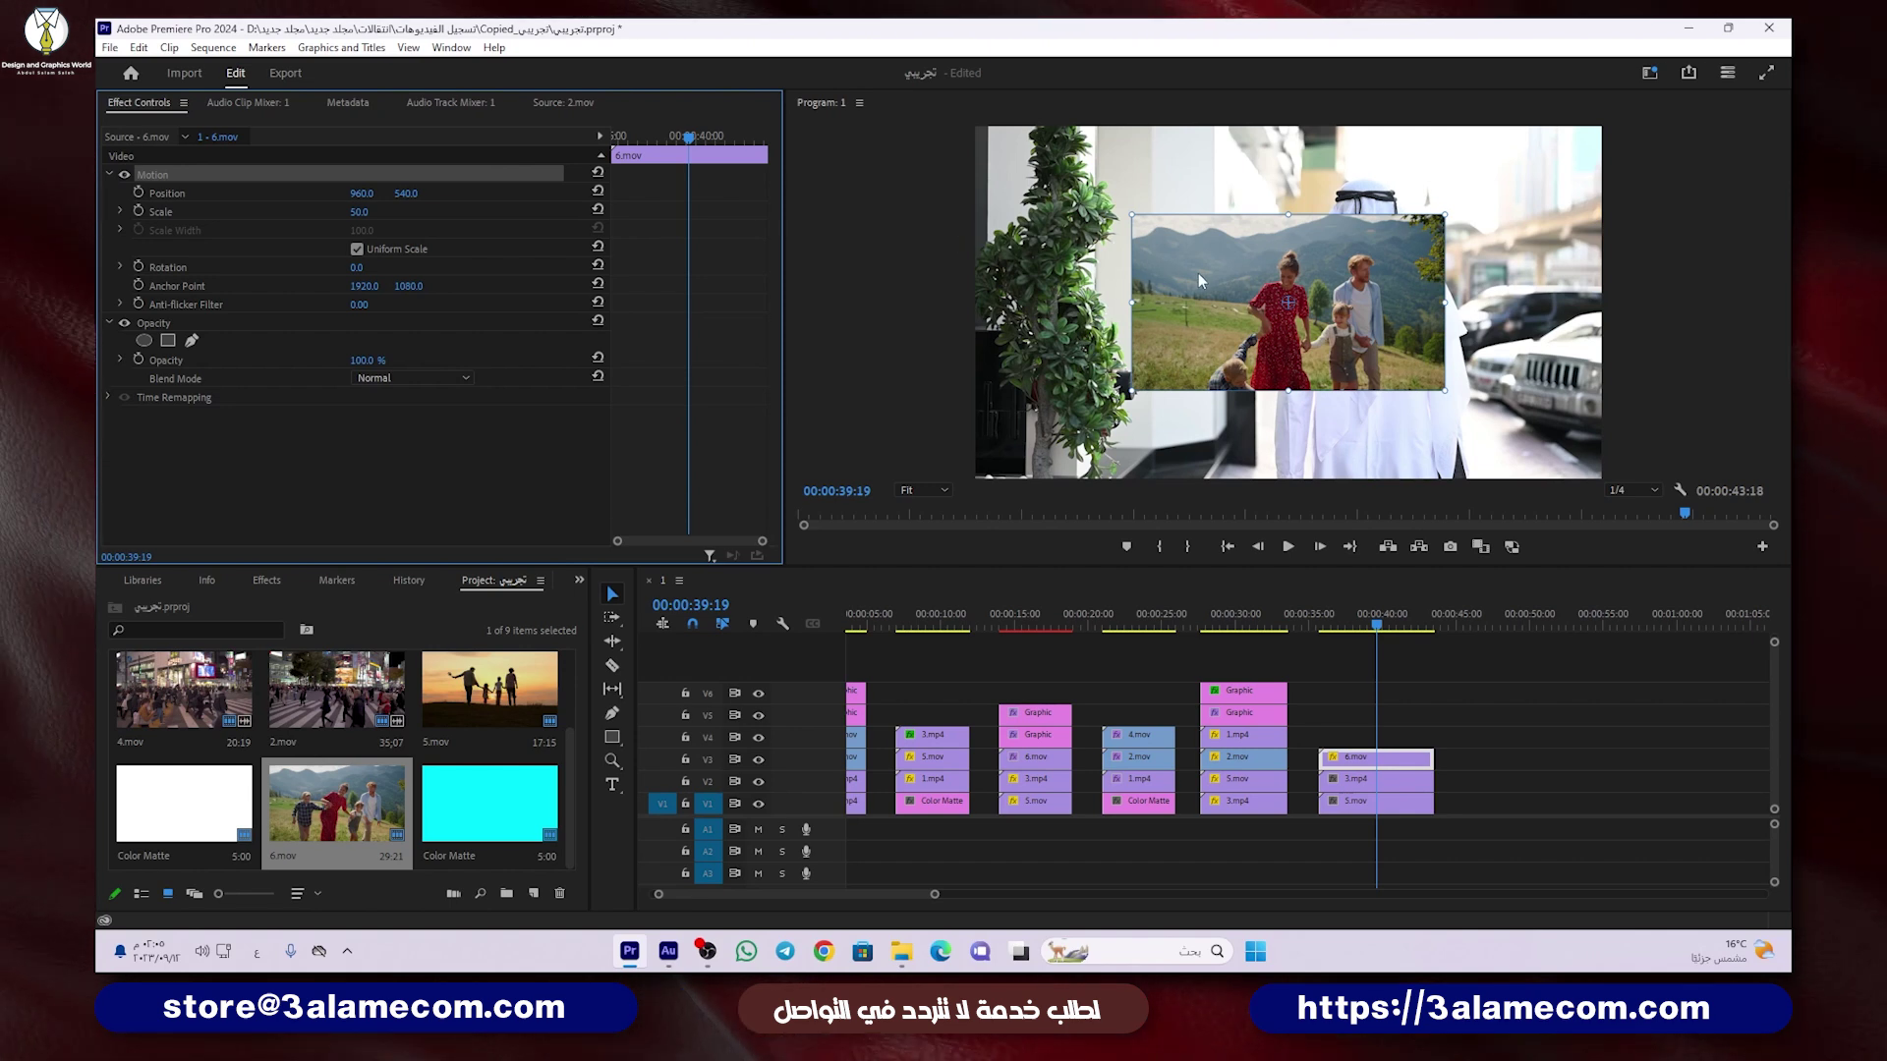
drag(1199, 273, 1040, 186)
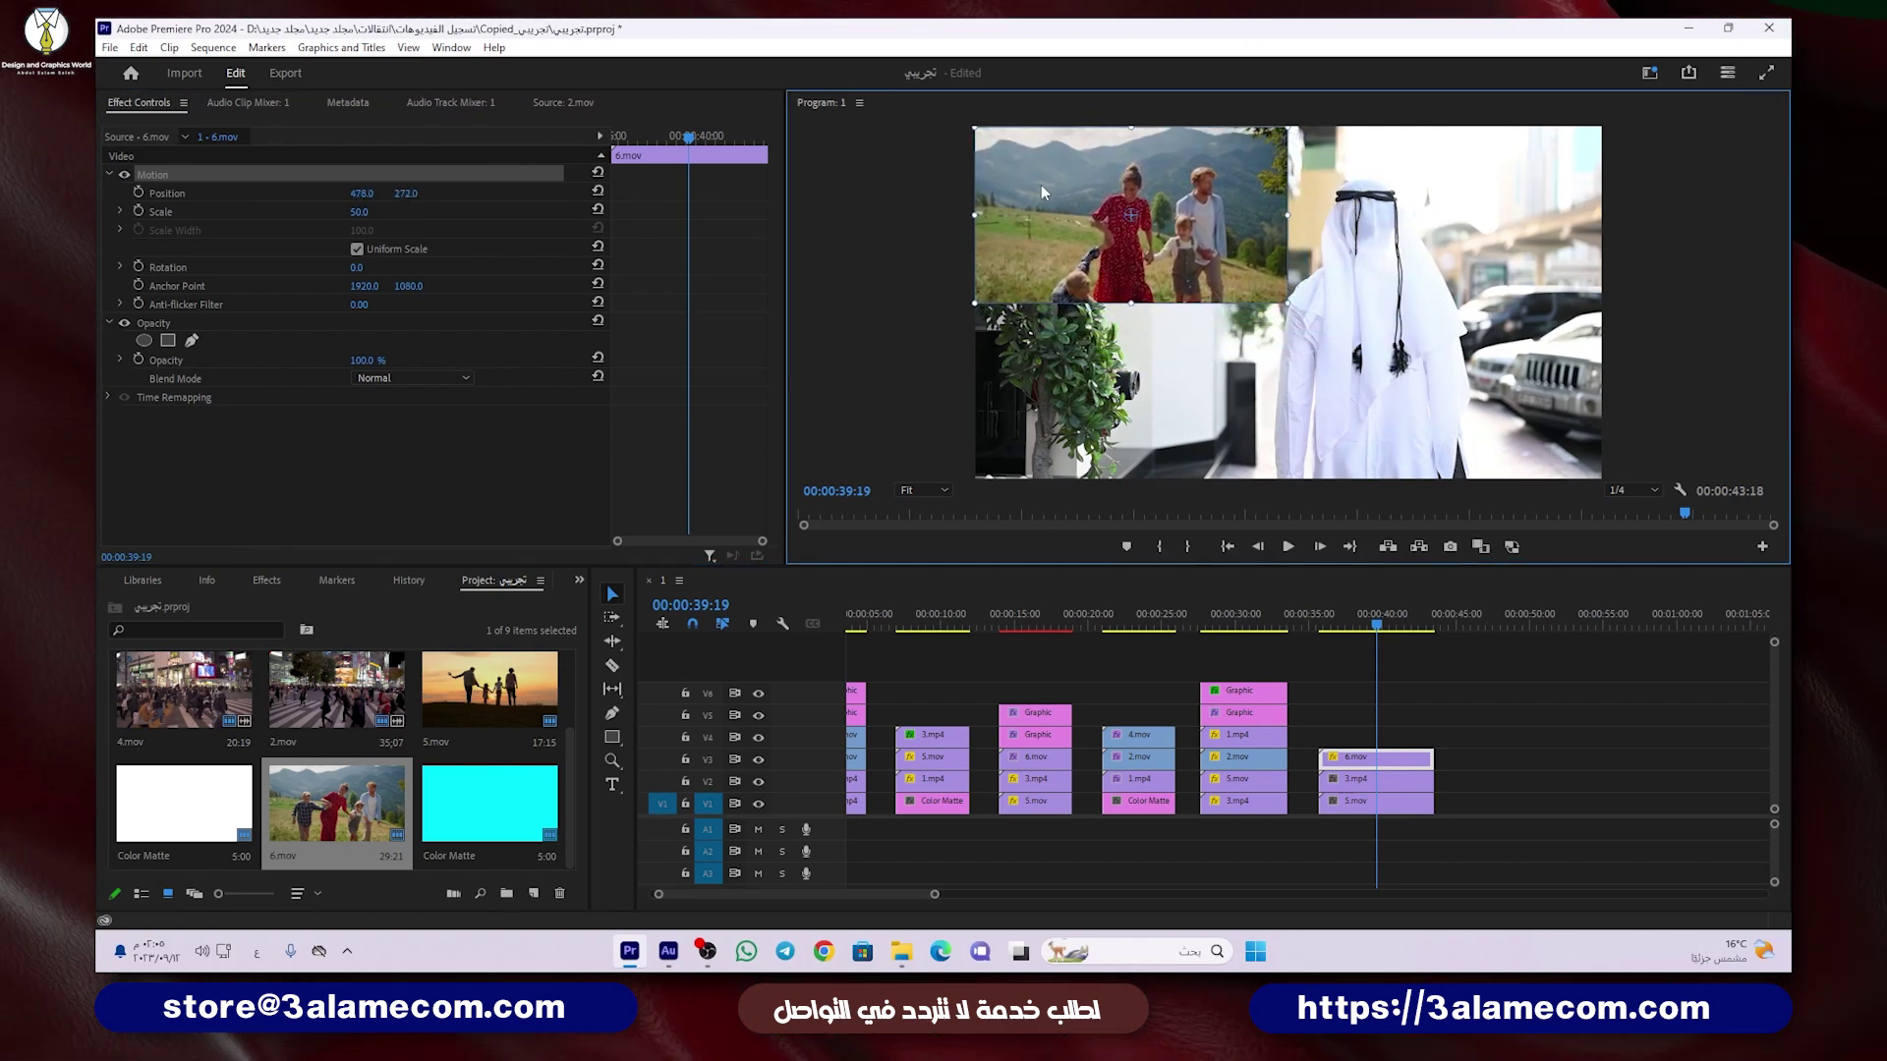
Step: Scale 5.mov to 50 into the bottom-left quarter, then move 3.mp4 onto the V3 track
click(1358, 780)
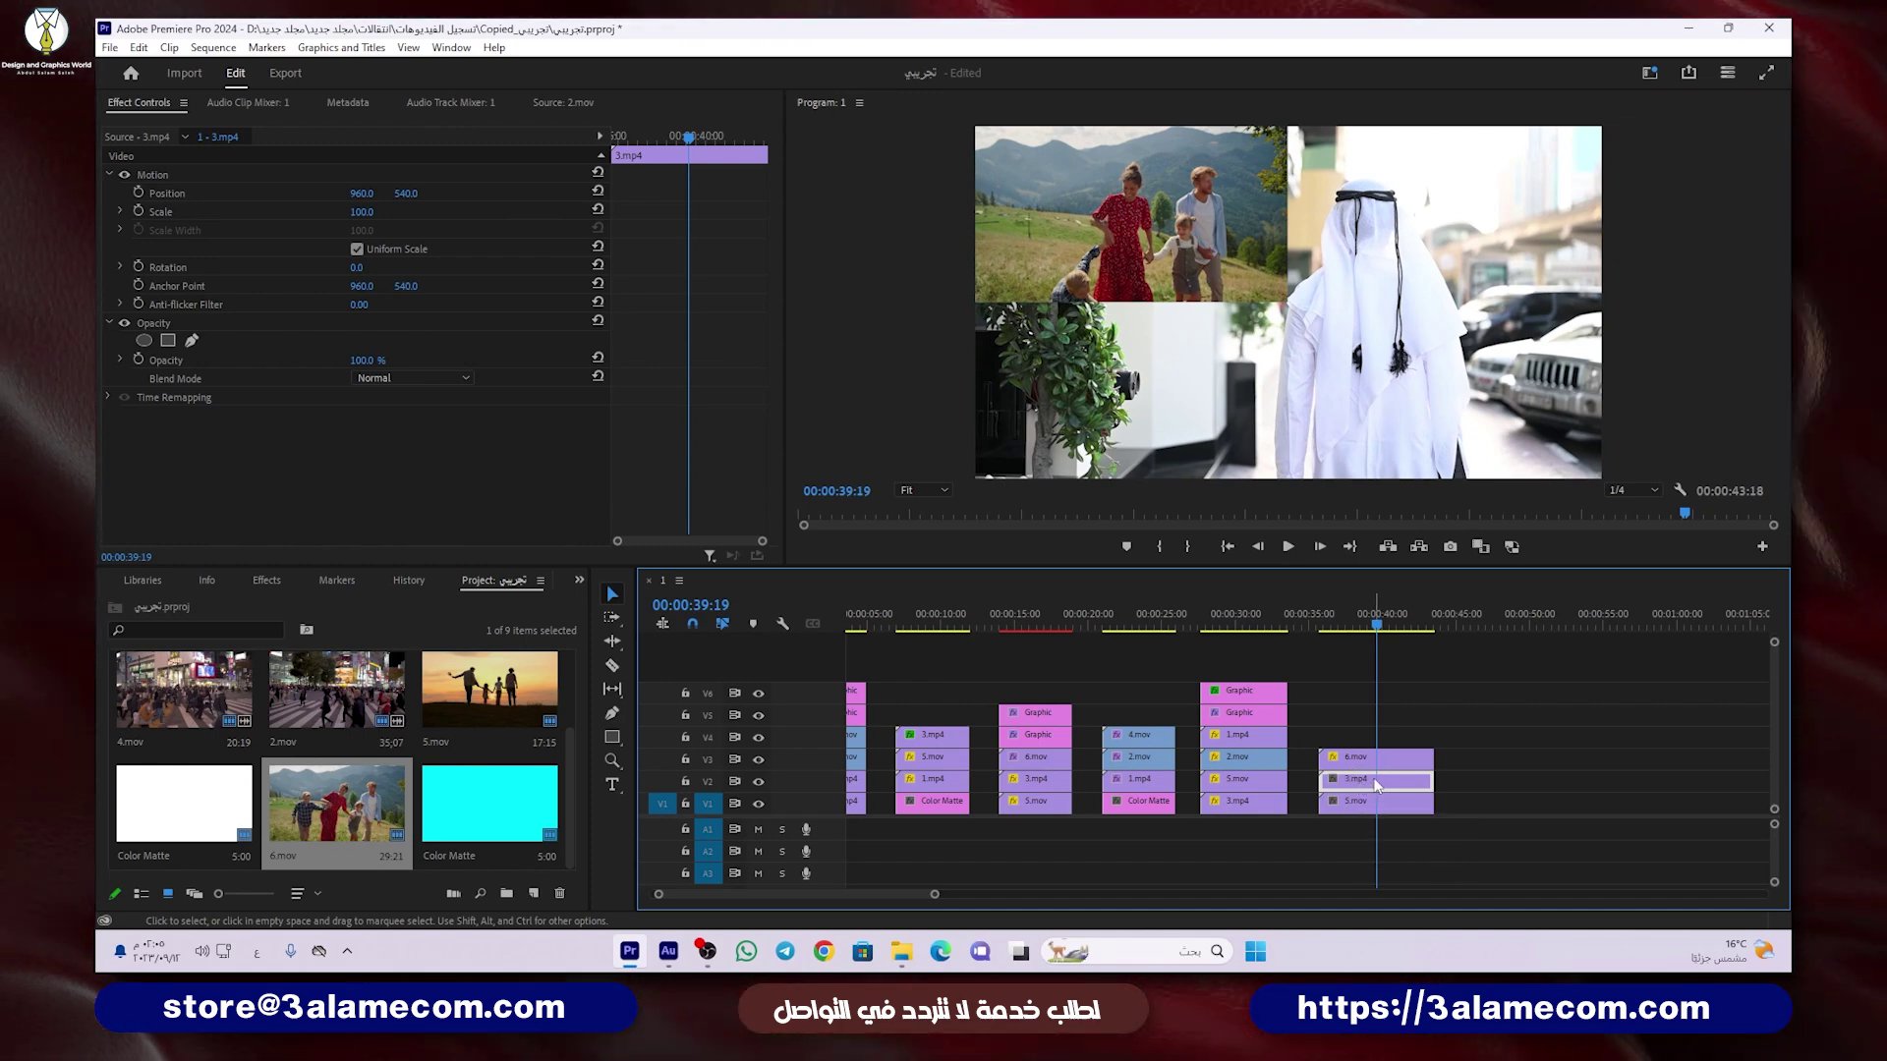
drag(1358, 780, 1464, 786)
click(1353, 803)
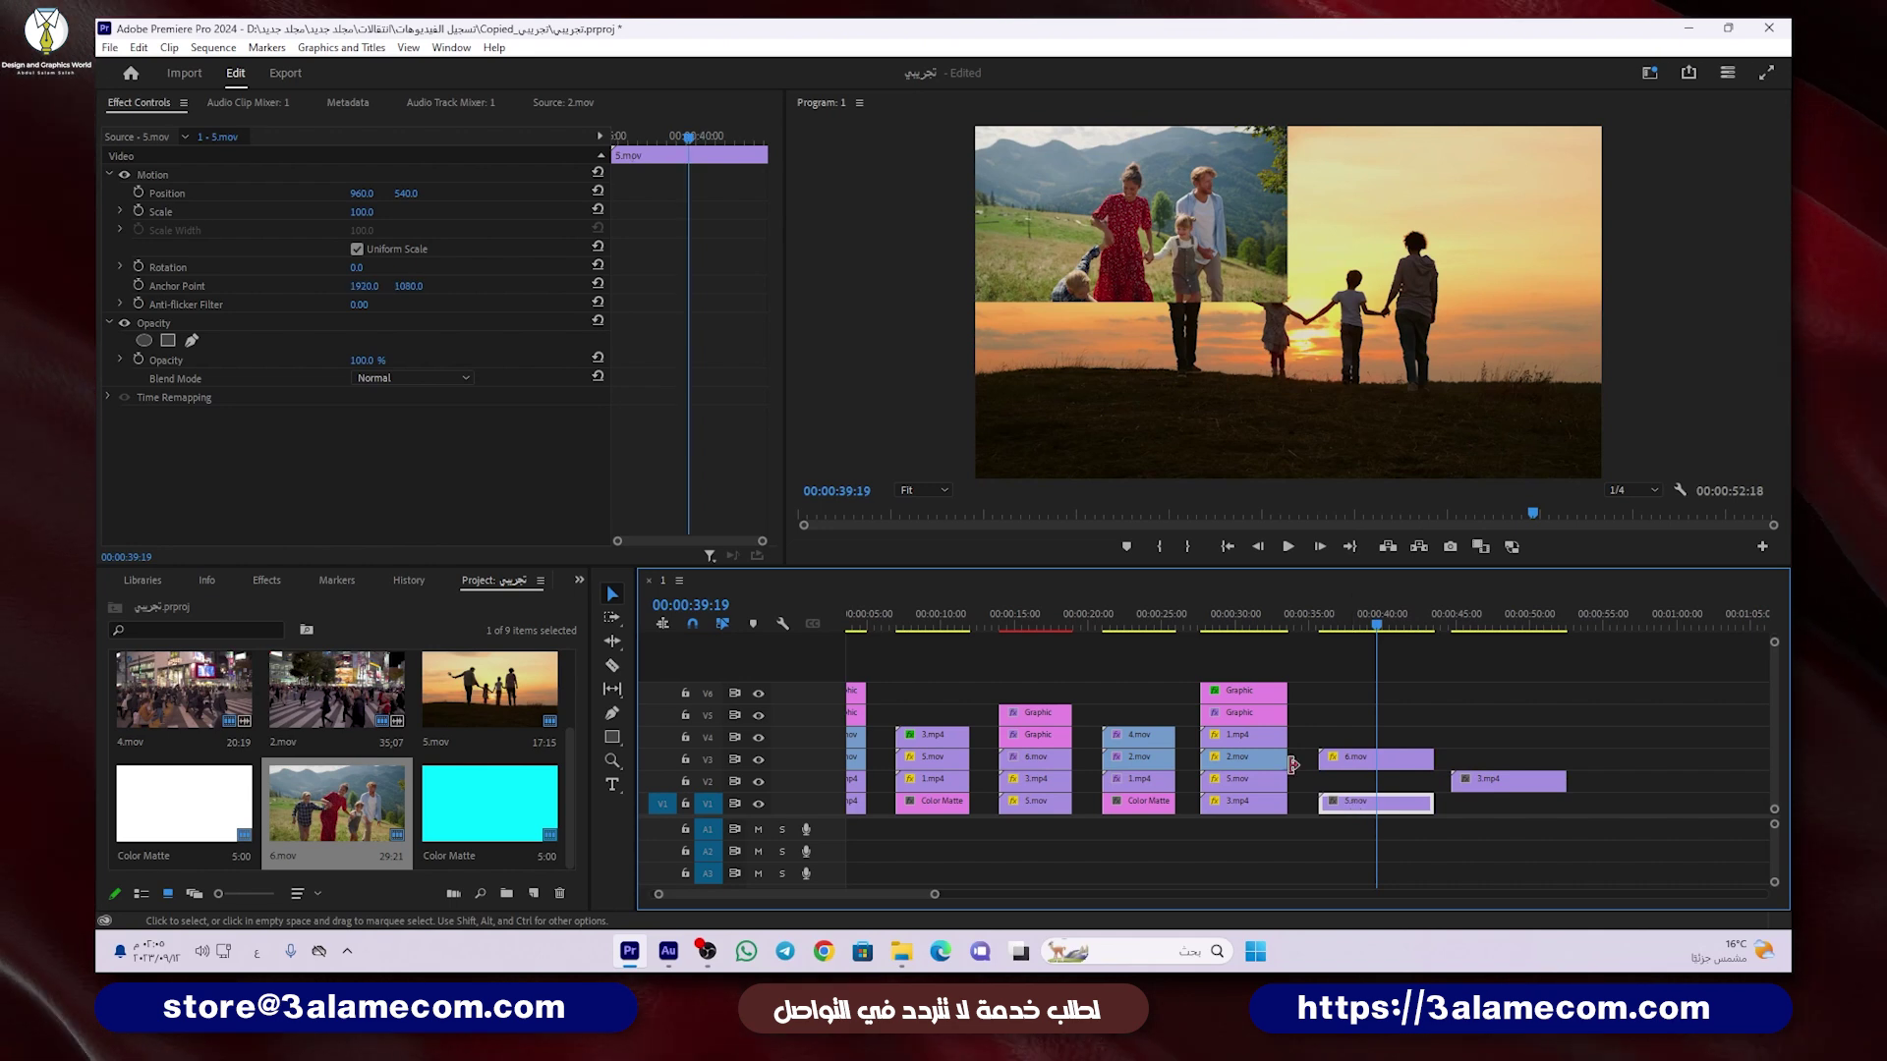
click(366, 212)
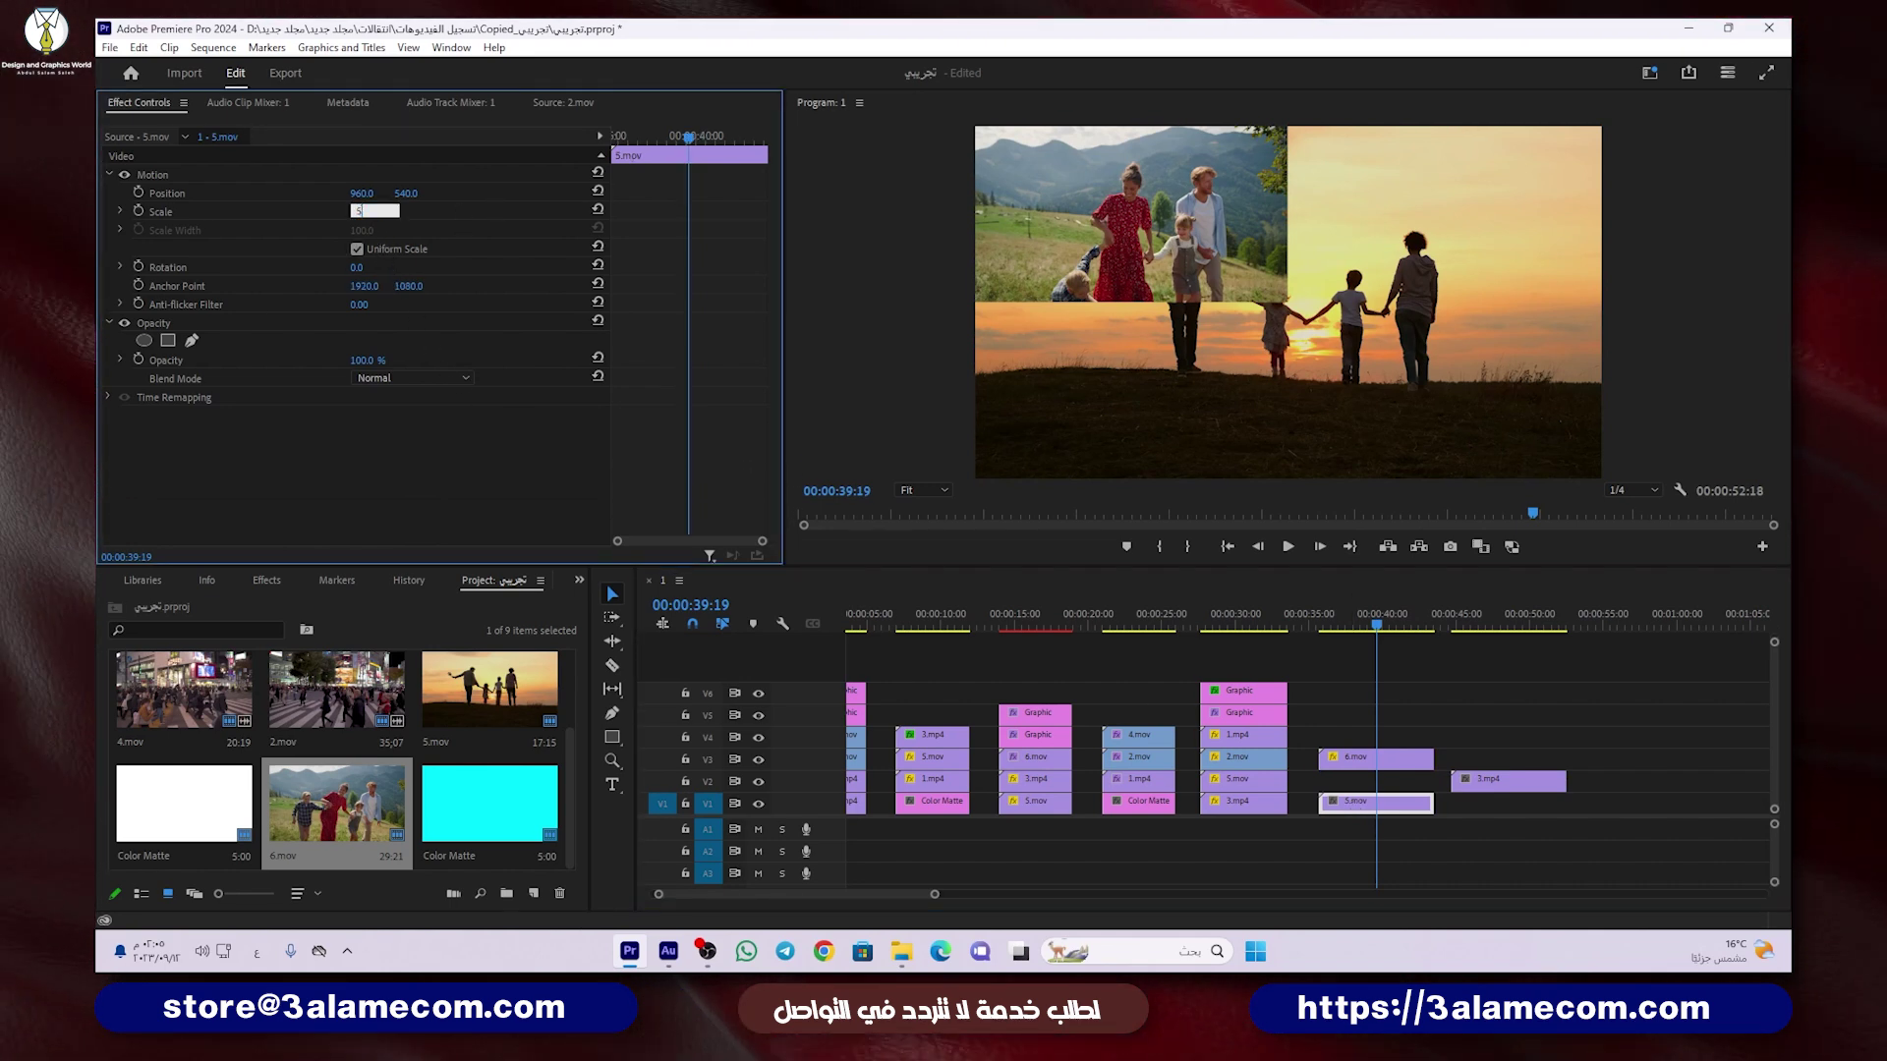
text(50)
key(Return)
click(153, 174)
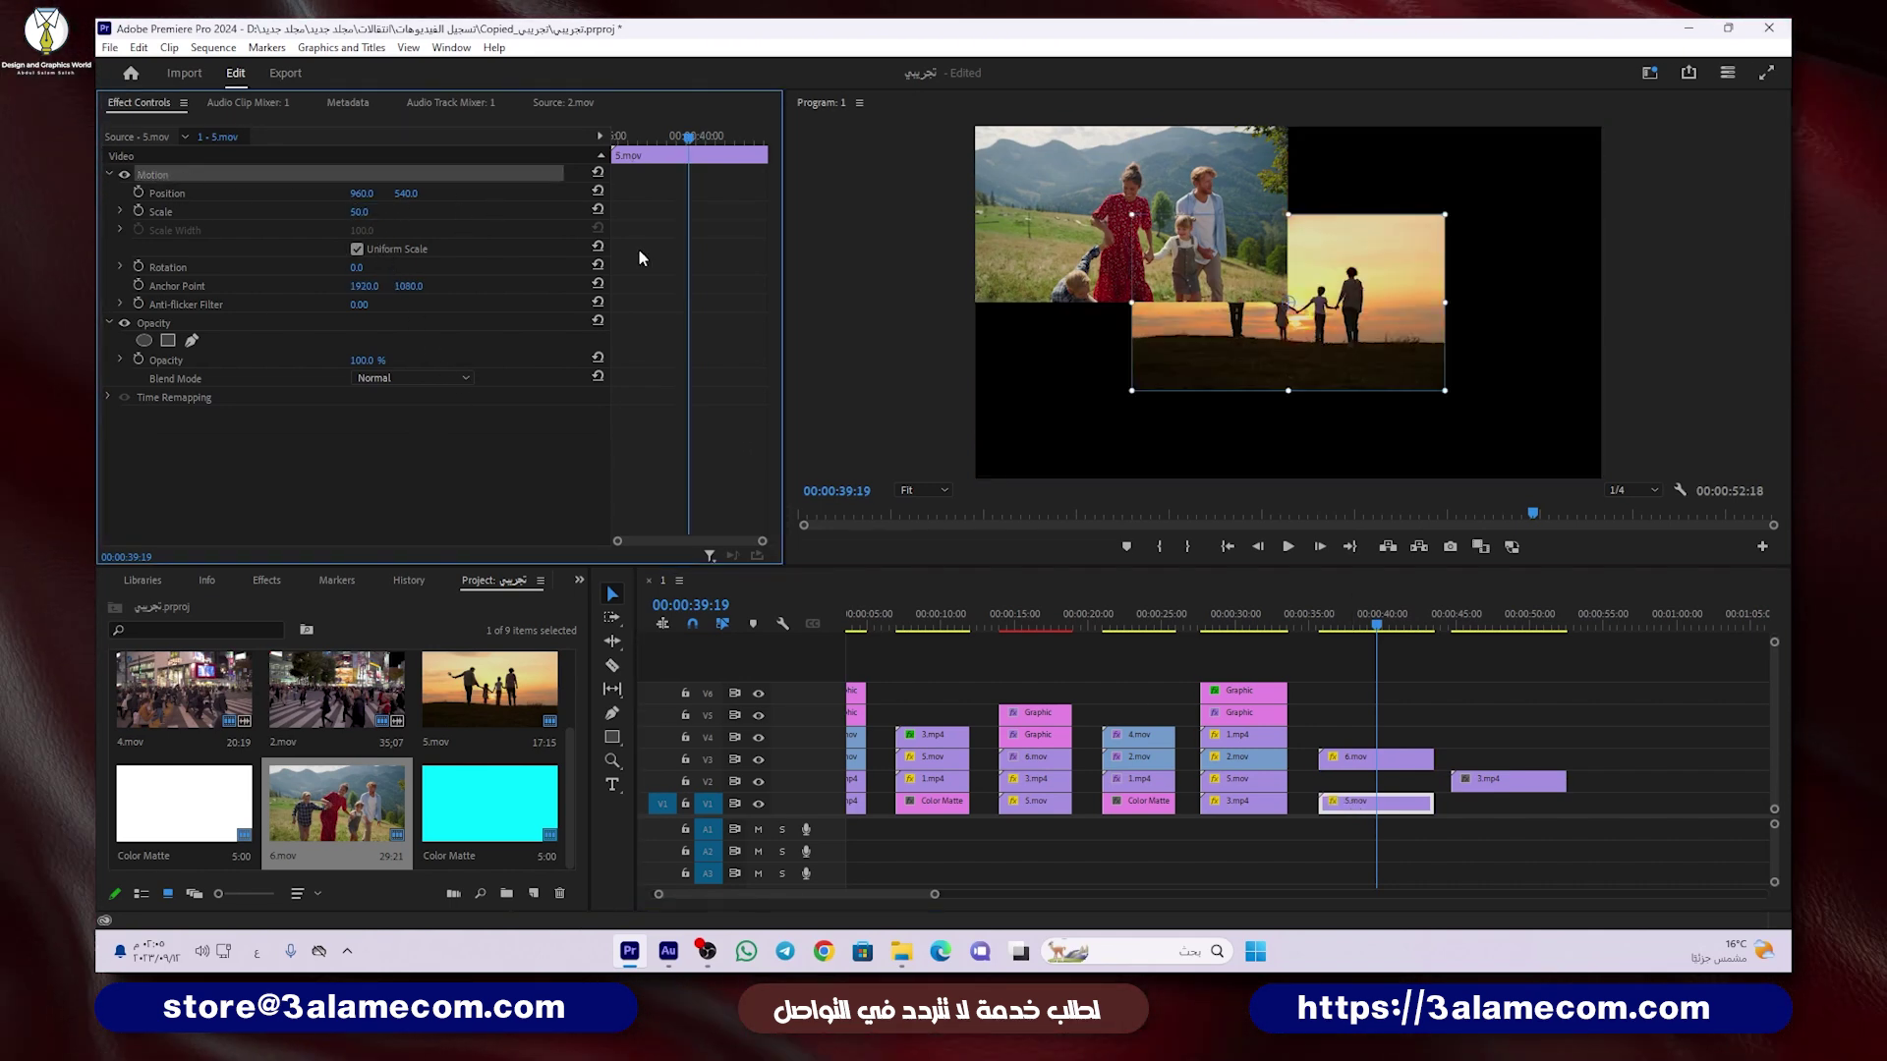
drag(1220, 327, 1059, 413)
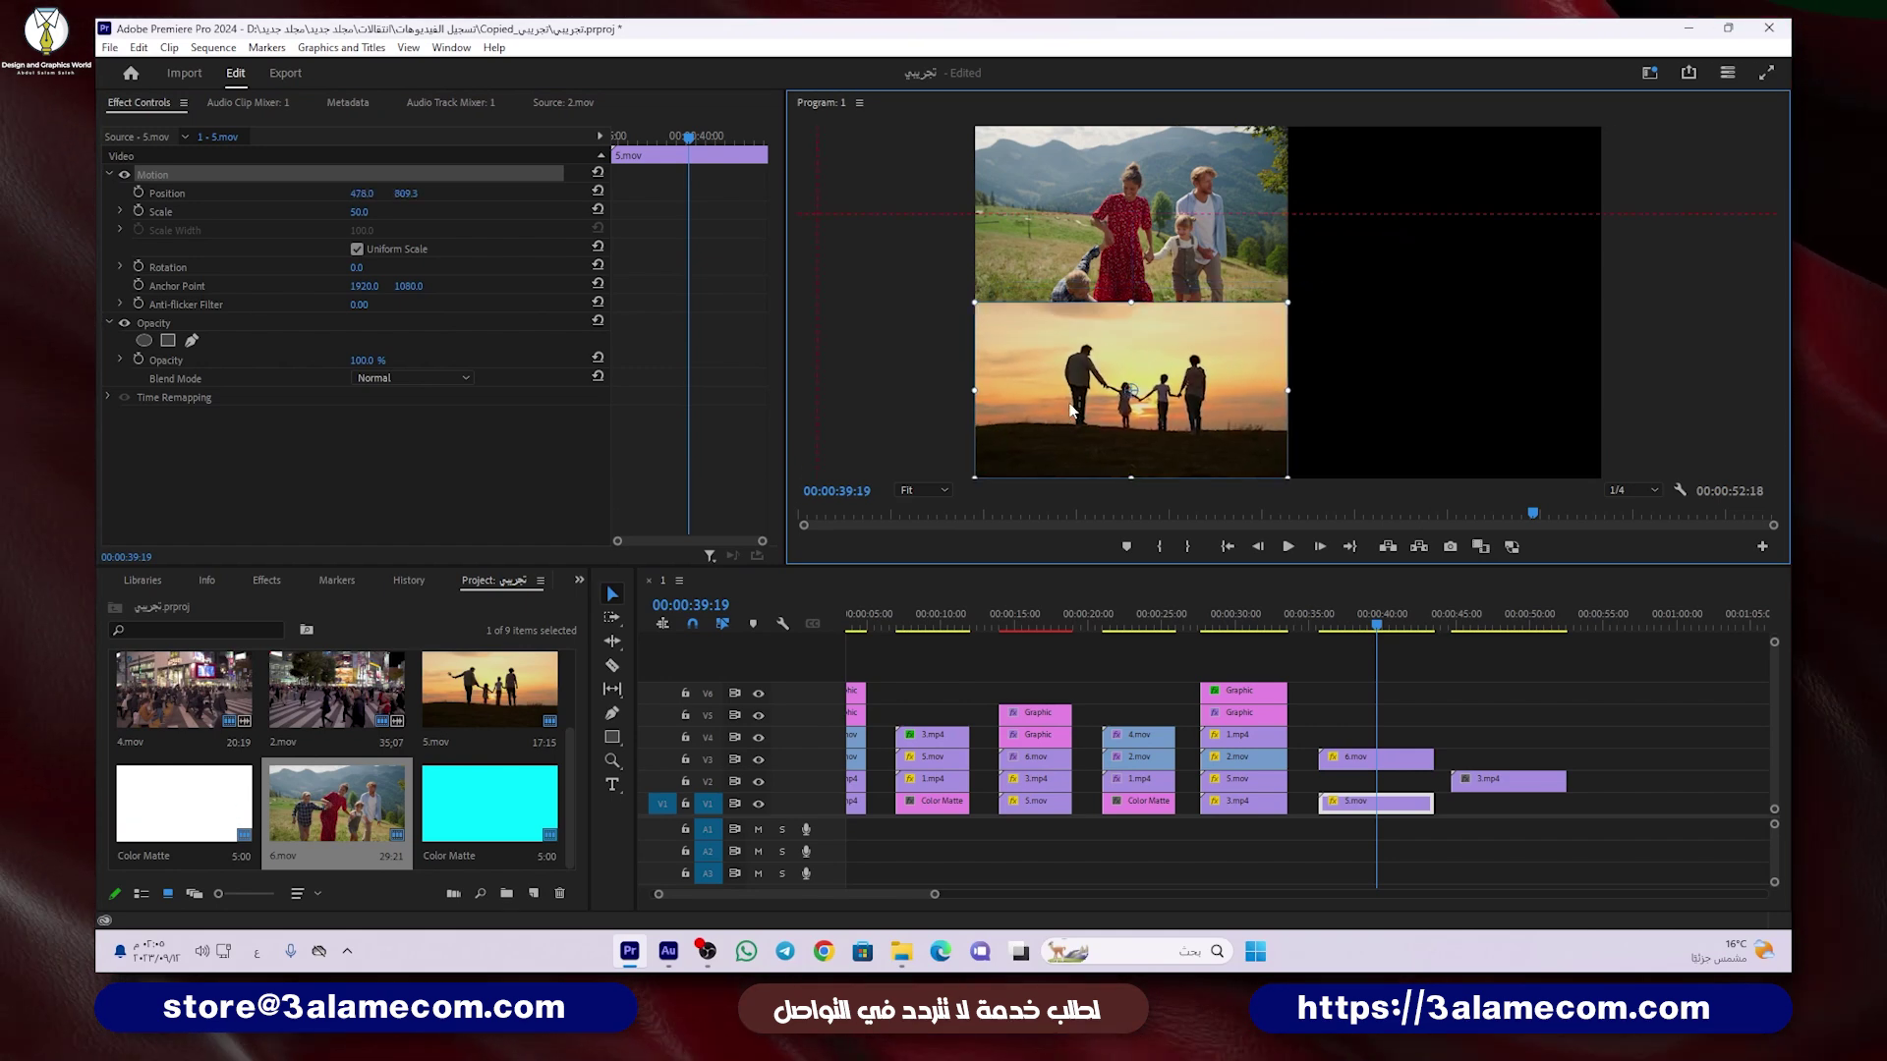
click(1474, 781)
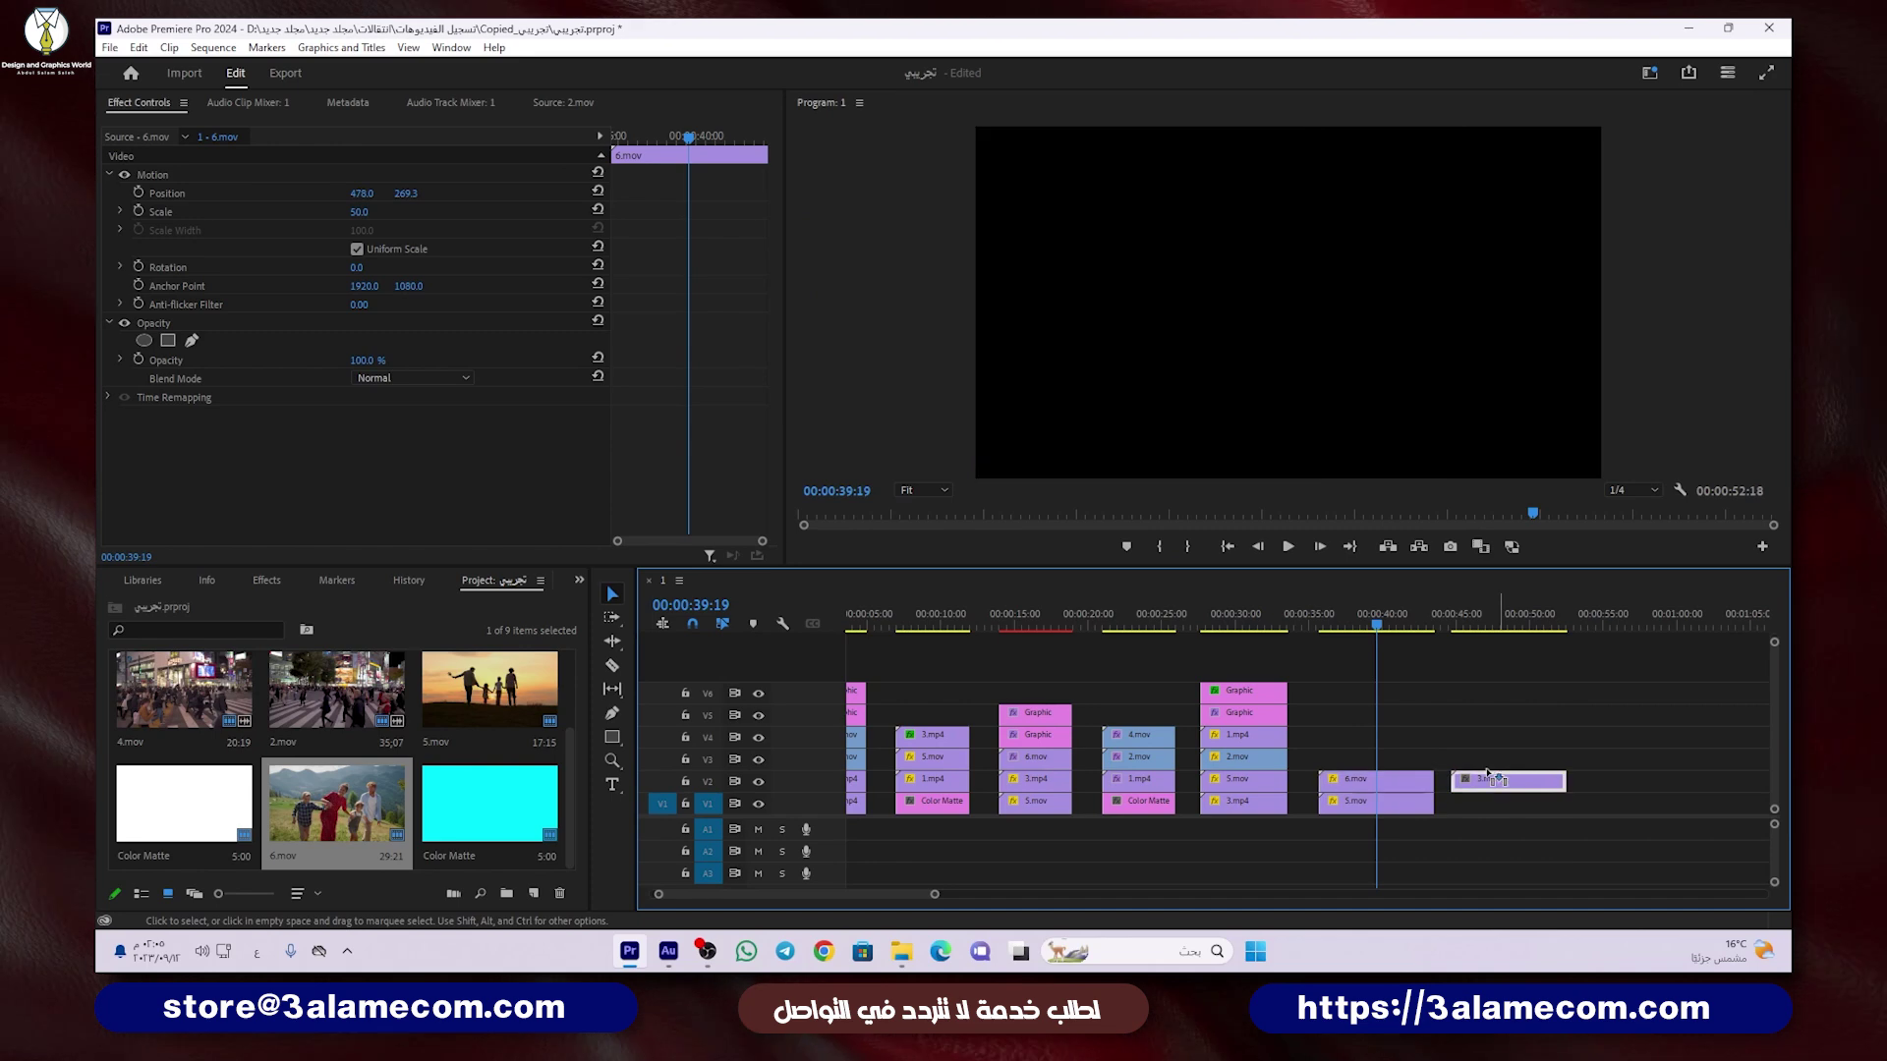
drag(1500, 780, 1370, 770)
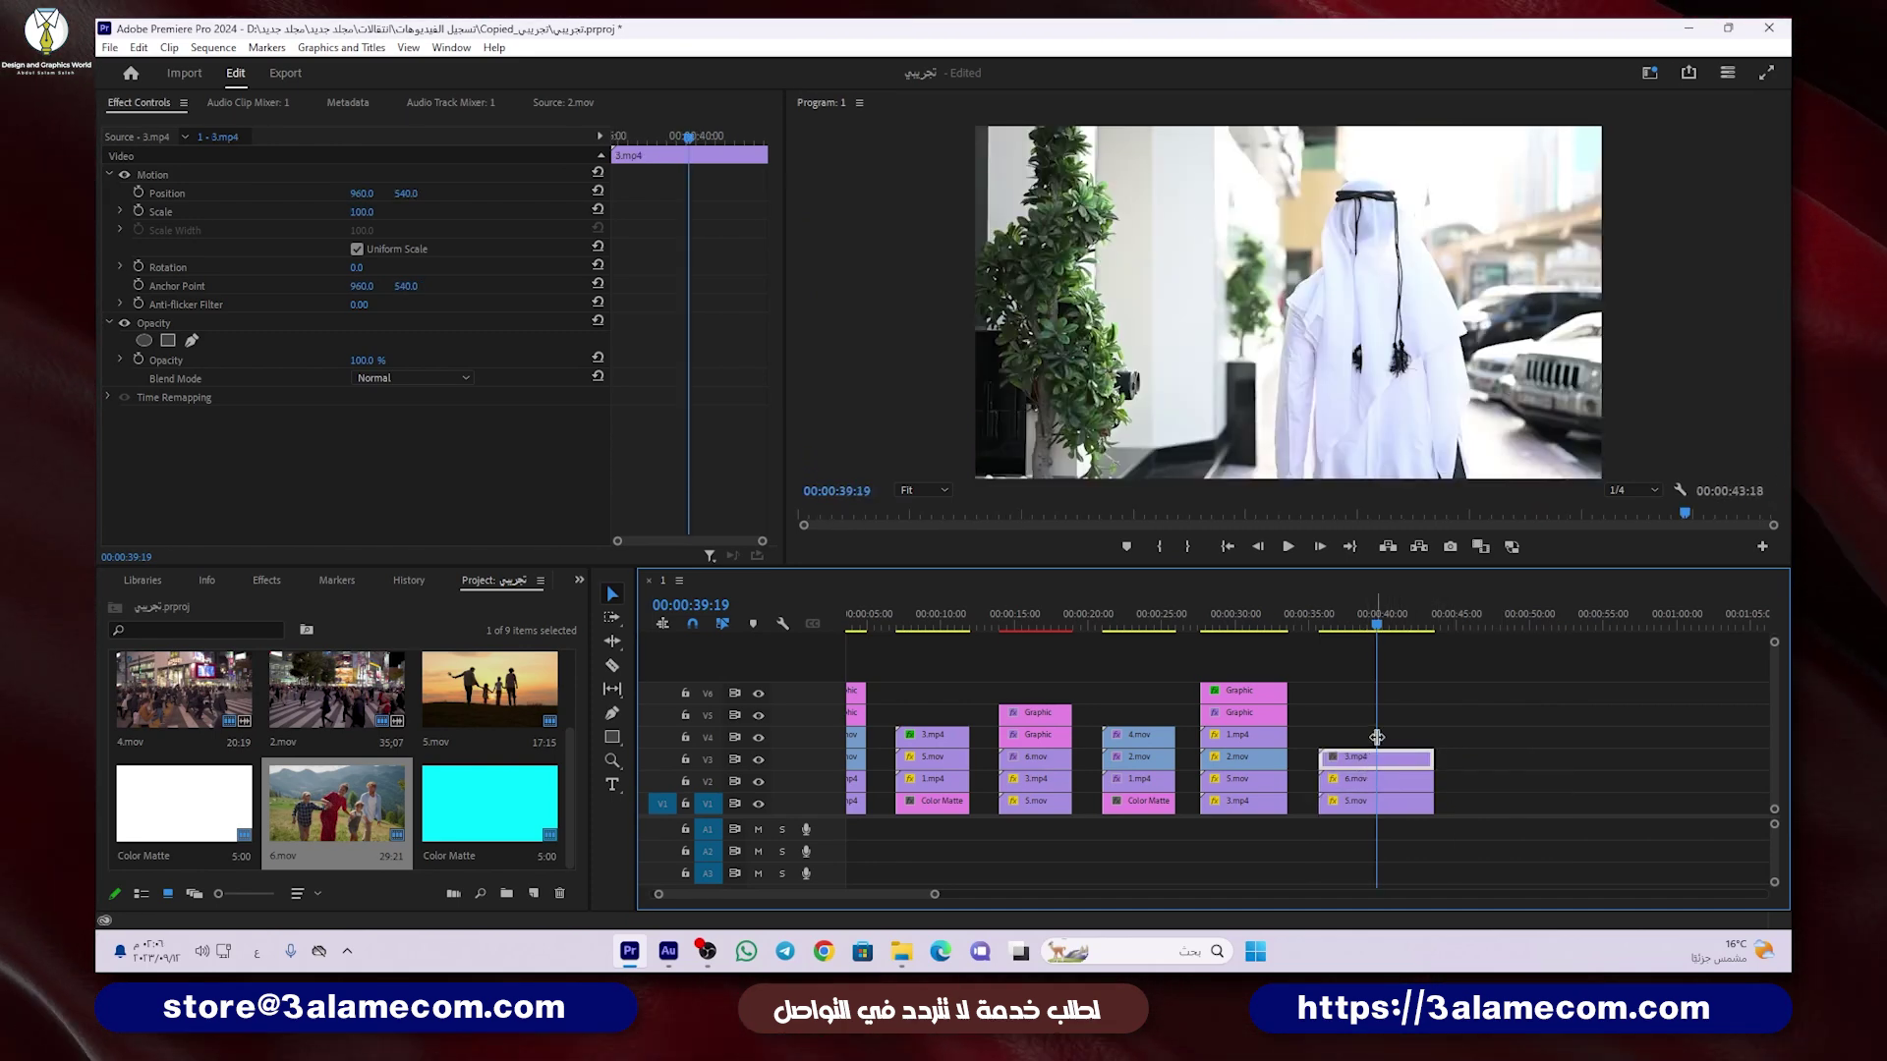
Step: Search the Effects panel for 'CROP' and apply the Crop effect to 3.mp4
click(266, 581)
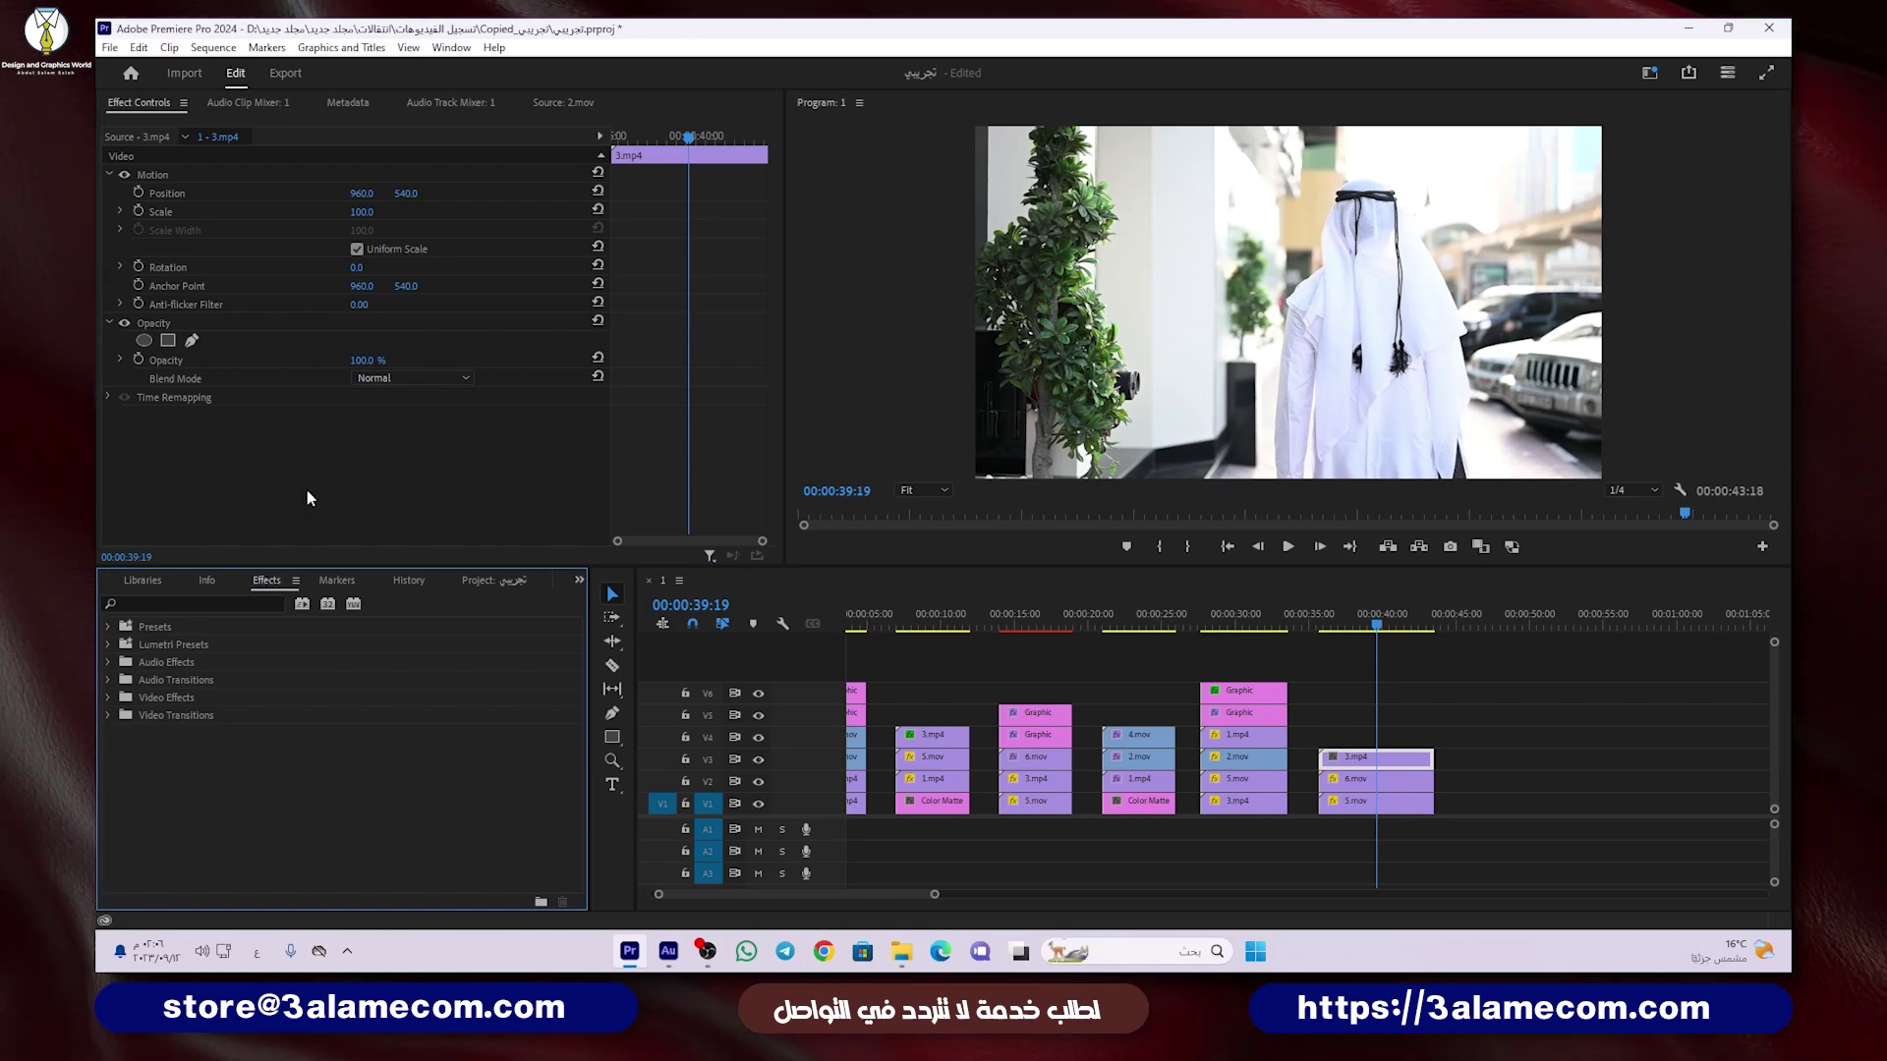
click(451, 48)
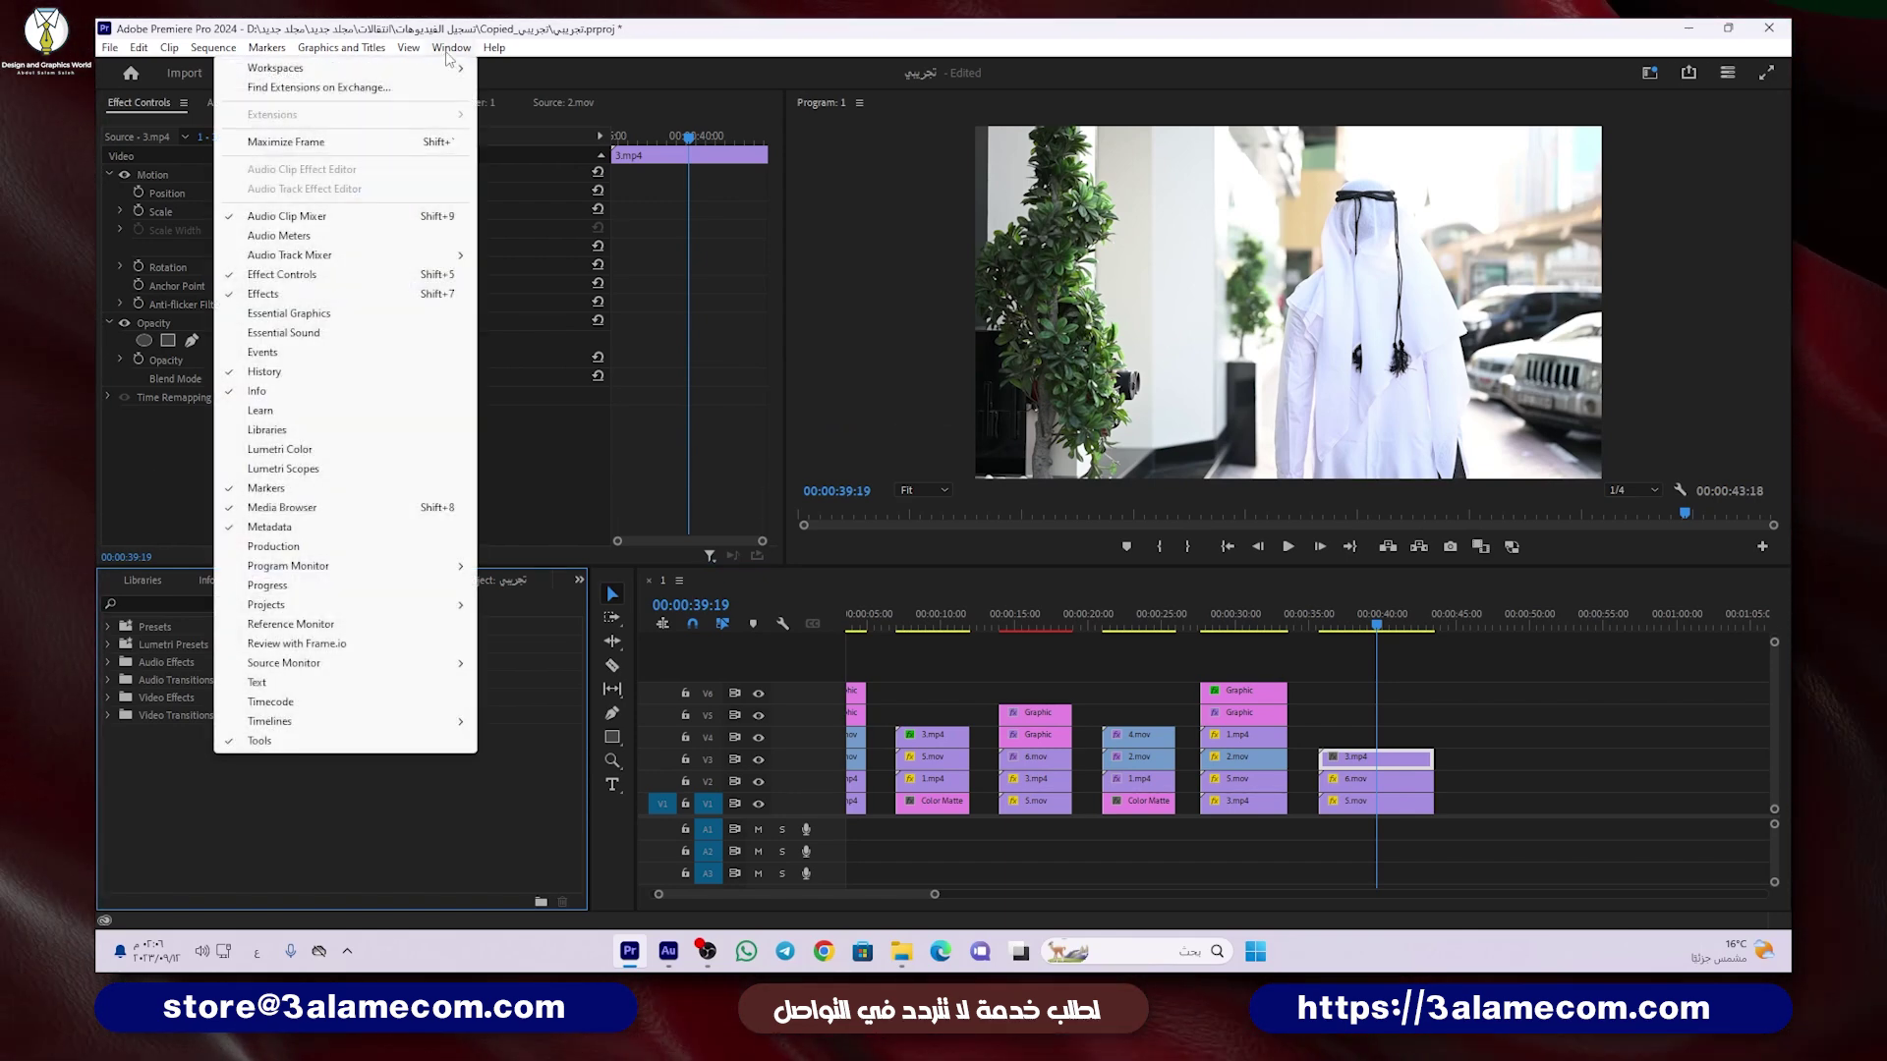
click(252, 296)
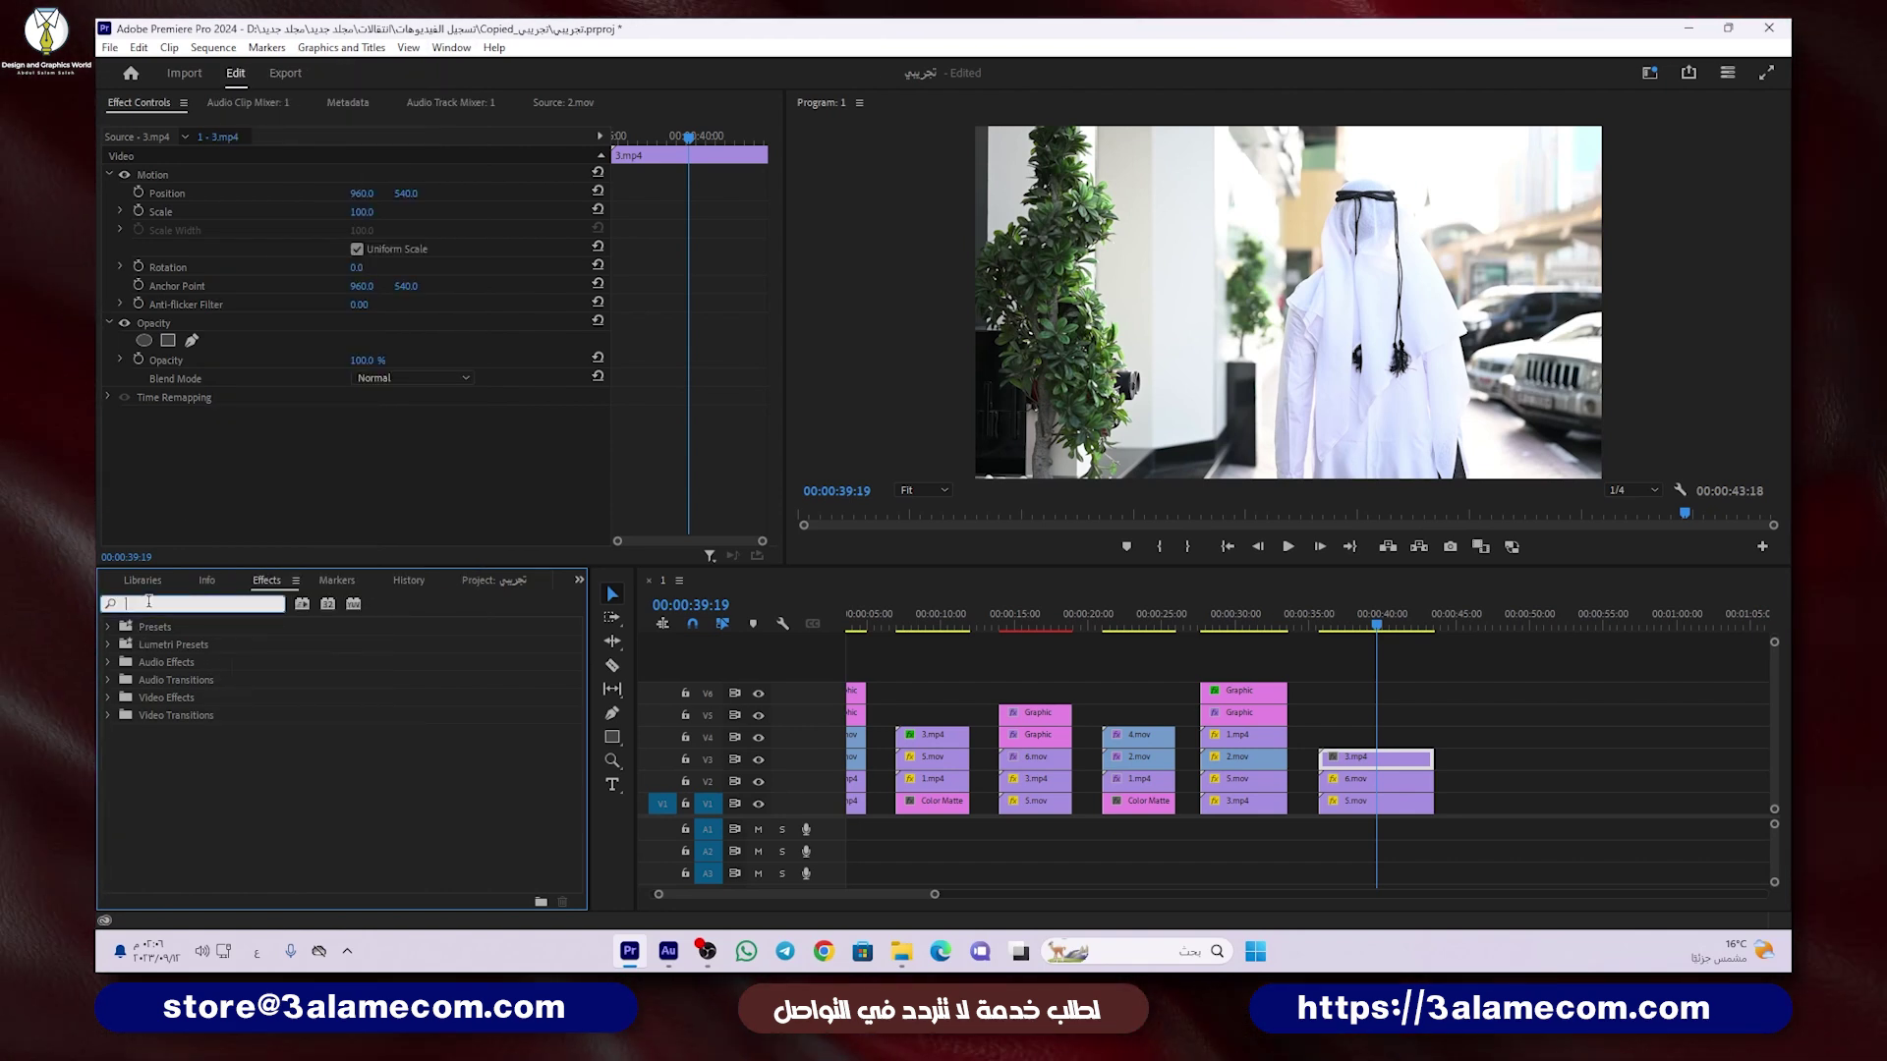
key(alt+shift)
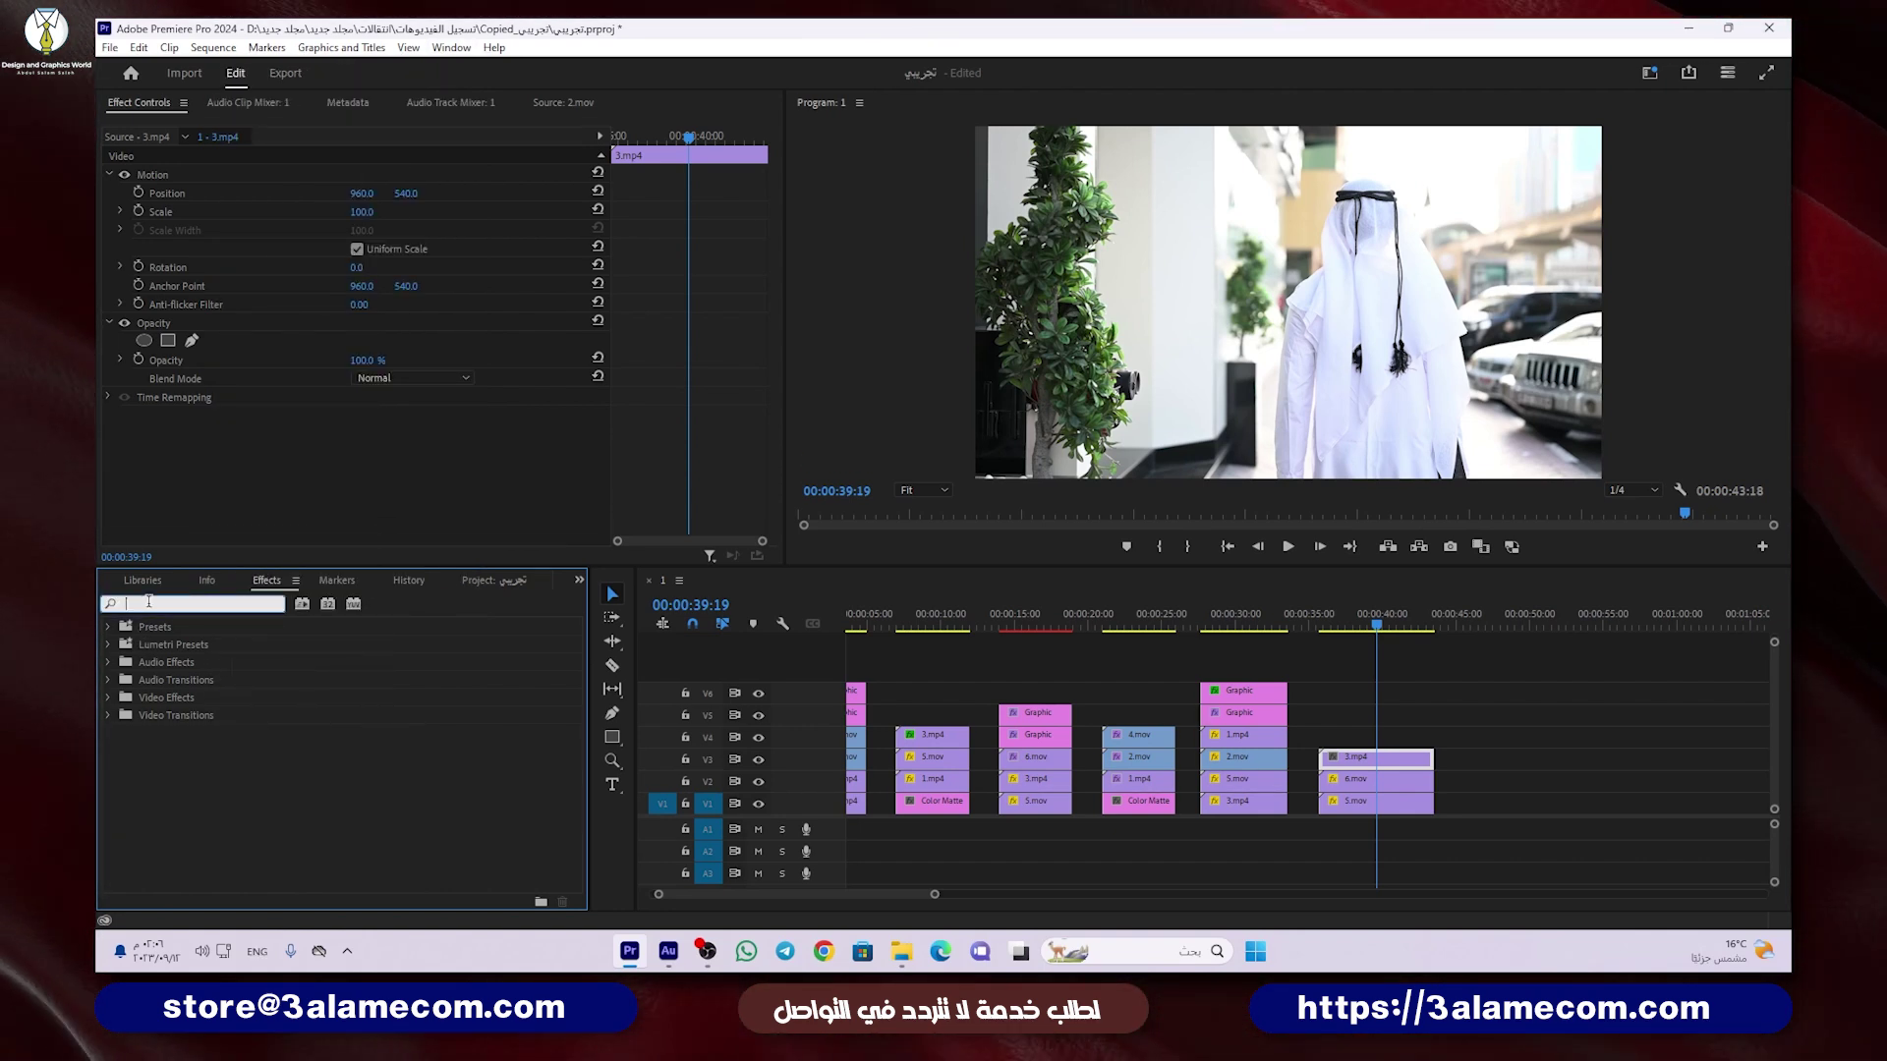
text(CROP)
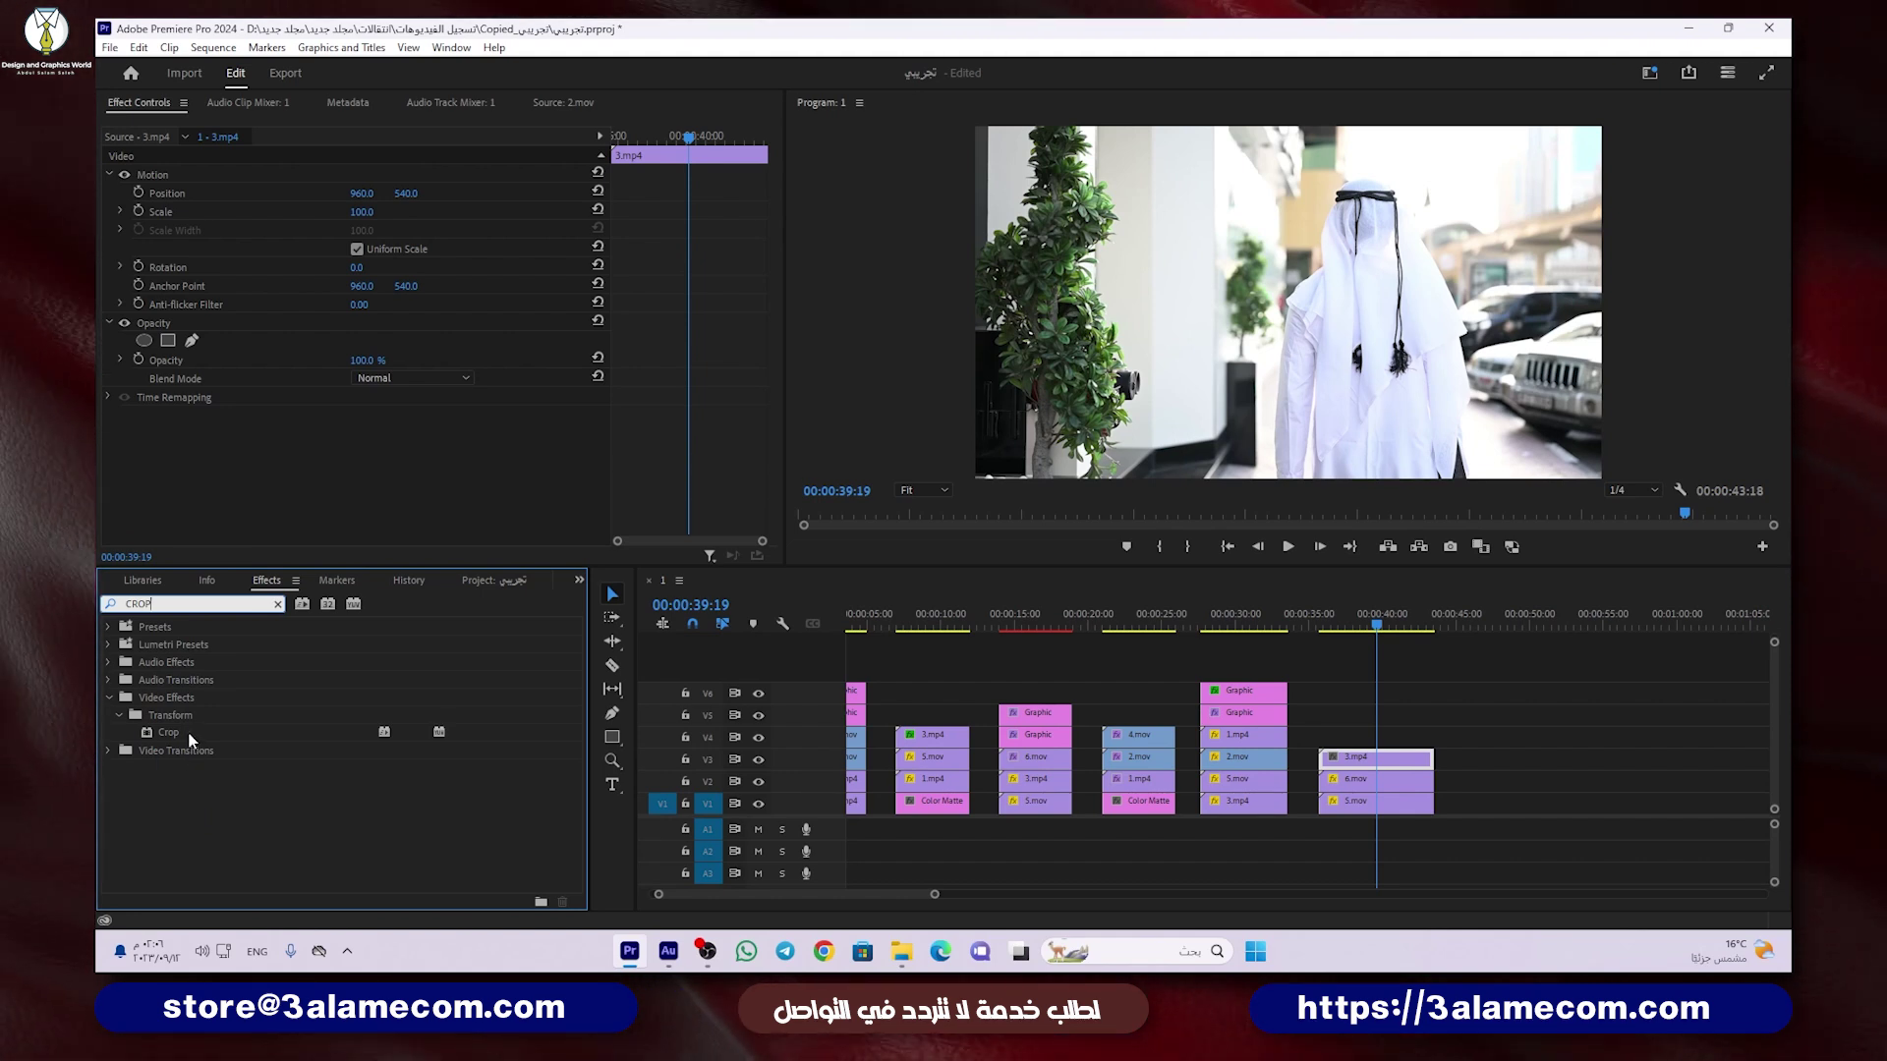
drag(192, 740, 1371, 759)
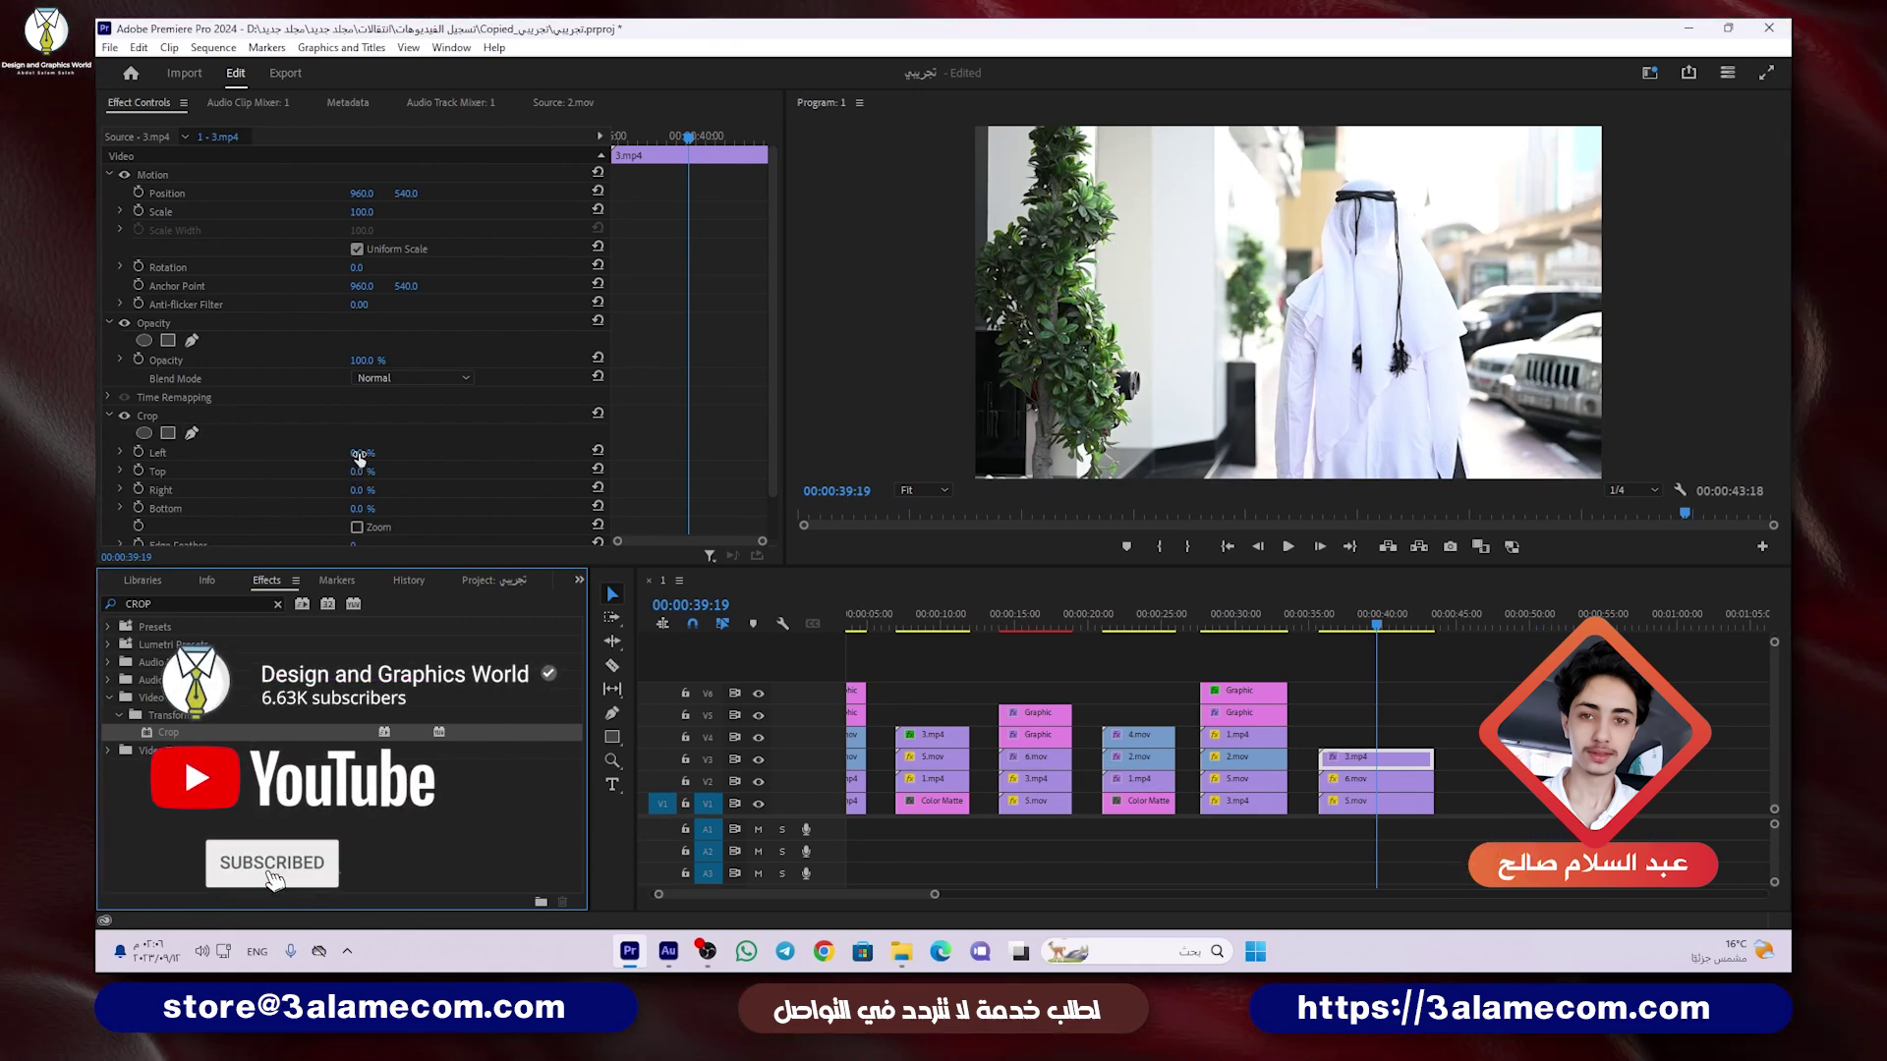
Step: Crop 3.mp4 to a vertical strip, ending at 37.1% left and 12.9% right
mouse_move(360, 457)
mouse_down()
mouse_move(433, 457)
mouse_move(295, 453)
mouse_move(422, 471)
mouse_move(295, 471)
mouse_move(372, 507)
mouse_move(324, 507)
mouse_up()
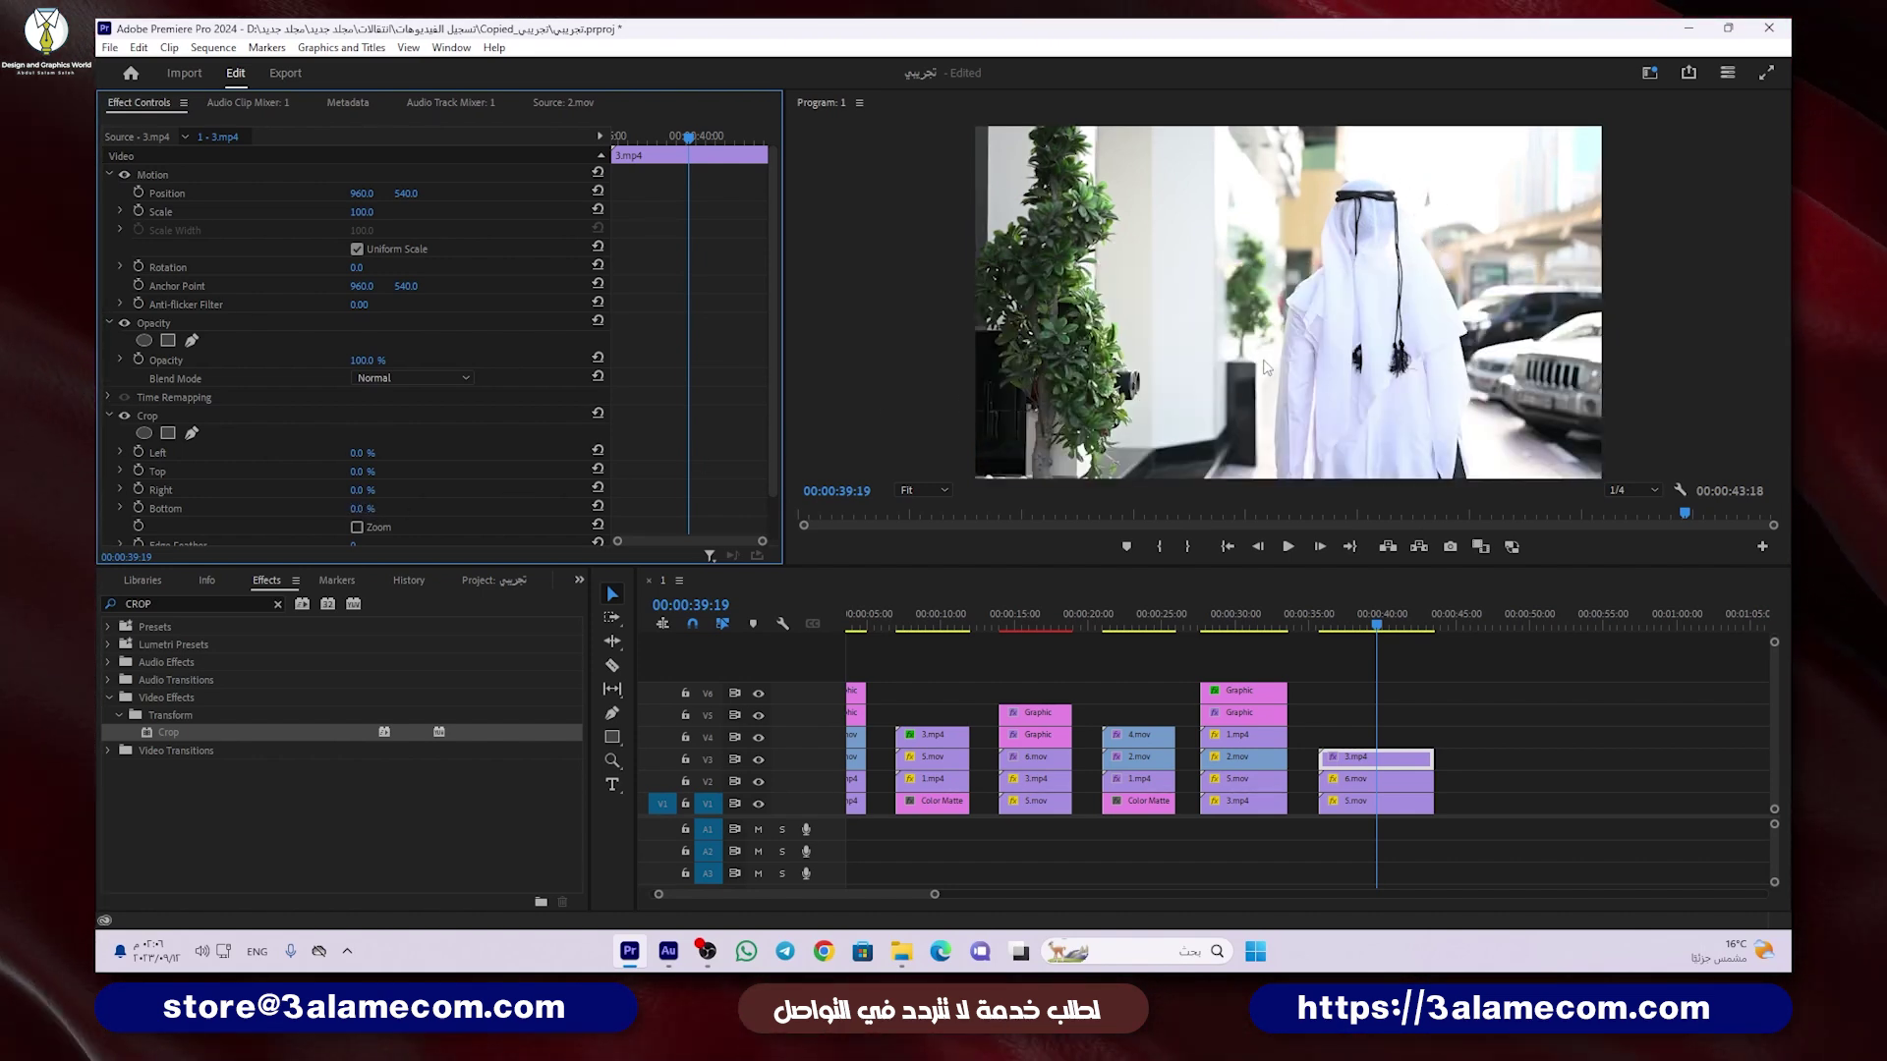
click(358, 454)
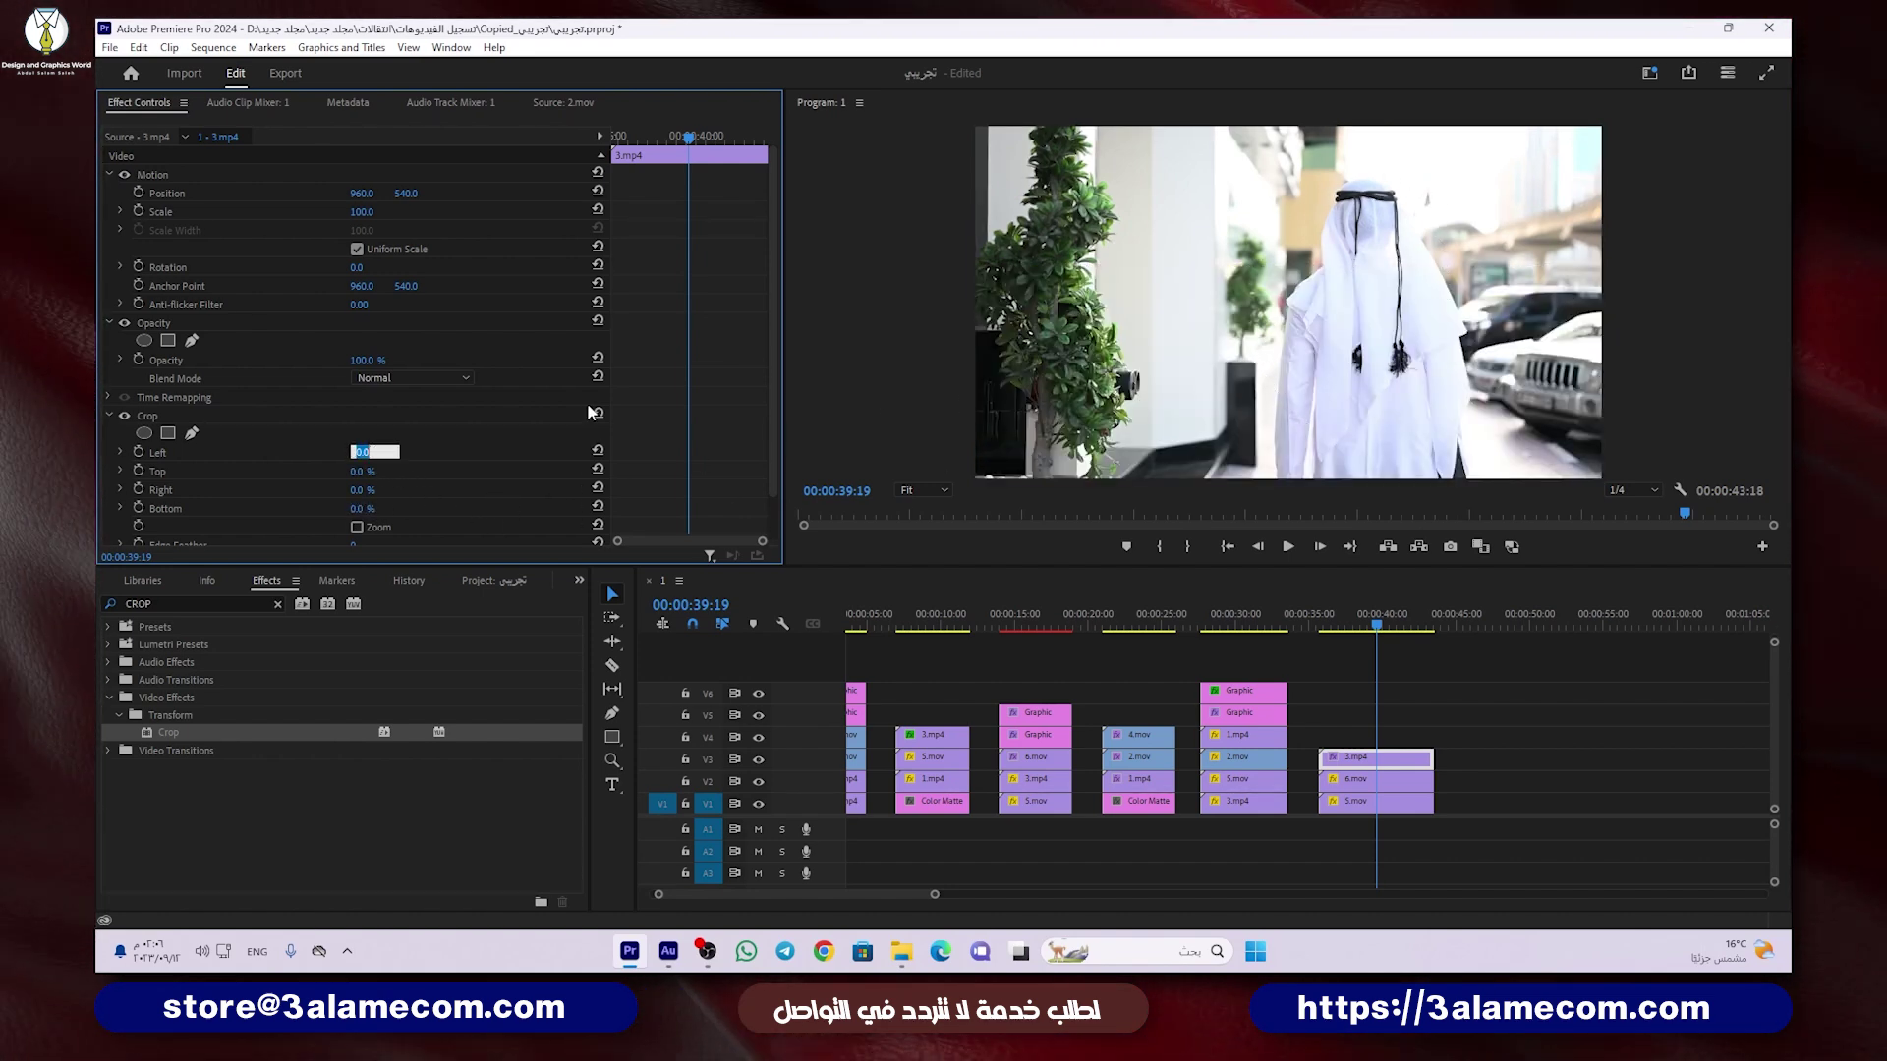
text(50)
key(Return)
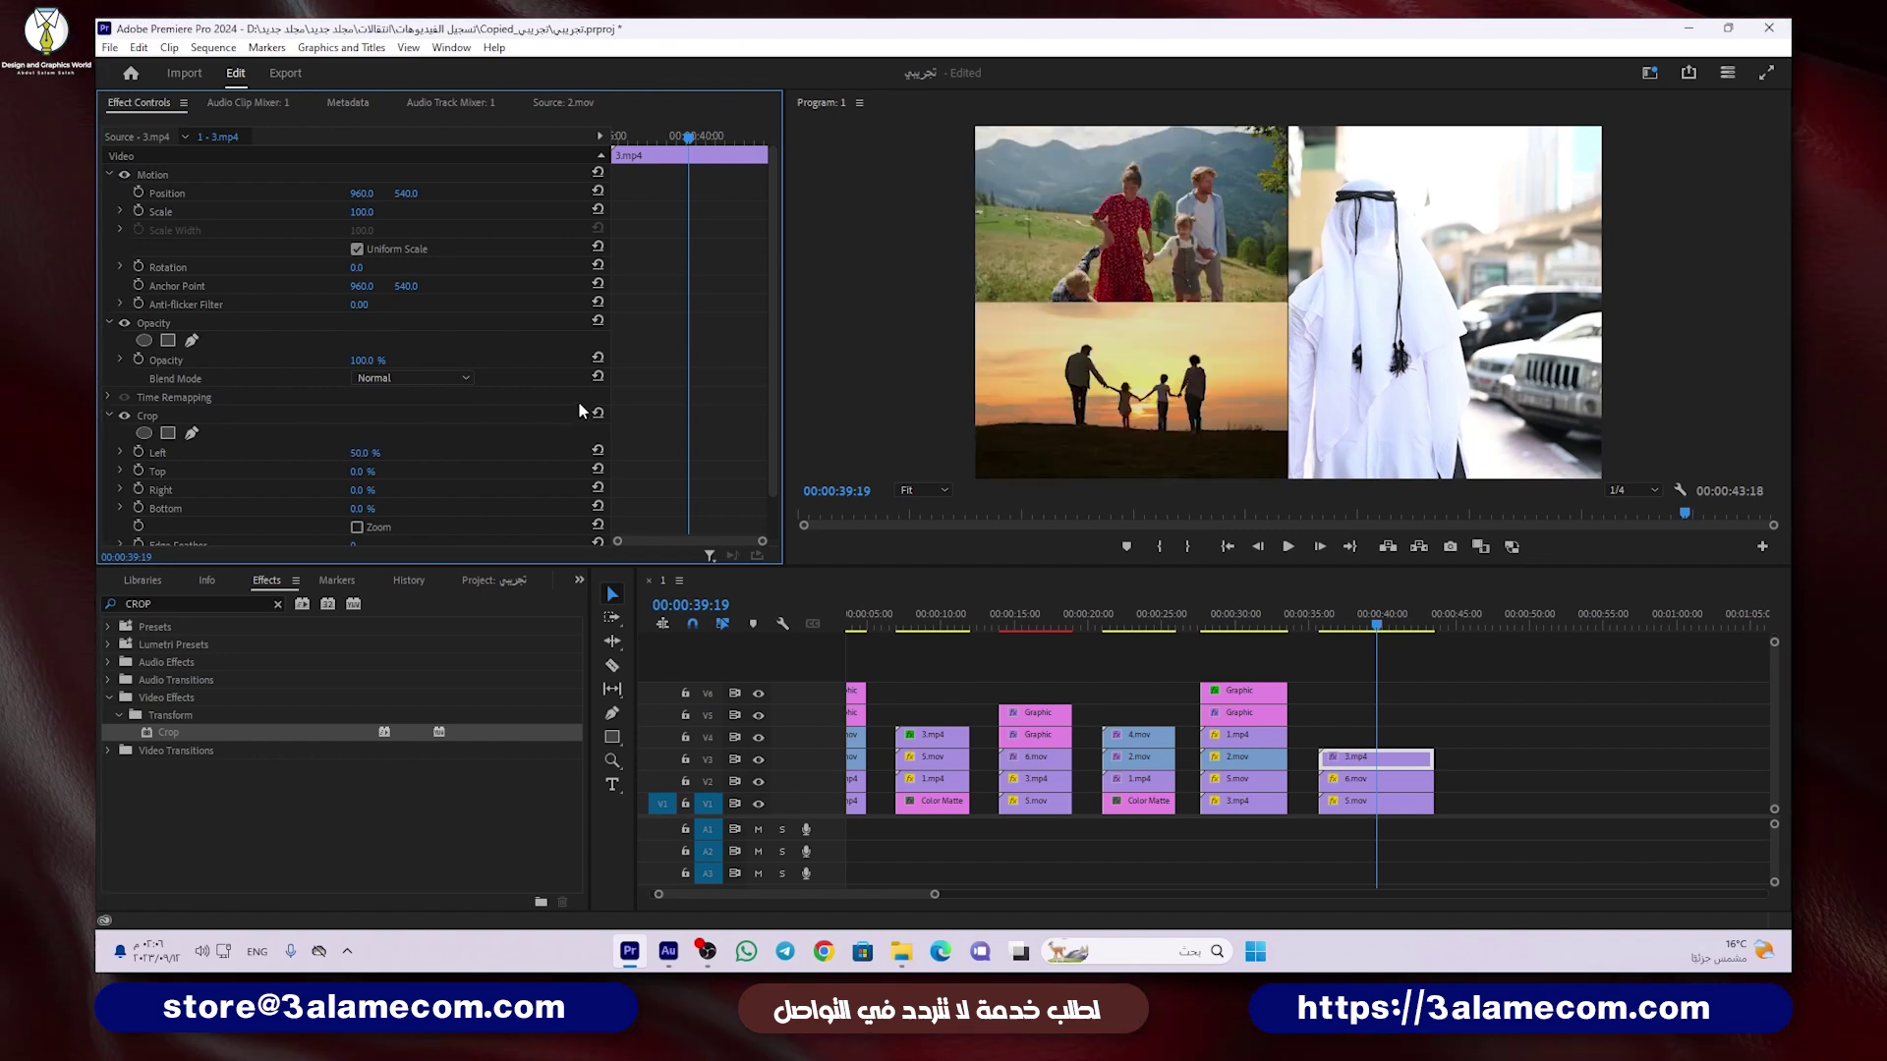
click(161, 415)
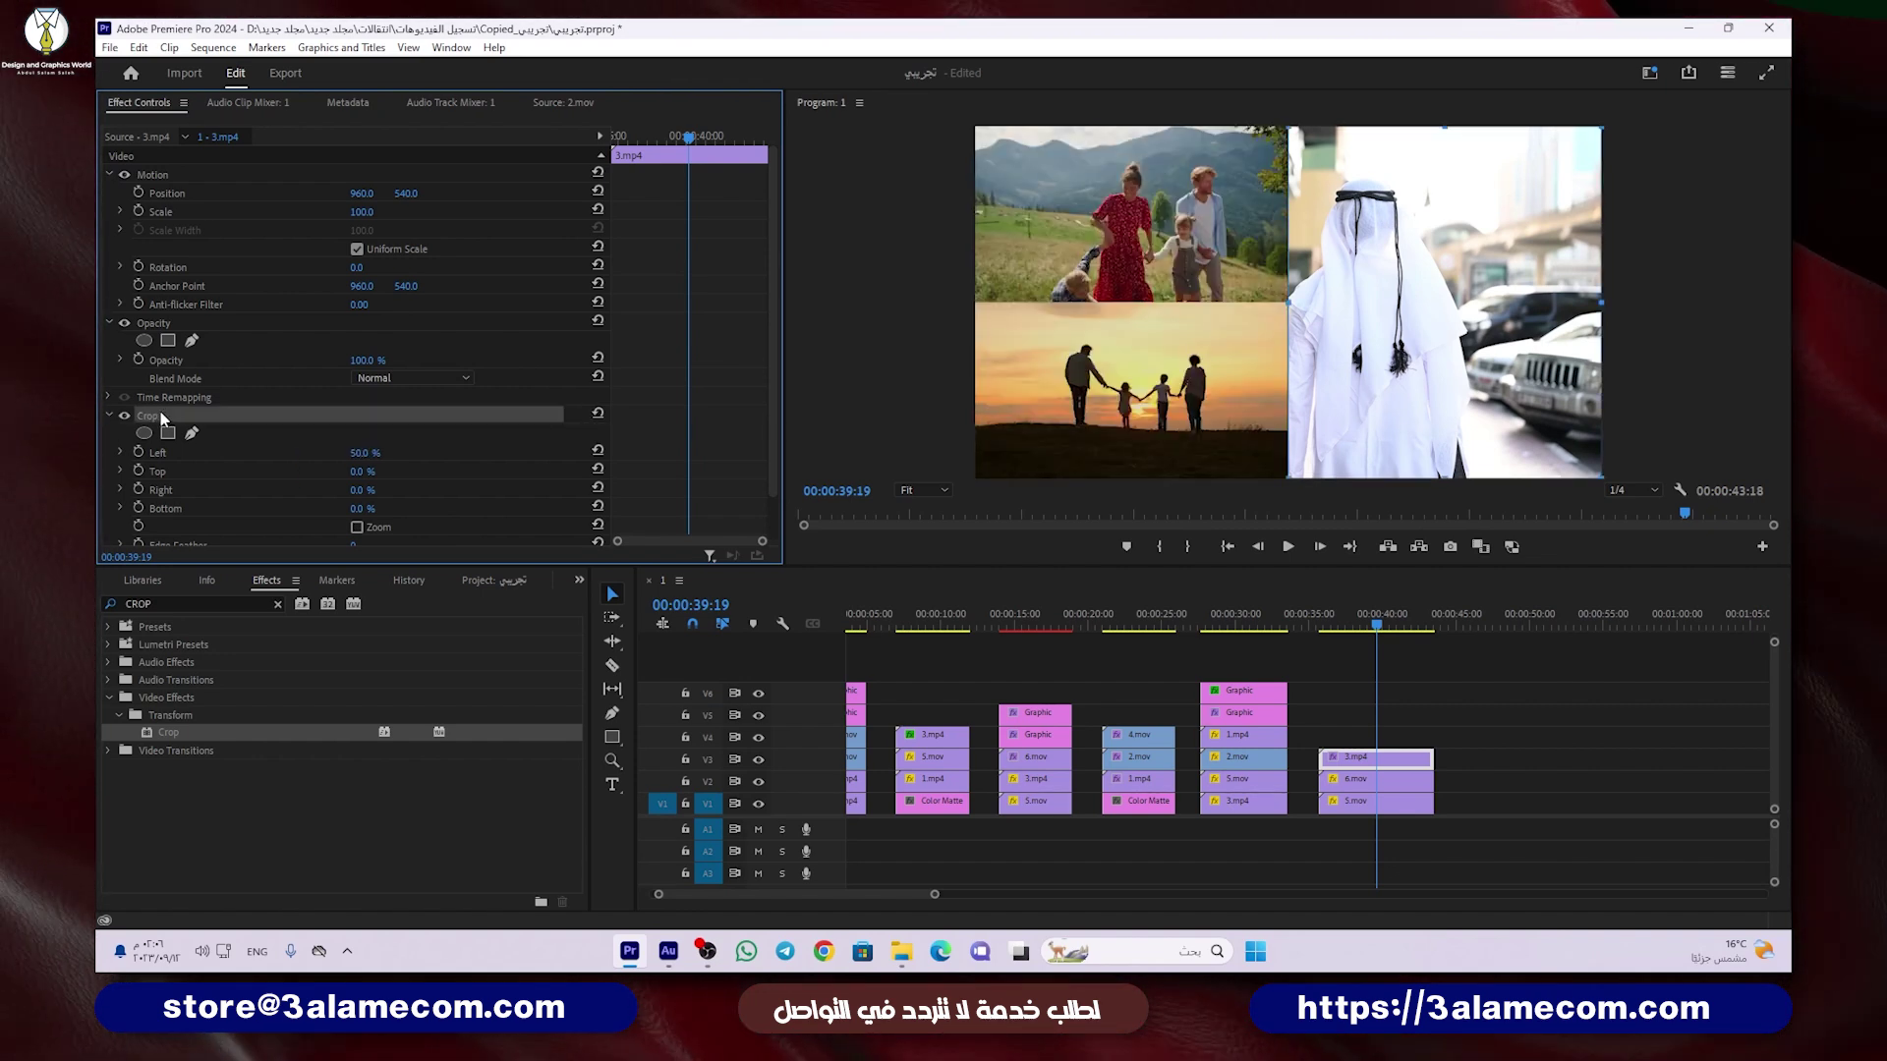
mouse_move(1395, 236)
mouse_down()
mouse_move(1074, 242)
mouse_move(1300, 234)
mouse_up()
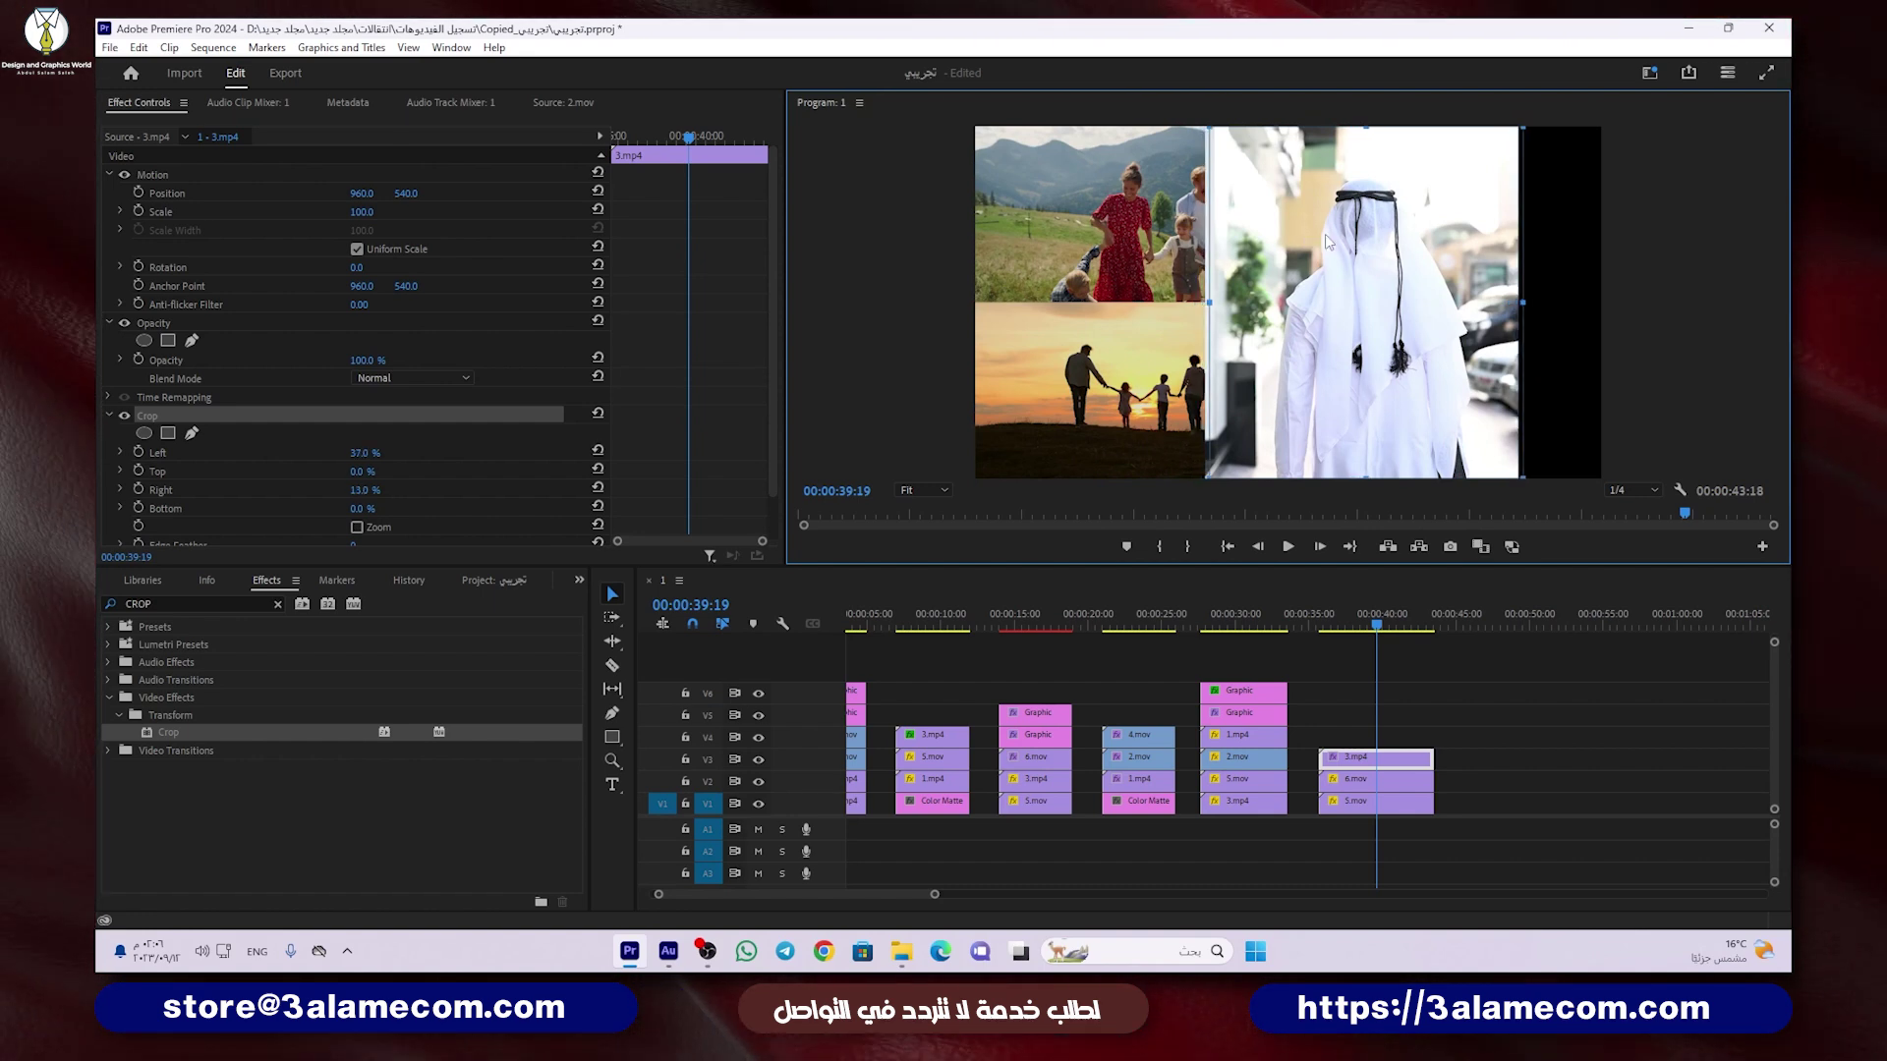
mouse_move(1300, 234)
mouse_down()
mouse_move(1364, 242)
mouse_move(1314, 248)
mouse_move(1337, 237)
mouse_up()
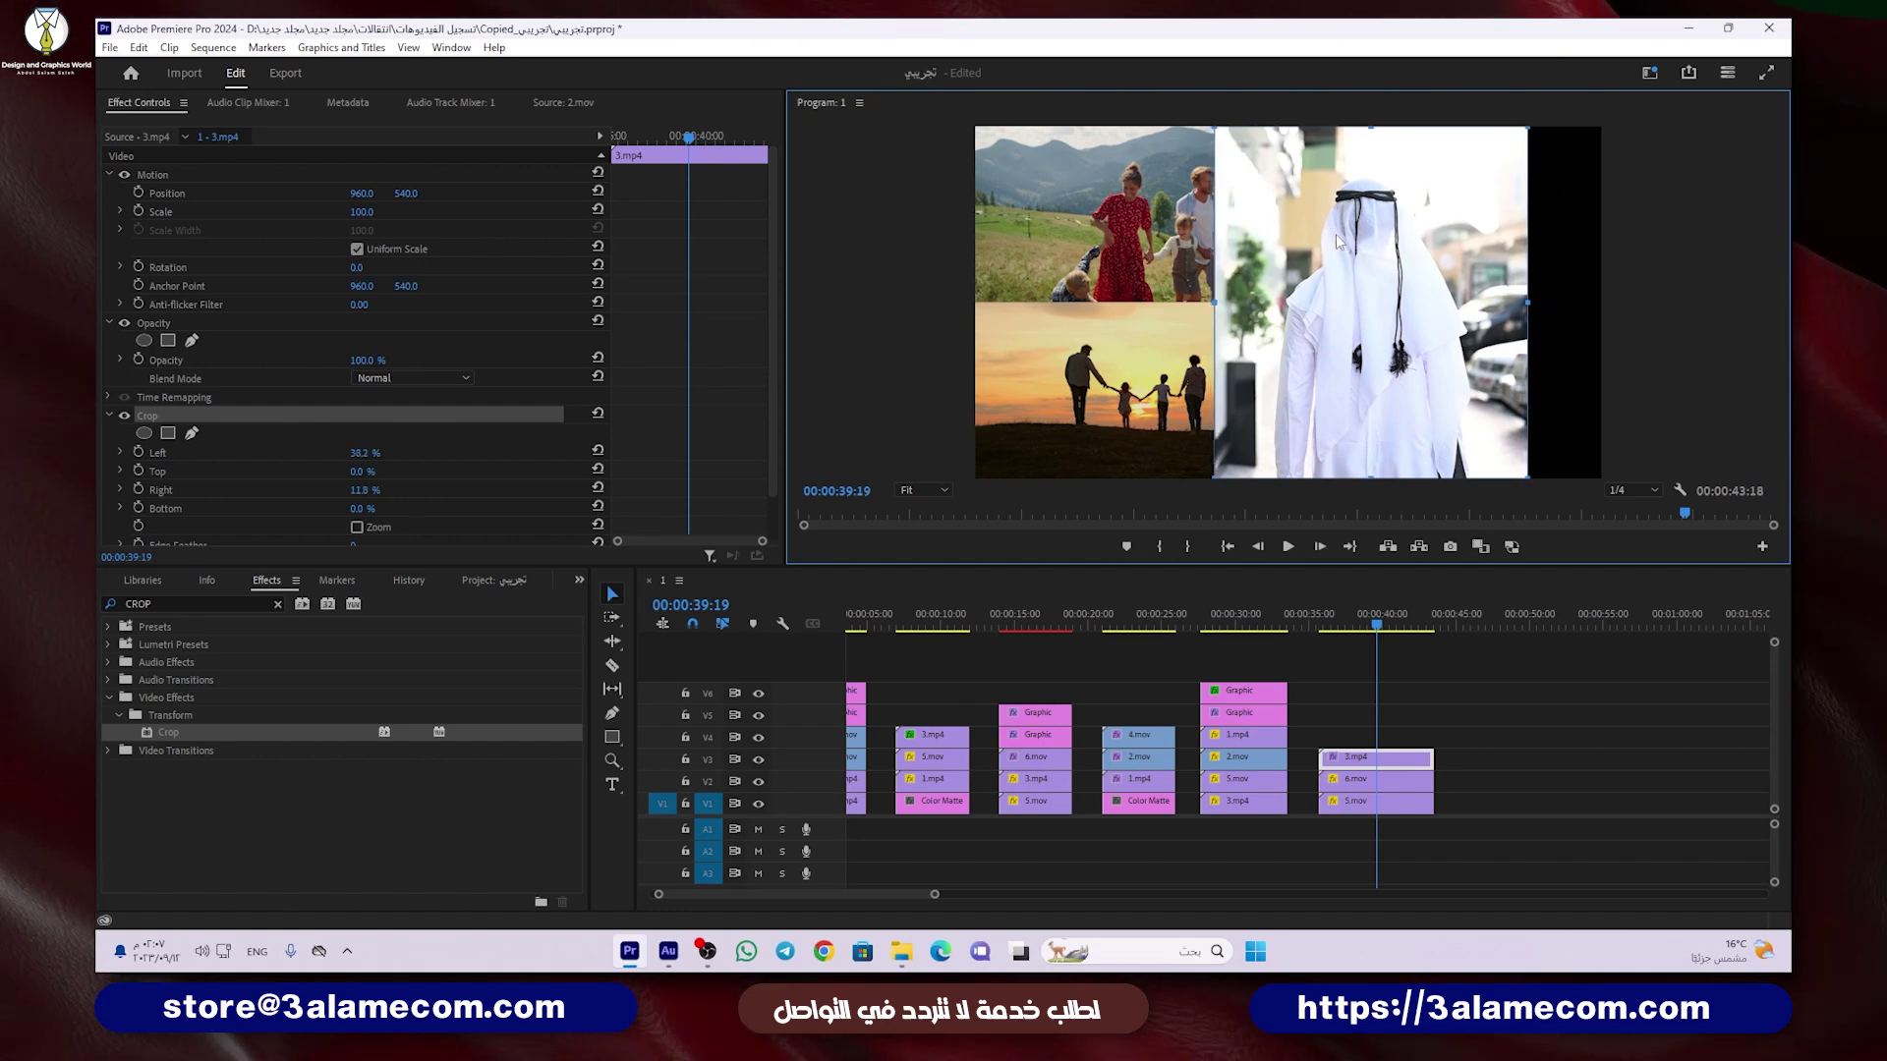
click(162, 418)
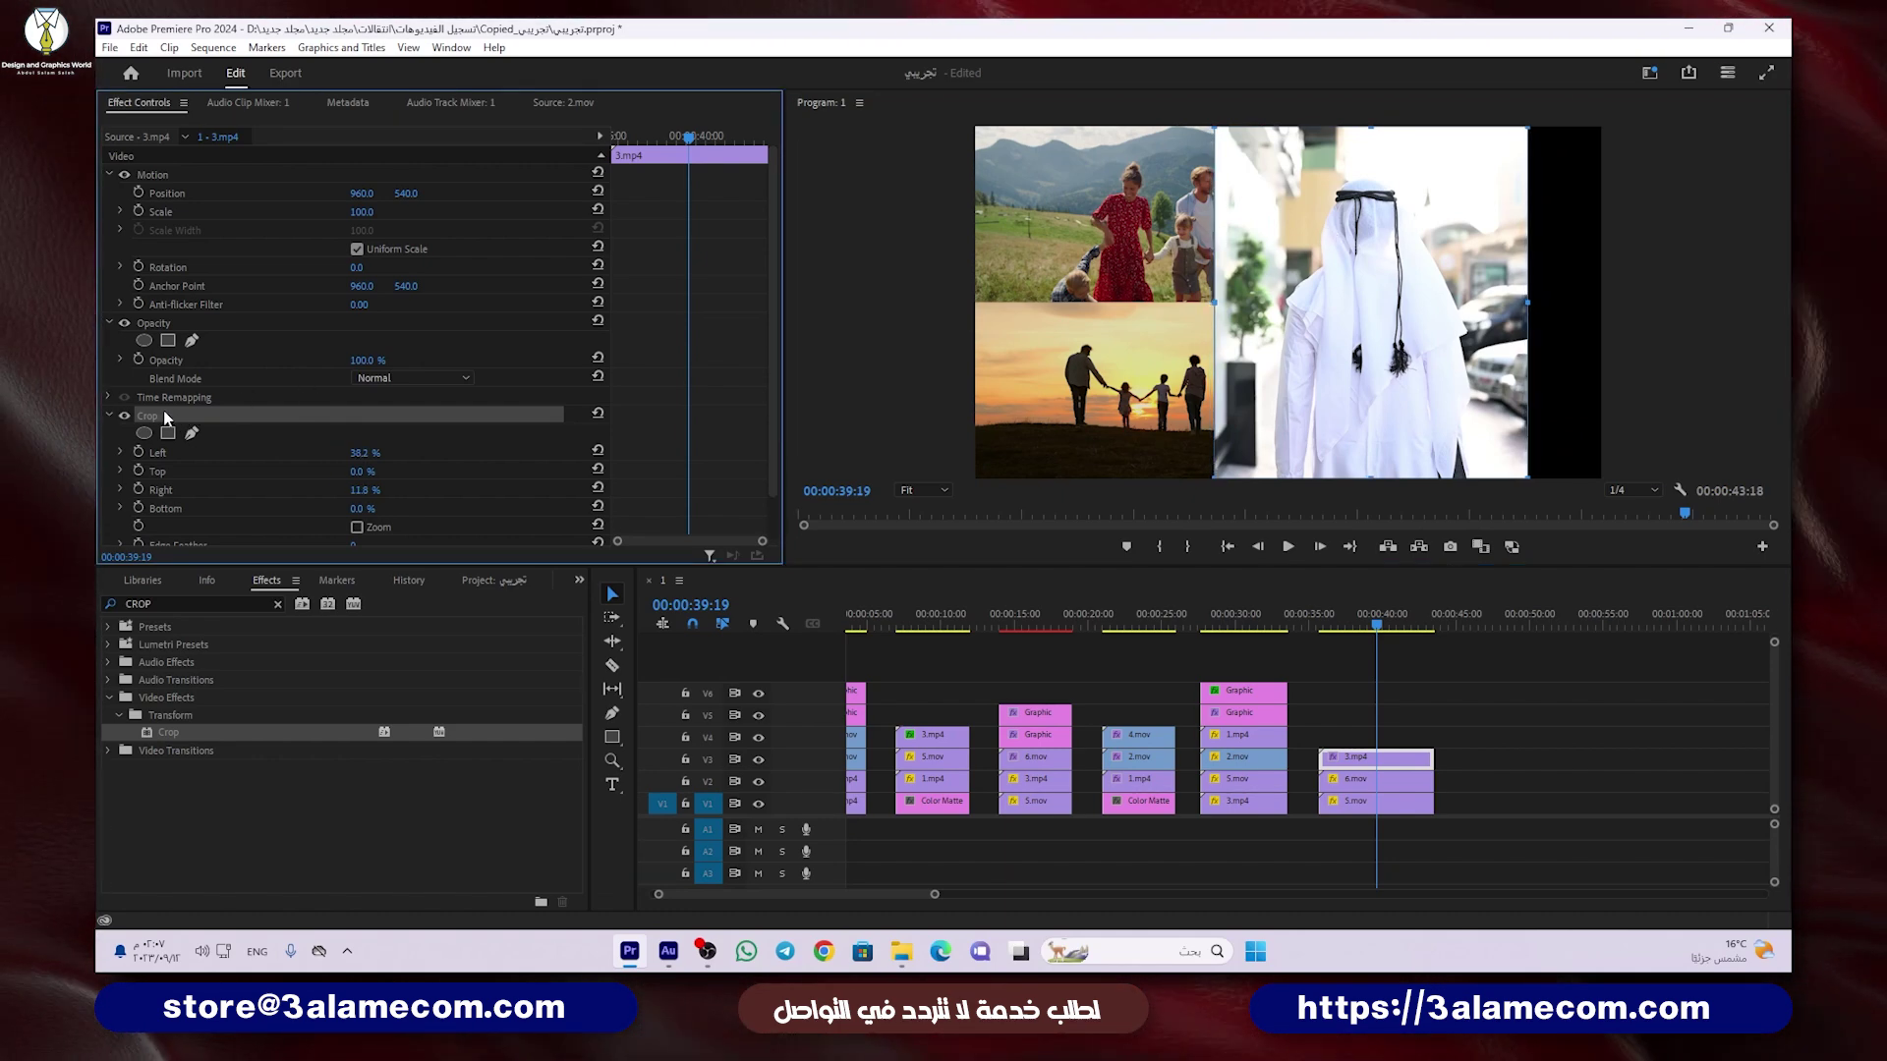
drag(1311, 246, 1290, 260)
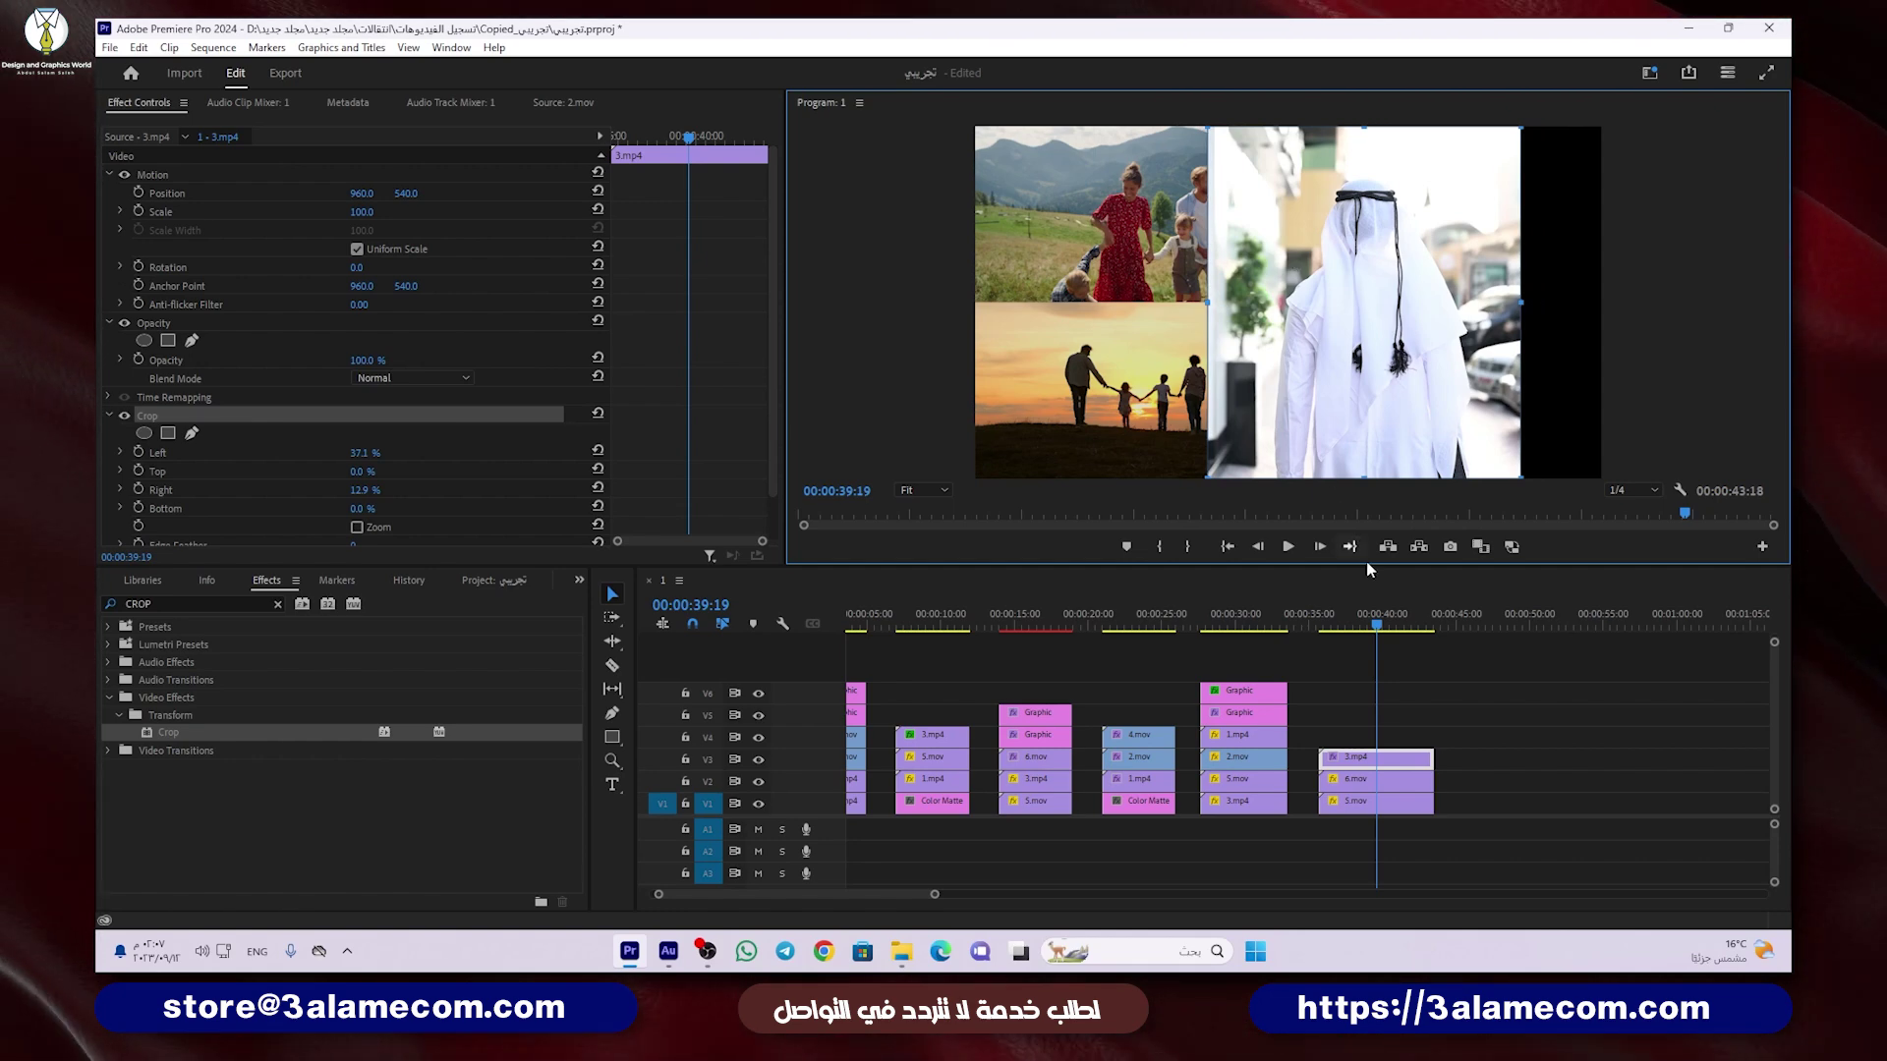
Step: Move the cropped 3.mp4 right to position 1206.4 so it fills the right side
click(1411, 735)
click(1374, 762)
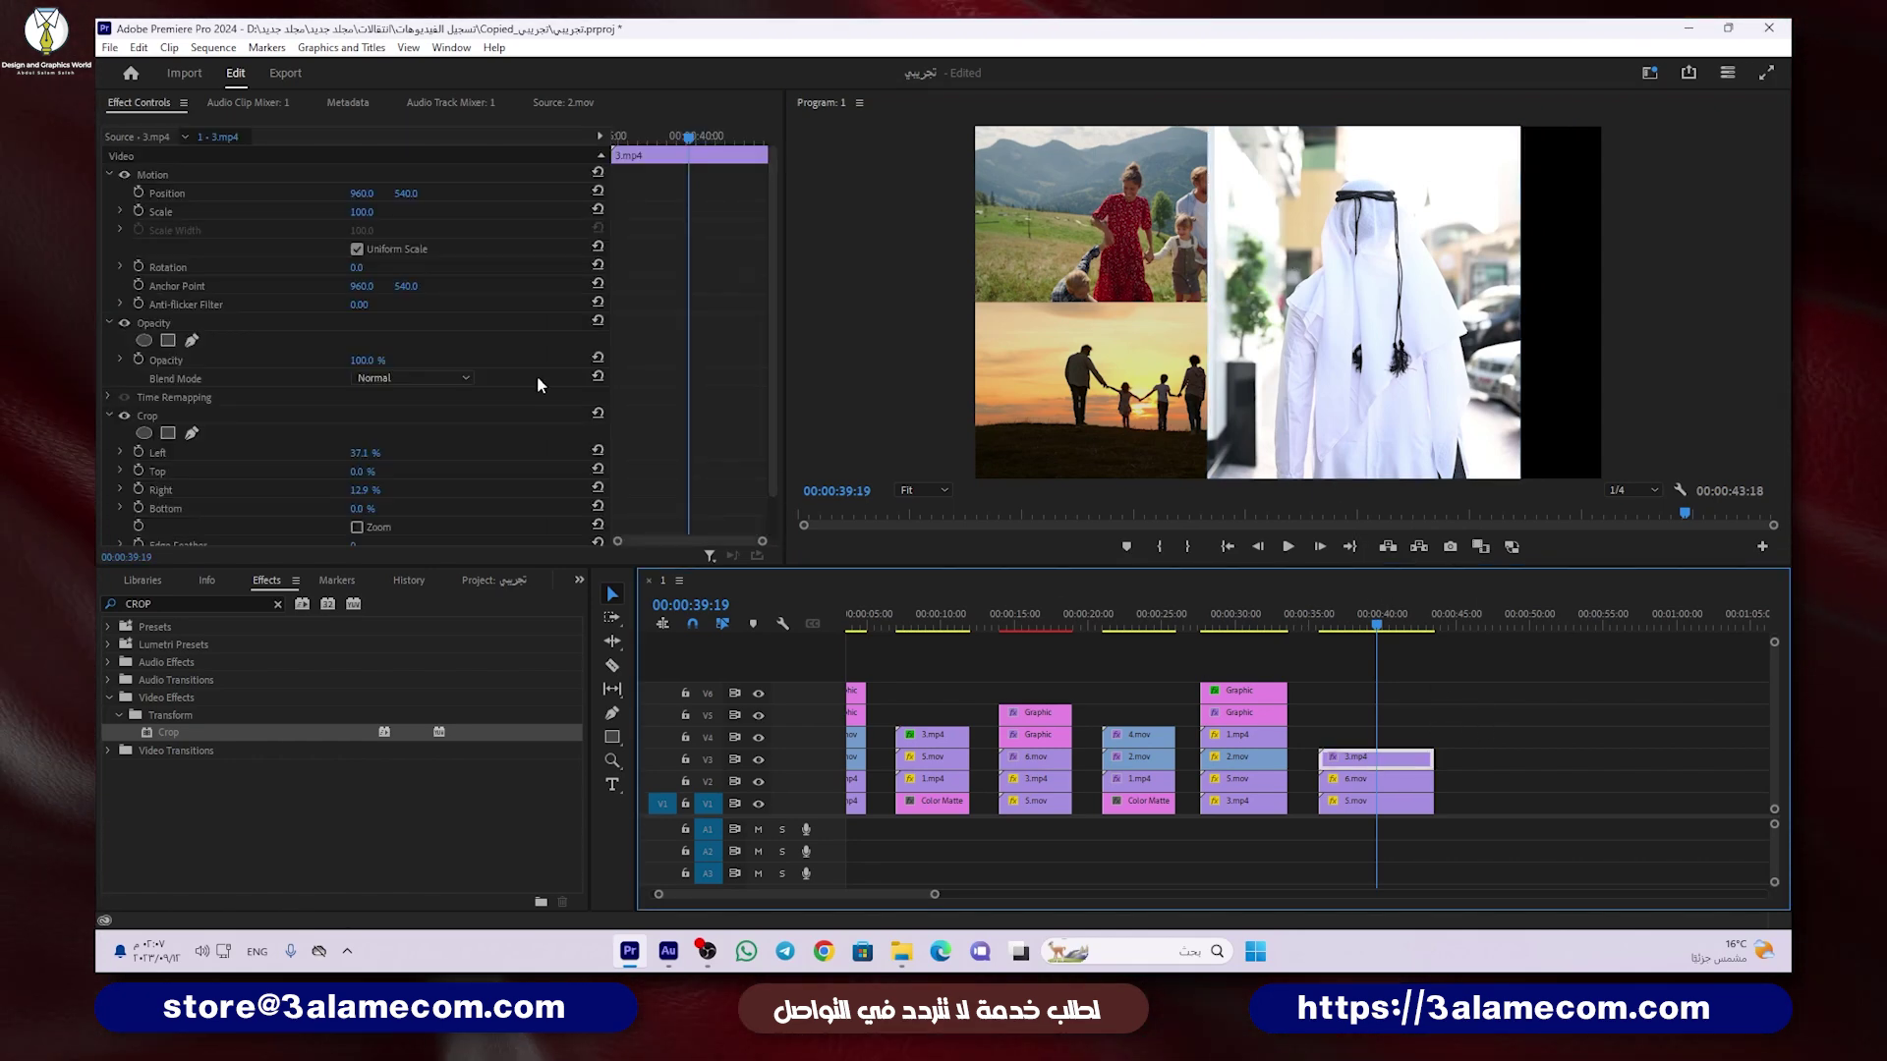
click(186, 174)
drag(1306, 186, 1387, 186)
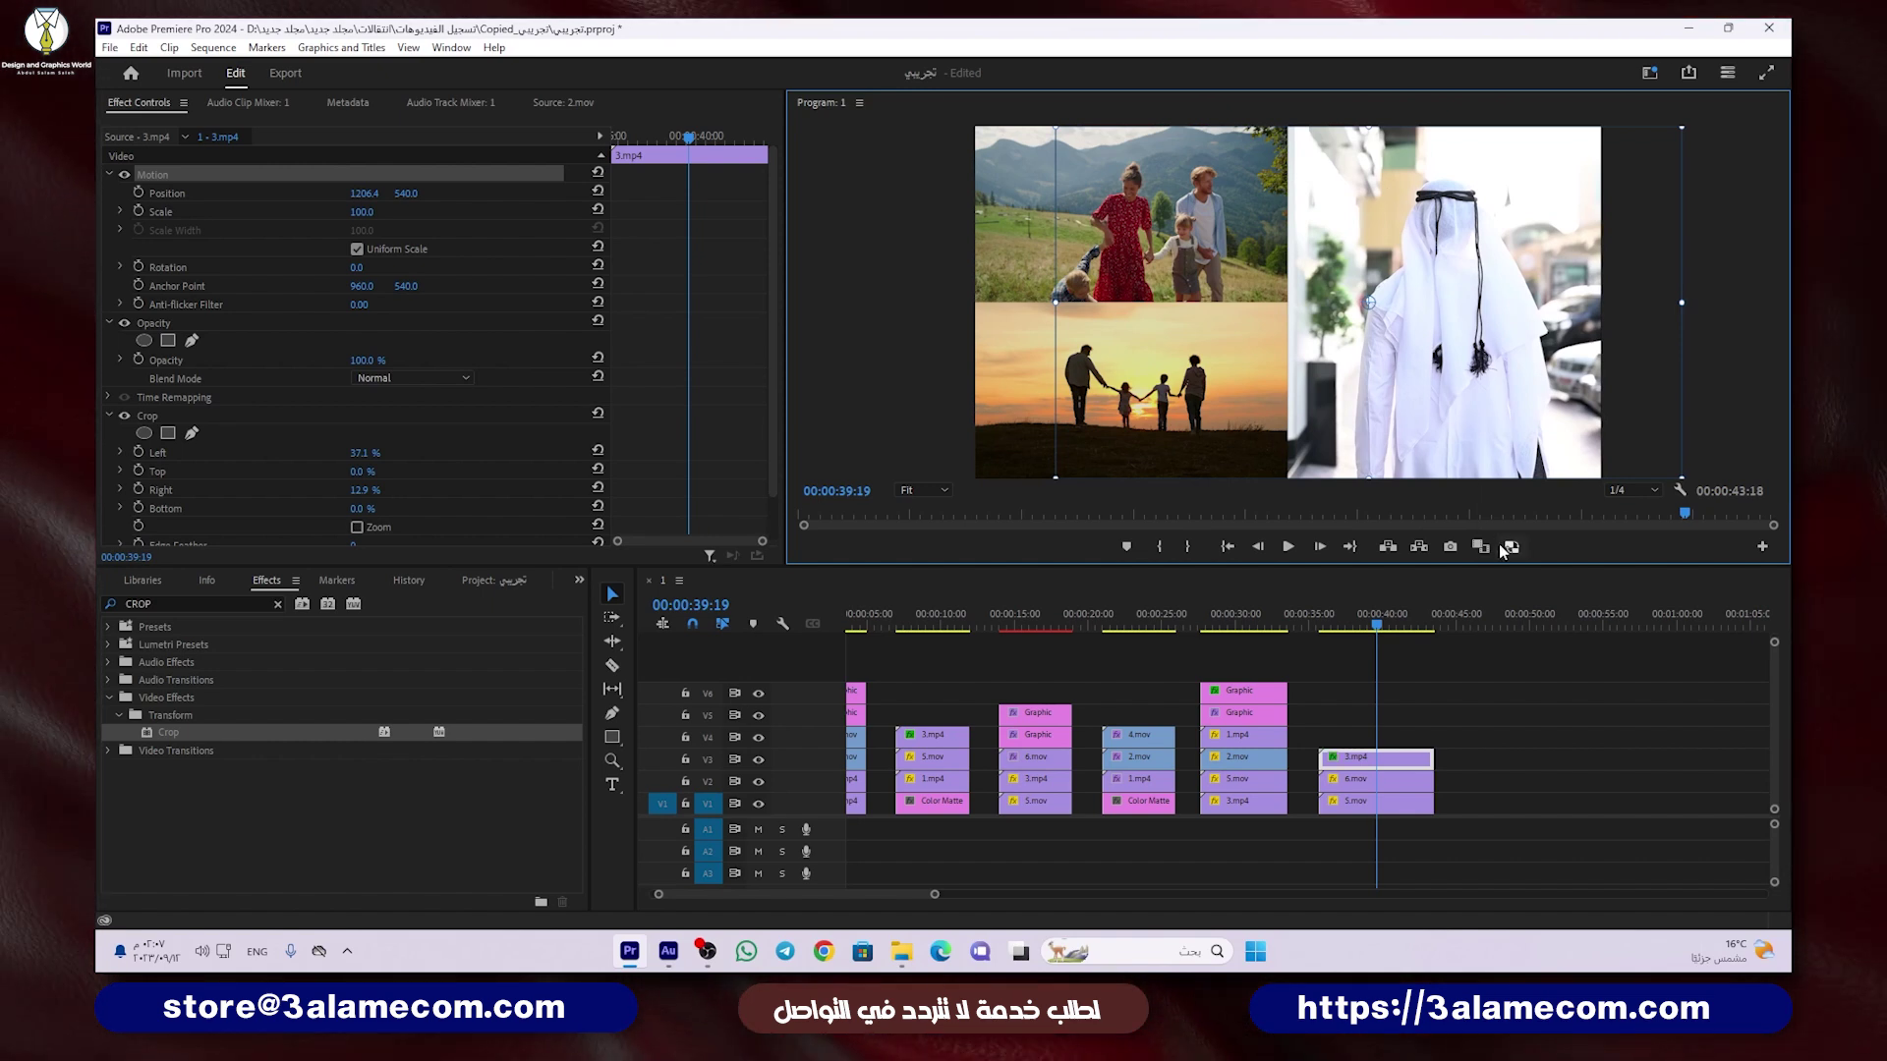
Step: Draw a white Pen-tool line as a Graphic on V4, aligned with the layout clips
click(1508, 685)
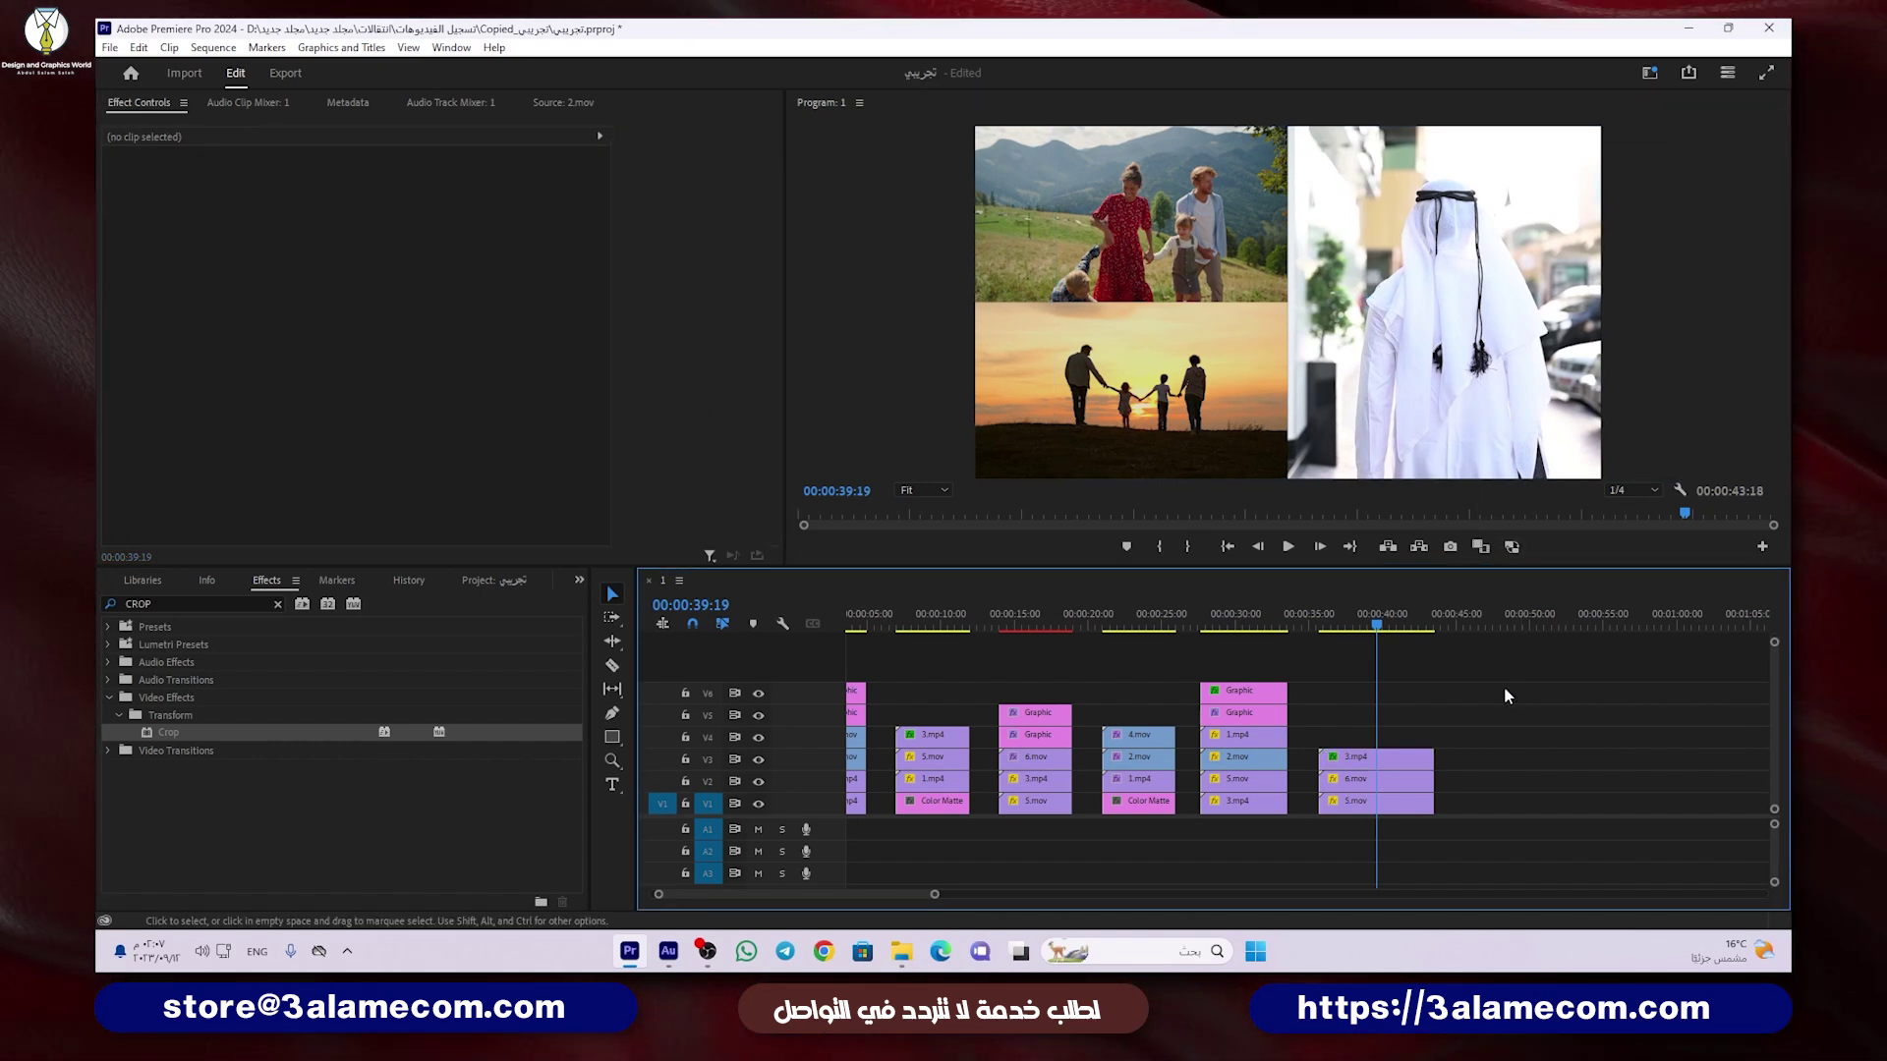
click(611, 717)
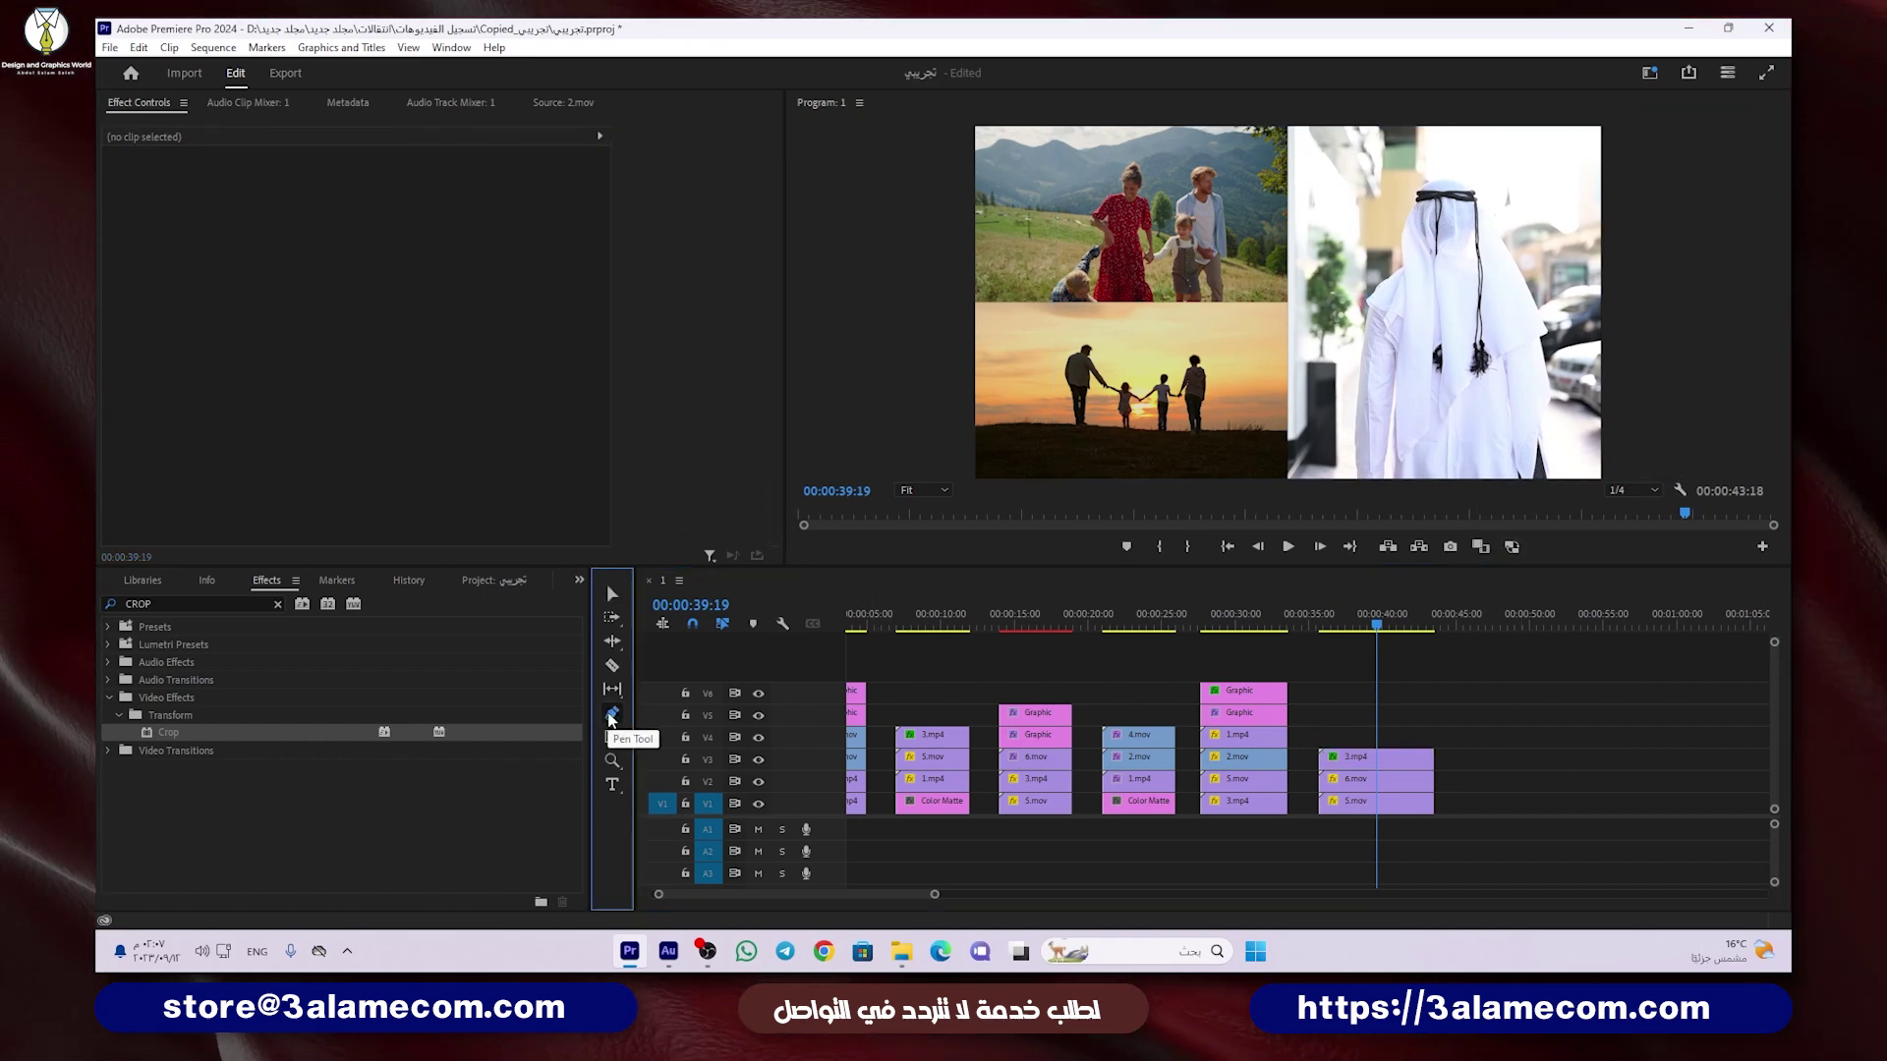
click(1287, 134)
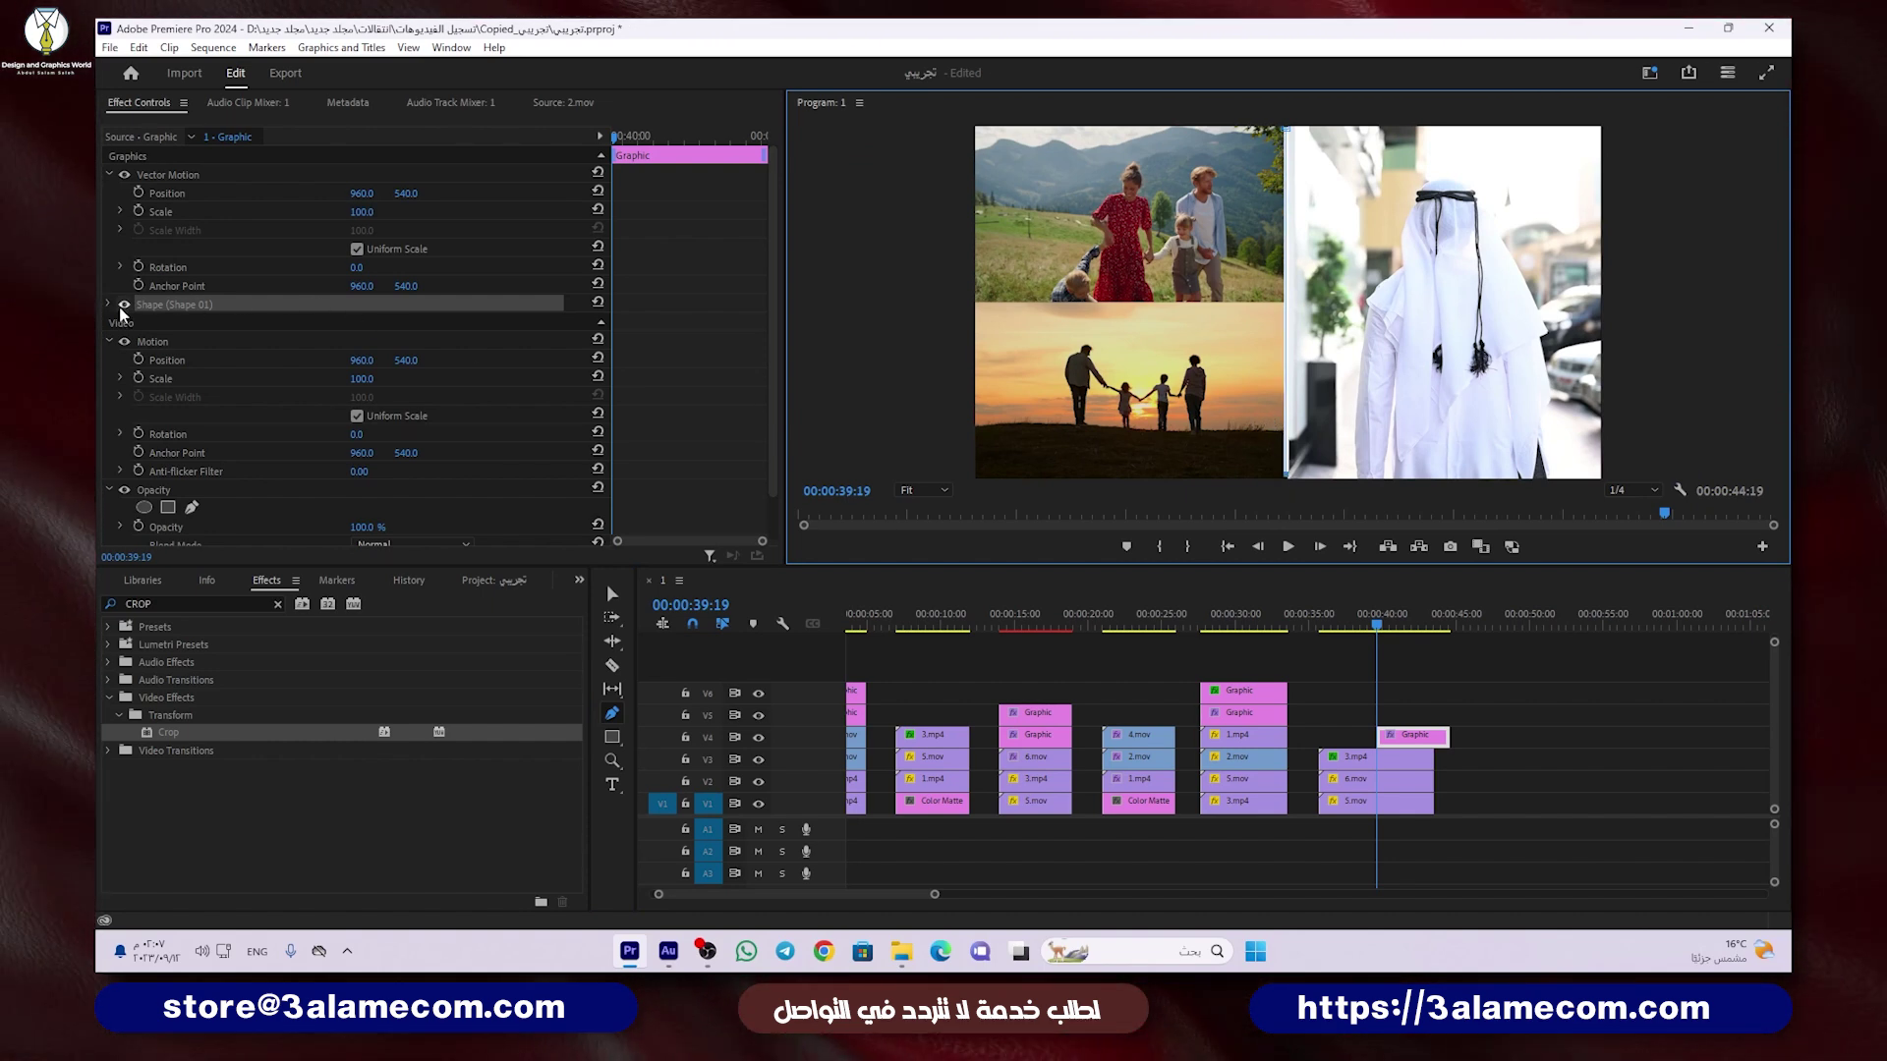
click(109, 305)
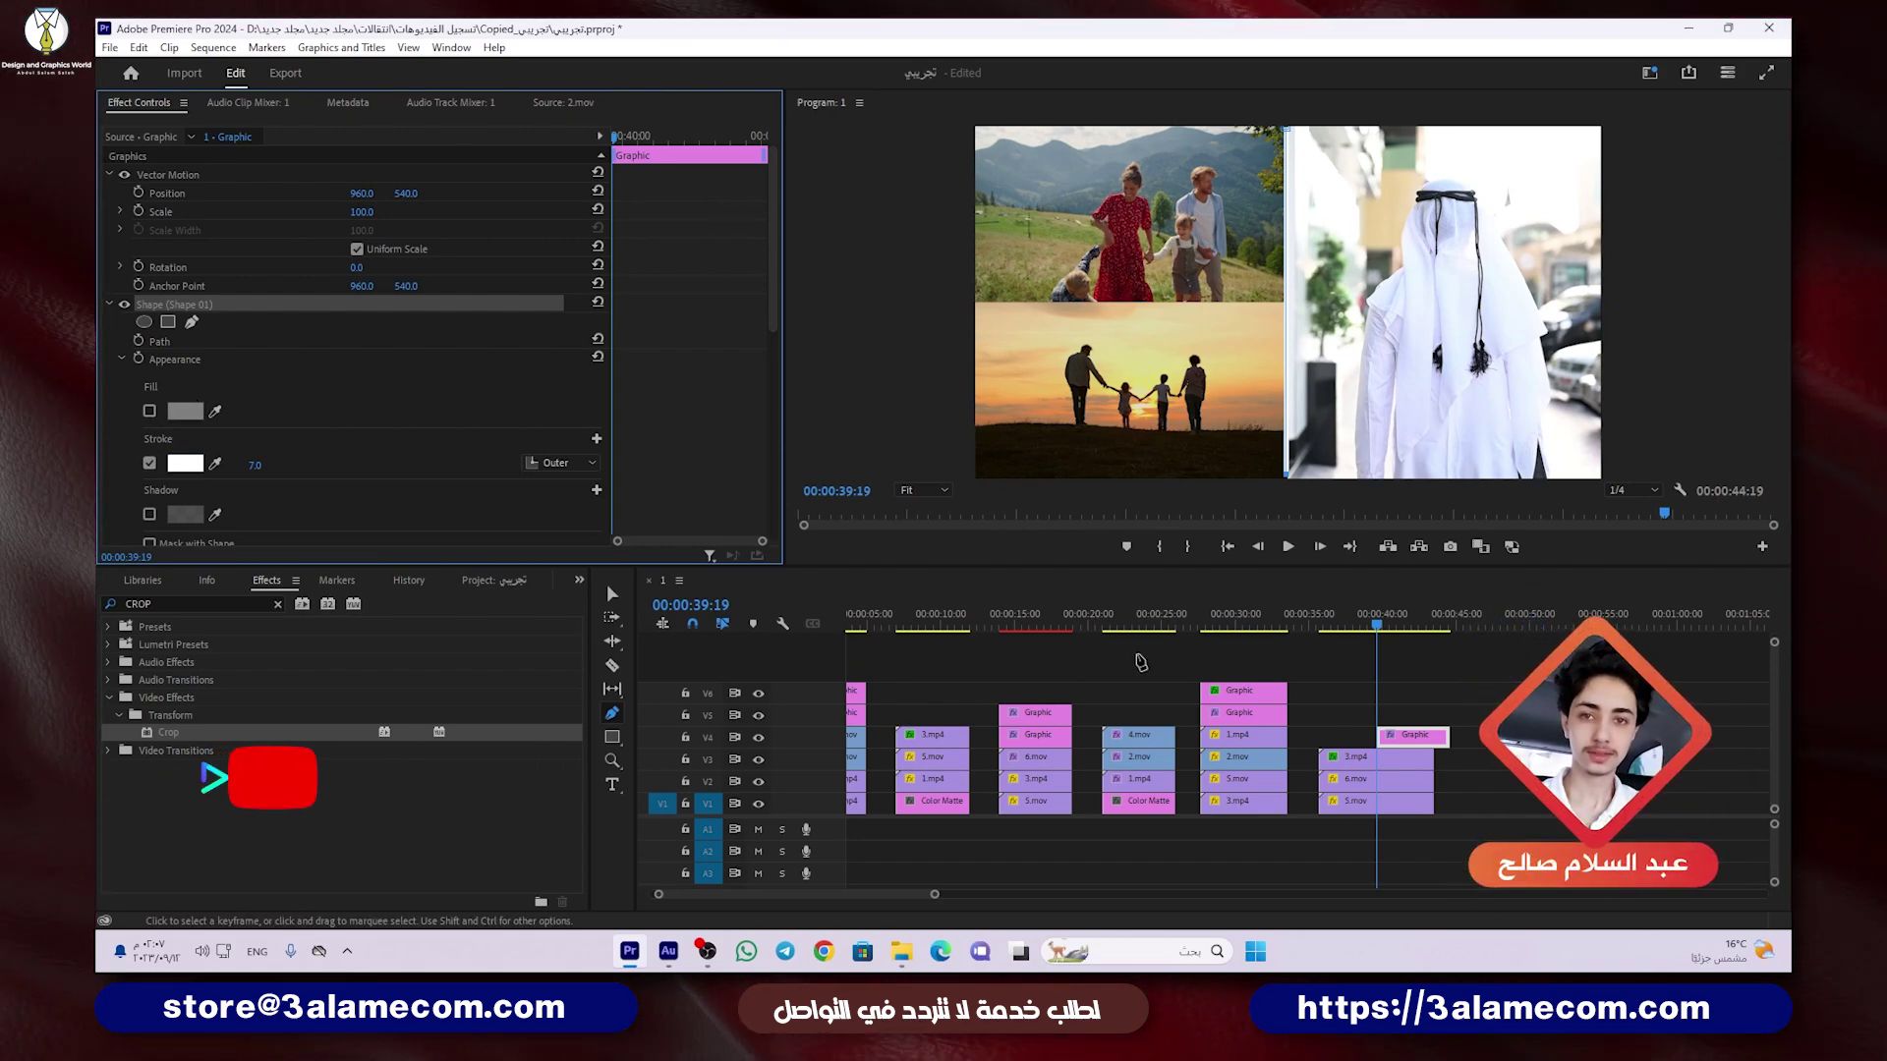
key(v)
mouse_move(1441, 735)
mouse_down()
mouse_move(1383, 735)
mouse_move(1432, 735)
mouse_up()
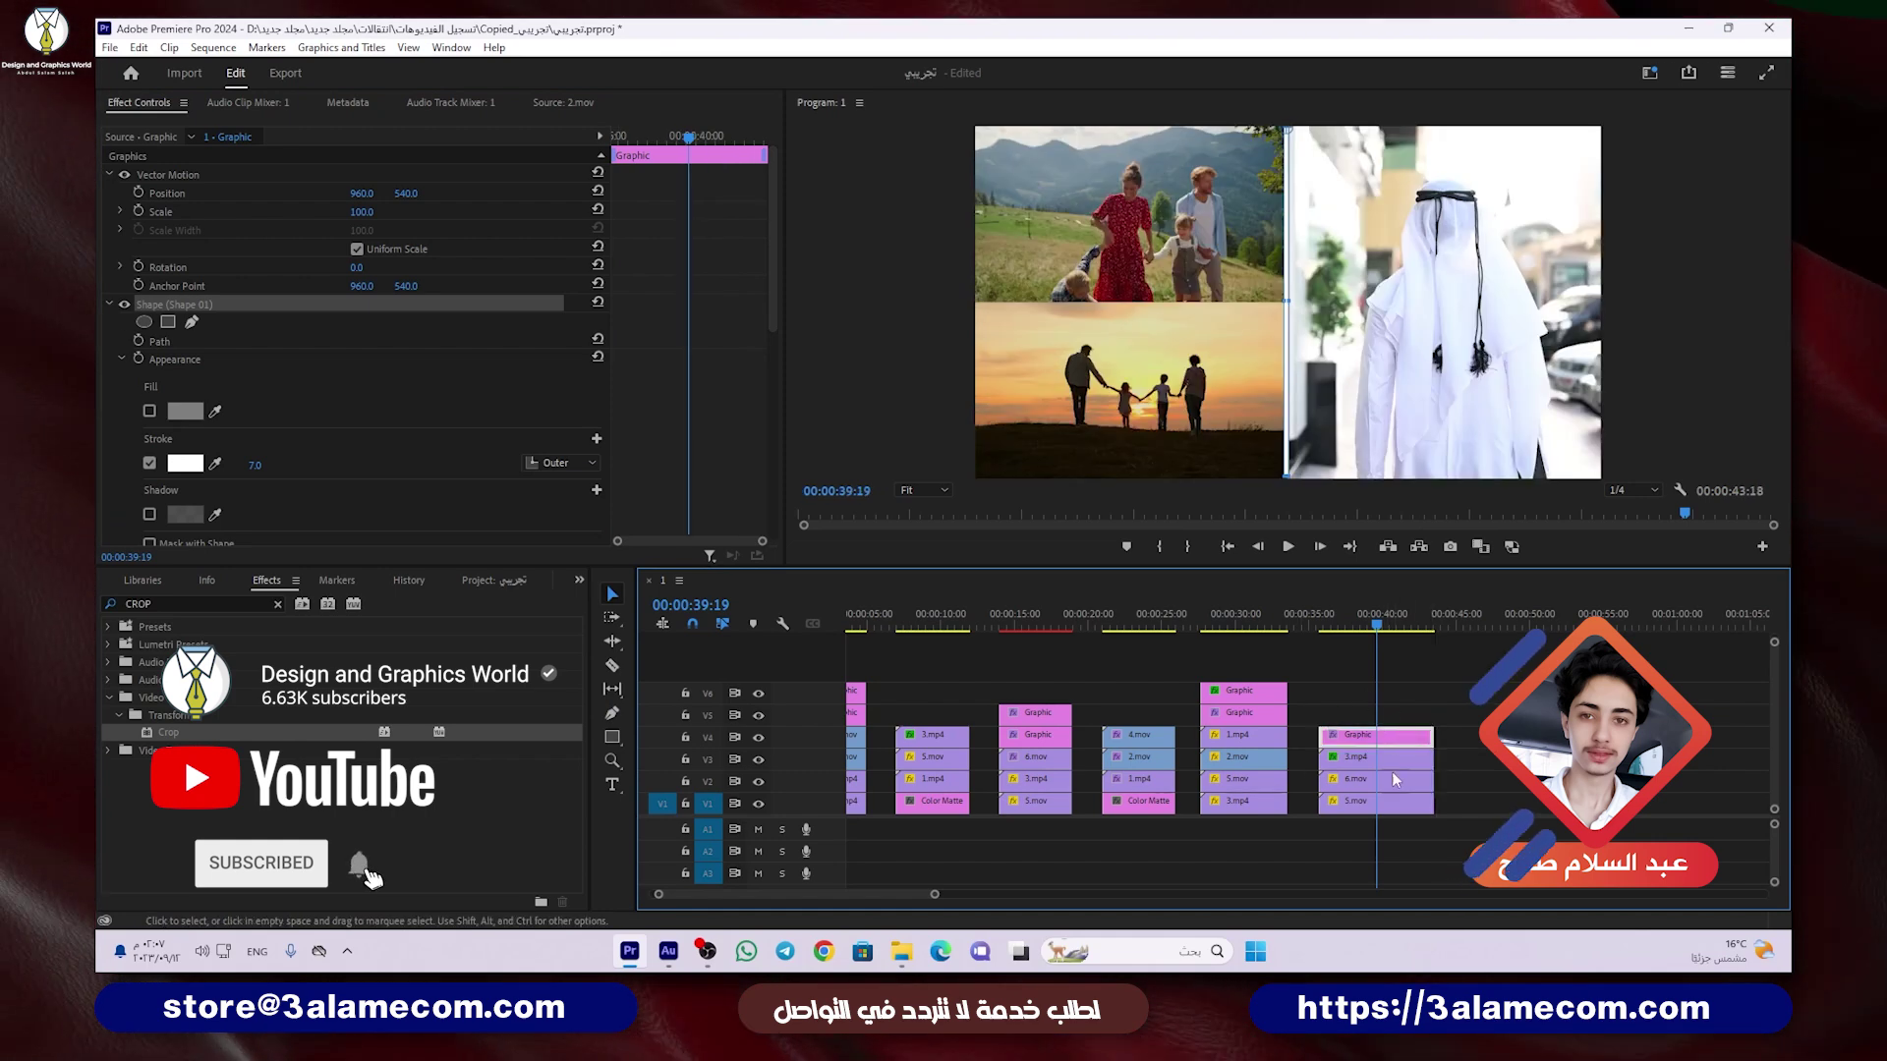
key(ctrl+shift+a)
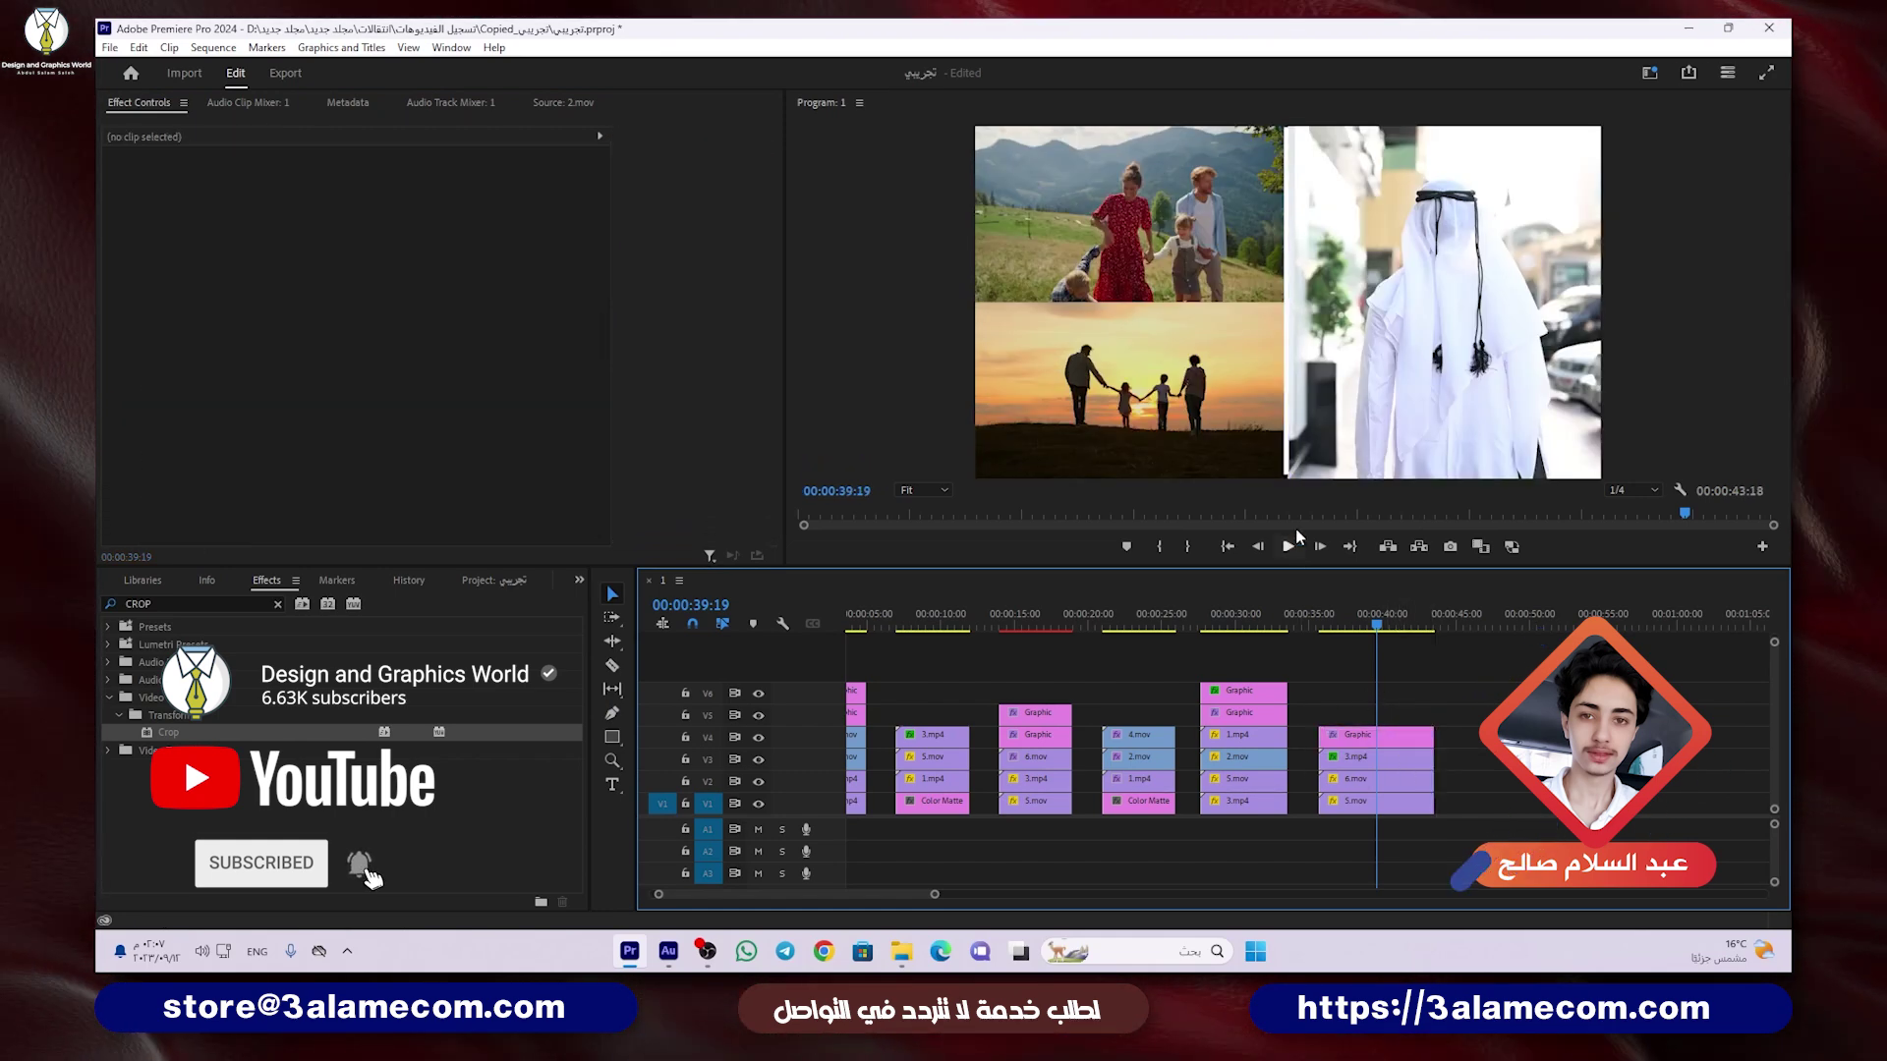
Step: Turn off Uniform Scale and stretch the divider line to Scale Height 143
click(1384, 734)
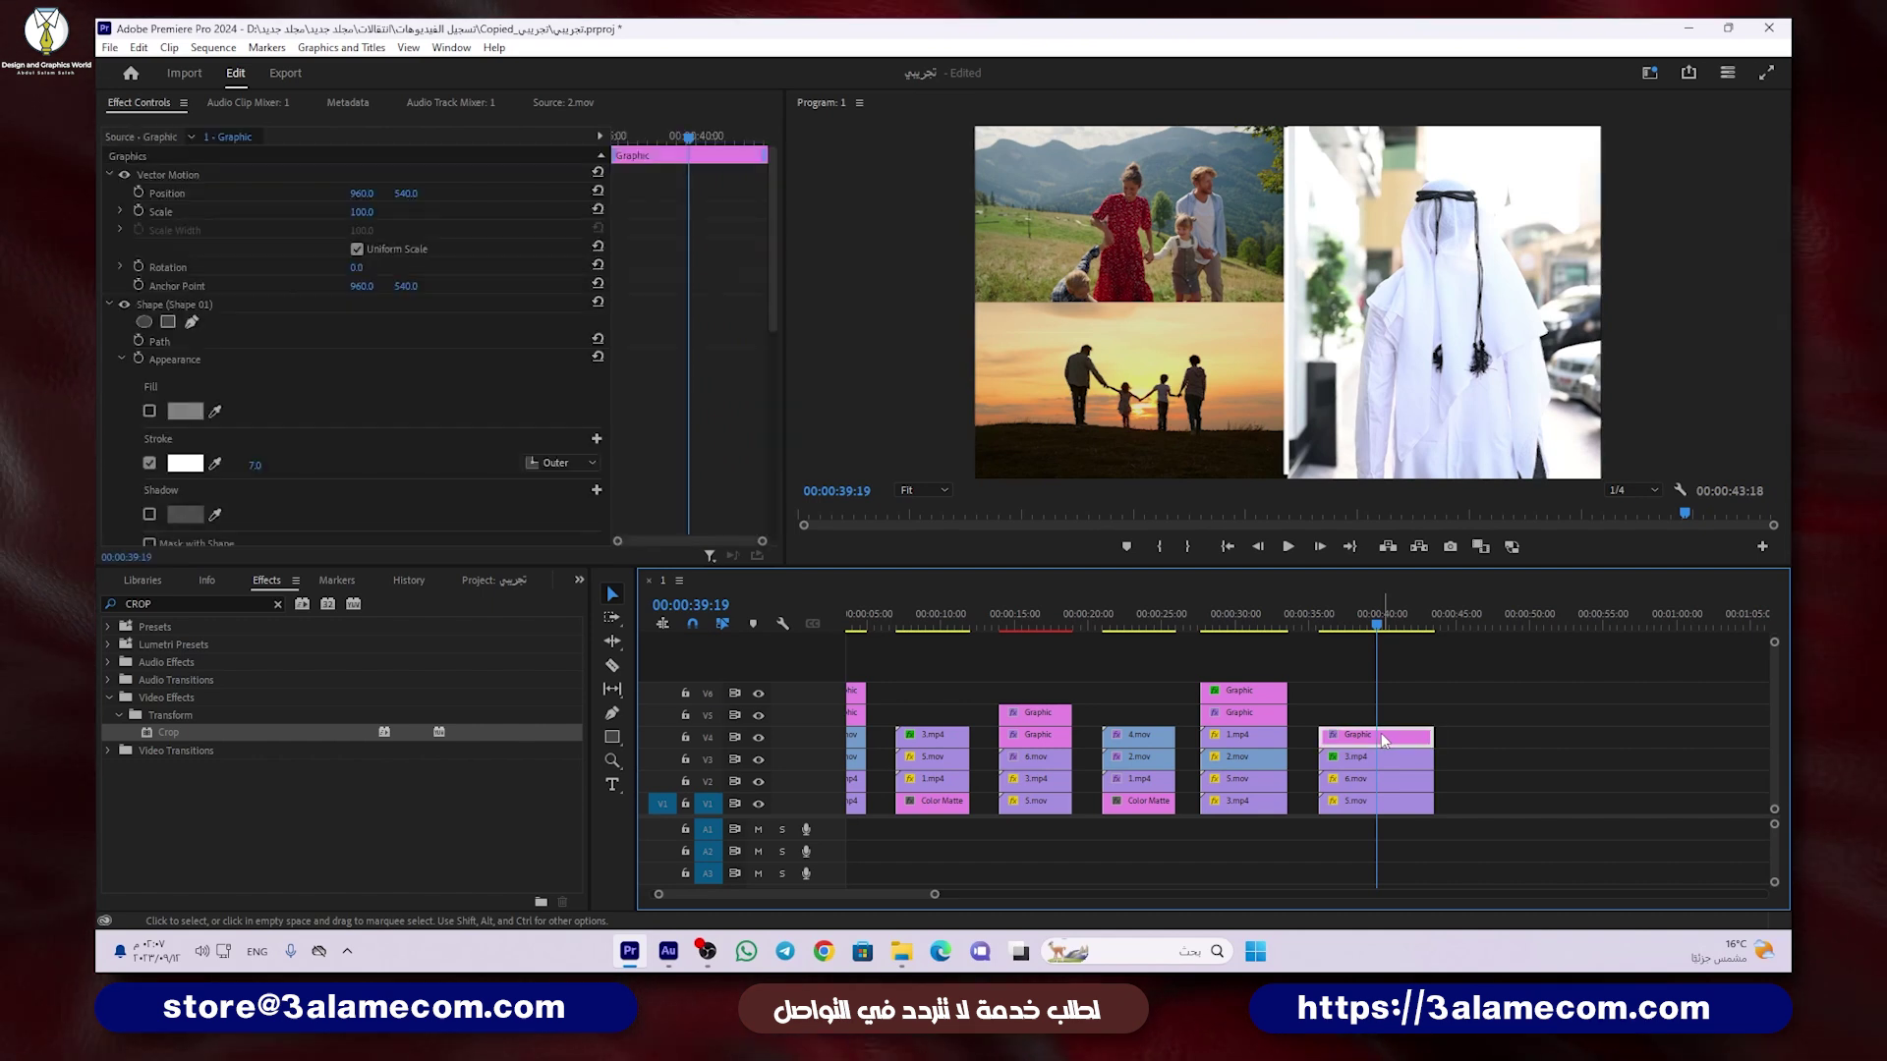
click(357, 250)
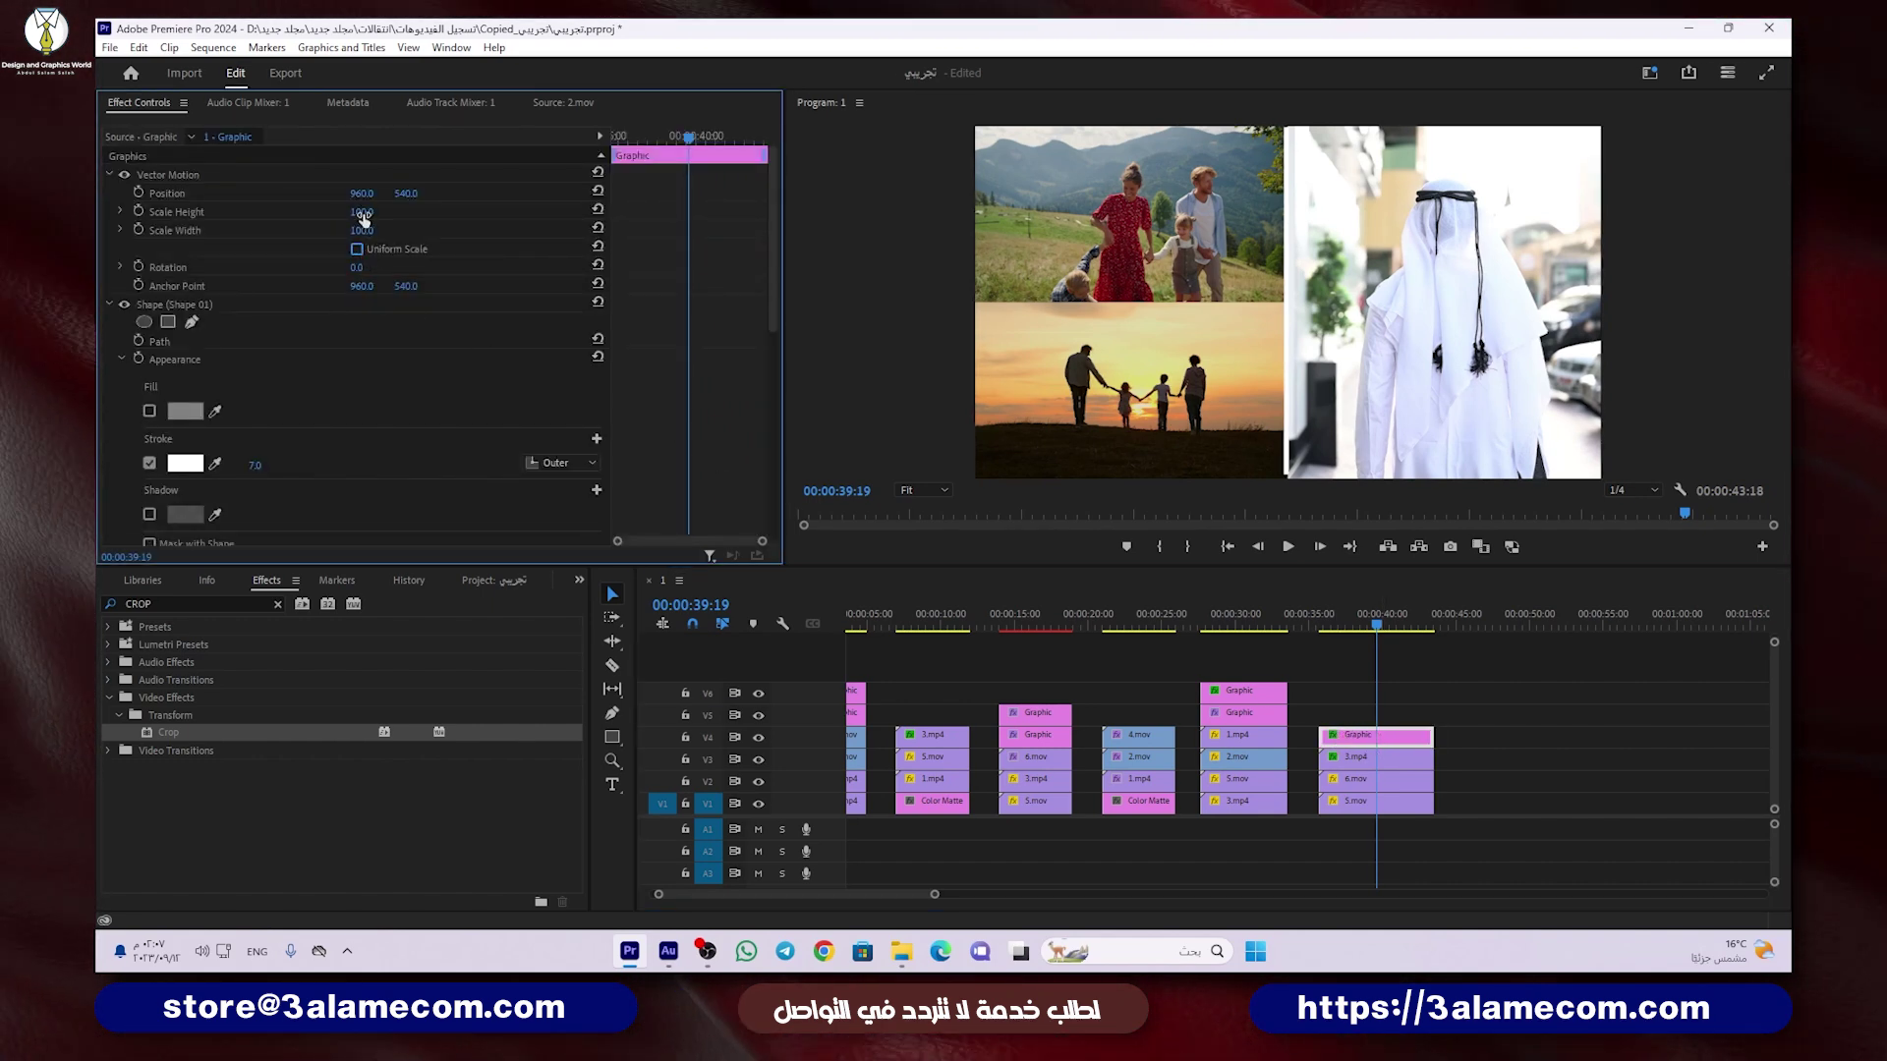
drag(362, 212, 393, 211)
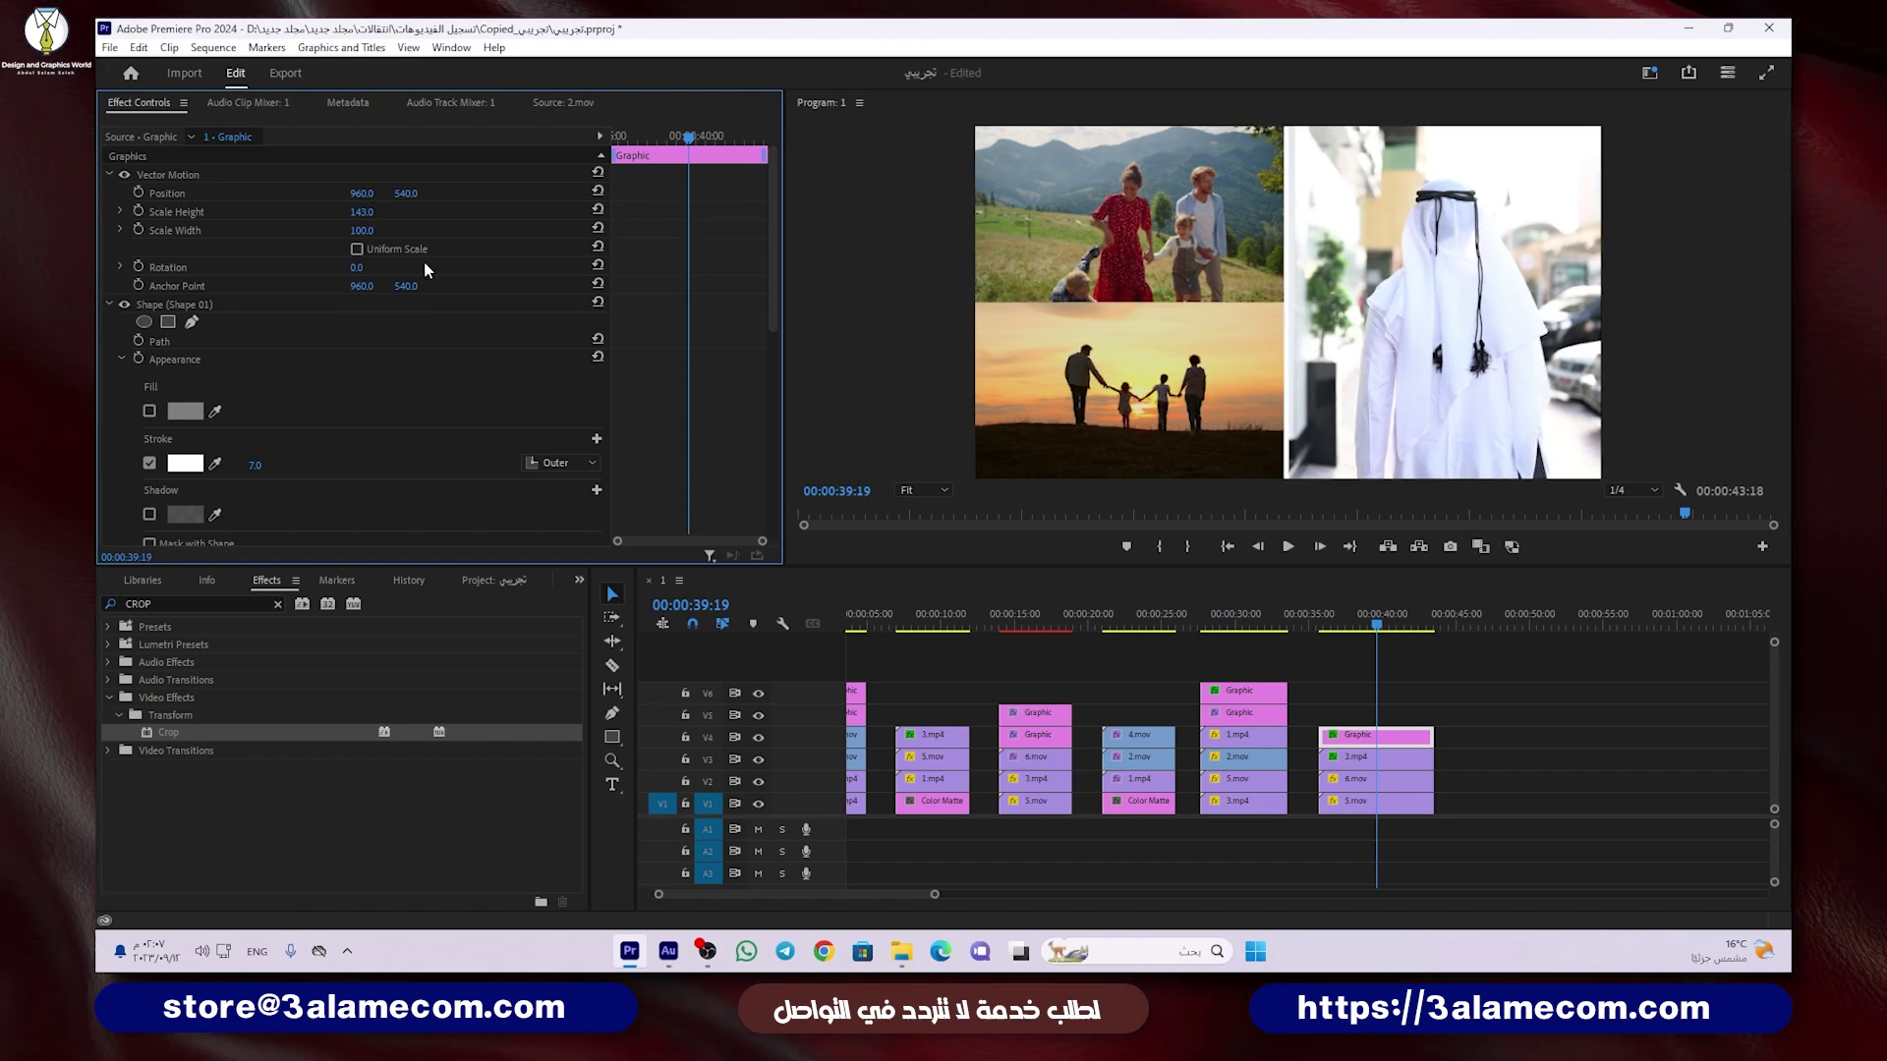
Step: Duplicate the divider onto V5, rotate it 90° and place it at 177.4 between the left clips
click(1354, 739)
alt+drag(1361, 738, 1360, 717)
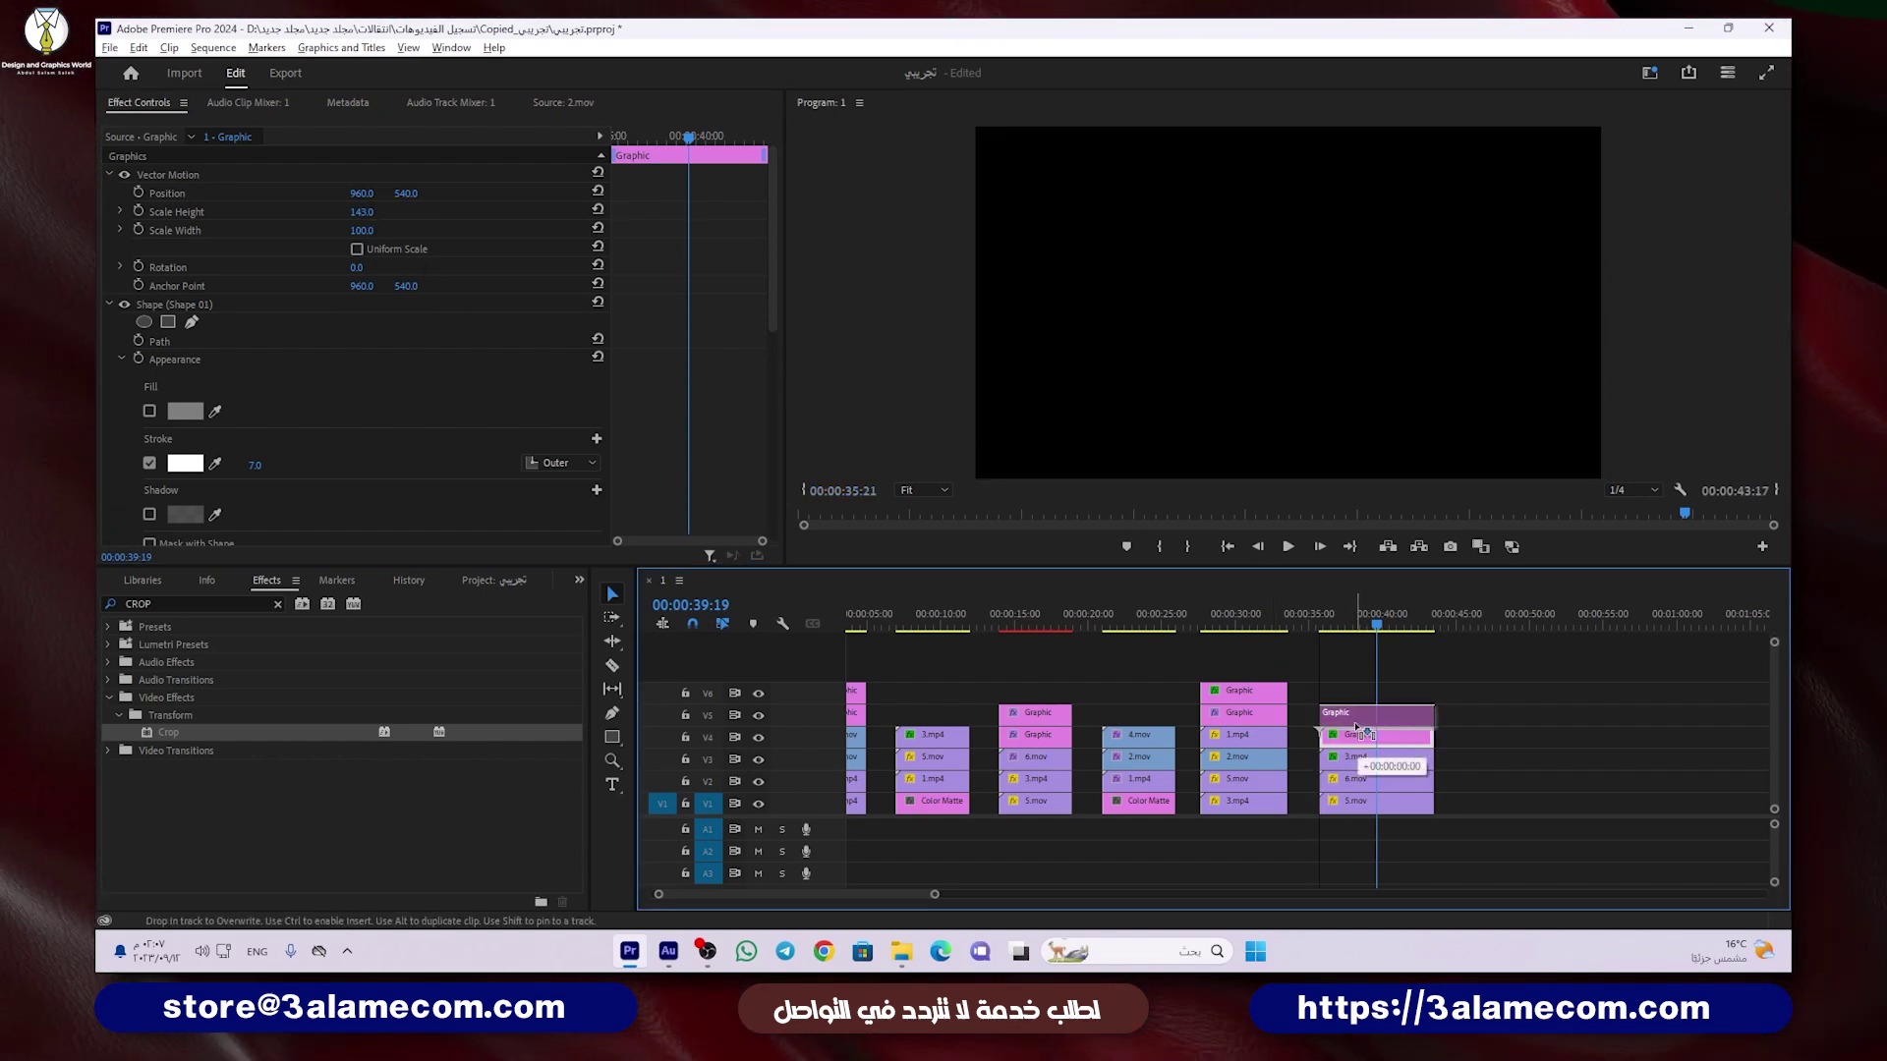
click(370, 268)
text(90)
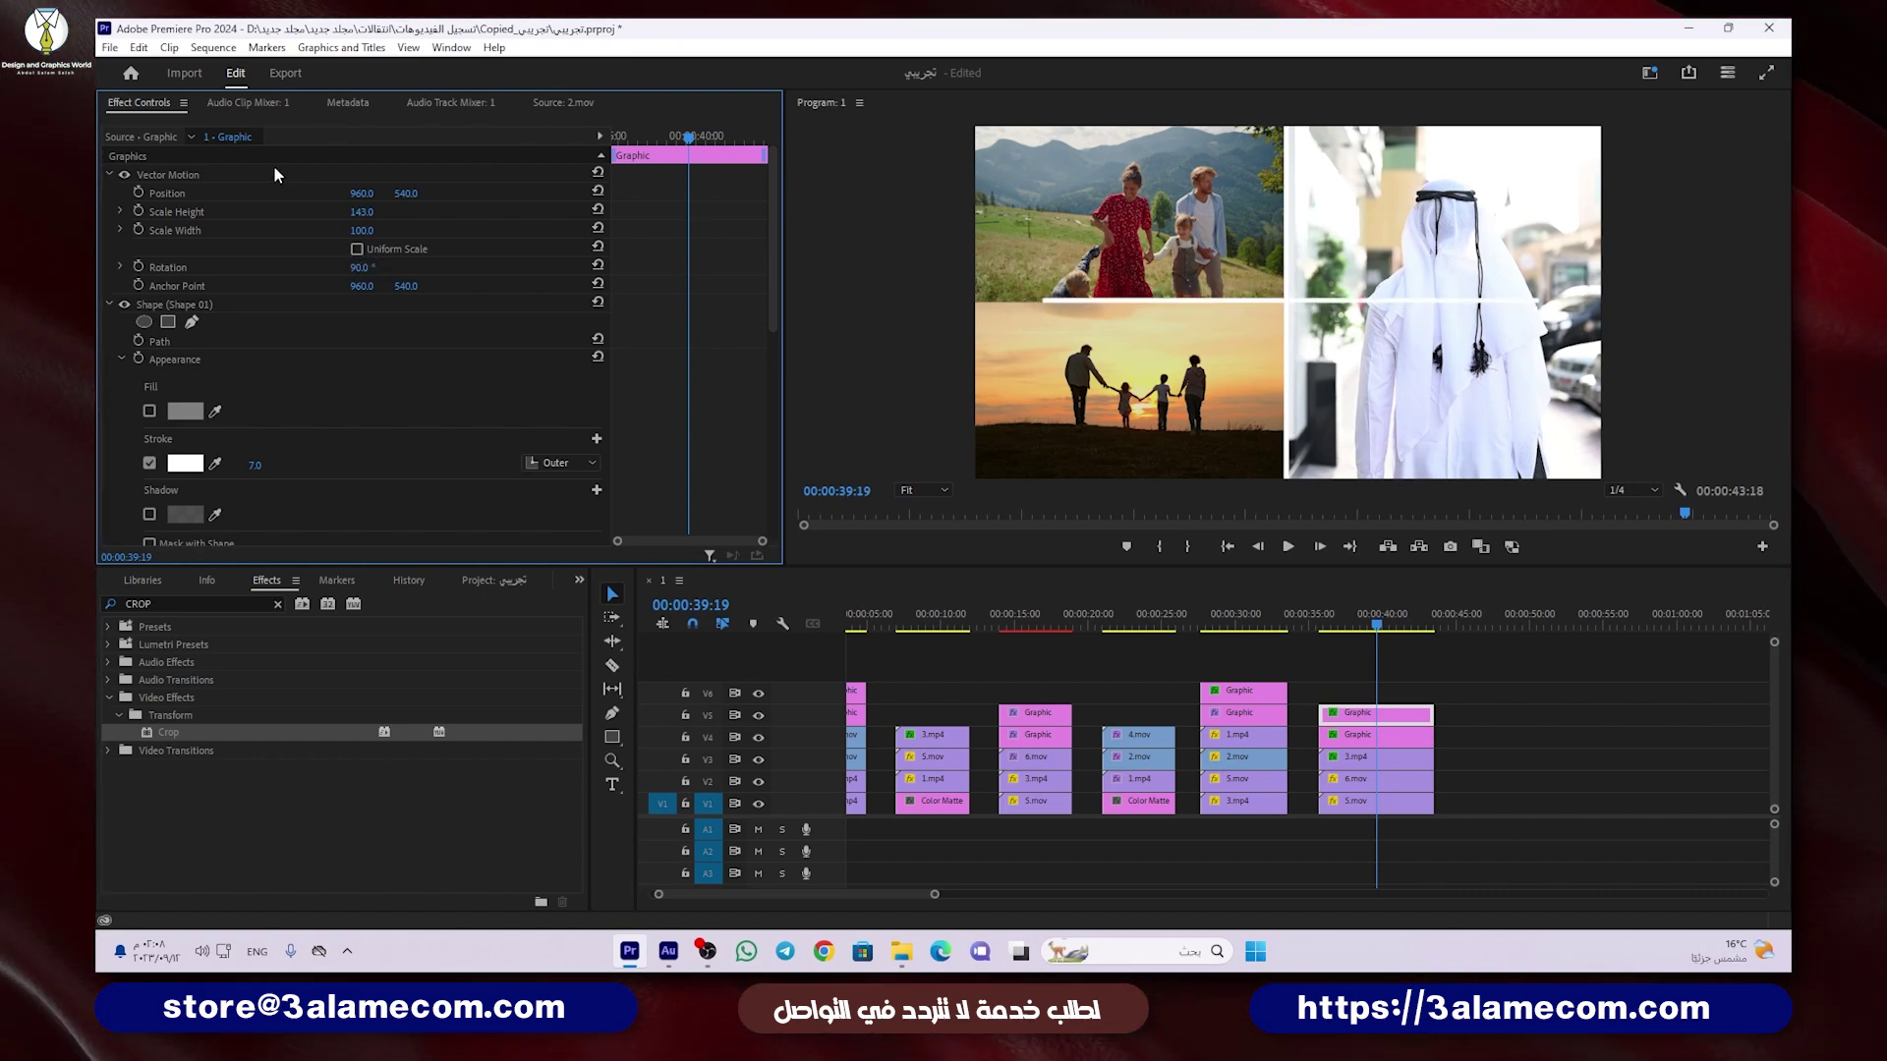
drag(1376, 295, 1228, 297)
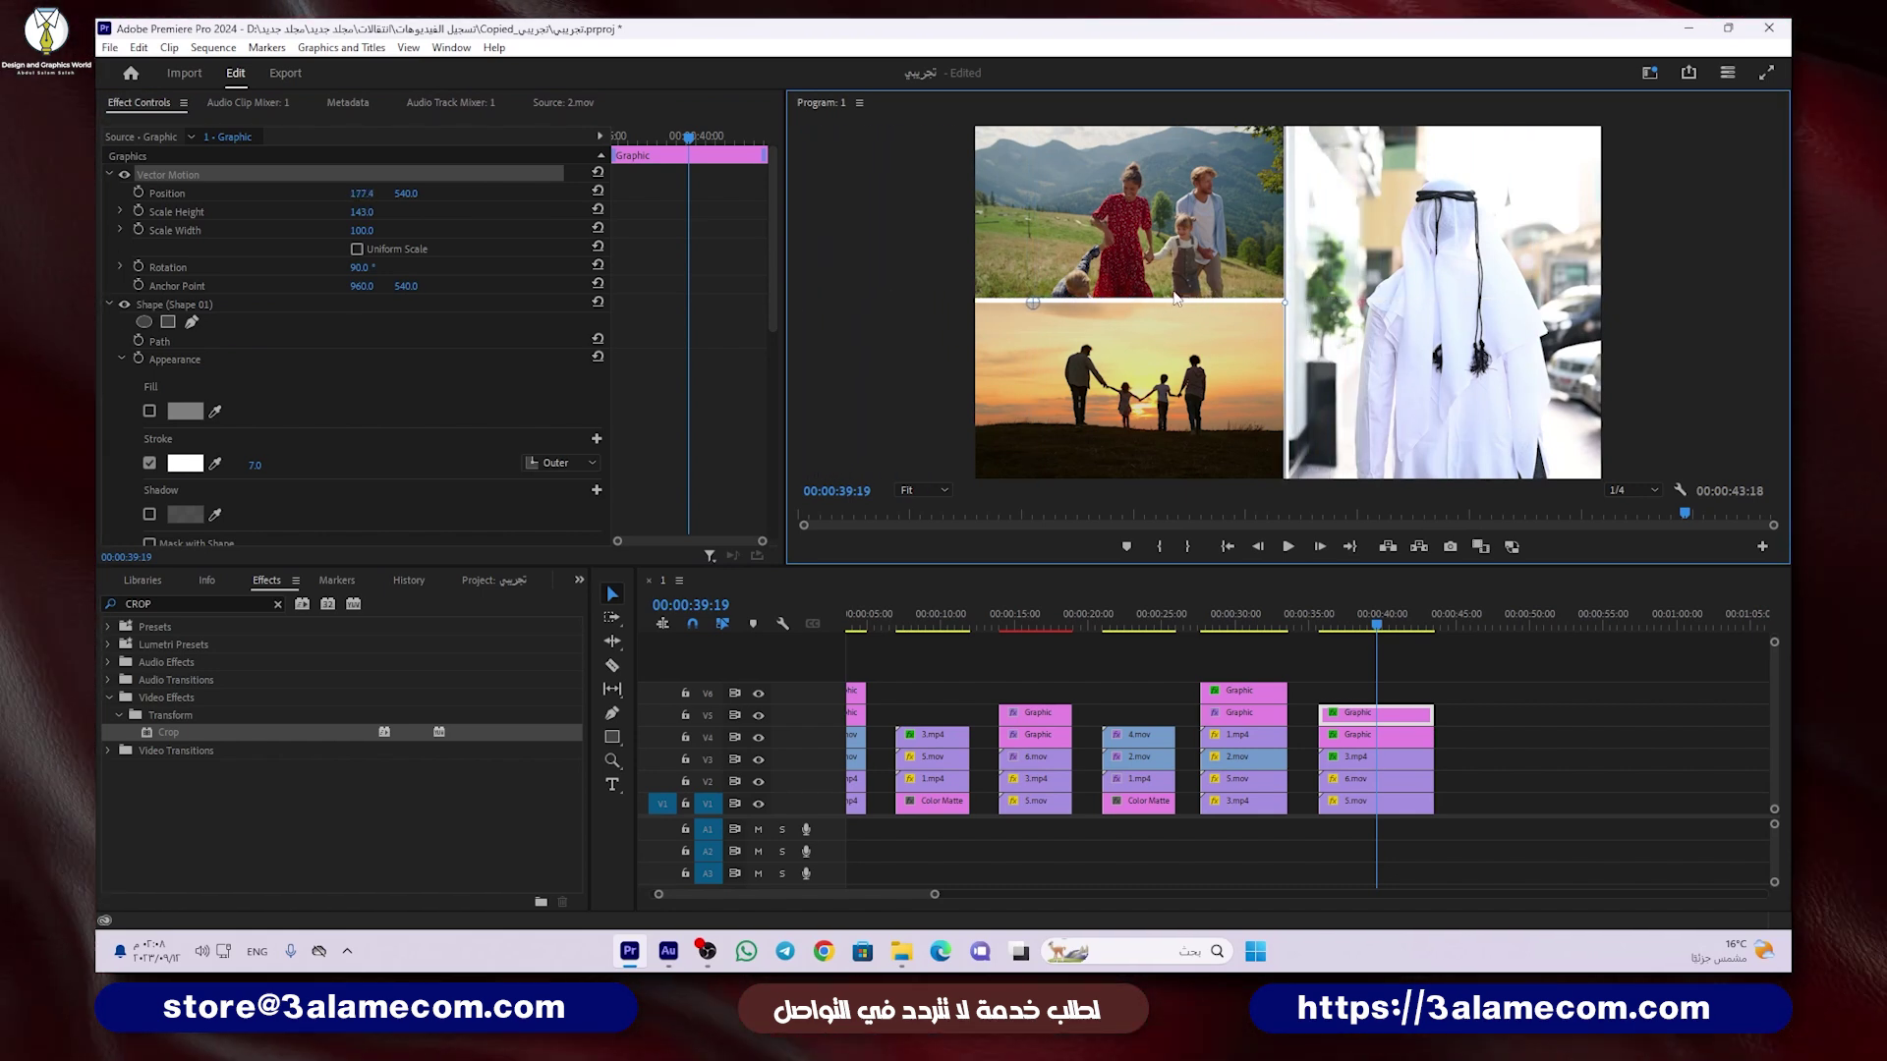
drag(364, 191, 359, 188)
click(1195, 314)
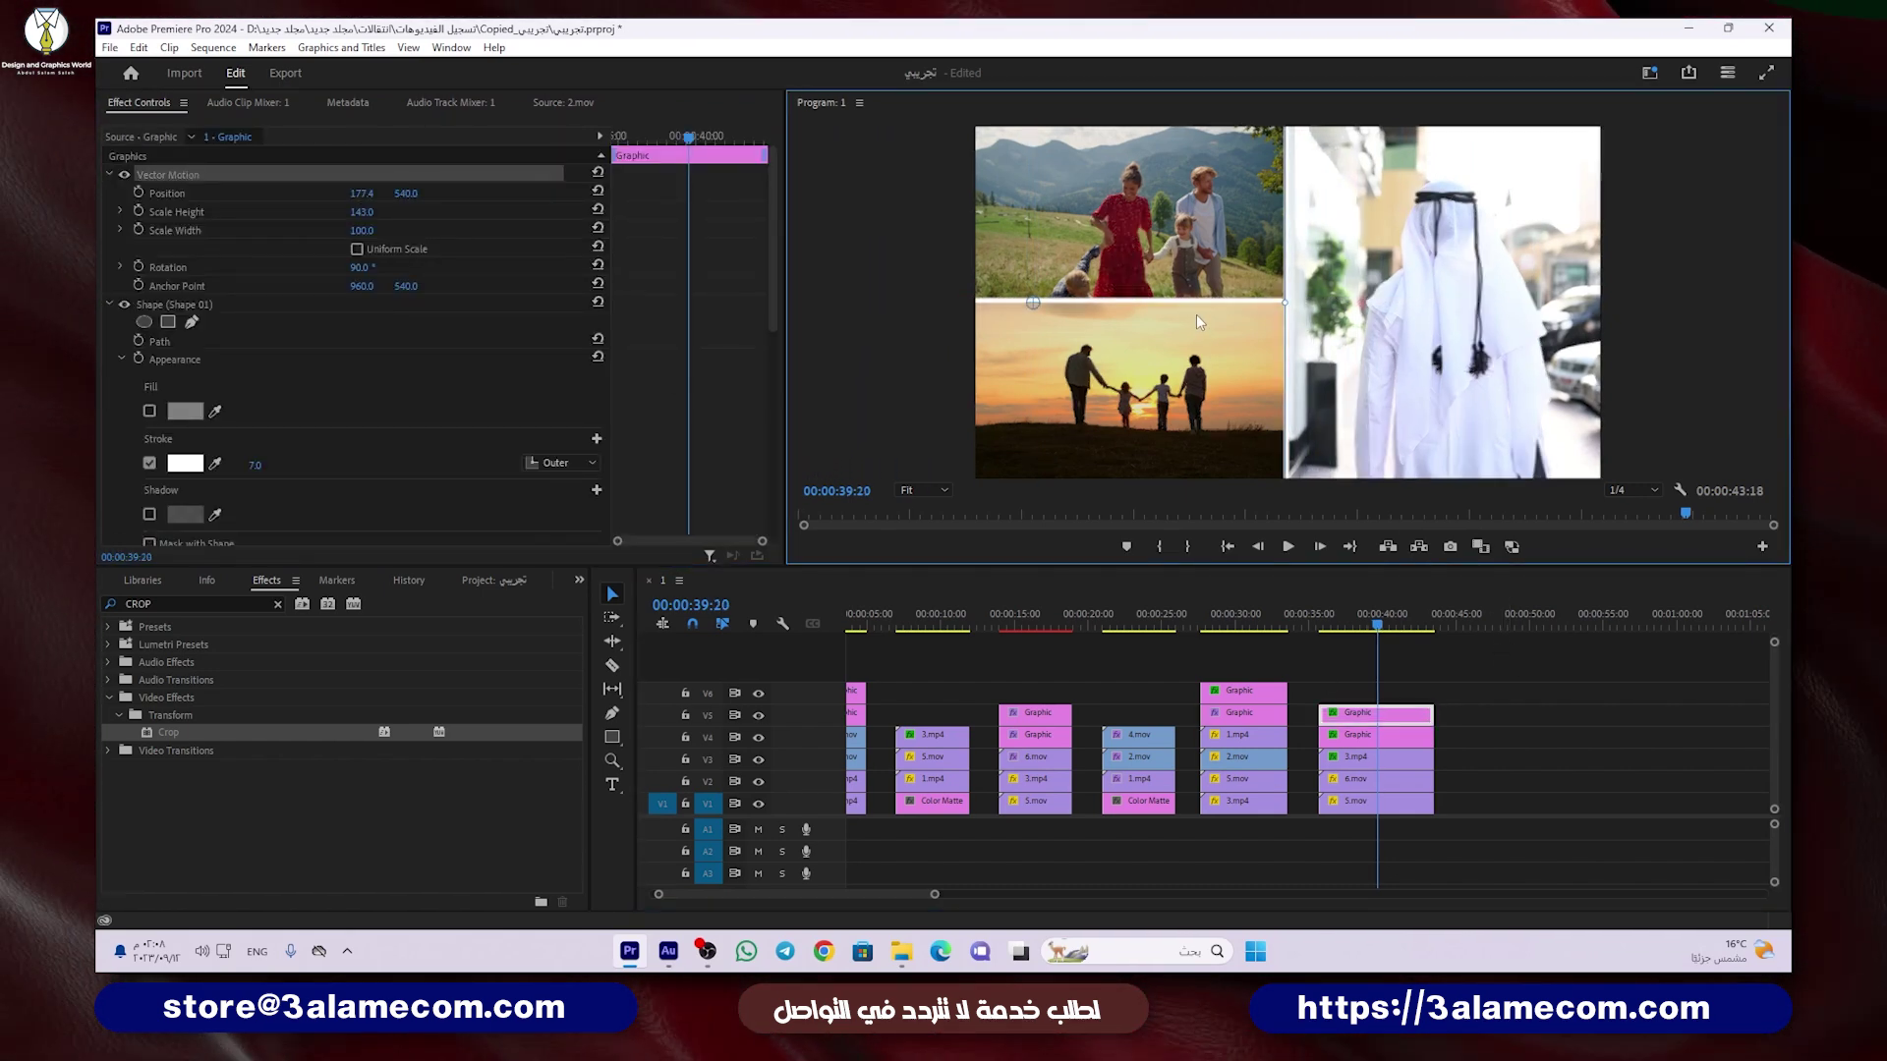
click(1467, 693)
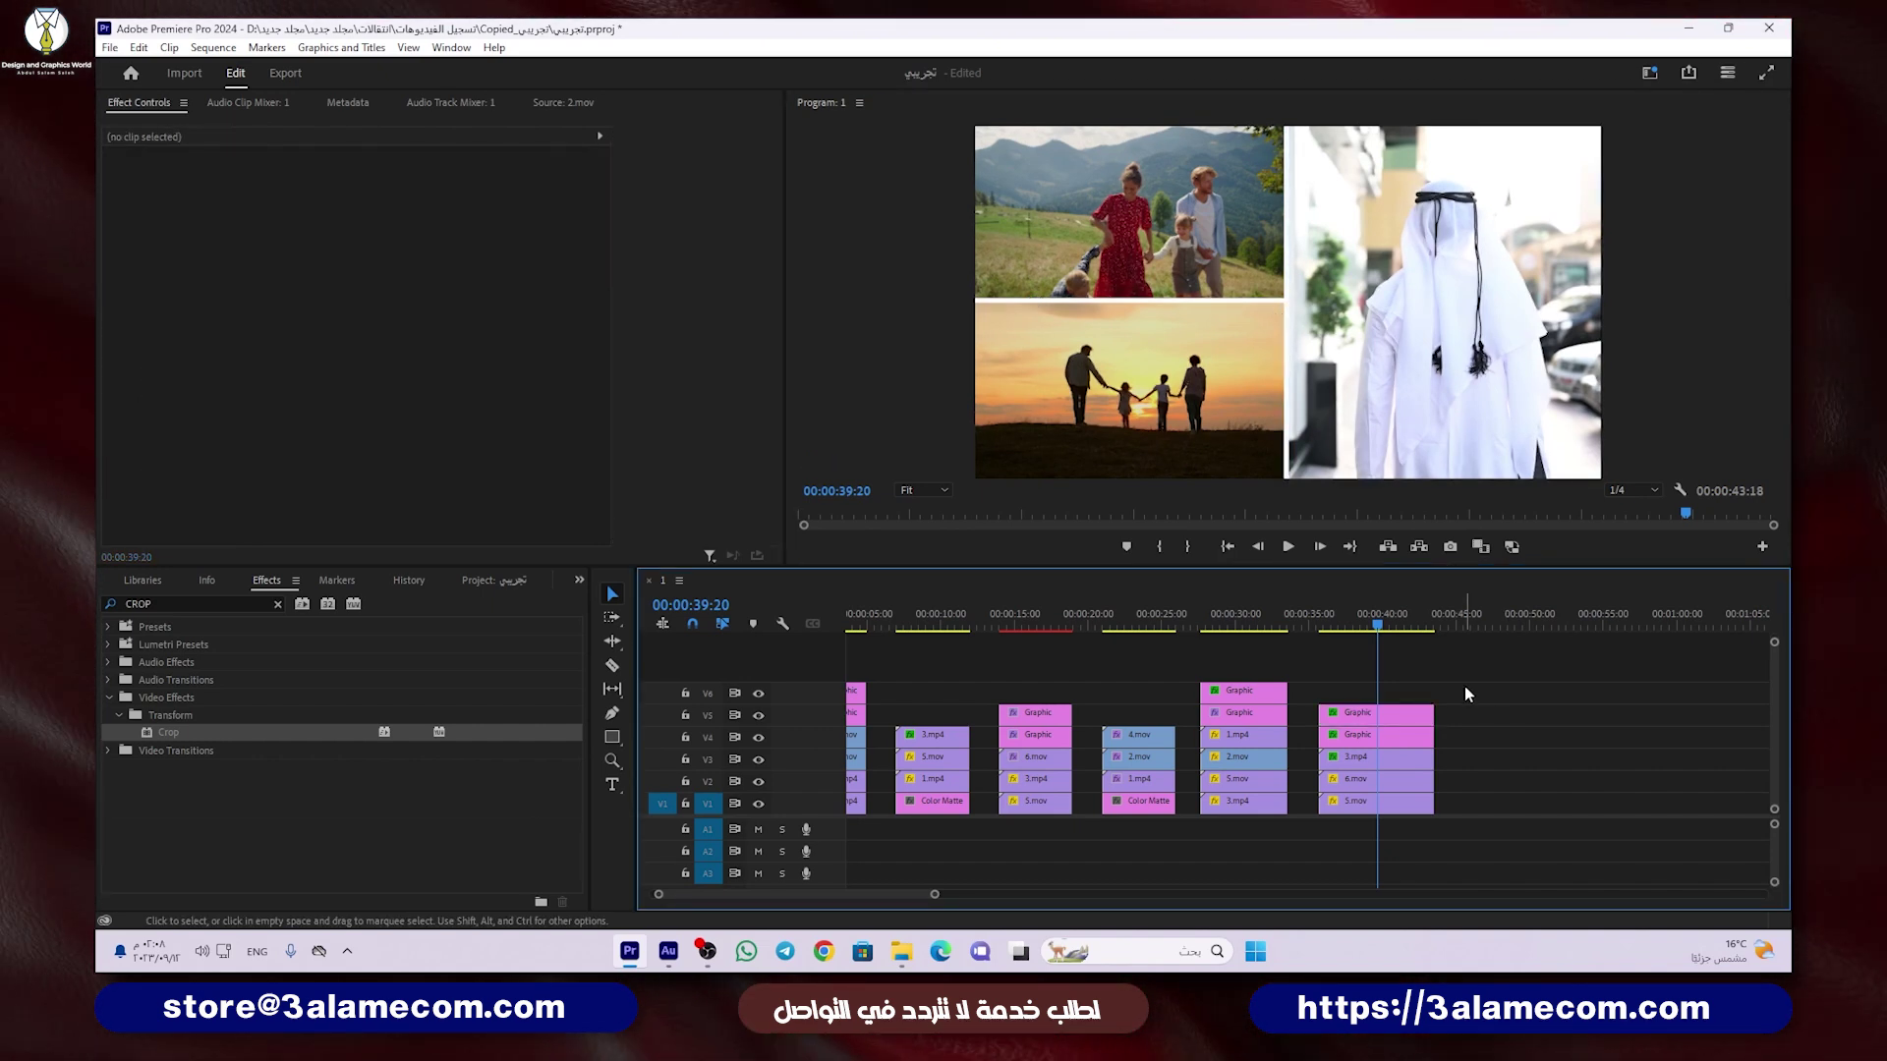
Step: Review the 2×2 grid, three-panel and diagonal transitions, and save the project
click(1246, 622)
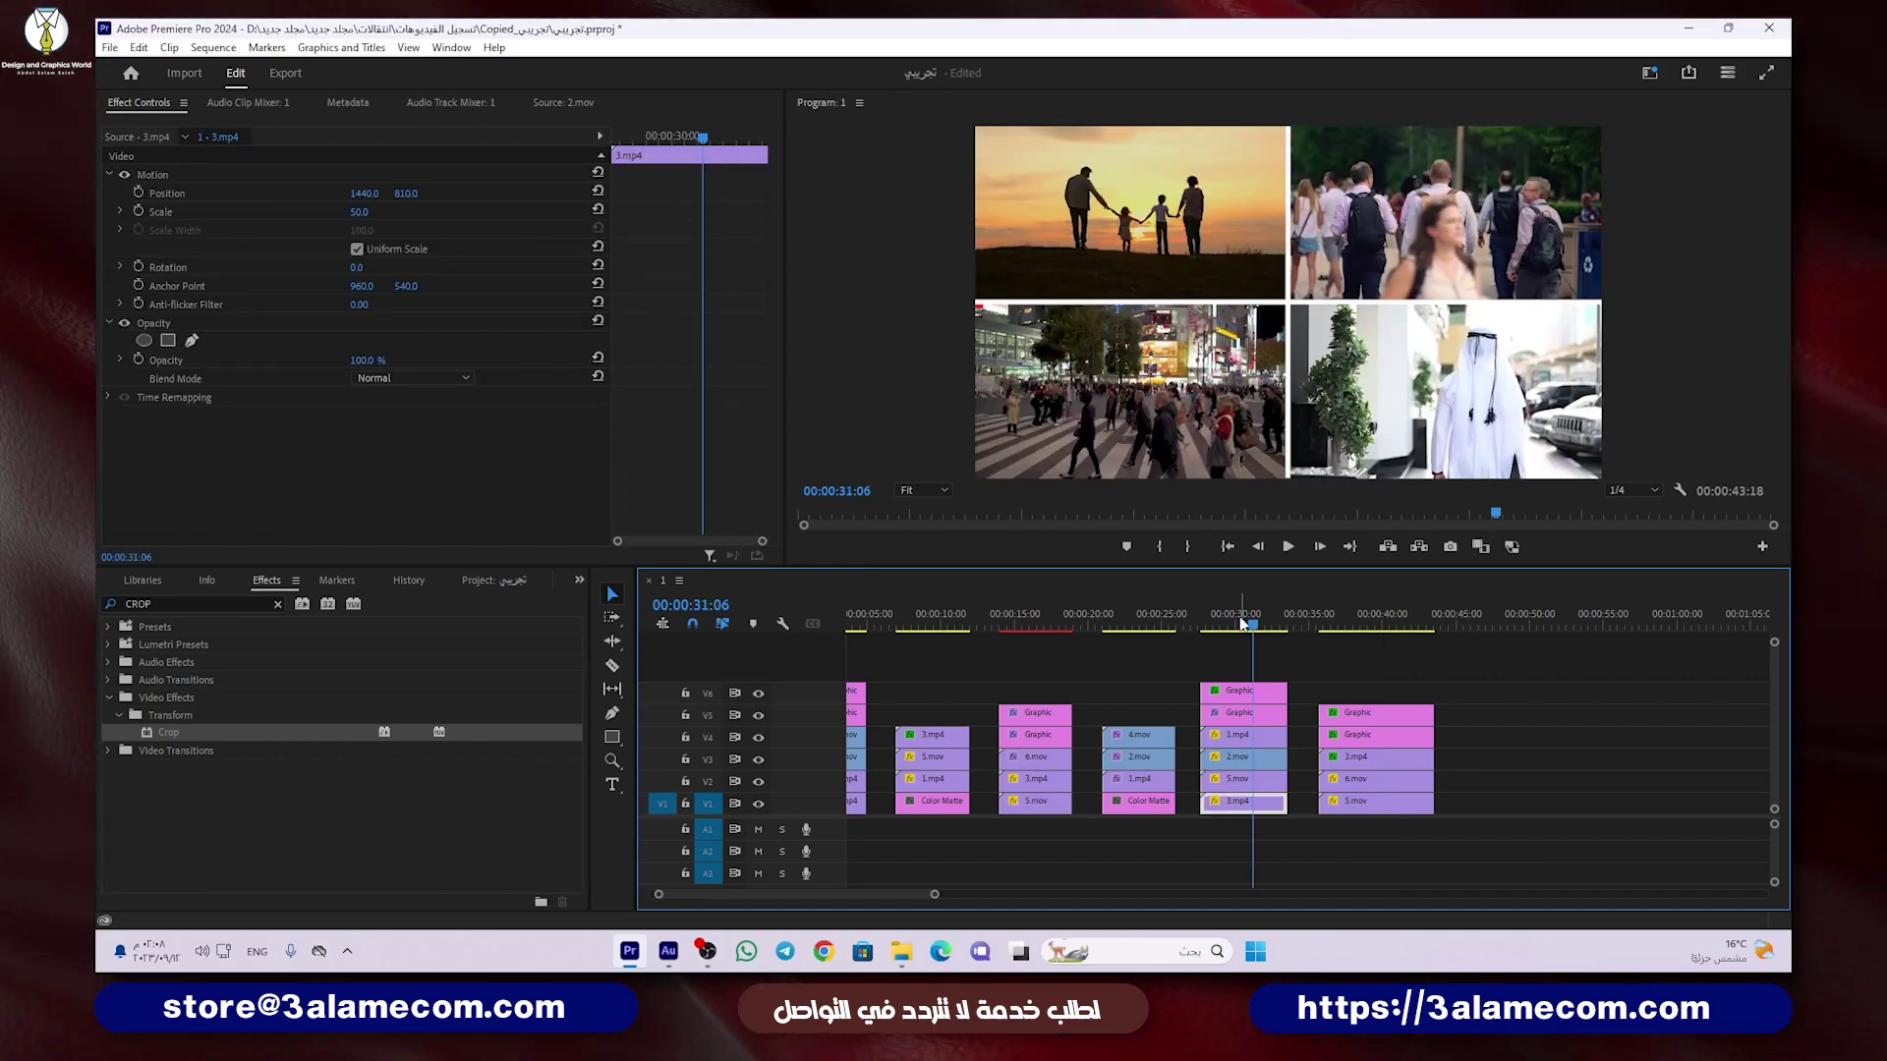
drag(1361, 627, 1402, 629)
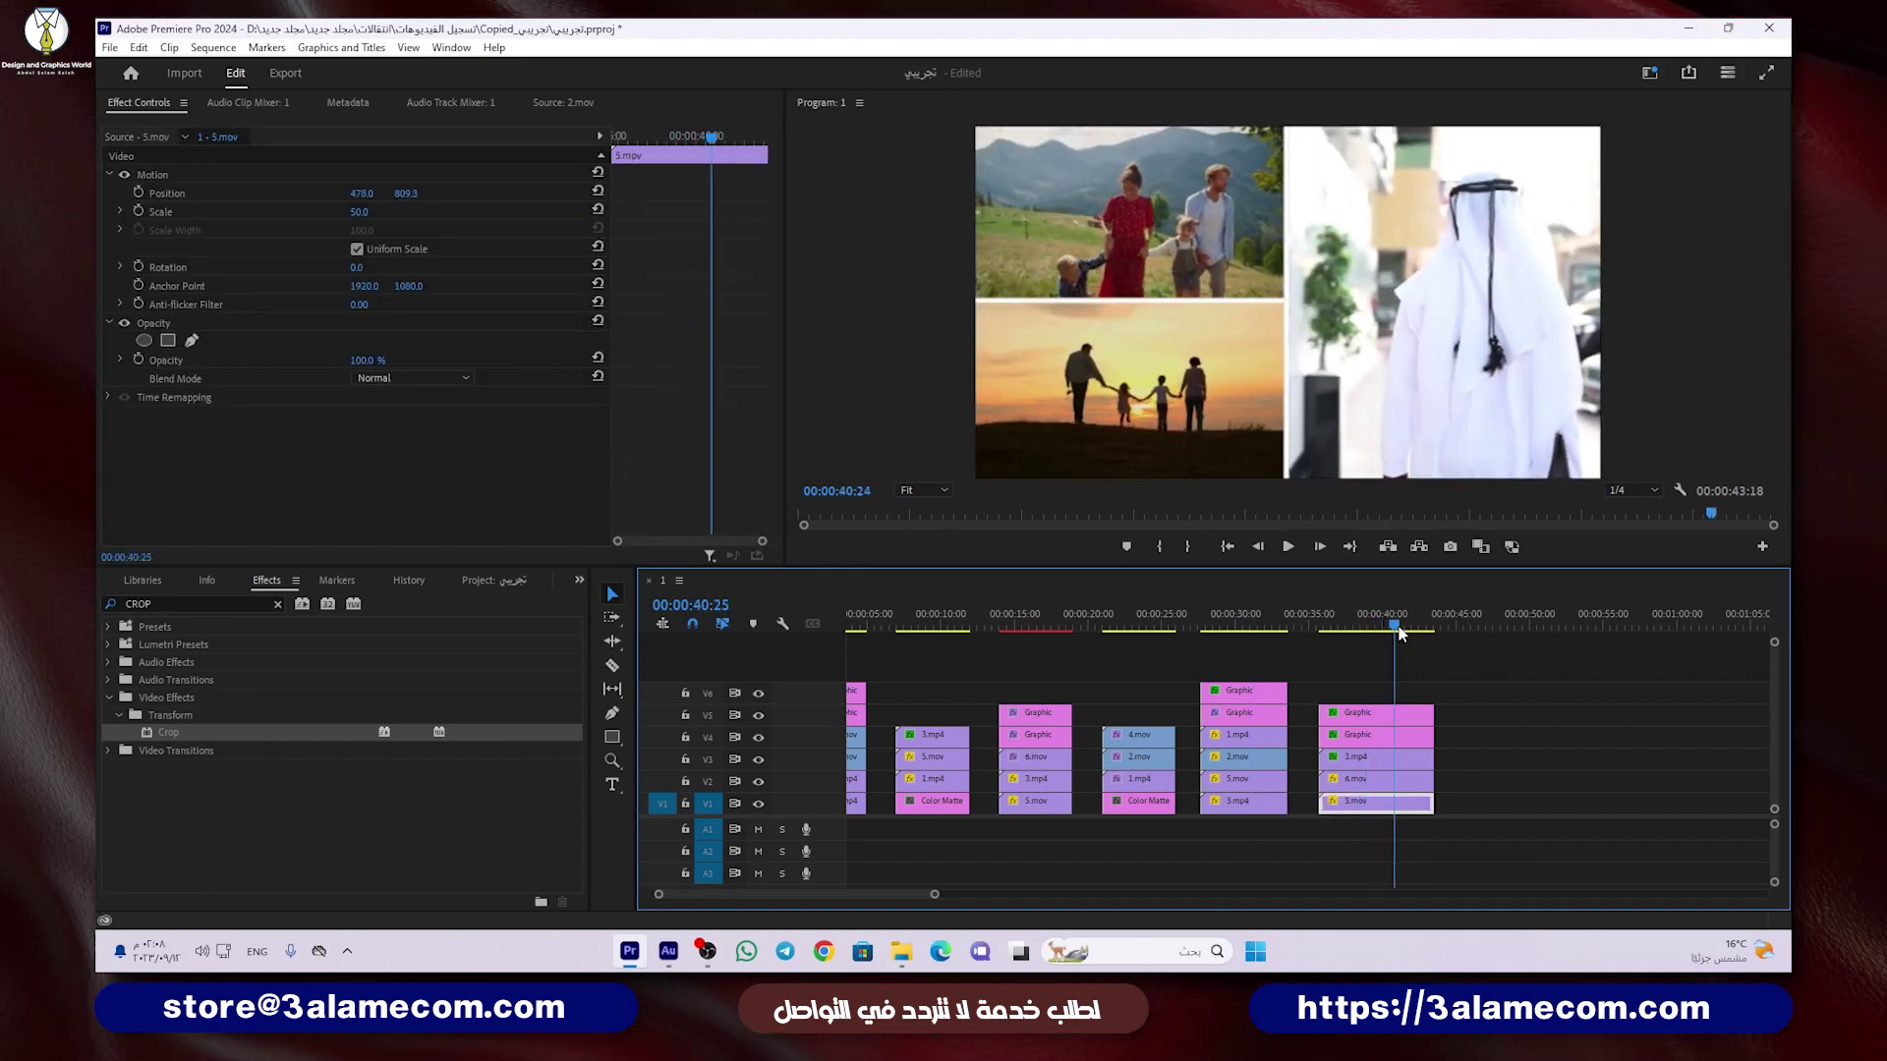
click(1374, 658)
key(ctrl+s)
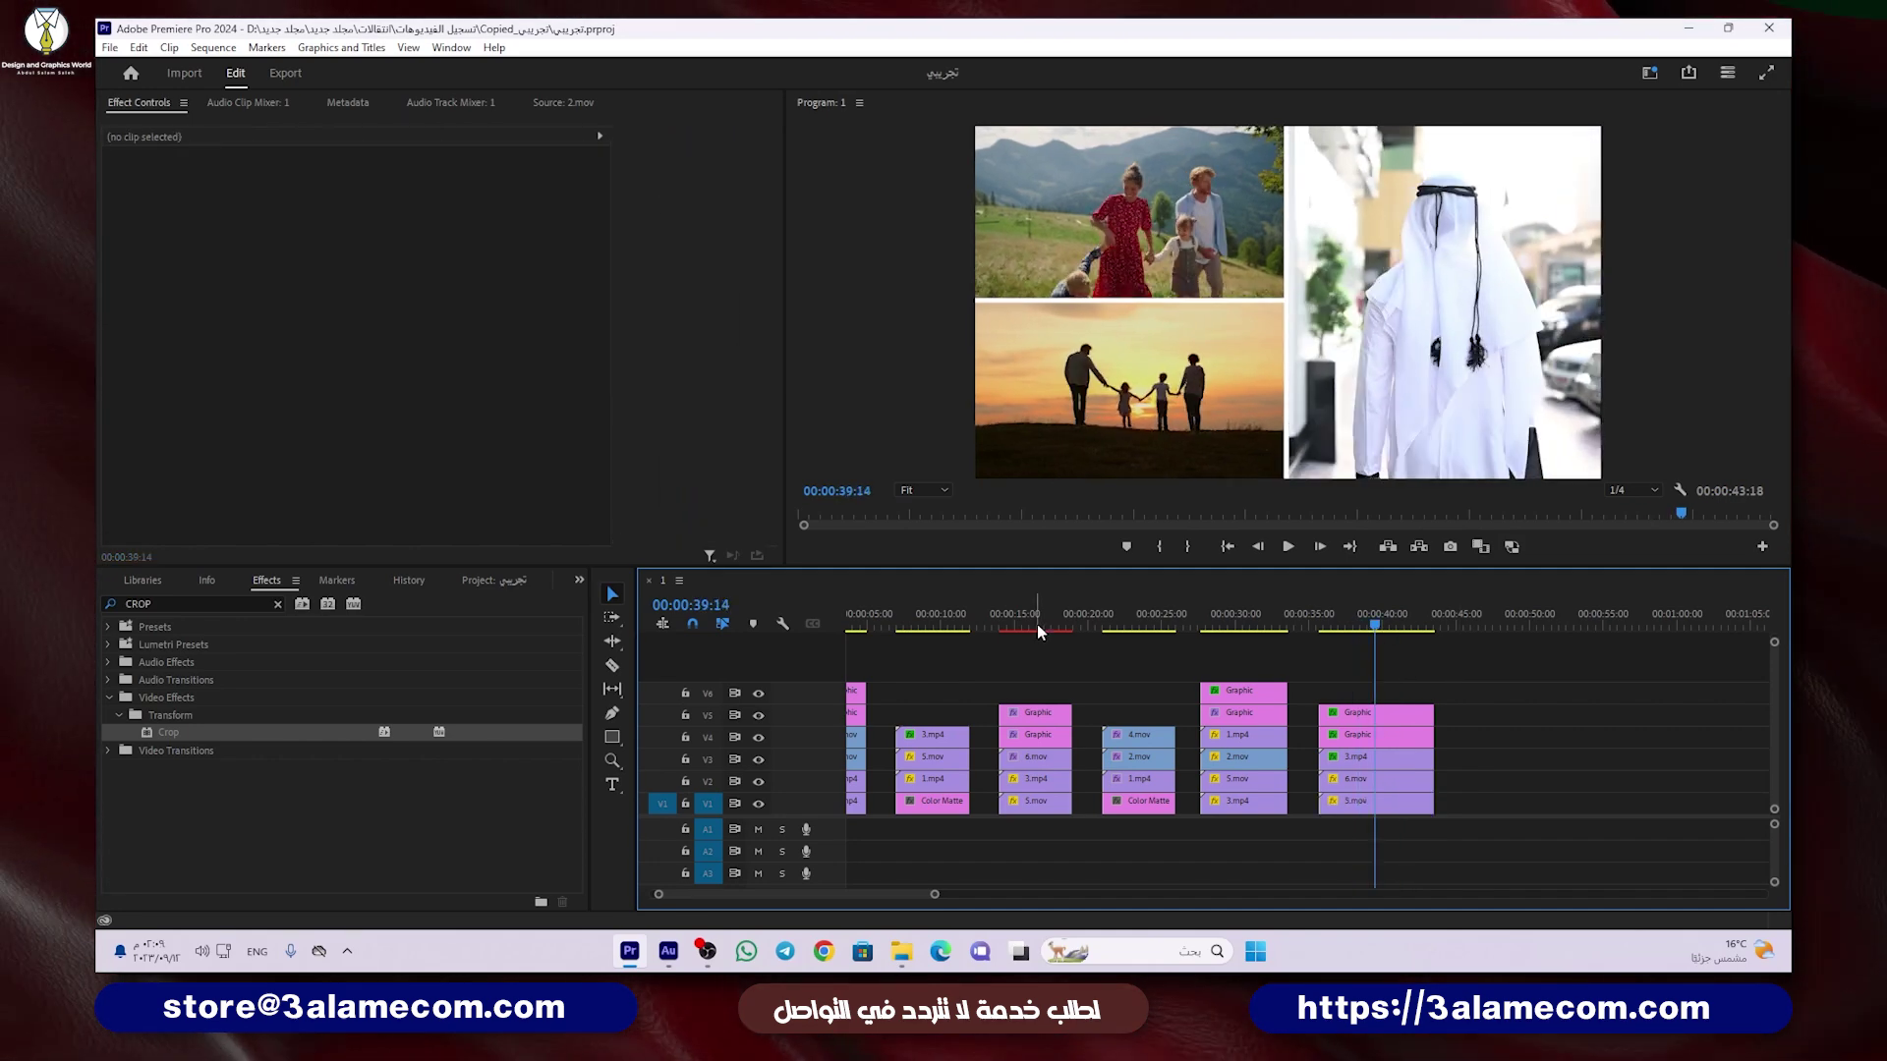
drag(1038, 627, 1044, 627)
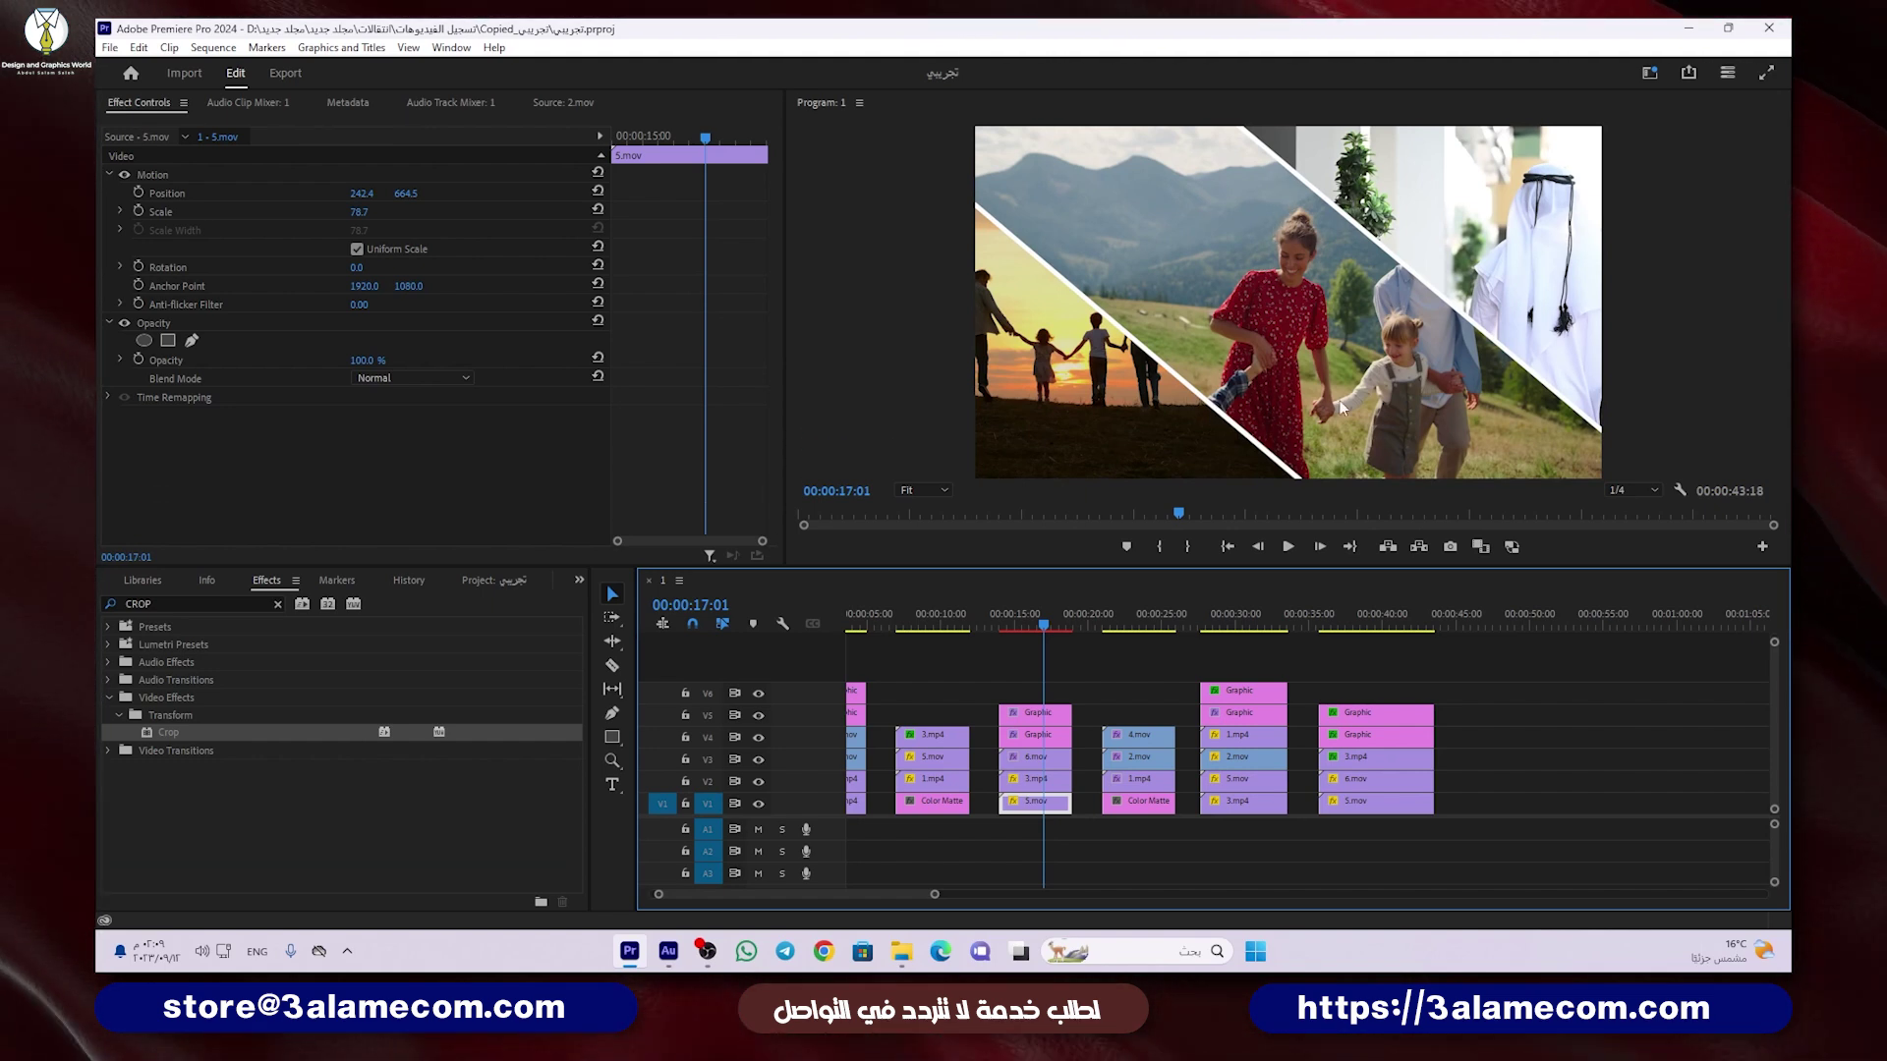
Step: Park the playhead at 00:00:44:21 after the sequence end and bring up the Project panel clips
click(1345, 623)
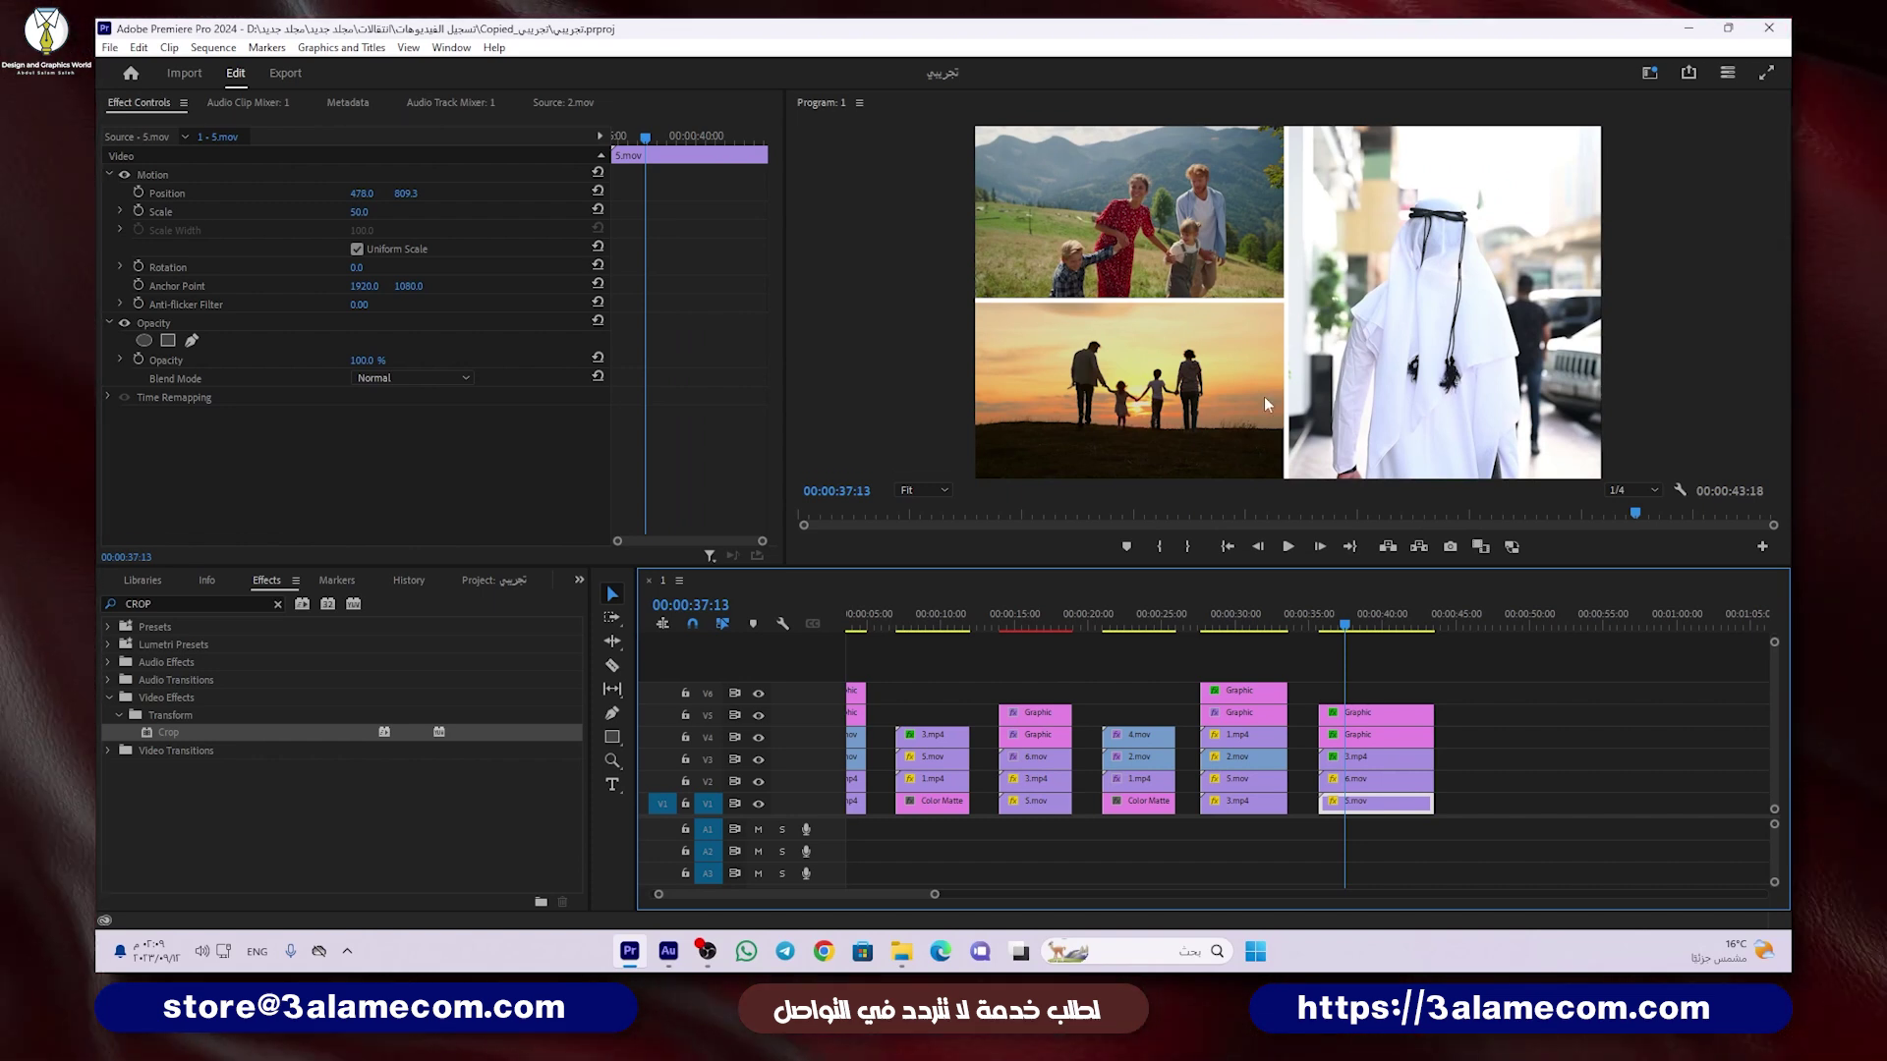
click(1030, 623)
key(Left)
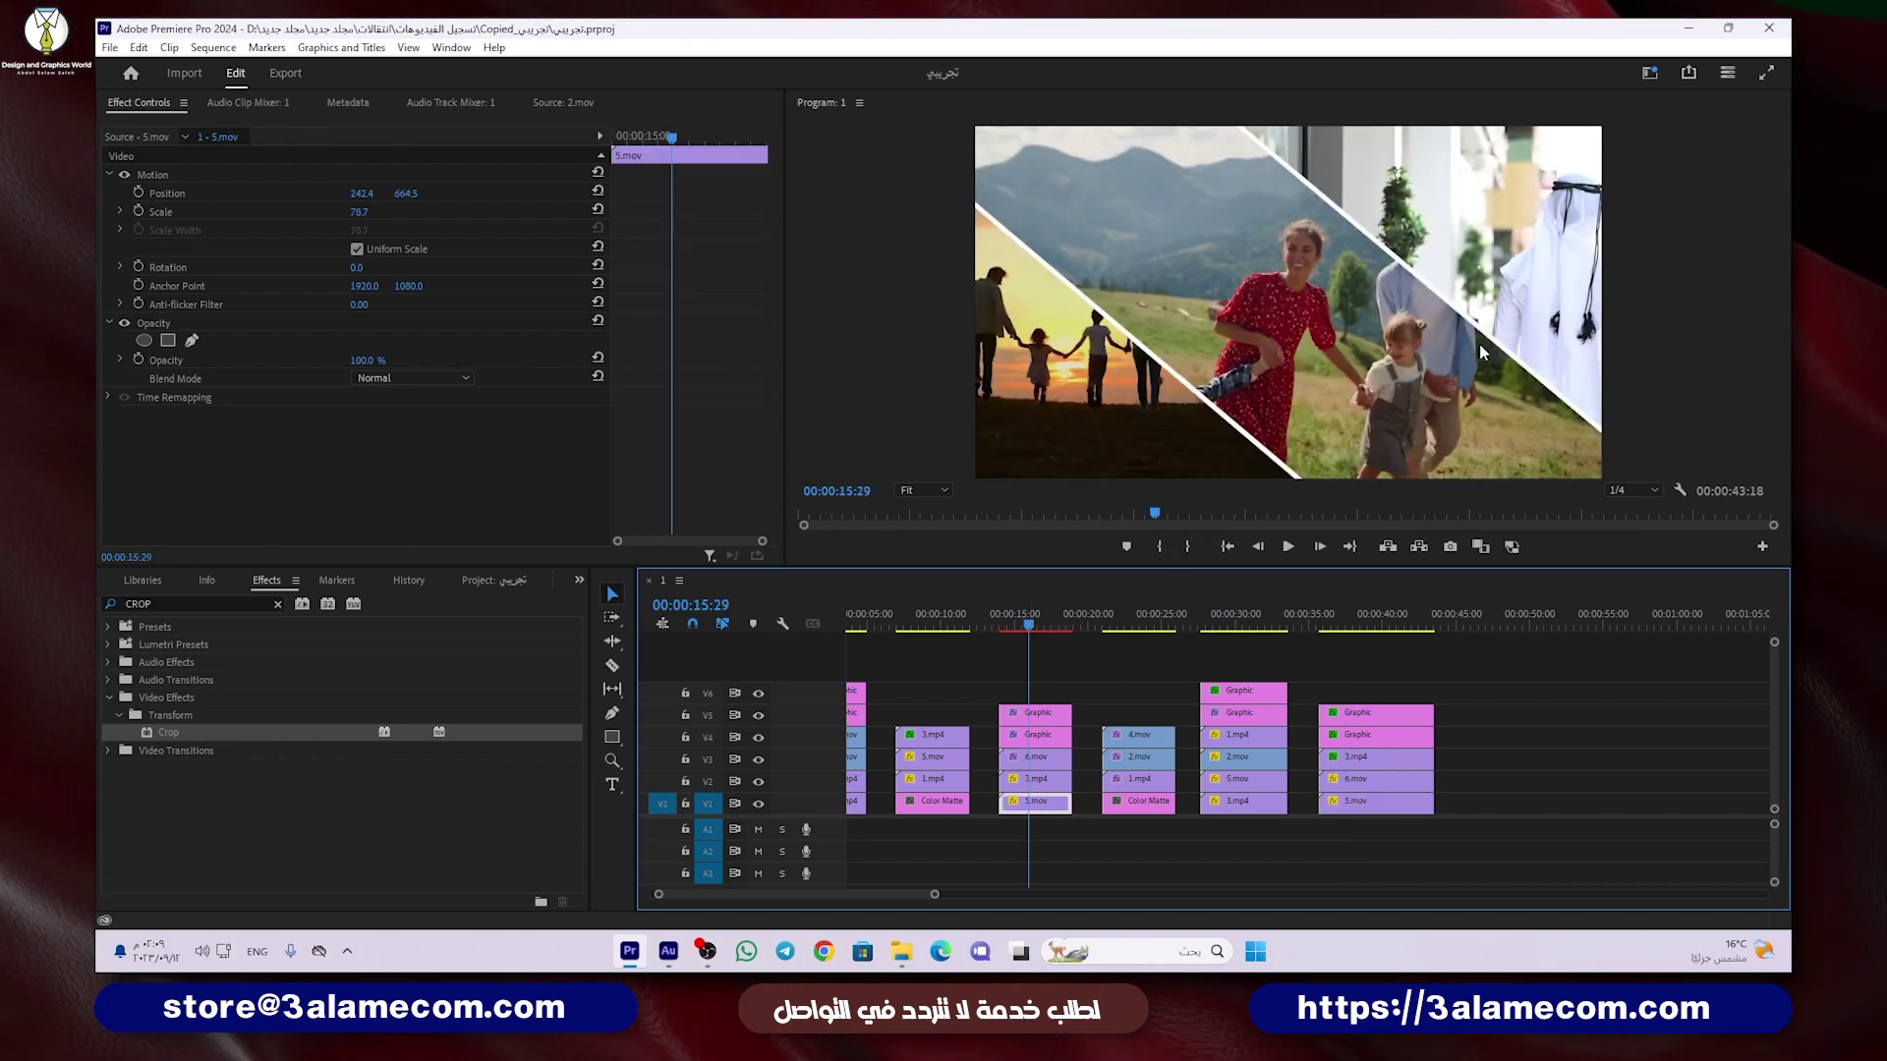
click(1452, 619)
click(491, 580)
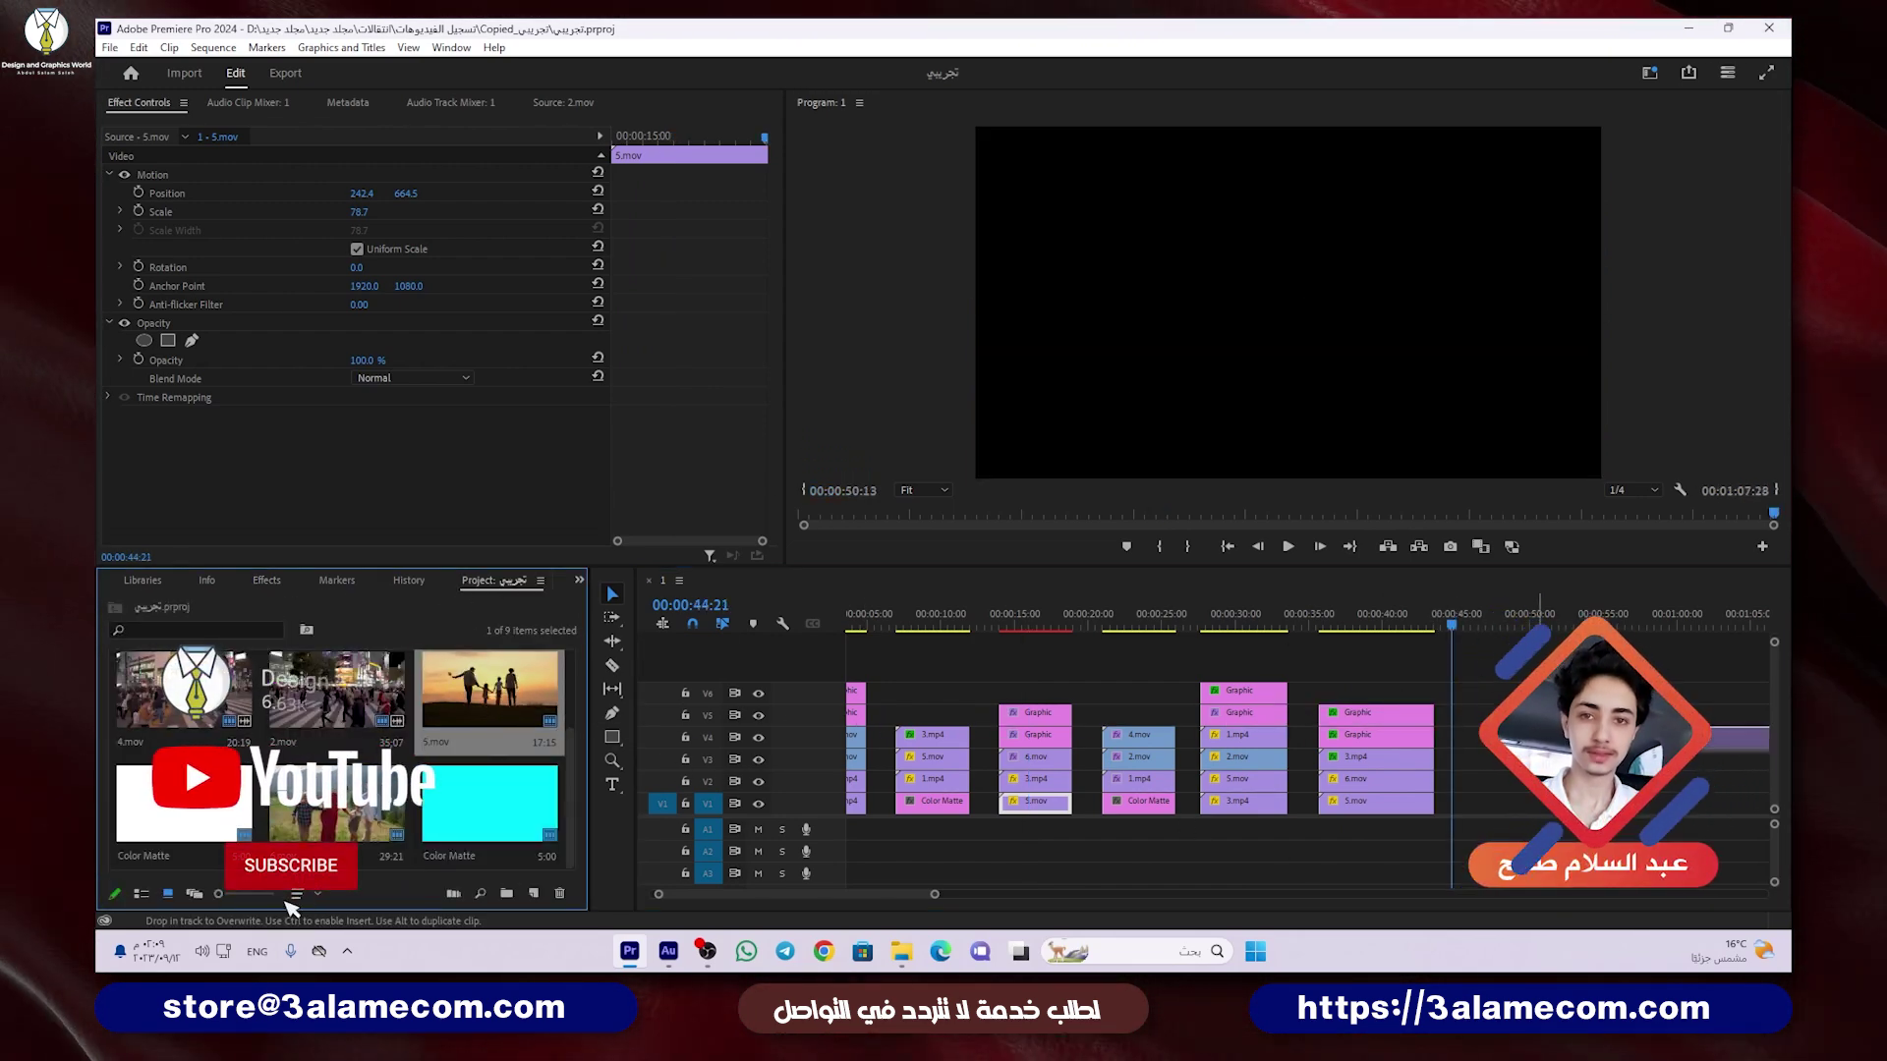
Step: Stack 5.mov, 4.mov and 1.mp4 on V1–V3 at 44:21, scaled to frame size
drag(489, 693, 1473, 788)
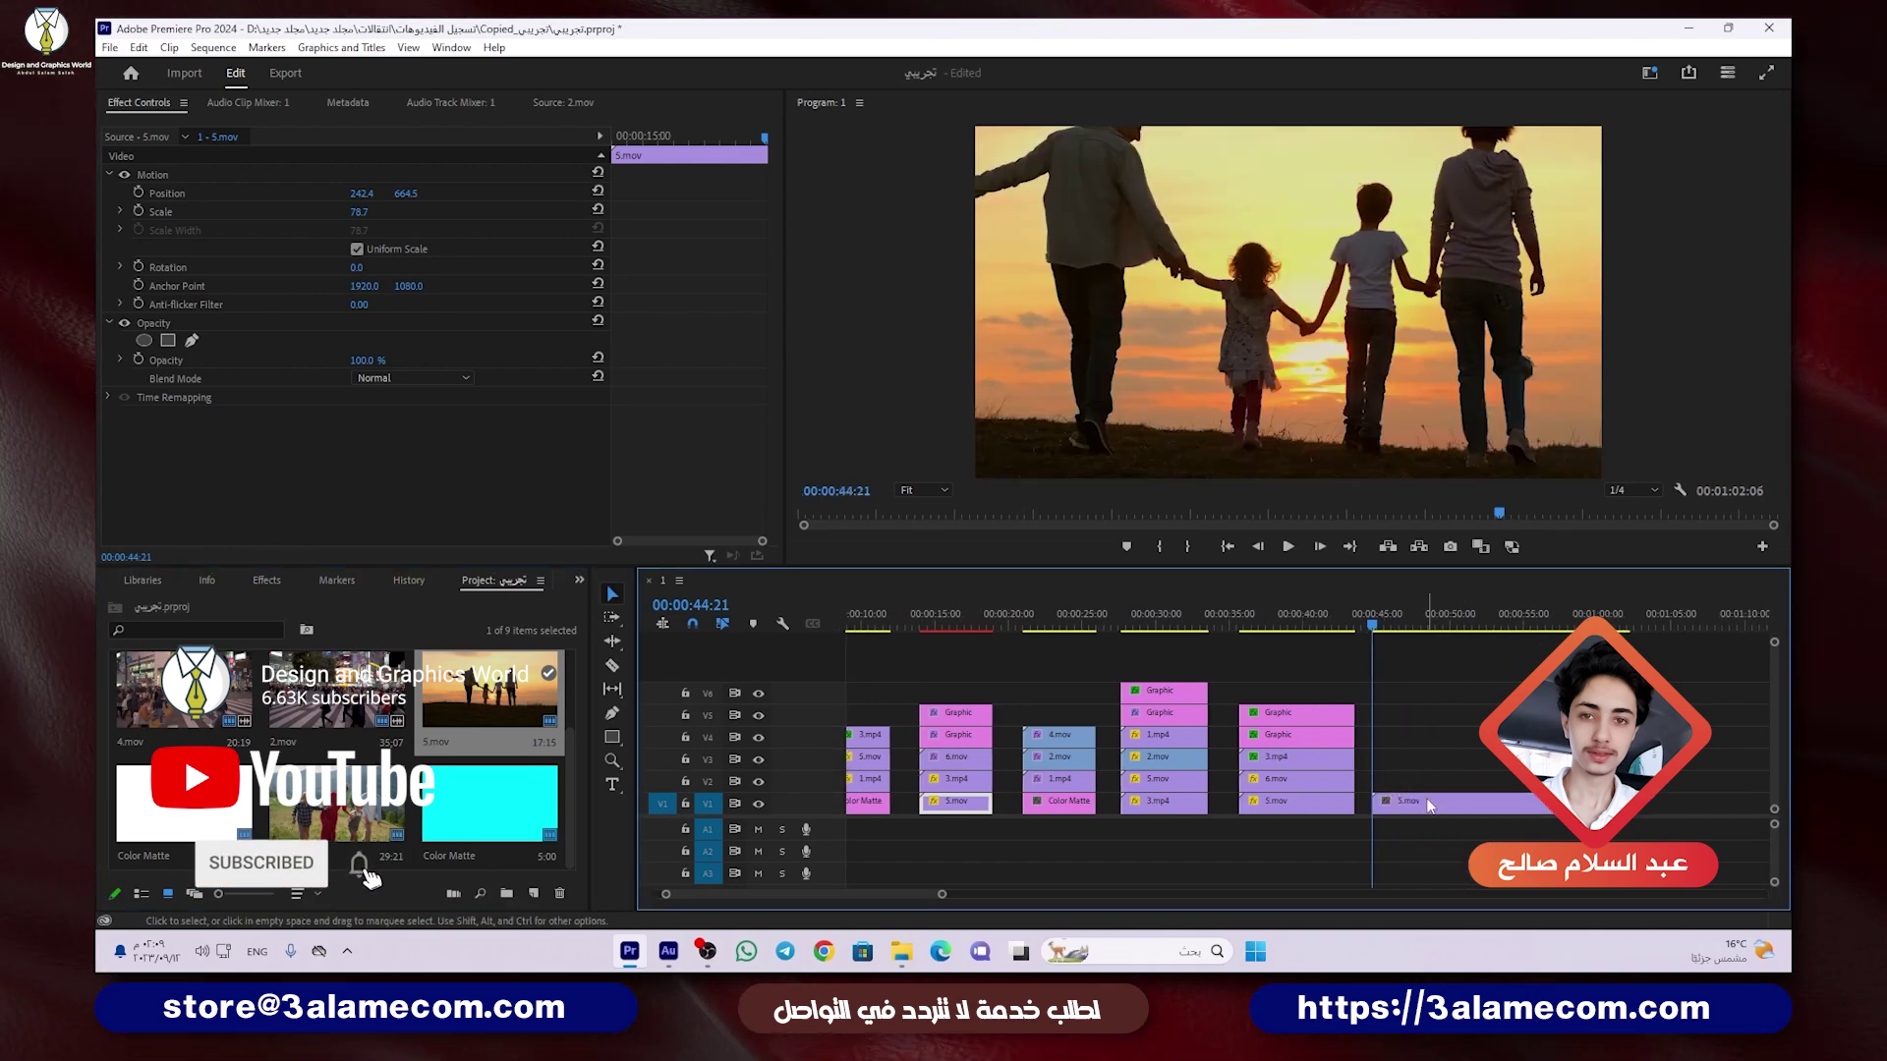
right_click(1430, 804)
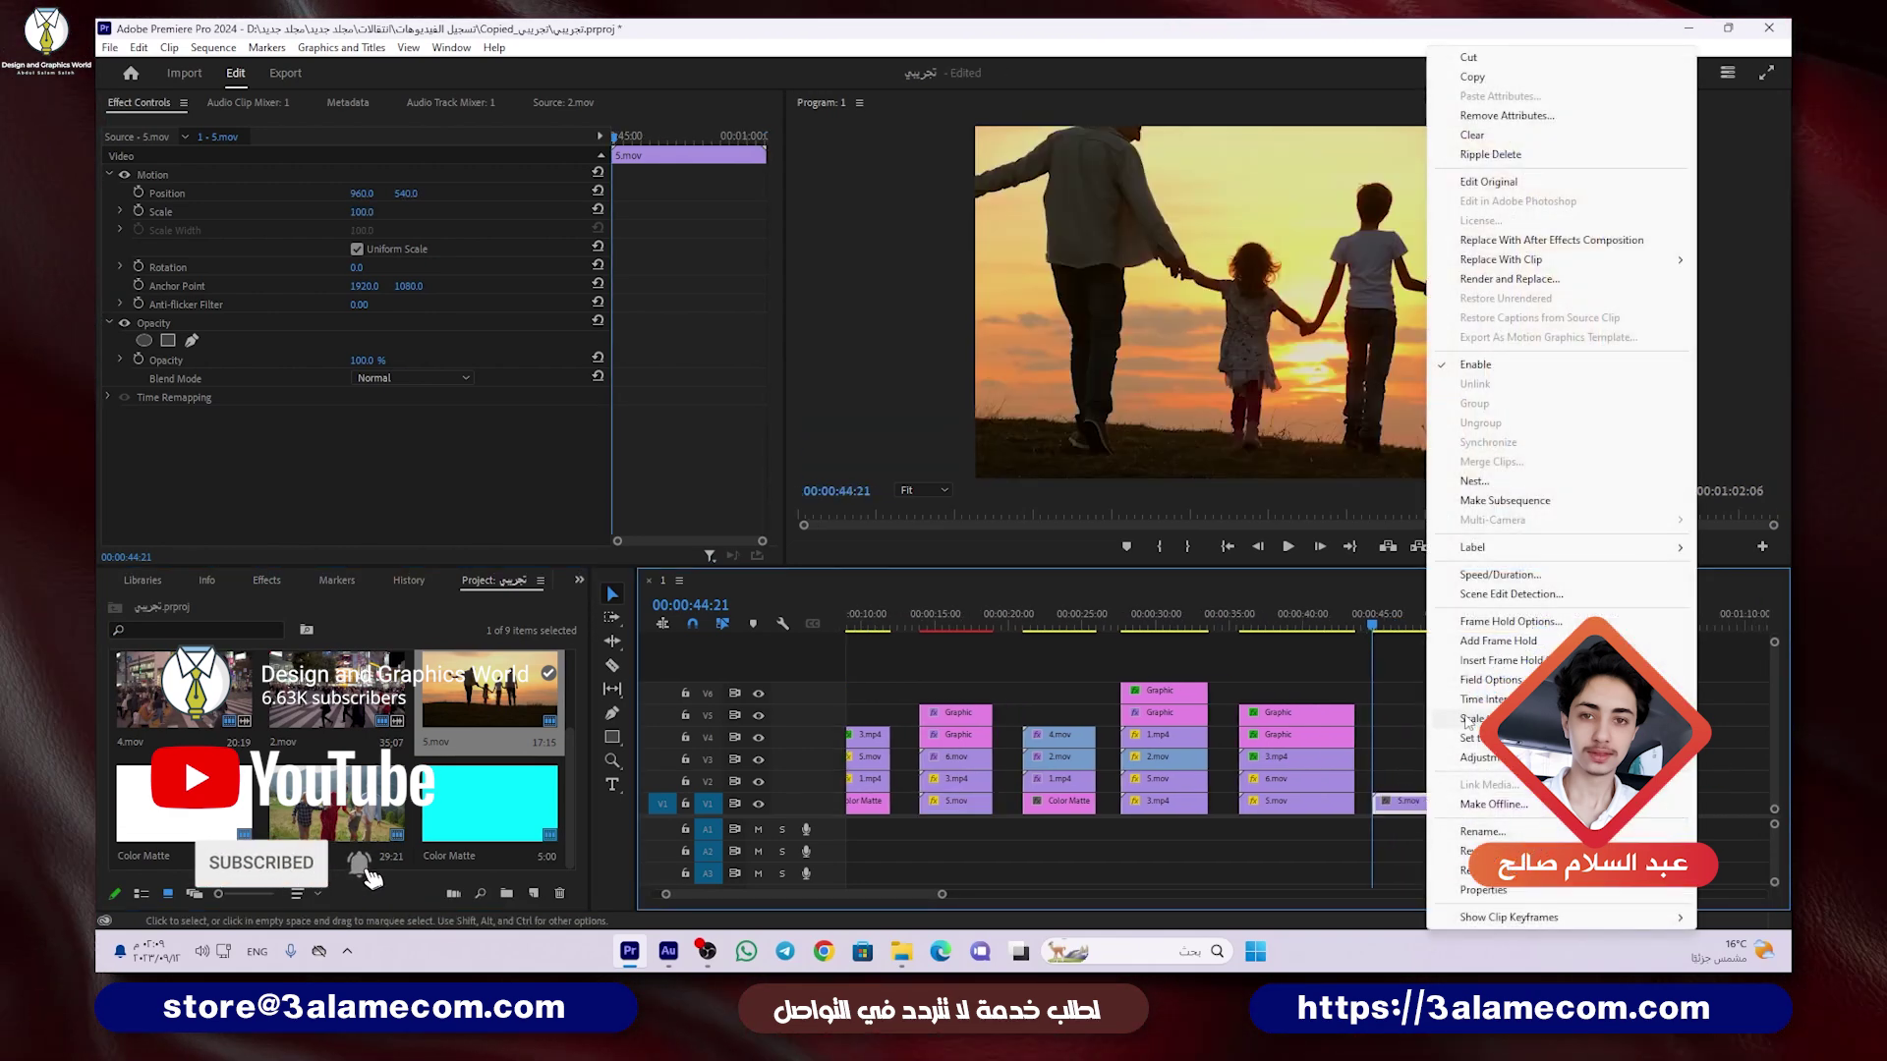
key(Escape)
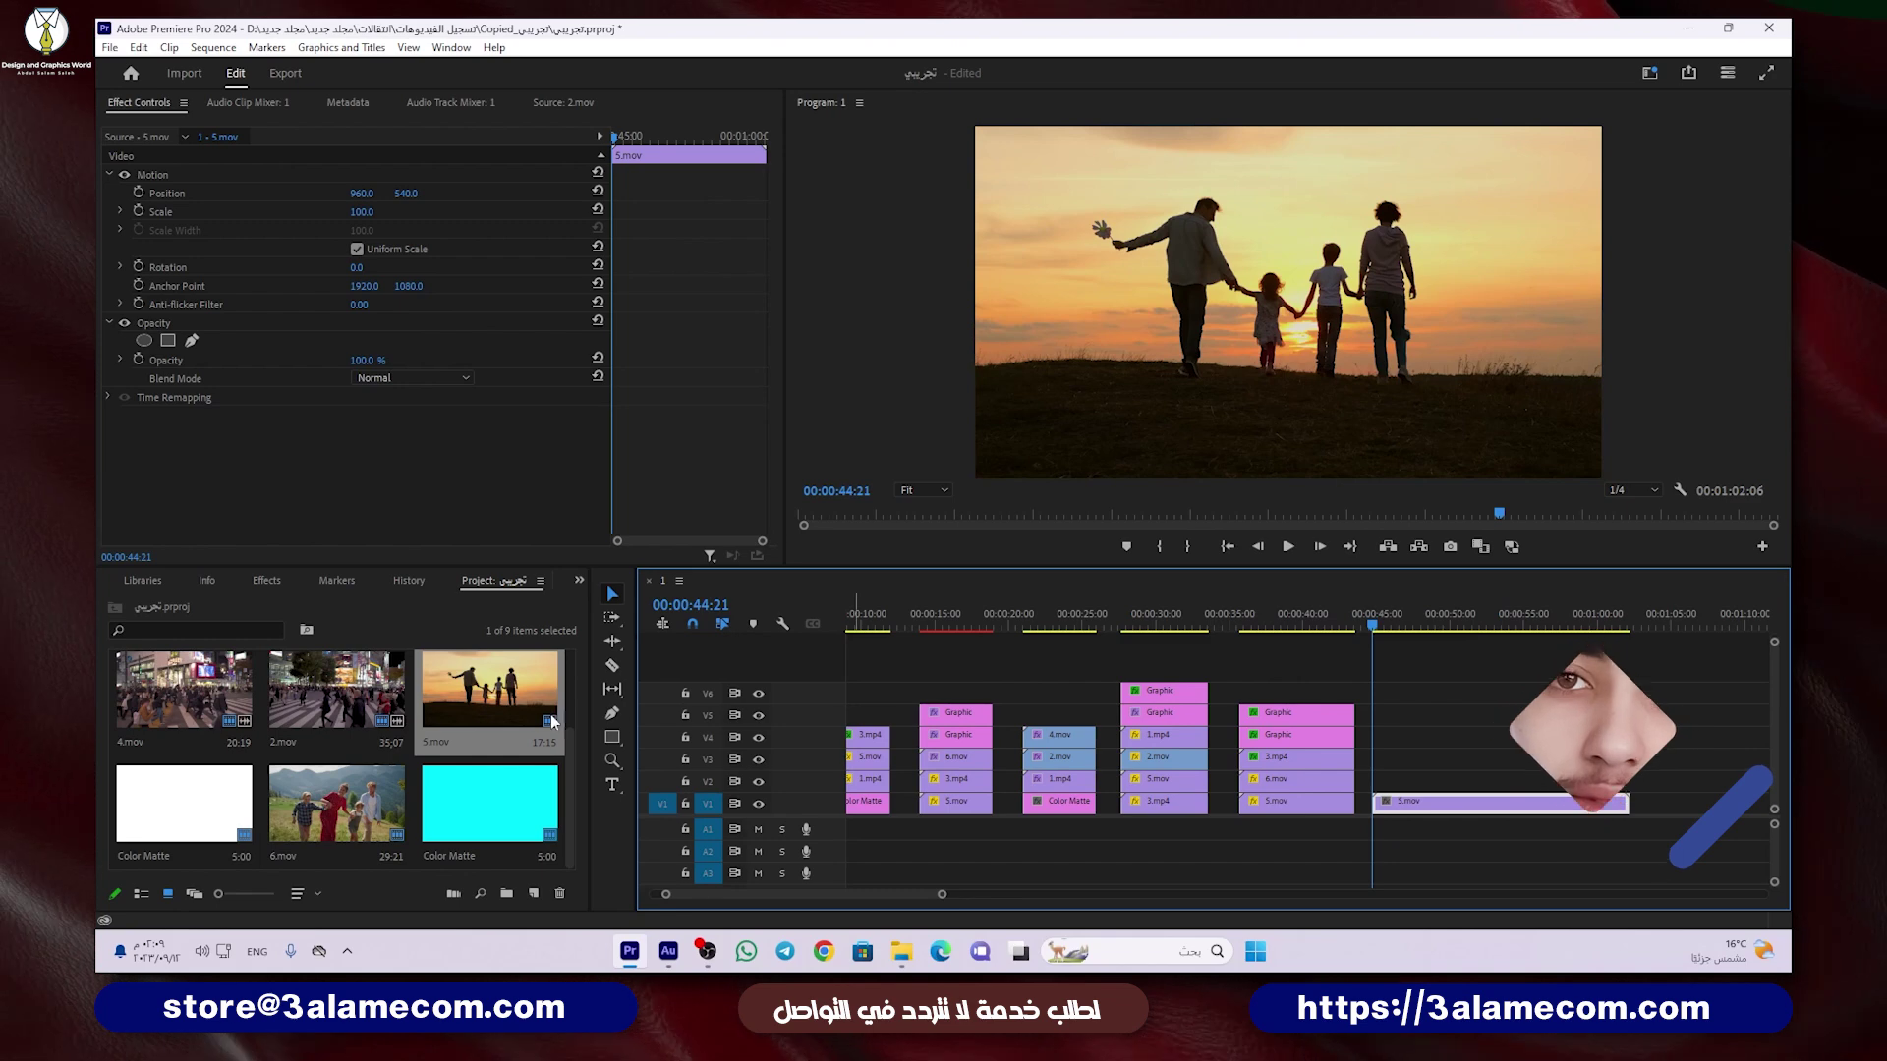
double_click(183, 688)
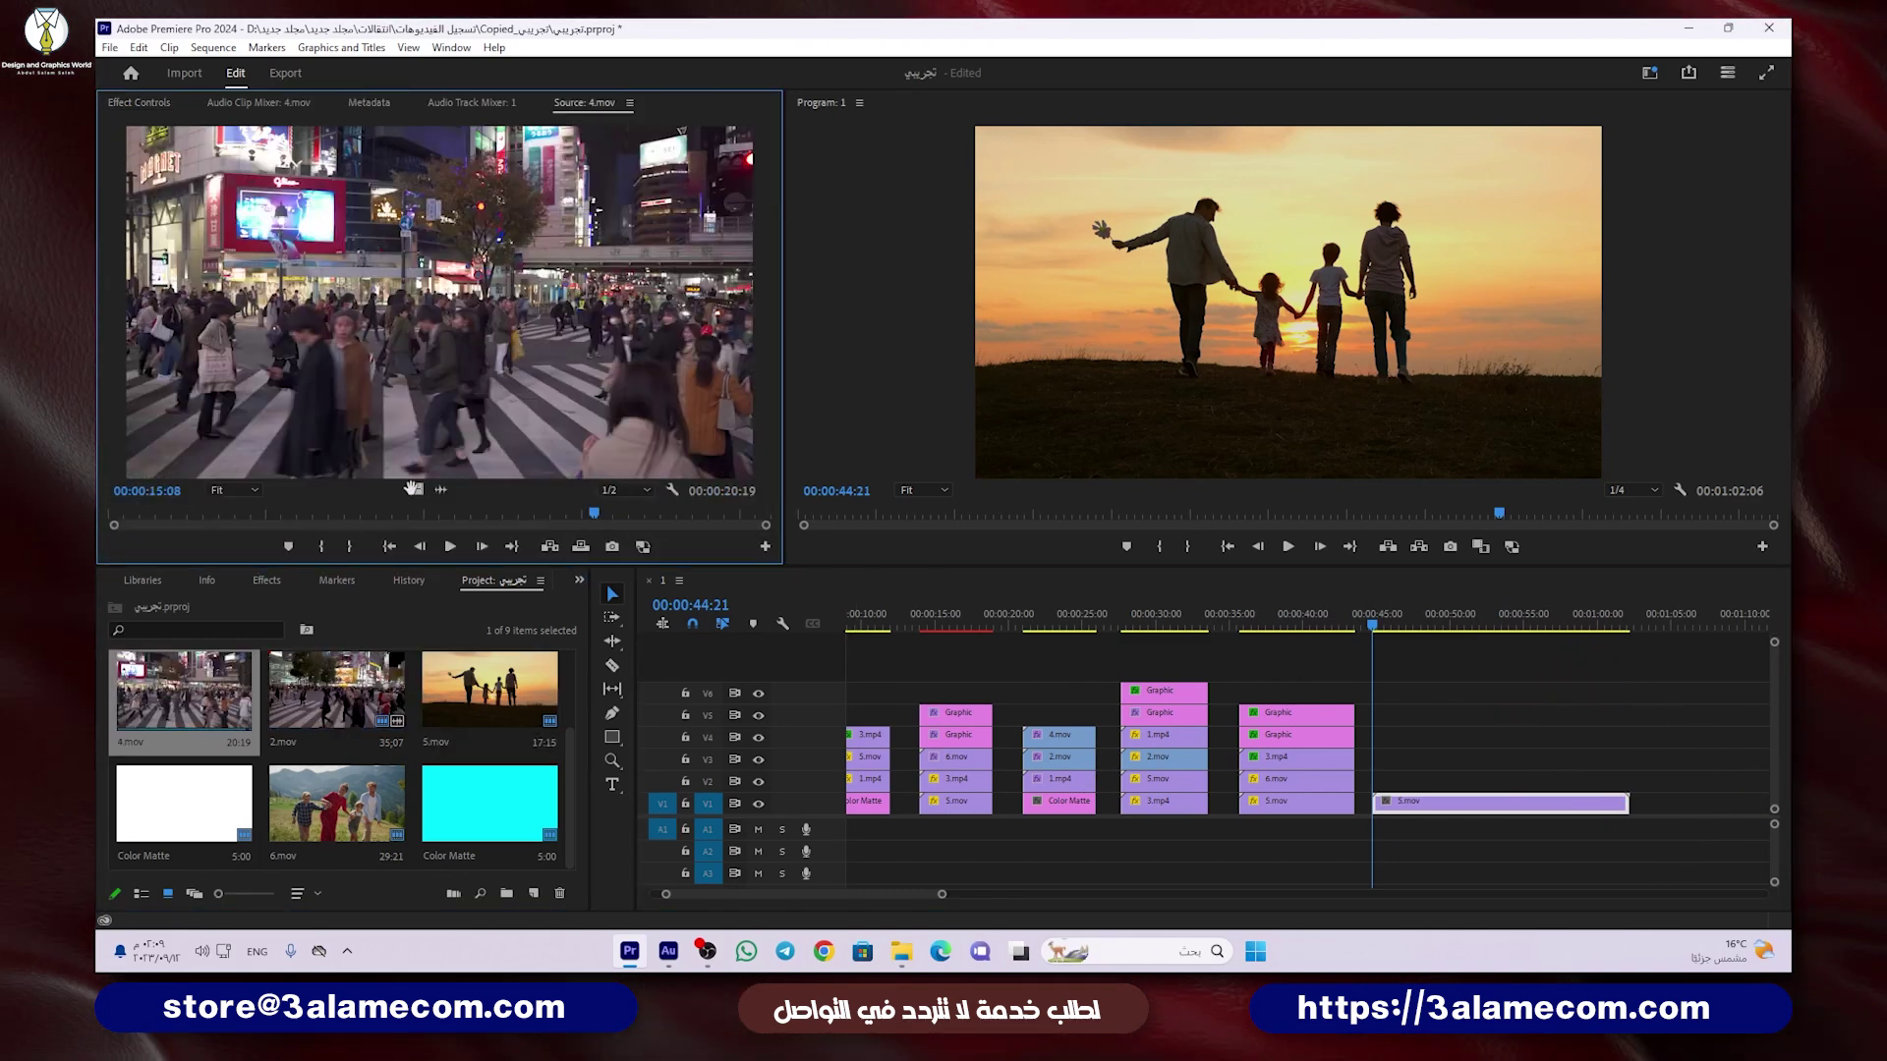
drag(1155, 578, 1375, 779)
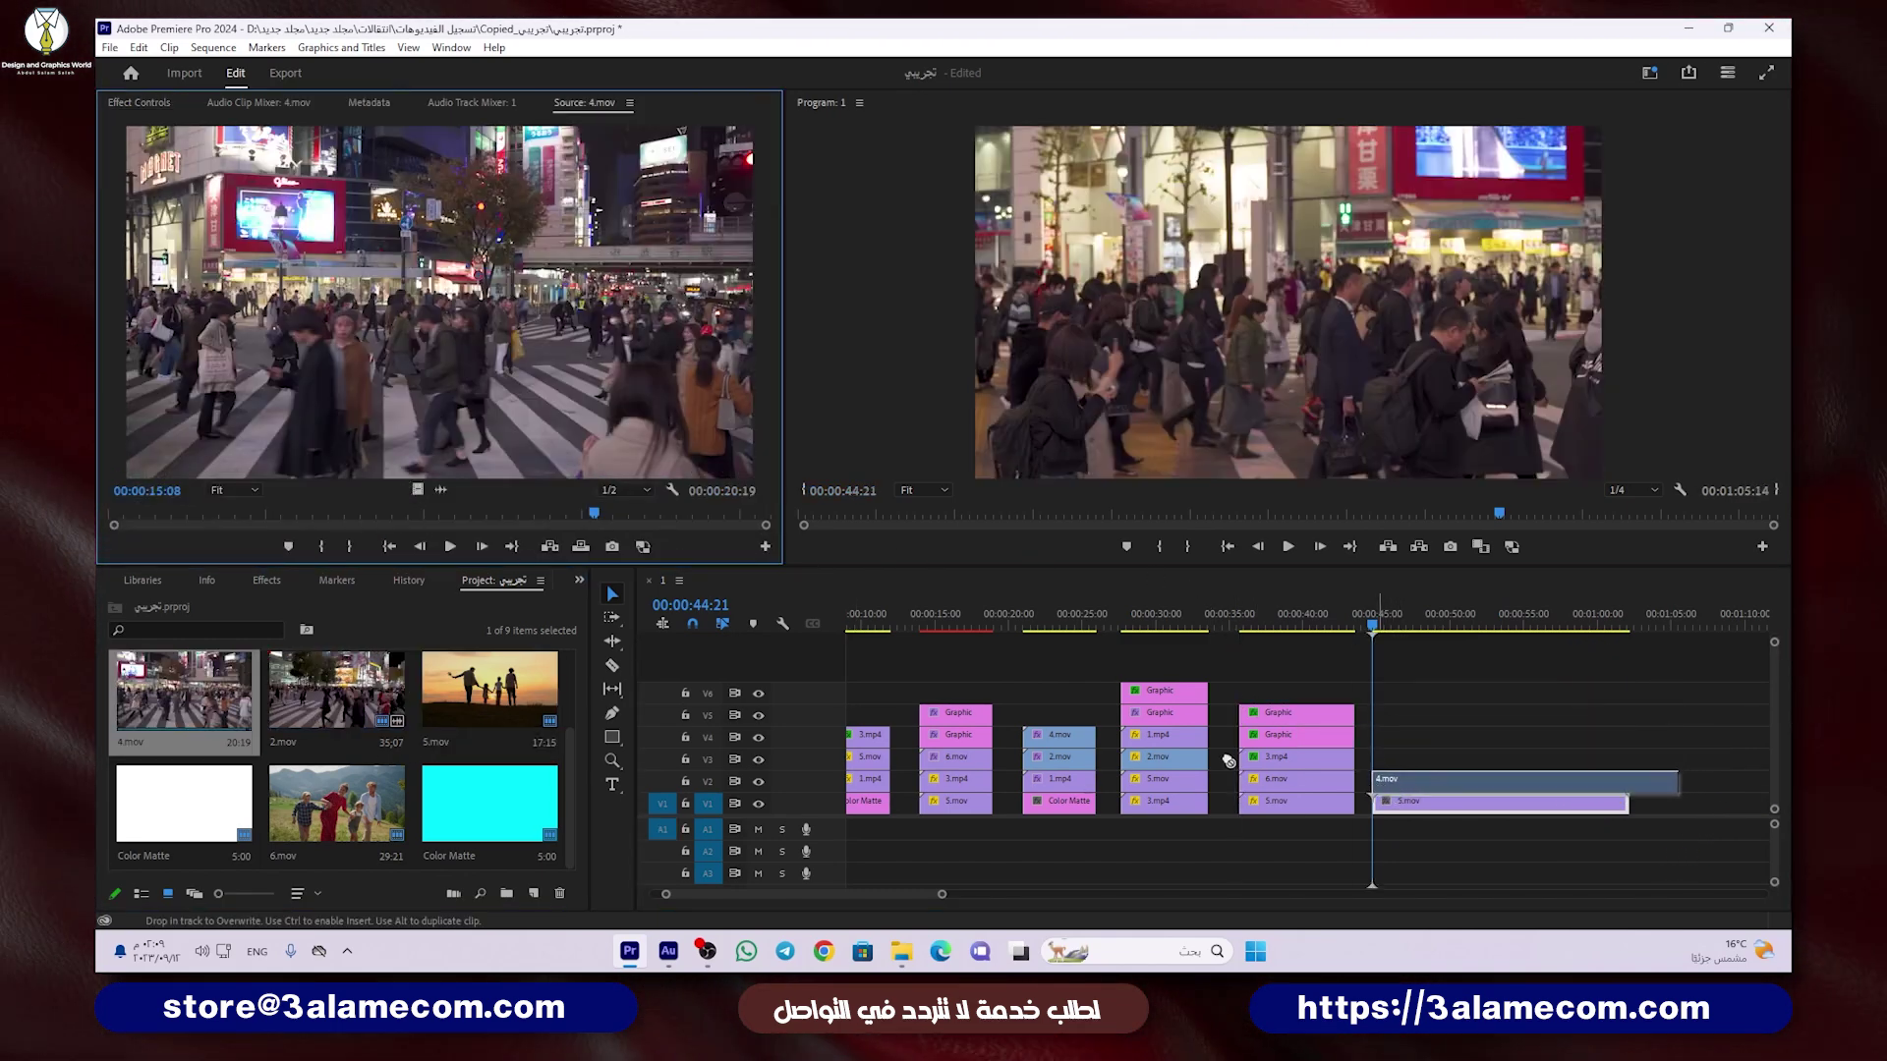
scroll(458, 725, up, 1)
scroll(462, 725, up, 1)
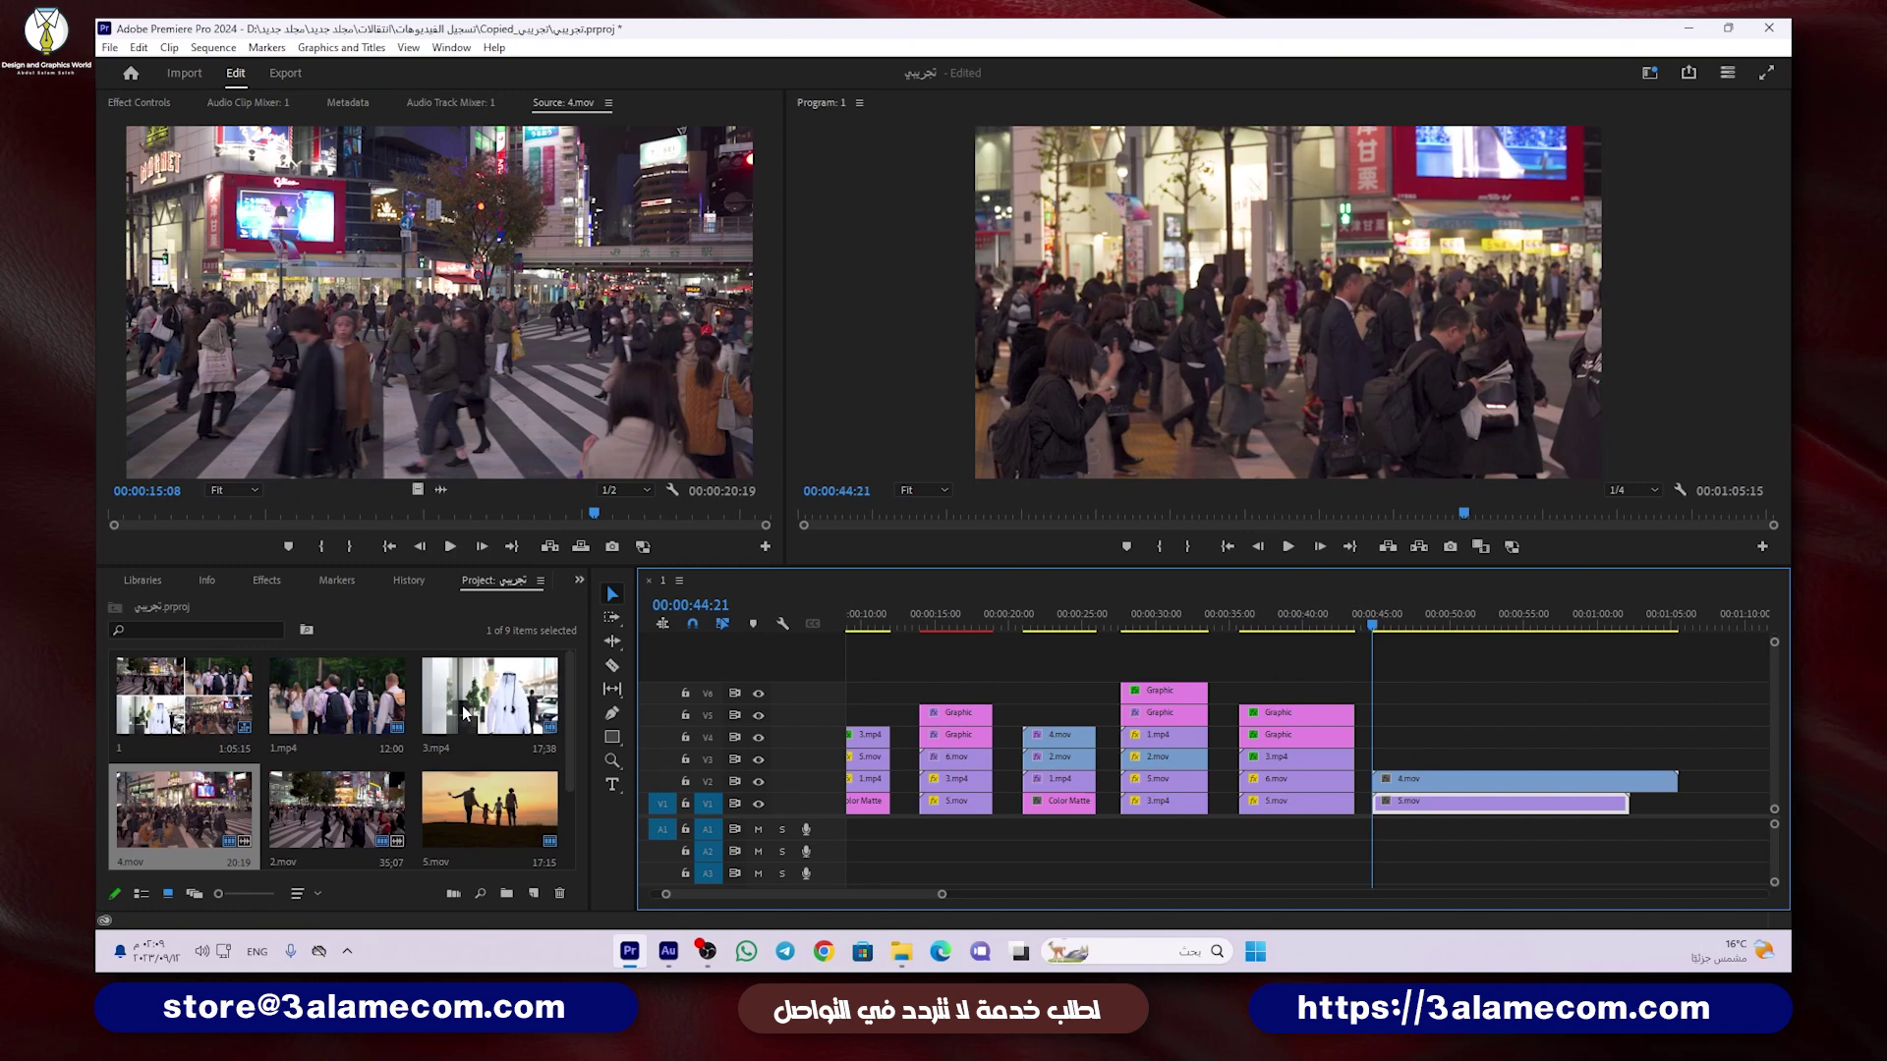
double_click(336, 696)
drag(336, 696, 1366, 756)
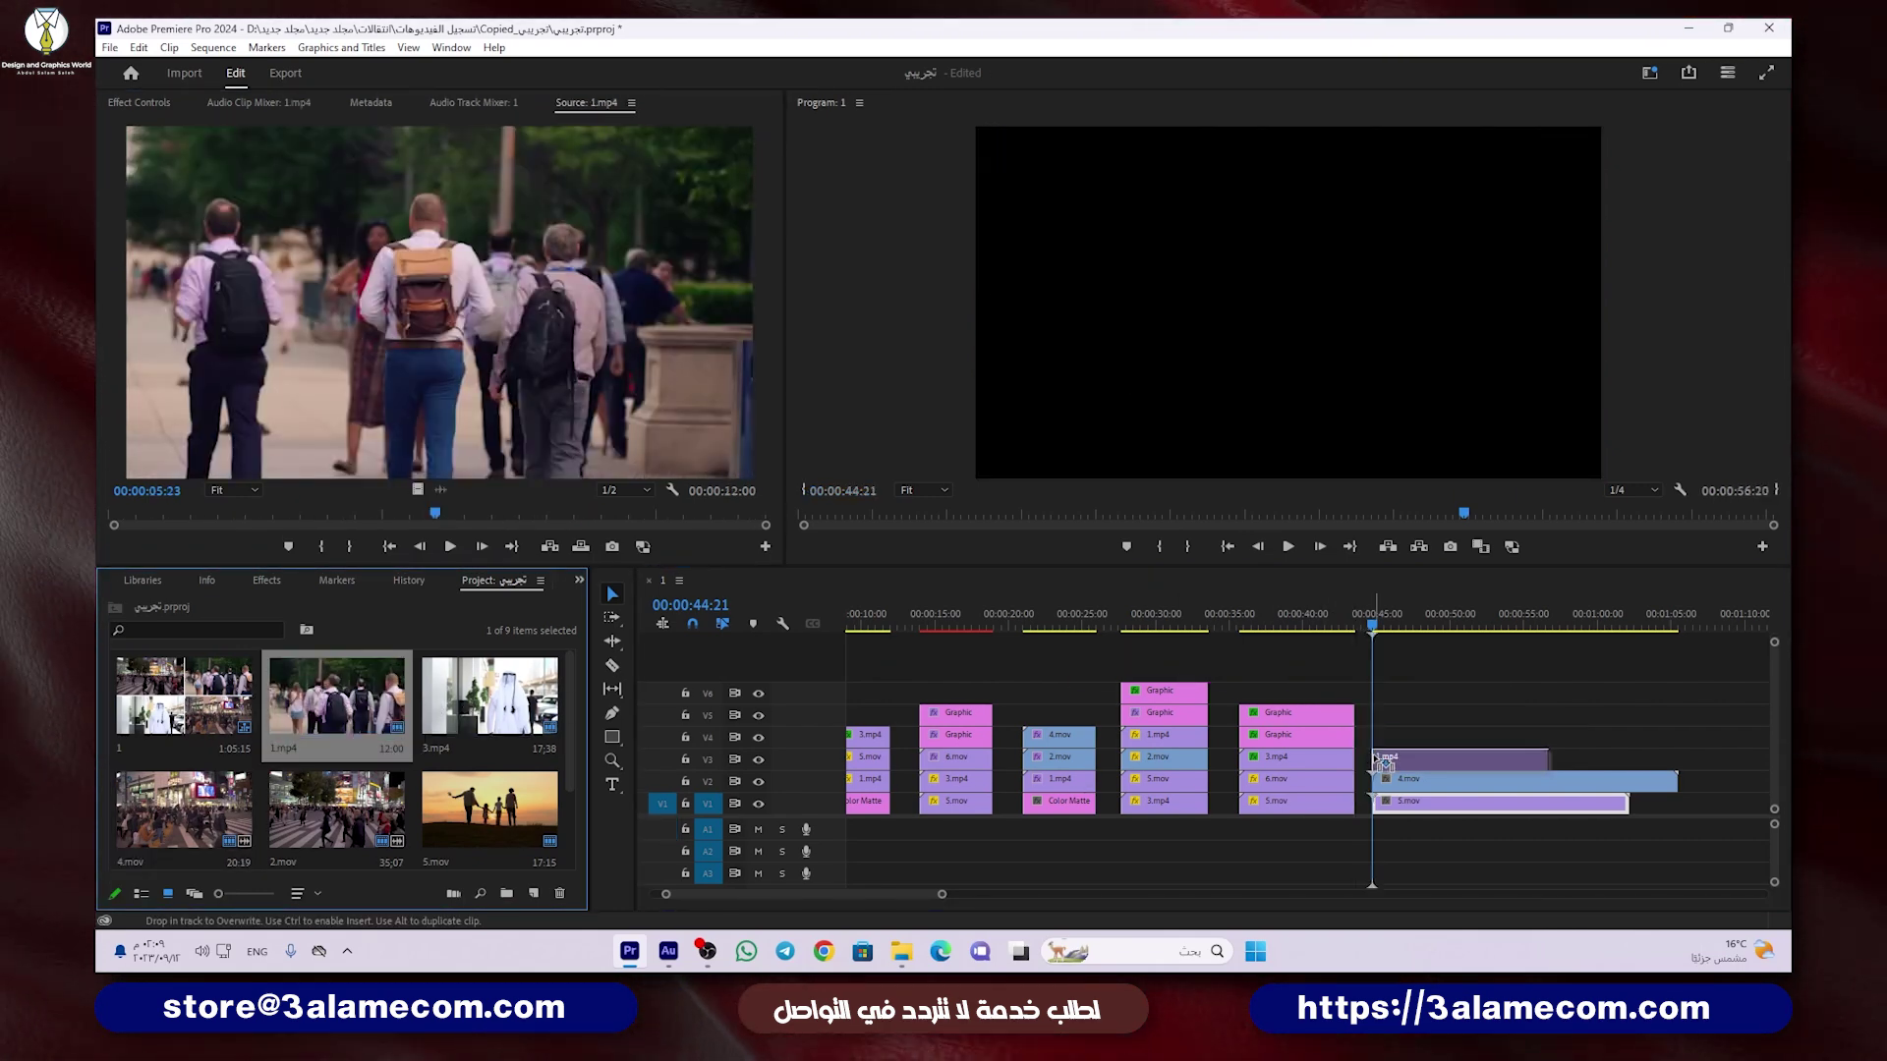
right_click(1418, 761)
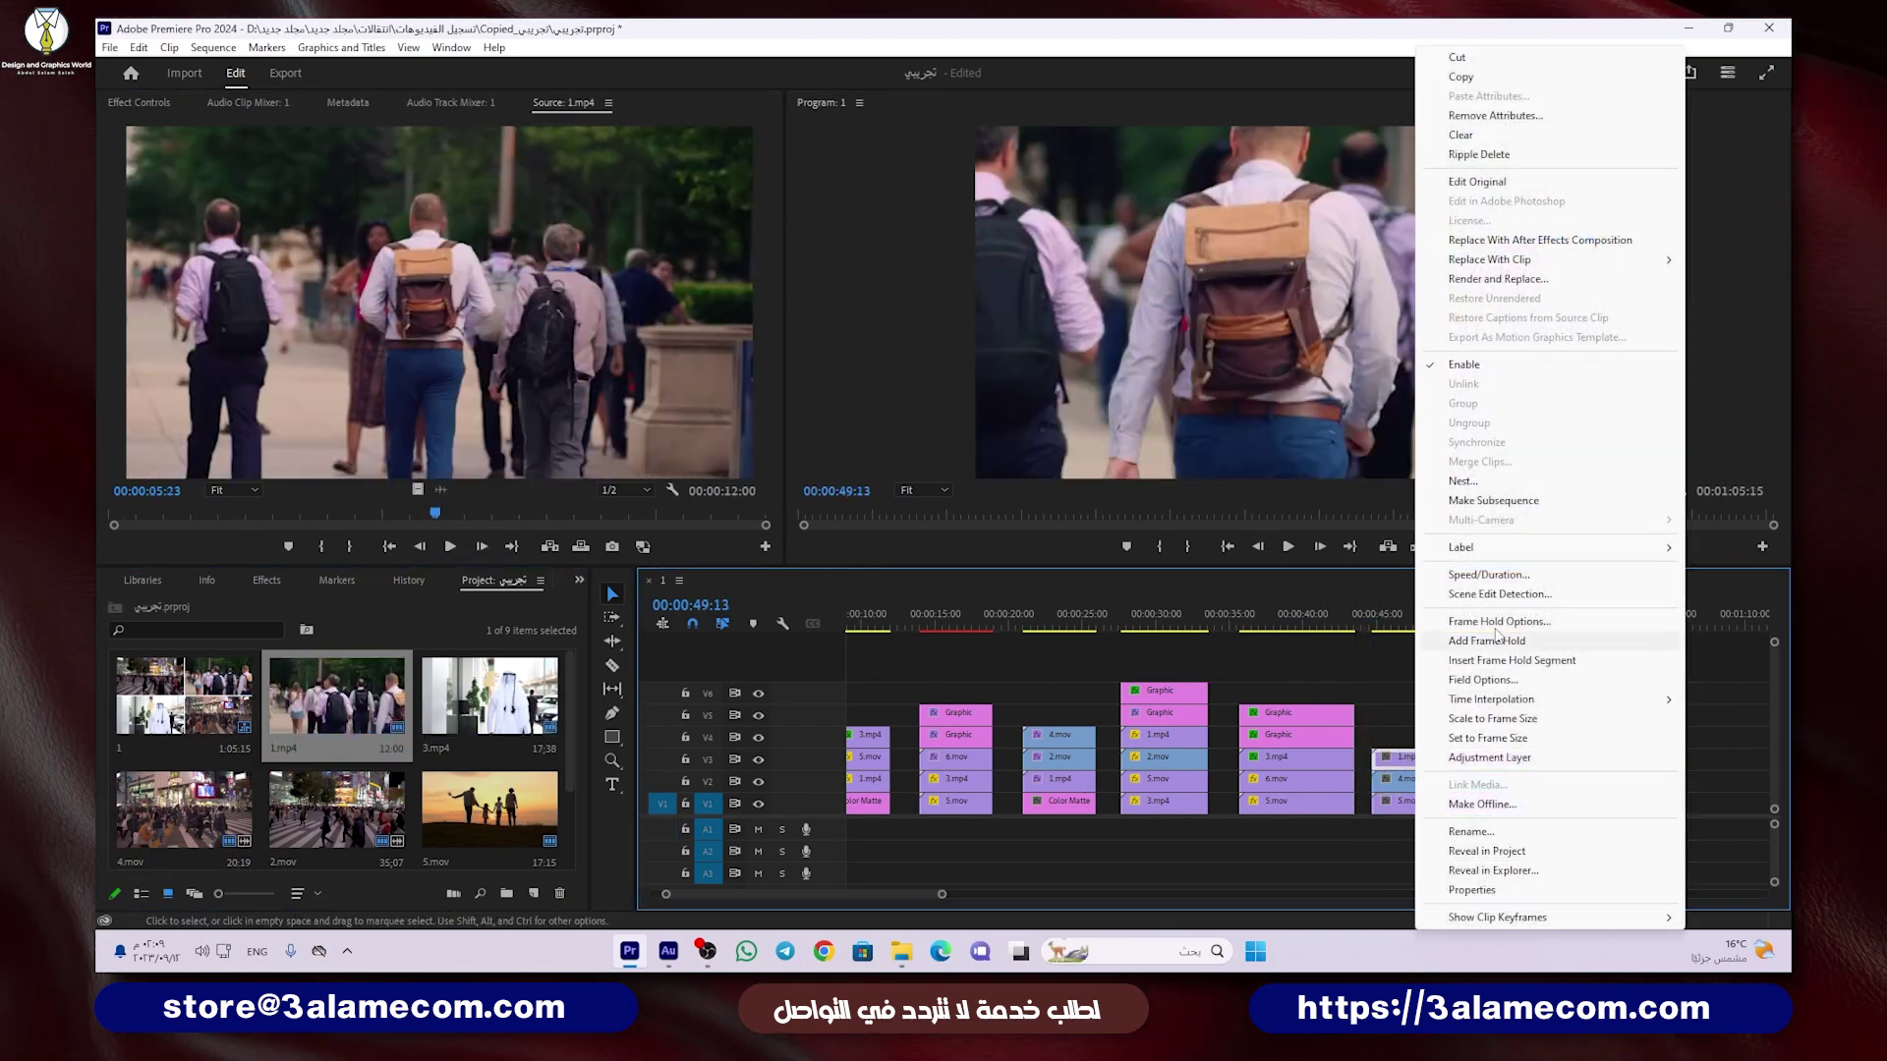
click(1500, 723)
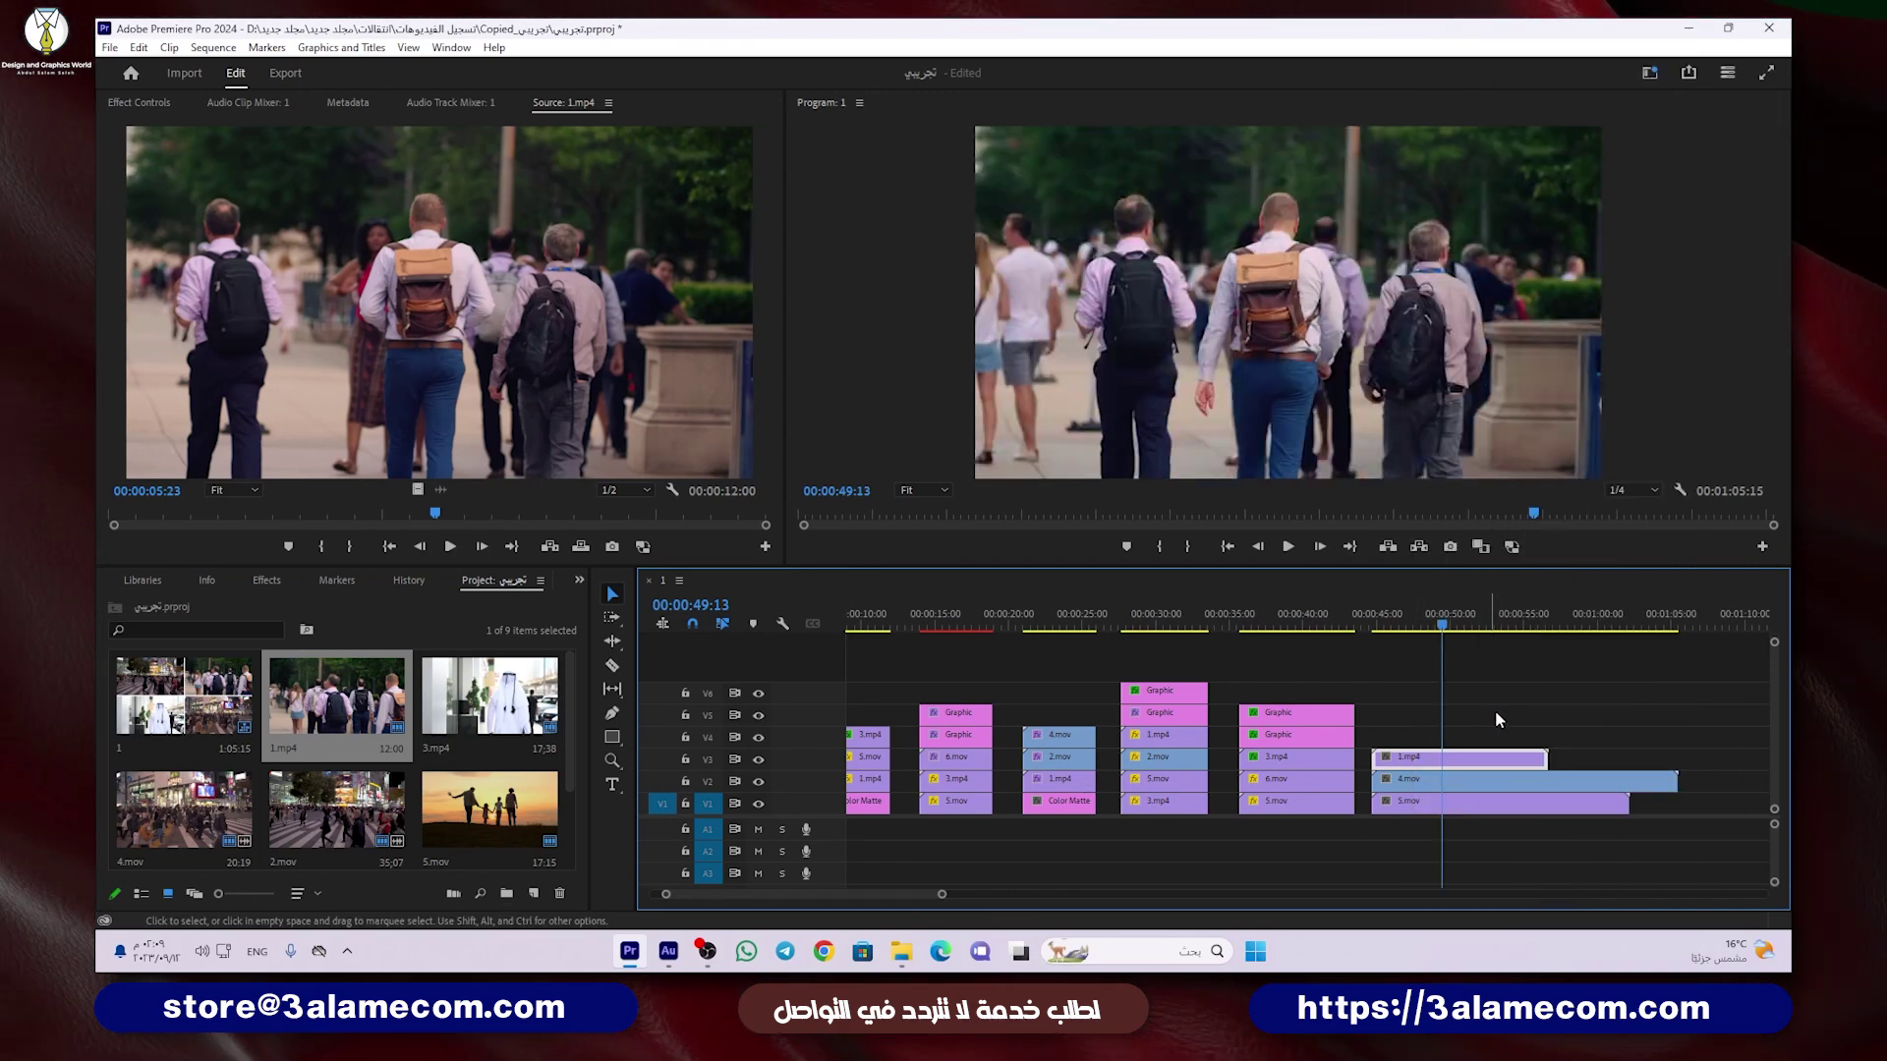
Step: Razor all three clips and delete the right halves so they end at 00:00:51:08
click(611, 666)
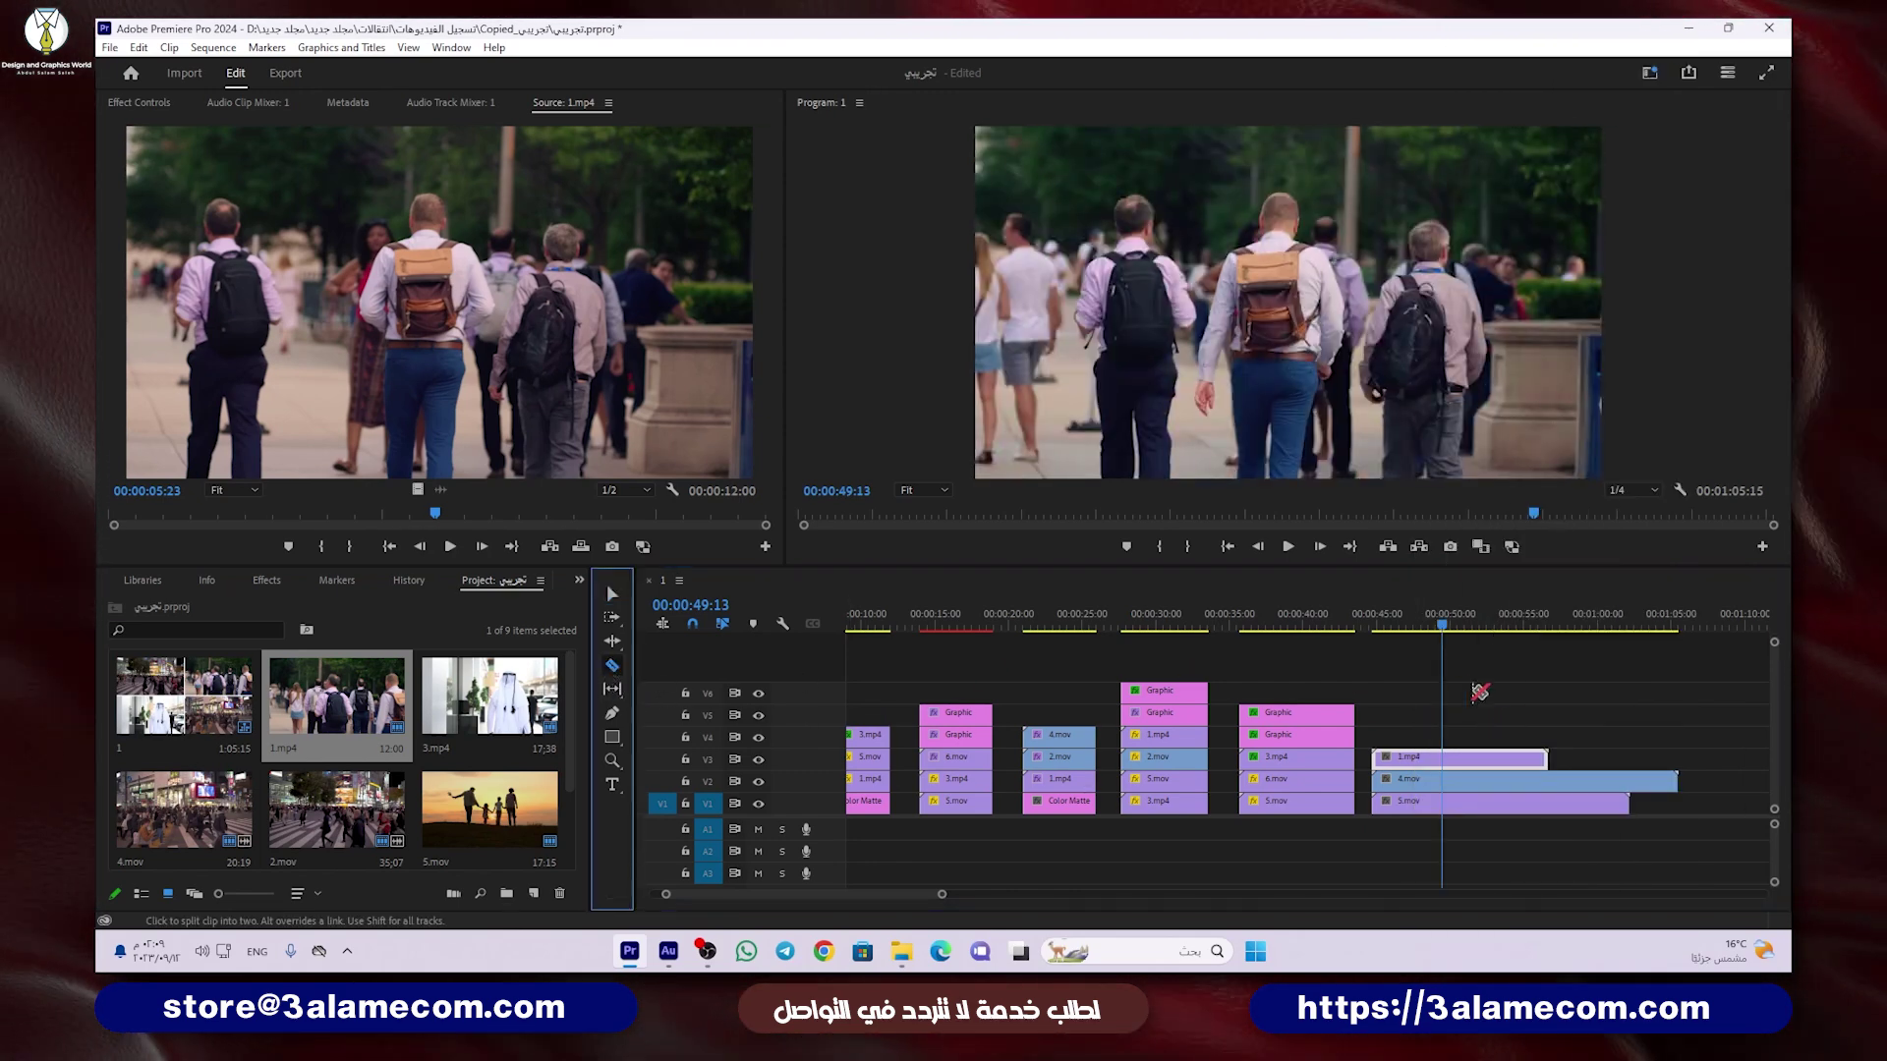
shift+click(1469, 802)
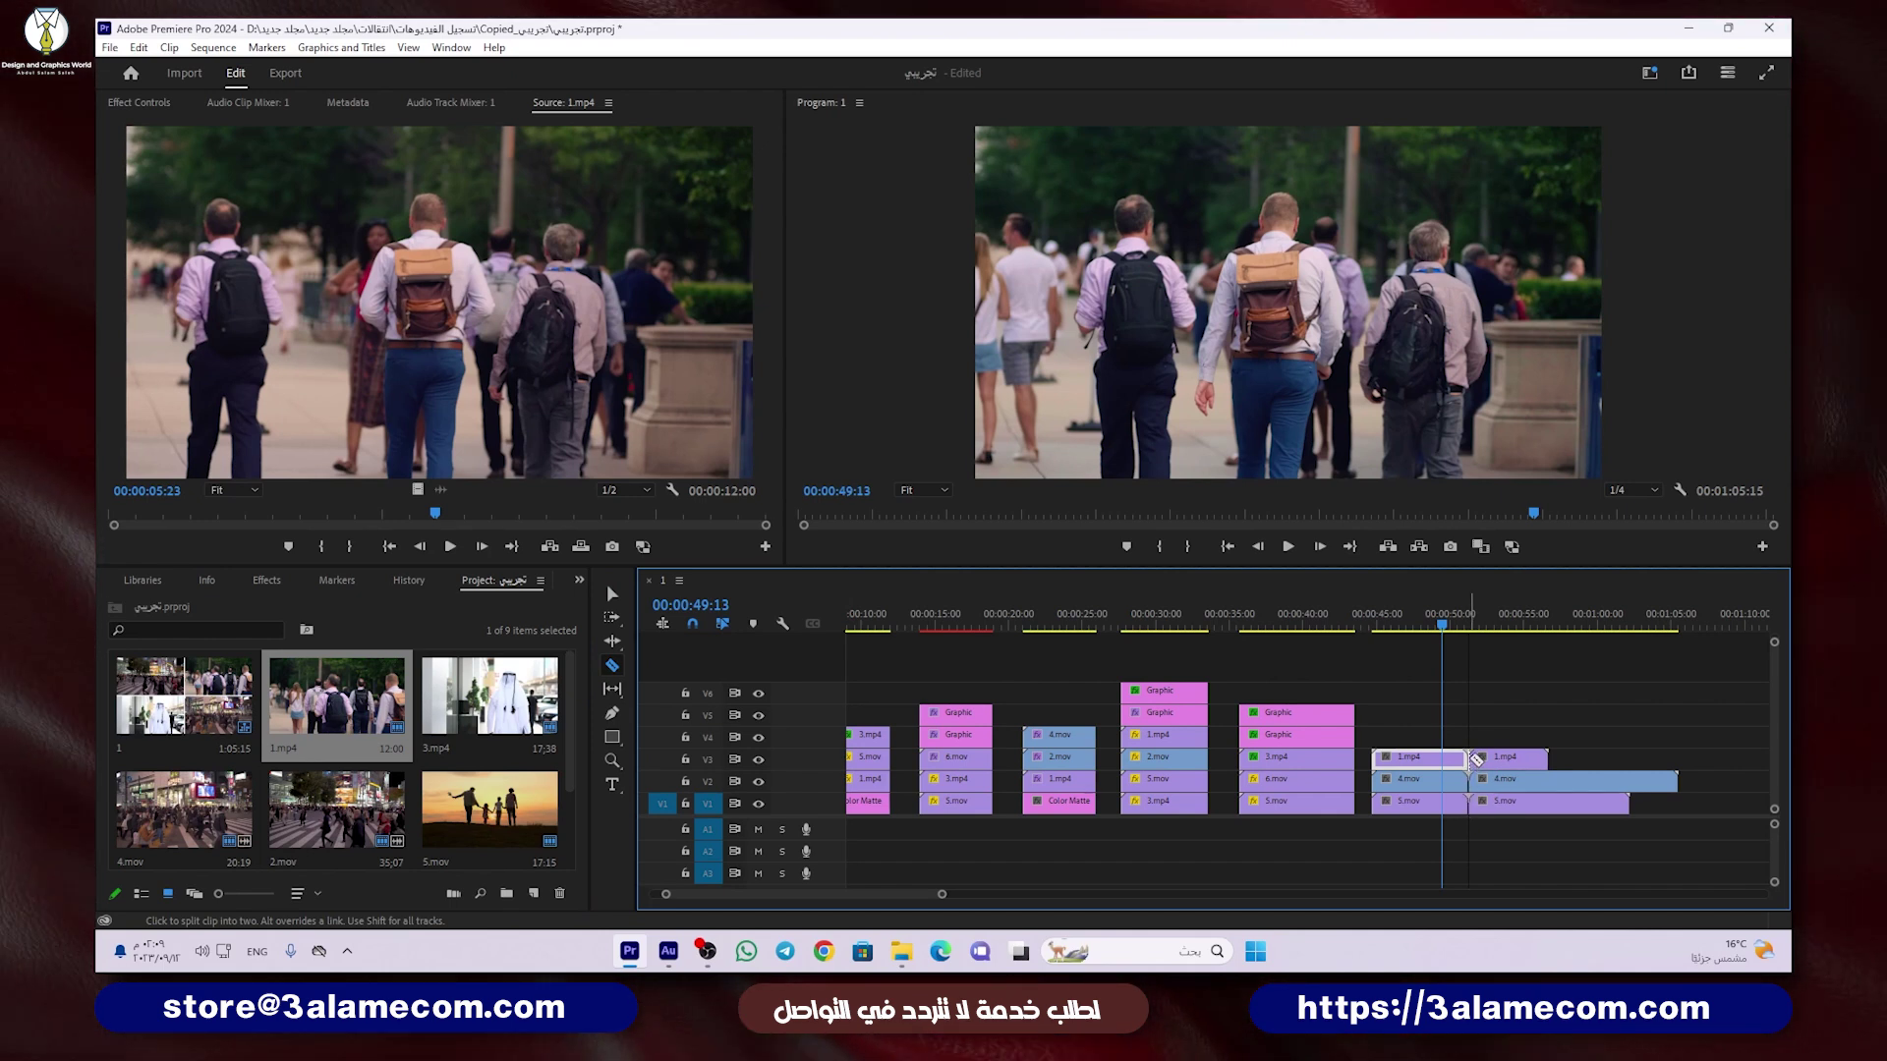
drag(1485, 725, 1538, 811)
key(Delete)
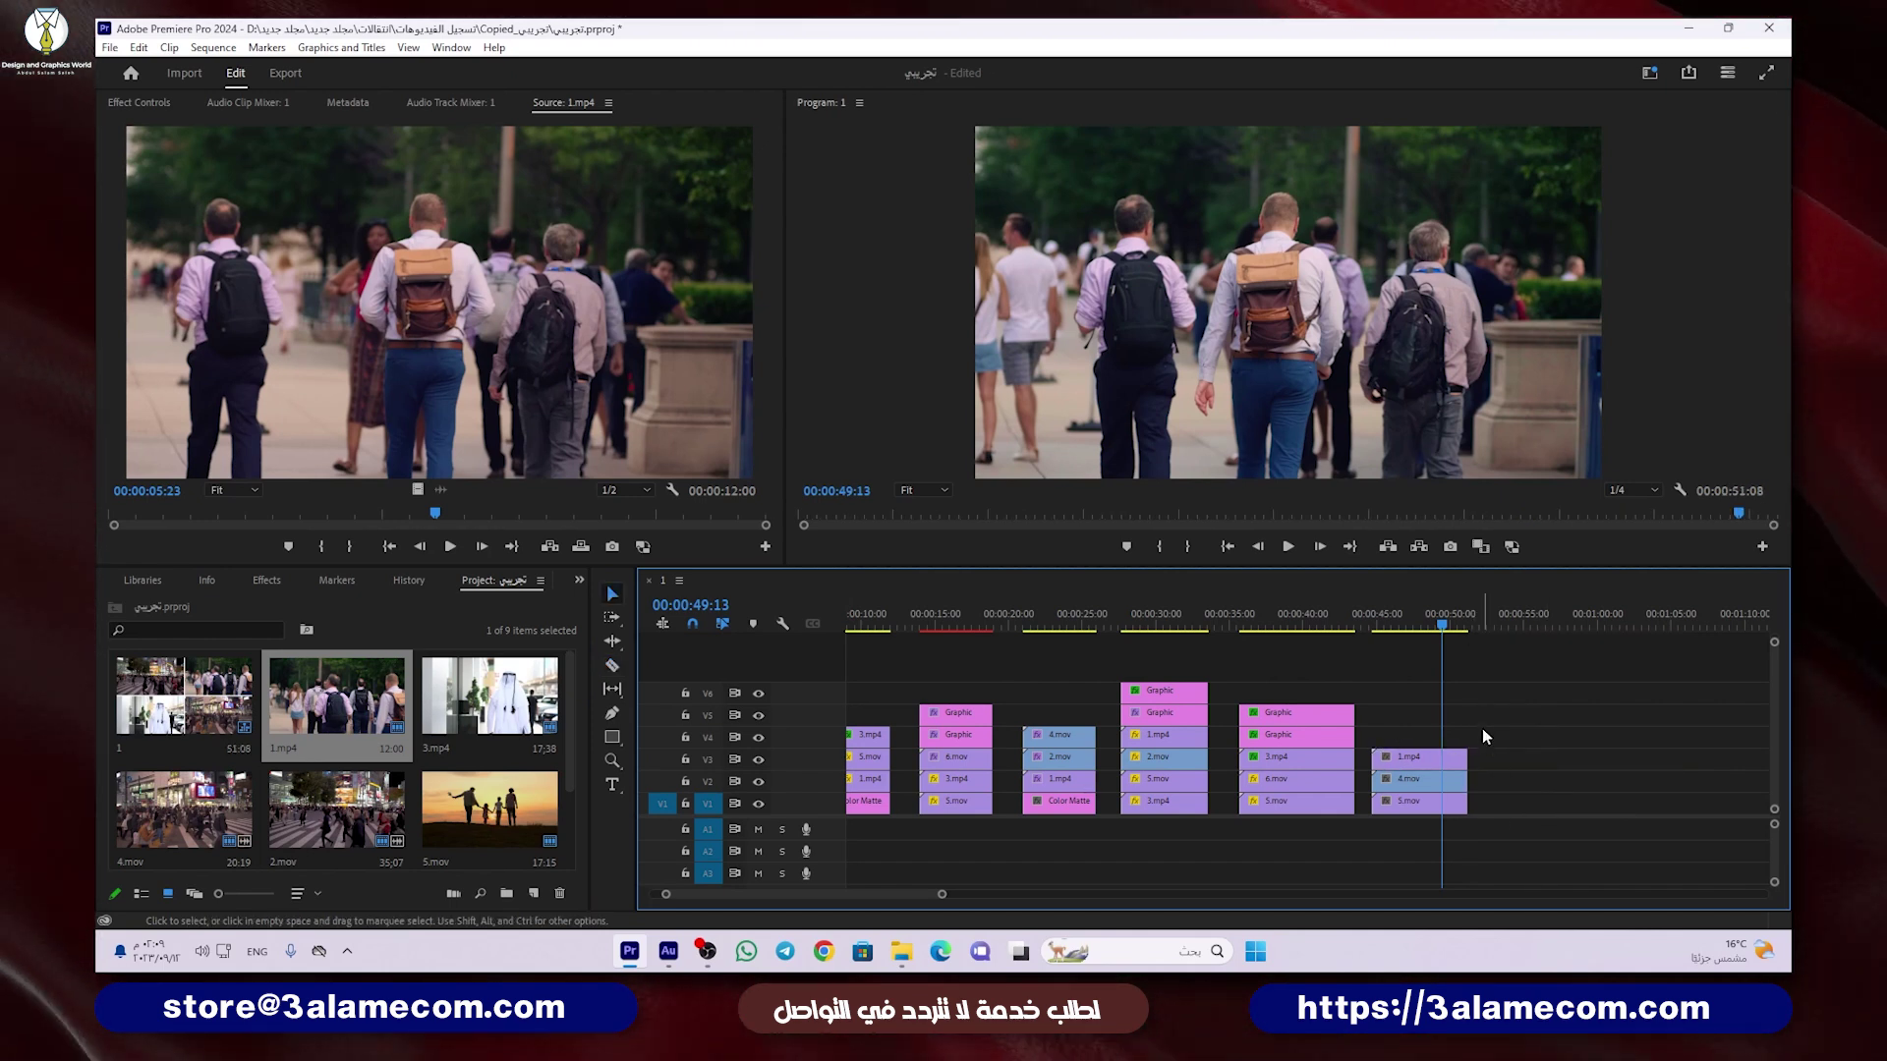
Step: Search the Effects panel for 'ladial' and apply Radial Wipe to 1.mp4 on V3
click(280, 585)
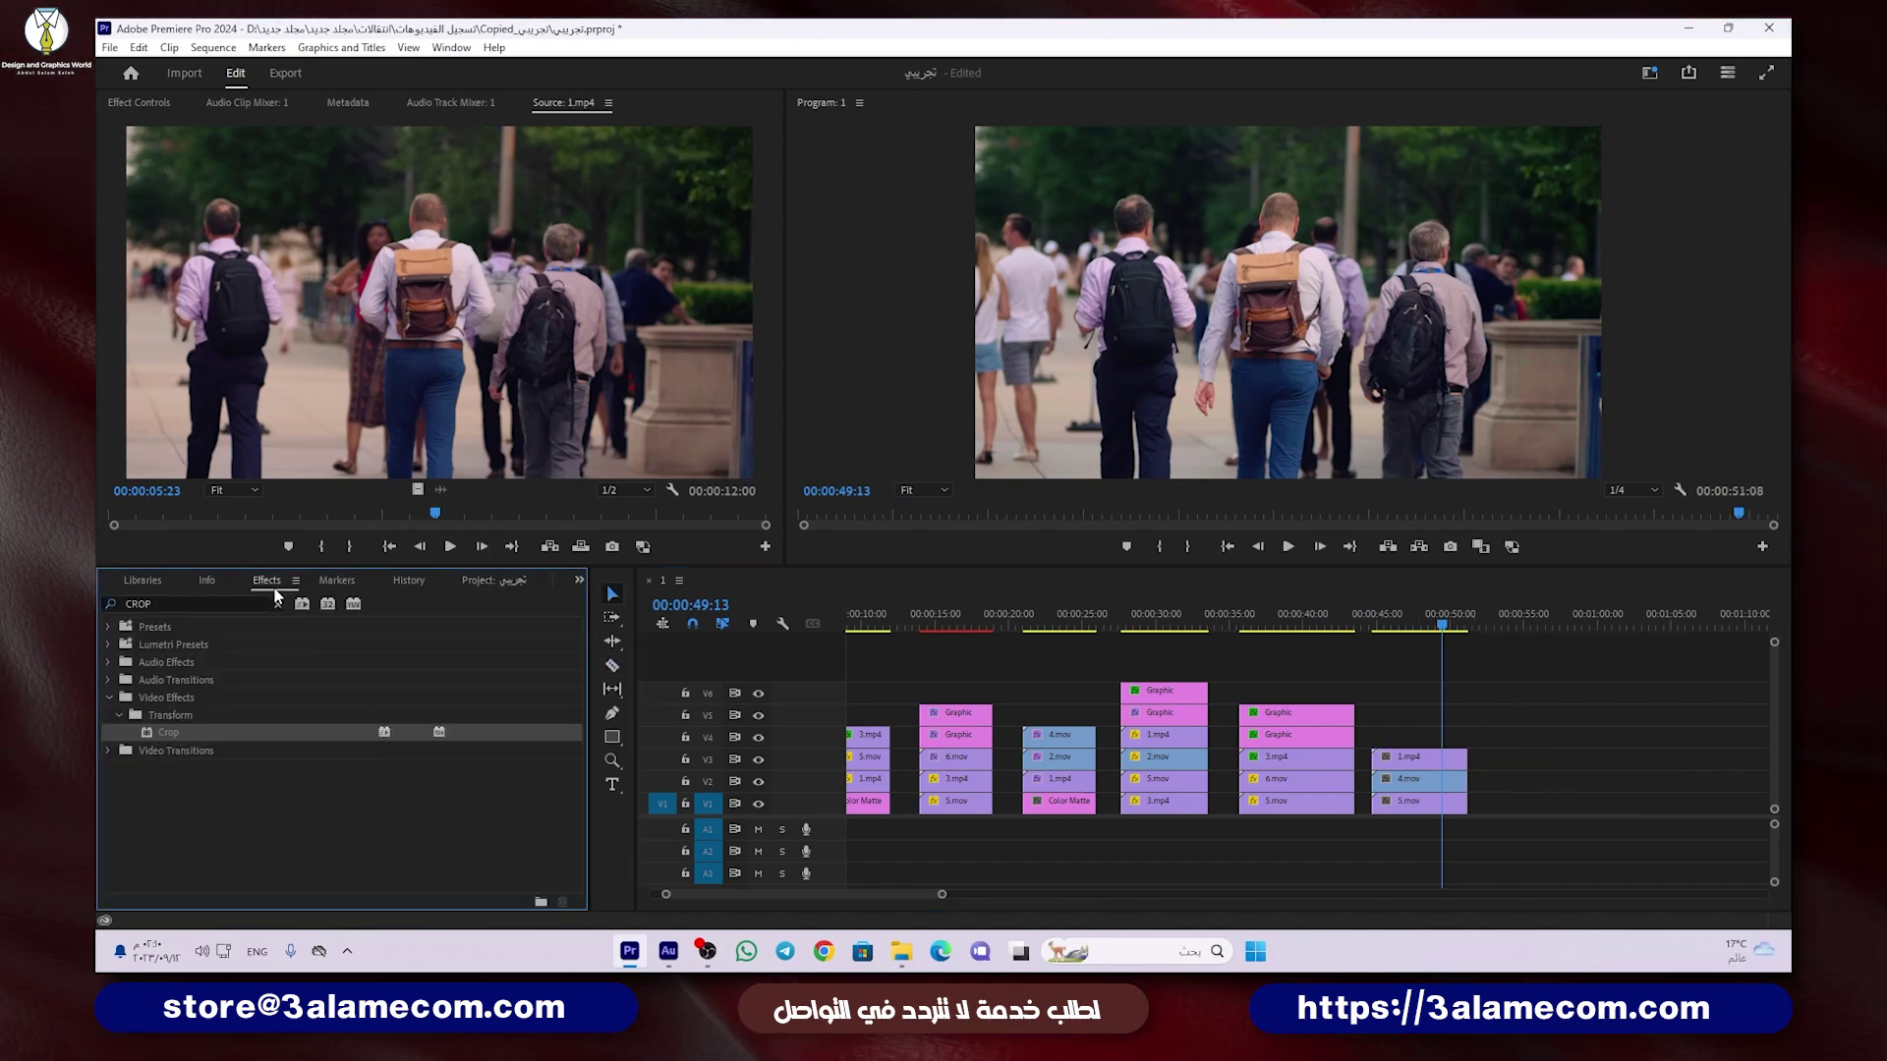
click(276, 604)
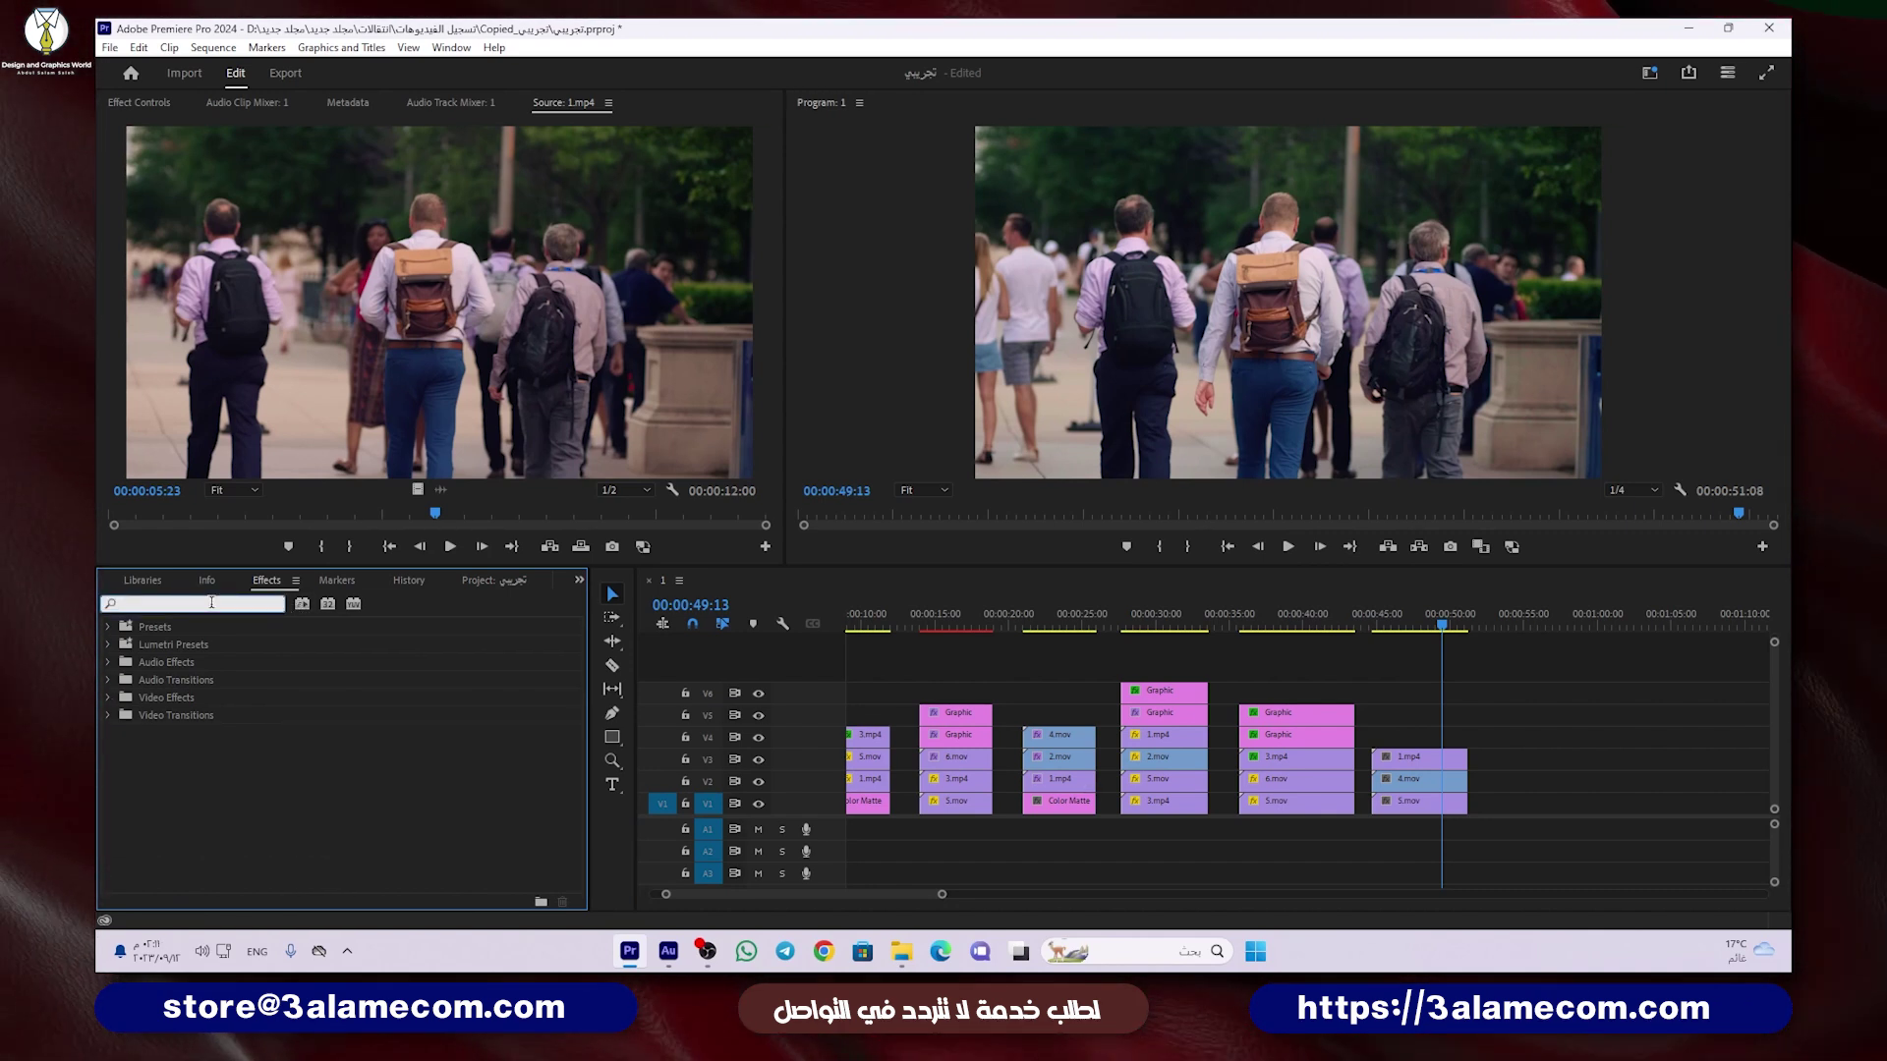
text(ladial)
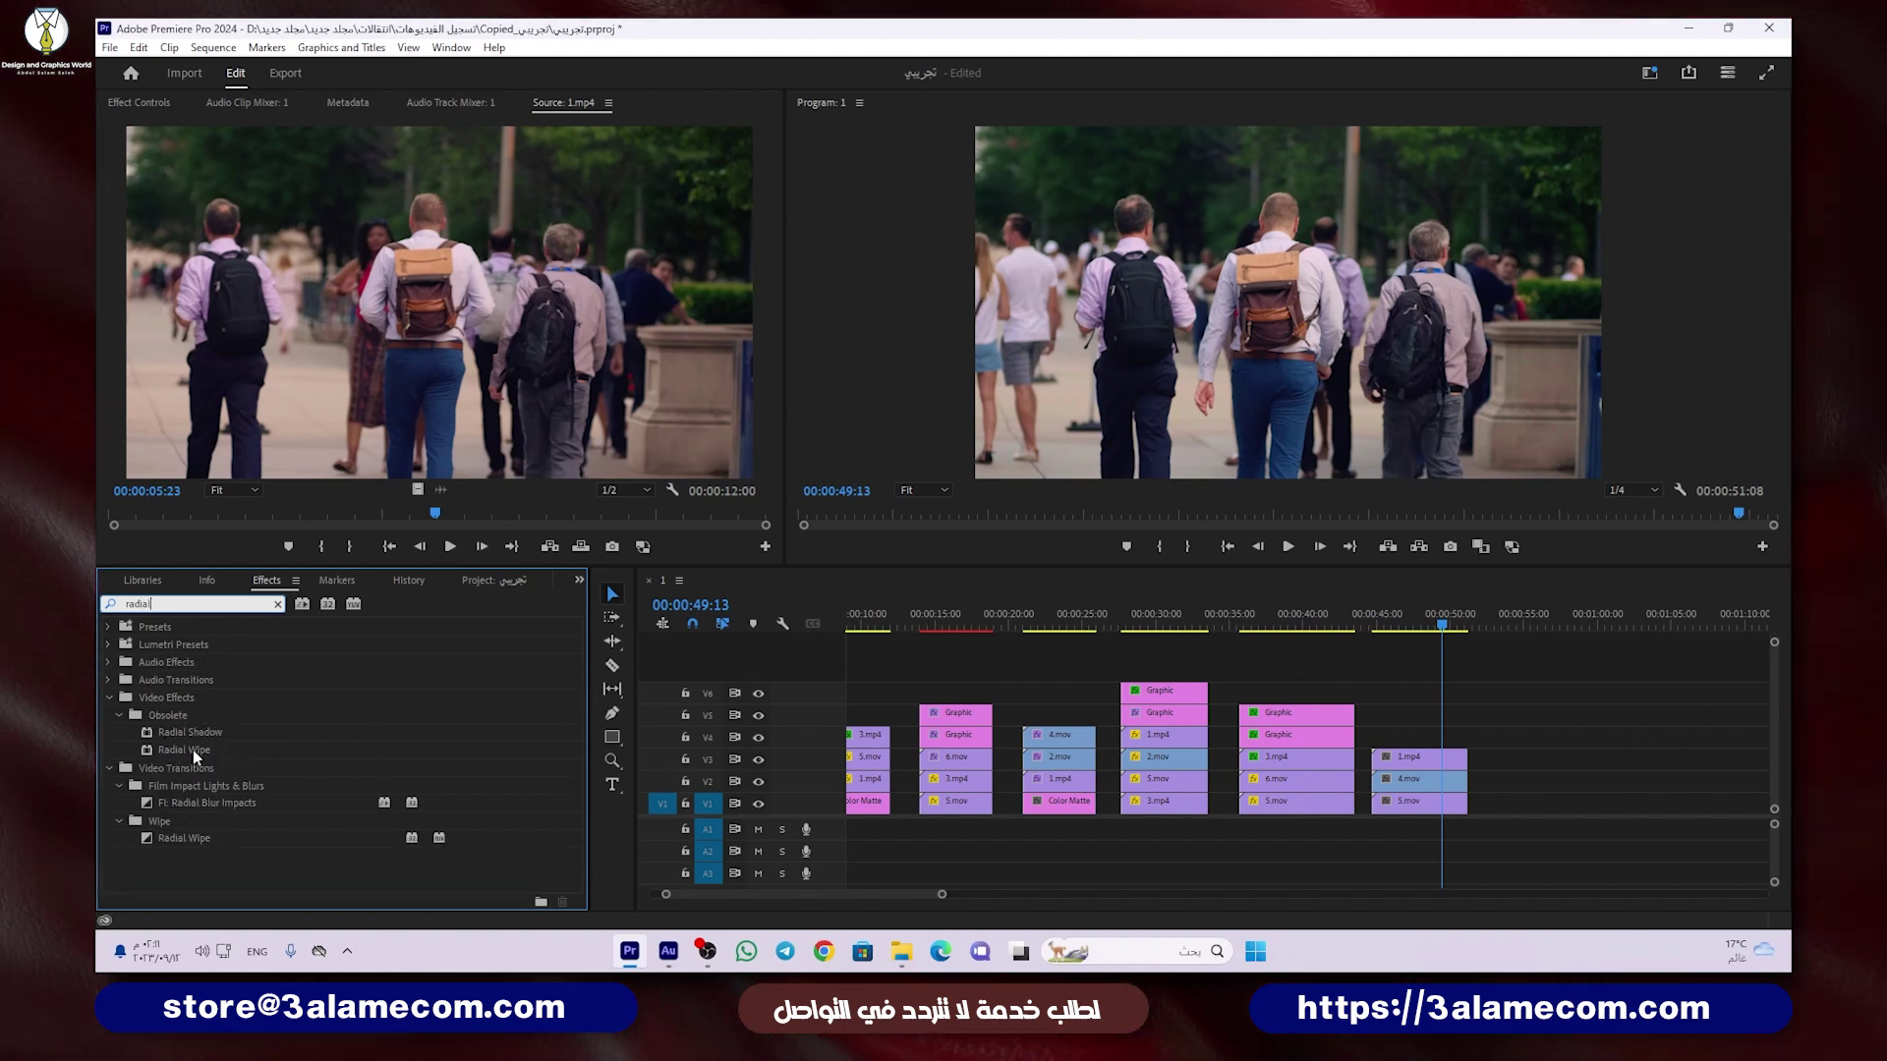
drag(182, 753, 1429, 754)
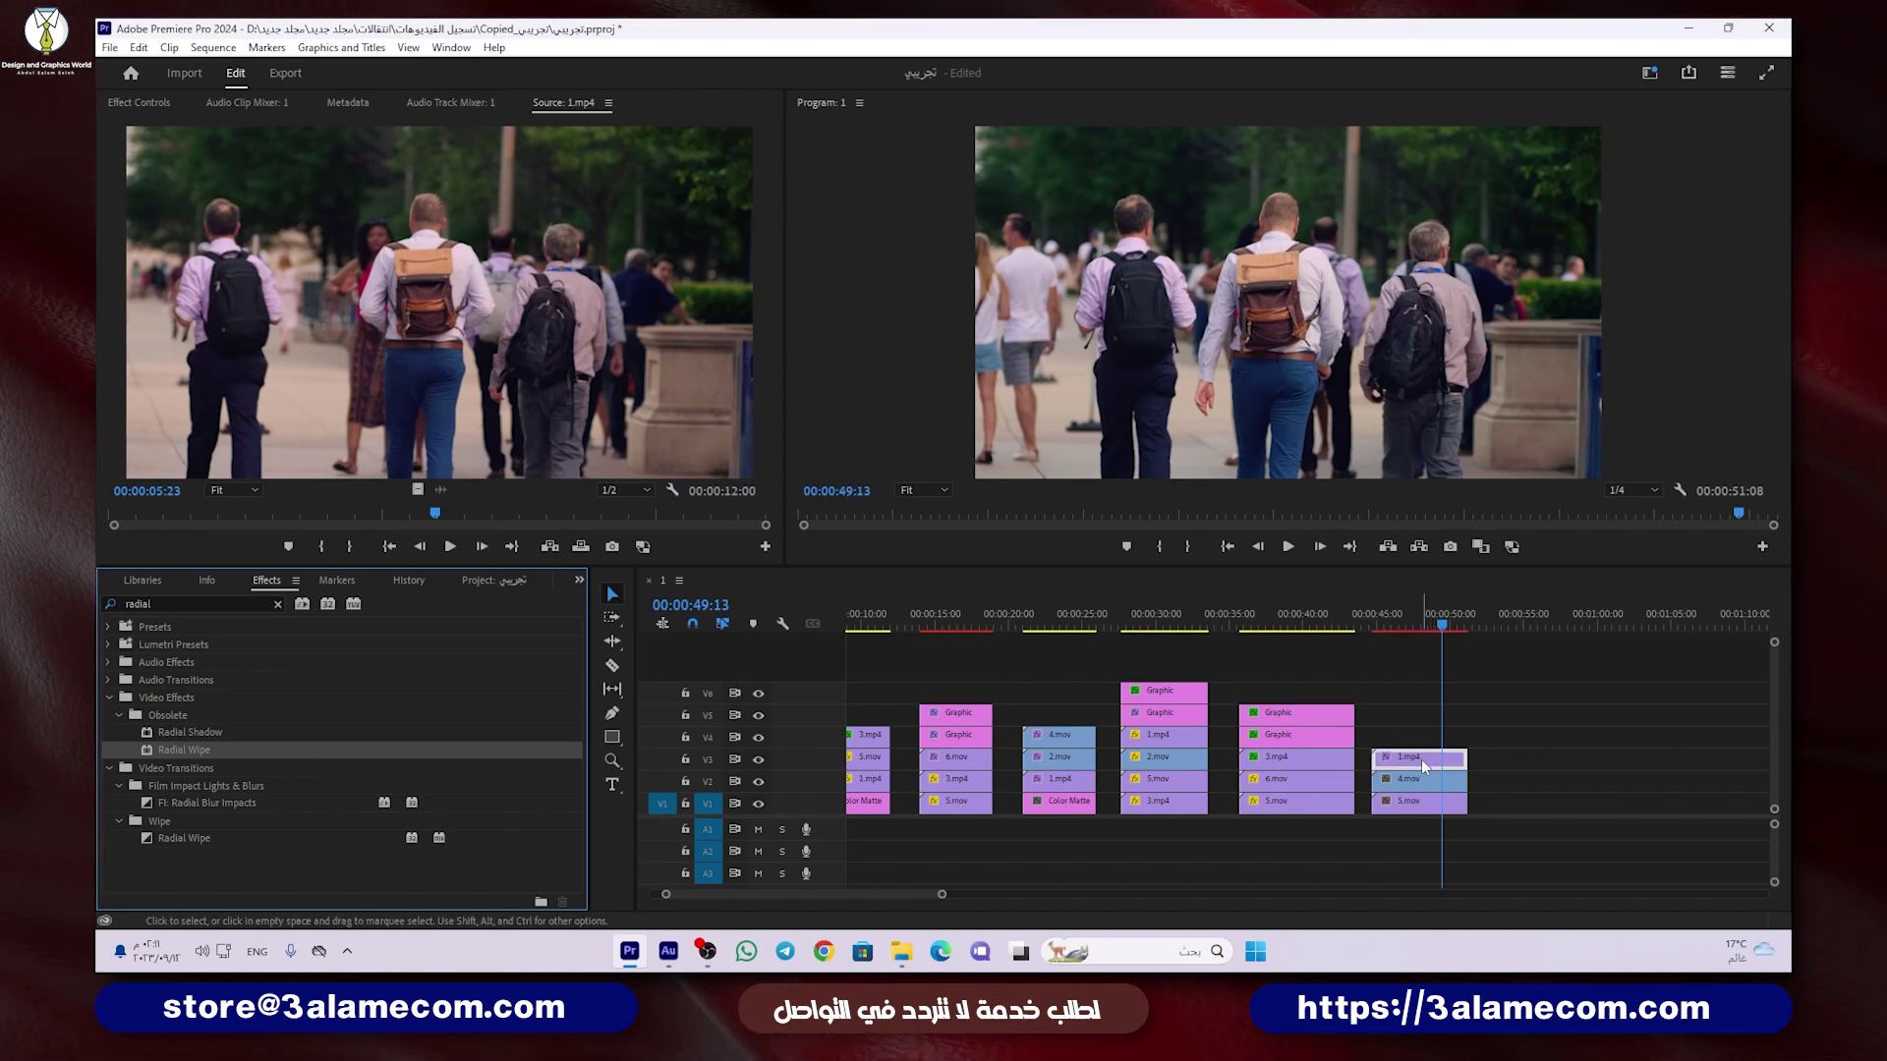
drag(1430, 753, 1421, 759)
Step: Add a second Radial Wipe to 1.mp4, checking the earlier diagonal layout for reference
click(122, 102)
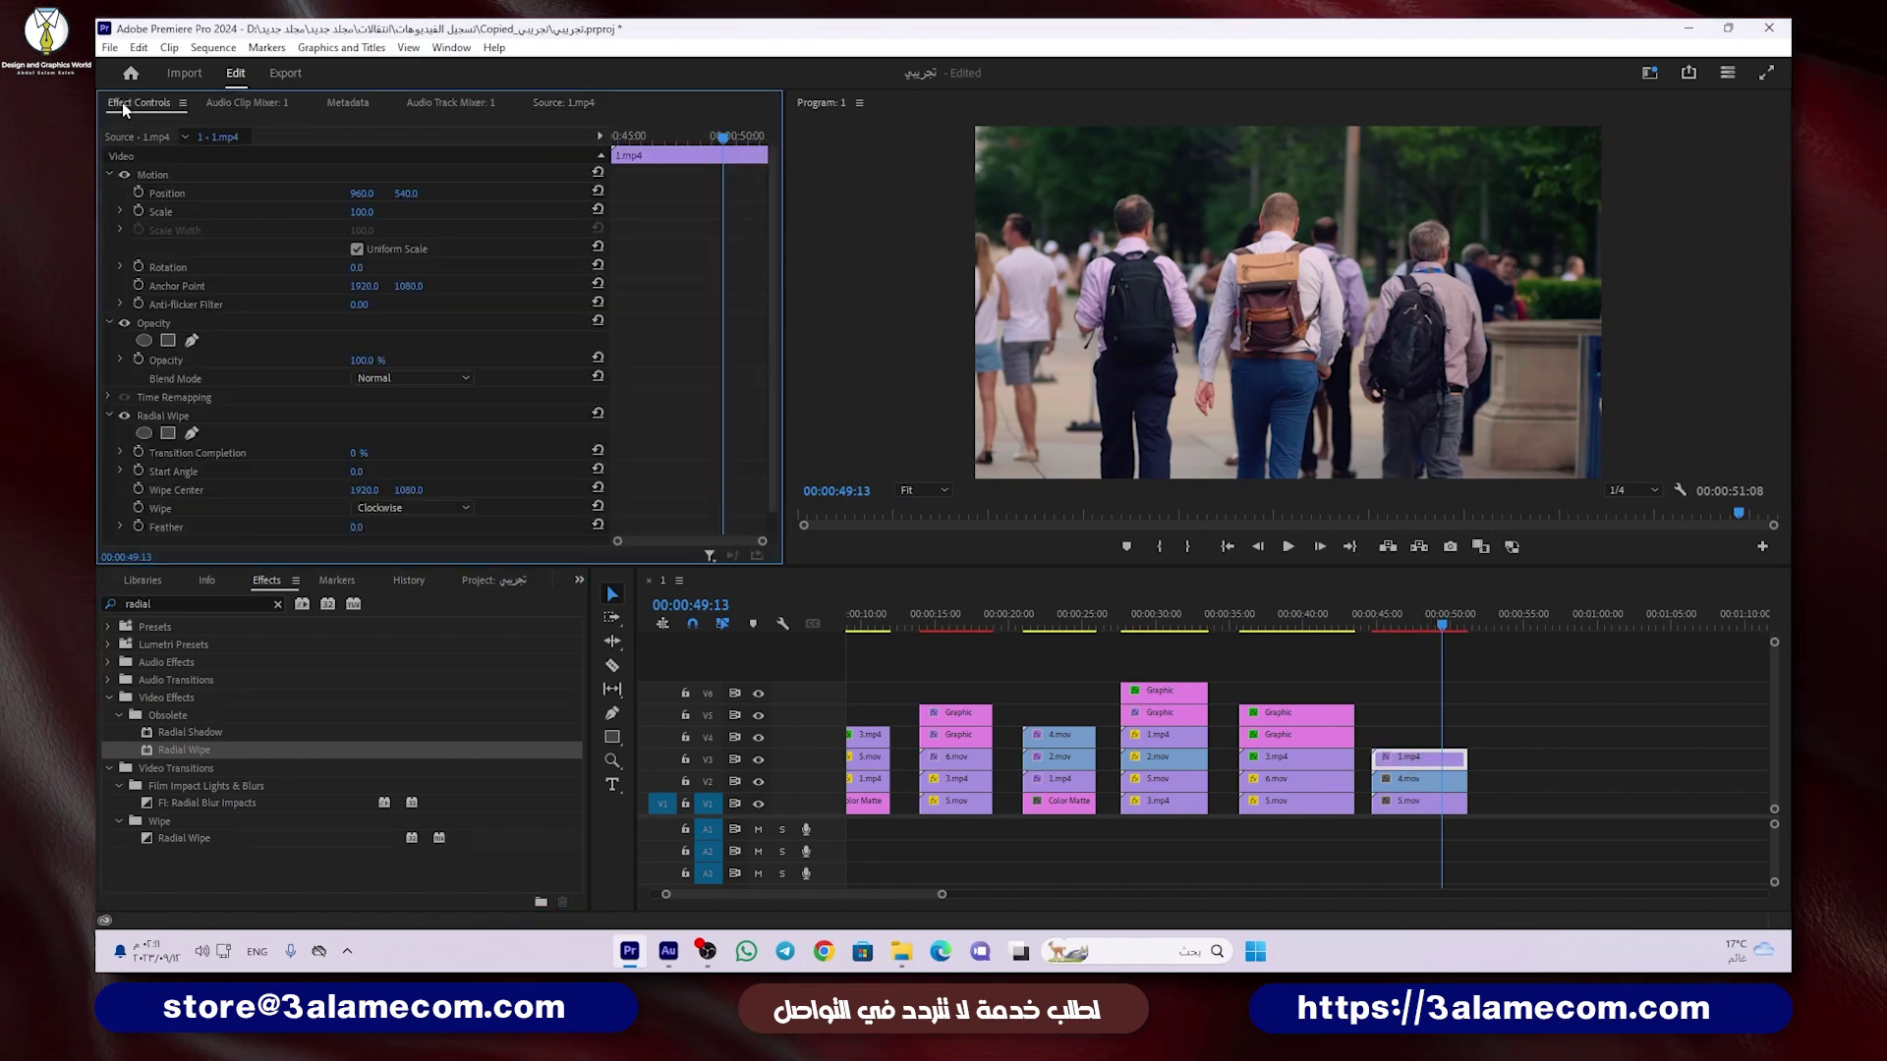
scroll(322, 393, down, 2)
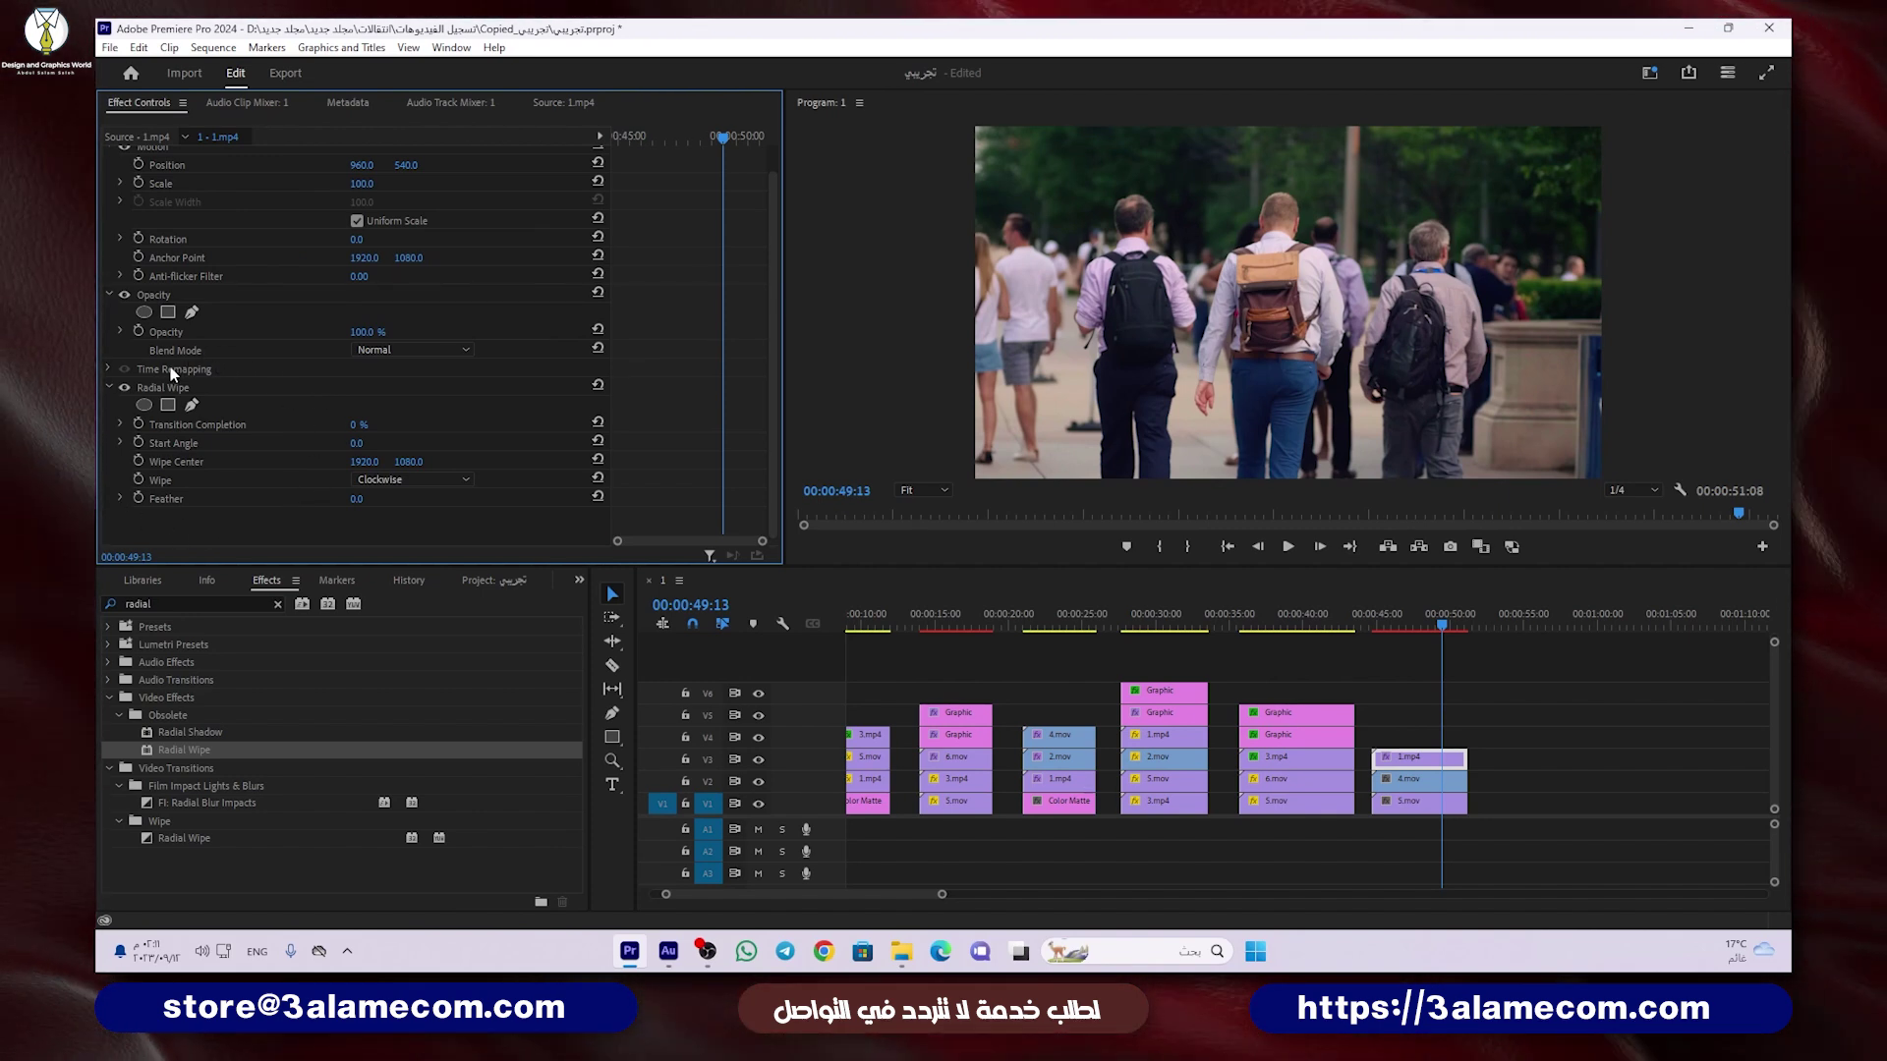
double_click(191, 749)
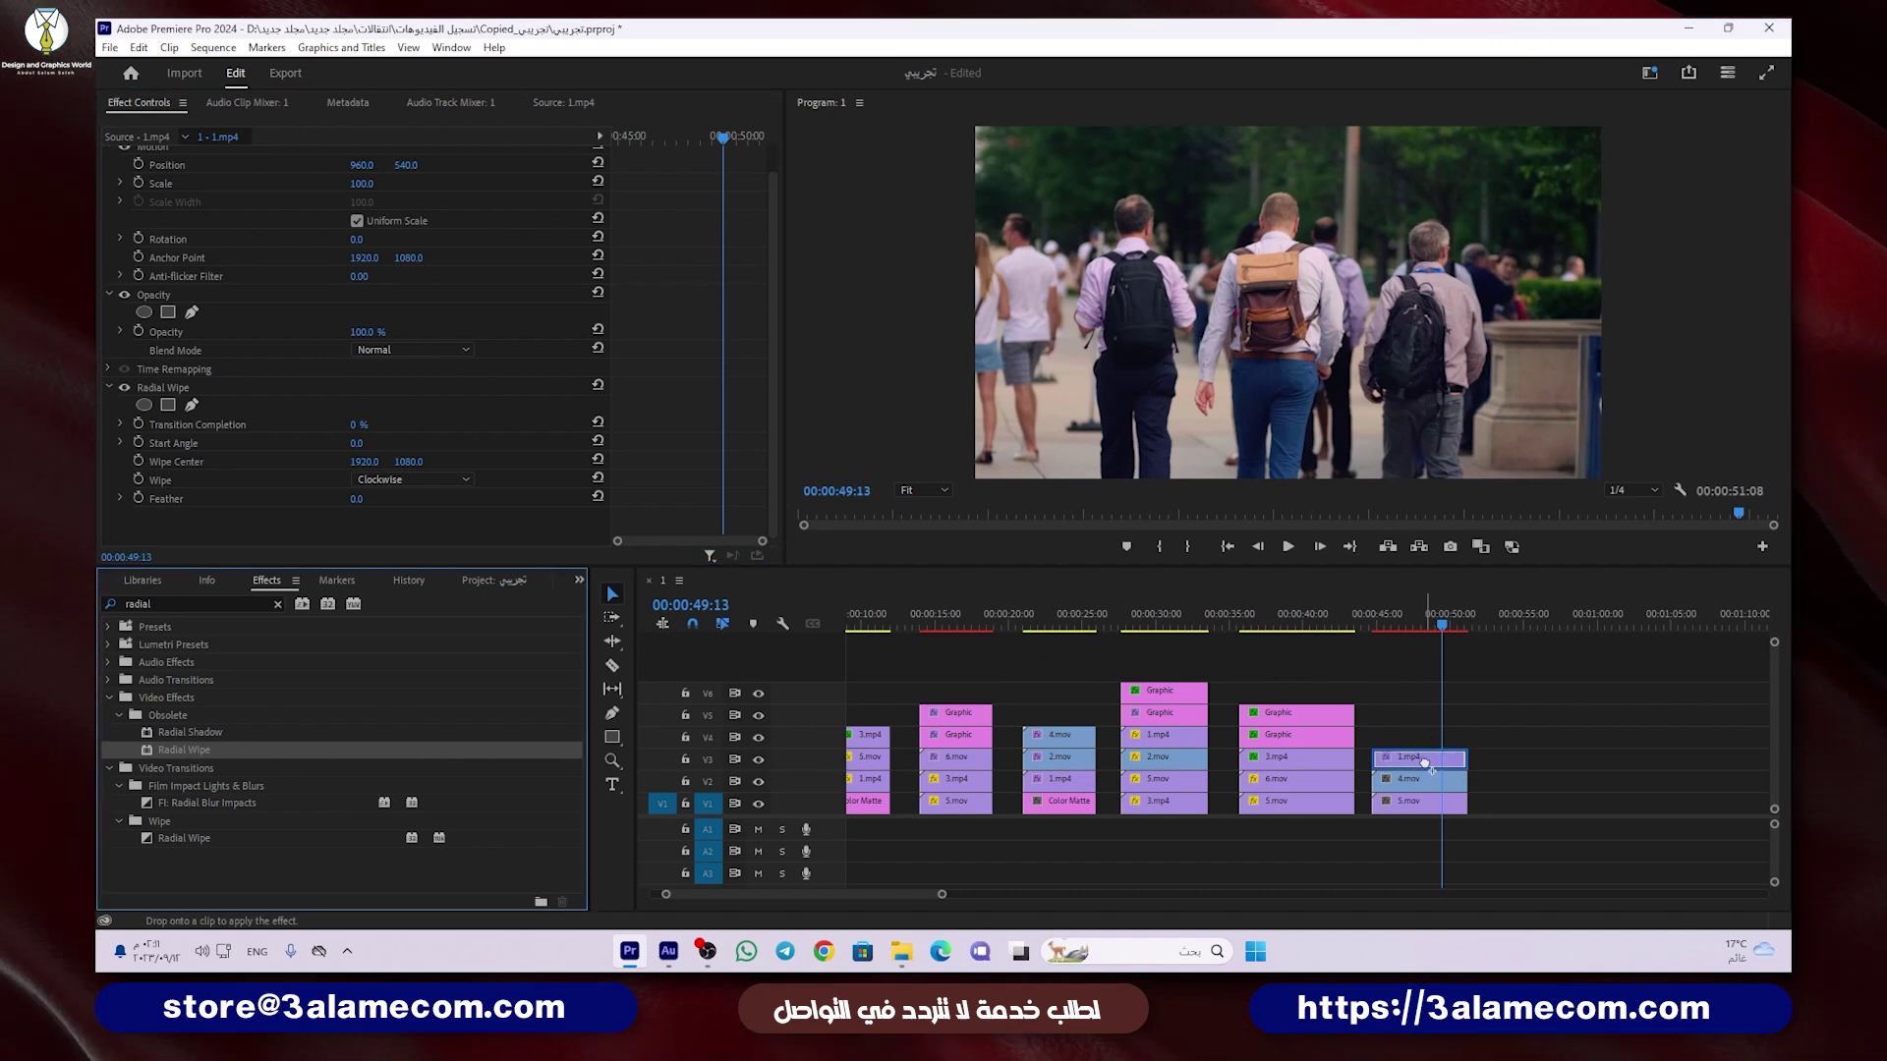
scroll(295, 485, down, 3)
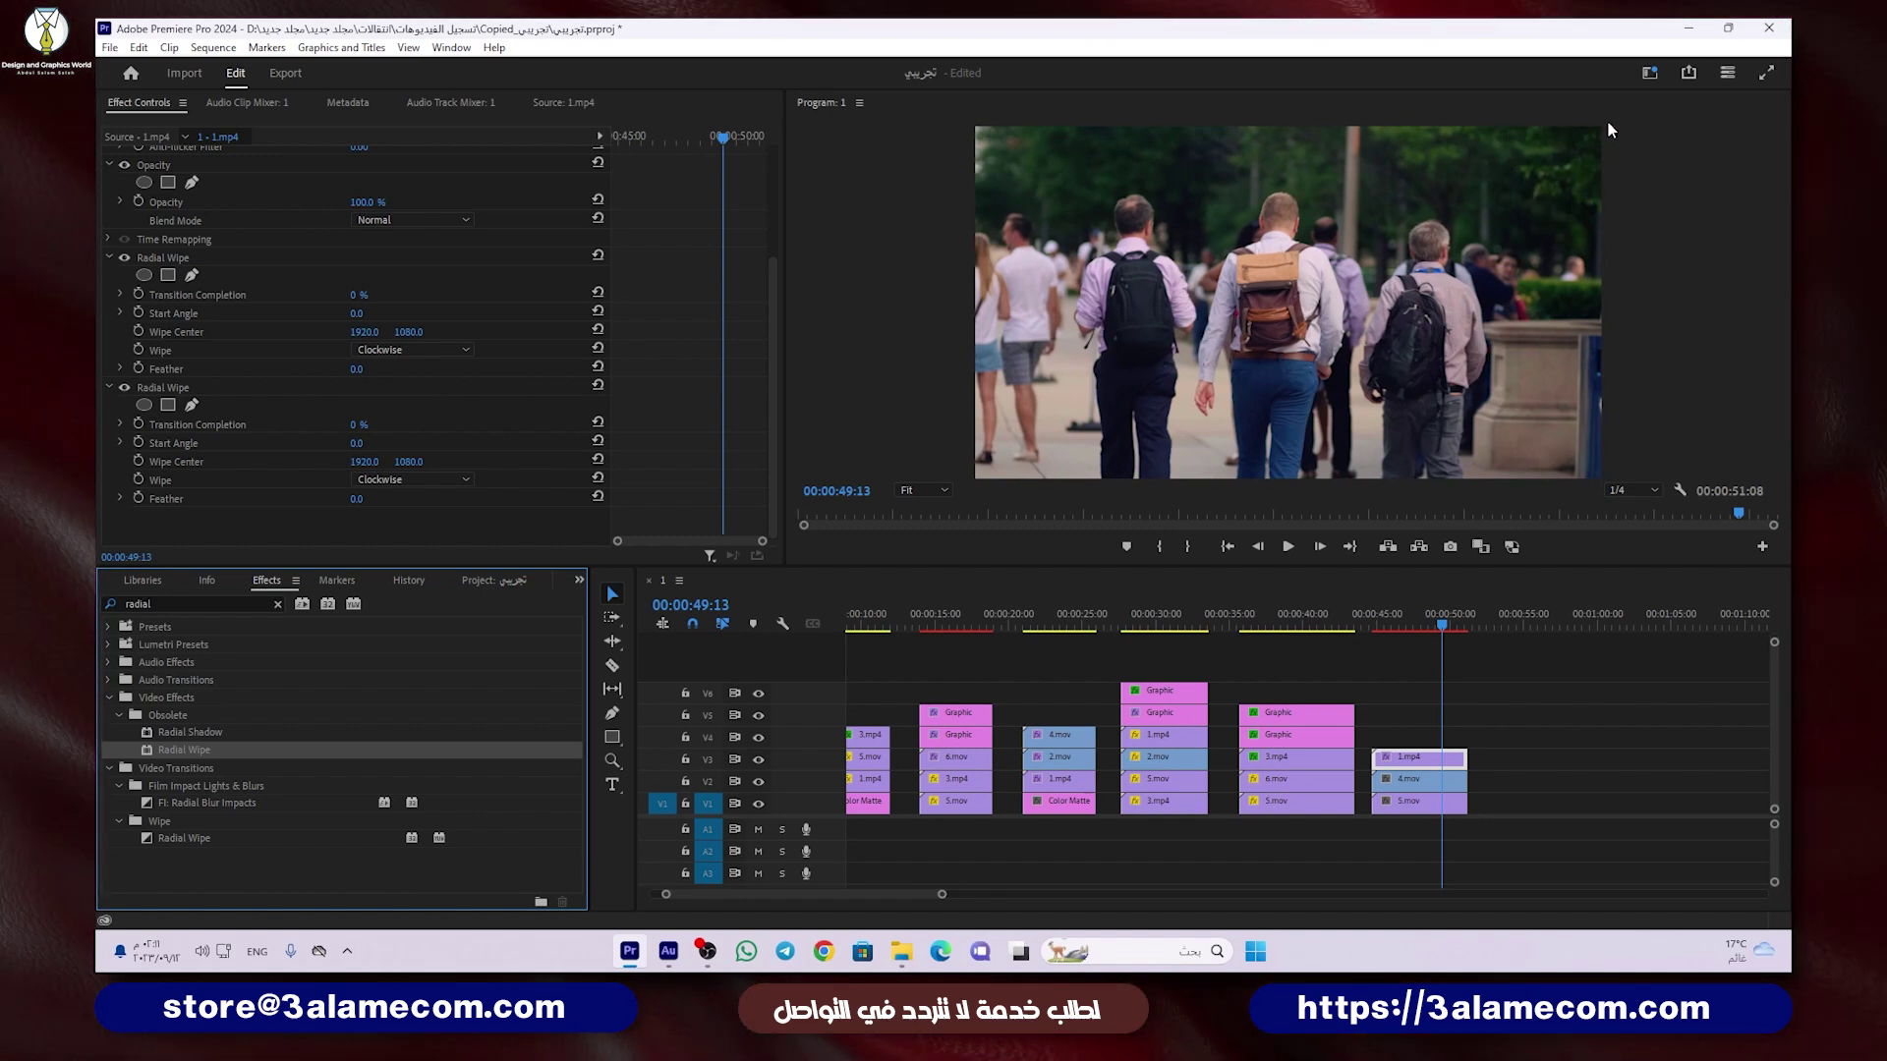
click(963, 612)
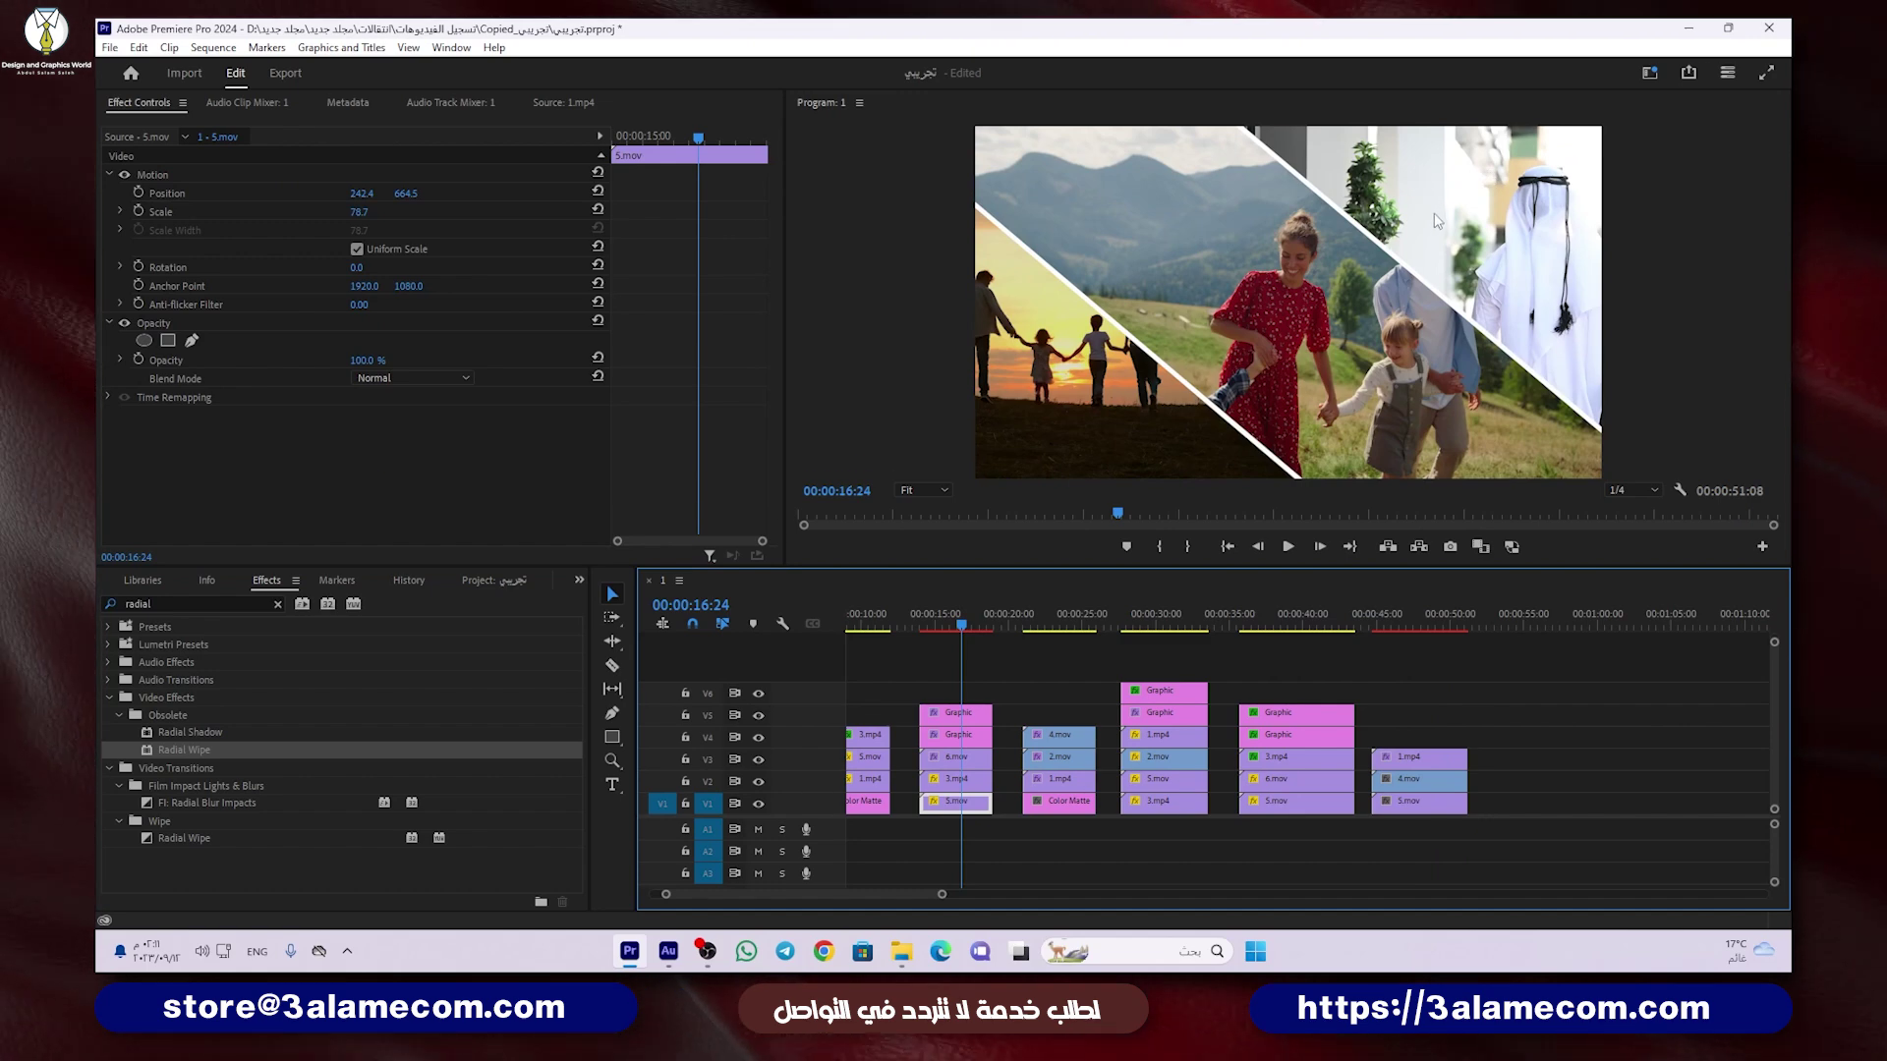
click(1415, 617)
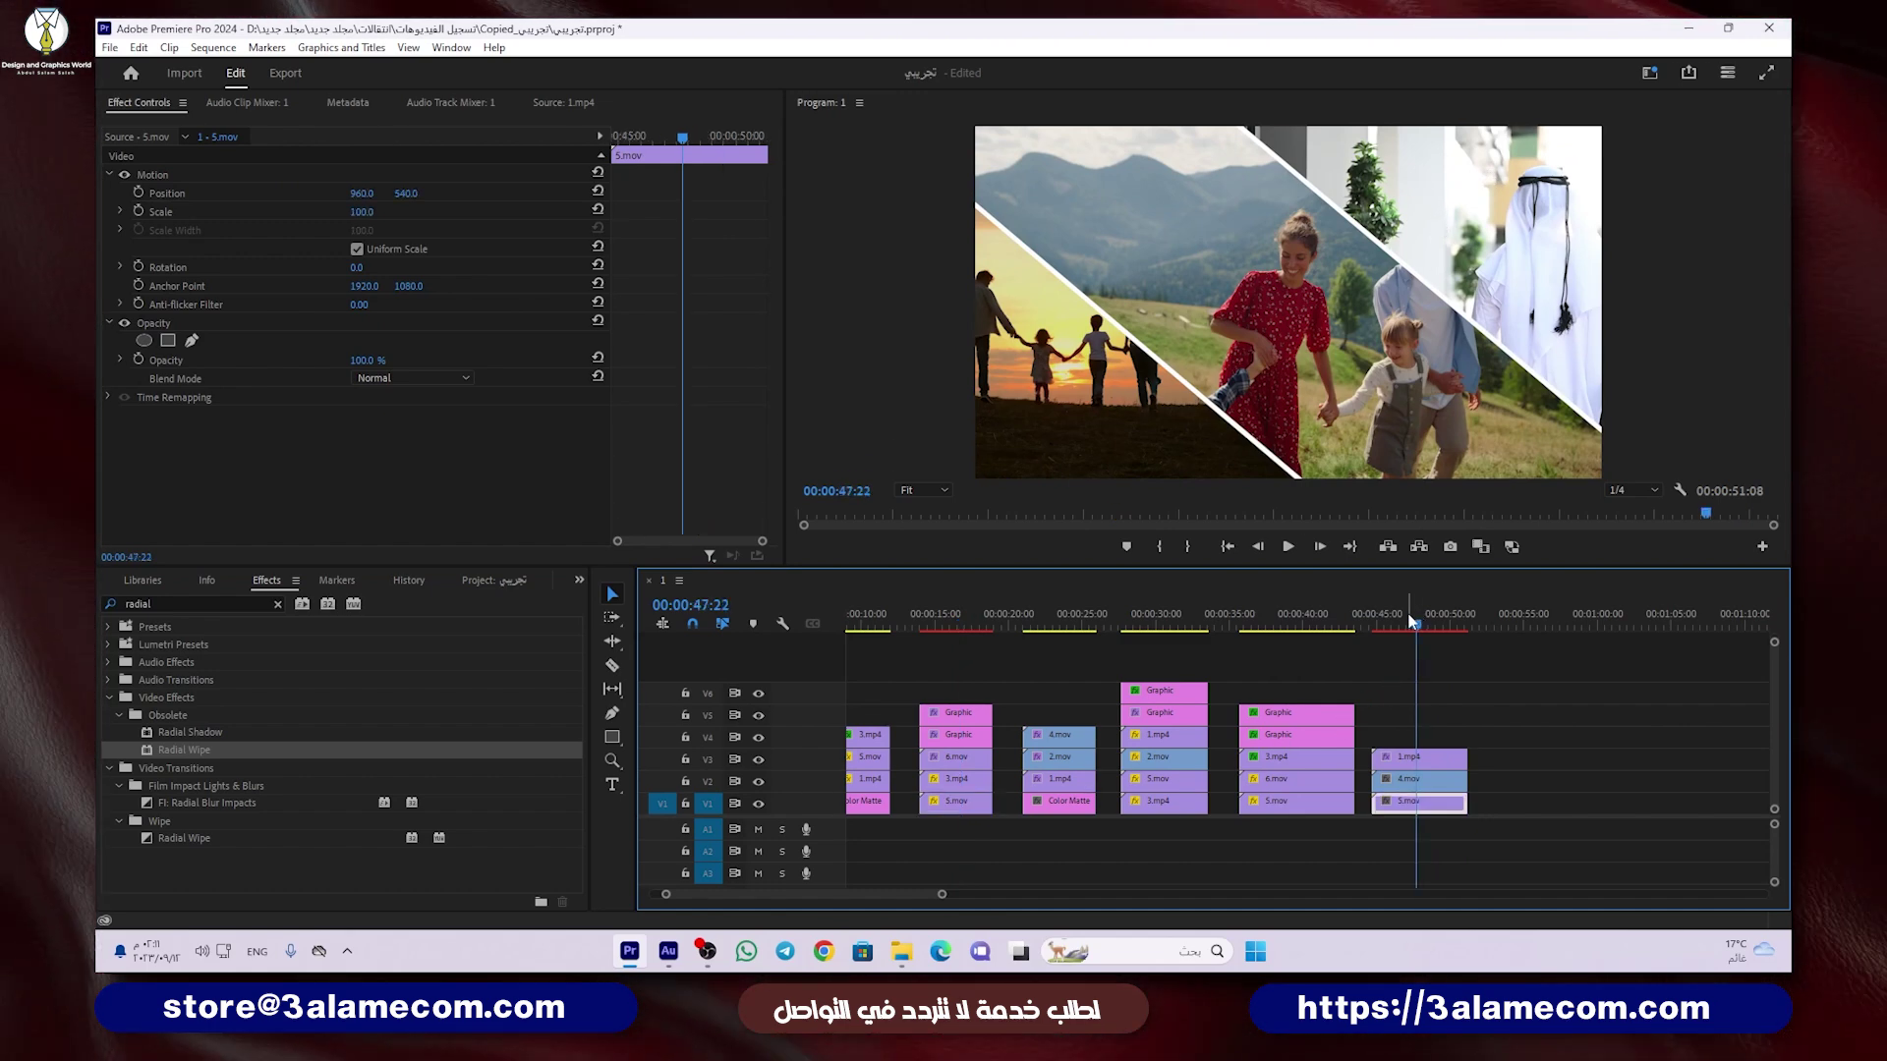
Step: Set the first Radial Wipe to 50% completion, 130° start angle and Wipe Center X 710
click(1430, 758)
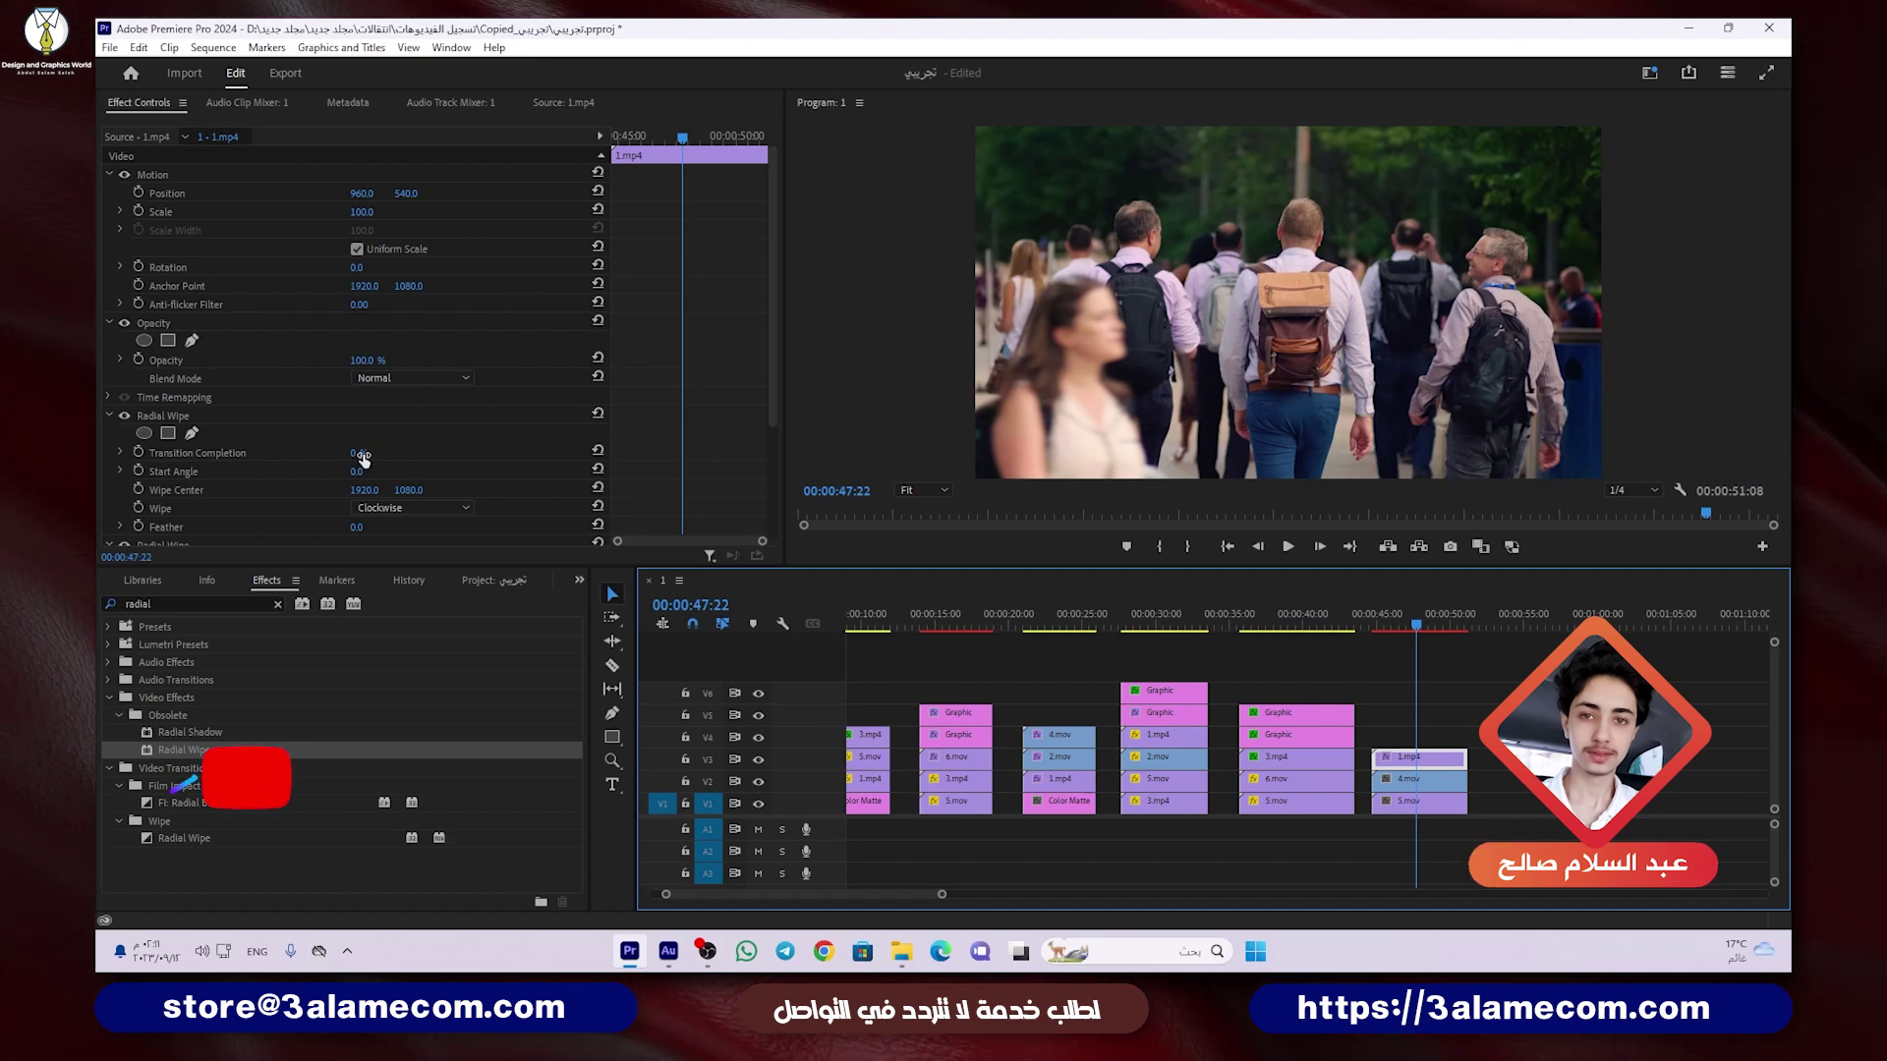
mouse_move(356, 453)
mouse_down()
mouse_move(403, 453)
mouse_move(376, 452)
mouse_up()
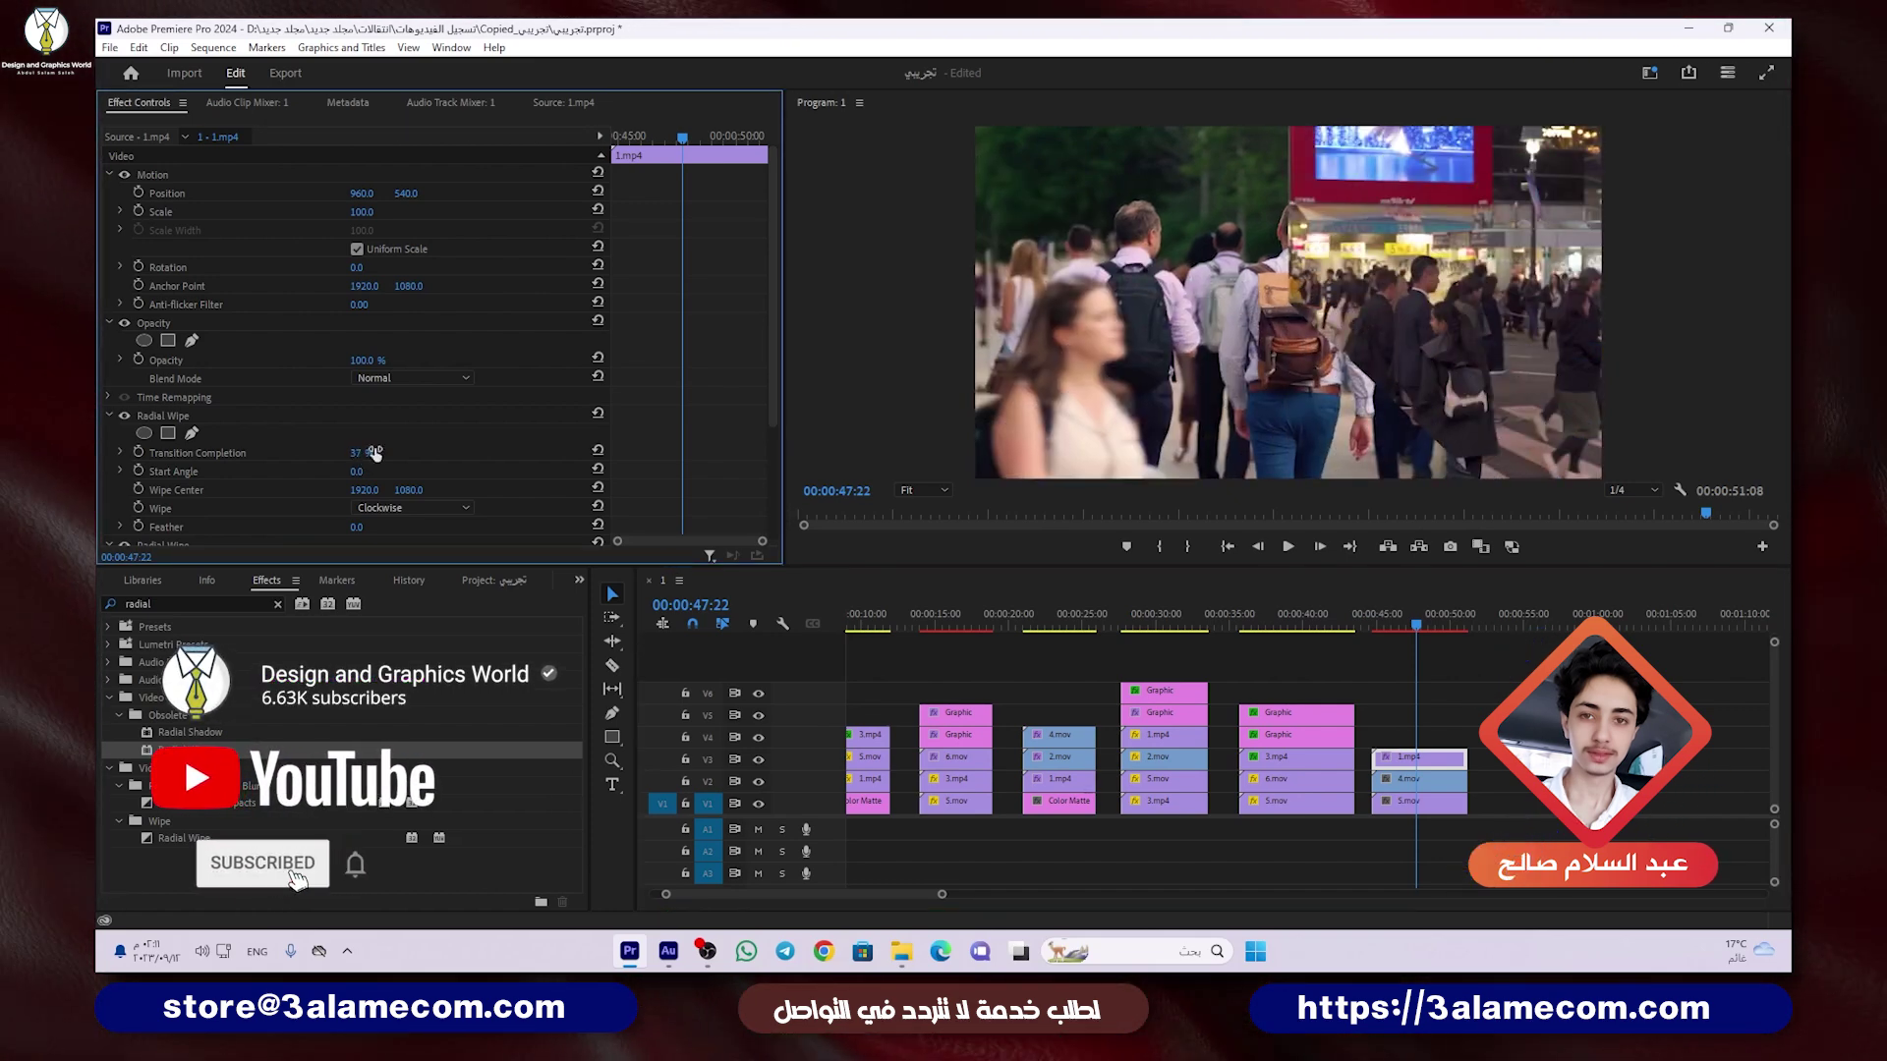
key(Return)
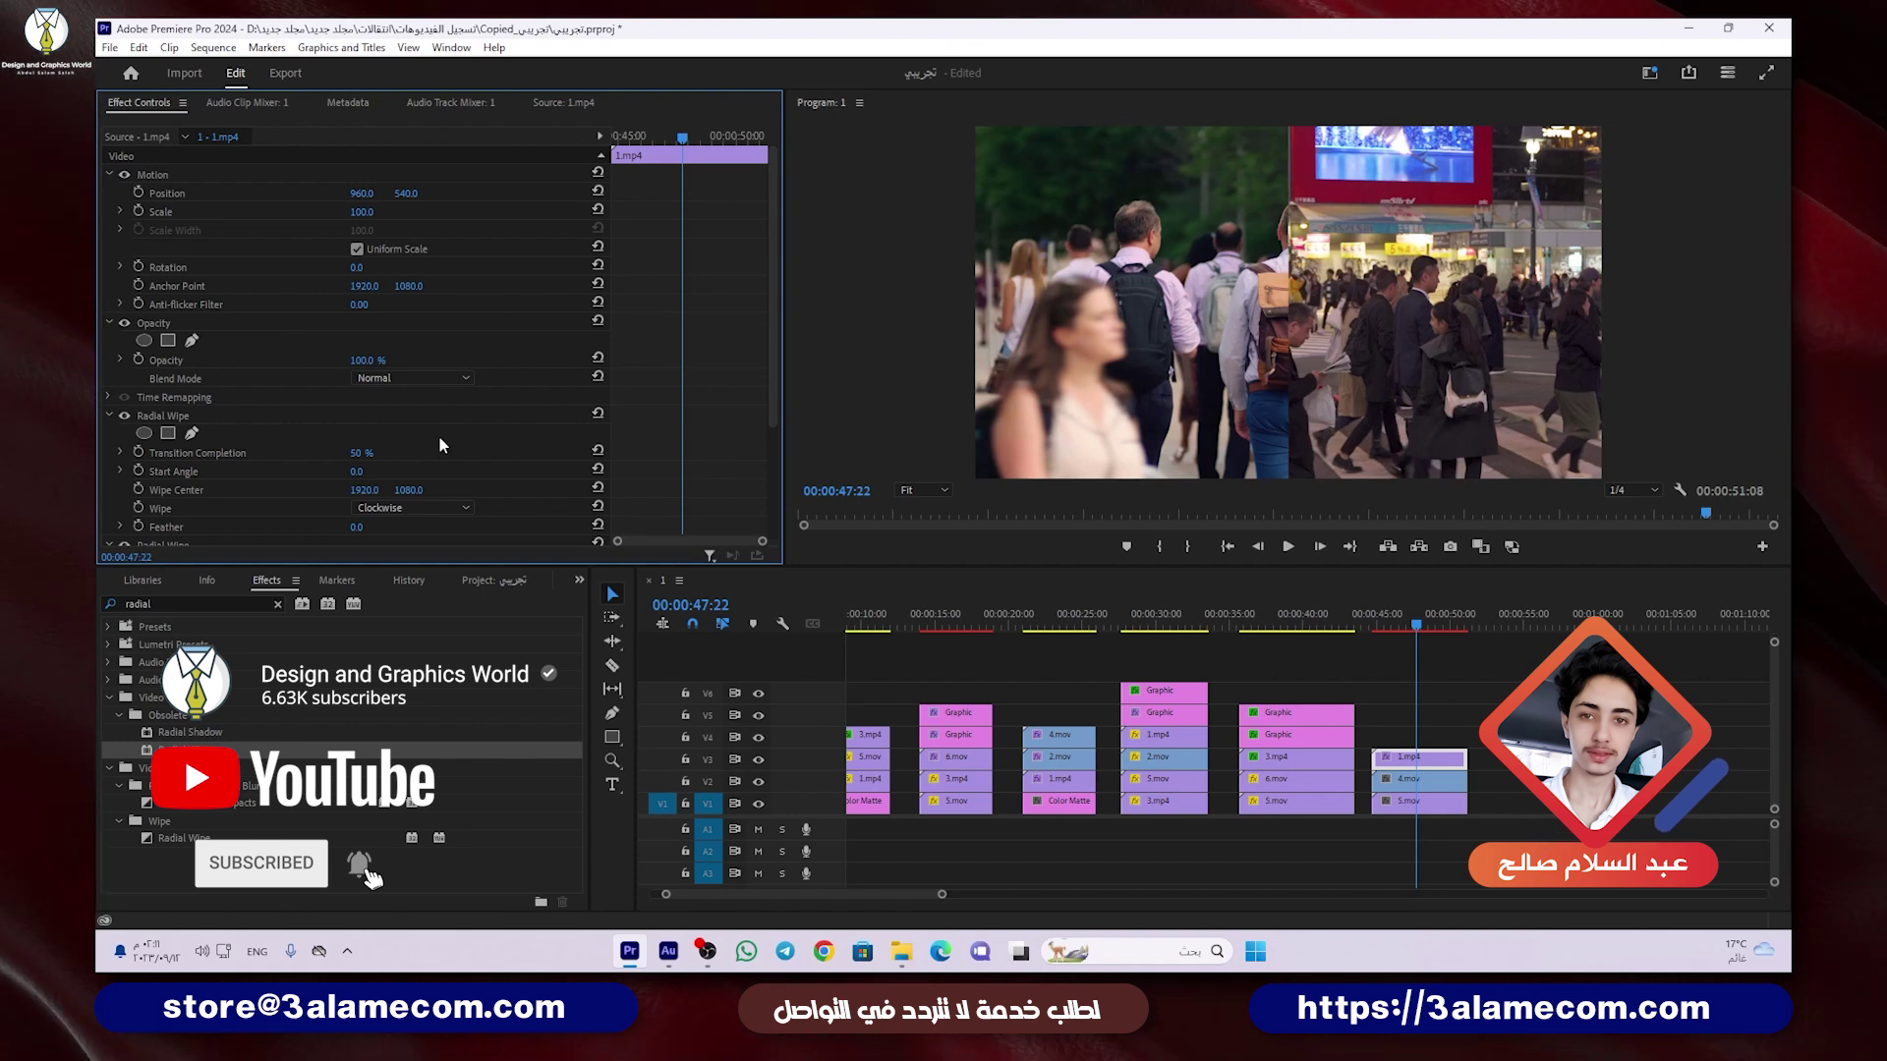
click(355, 470)
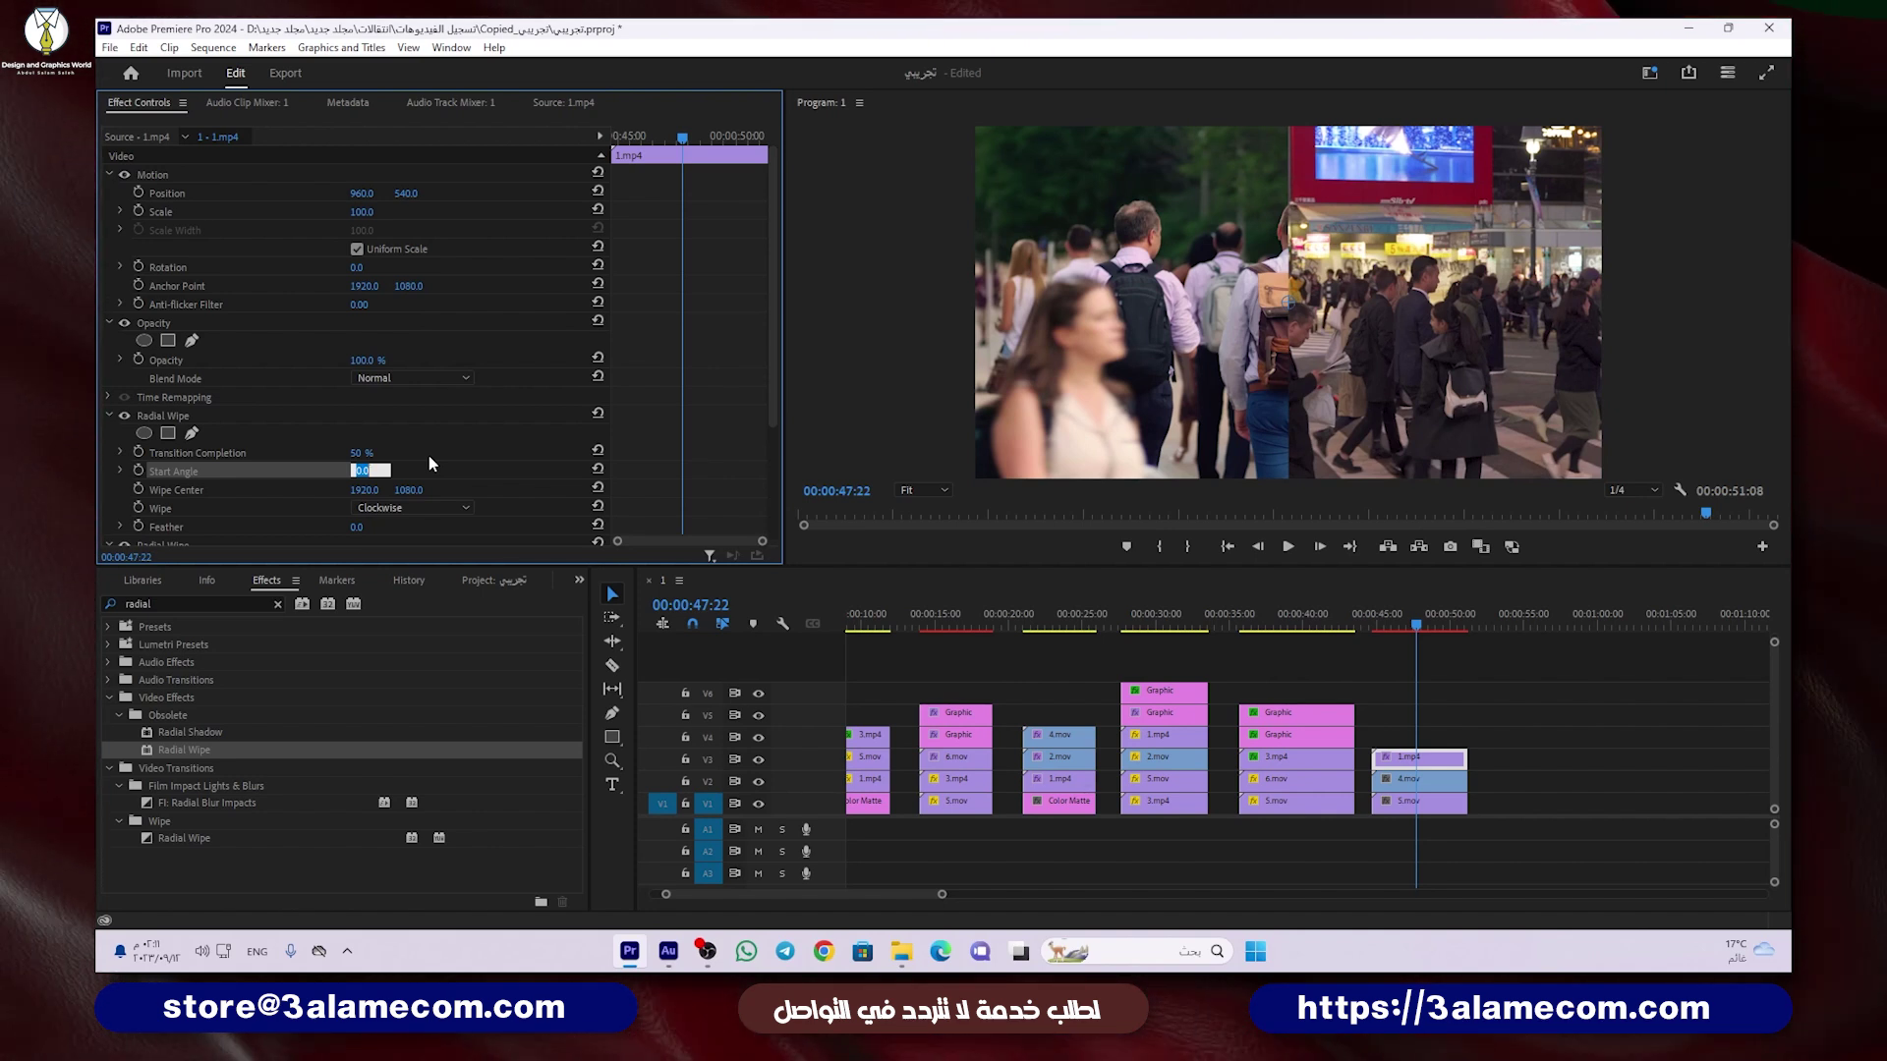
text(130)
key(Return)
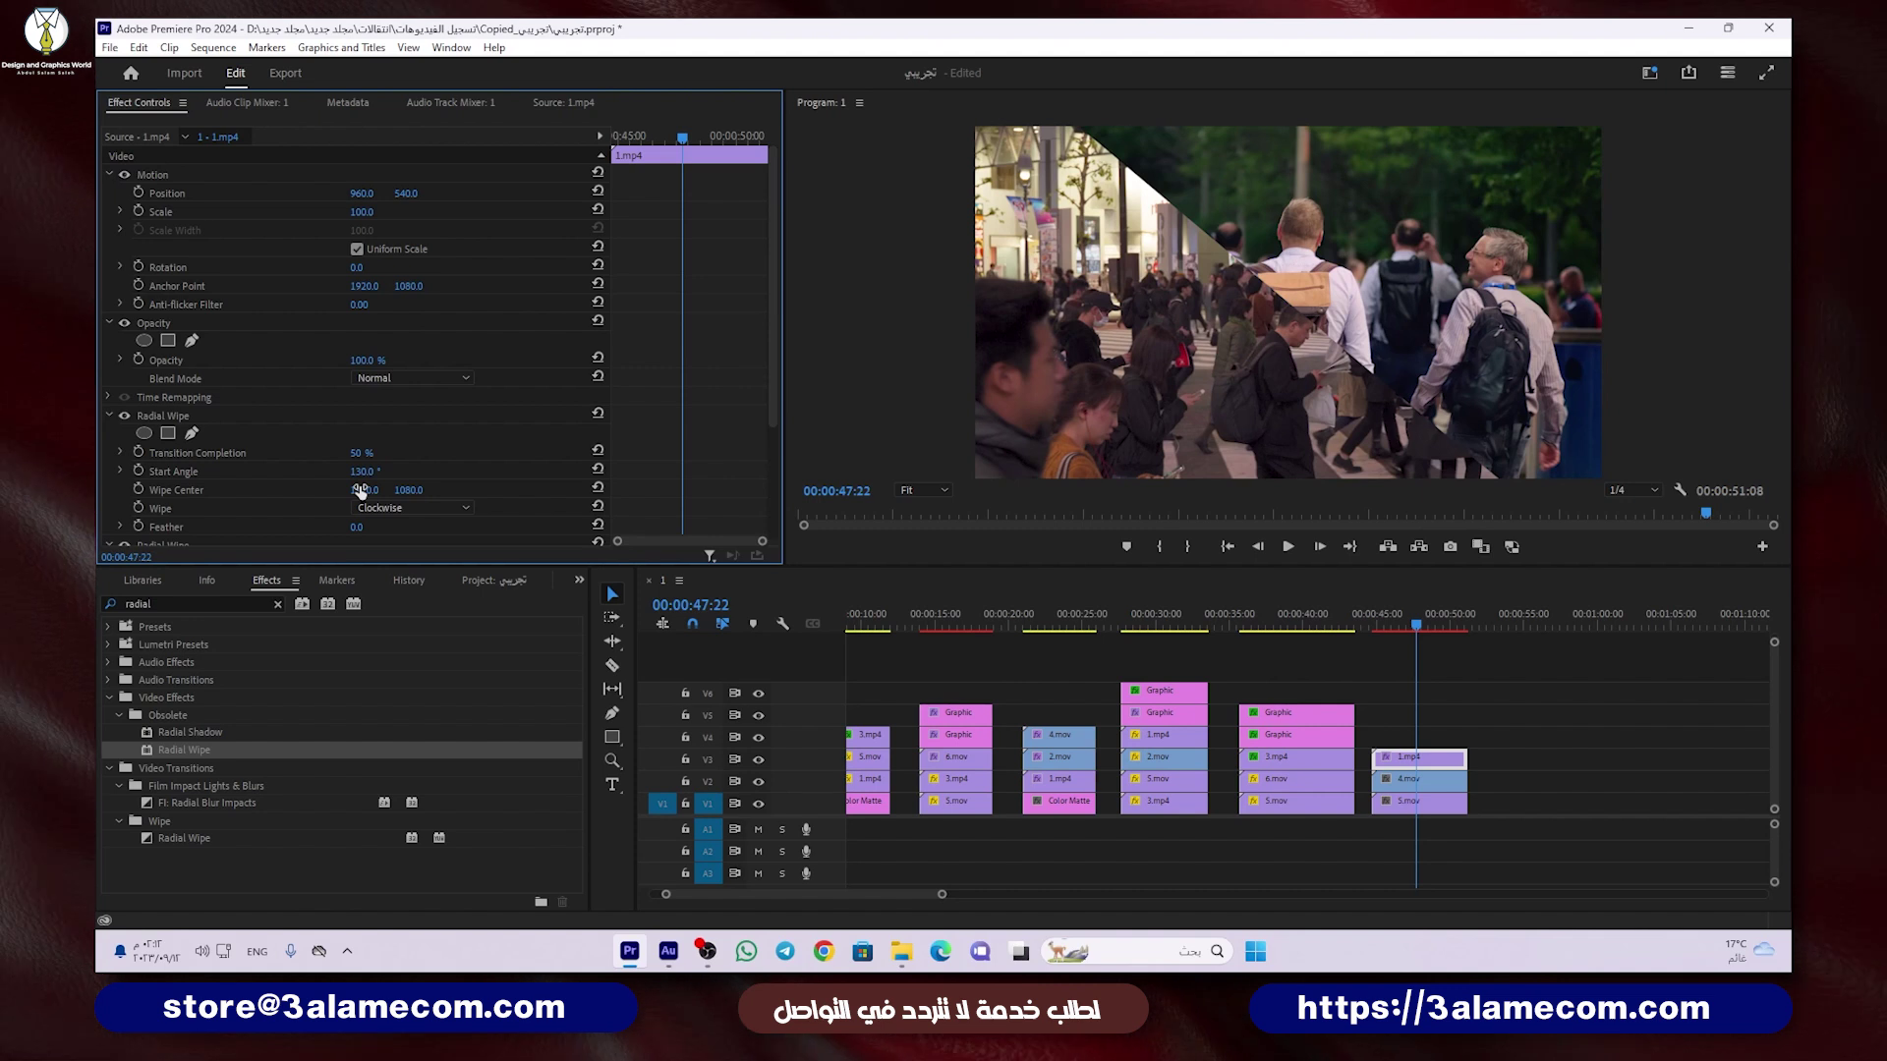
mouse_move(363, 489)
mouse_down()
mouse_move(255, 489)
mouse_move(462, 489)
mouse_move(236, 490)
mouse_up()
drag(364, 489, 203, 490)
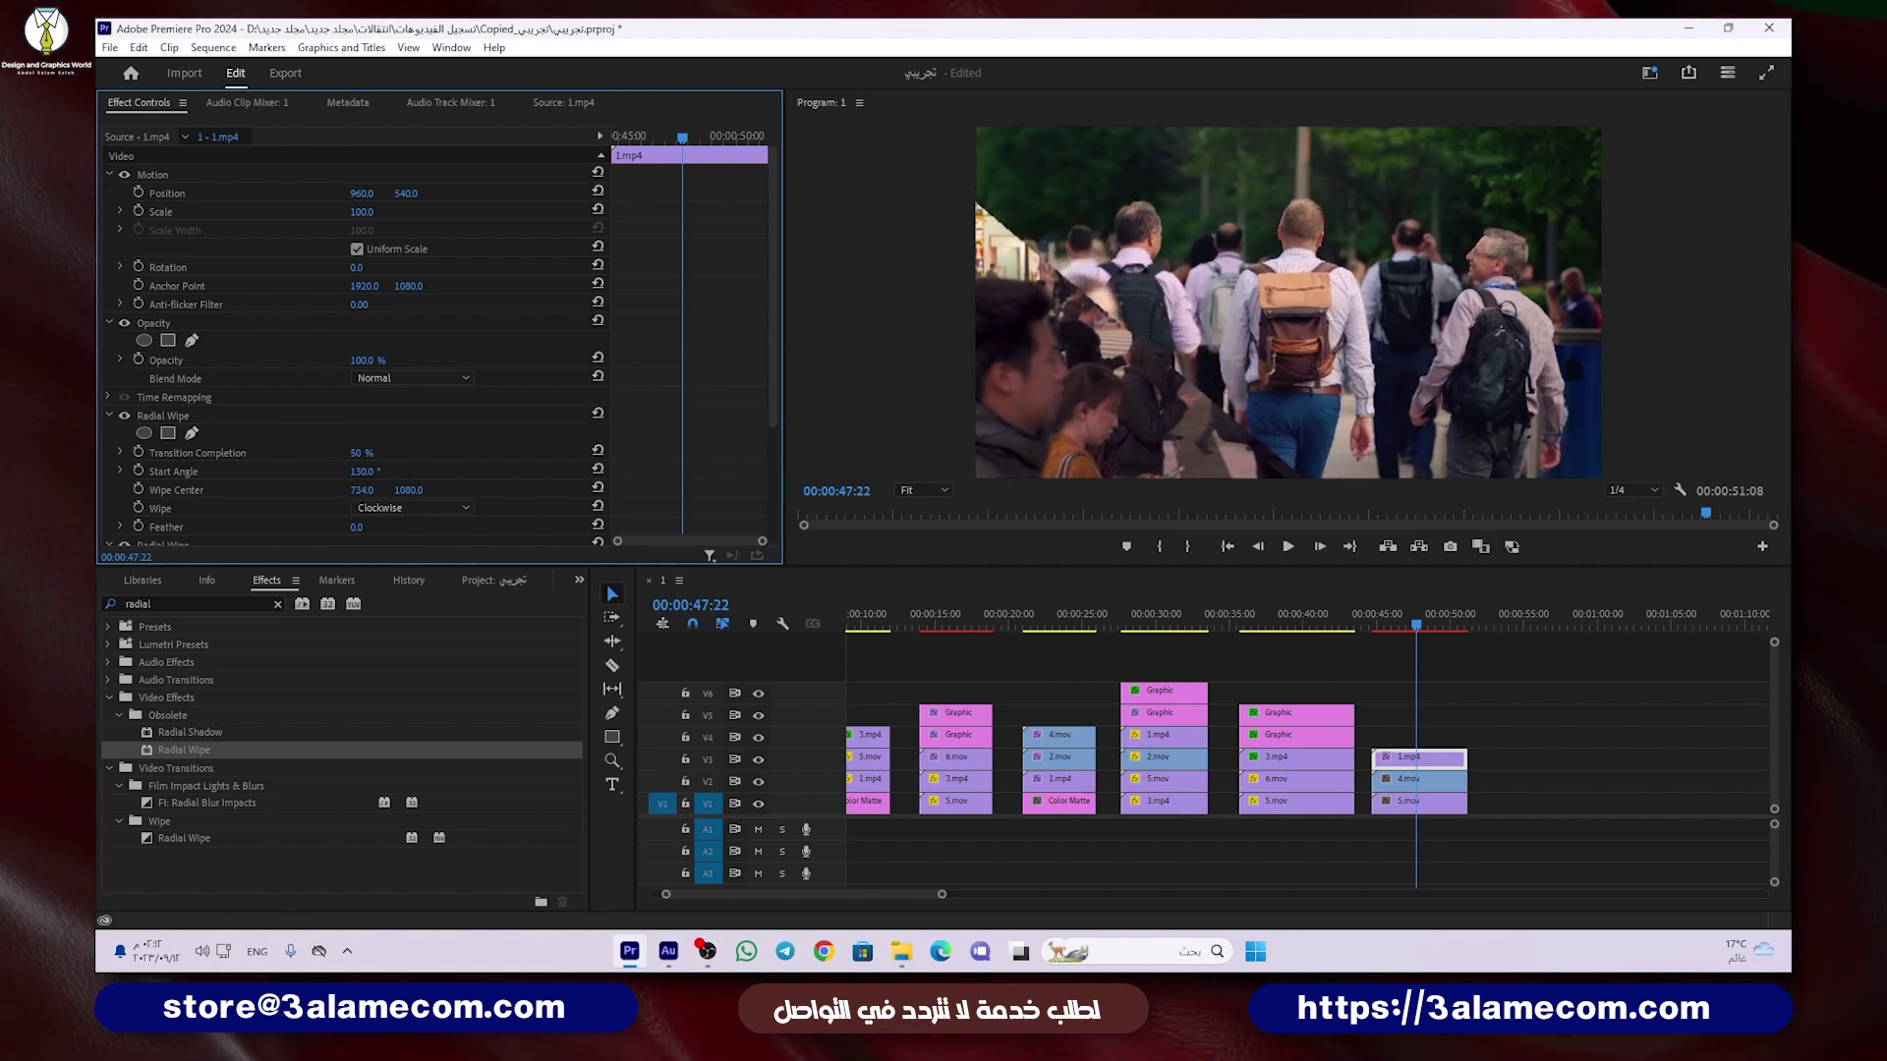
drag(361, 490, 155, 490)
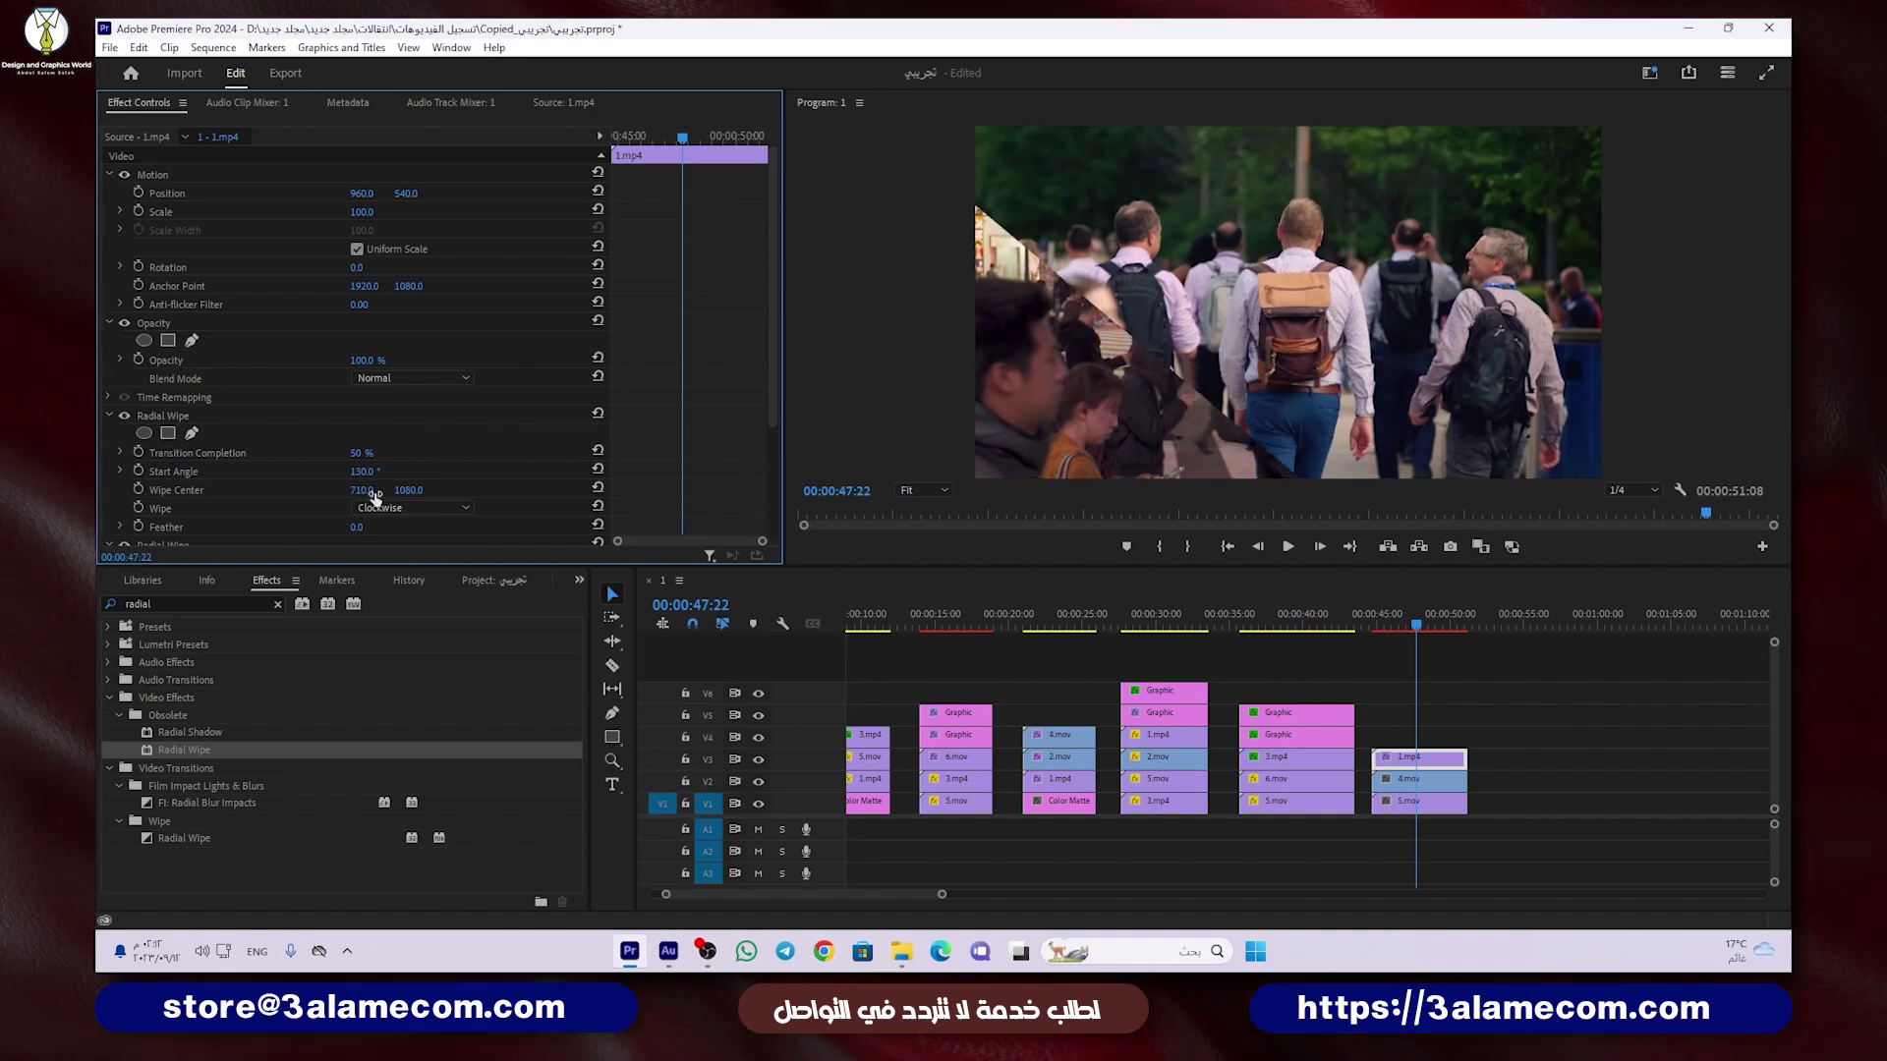
scroll(505, 448, down, 3)
Step: Give the second Radial Wipe 50% completion, −50° start angle and Wipe Center 3020, 1080
click(379, 423)
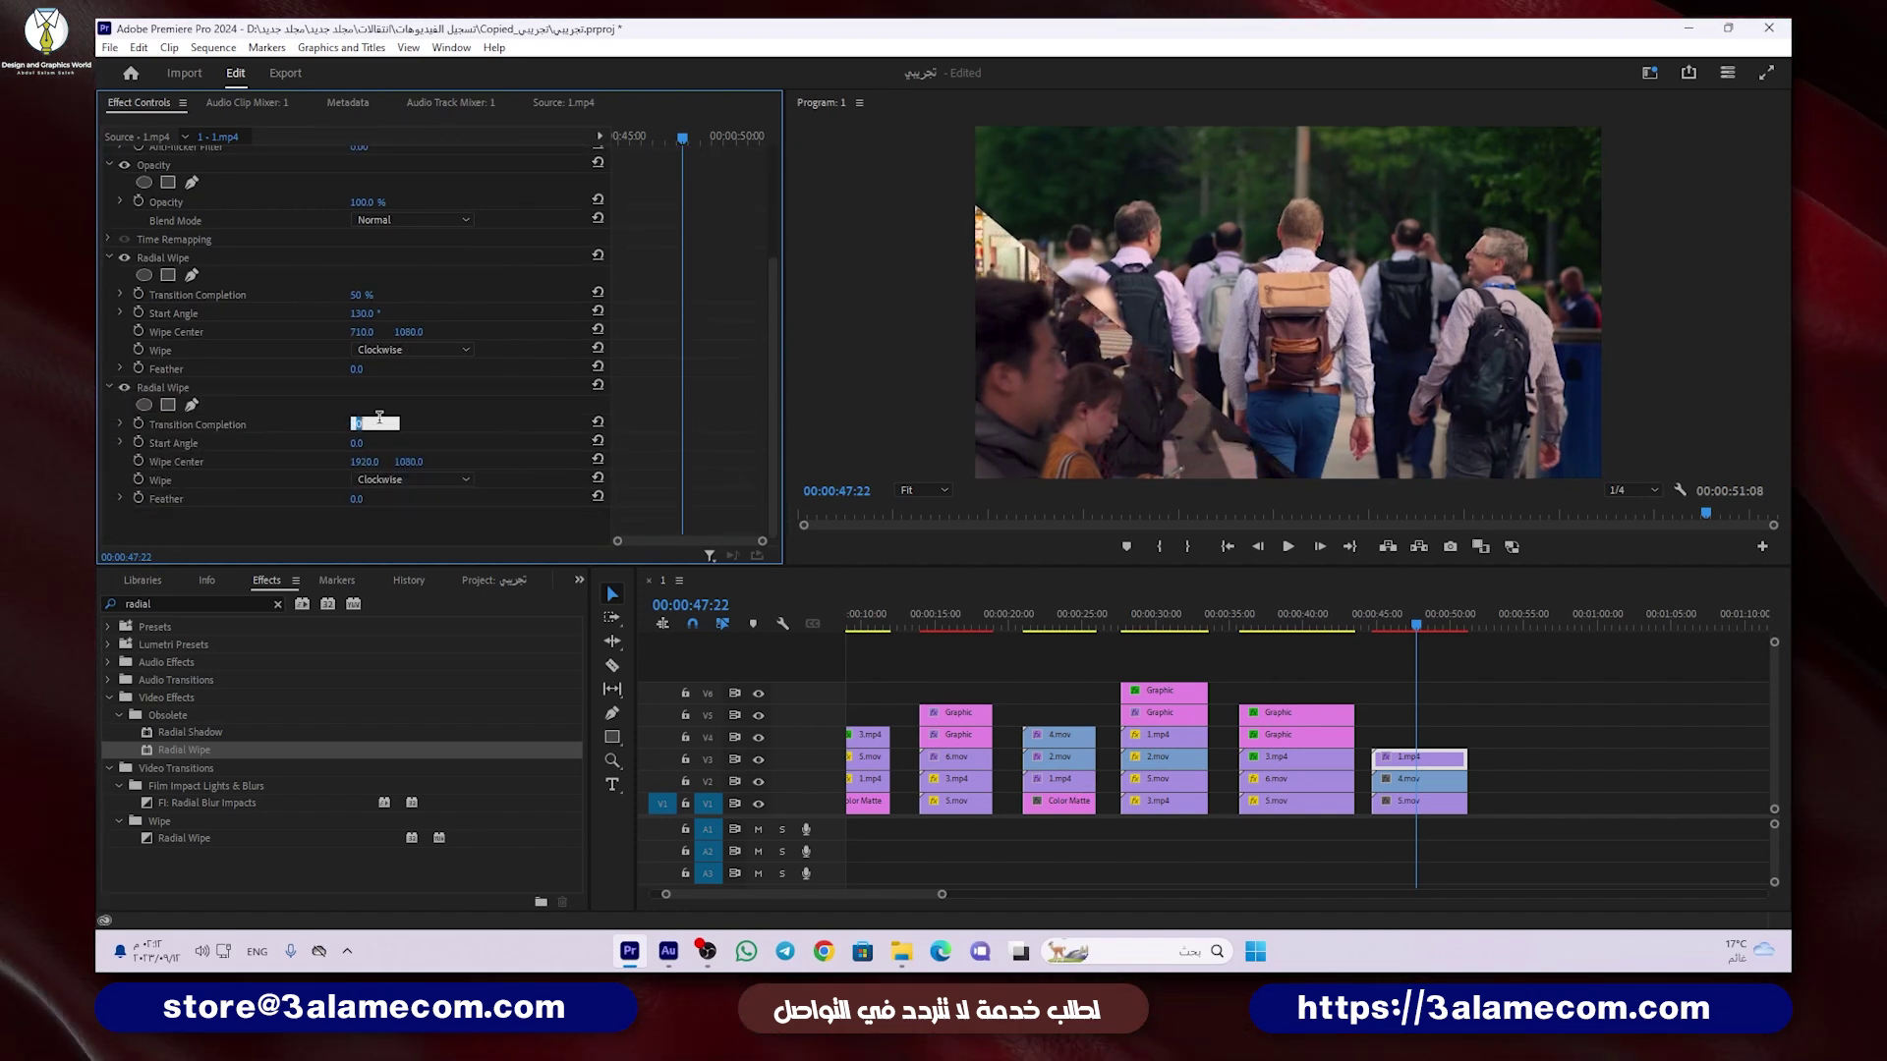
text(50)
key(Return)
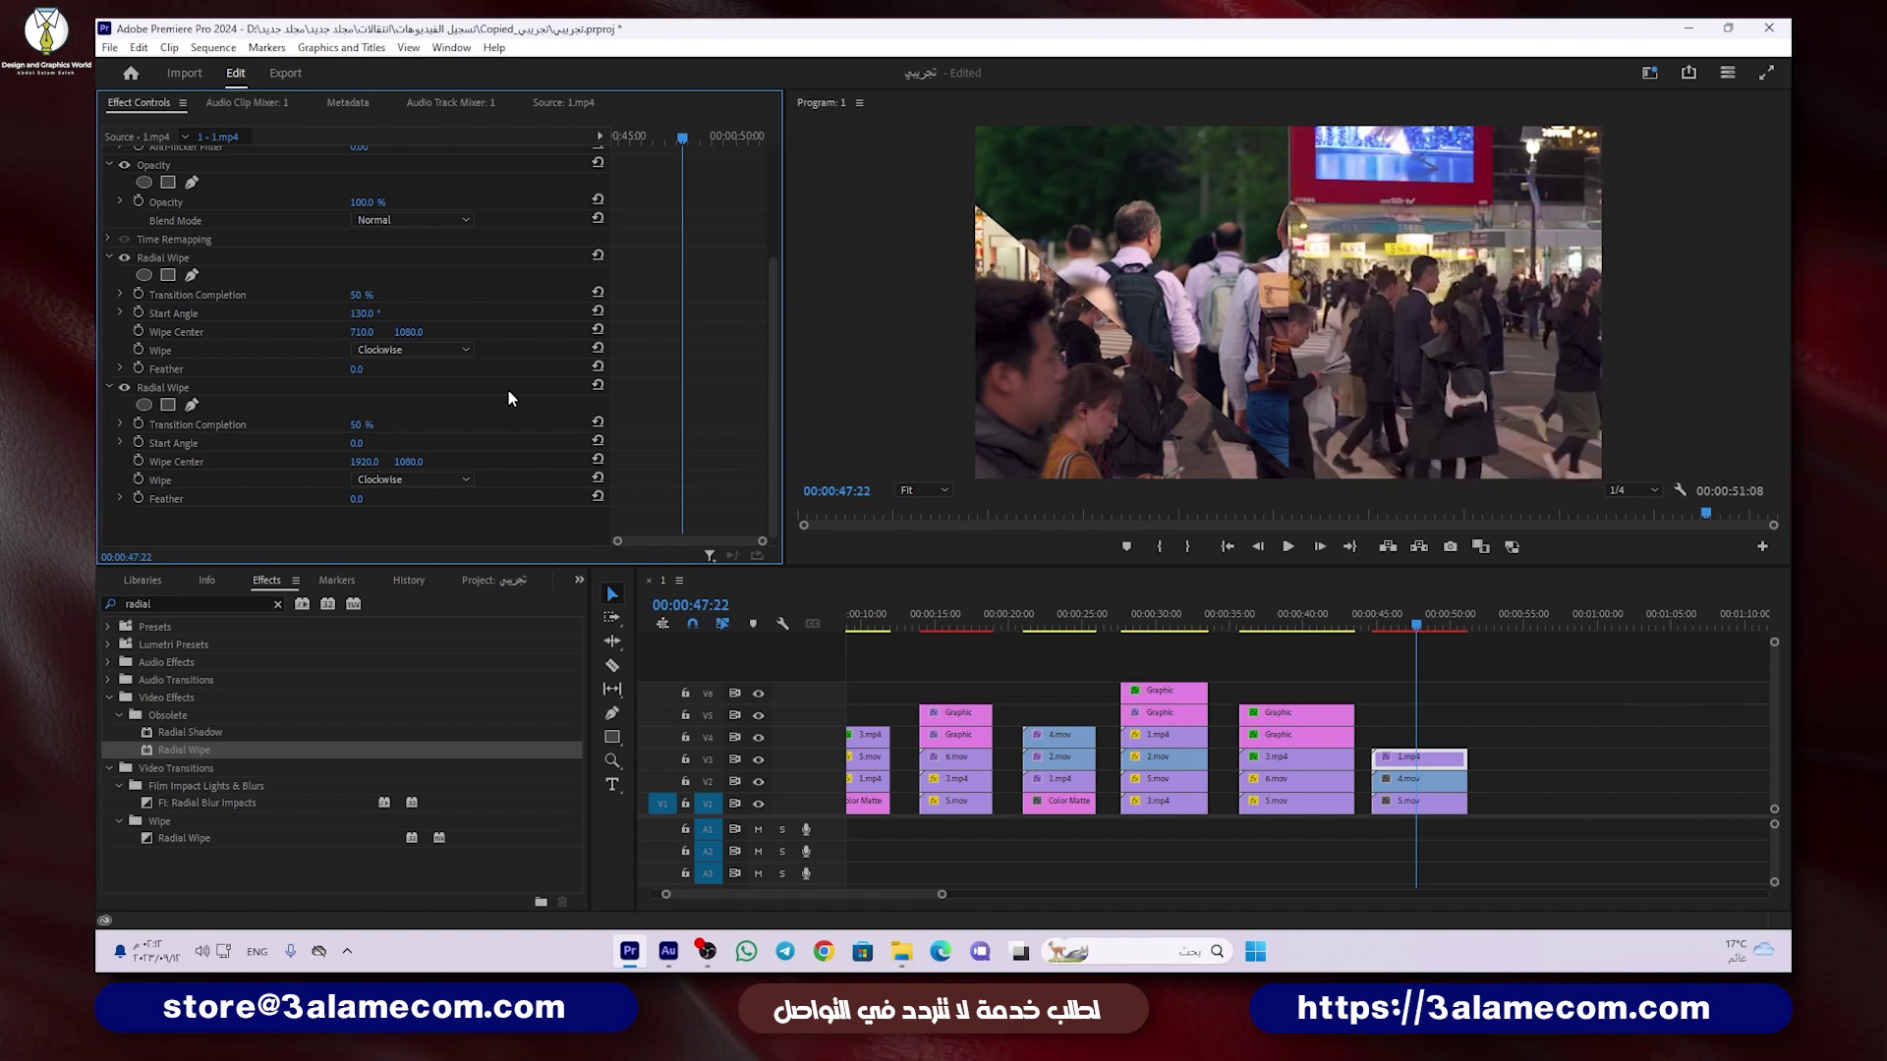
click(357, 444)
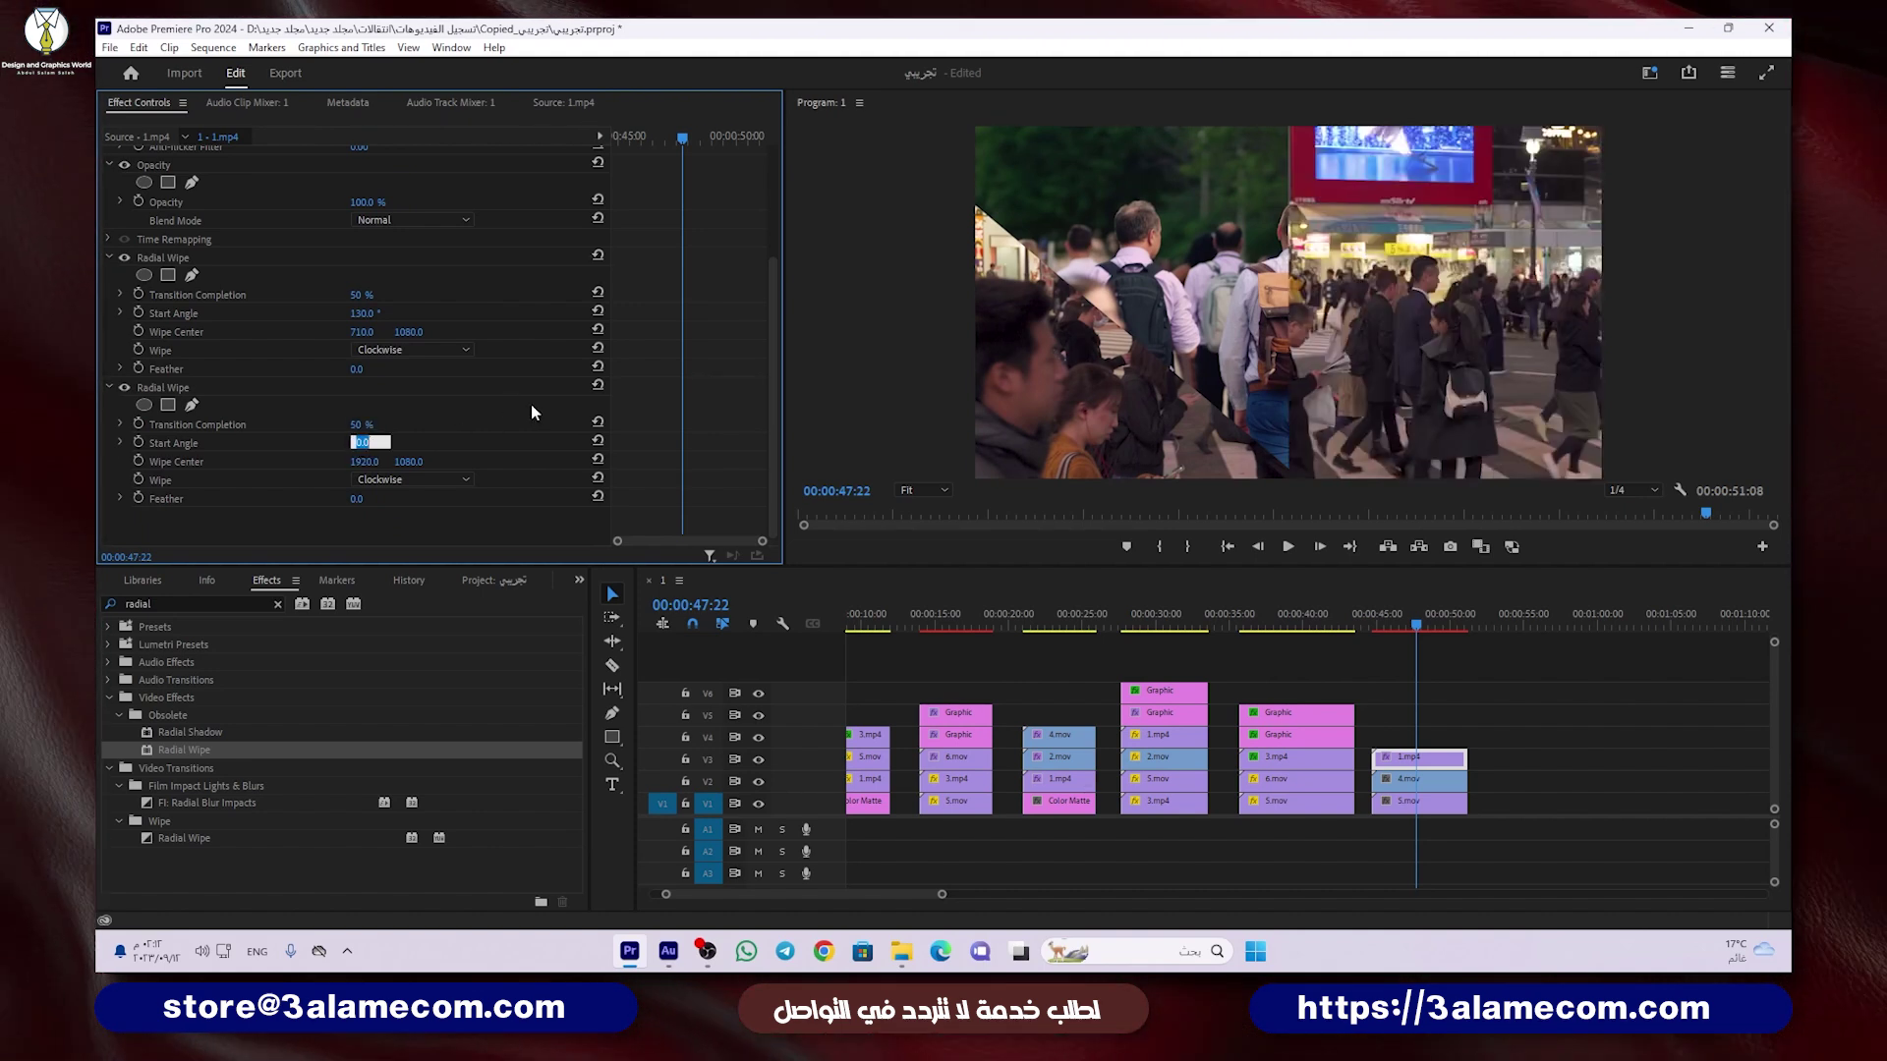
text(50)
key(Return)
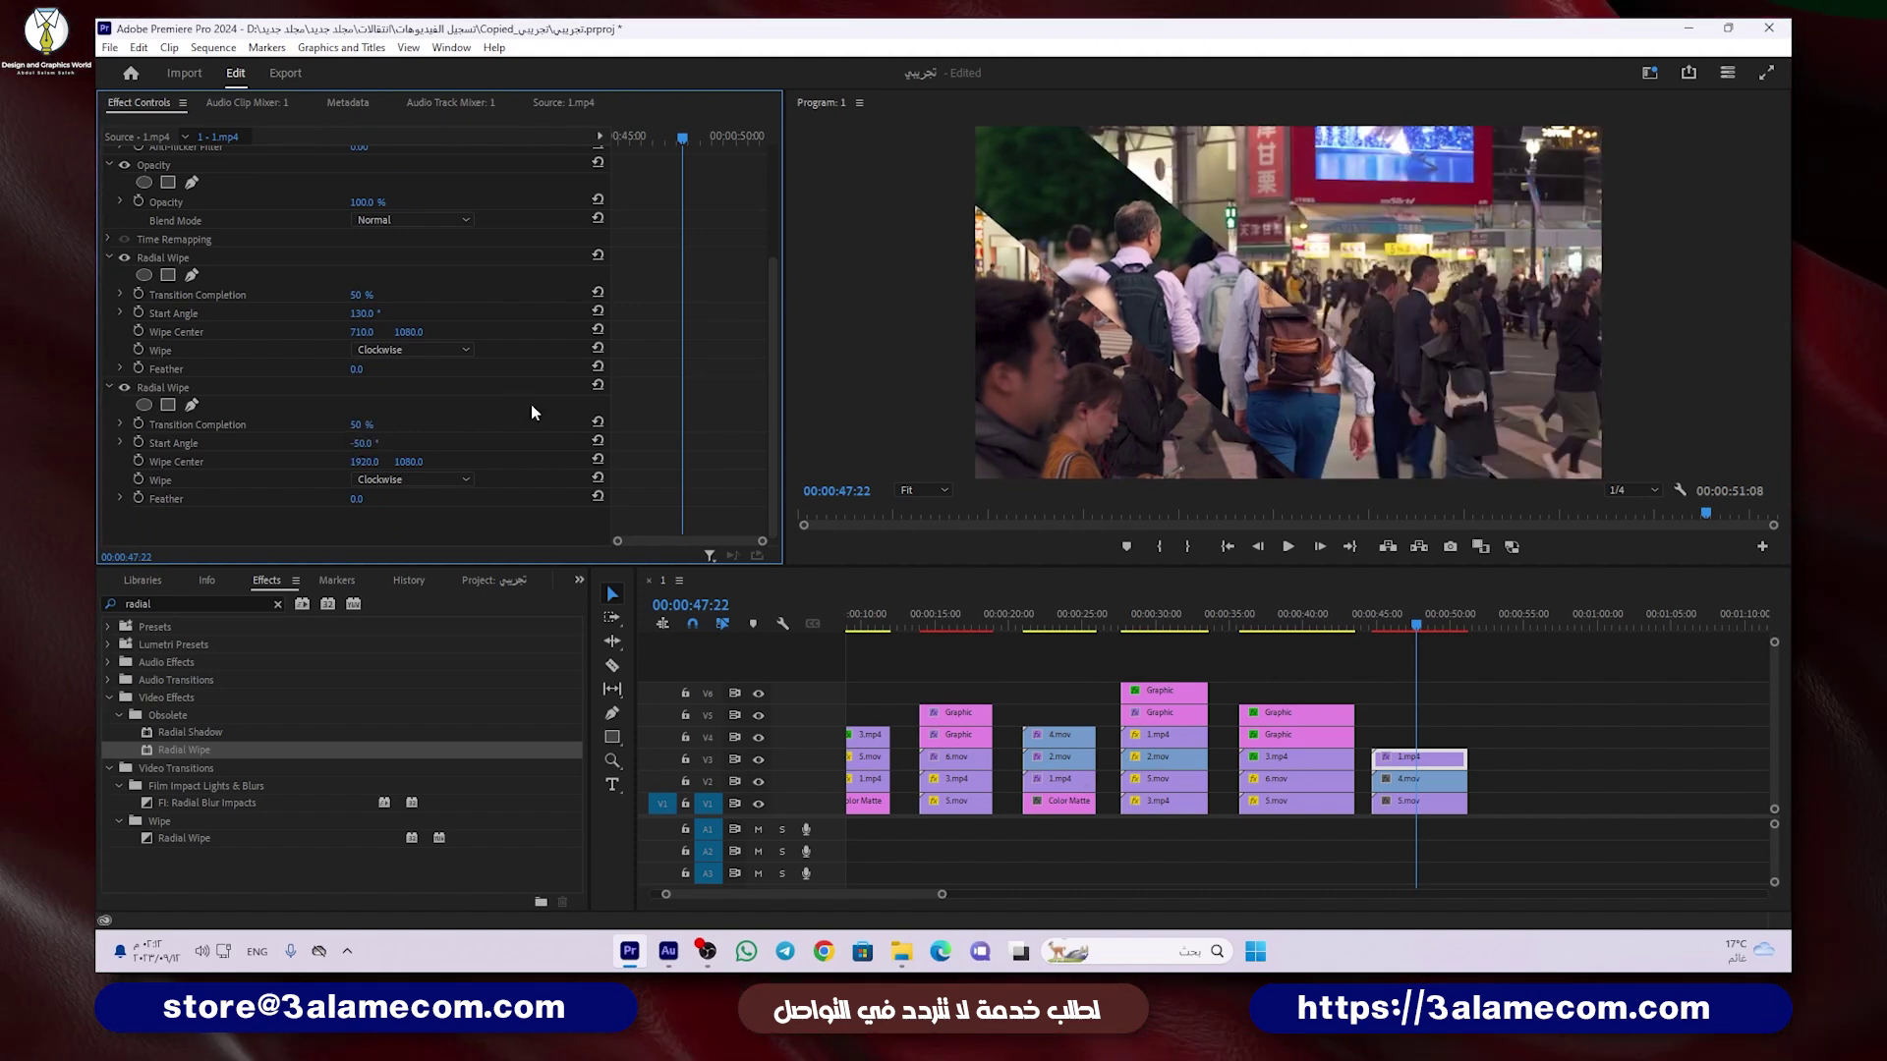
drag(367, 467, 614, 468)
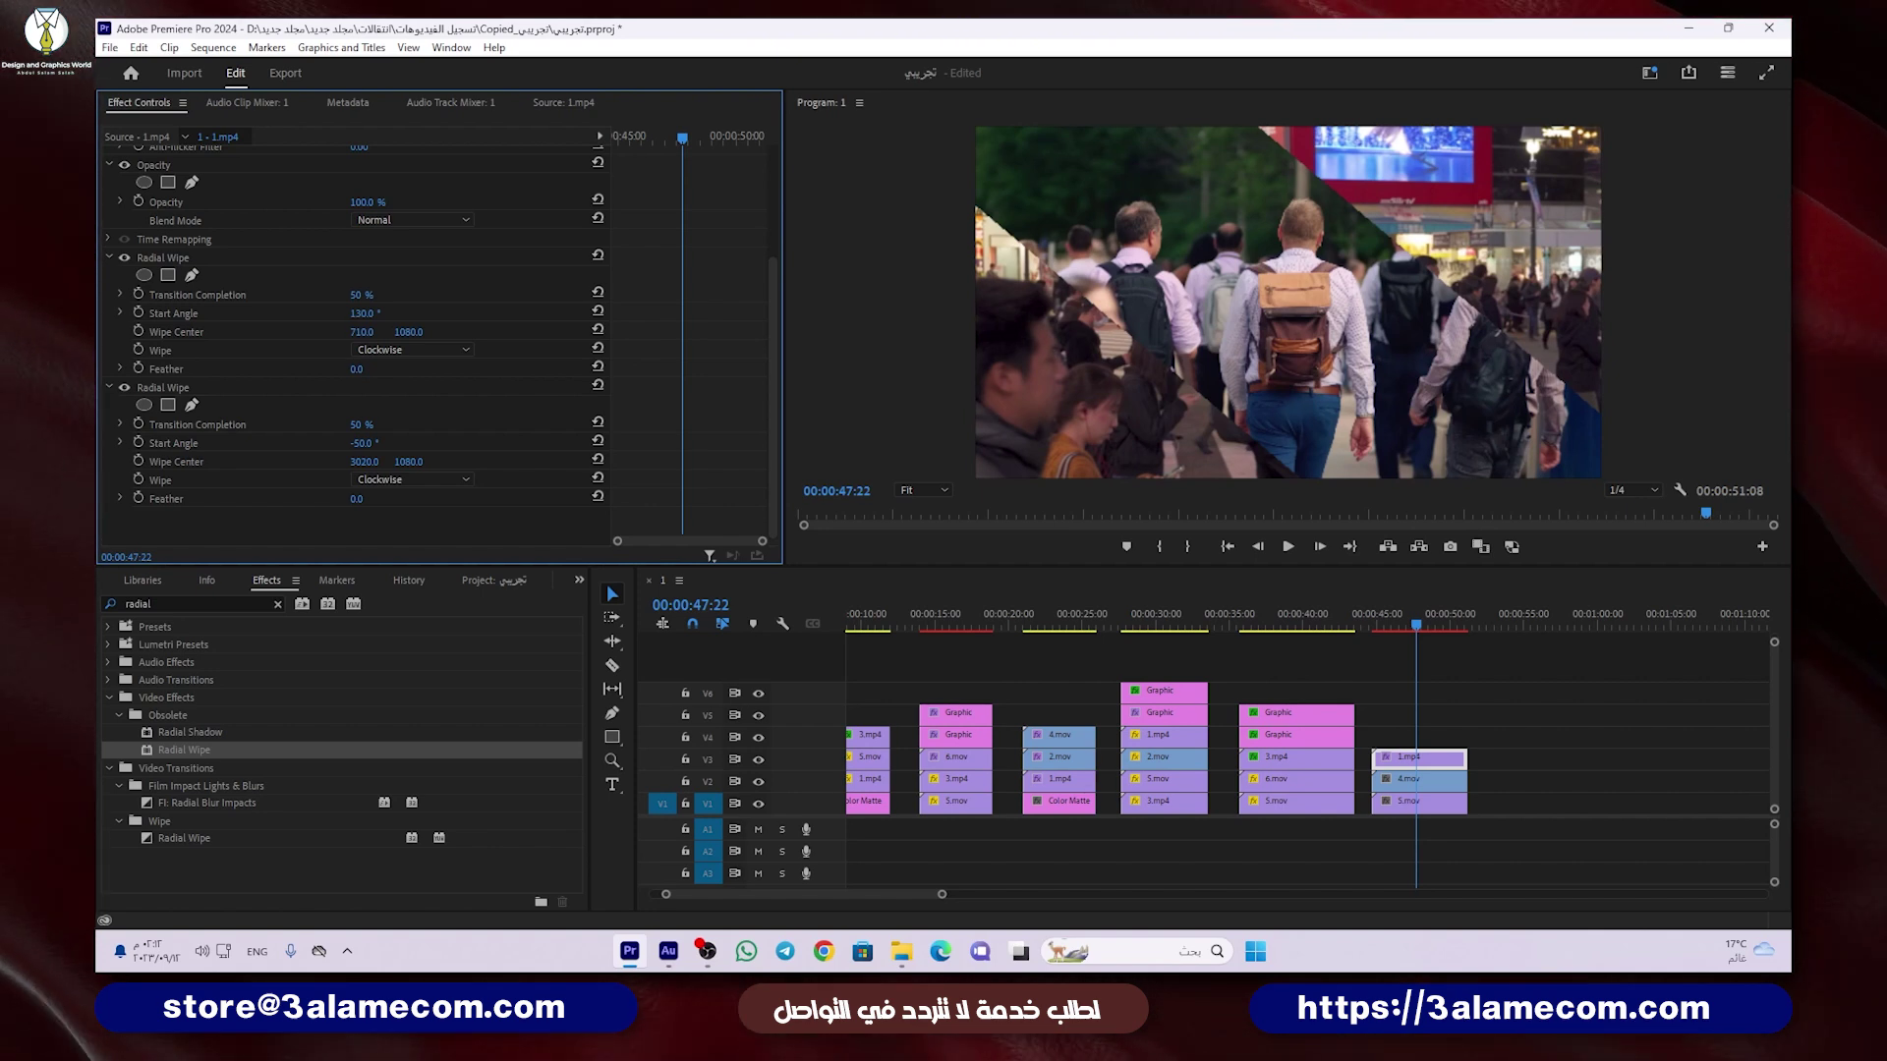
click(1449, 727)
Step: Scale 4.mov to 93.6% at position 228.8, 653.7, filling the lower-left wedge
click(1423, 776)
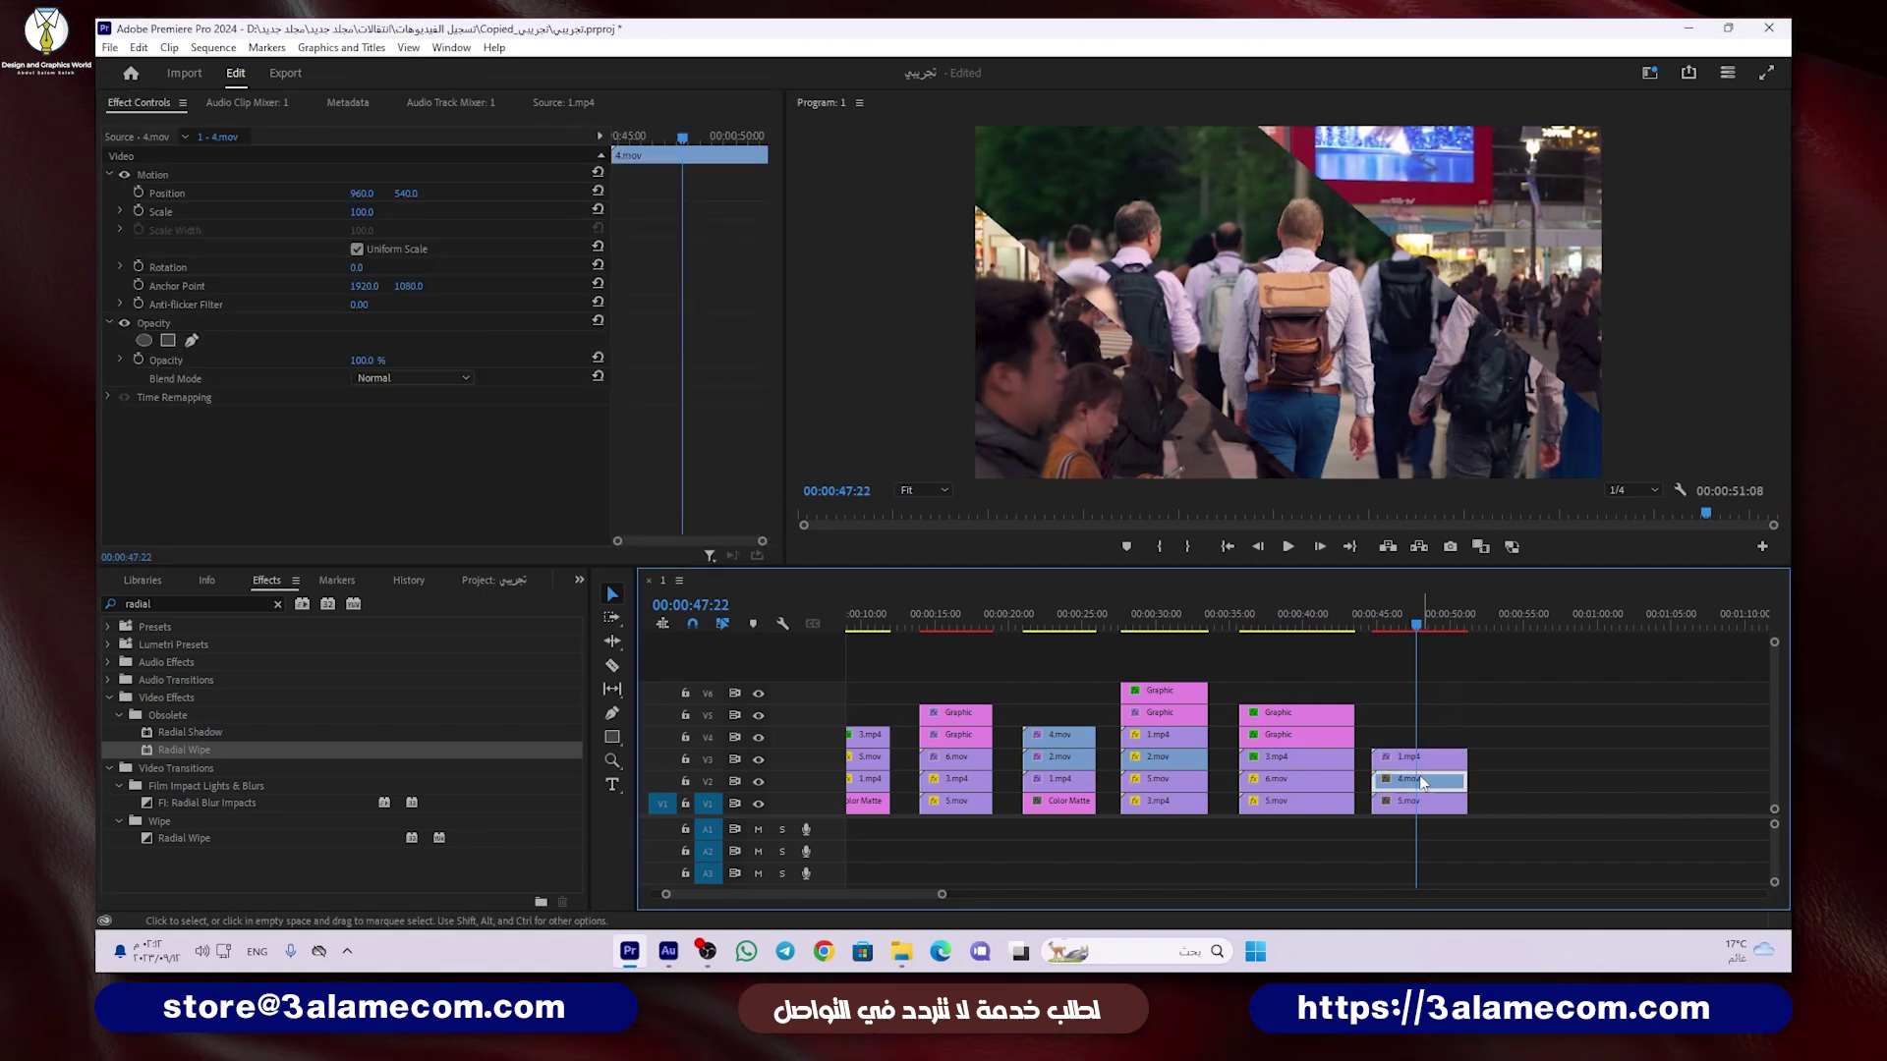
click(177, 174)
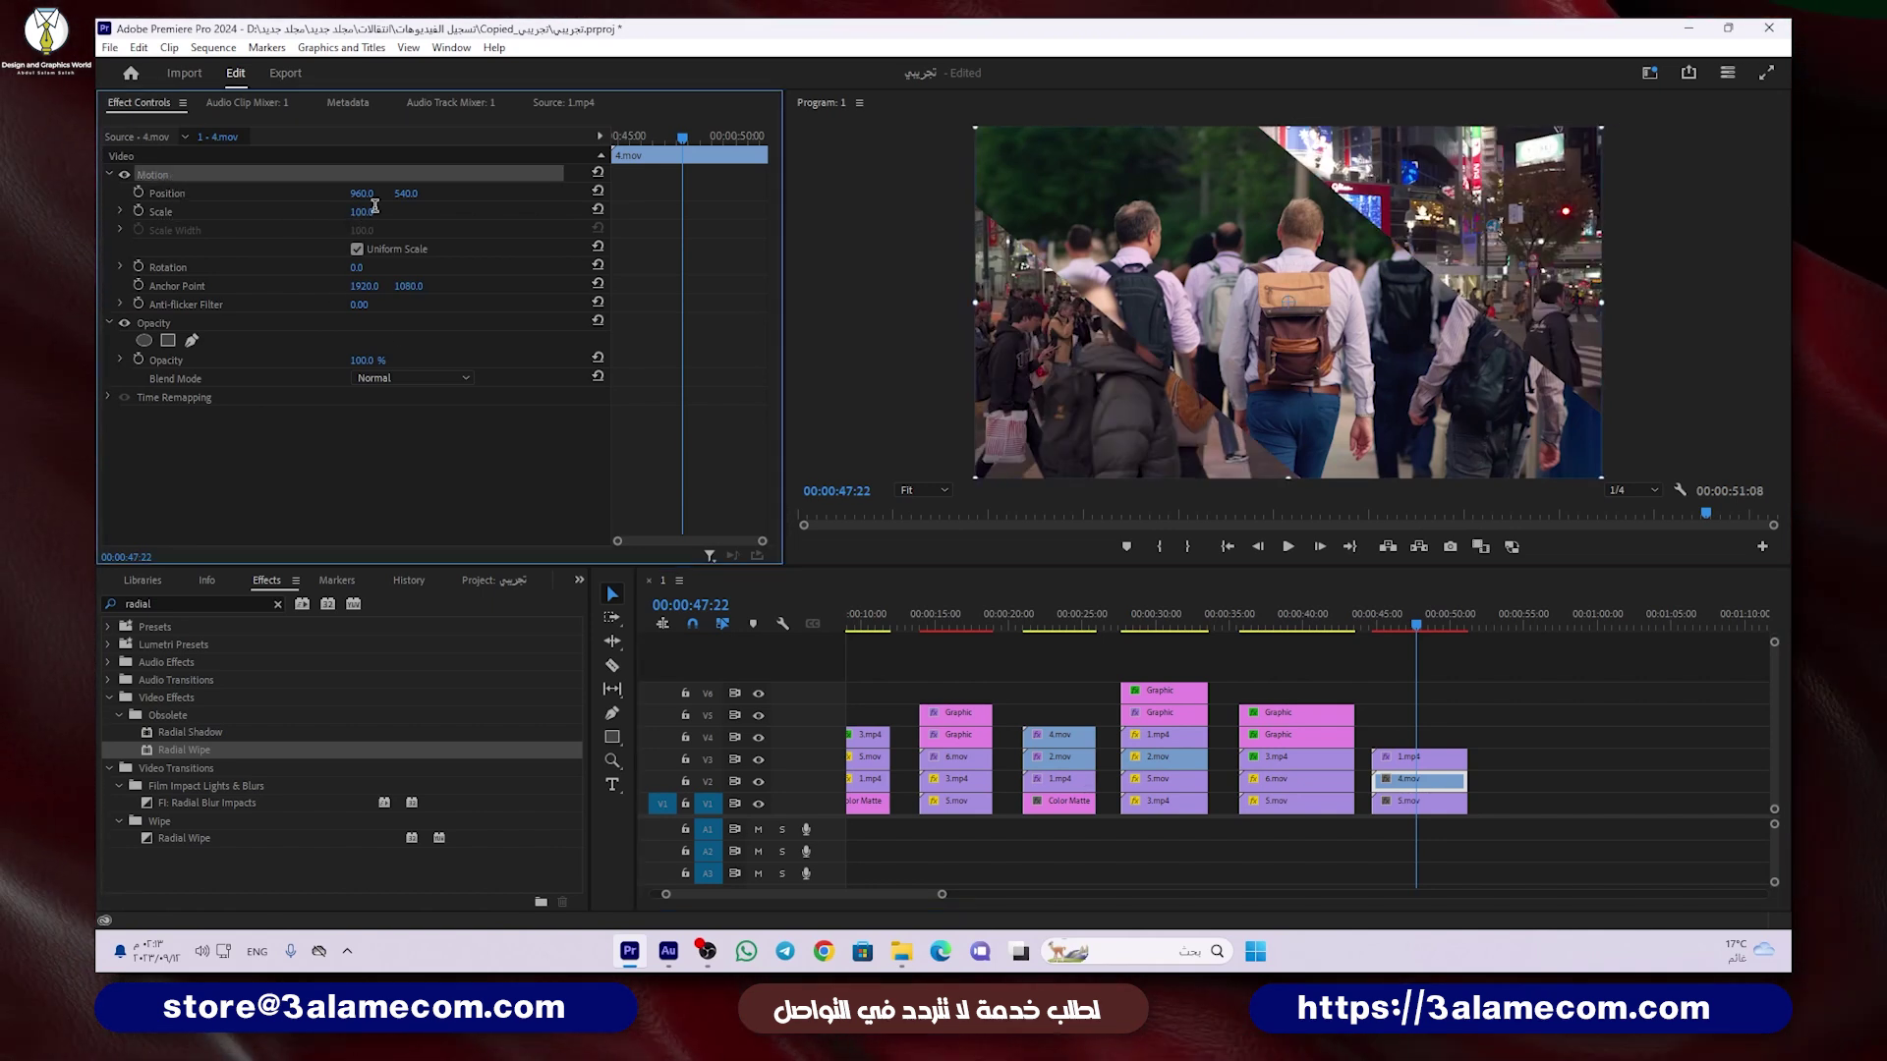
click(372, 210)
text(50)
key(Return)
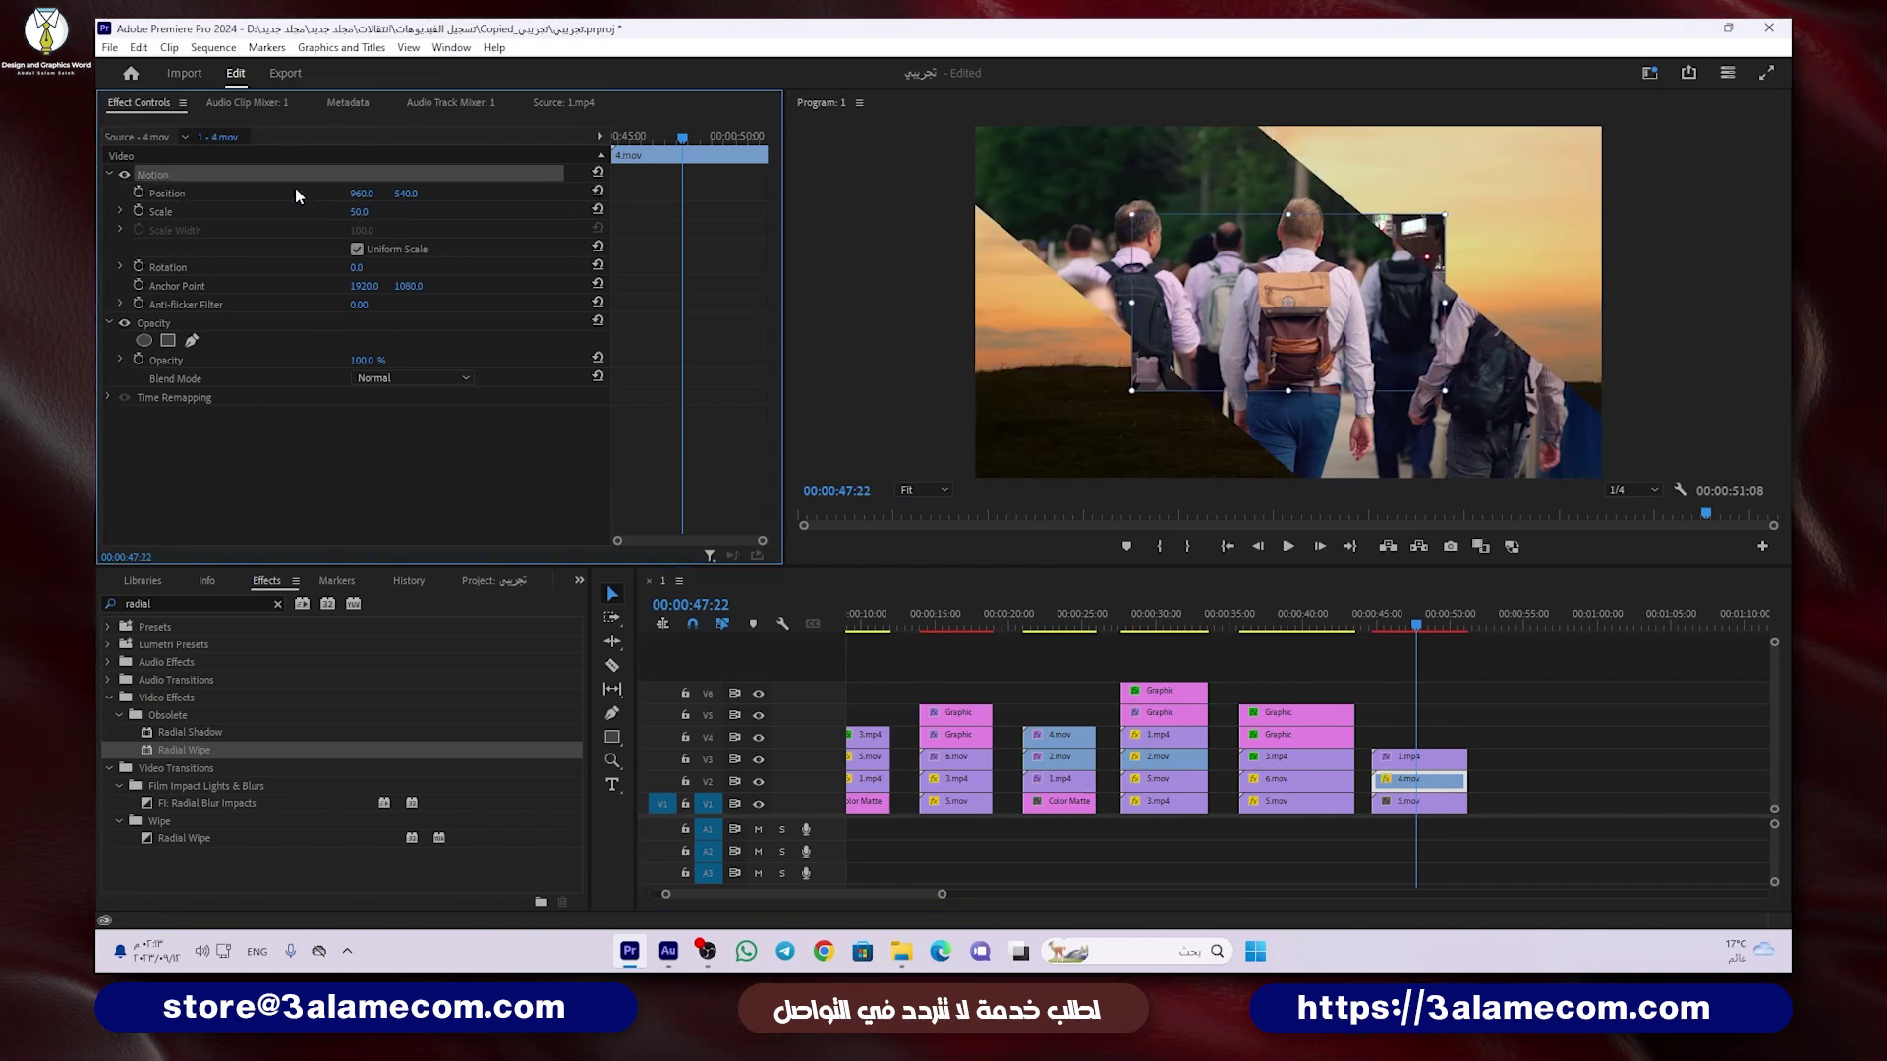
drag(1213, 291, 976, 363)
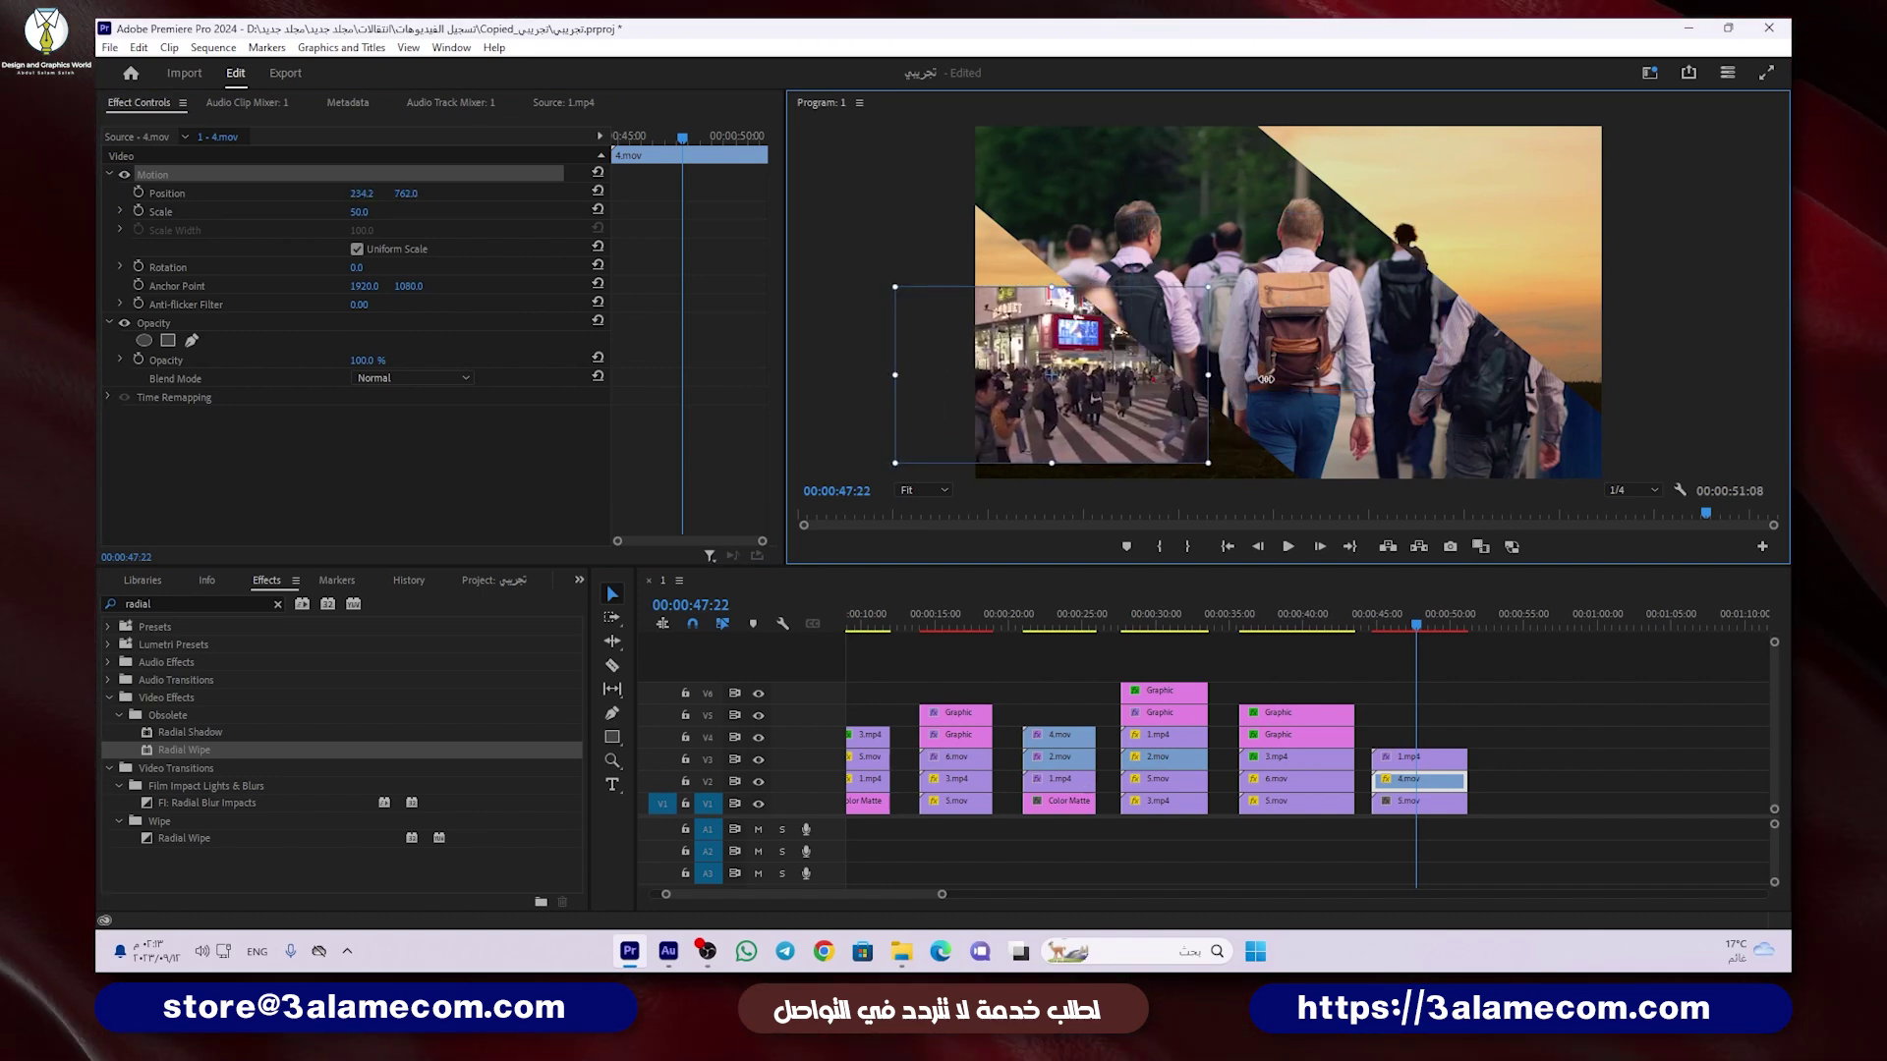
drag(1207, 375, 1312, 381)
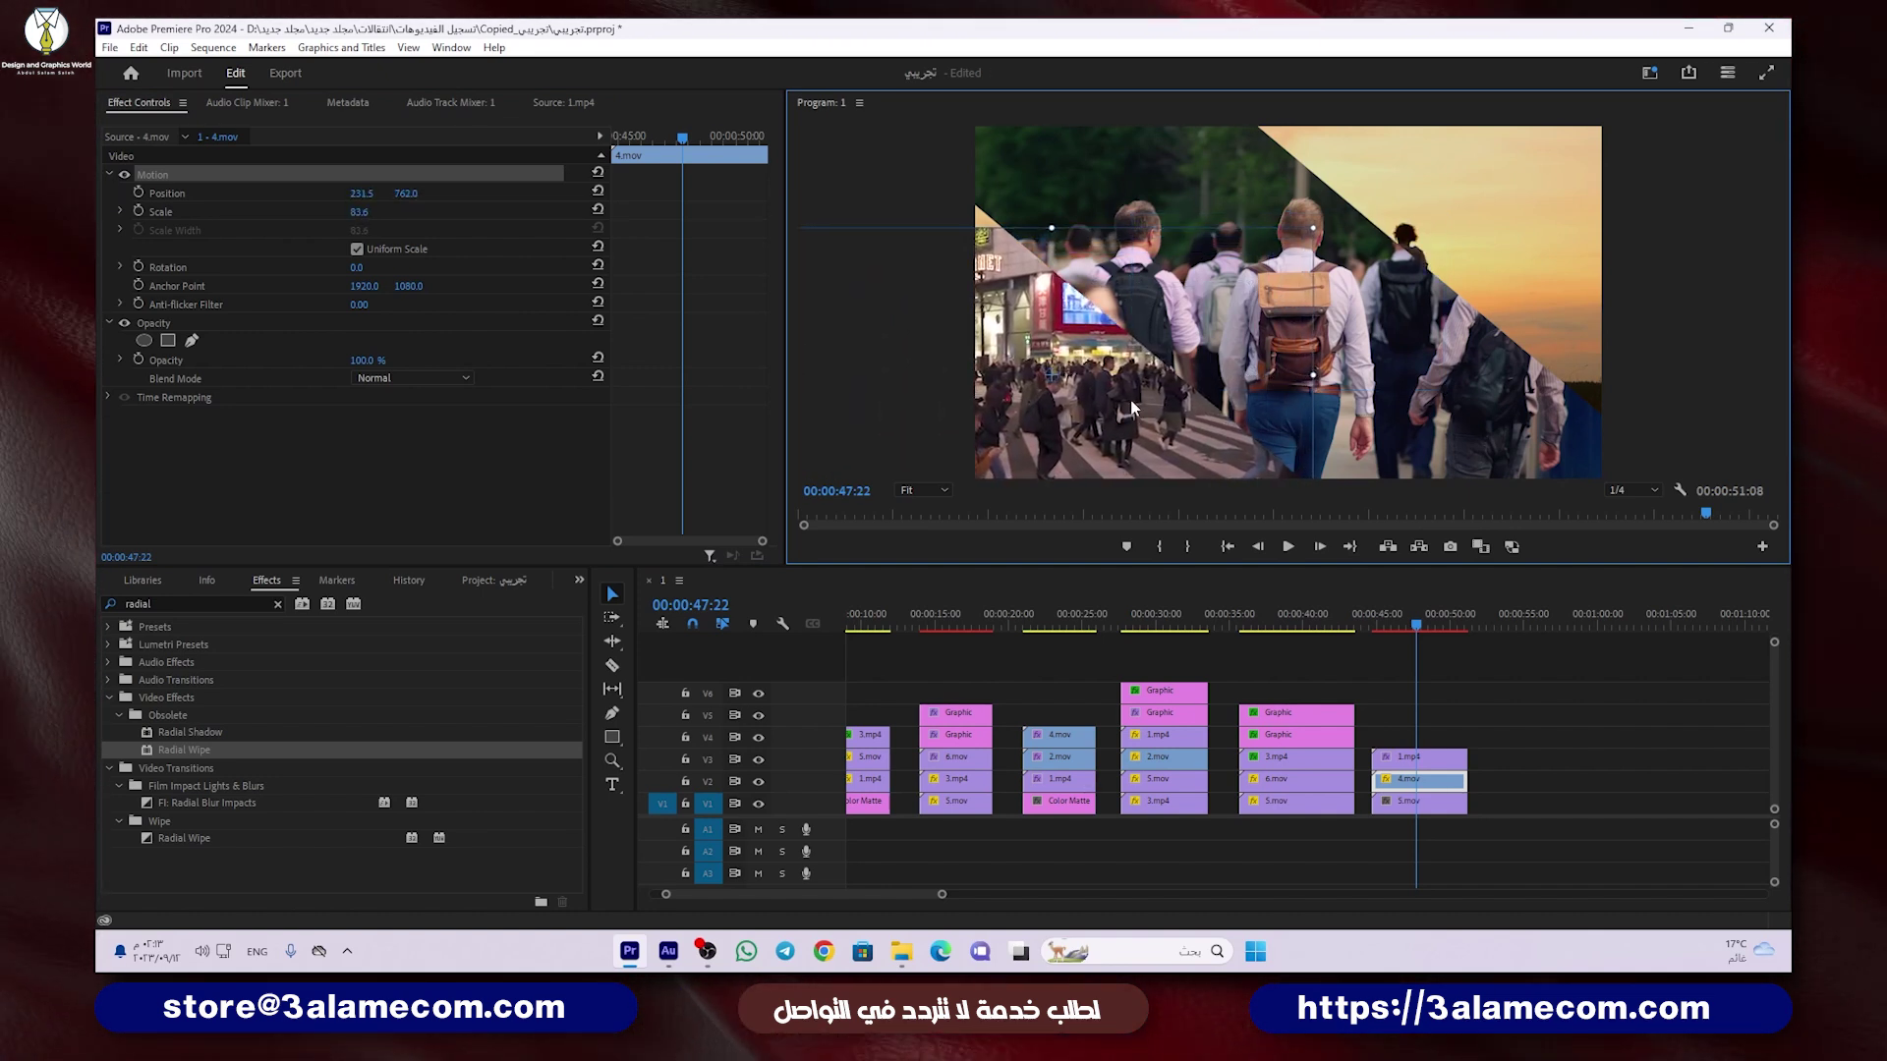
drag(1132, 408, 1128, 367)
Step: Scale 5.mov to 90.6% at position 1677.6, 393.8, filling the upper-right wedge
click(1422, 796)
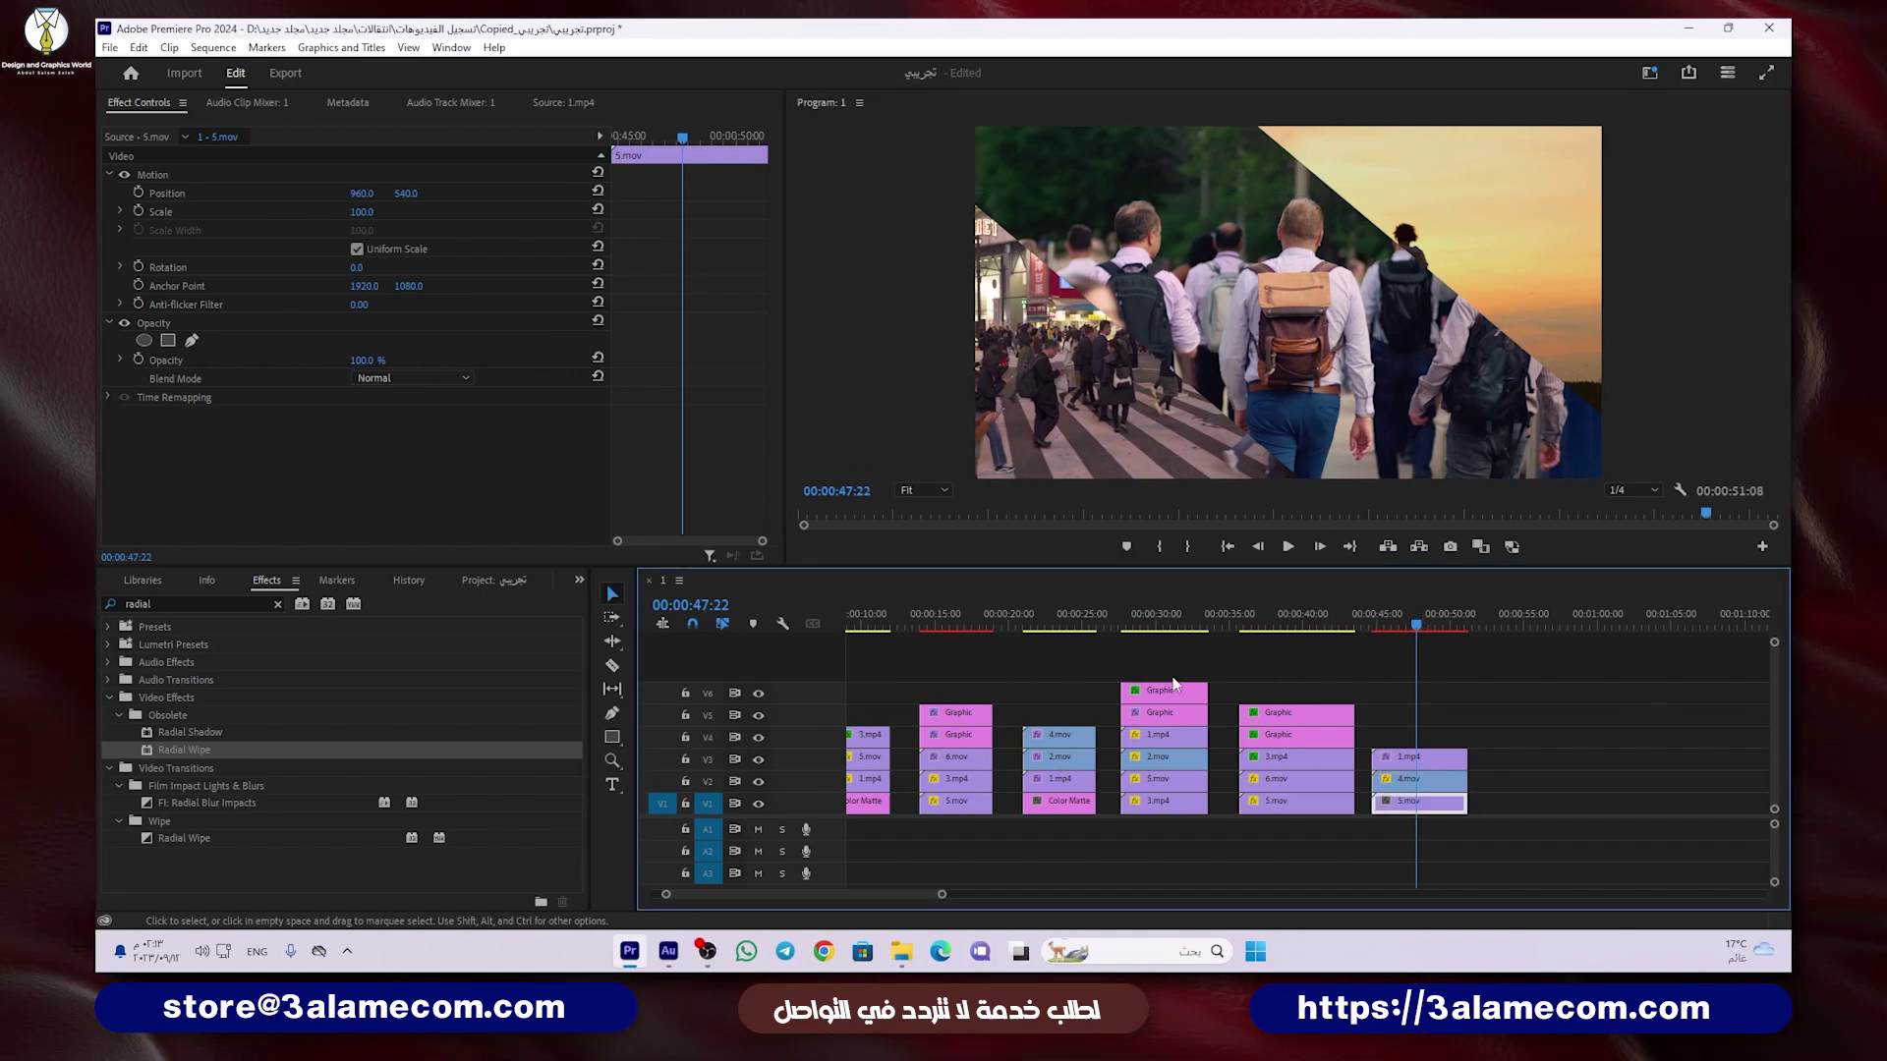
click(364, 212)
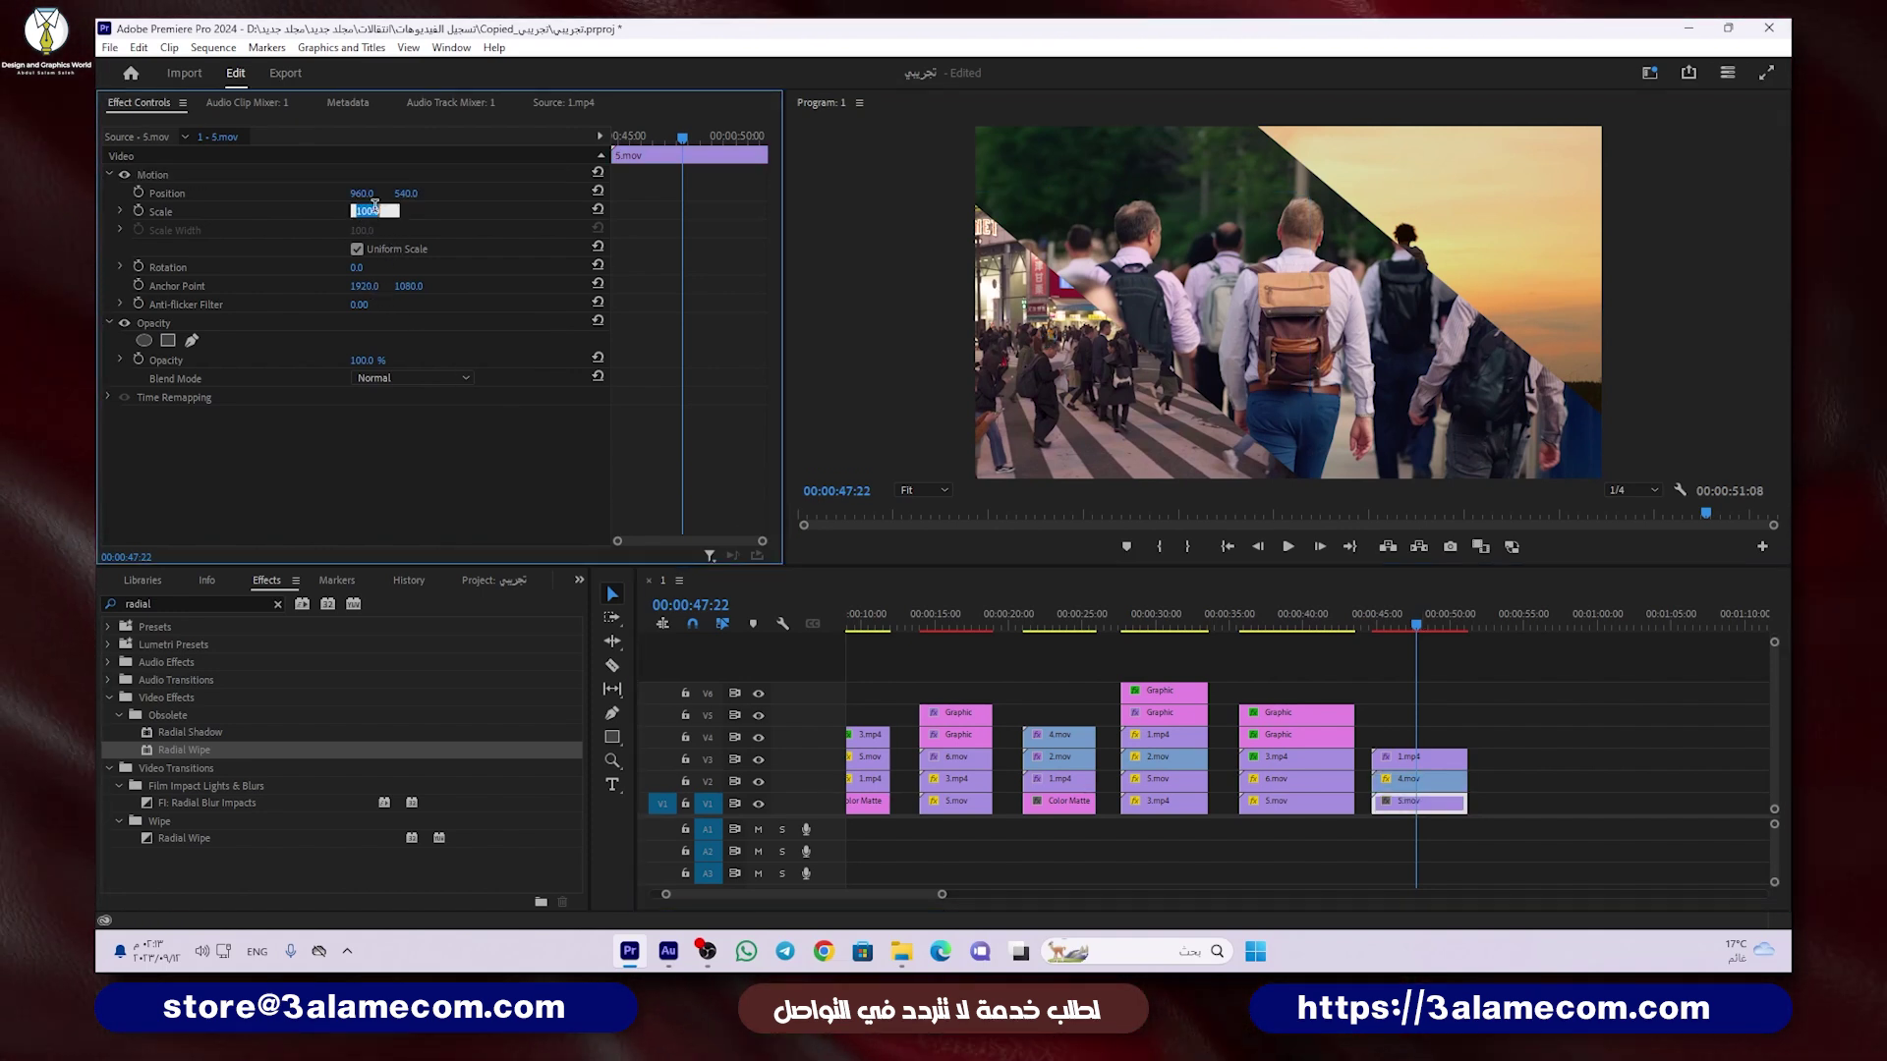
text(50)
key(Return)
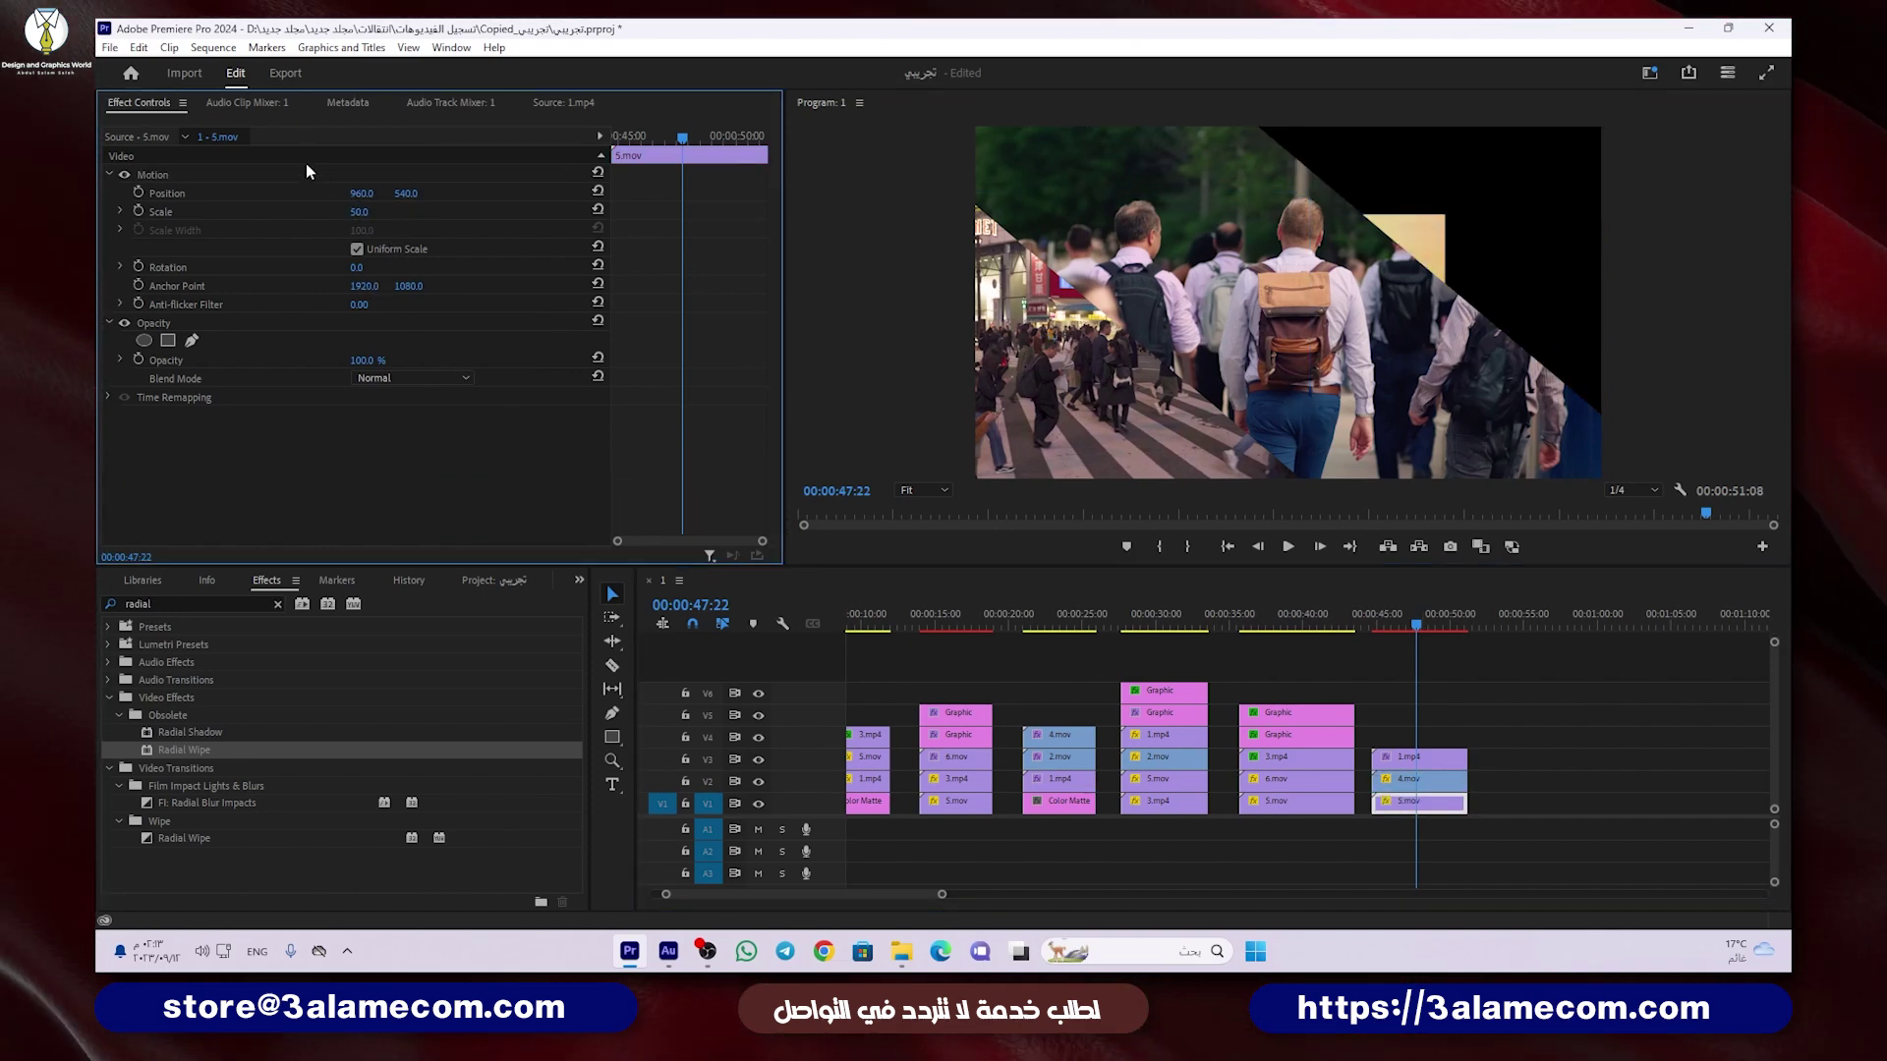
drag(1390, 233, 1573, 144)
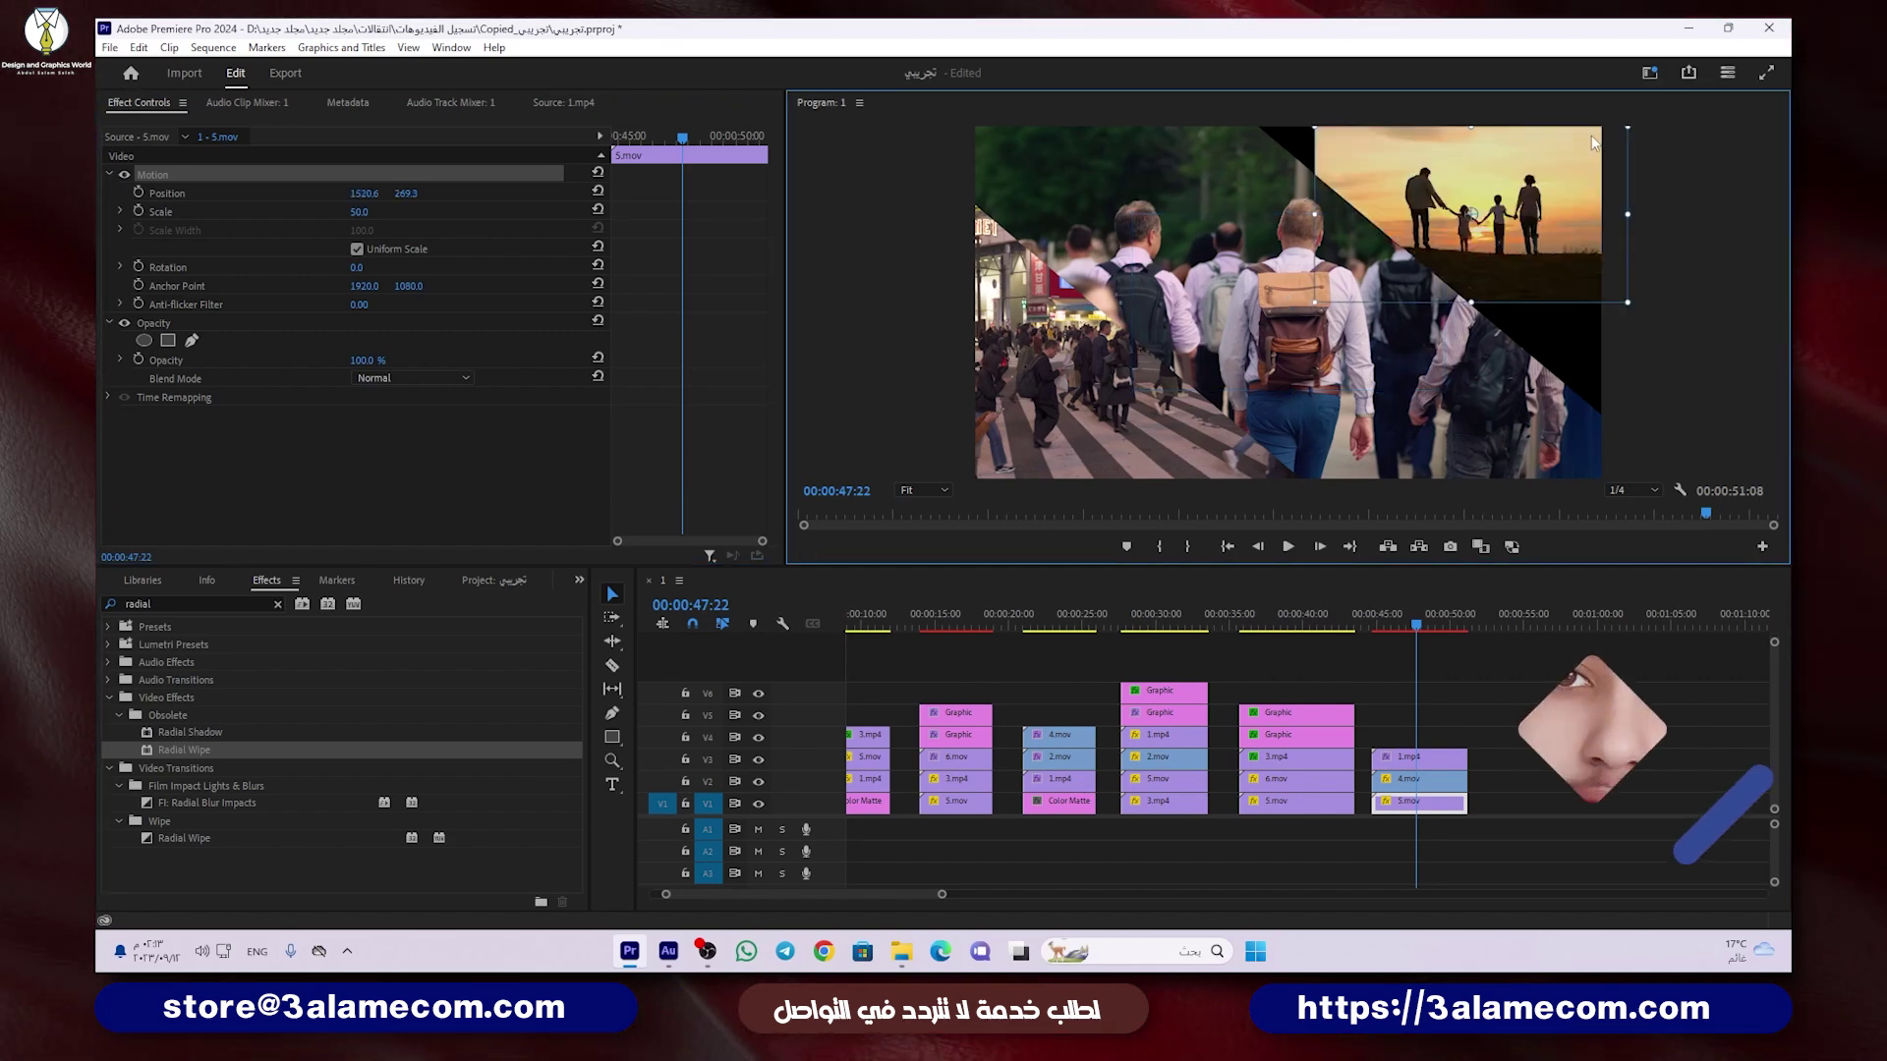
mouse_move(1304, 314)
mouse_down()
mouse_move(1221, 356)
mouse_move(1219, 391)
mouse_up()
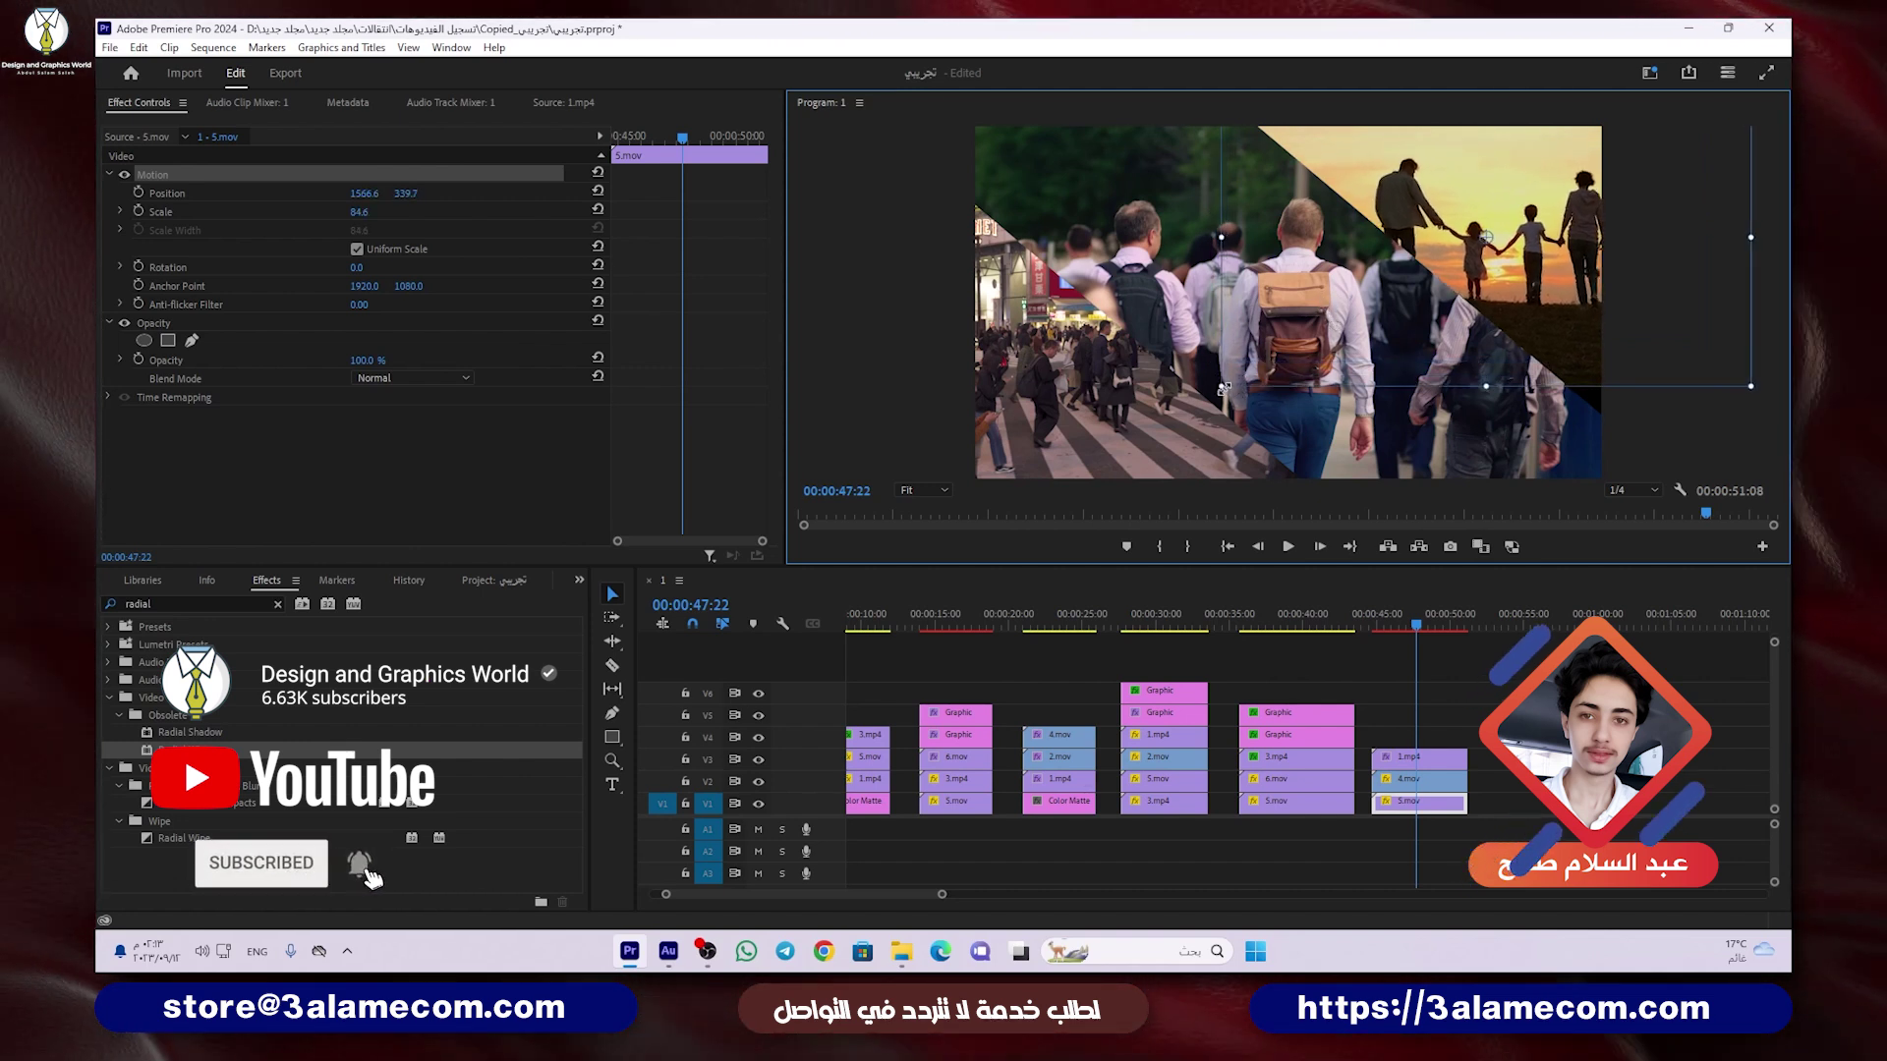
drag(1310, 325, 1347, 344)
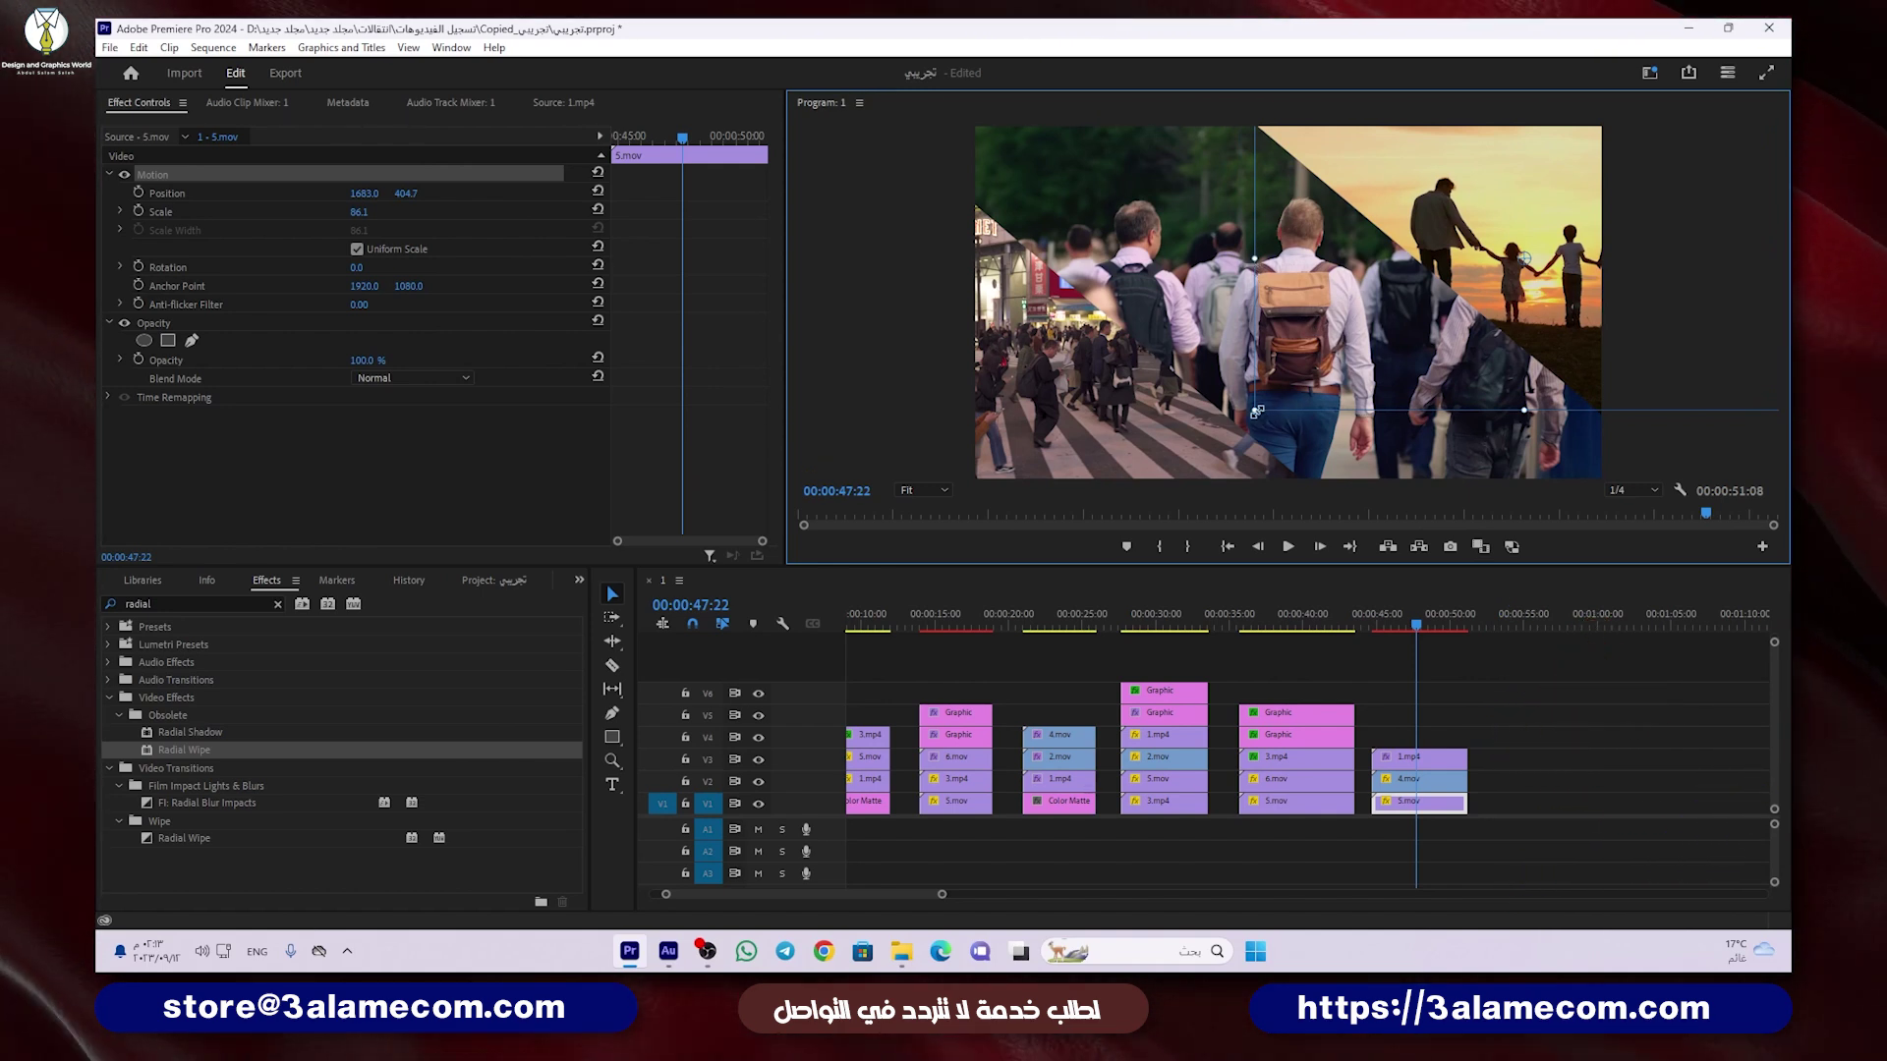
drag(1254, 410, 1250, 417)
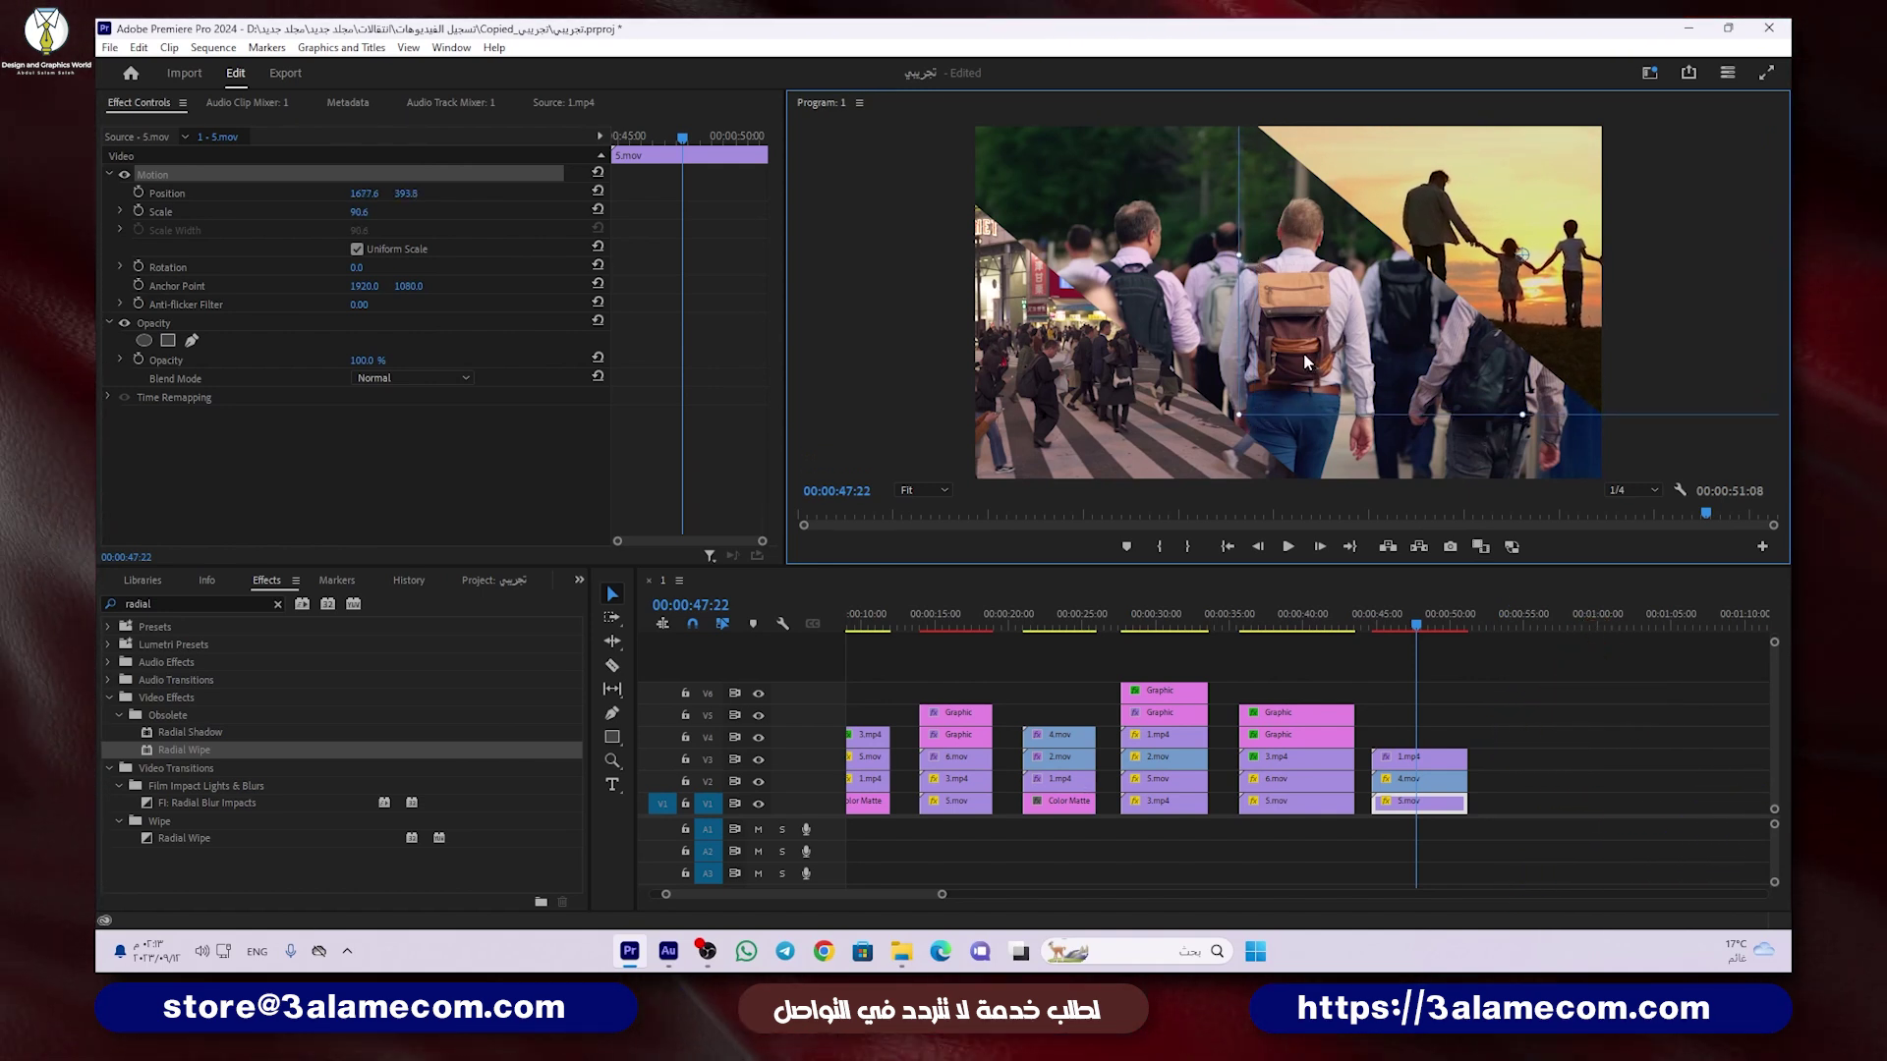
click(1460, 722)
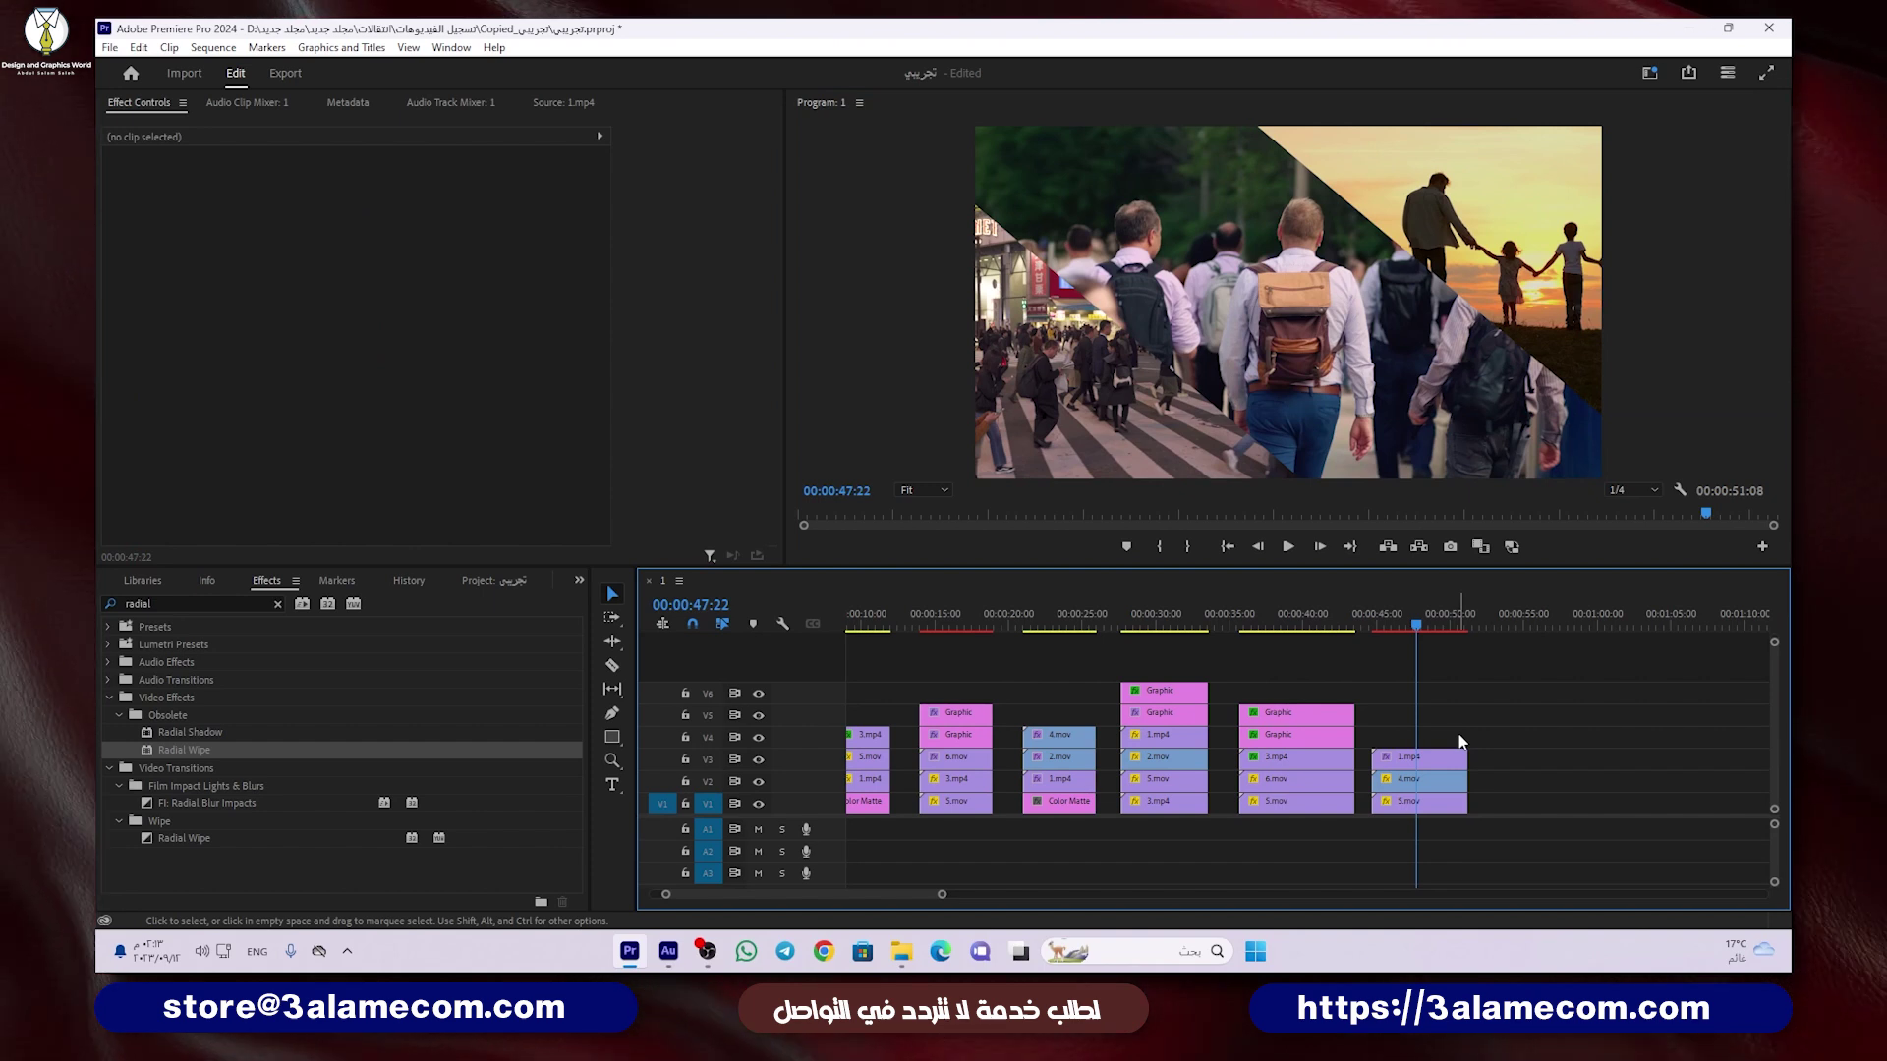
Step: Draw a white diagonal line with the Pen tool to a slice edge and align its Graphic clip
click(616, 718)
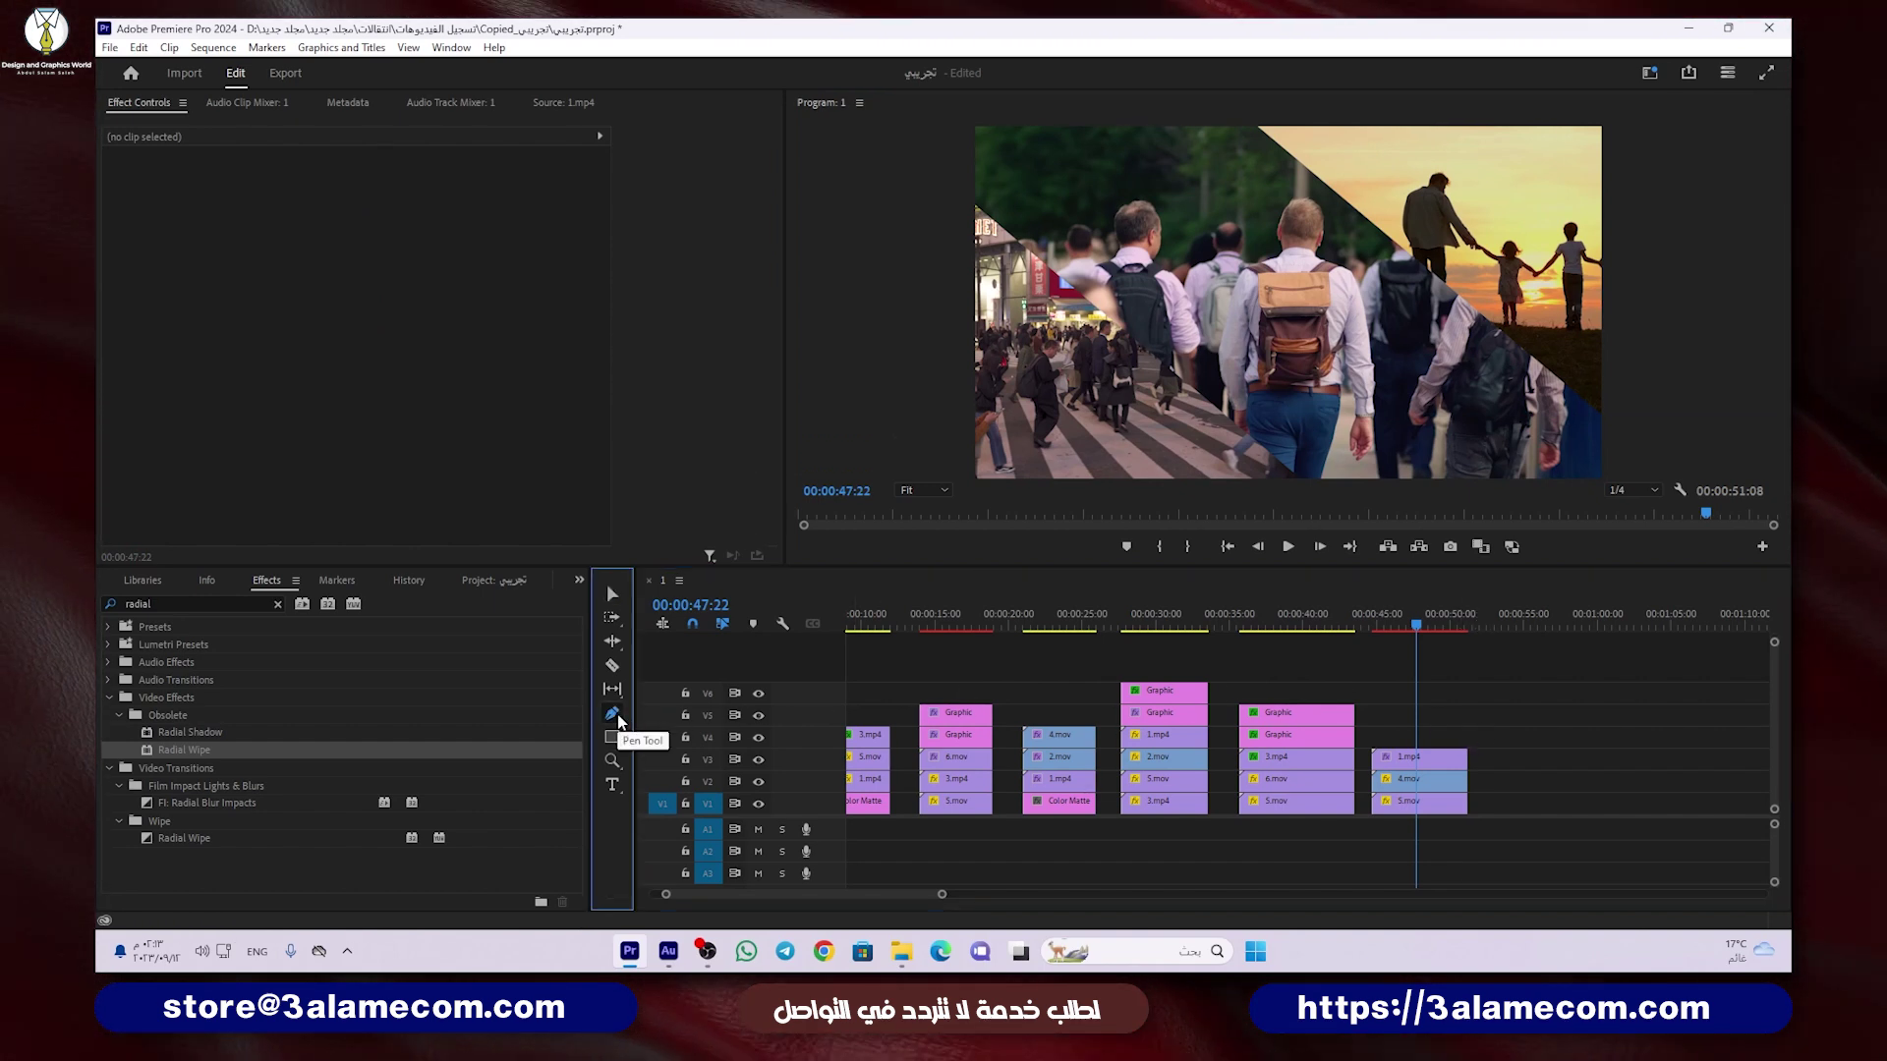
click(976, 206)
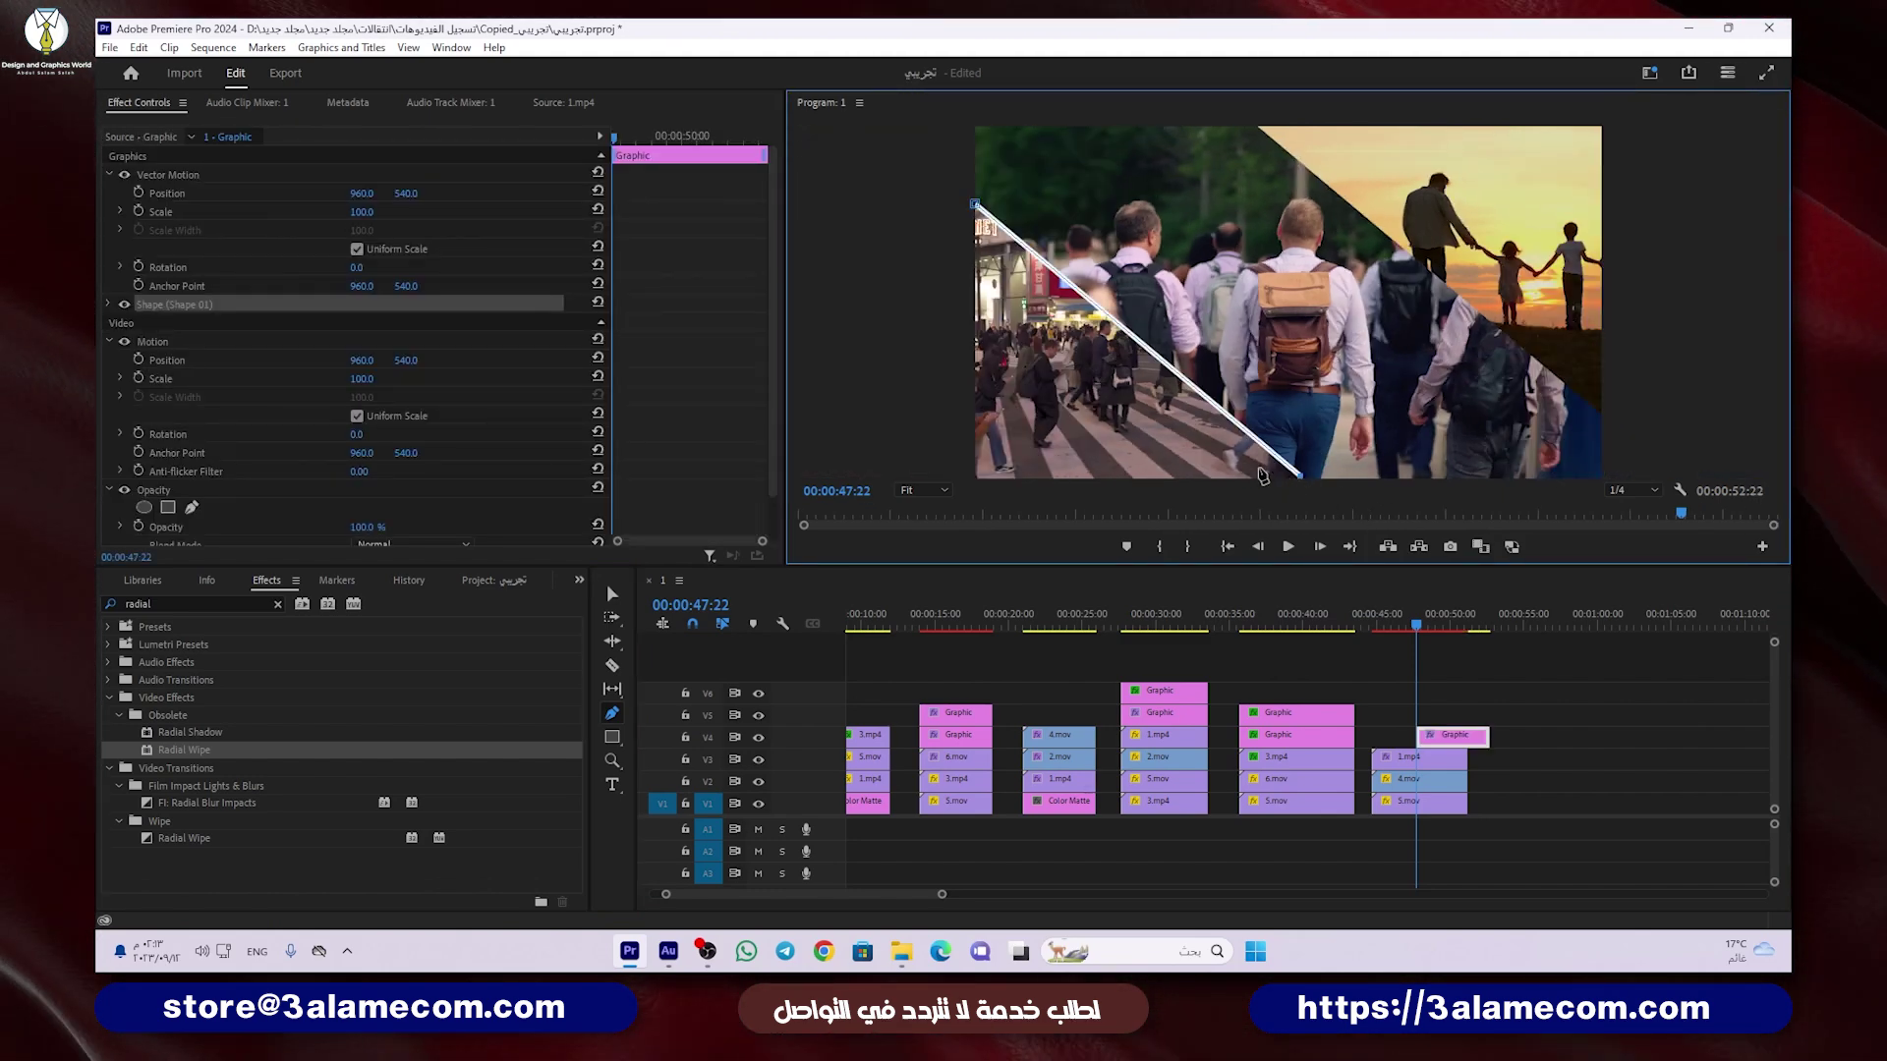
key(v)
drag(1302, 478, 1320, 492)
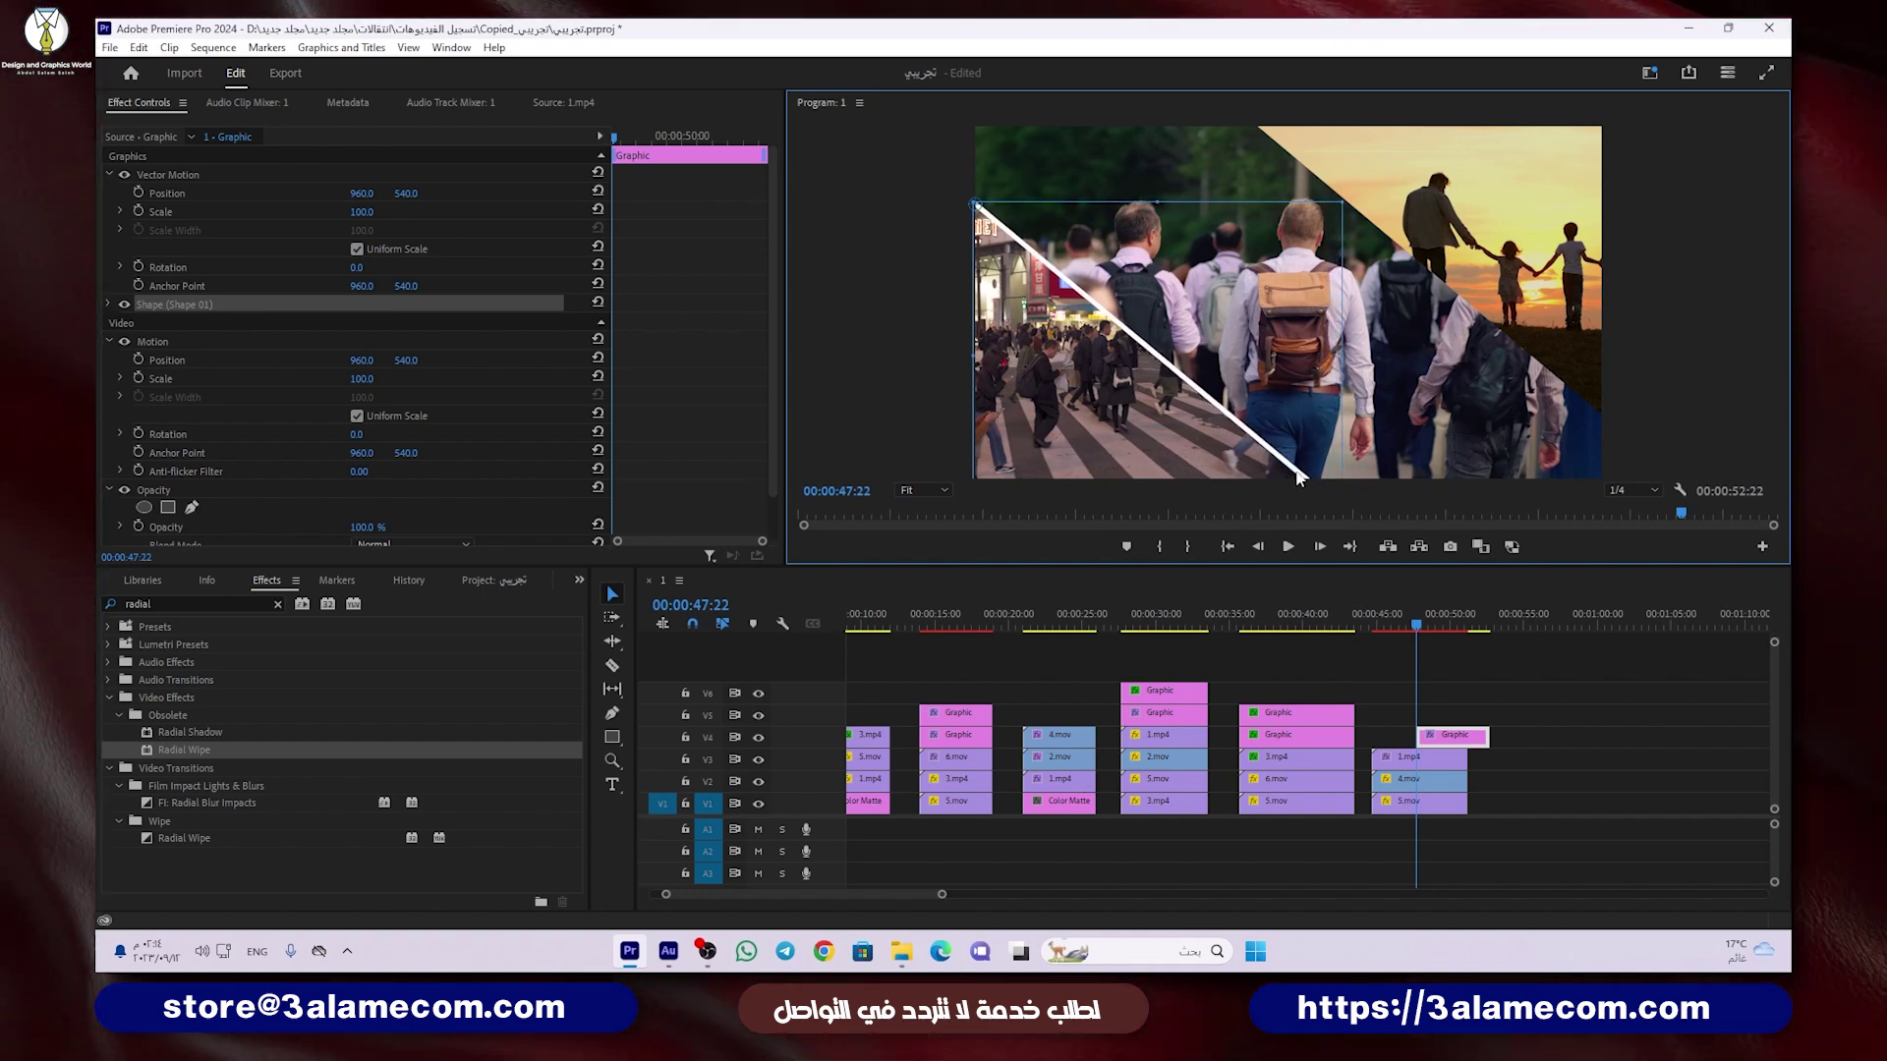
drag(1339, 507, 1293, 472)
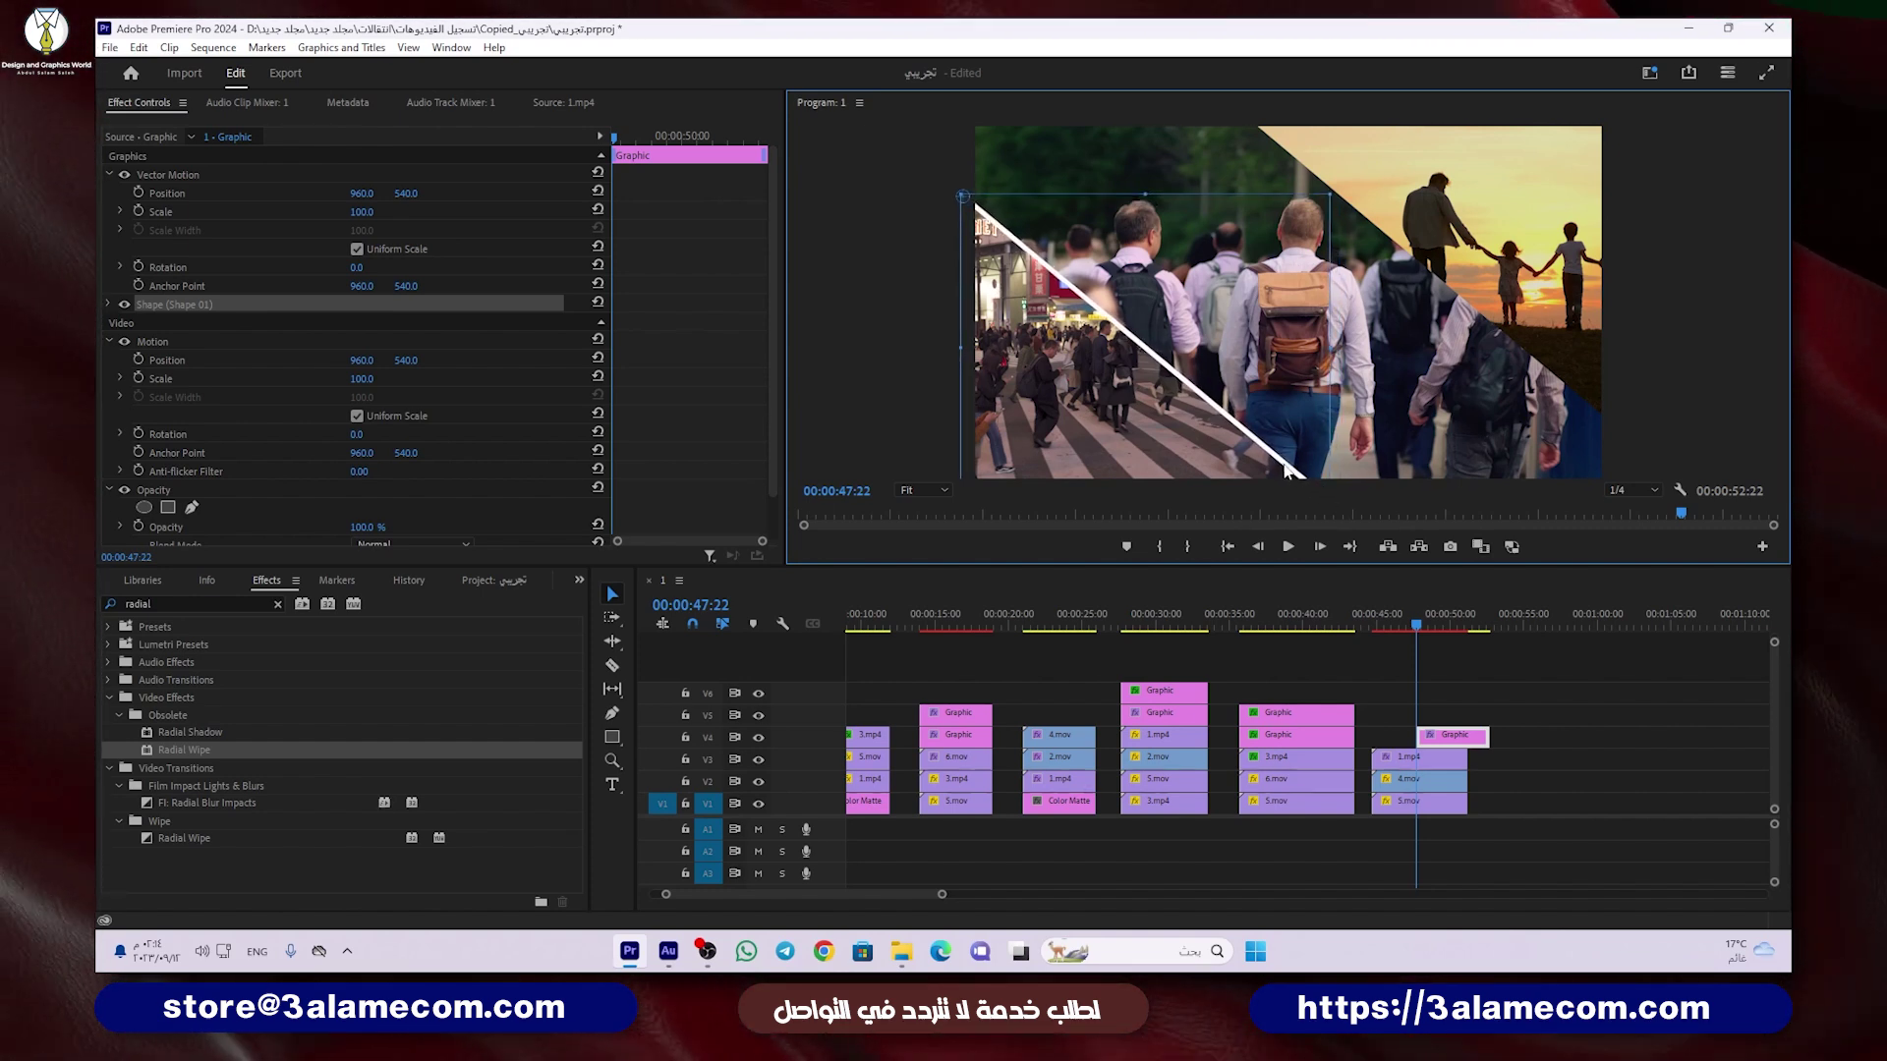
mouse_move(1447, 747)
mouse_down()
mouse_move(1401, 747)
mouse_move(1467, 733)
mouse_move(1430, 727)
mouse_up()
Step: Move the second white line on V5 onto the right slice edge and stretch it to the frame edge
click(1424, 715)
click(1184, 400)
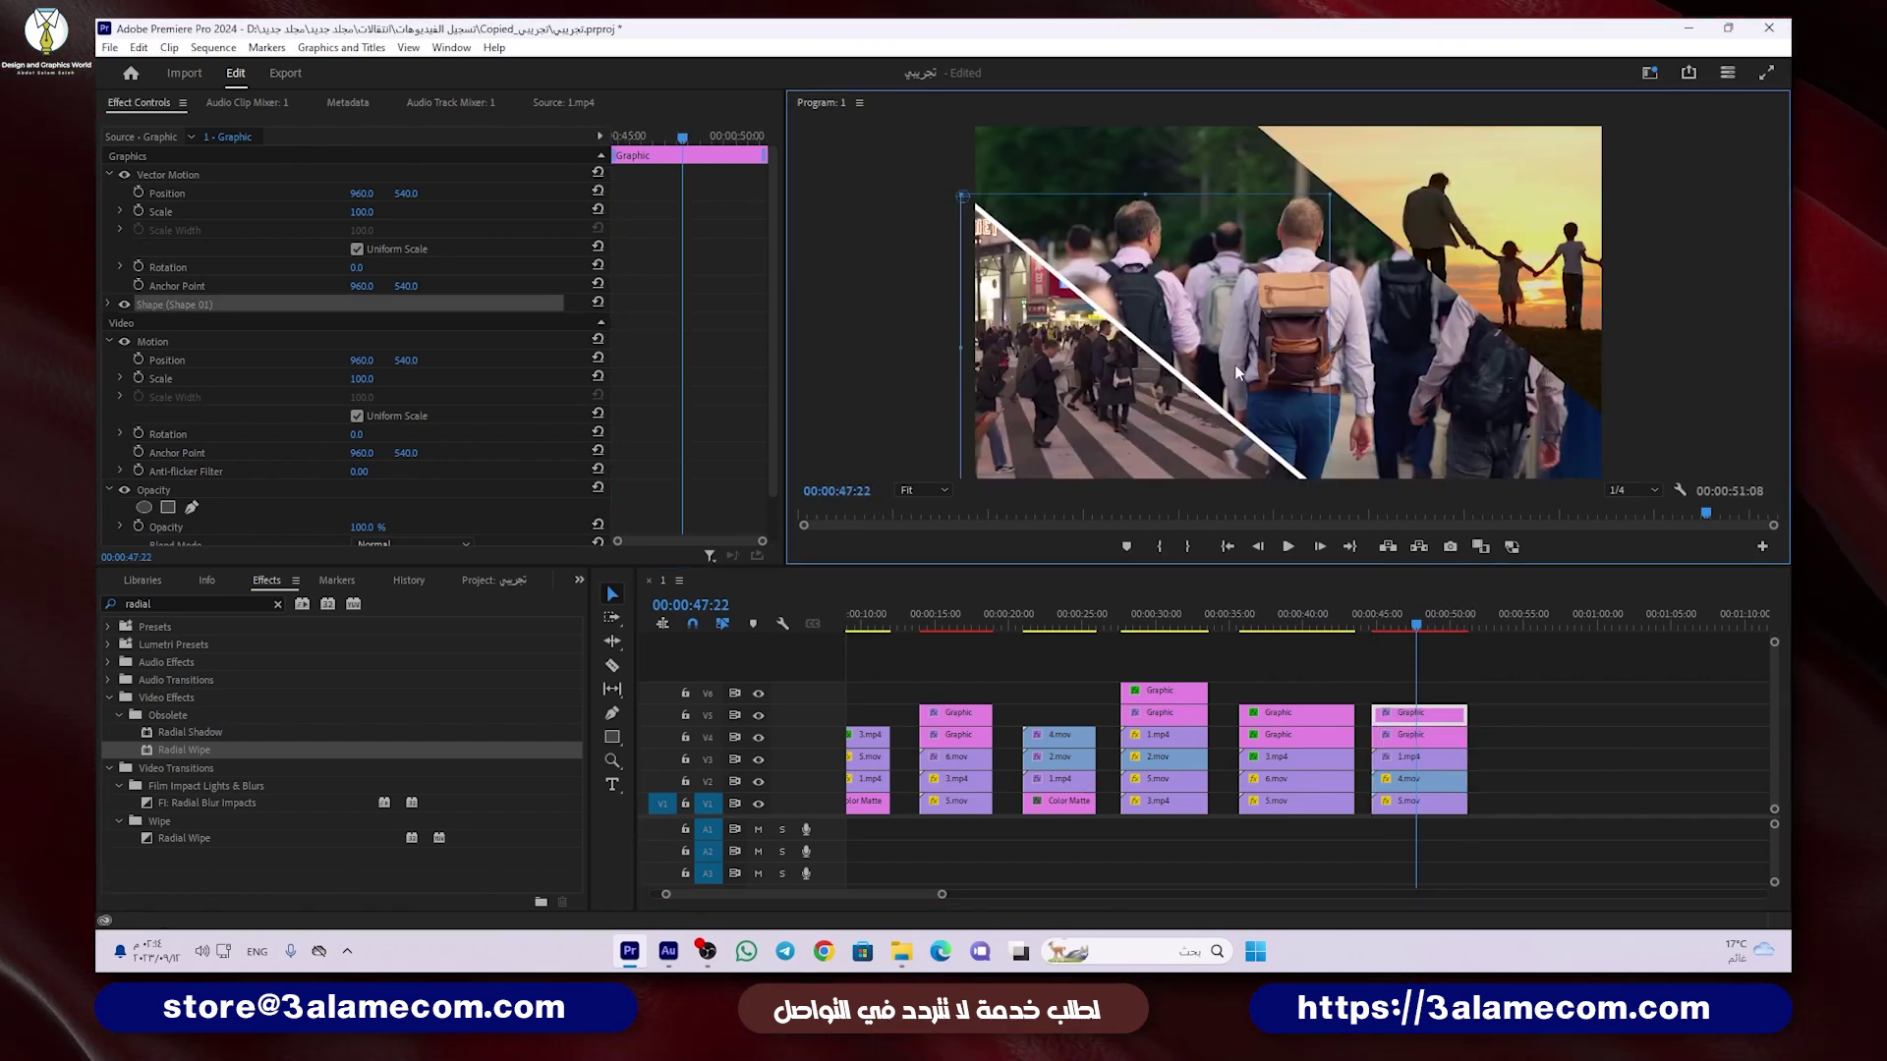
drag(1246, 370, 1420, 288)
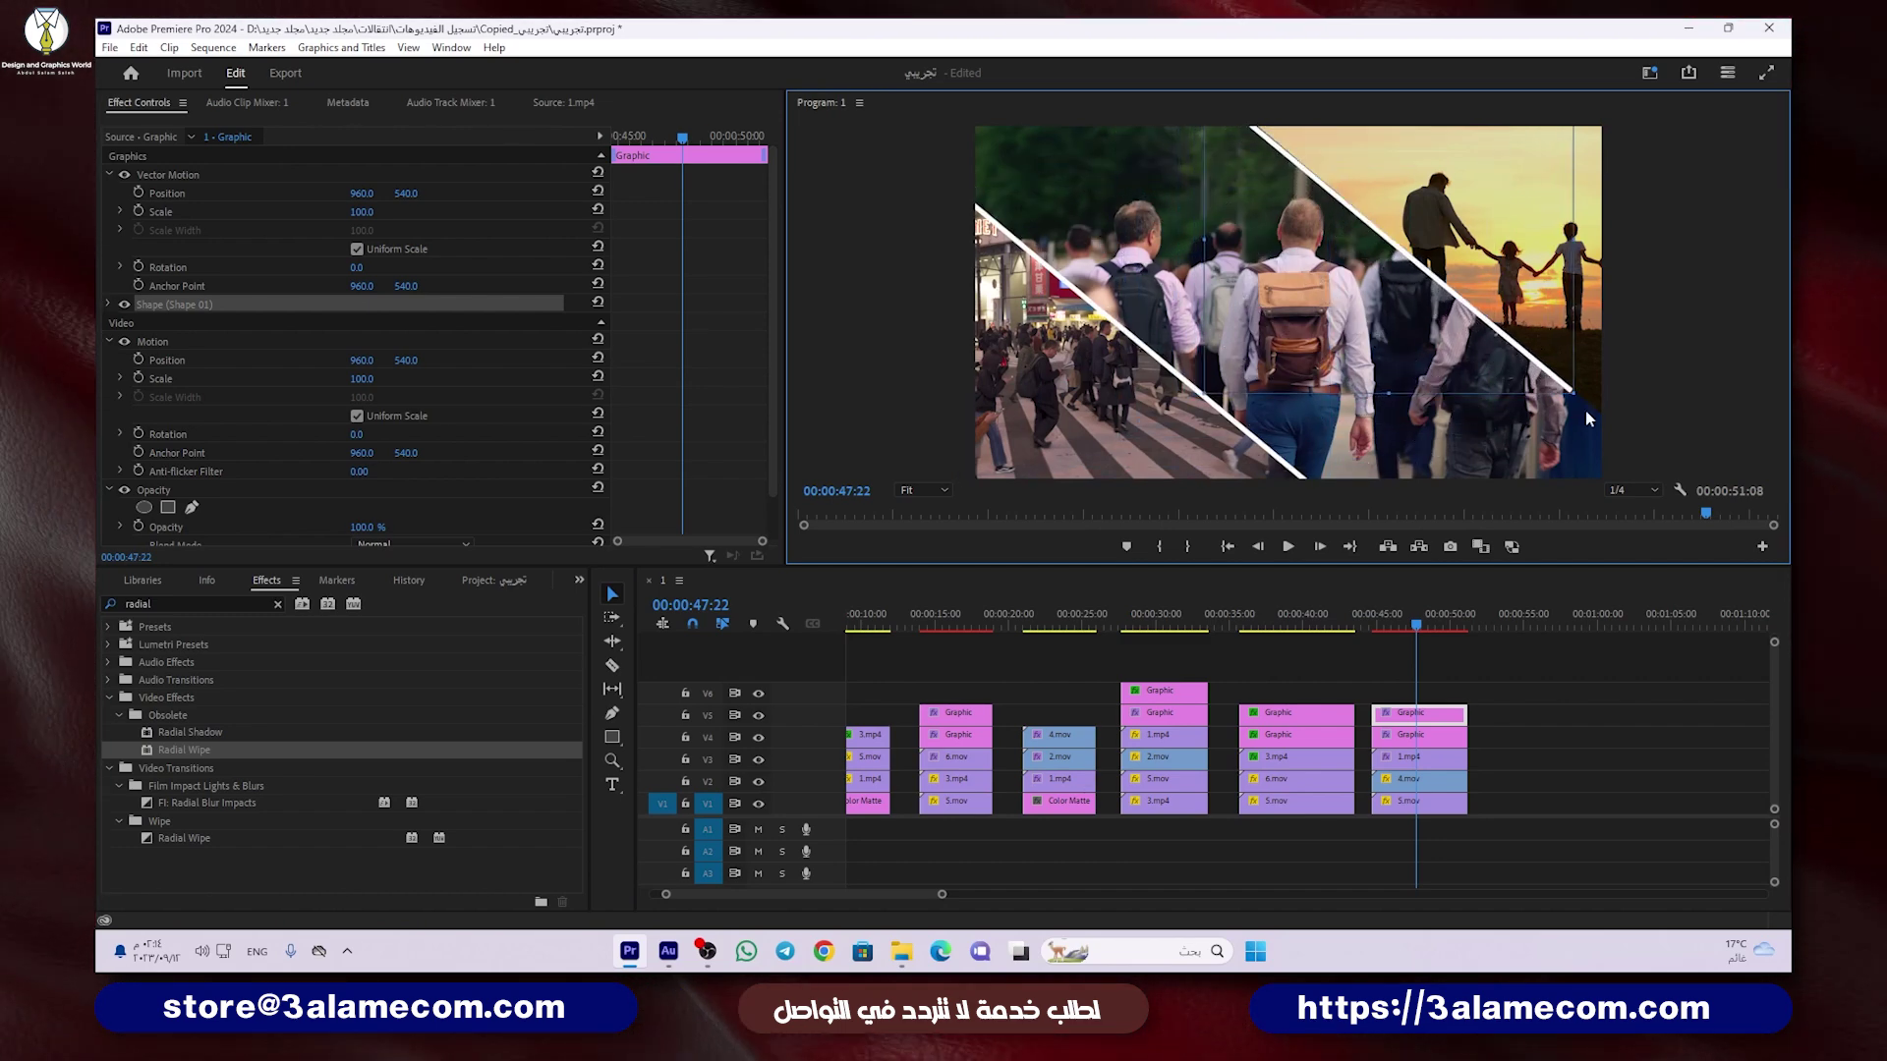
drag(1577, 397, 1594, 404)
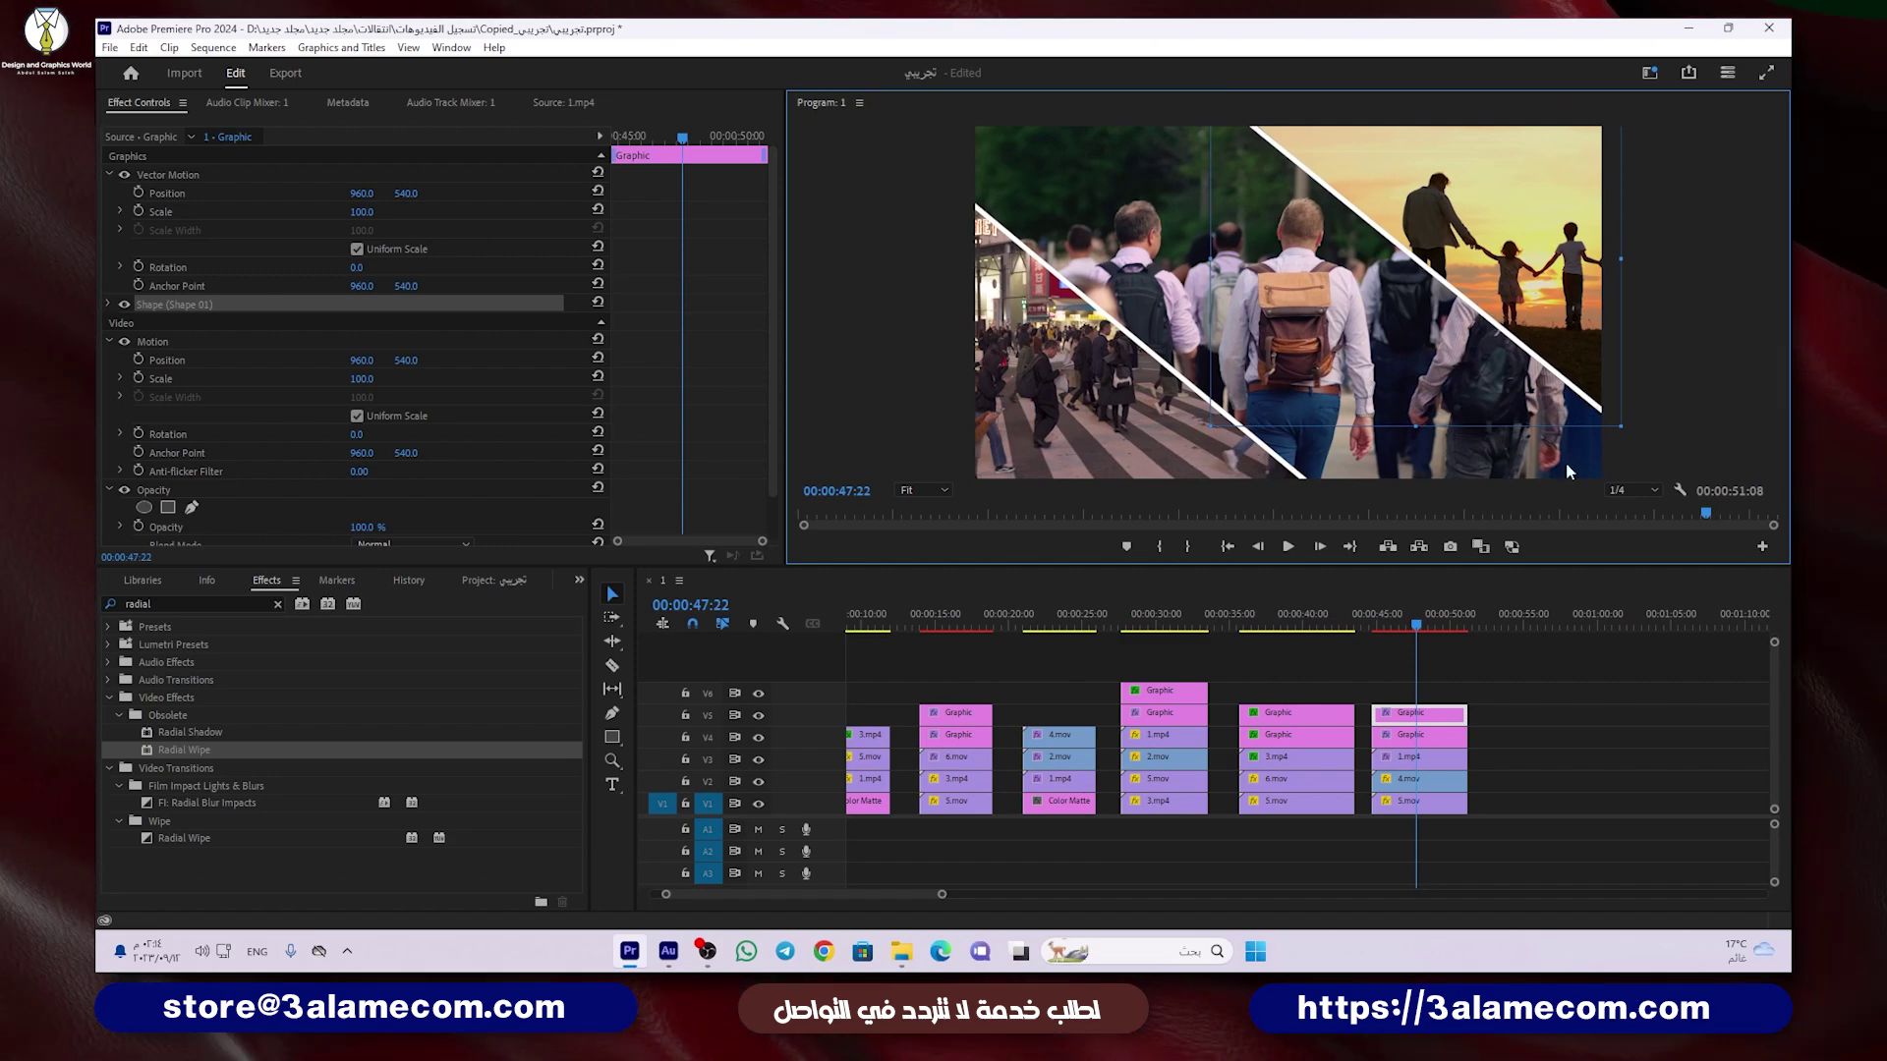
click(1512, 724)
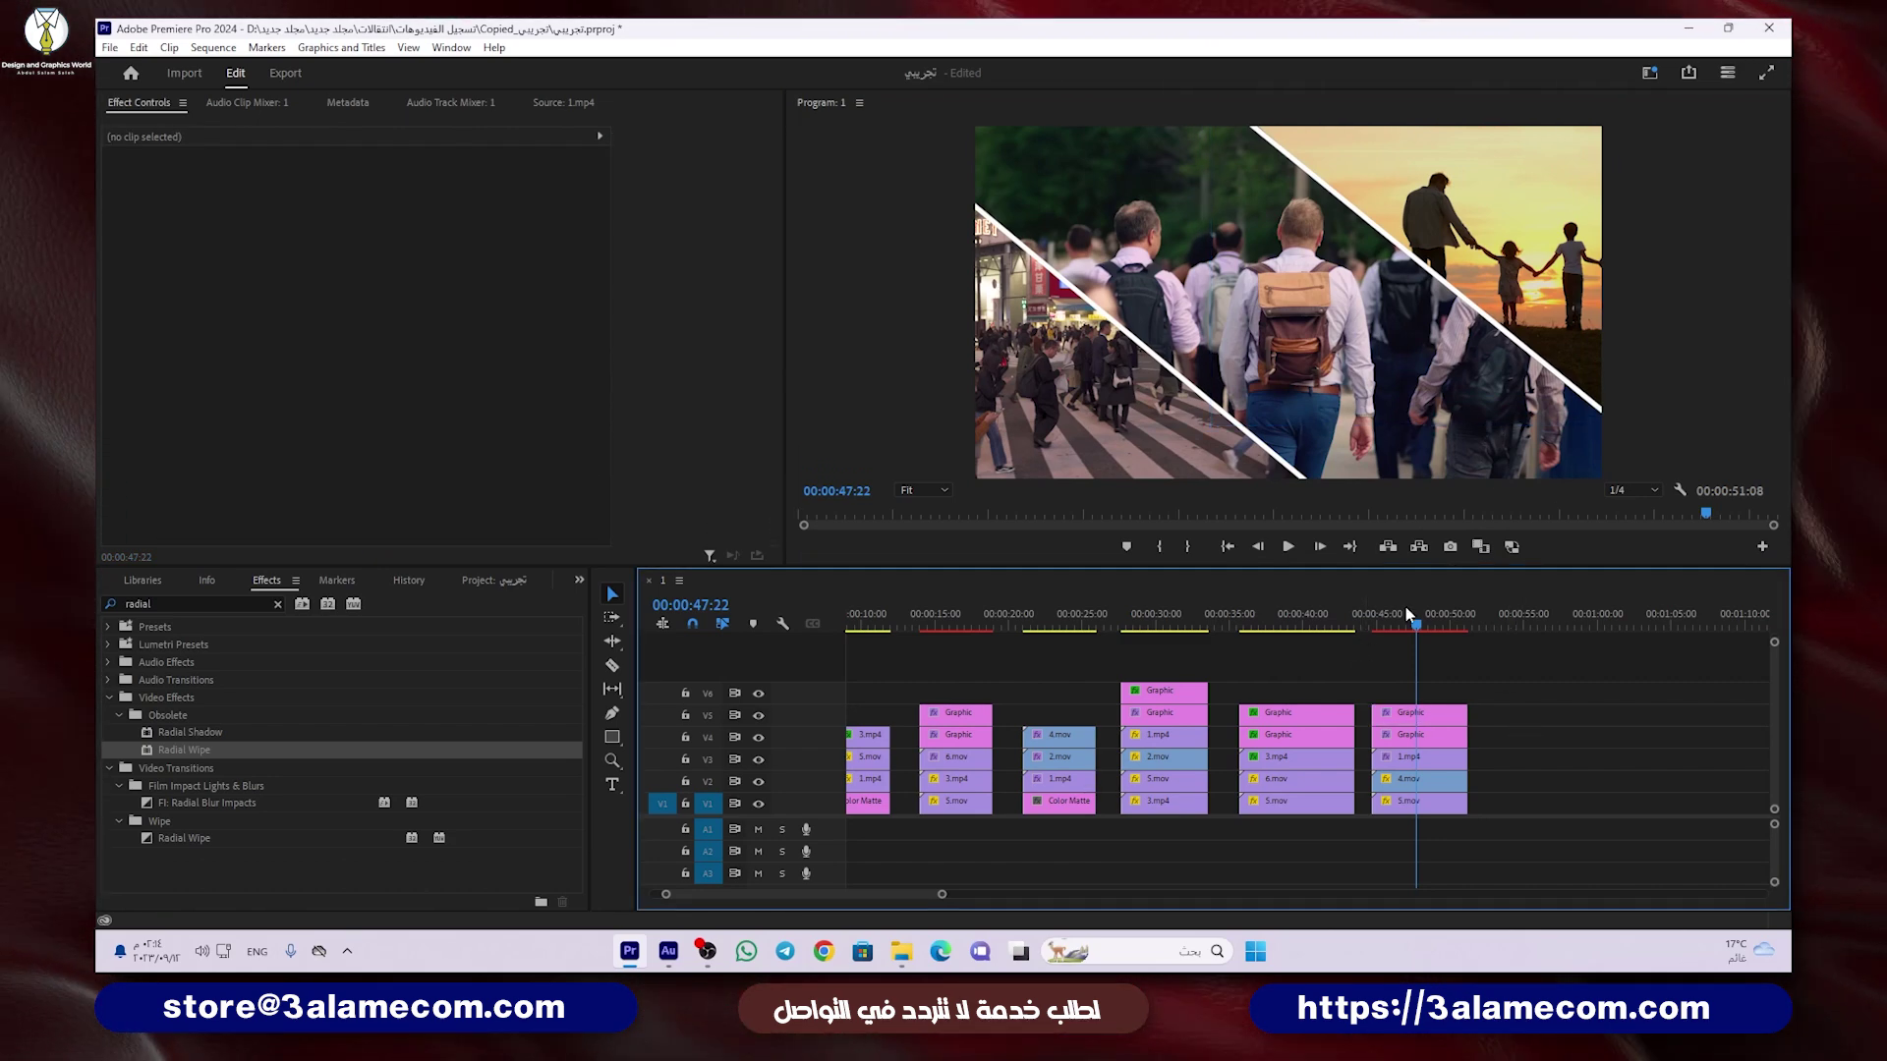
drag(1415, 629, 1414, 629)
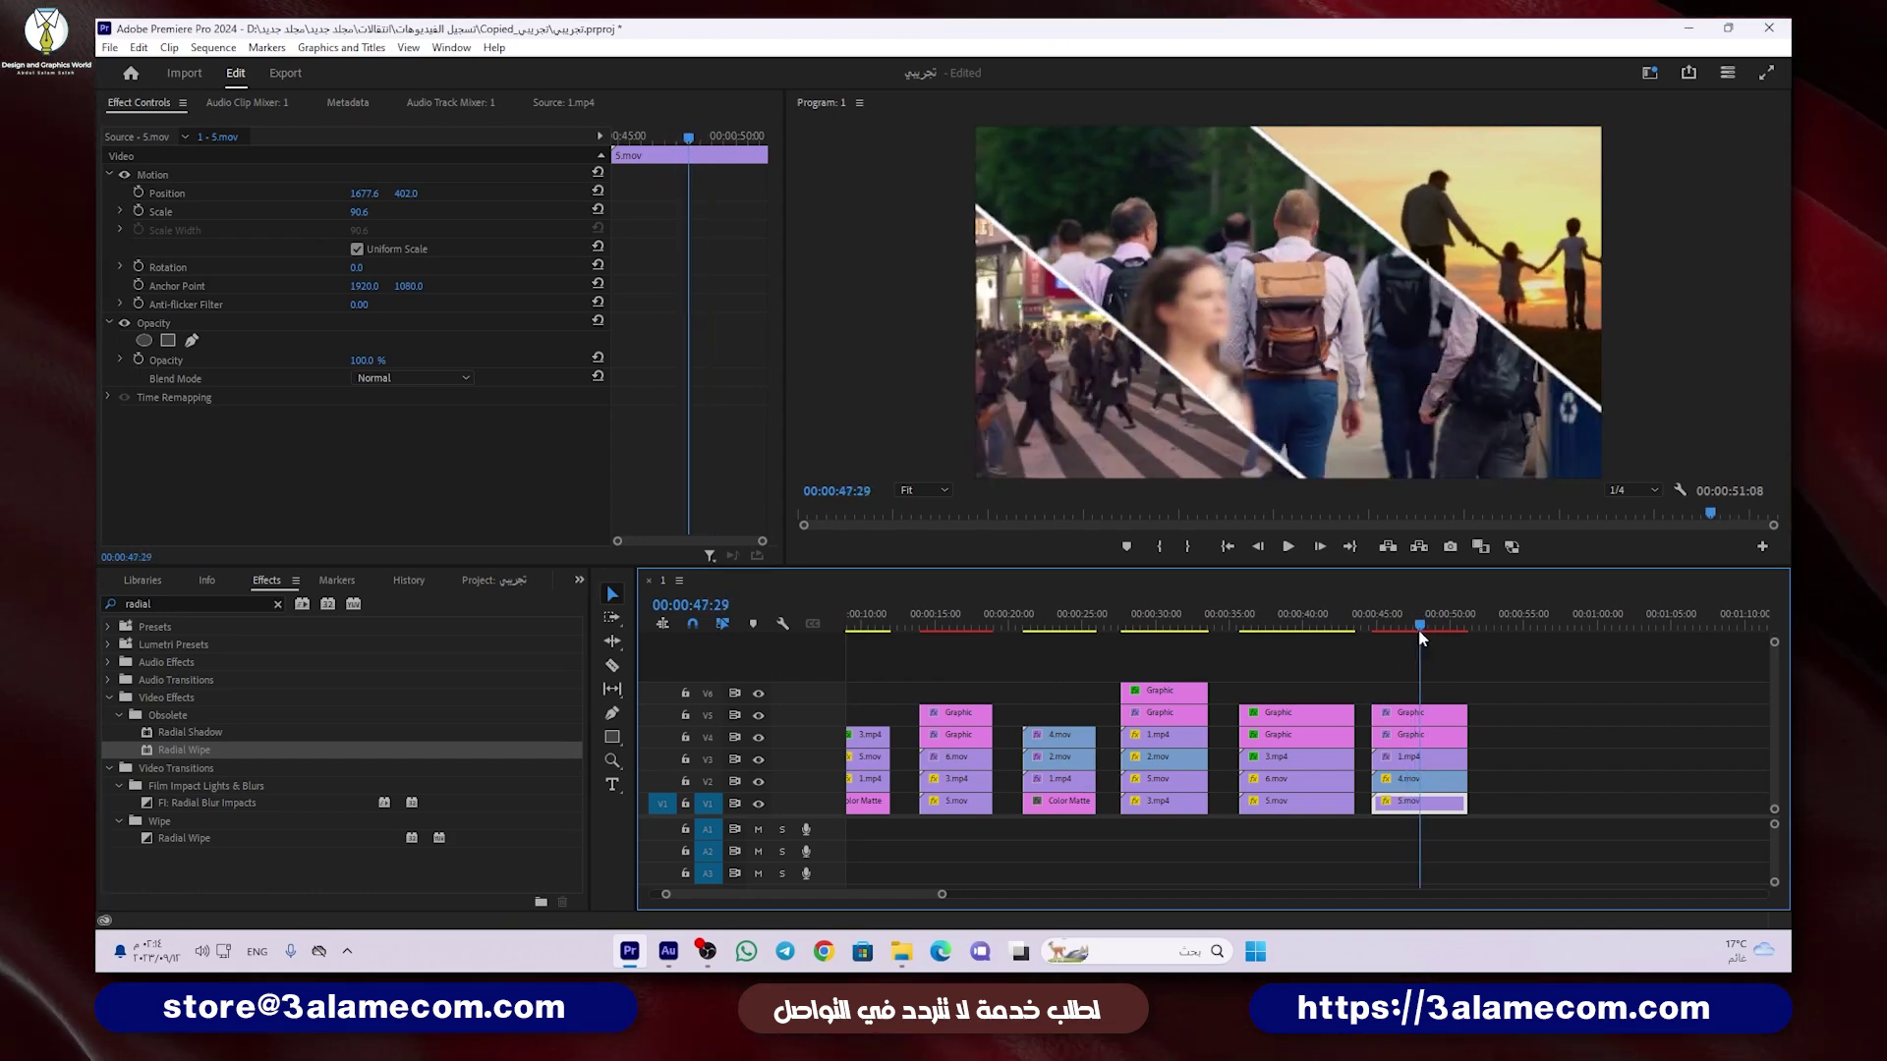
Step: Place 6.mov after the diagonal-split group, extending the sequence to 00:01:23:12
click(1057, 628)
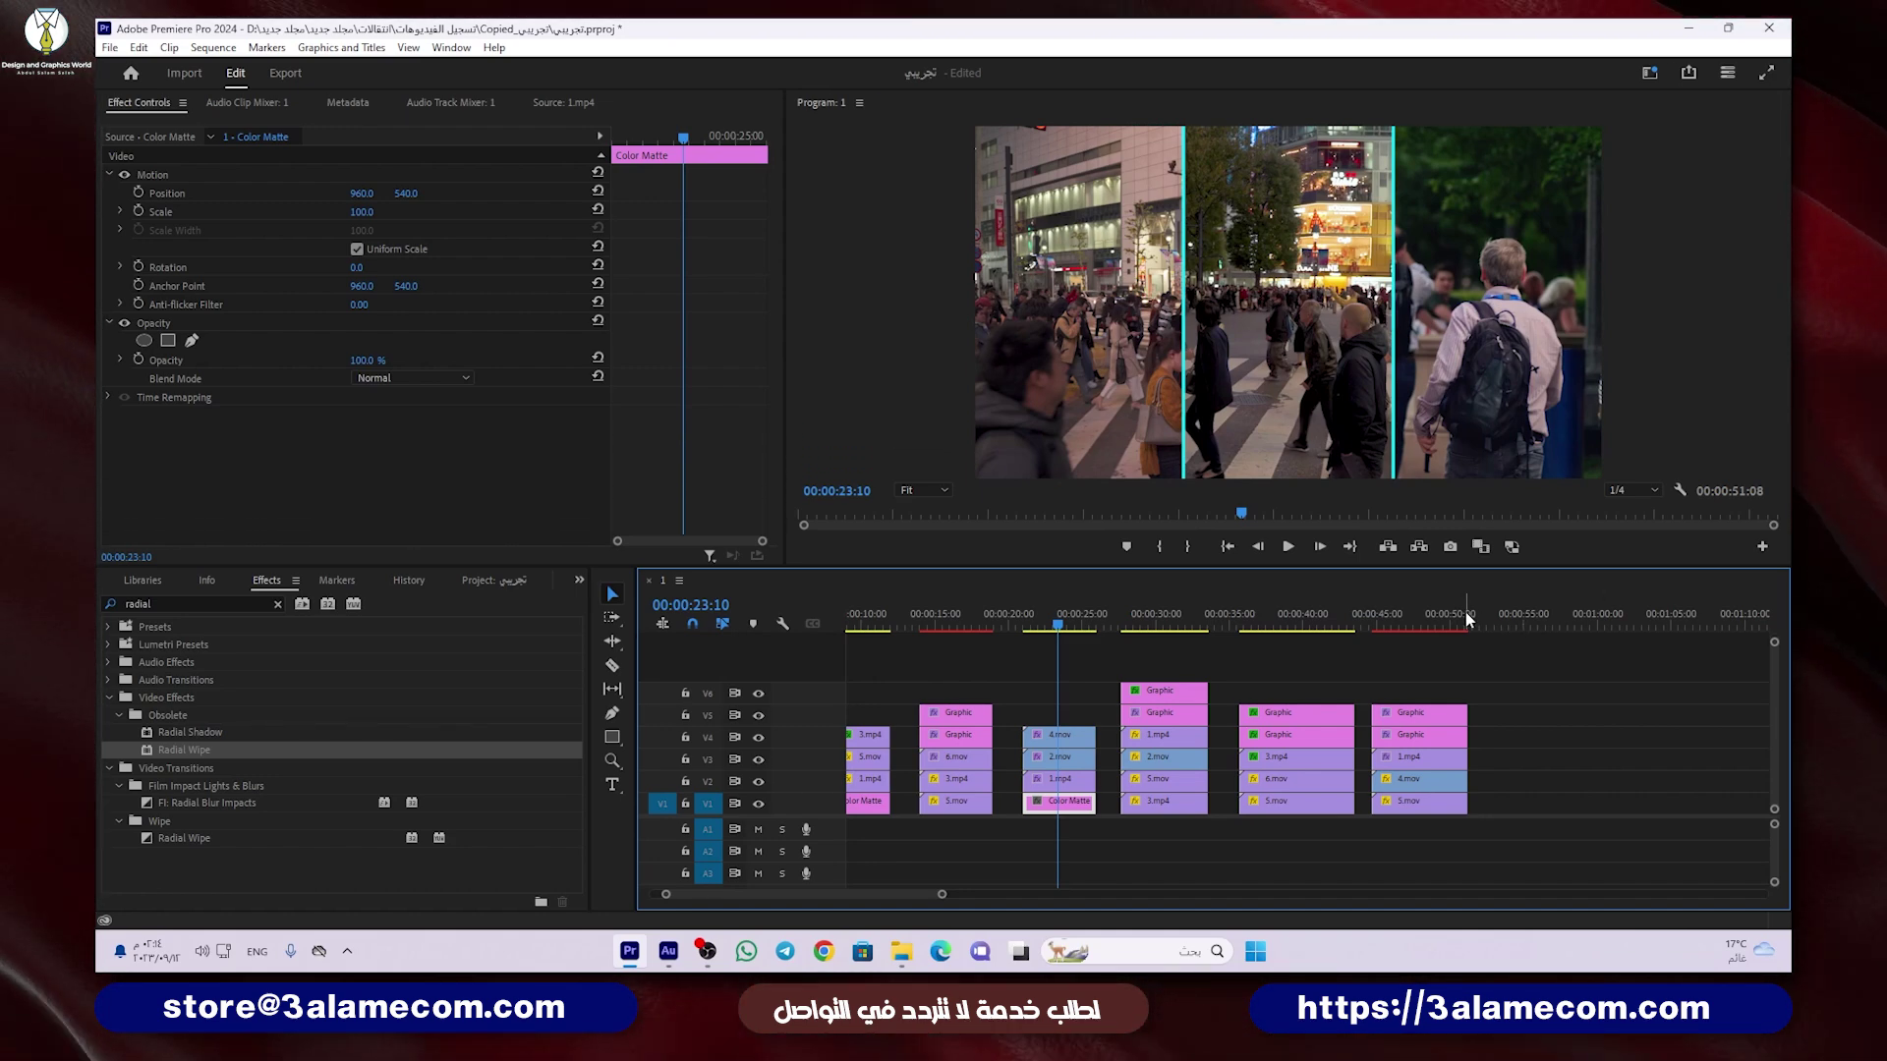
click(1491, 619)
scroll(1293, 694, right, 3)
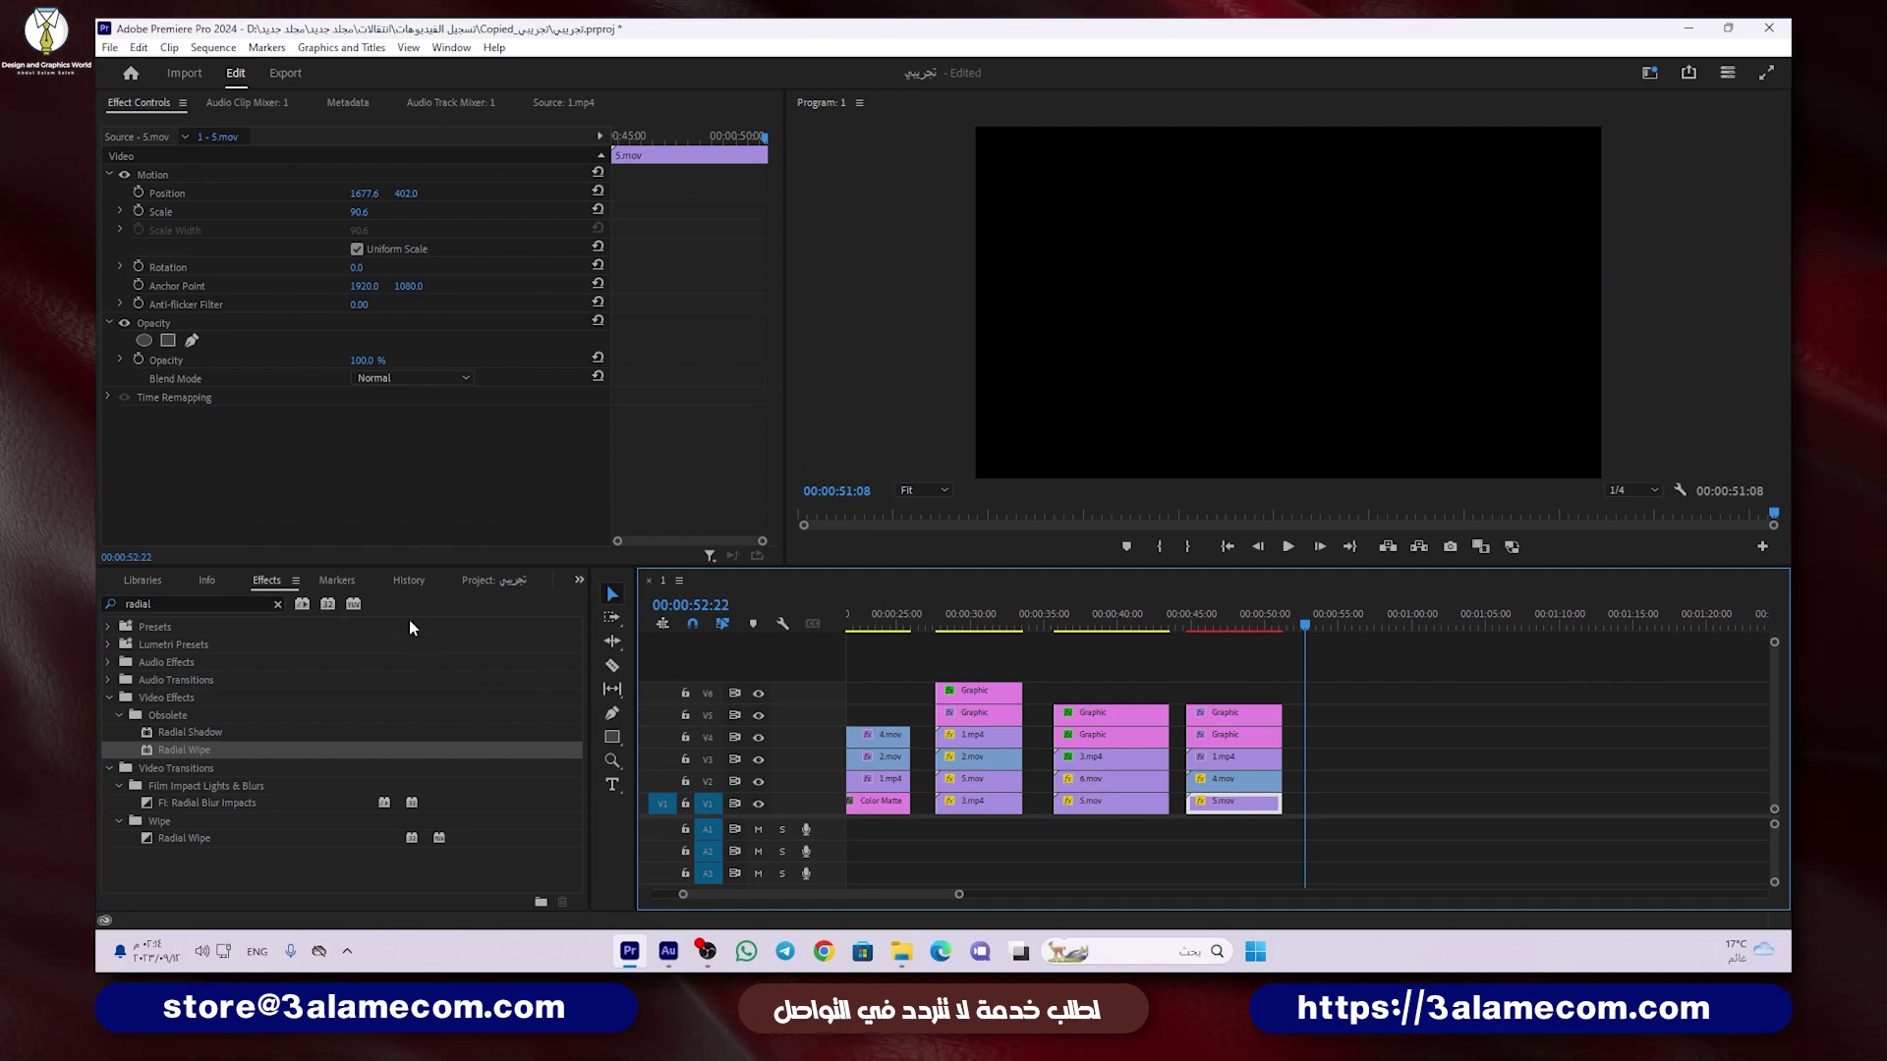
click(489, 580)
mouse_move(337, 801)
mouse_down()
mouse_move(877, 765)
mouse_move(1325, 792)
mouse_up()
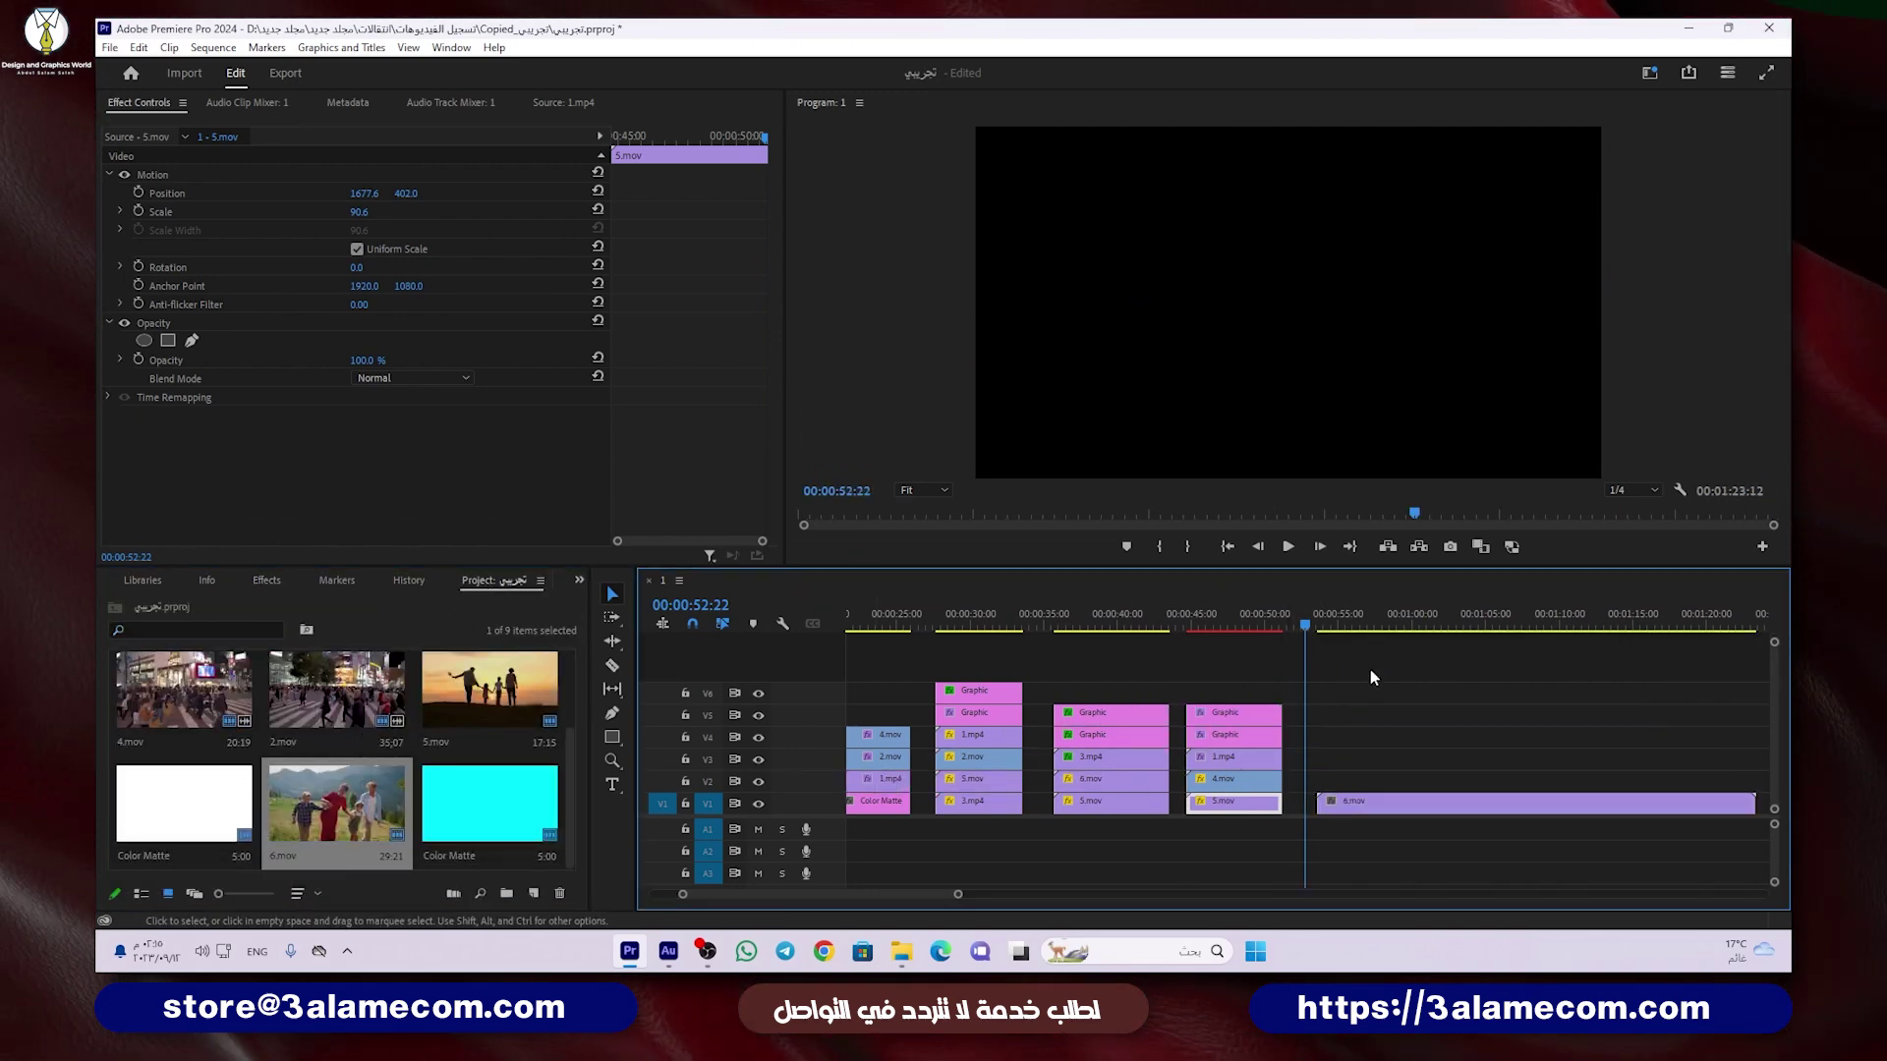
Step: Scale 6.mov to frame size and stack 5.mov and 3.mp4 on the tracks above it
click(1357, 801)
right_click(1379, 805)
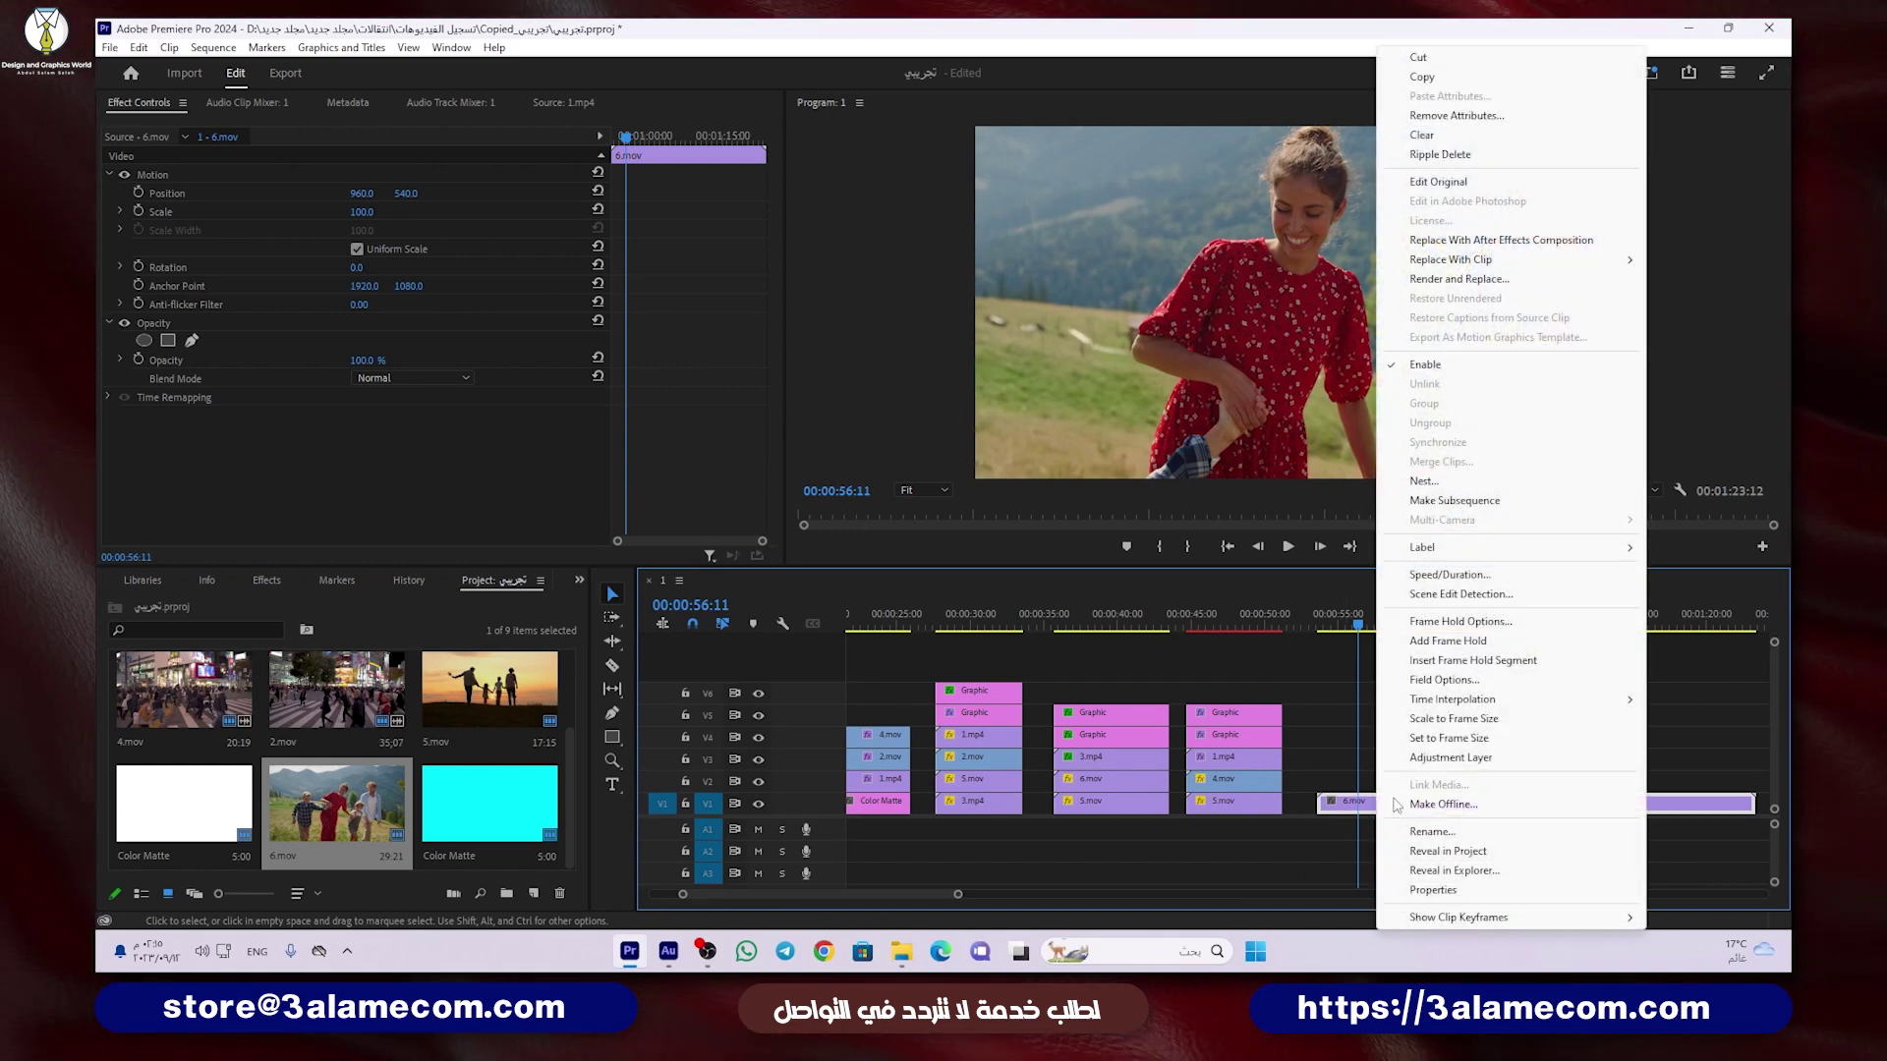
click(1435, 719)
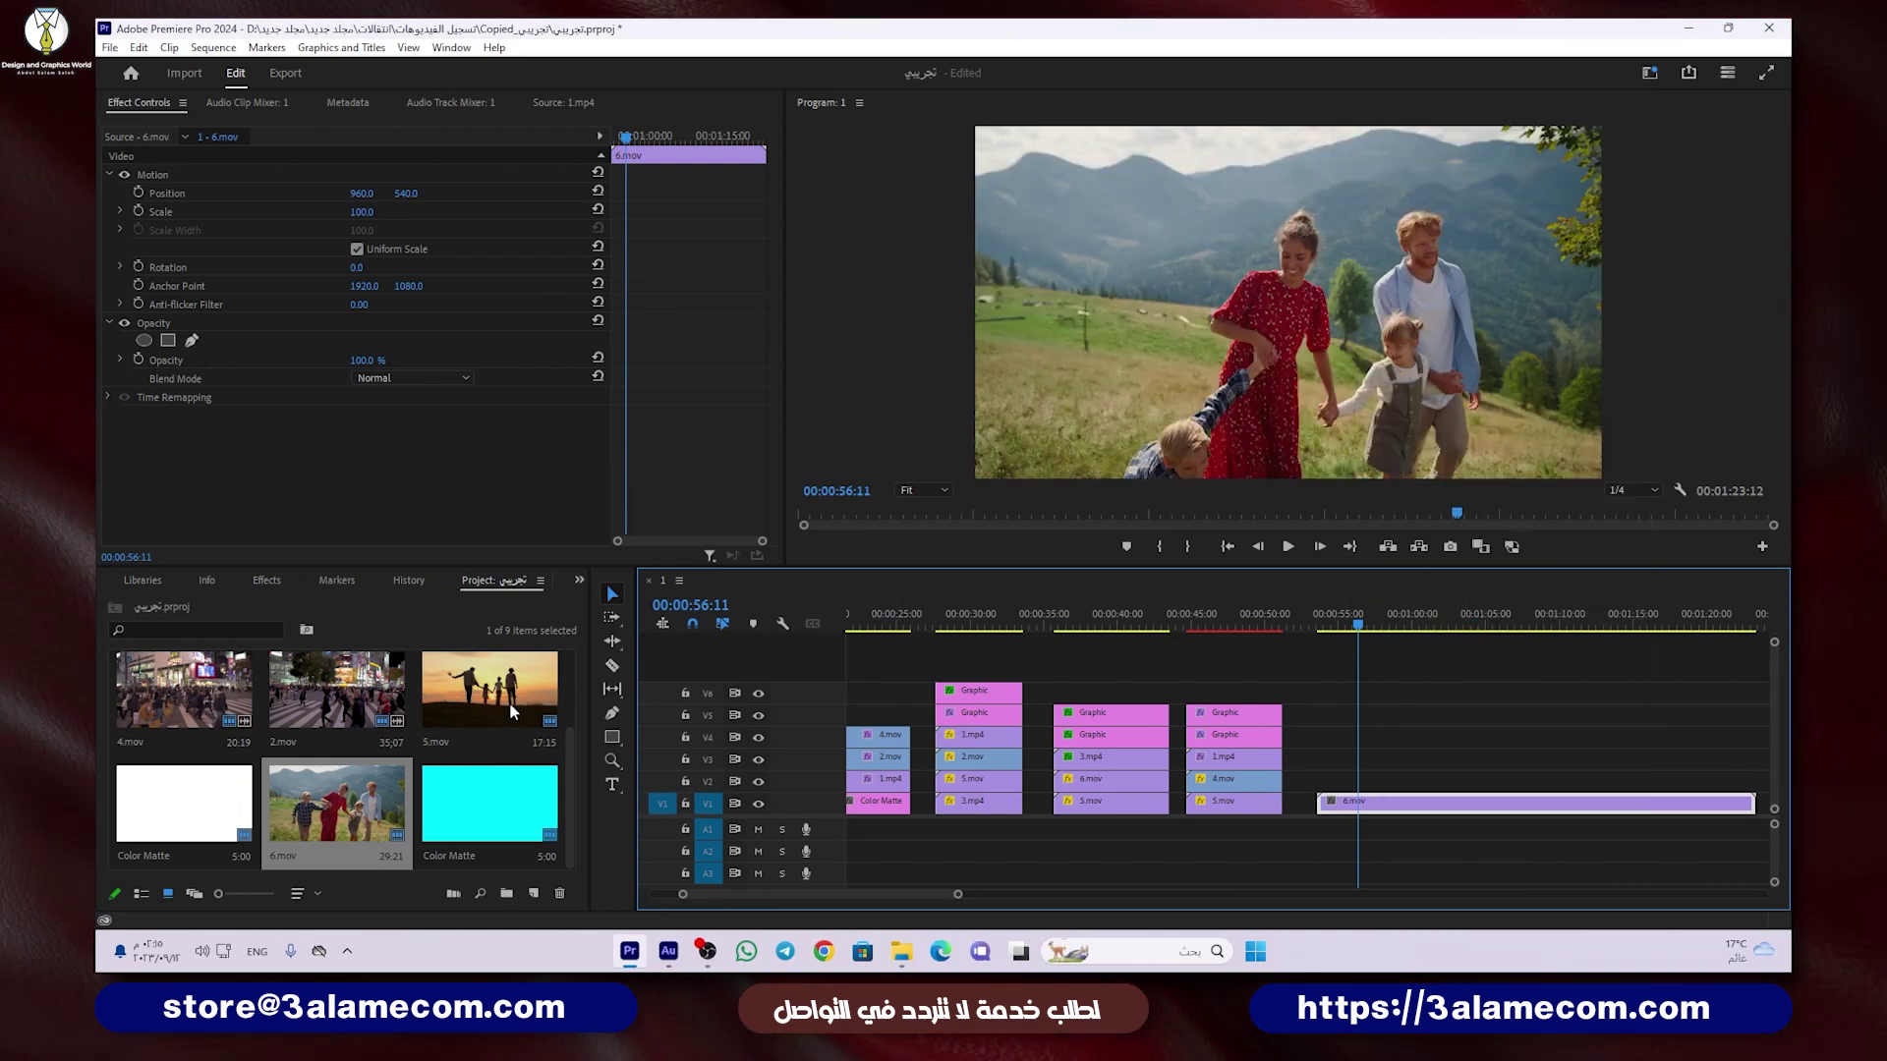
click(471, 704)
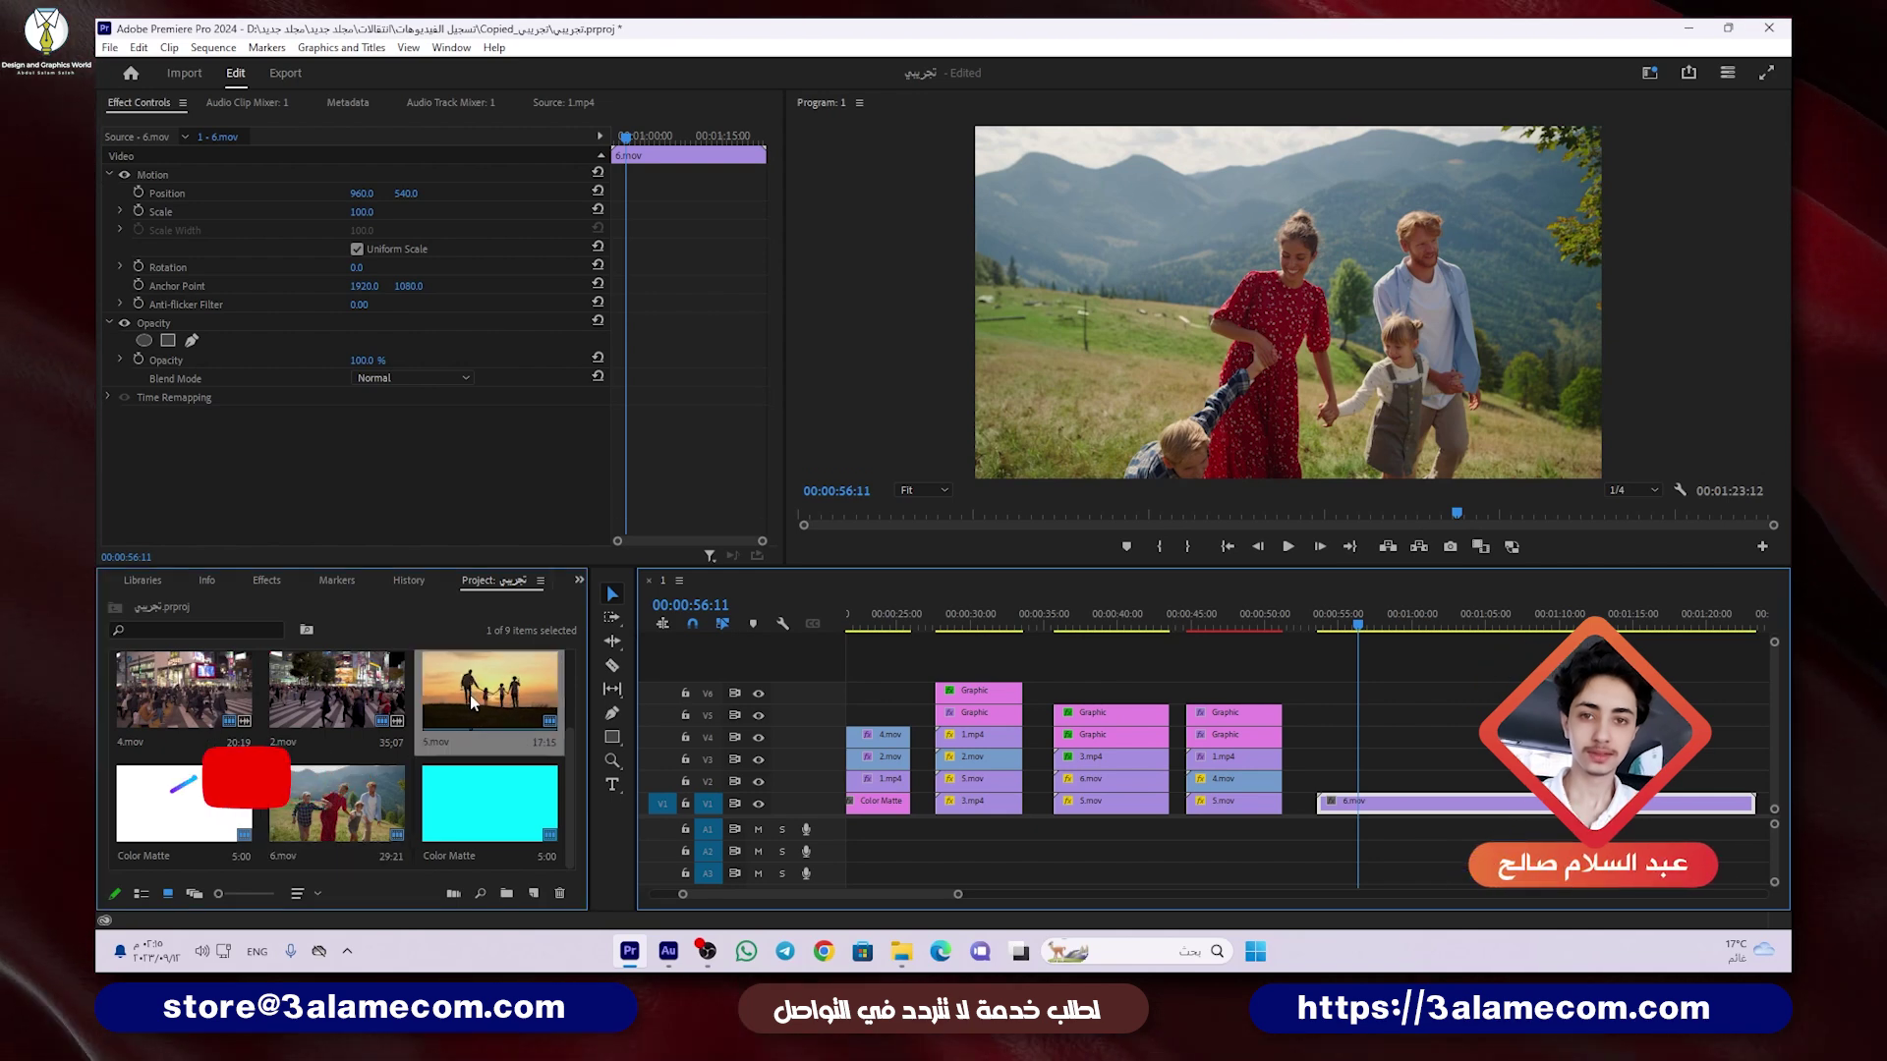
drag(472, 704, 1415, 773)
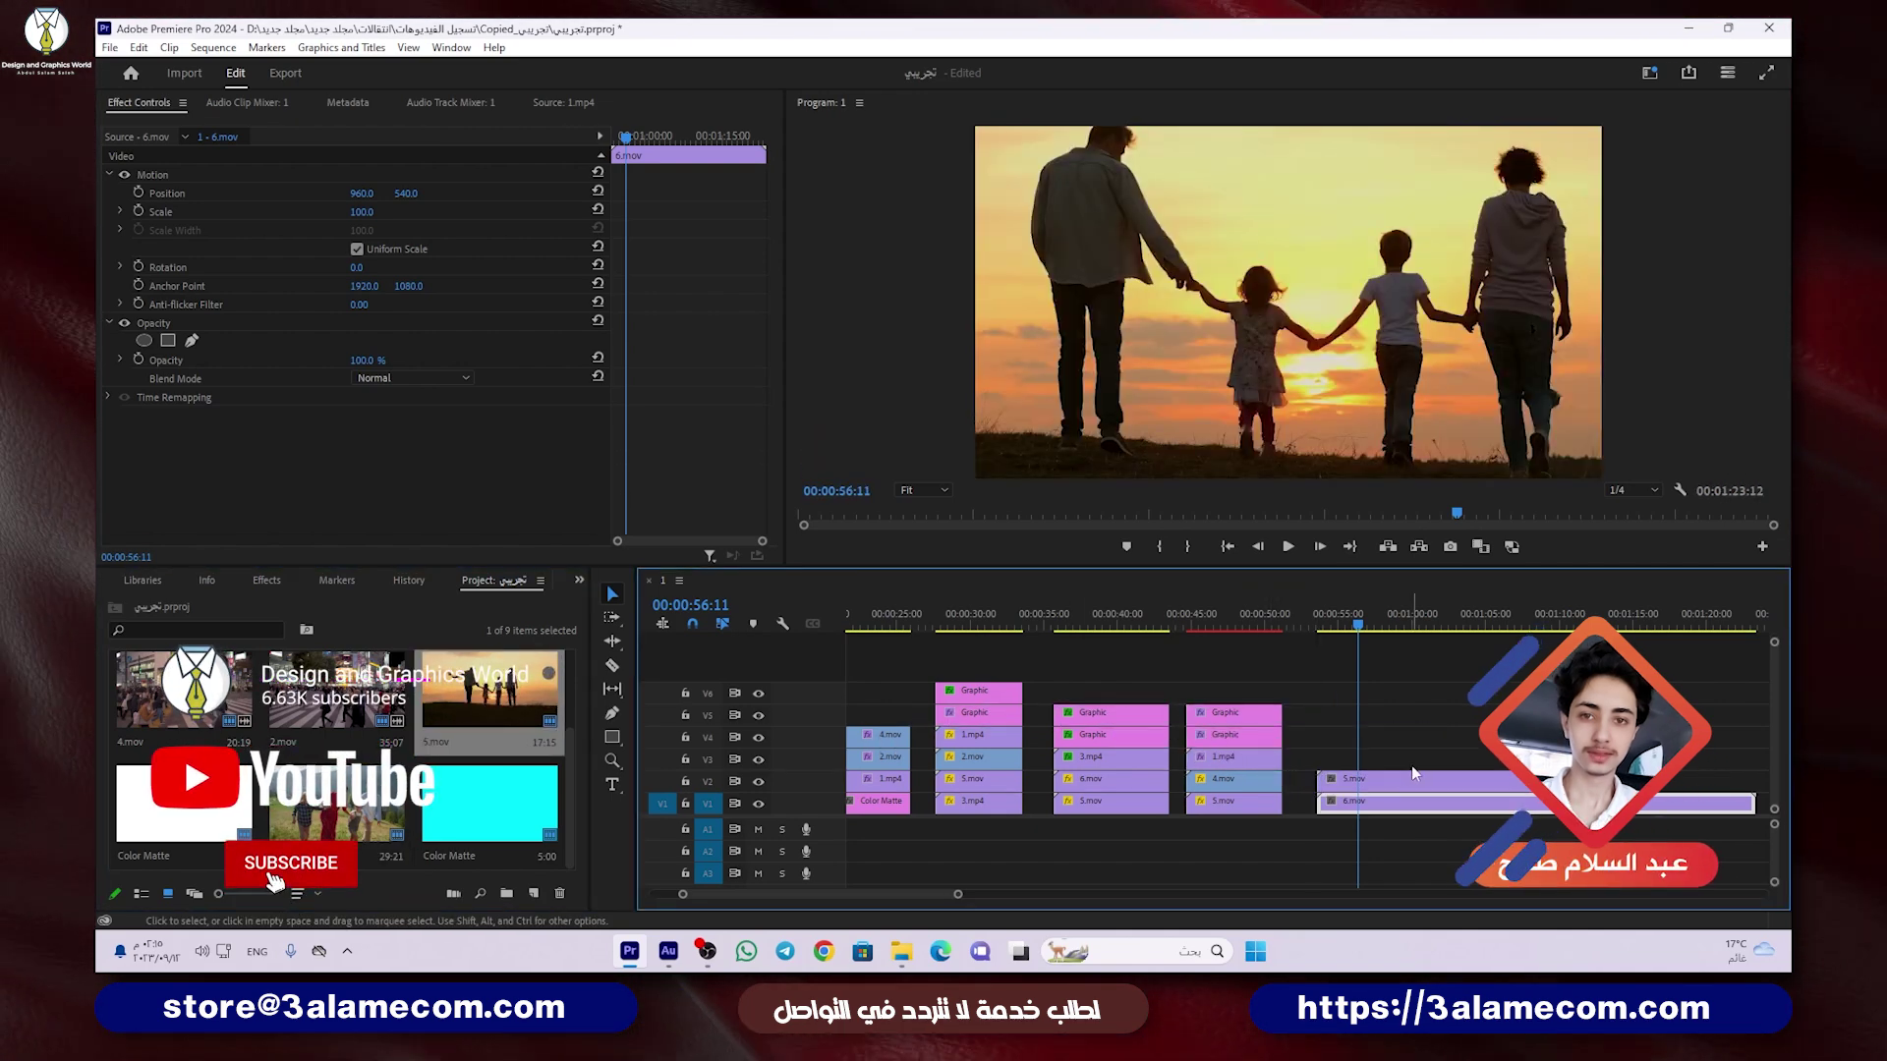
right_click(1415, 773)
key(Escape)
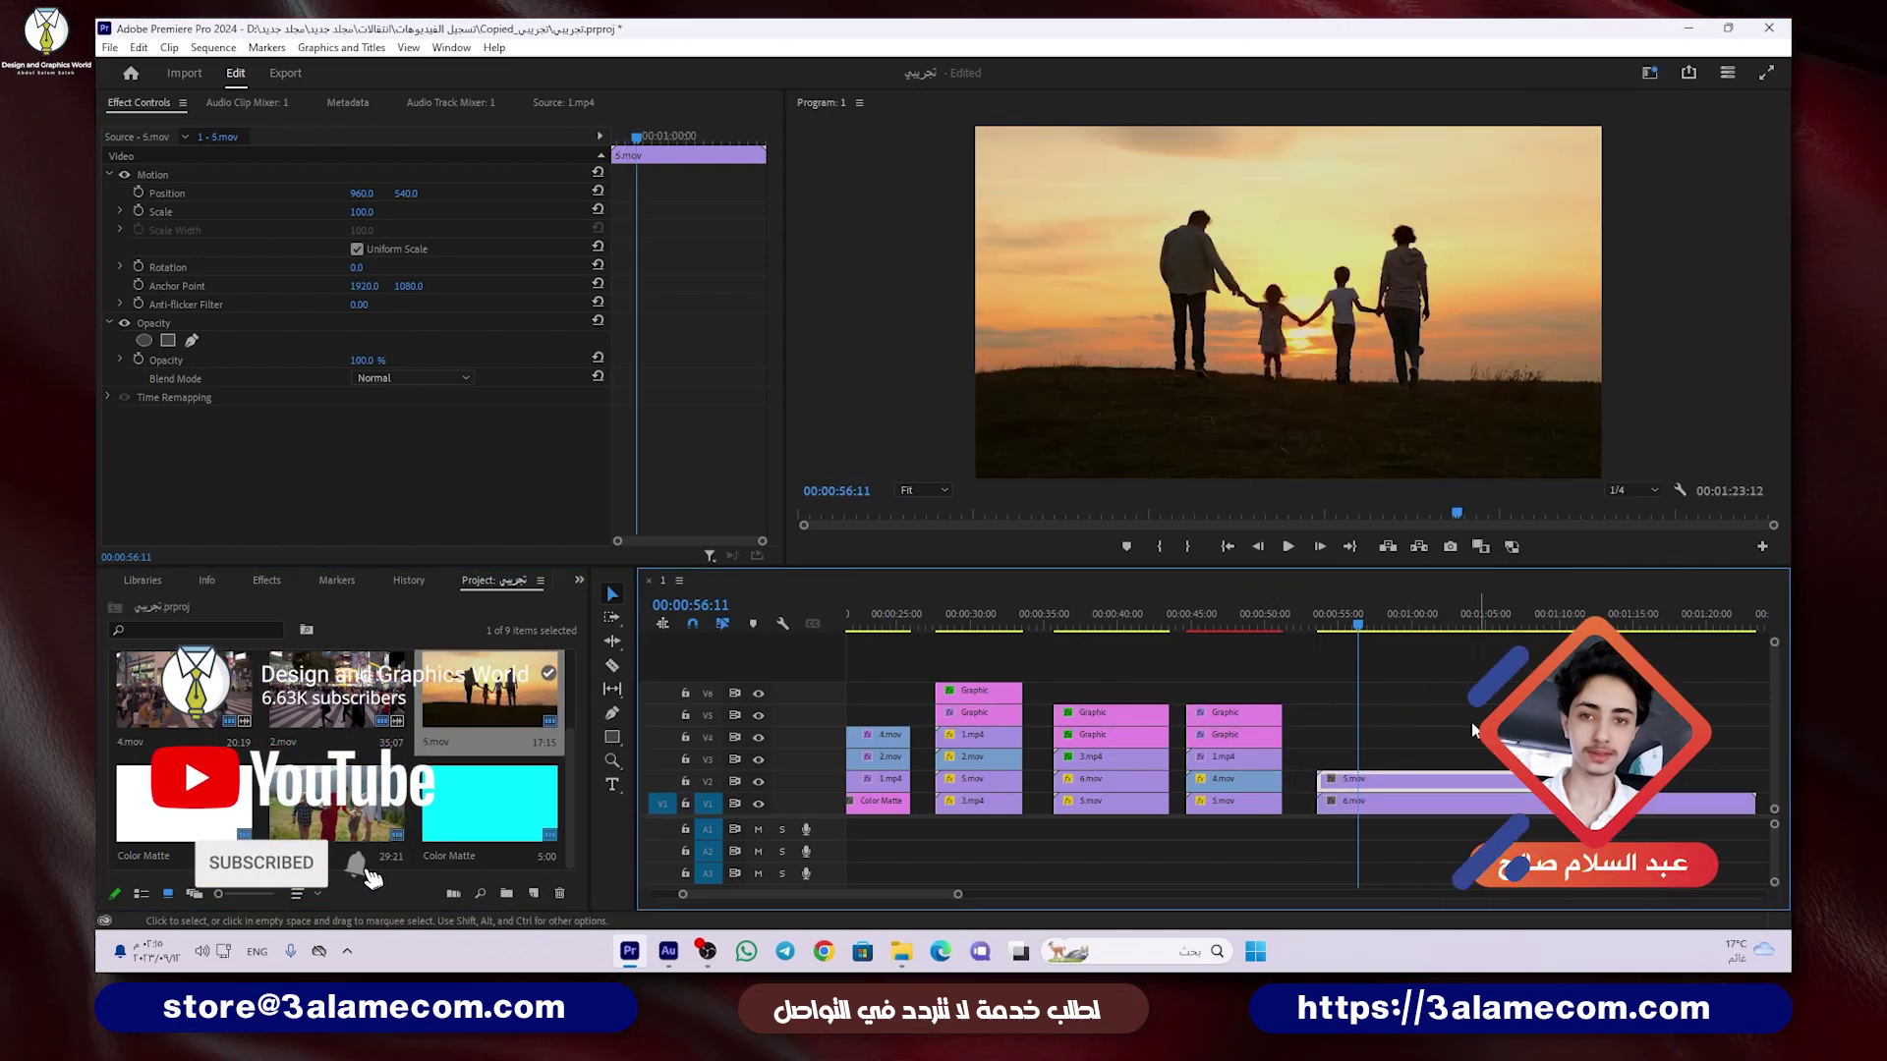
scroll(451, 724, up, 2)
drag(449, 724, 1325, 762)
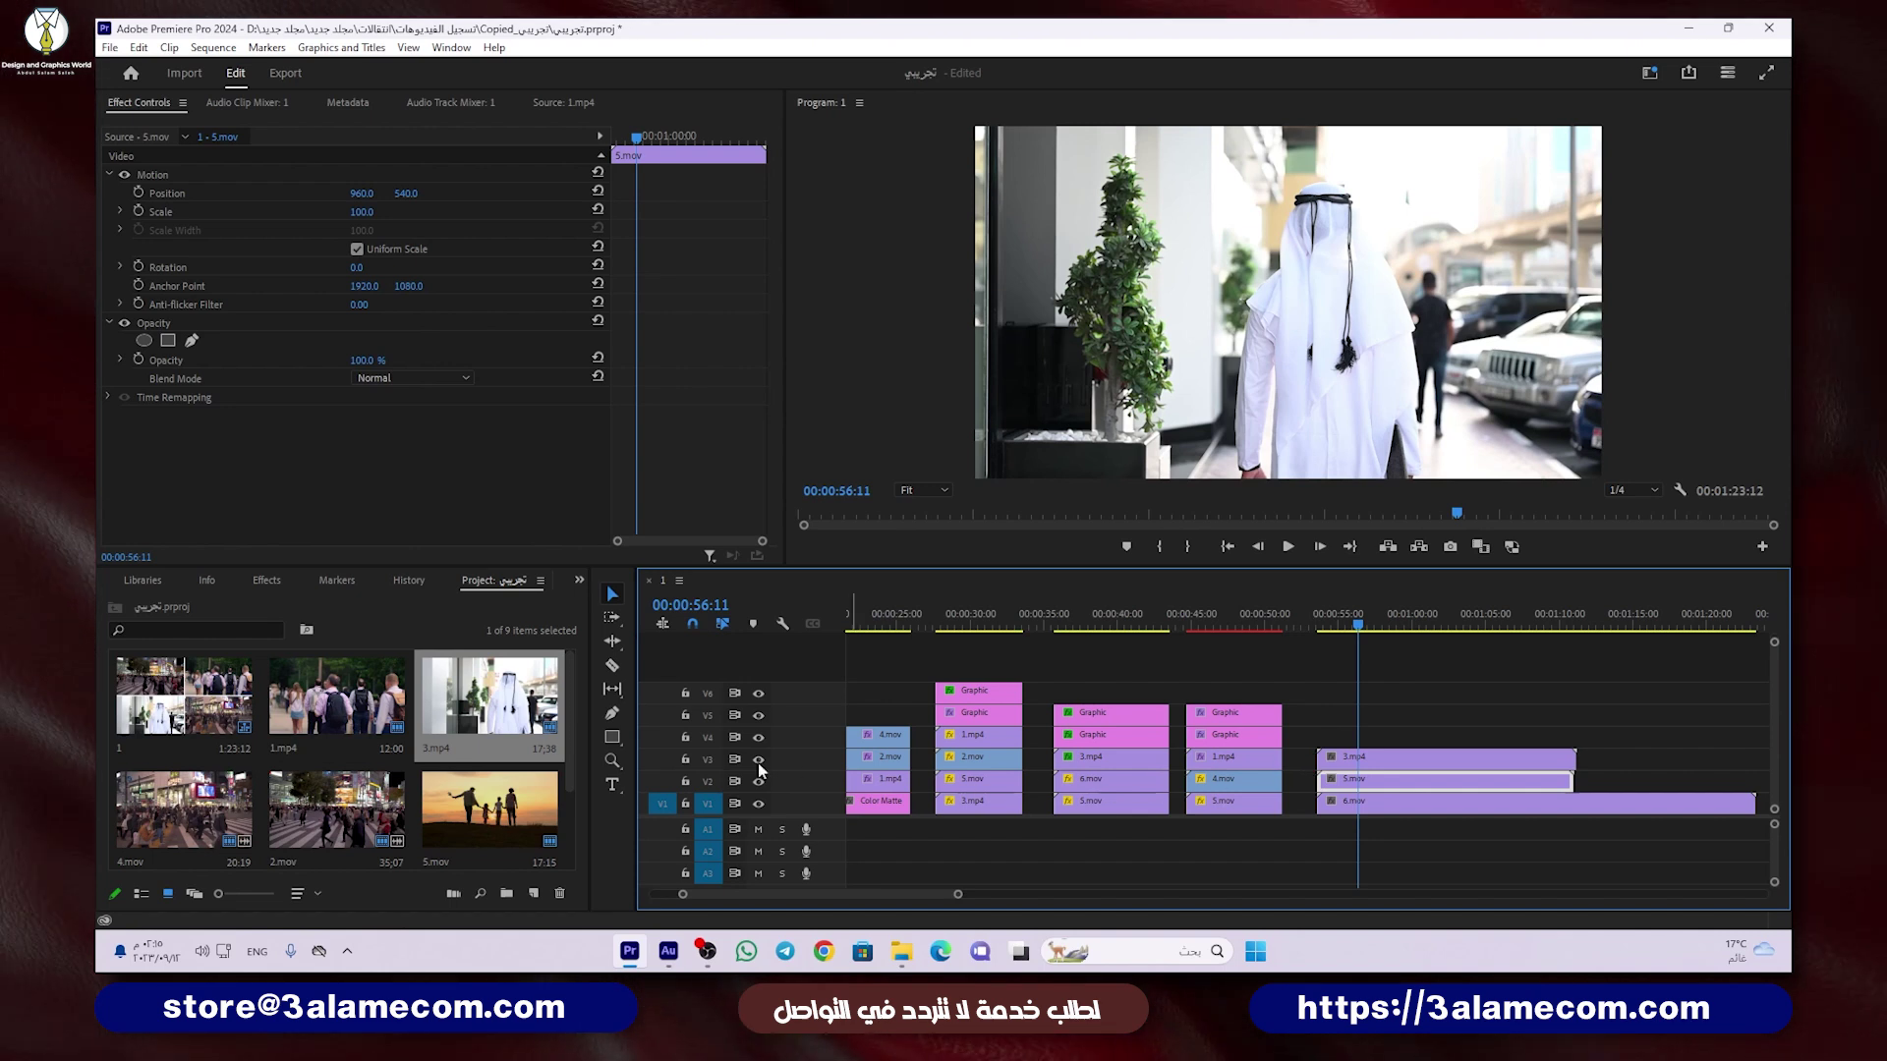
Step: Razor all three clips at the playhead and delete their trailing pieces
click(612, 665)
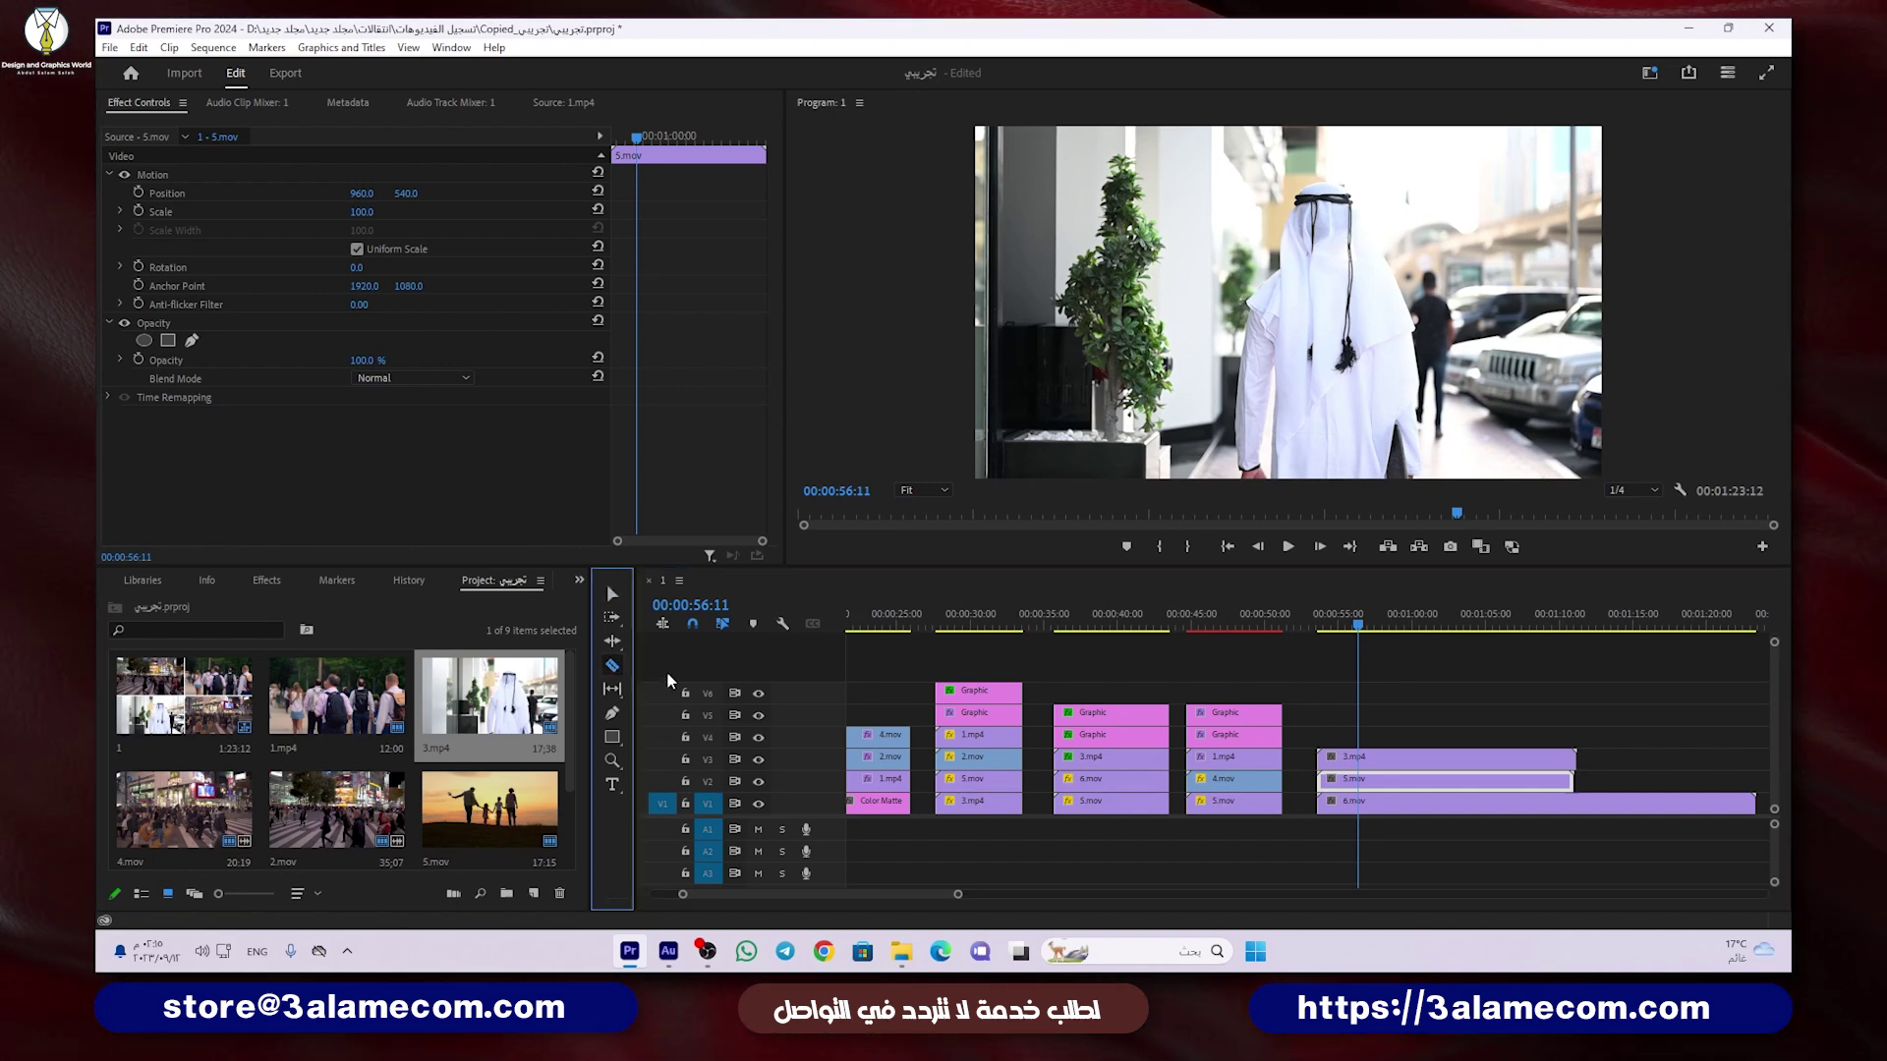
click(1393, 759)
click(1394, 781)
click(1394, 803)
key(v)
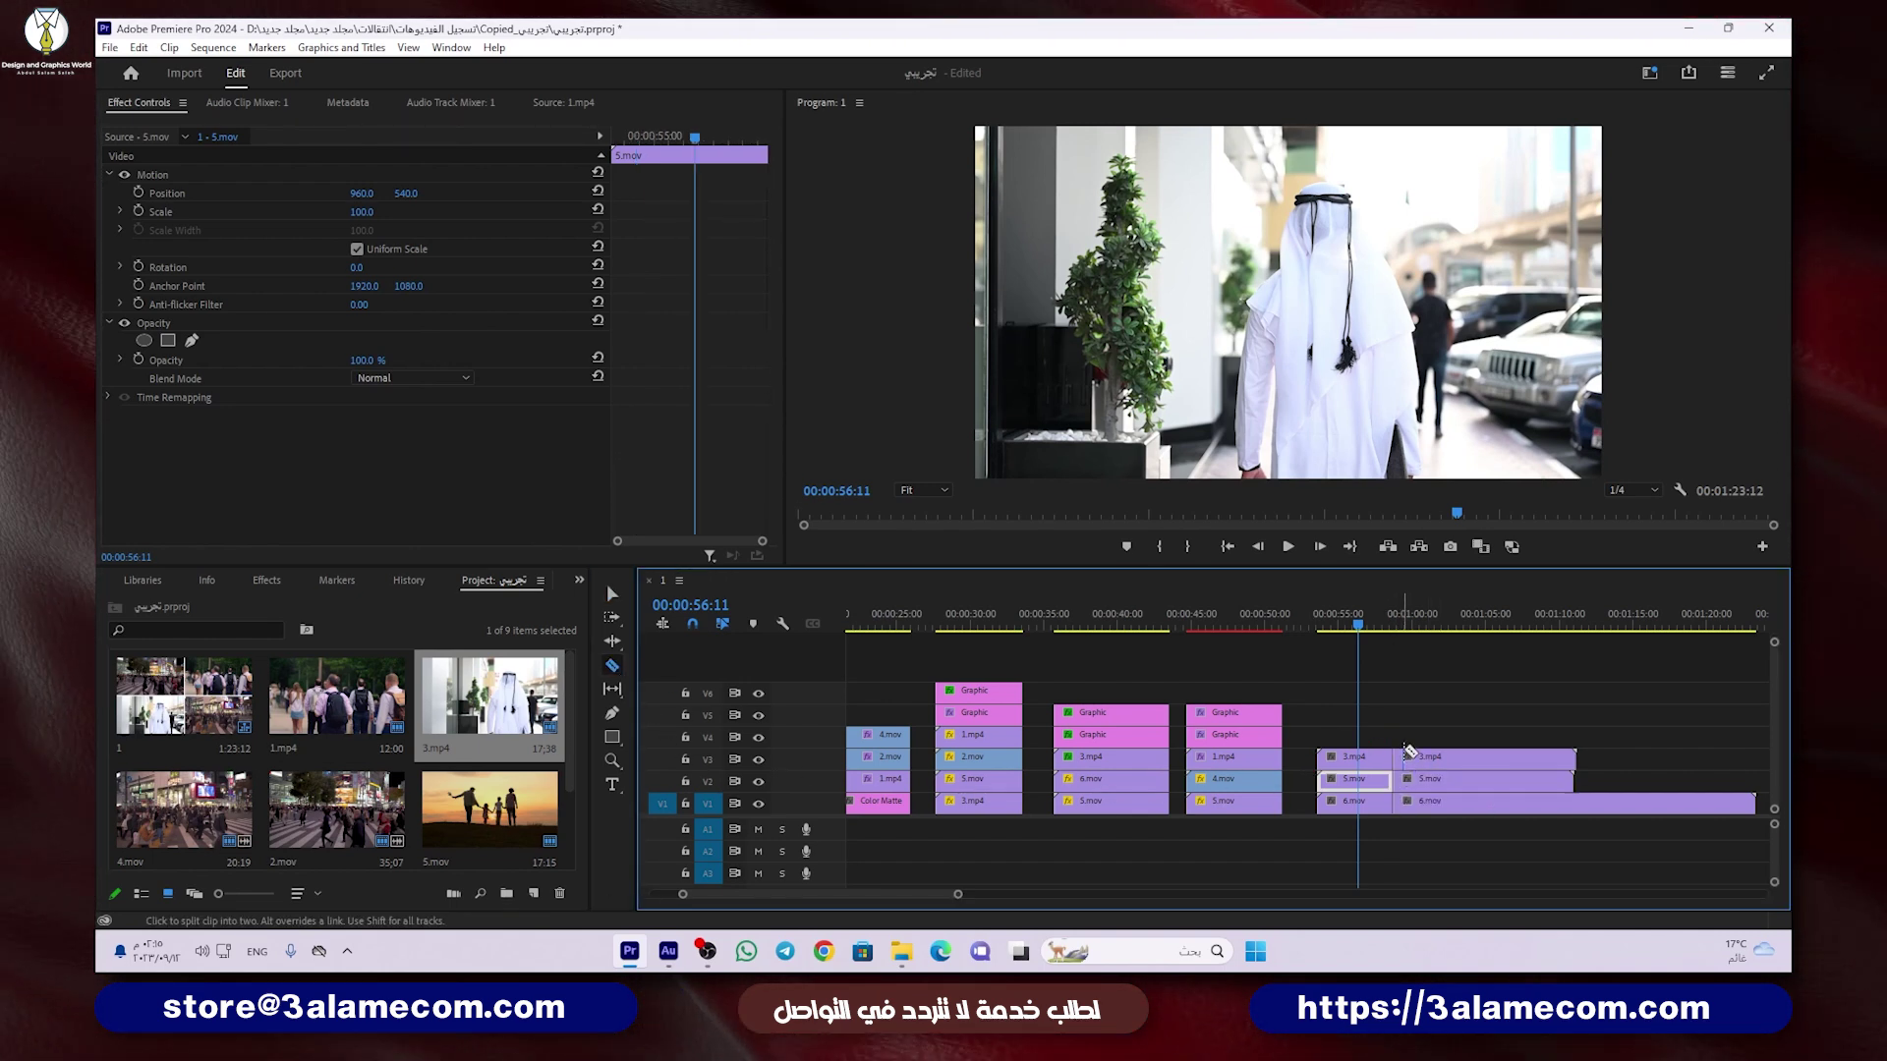
drag(1406, 723, 1481, 818)
key(Delete)
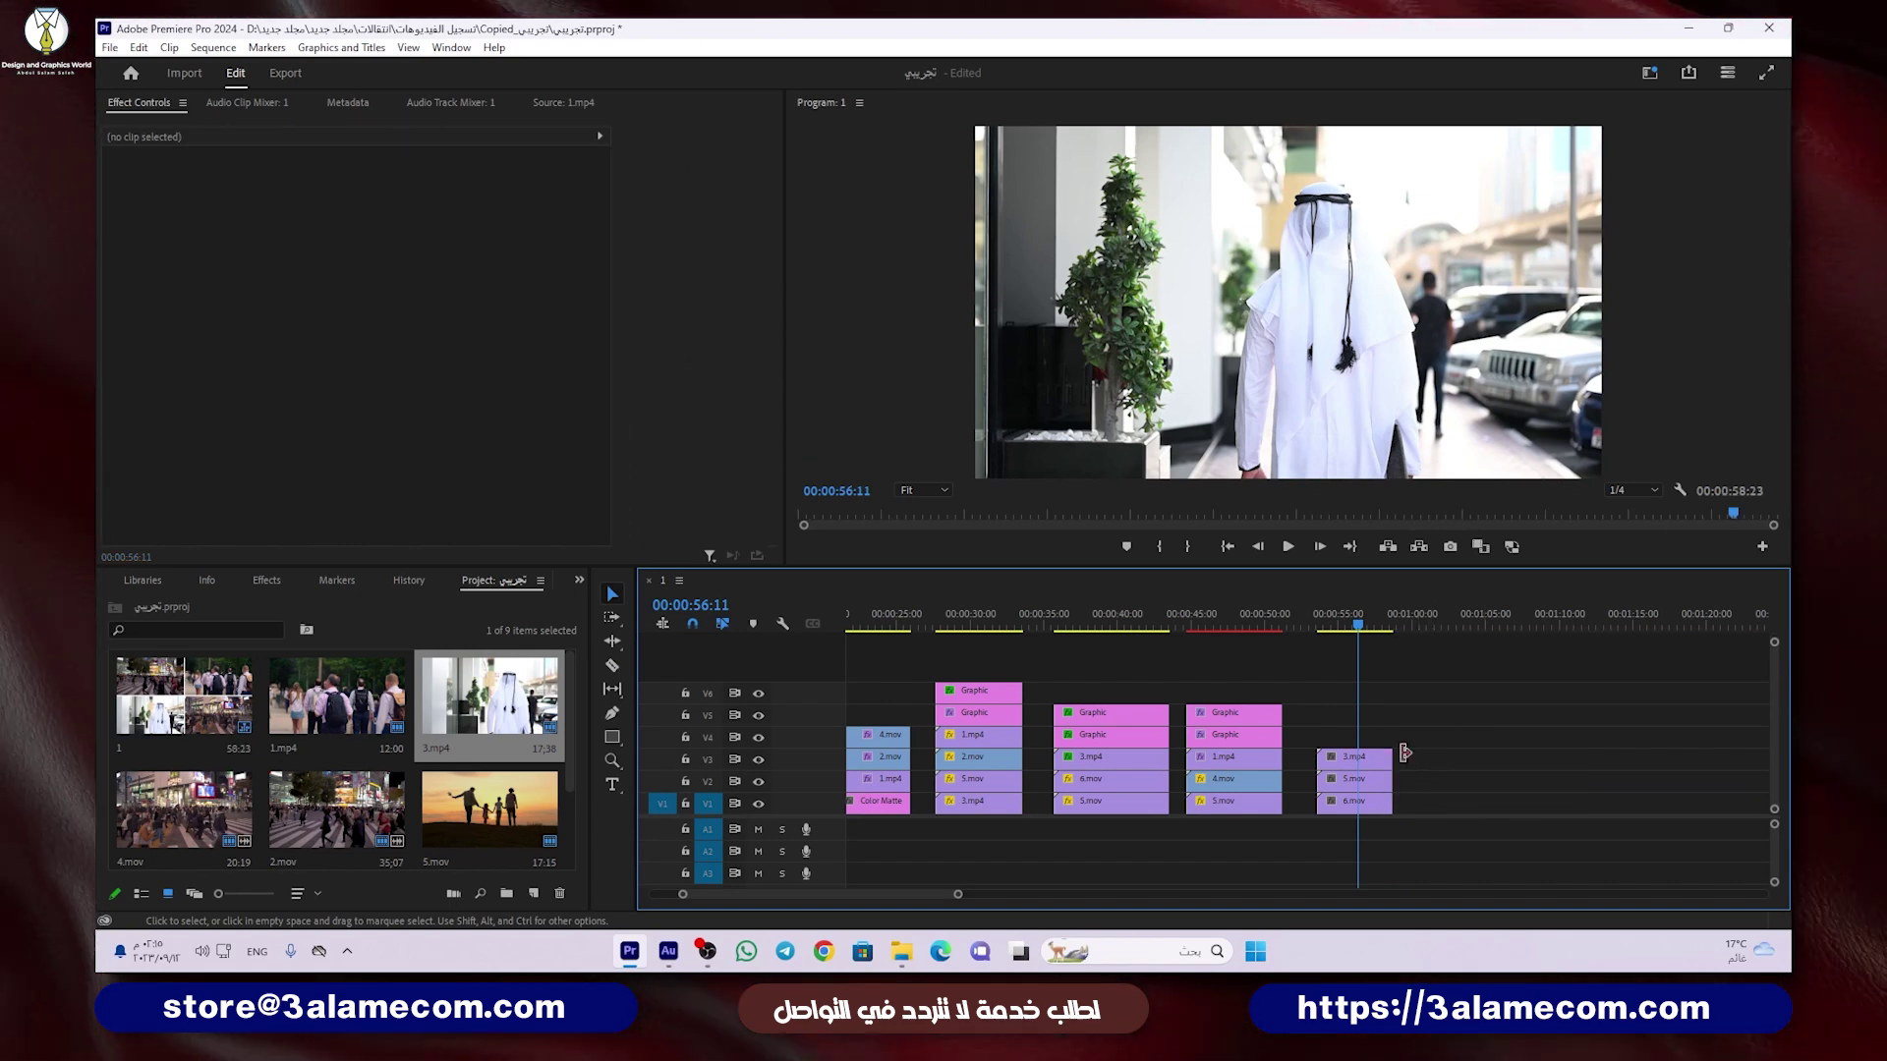
Step: Search the Effects panel for 'crop'
click(266, 581)
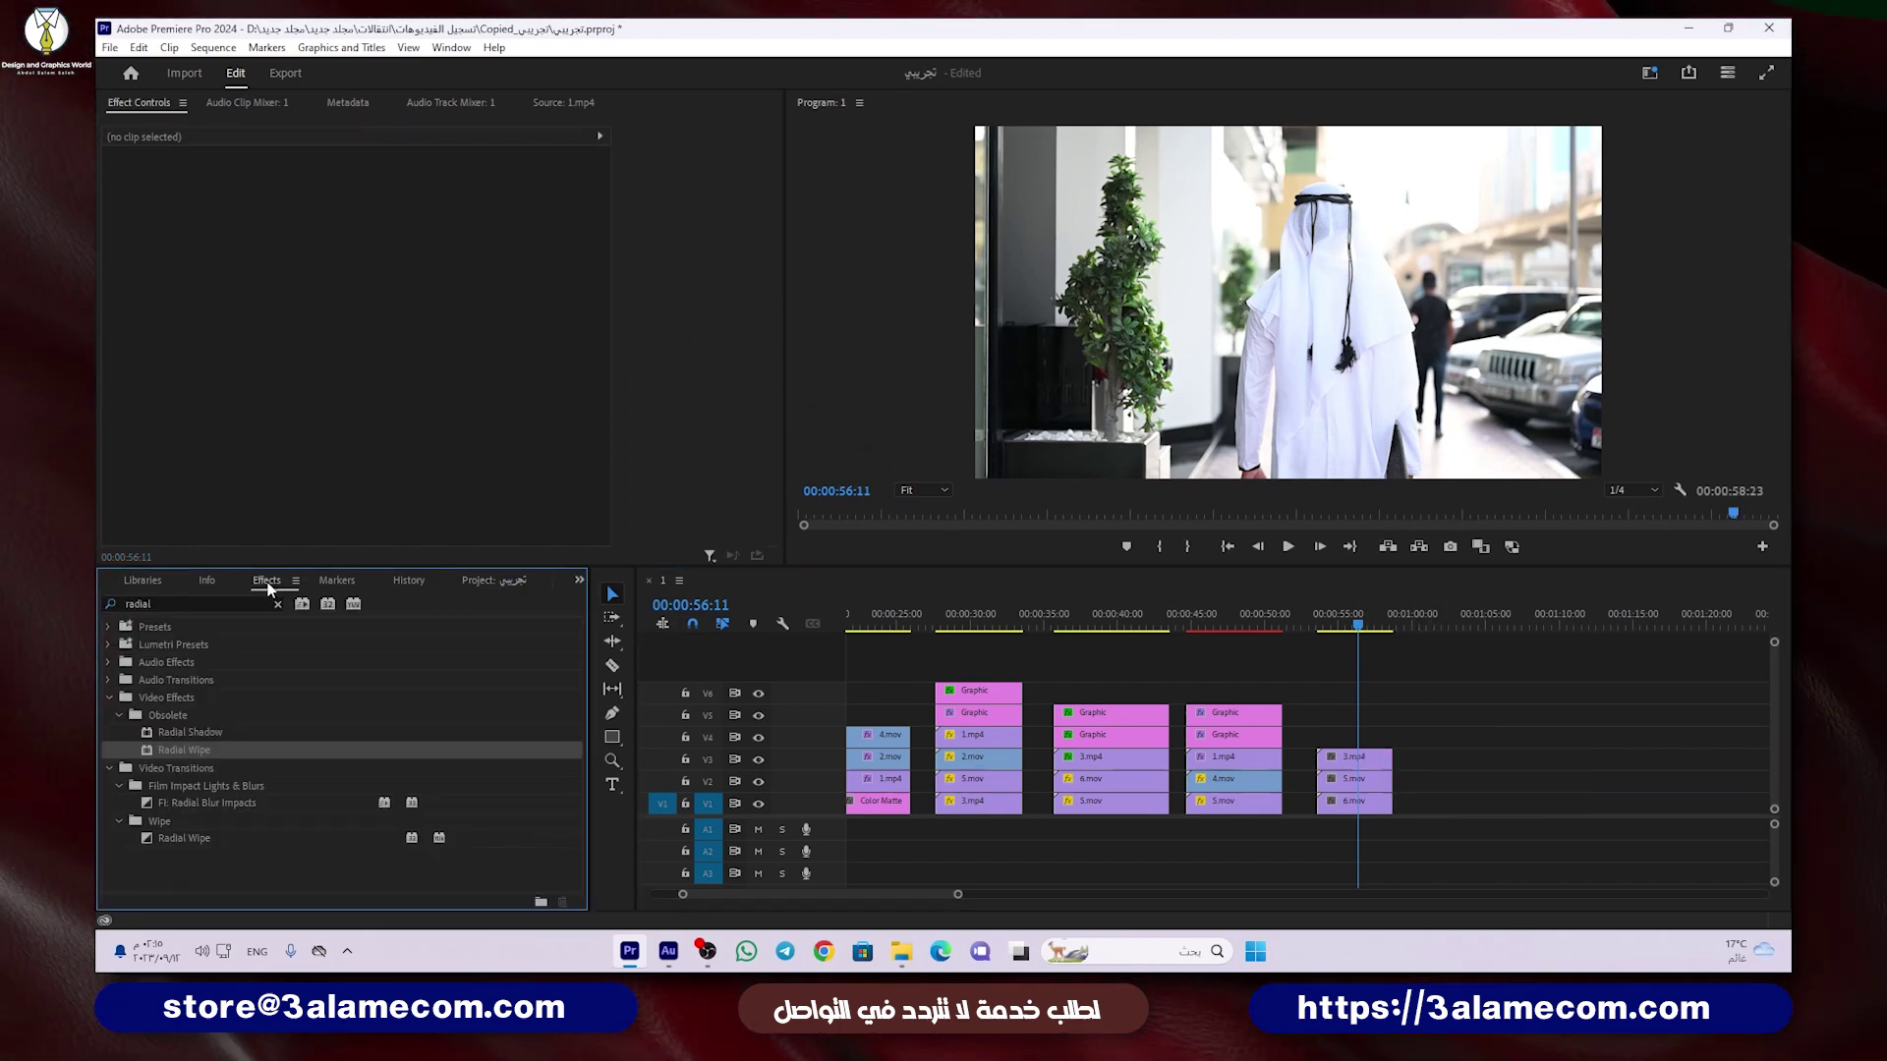
click(213, 602)
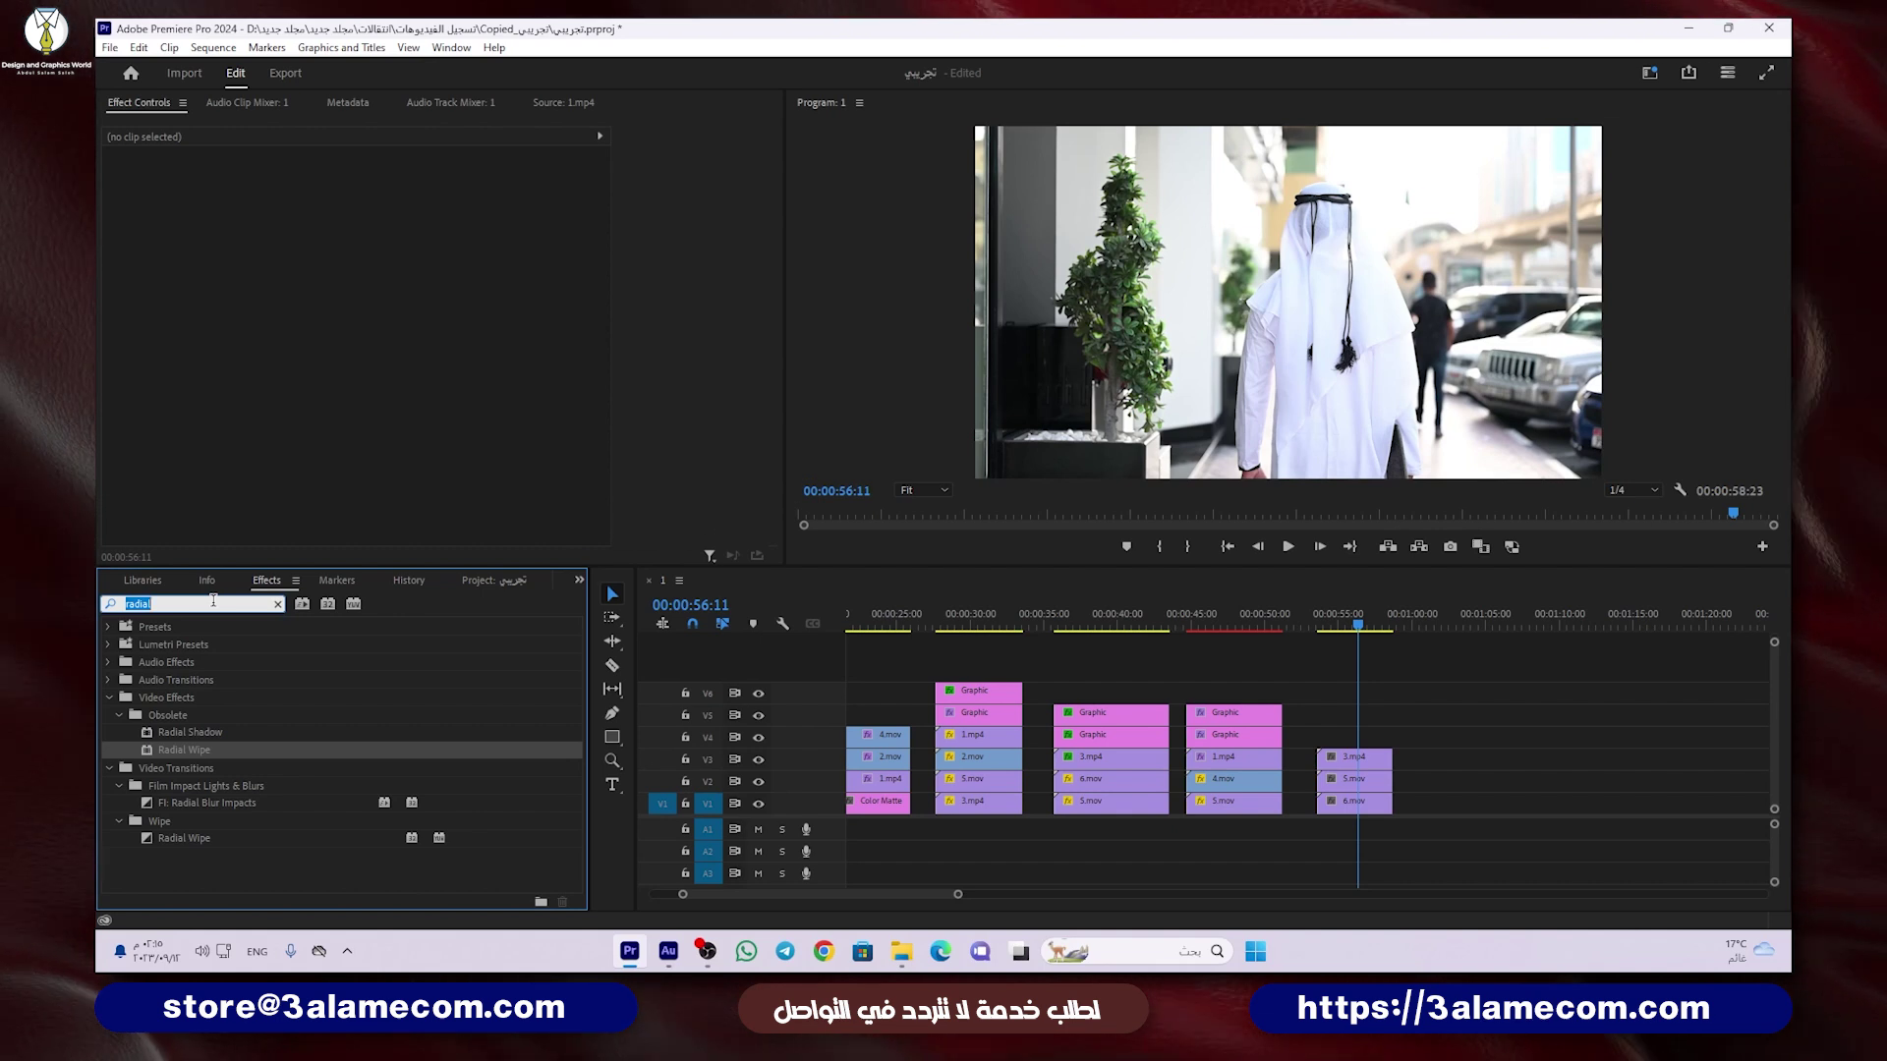
text(crop)
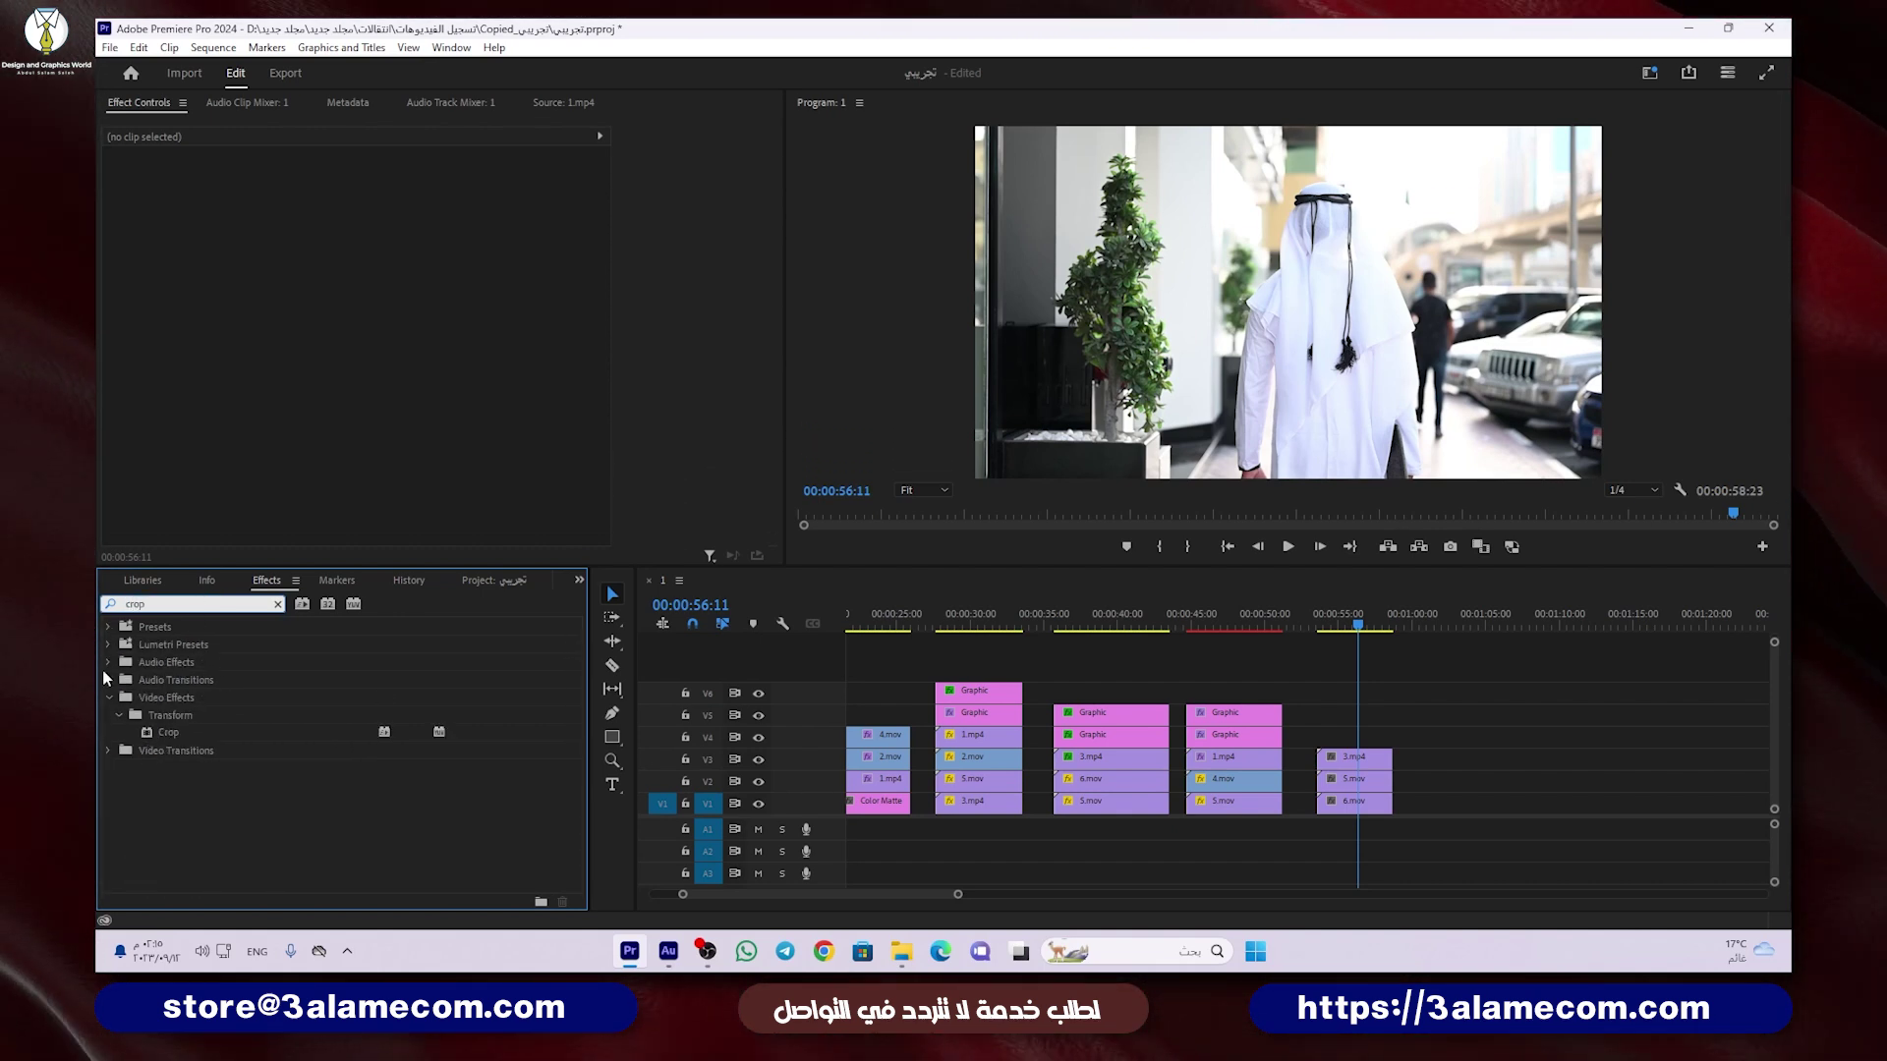
Step: Apply Crop to 3.mp4 and crop it to a narrow strip (40.2% left, 26.8% right)
drag(182, 737, 1361, 759)
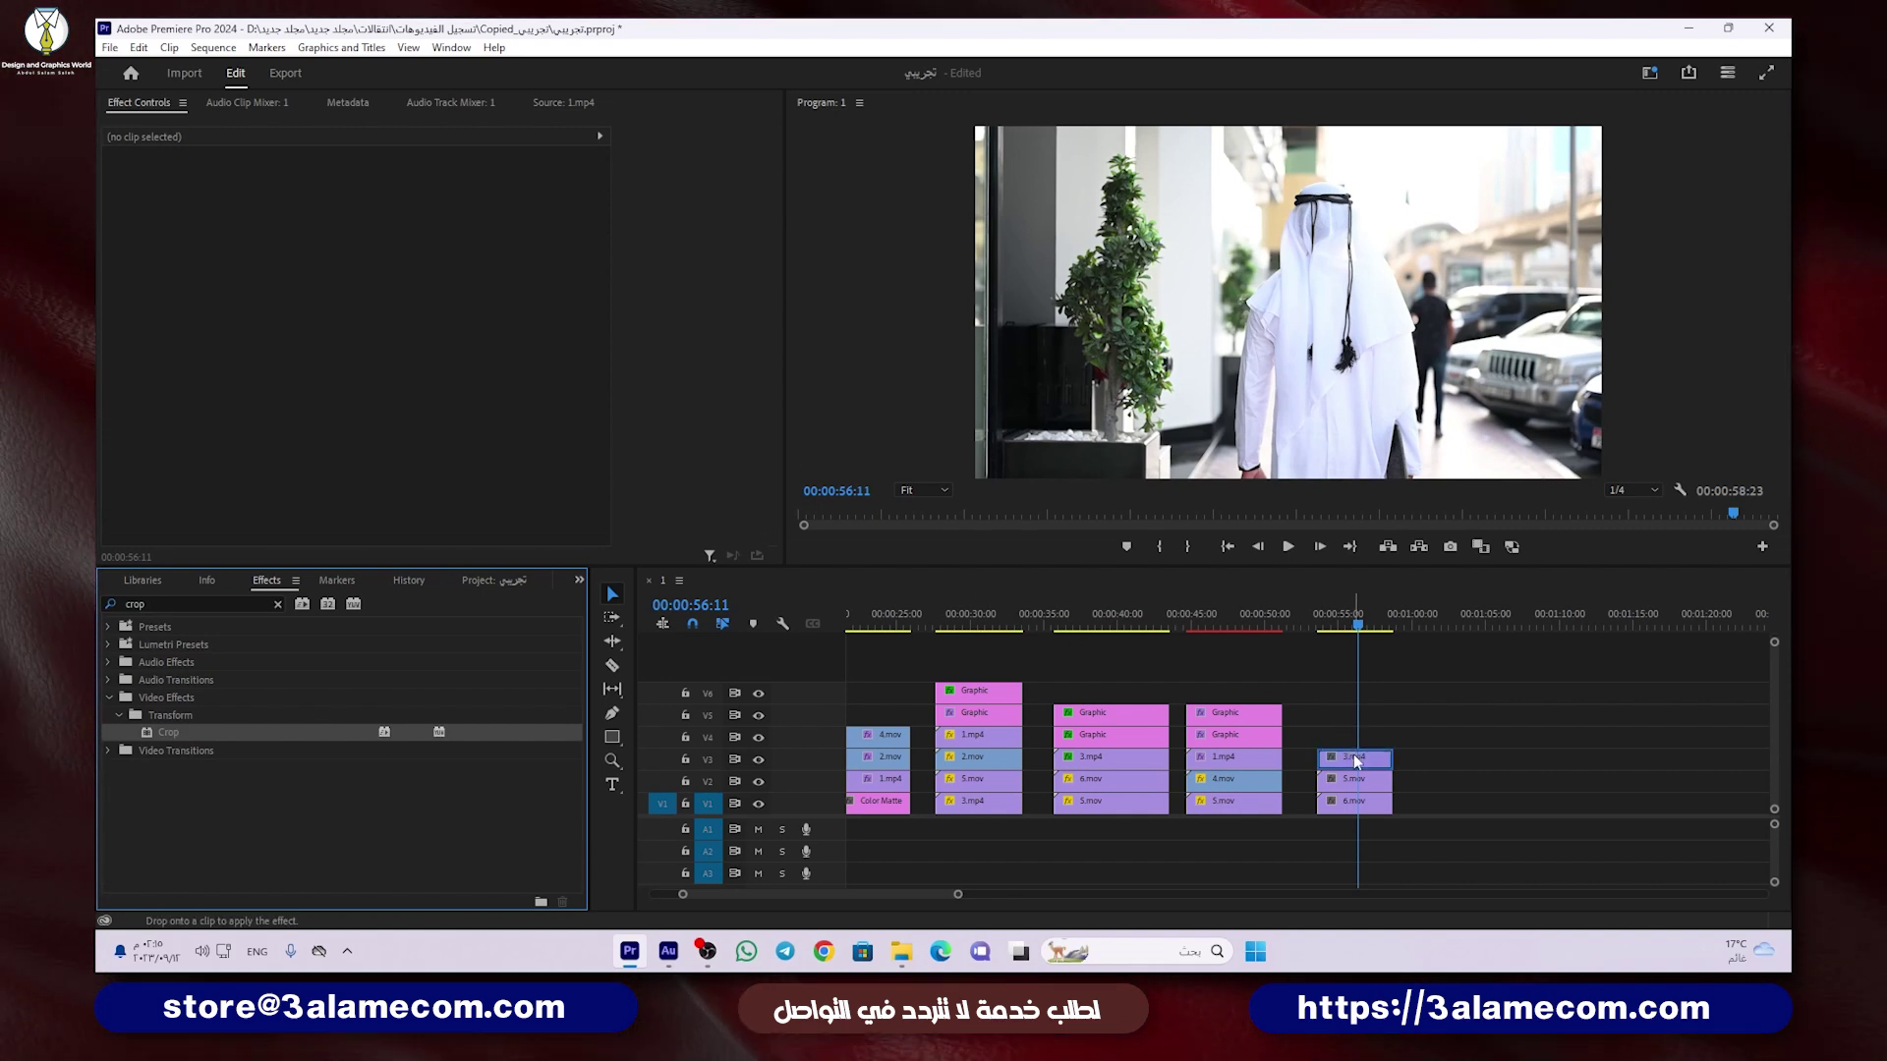
mouse_move(359, 453)
mouse_down()
mouse_move(447, 453)
mouse_move(396, 453)
mouse_move(427, 453)
mouse_up()
click(364, 453)
text(6)
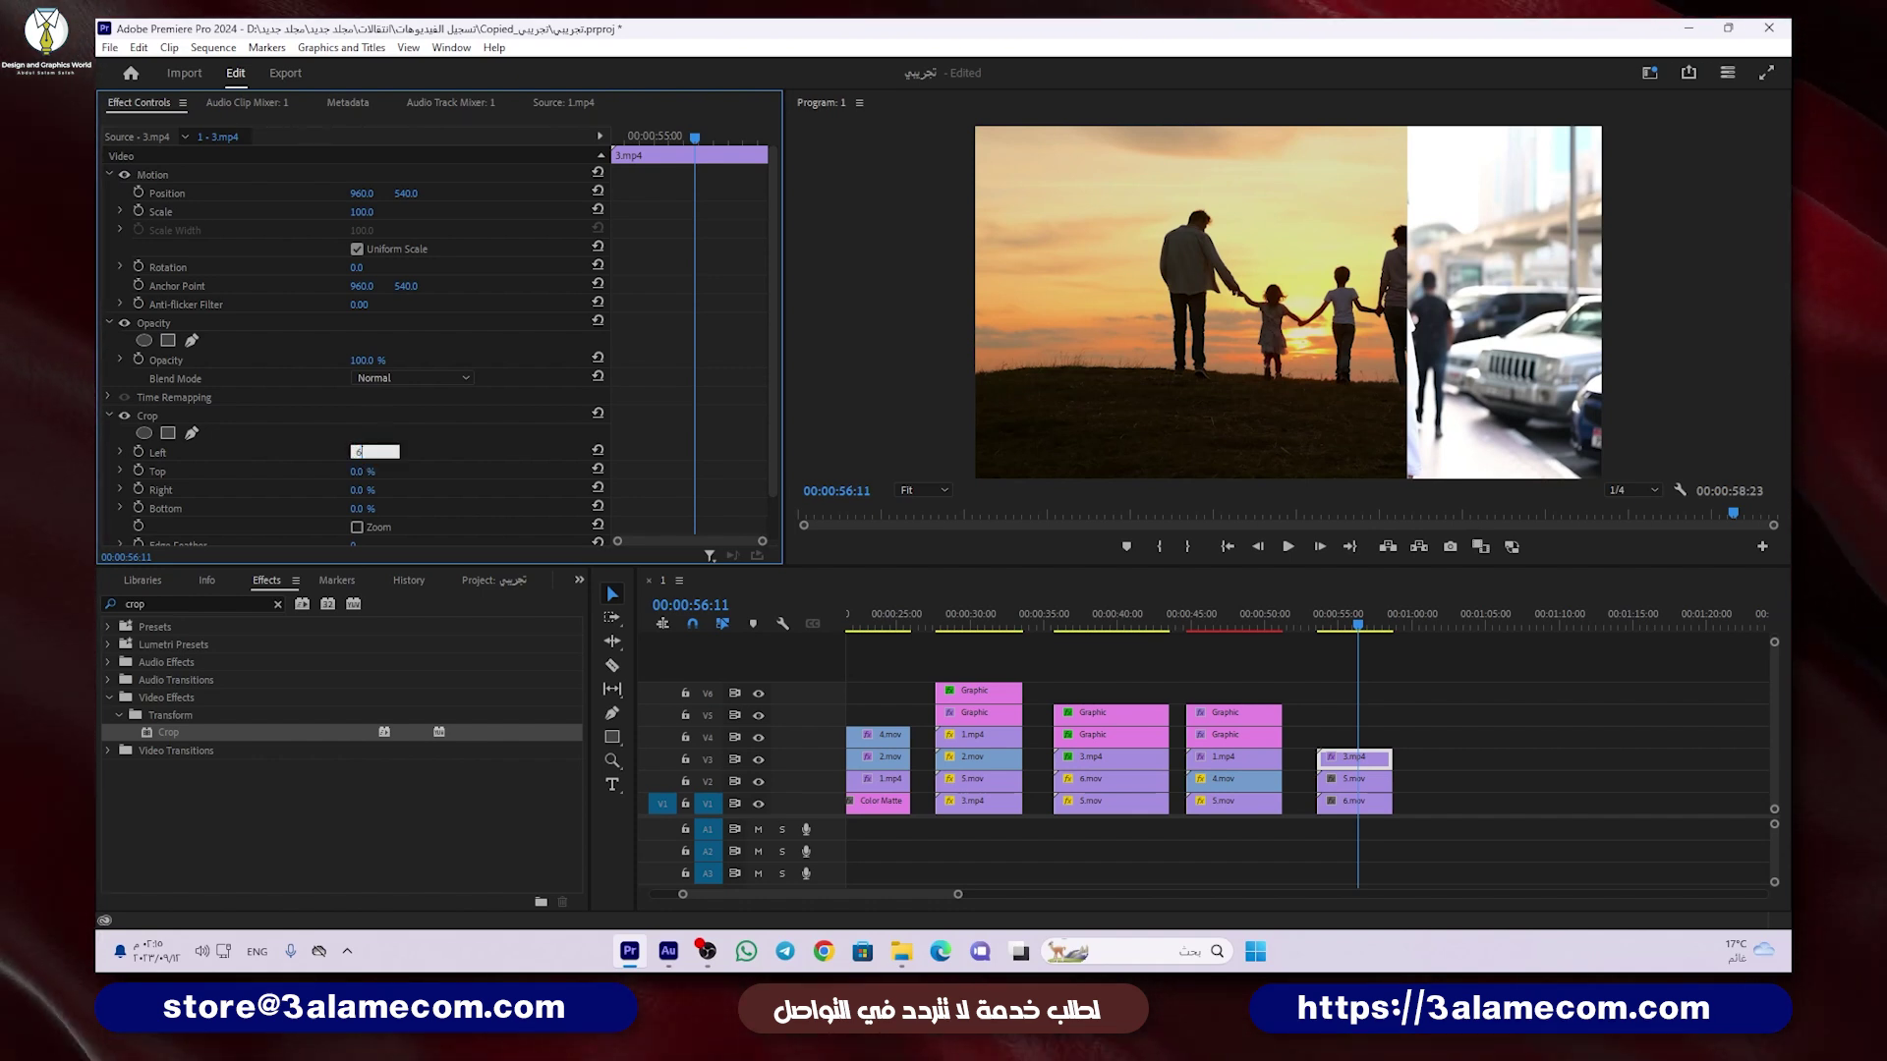
text(7)
key(Return)
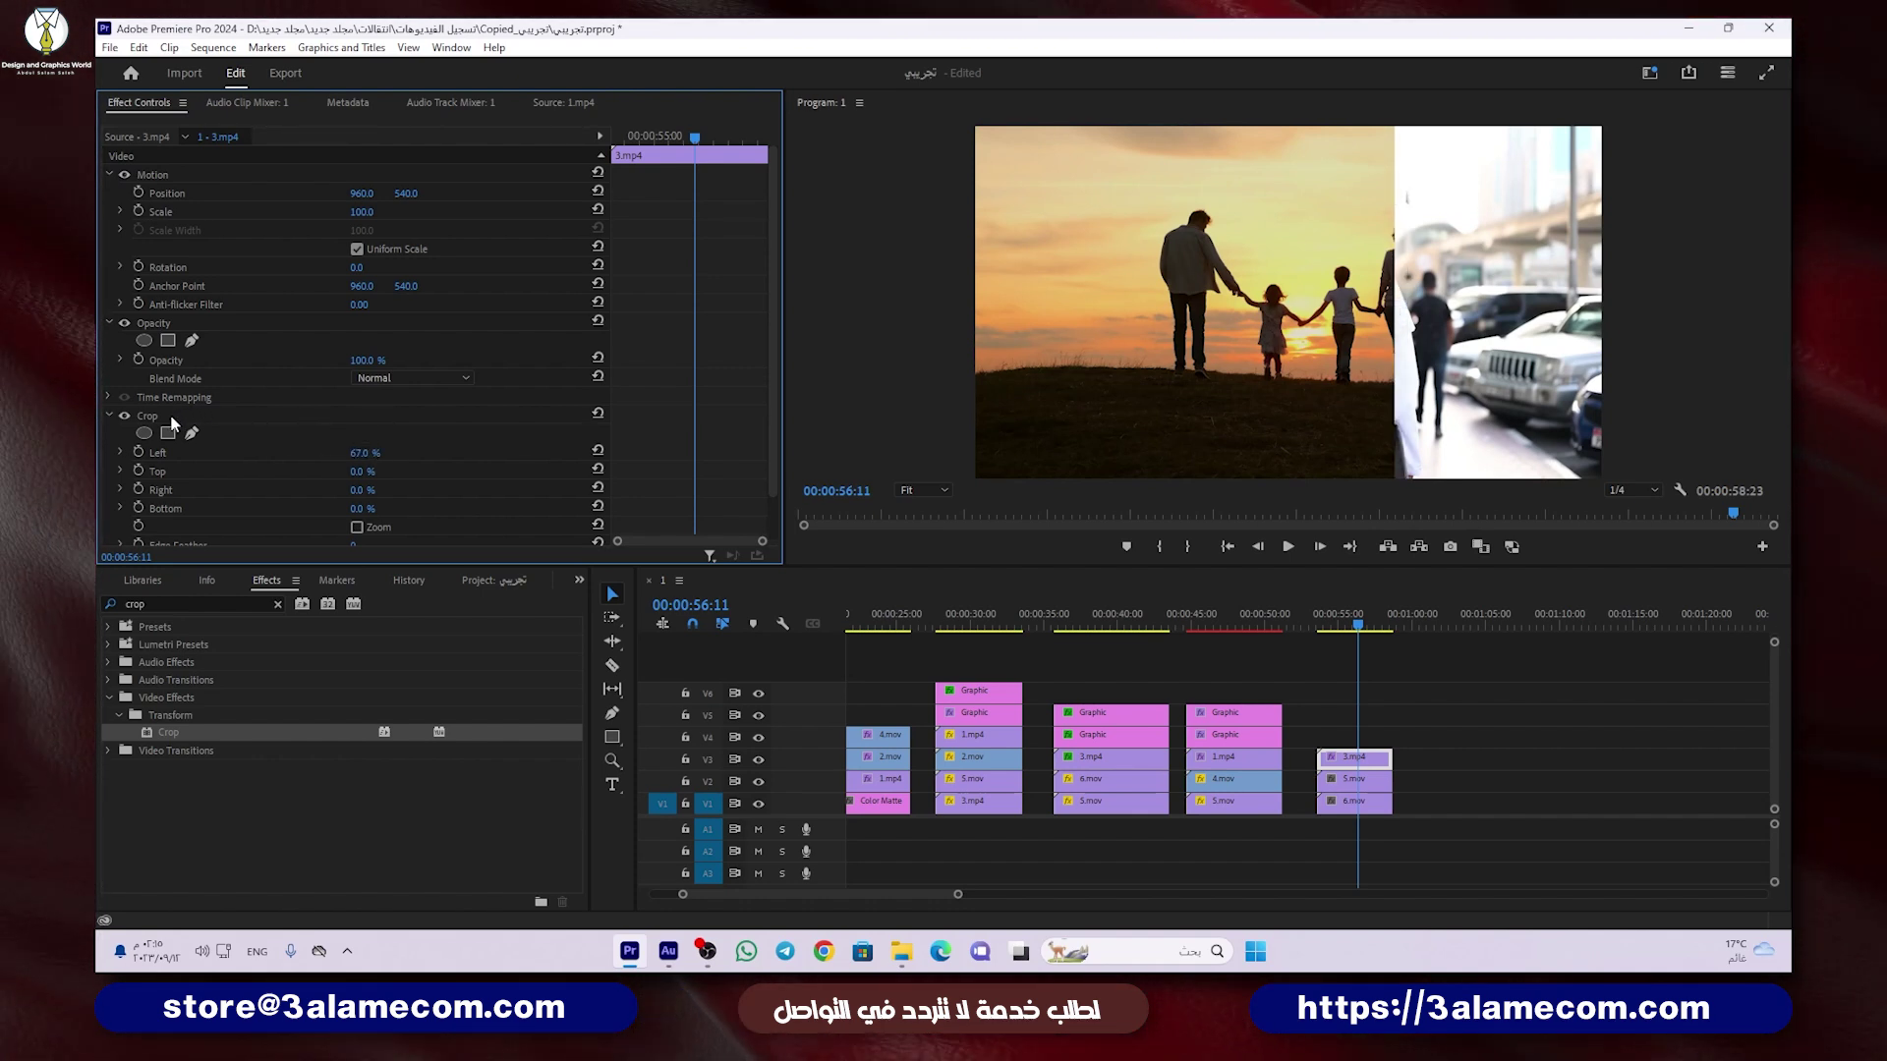
click(172, 418)
click(1448, 233)
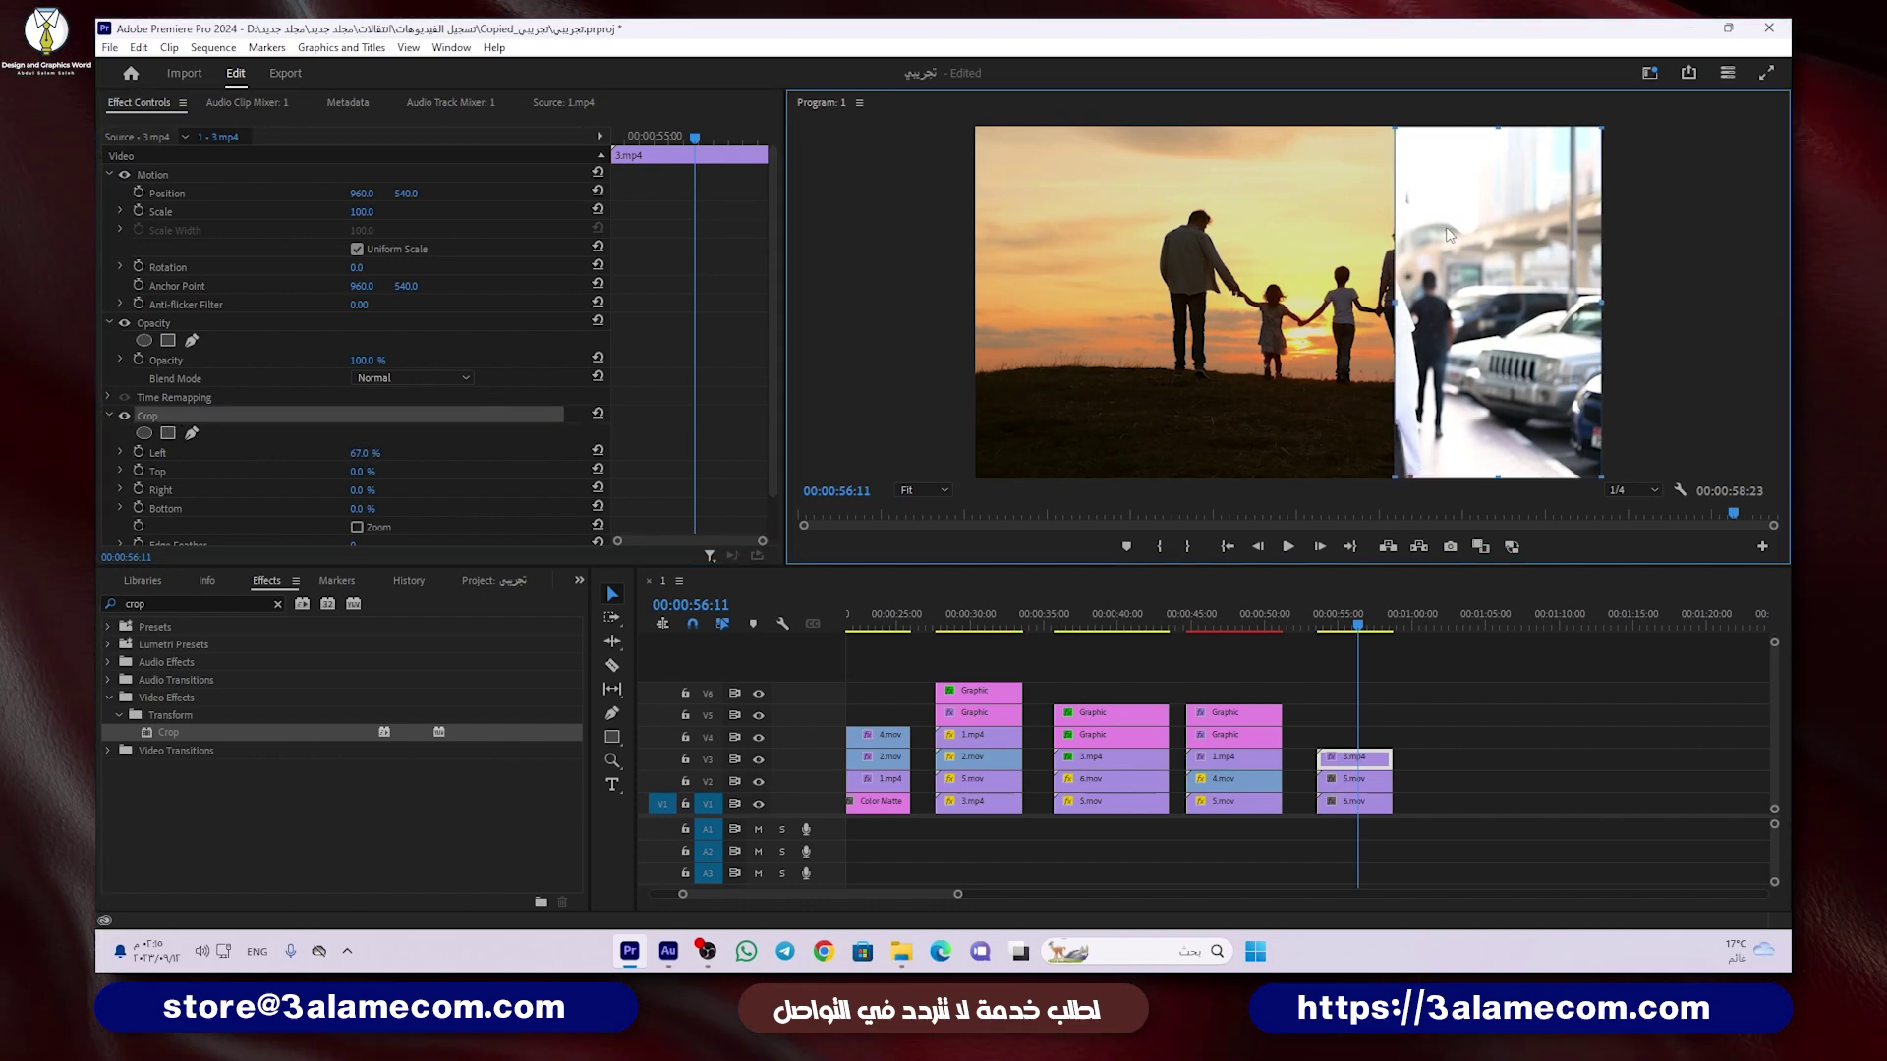
drag(1448, 234, 1280, 240)
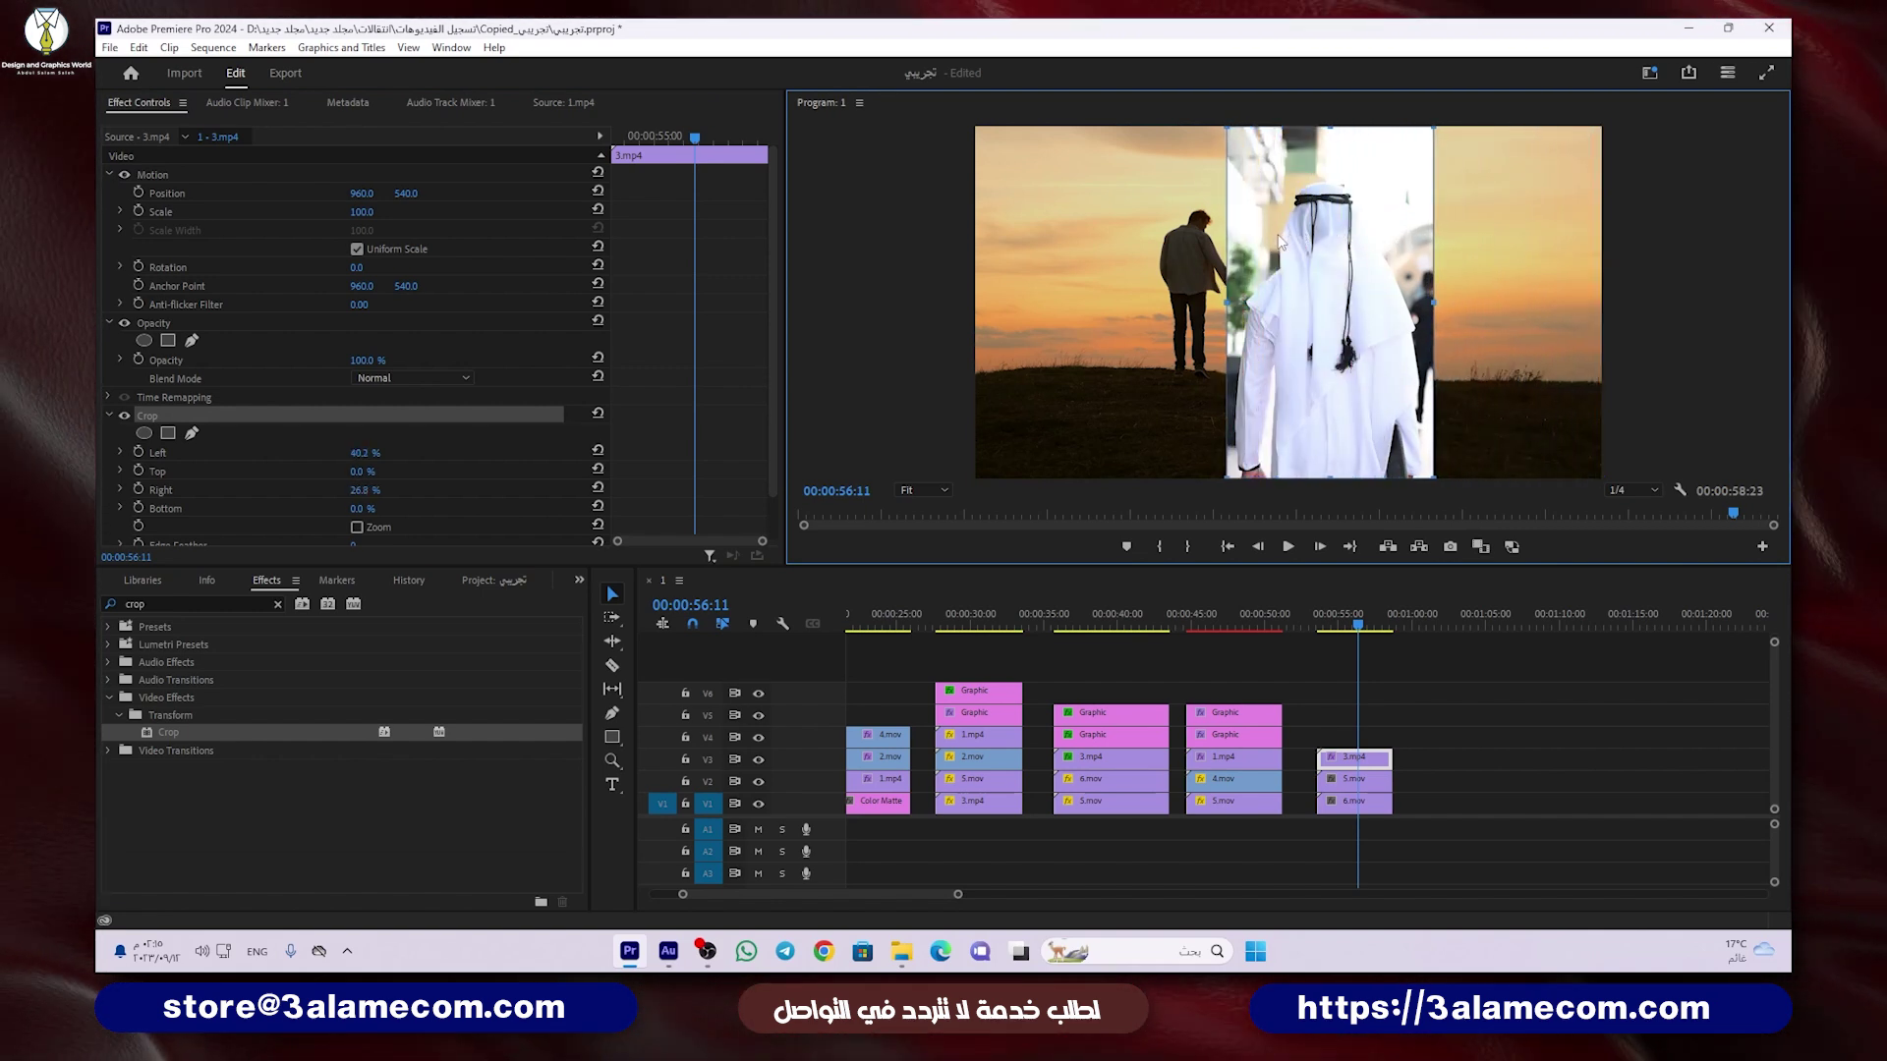
Step: Move the 3.mp4 strip to the right side of the frame at 1458.3, 540
click(1354, 739)
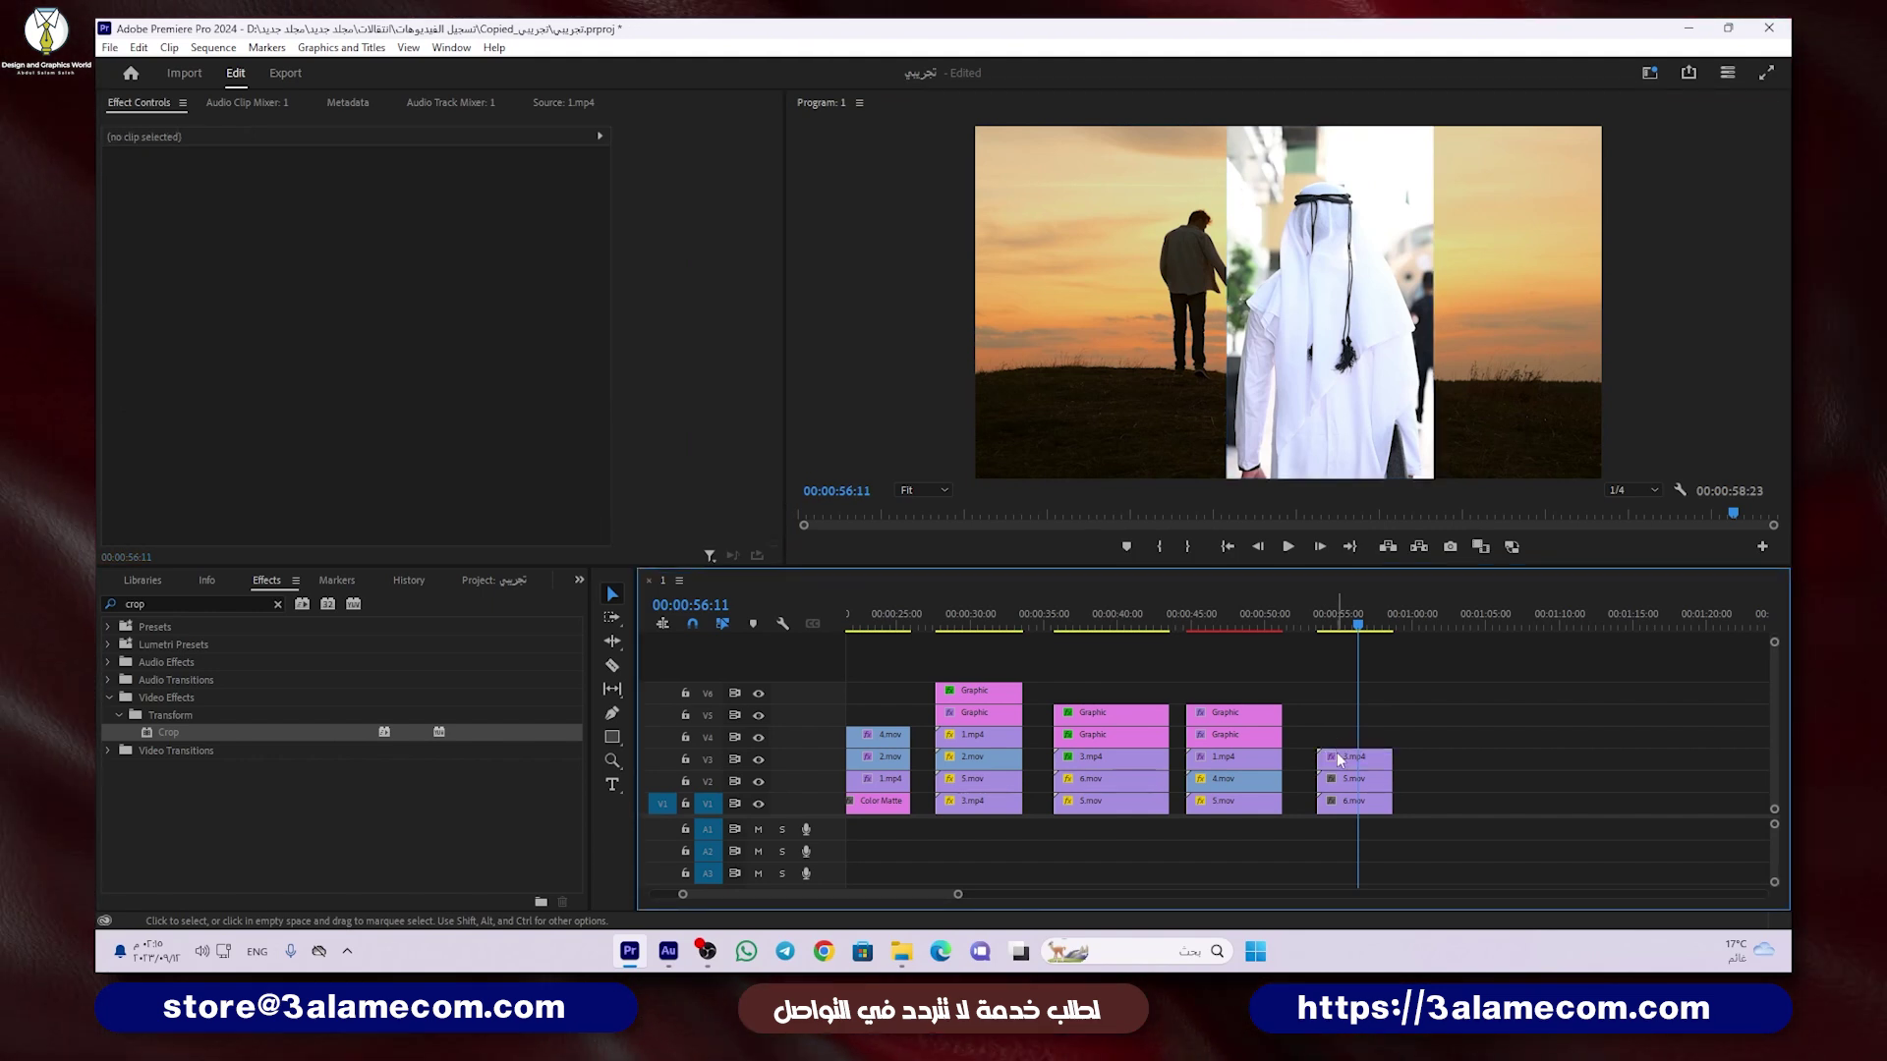
click(1337, 752)
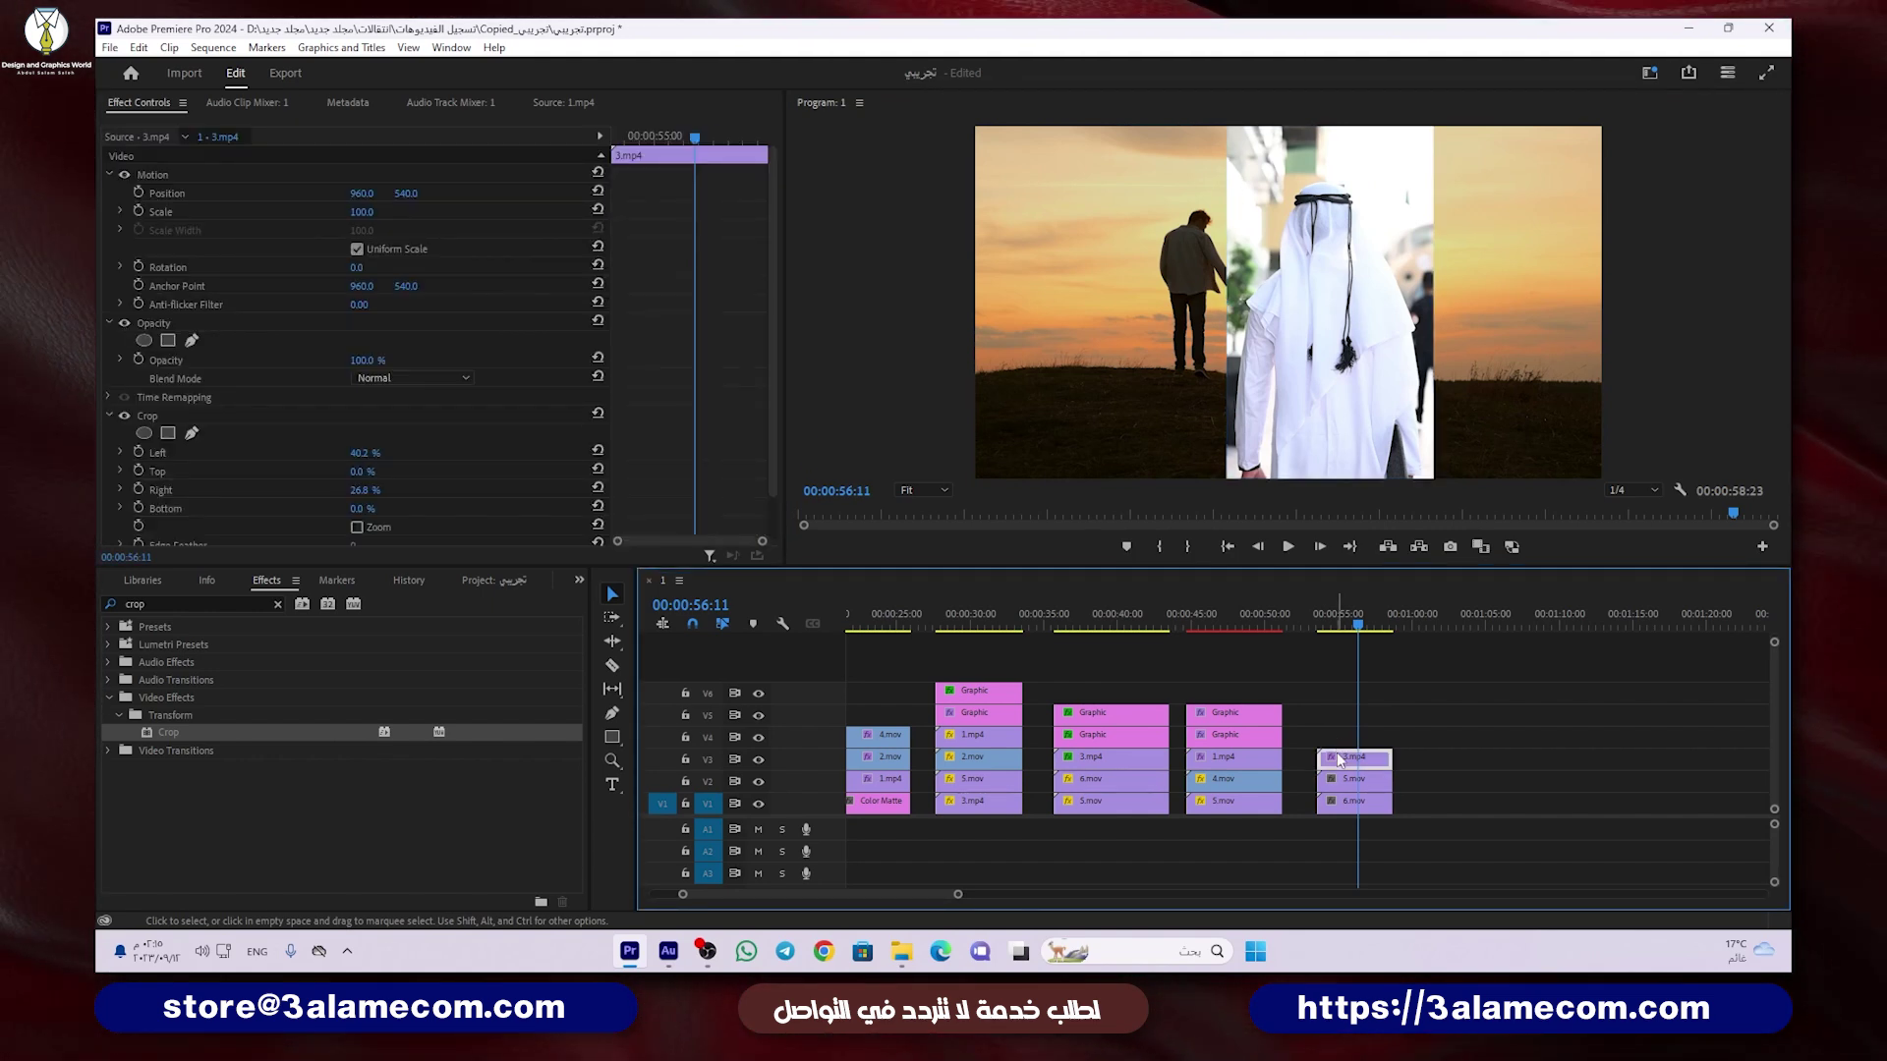
click(185, 174)
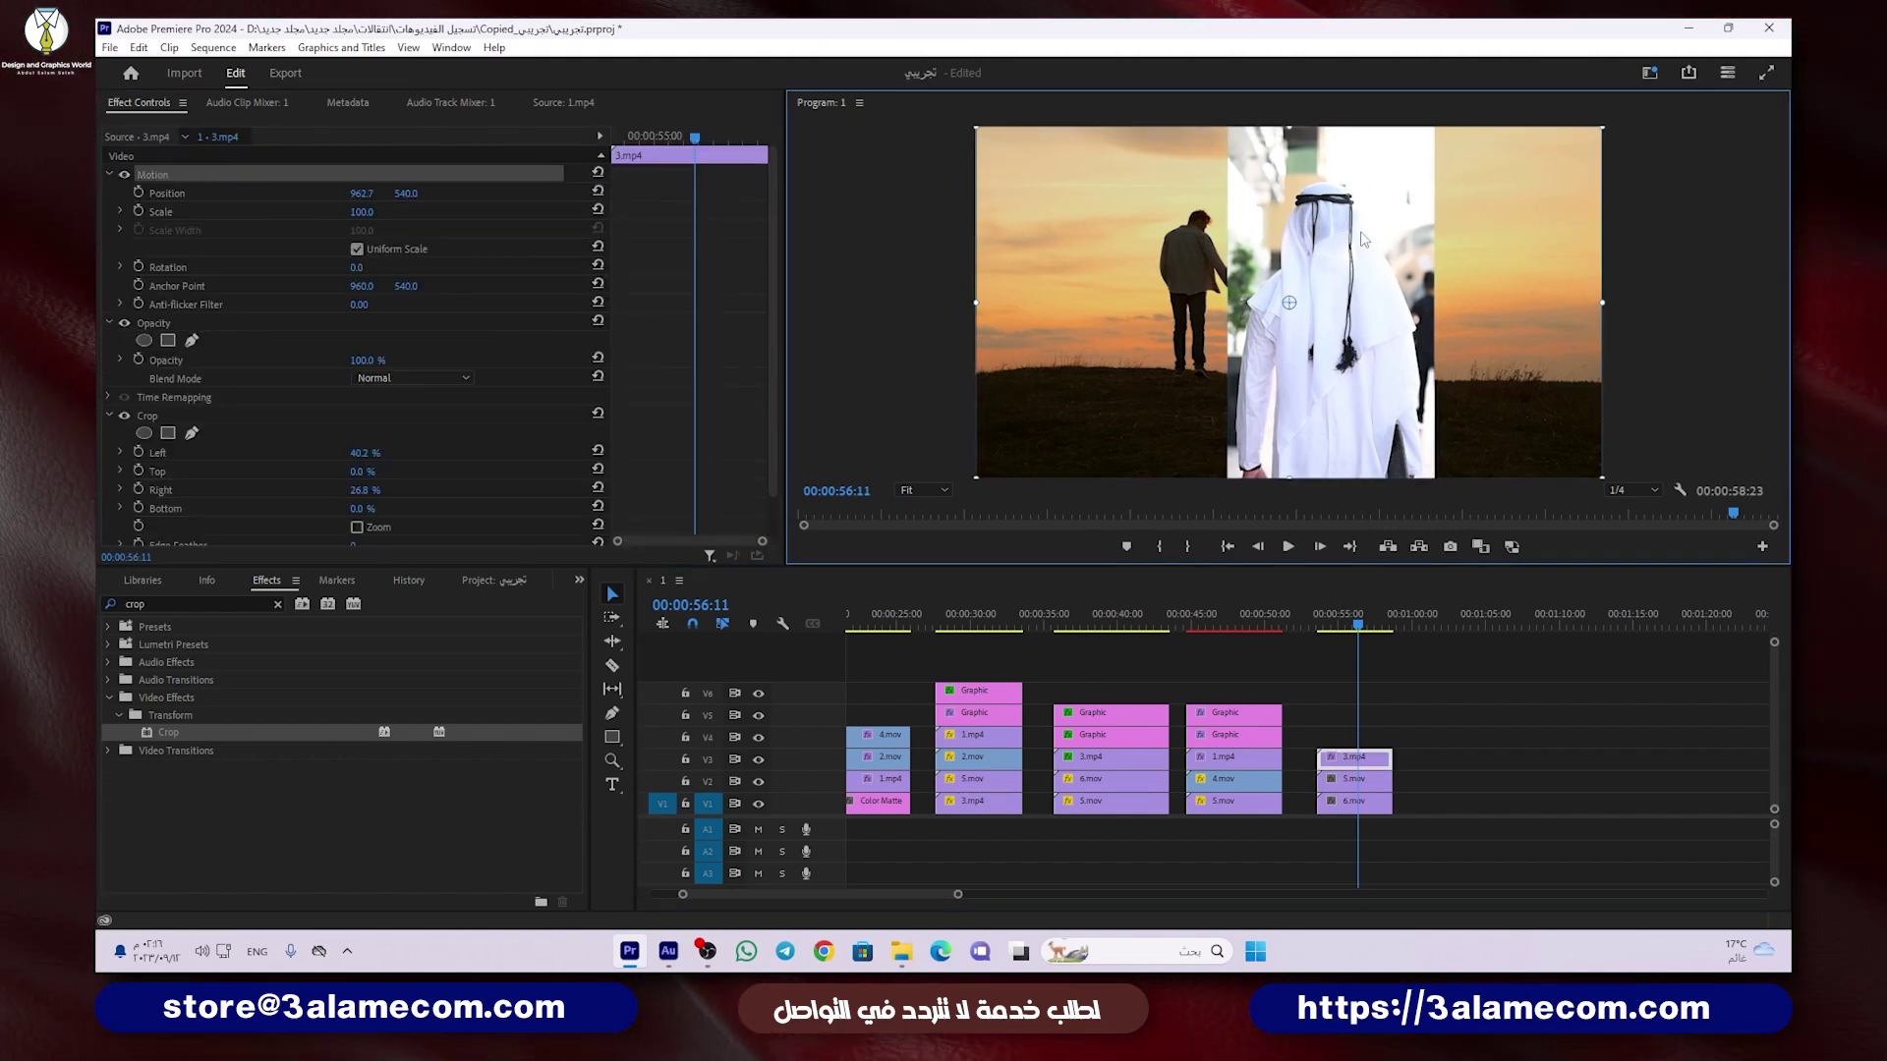
drag(1330, 239, 1494, 240)
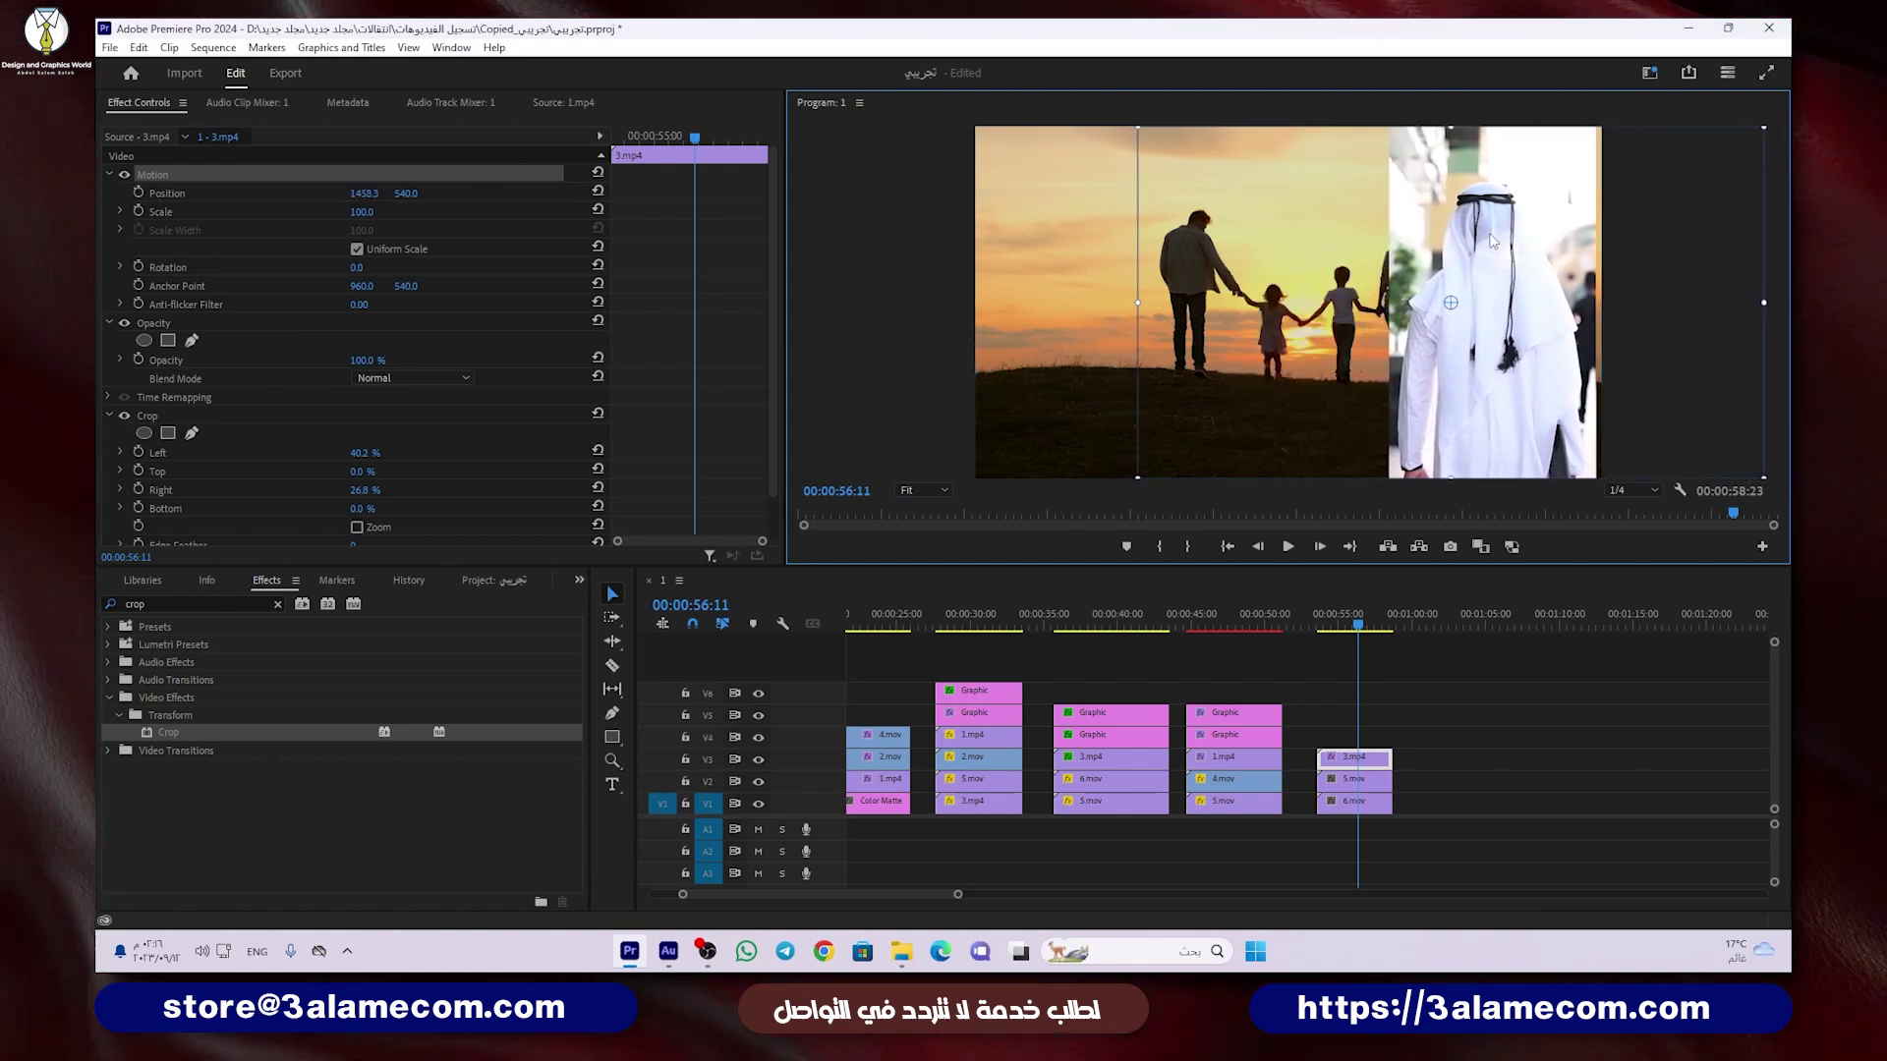
Step: Apply Crop to 5.mov and crop it to a middle strip (35.3% left, 31.7% right)
click(1359, 781)
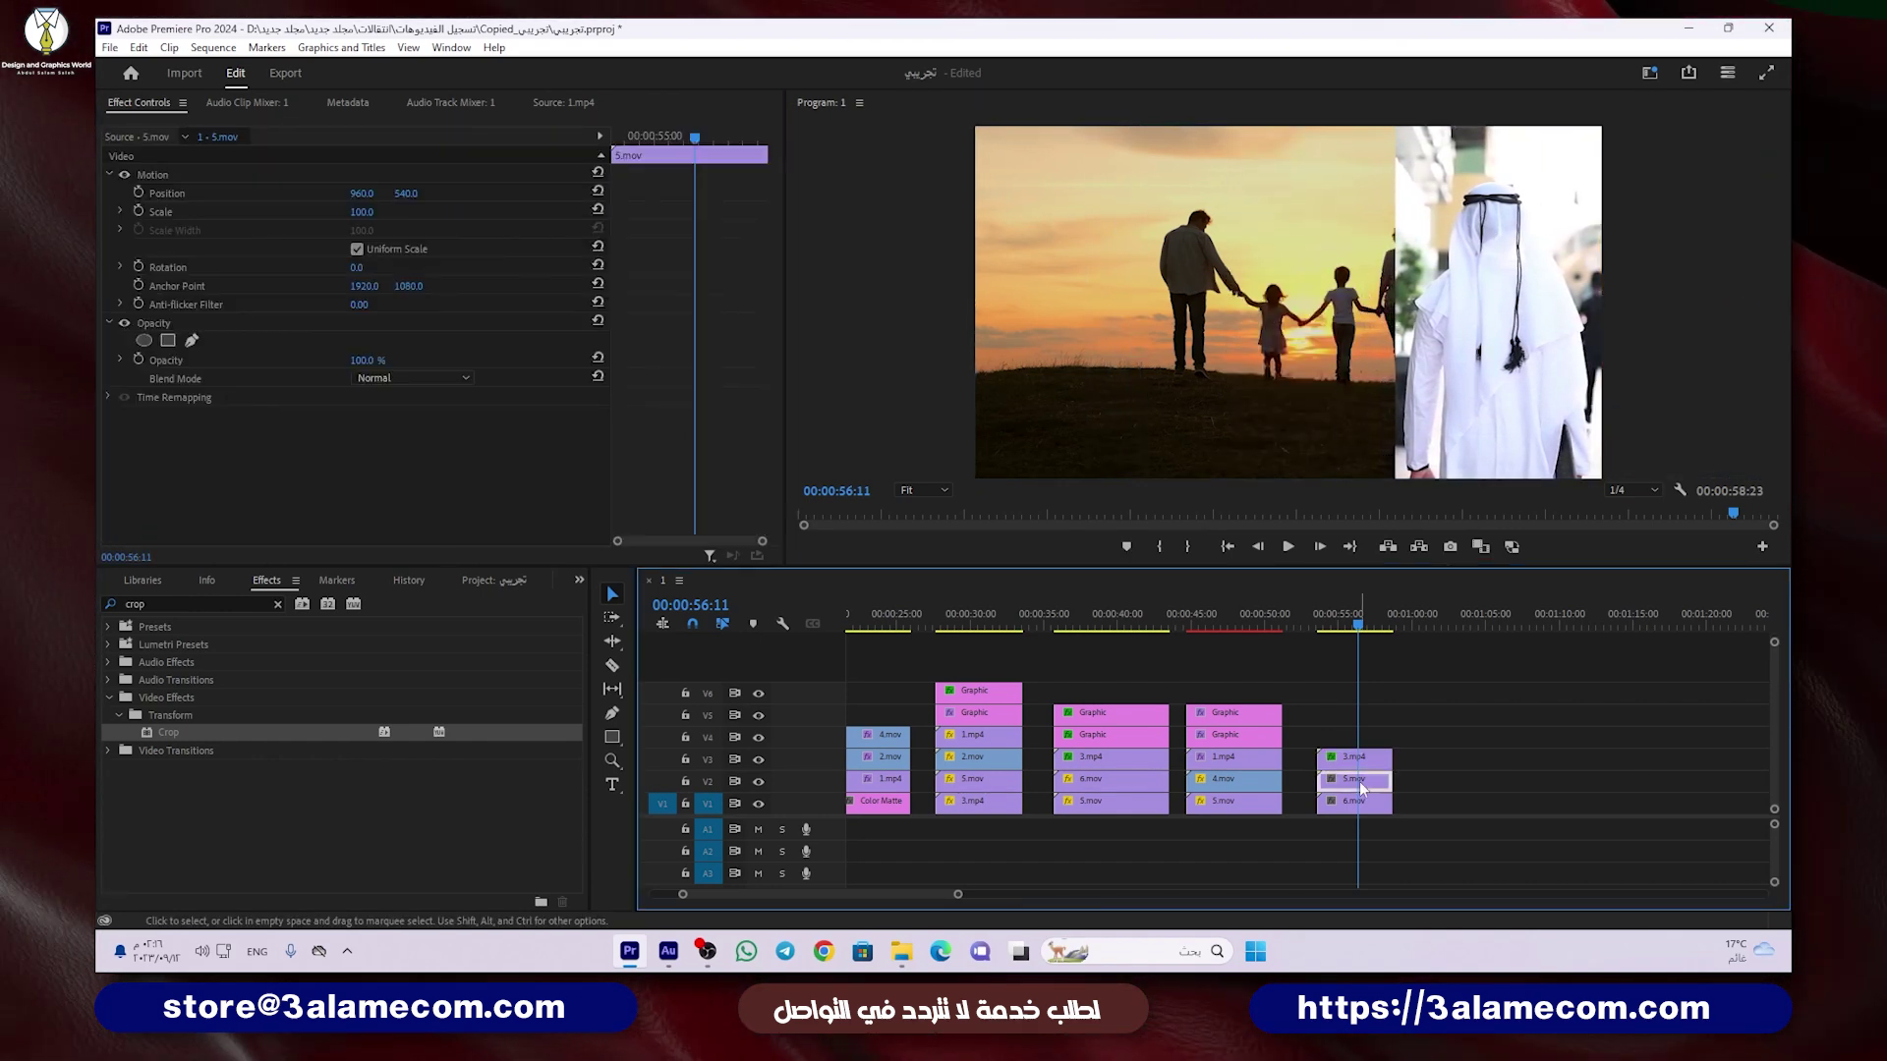
click(291, 737)
drag(291, 742, 1339, 783)
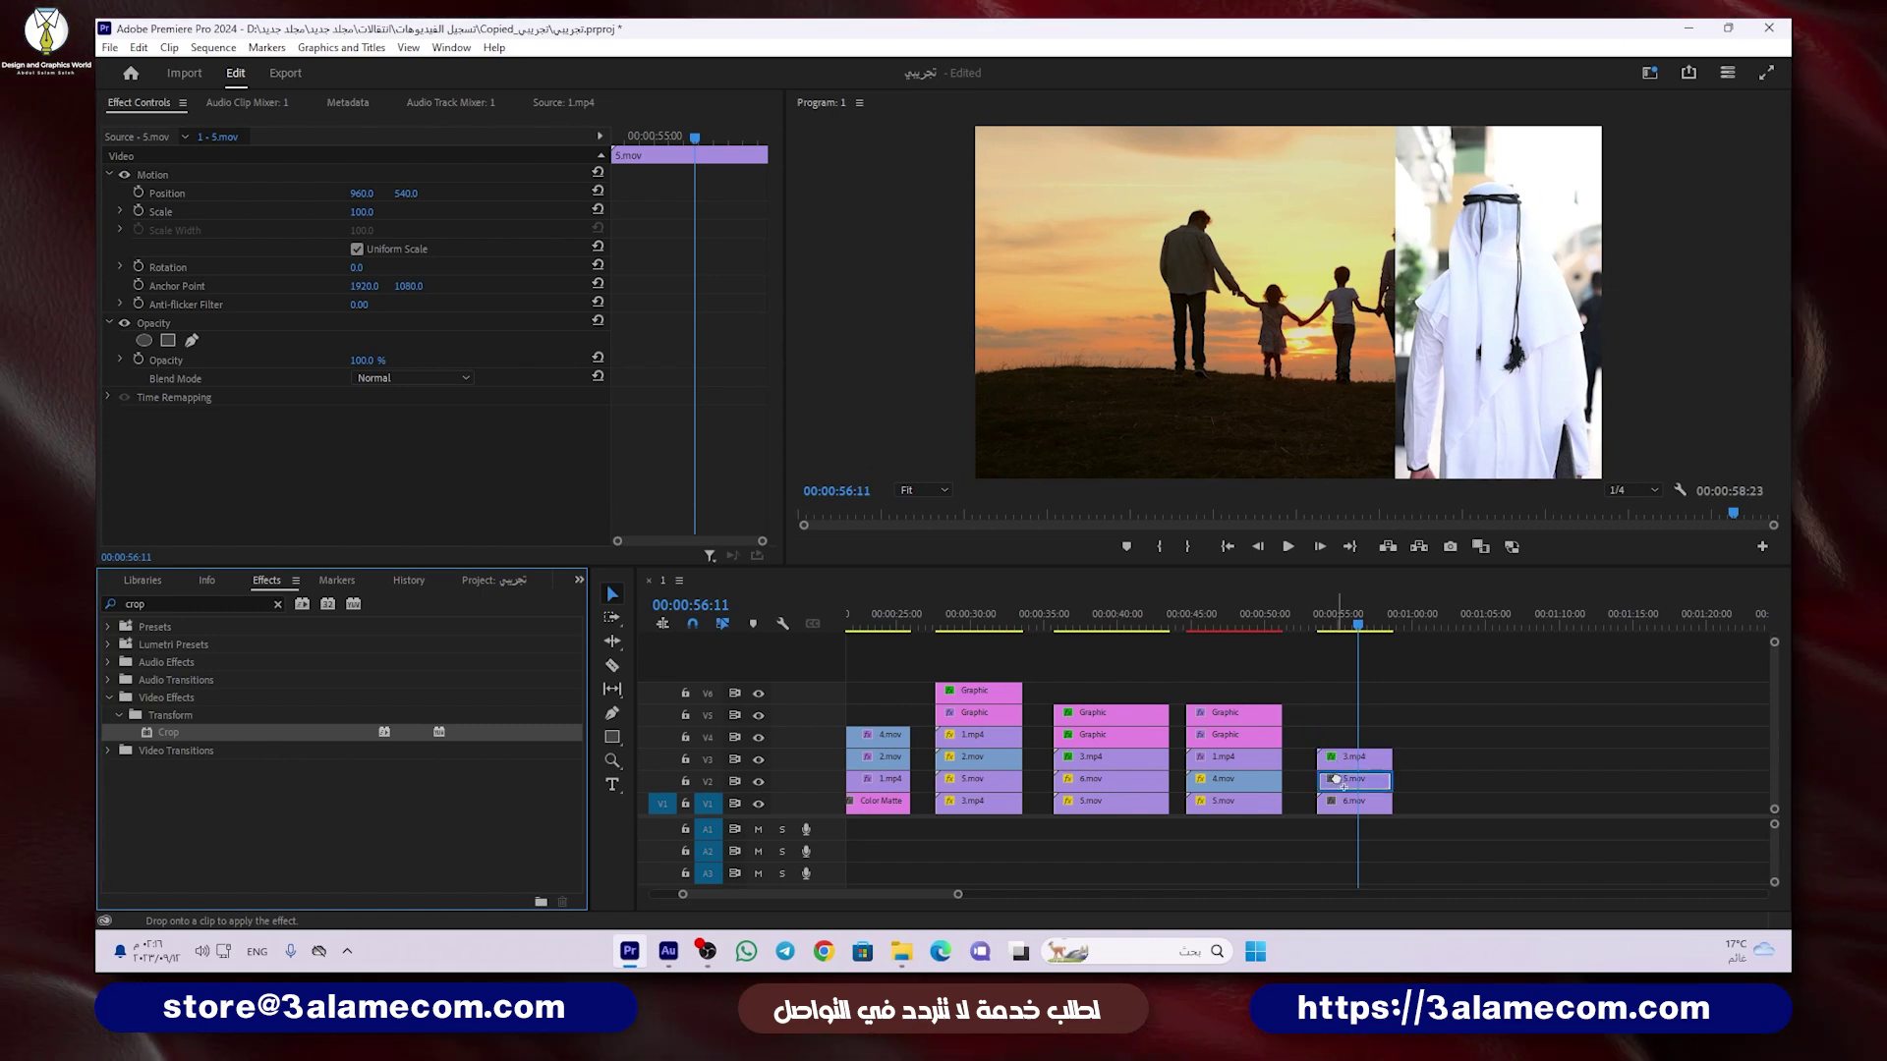
click(360, 452)
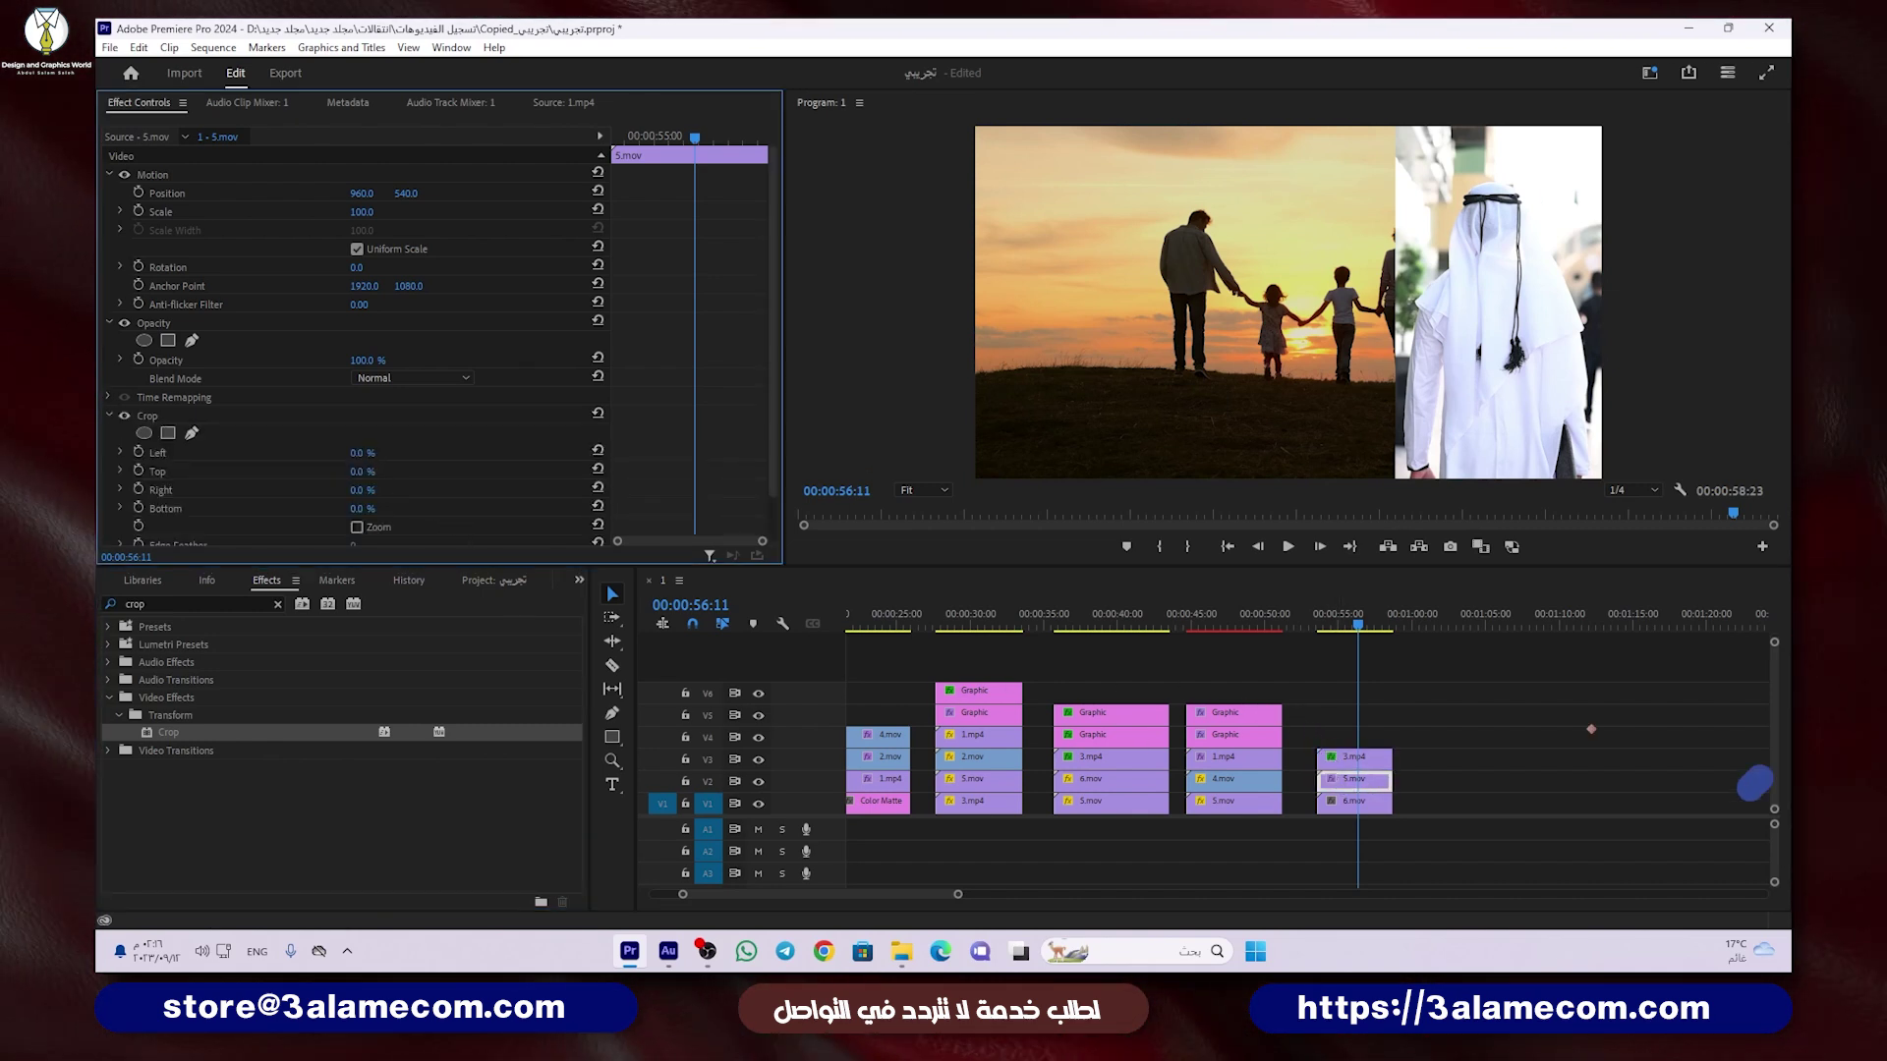
text(67)
key(Return)
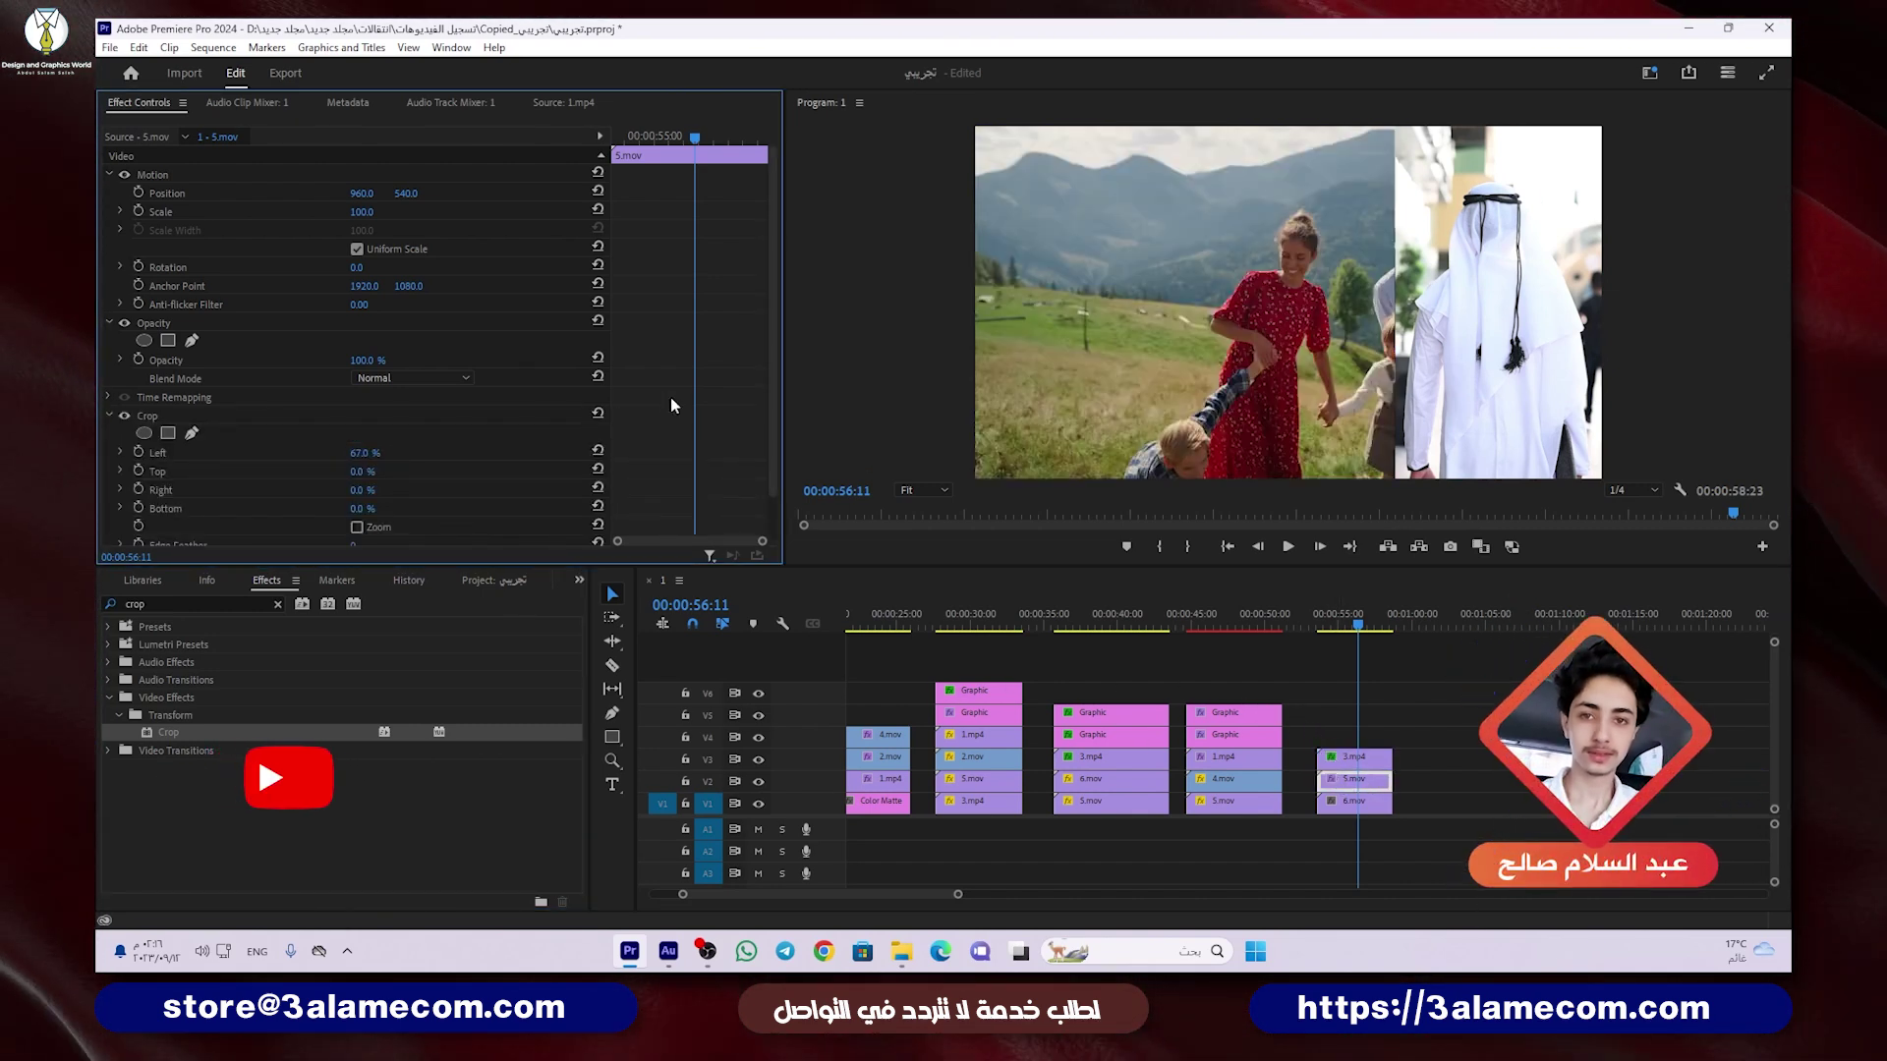
click(148, 415)
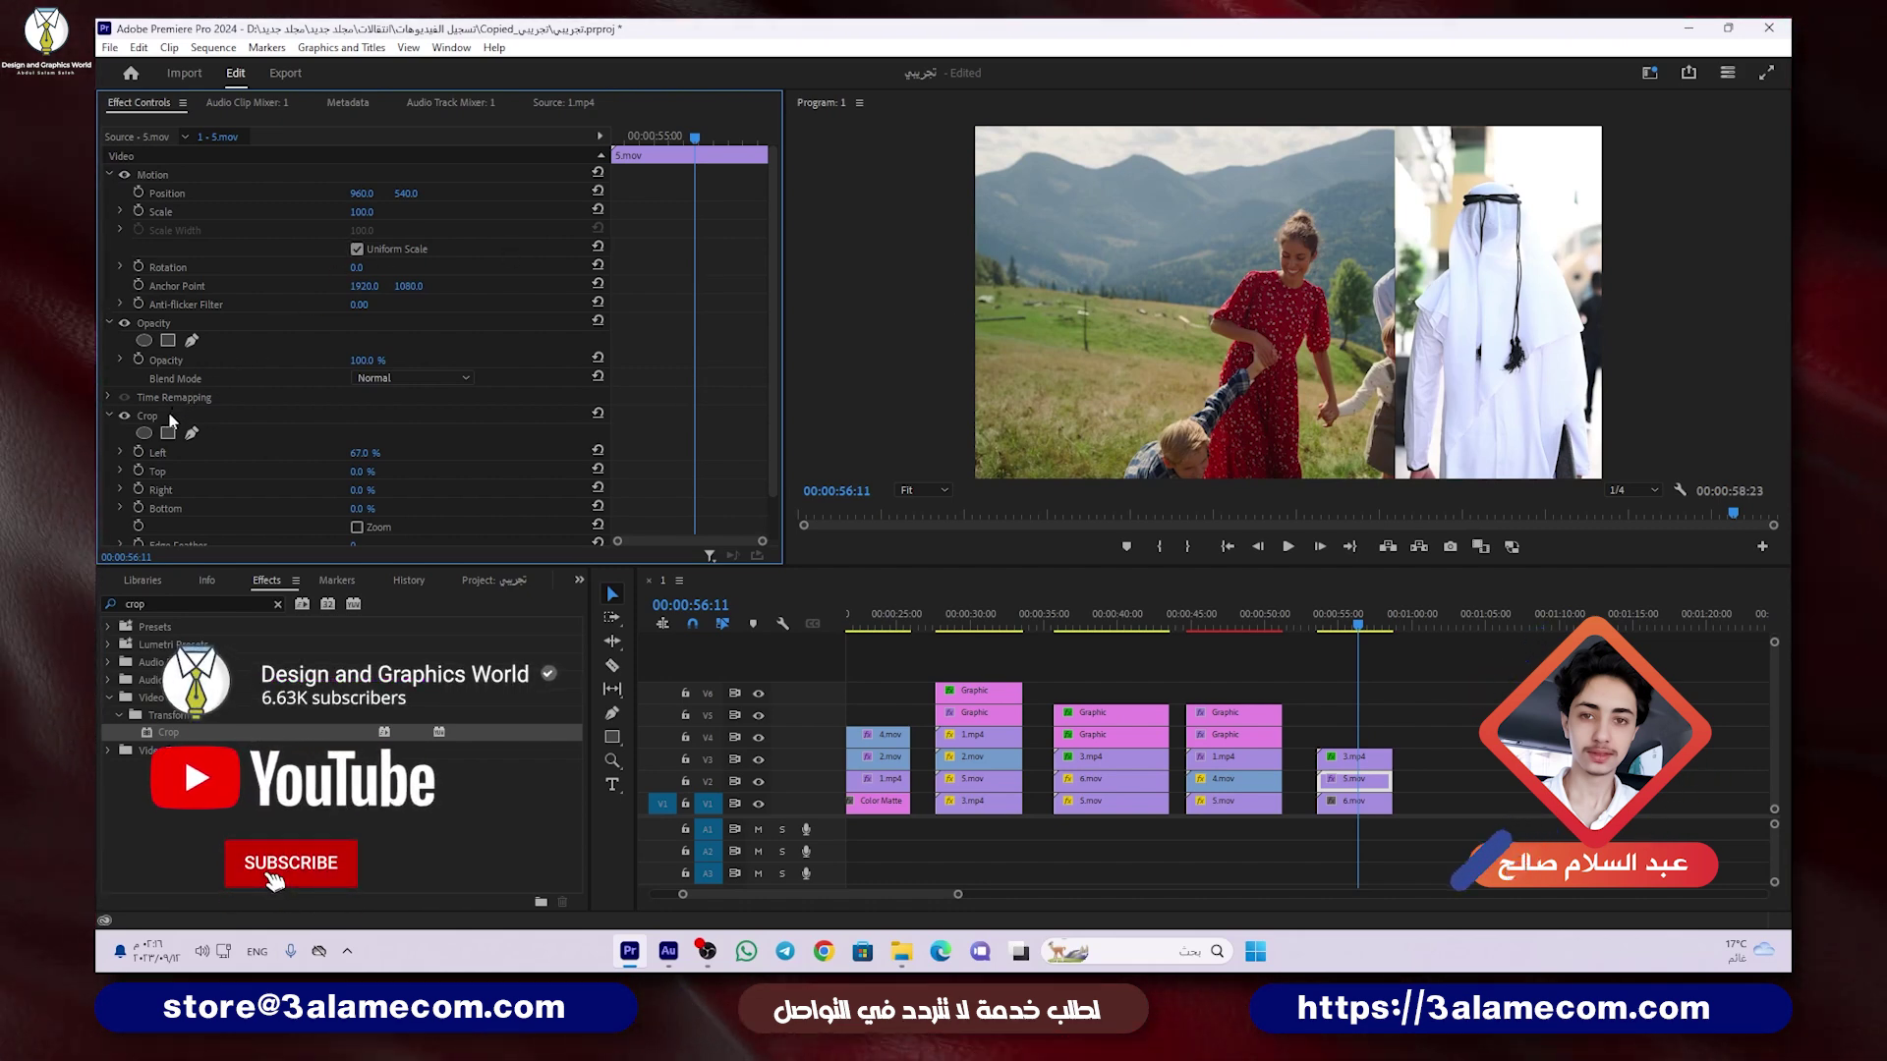
drag(1421, 269, 1228, 269)
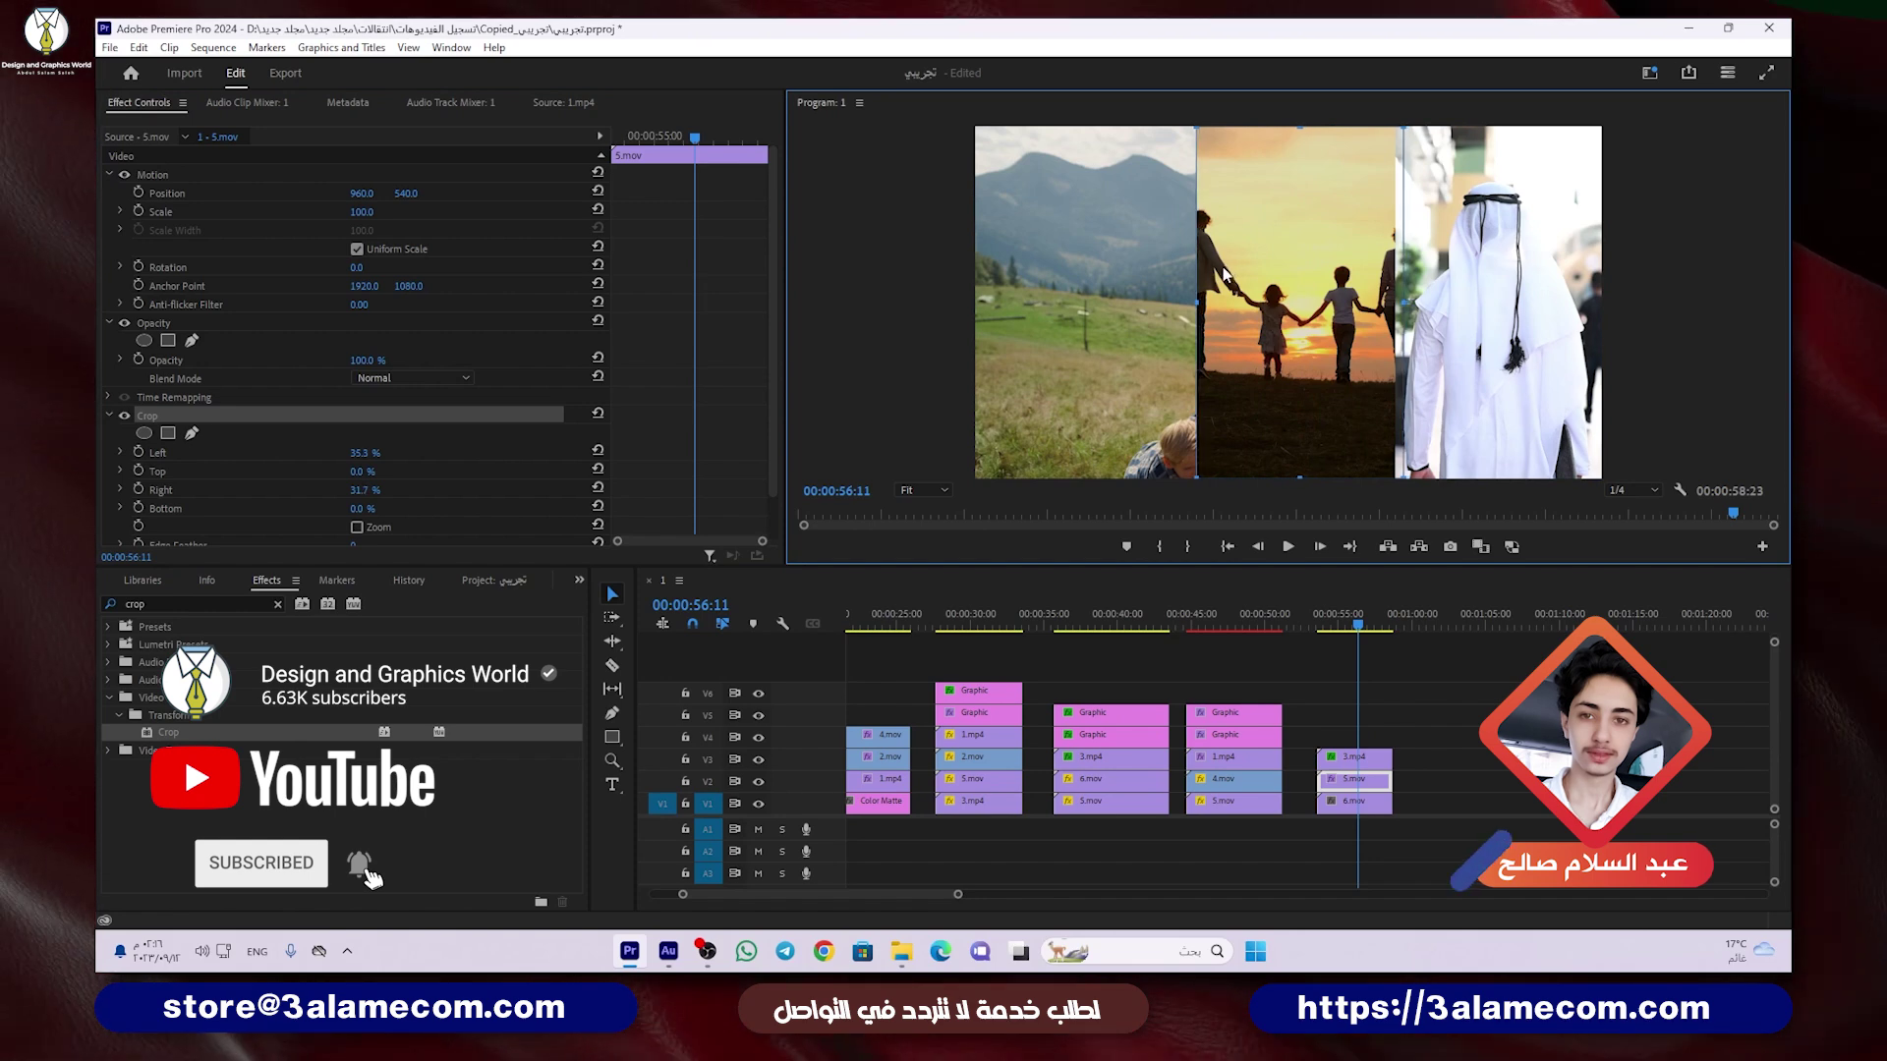
Step: Nudge the 5.mov strip slightly left to position 914, 540
click(1386, 722)
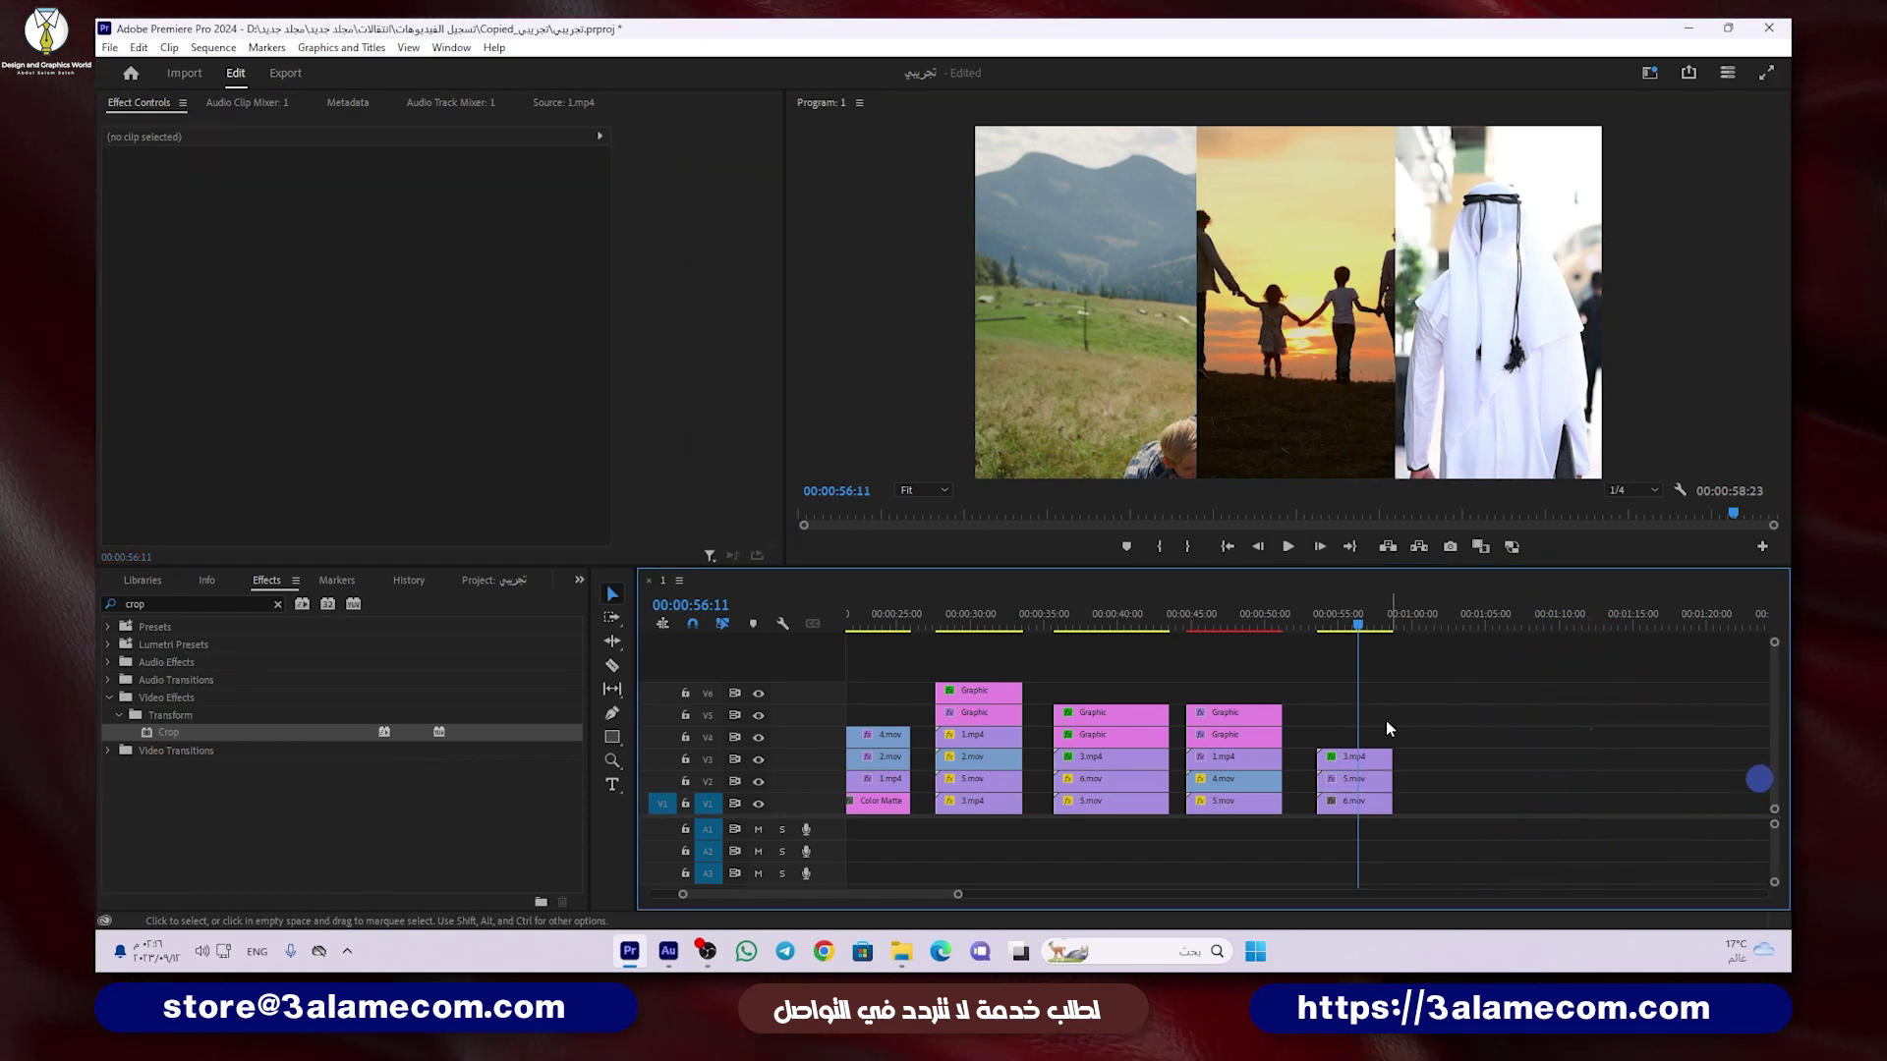
click(1350, 786)
click(249, 174)
click(1228, 230)
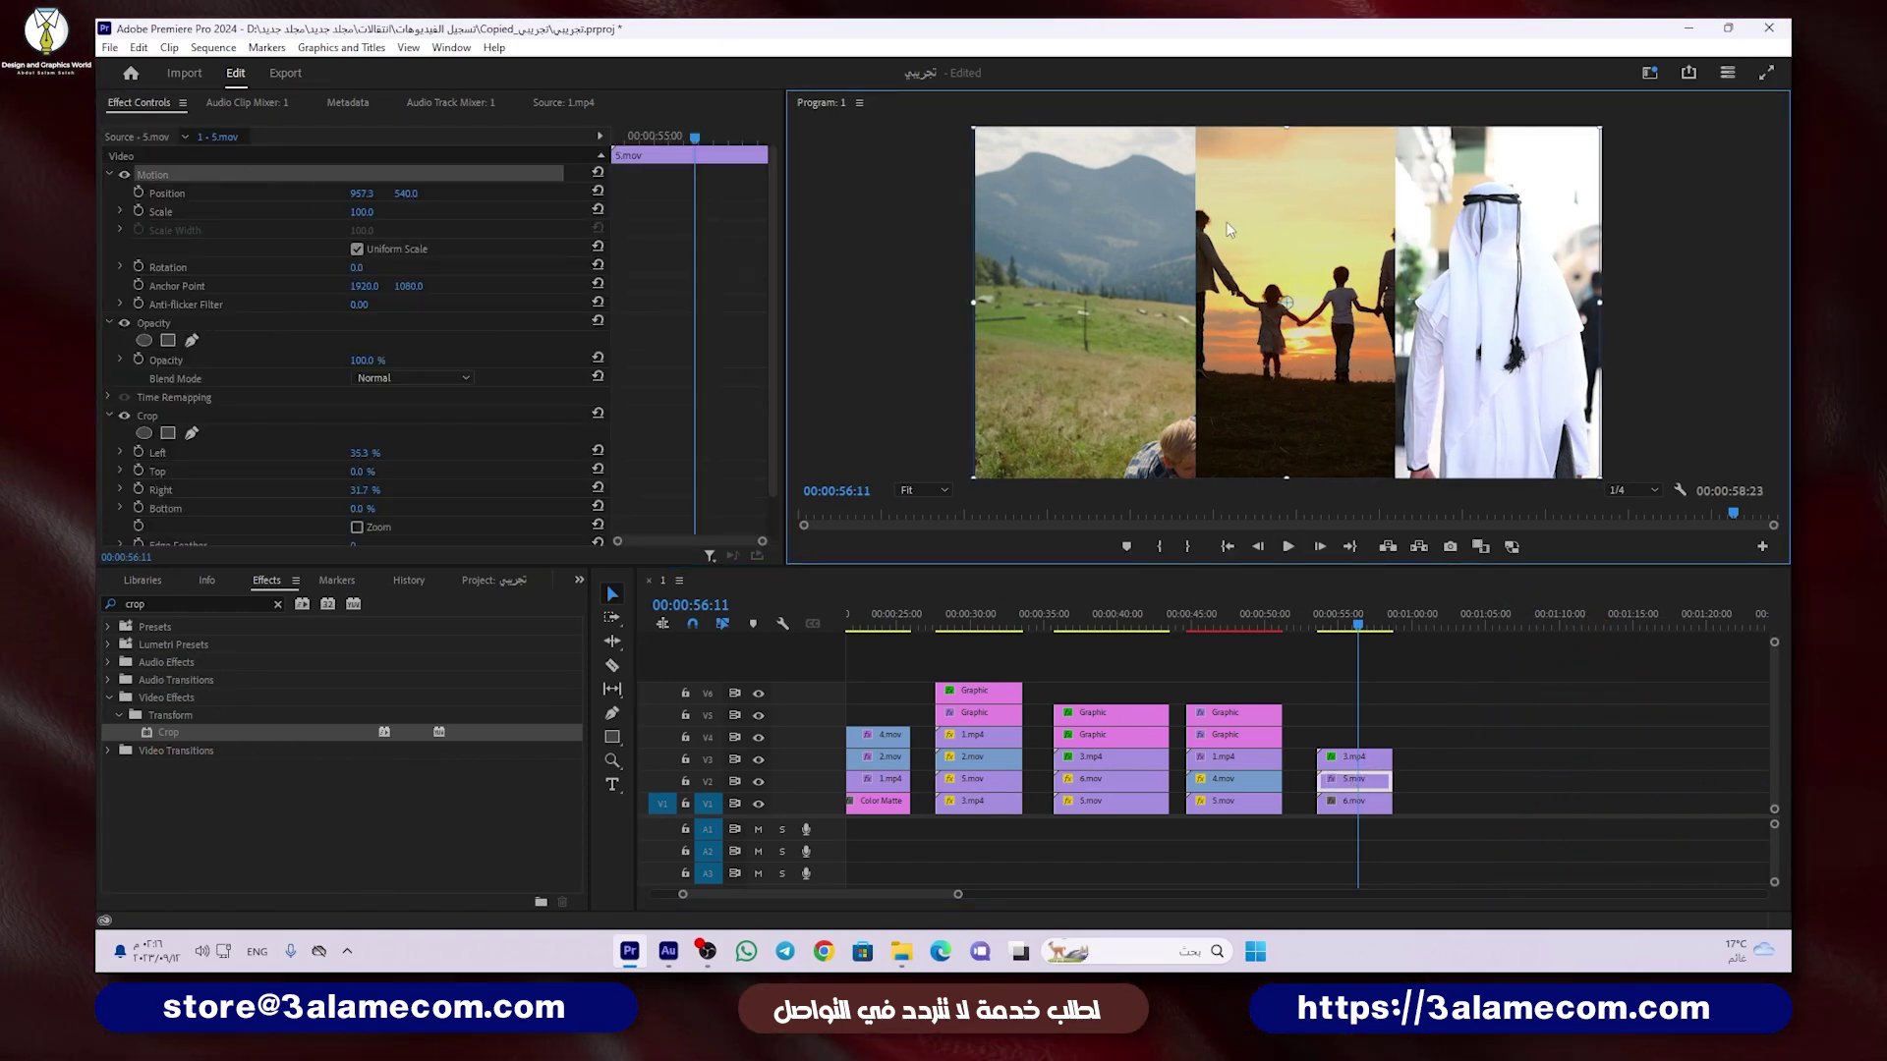
drag(1228, 229, 1215, 230)
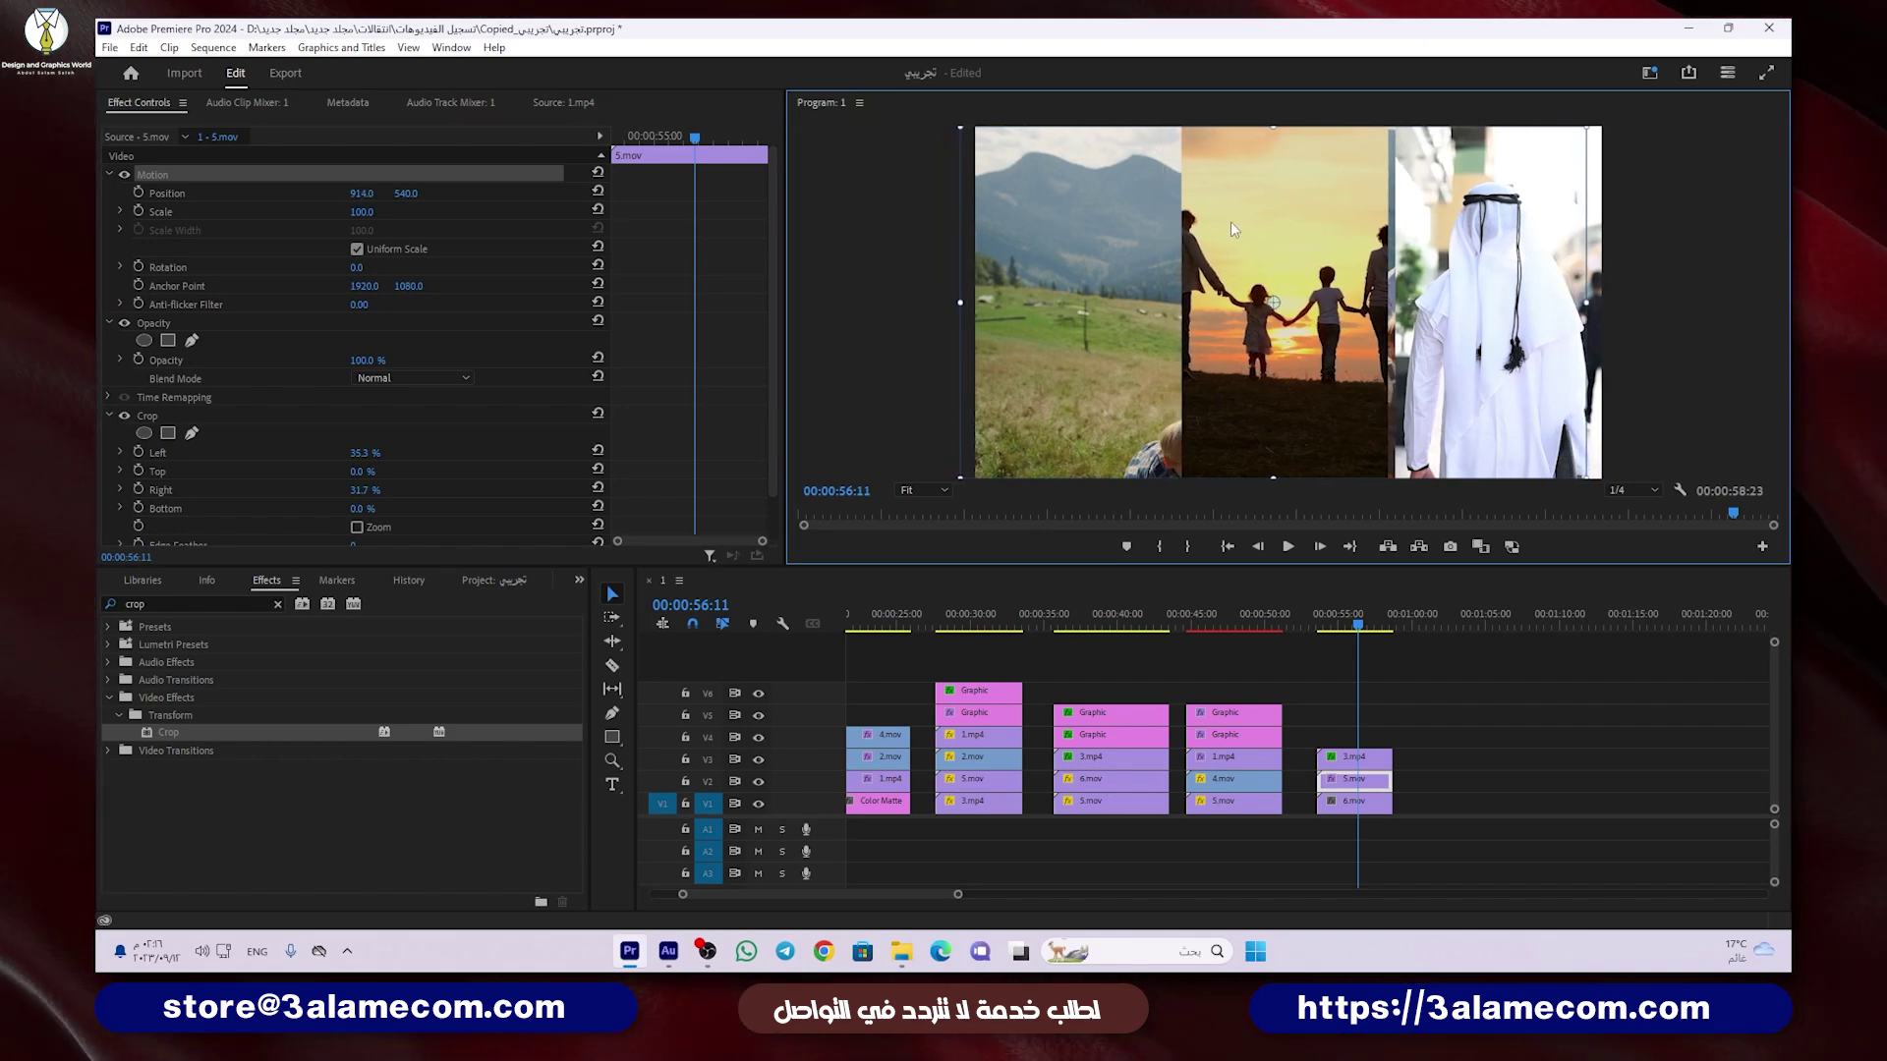
Step: Turn off track output for V3 and V2
click(1418, 763)
click(757, 760)
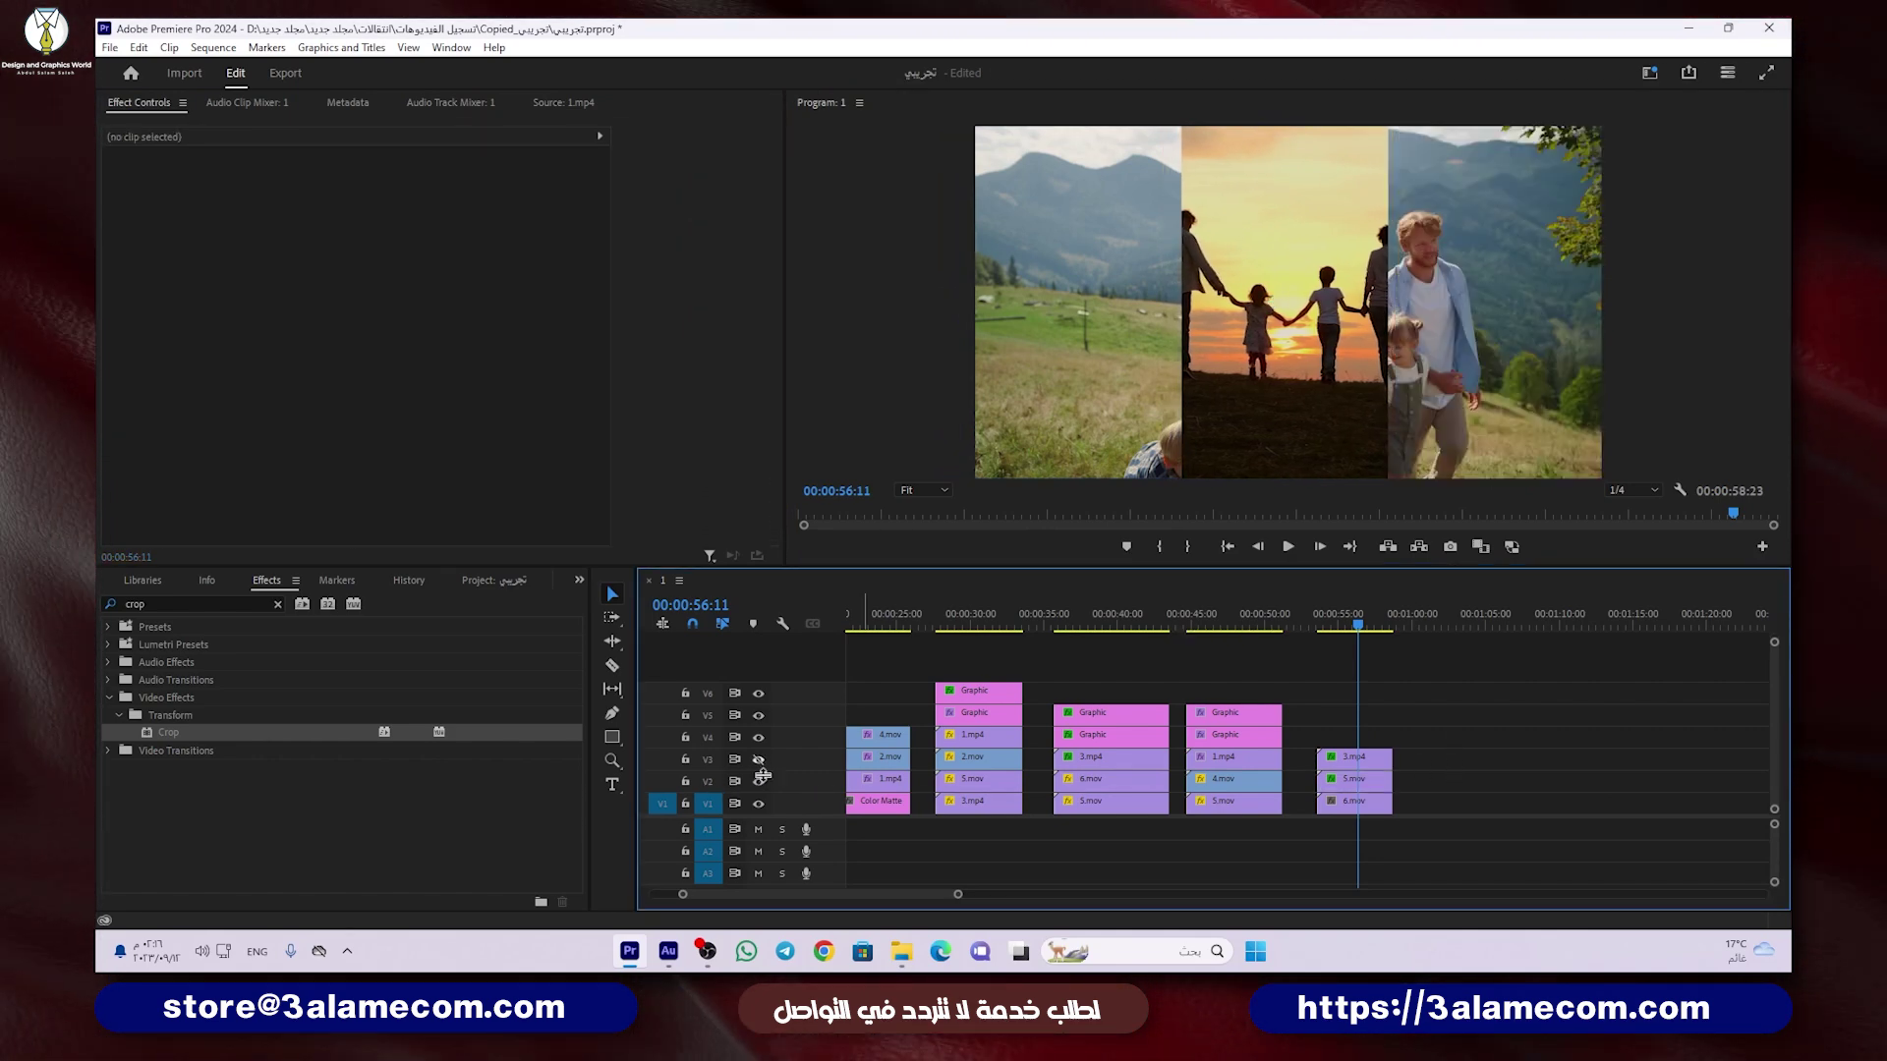
click(762, 779)
Step: Crop 6.mov to a strip of the woman in red (44.7% left, 22.3% right)
click(405, 736)
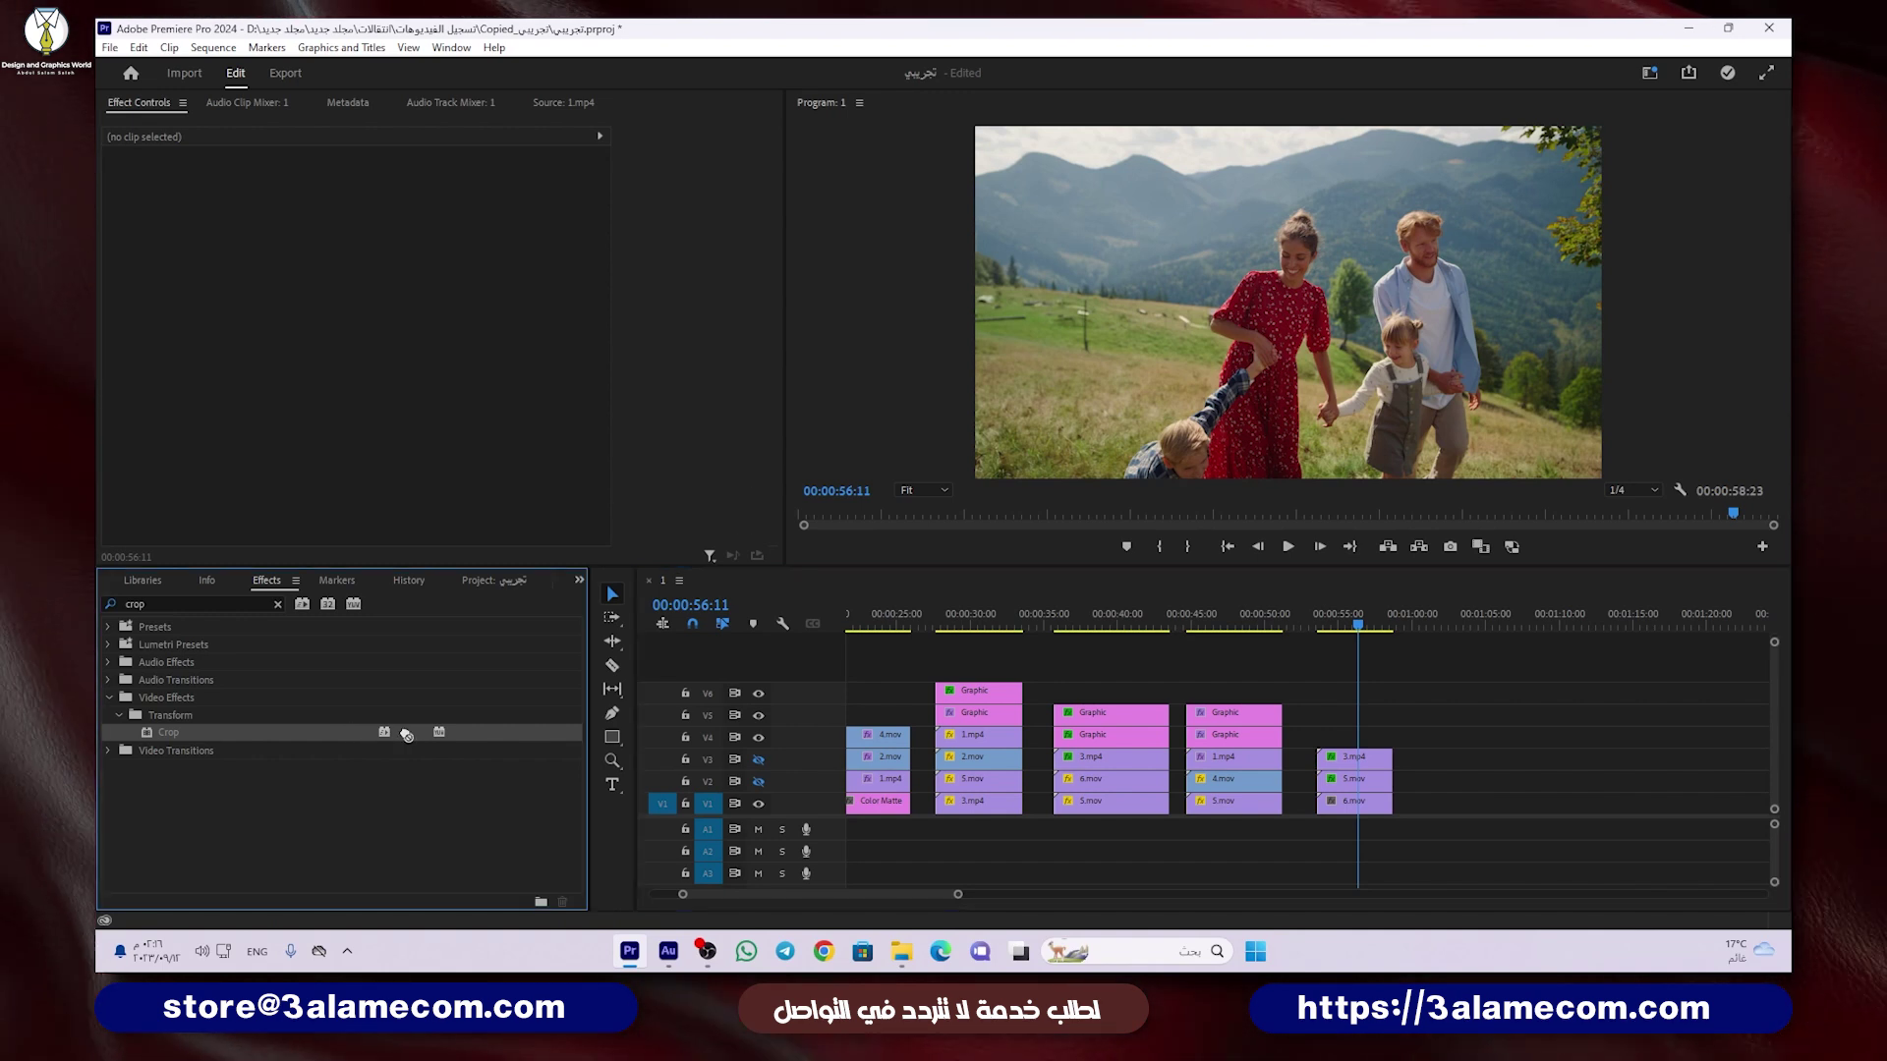
drag(405, 736, 1352, 804)
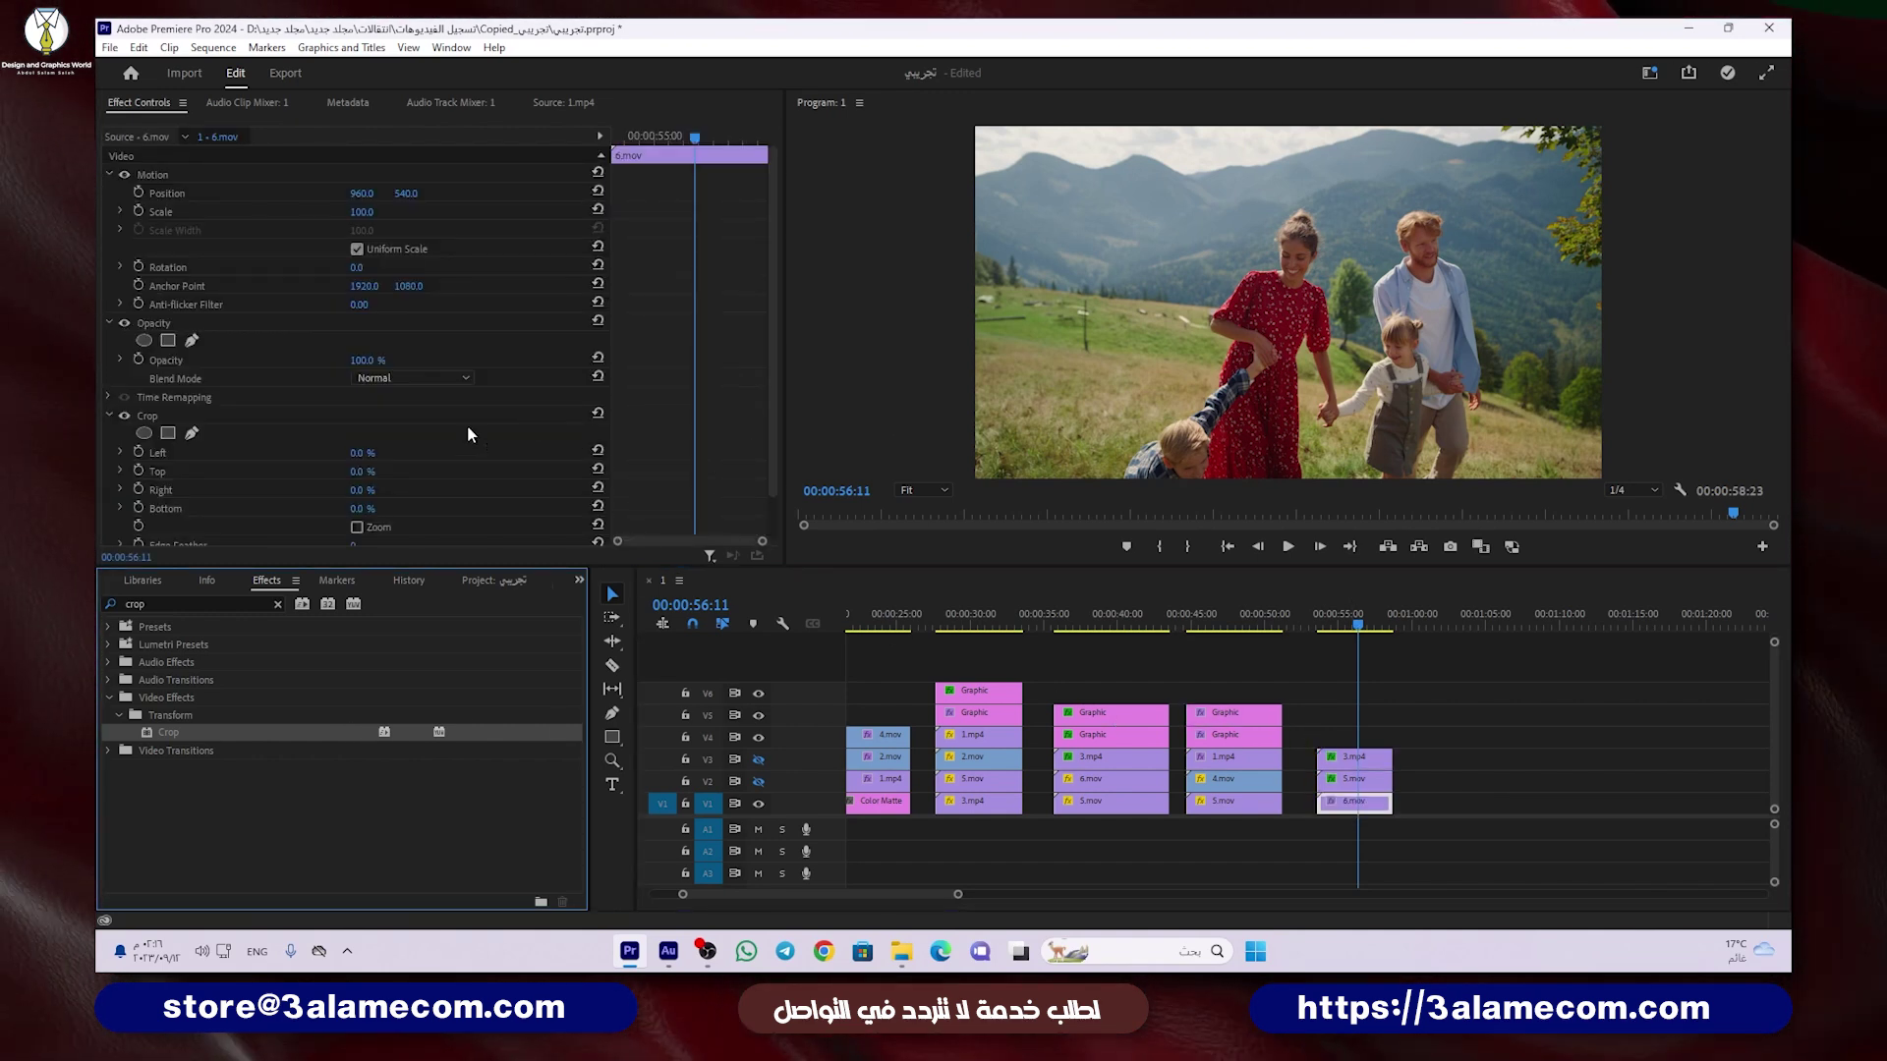
click(354, 453)
text(67)
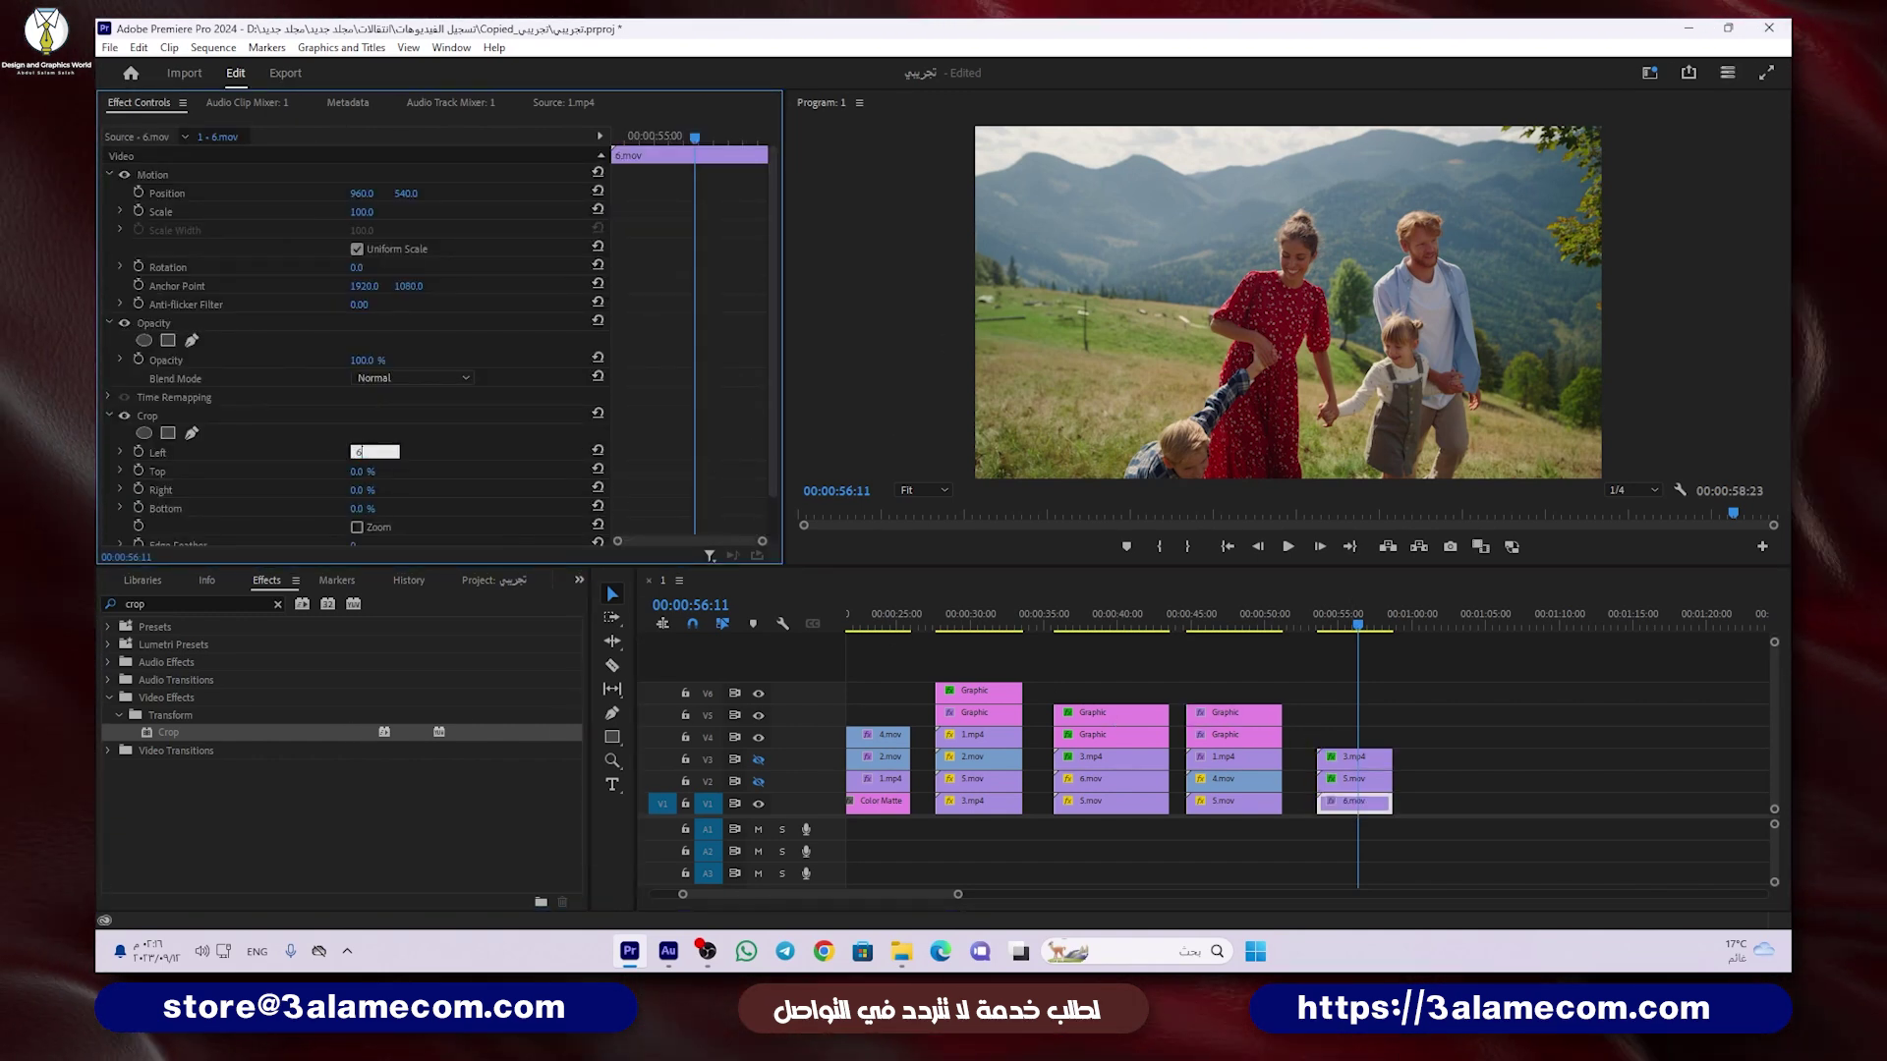
key(Return)
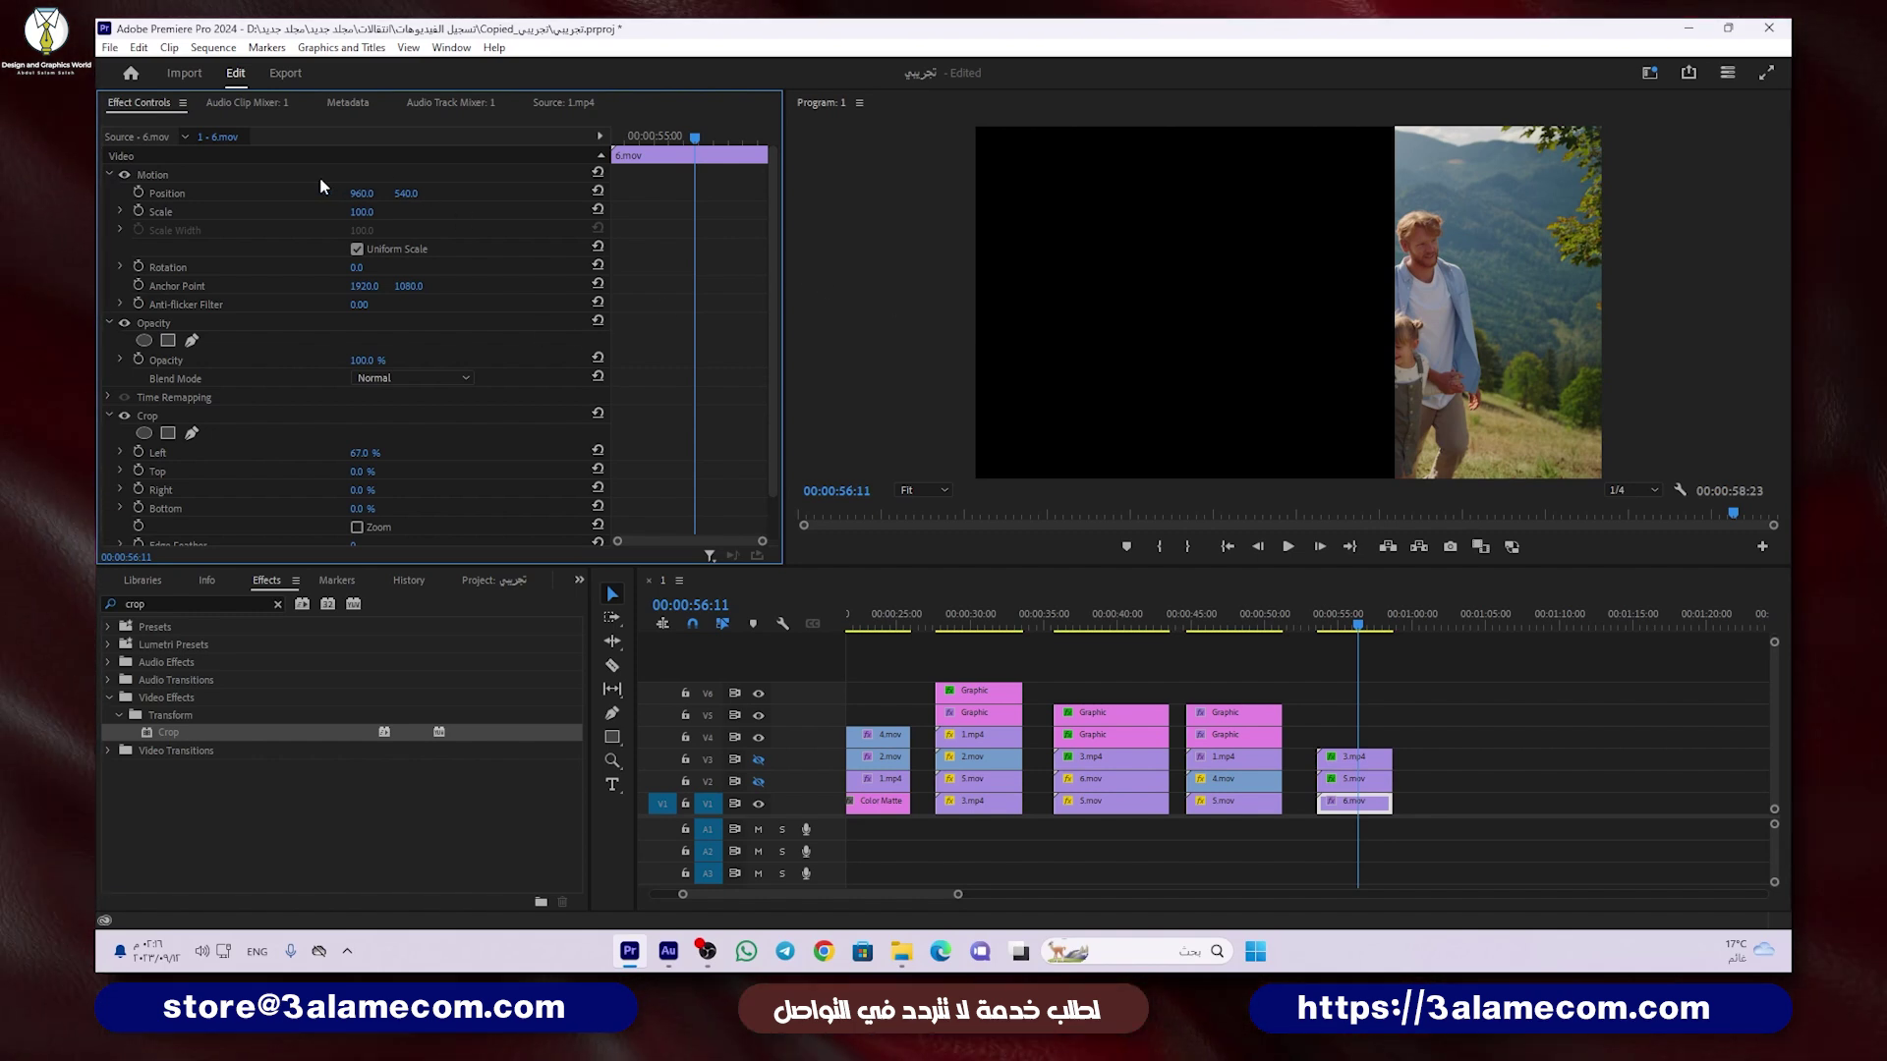
click(370, 409)
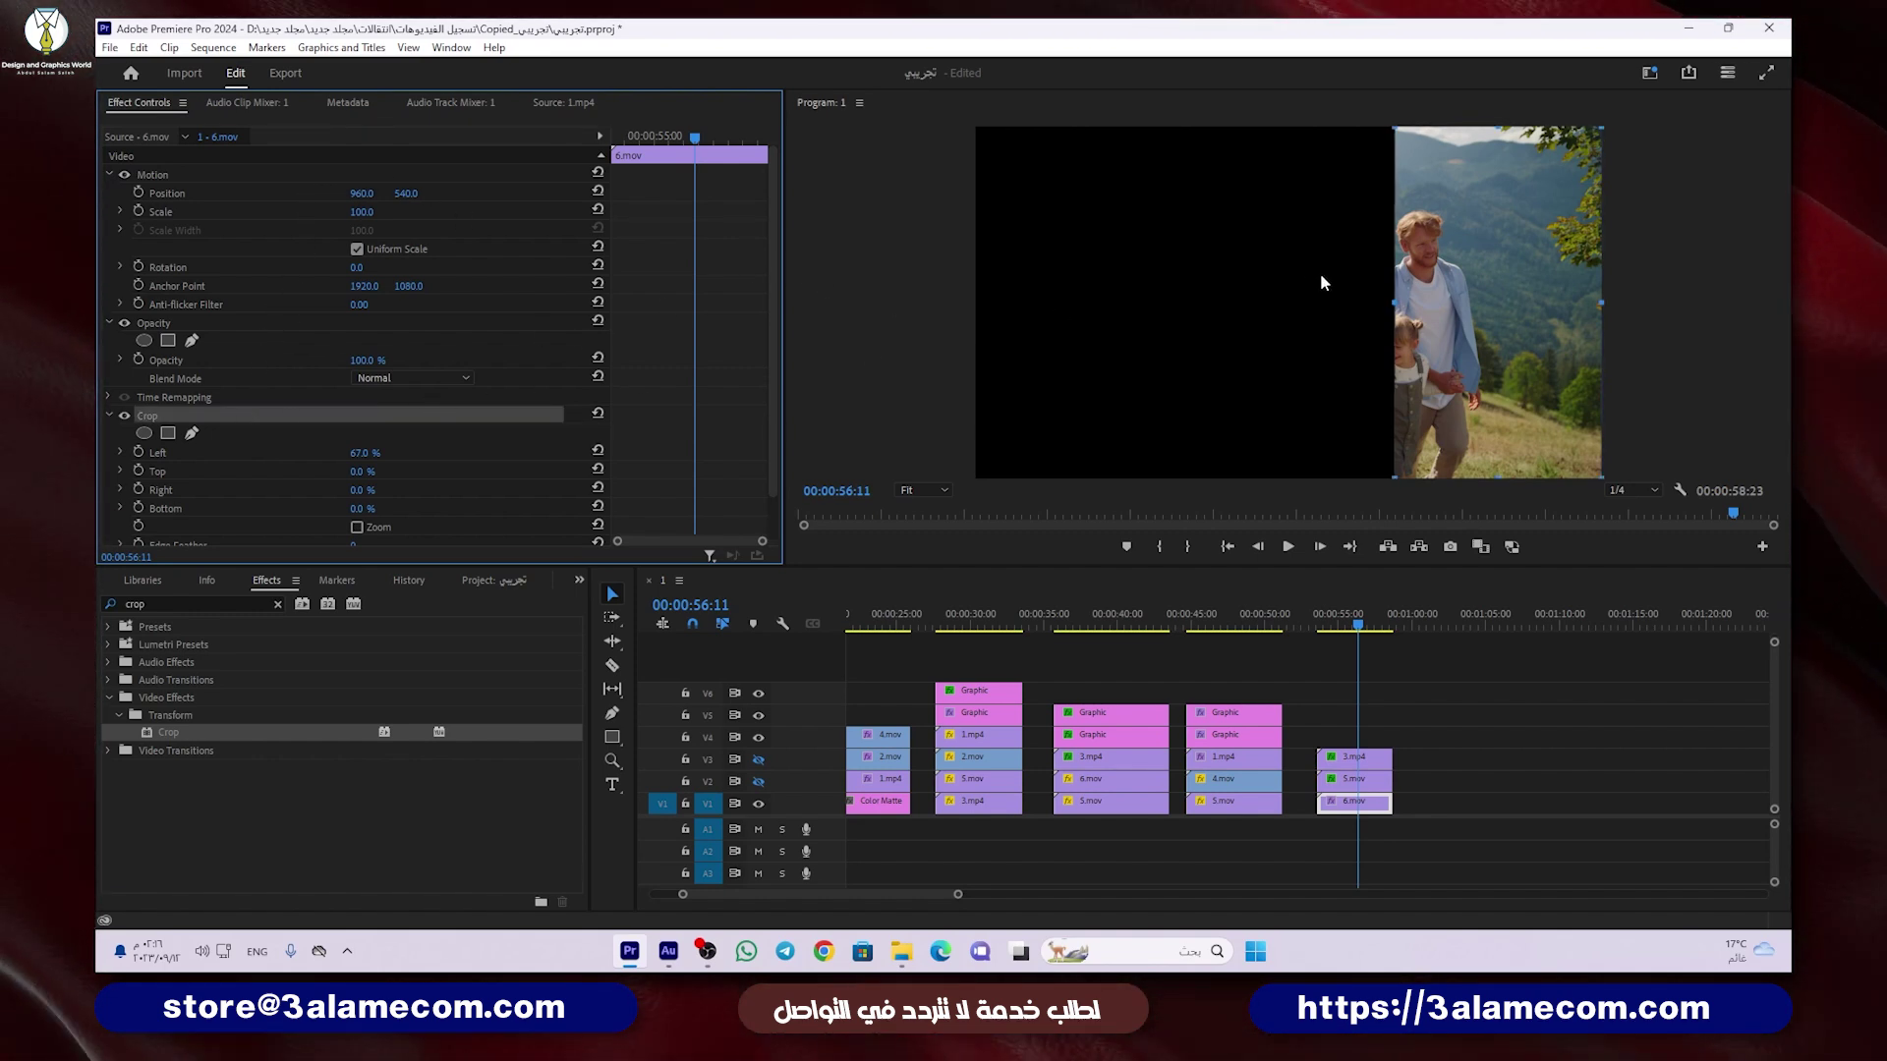
mouse_move(1466, 243)
mouse_down()
mouse_move(1226, 283)
mouse_move(1341, 270)
mouse_move(1050, 215)
mouse_up()
Step: Move the family strip to the left third (X 98.8) and turn V2 and V3 back on
click(152, 175)
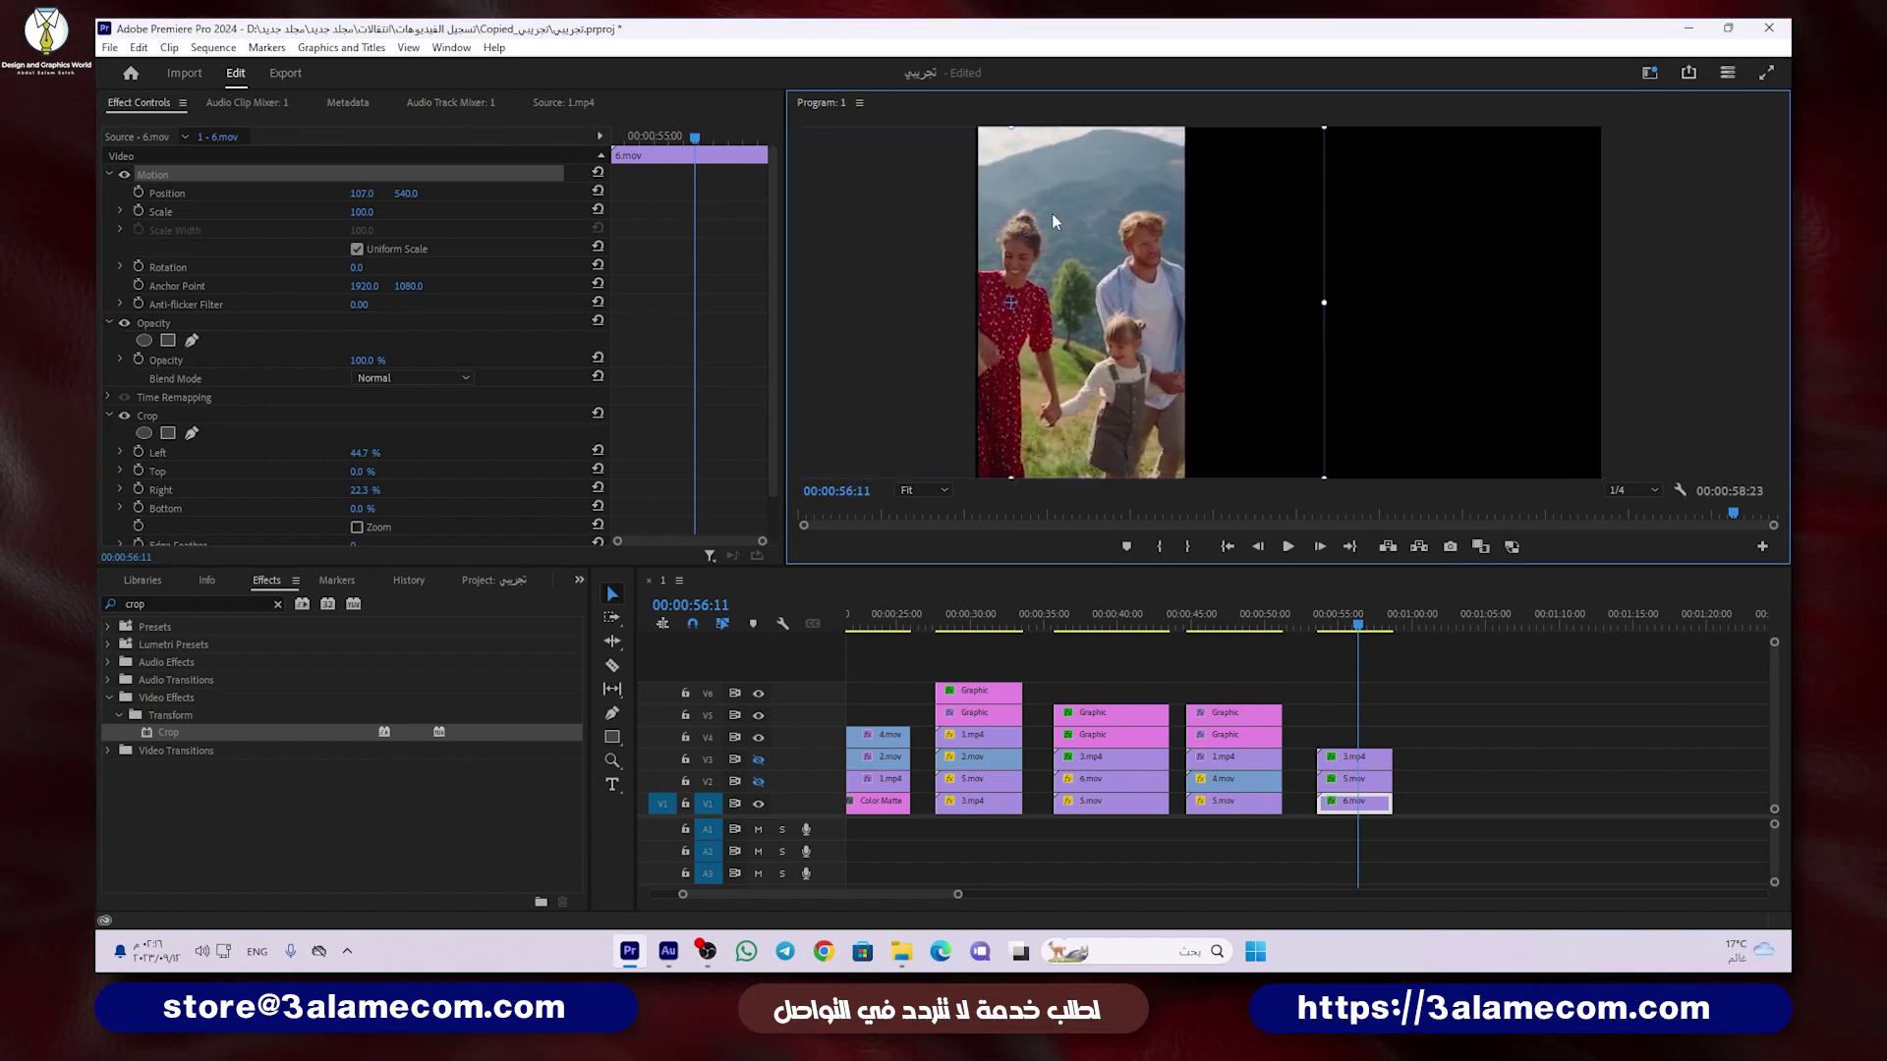
click(1345, 682)
click(757, 759)
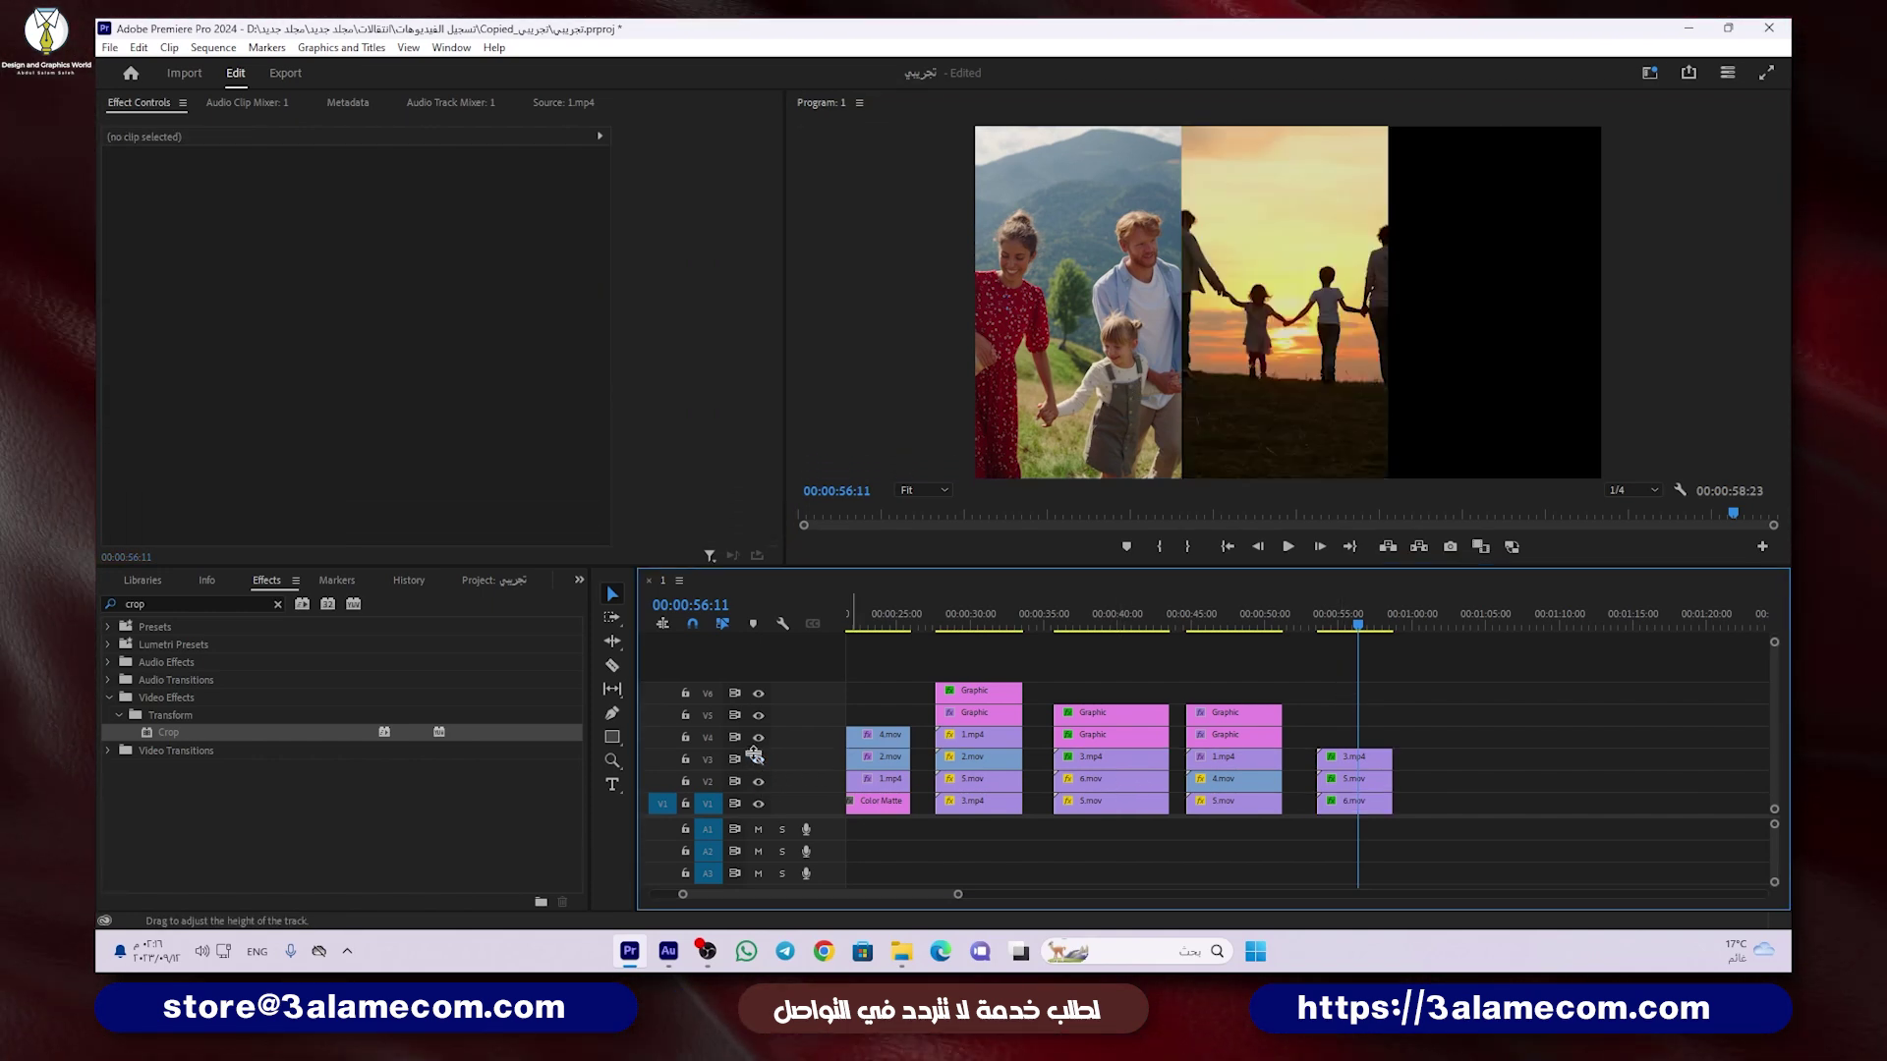
click(757, 781)
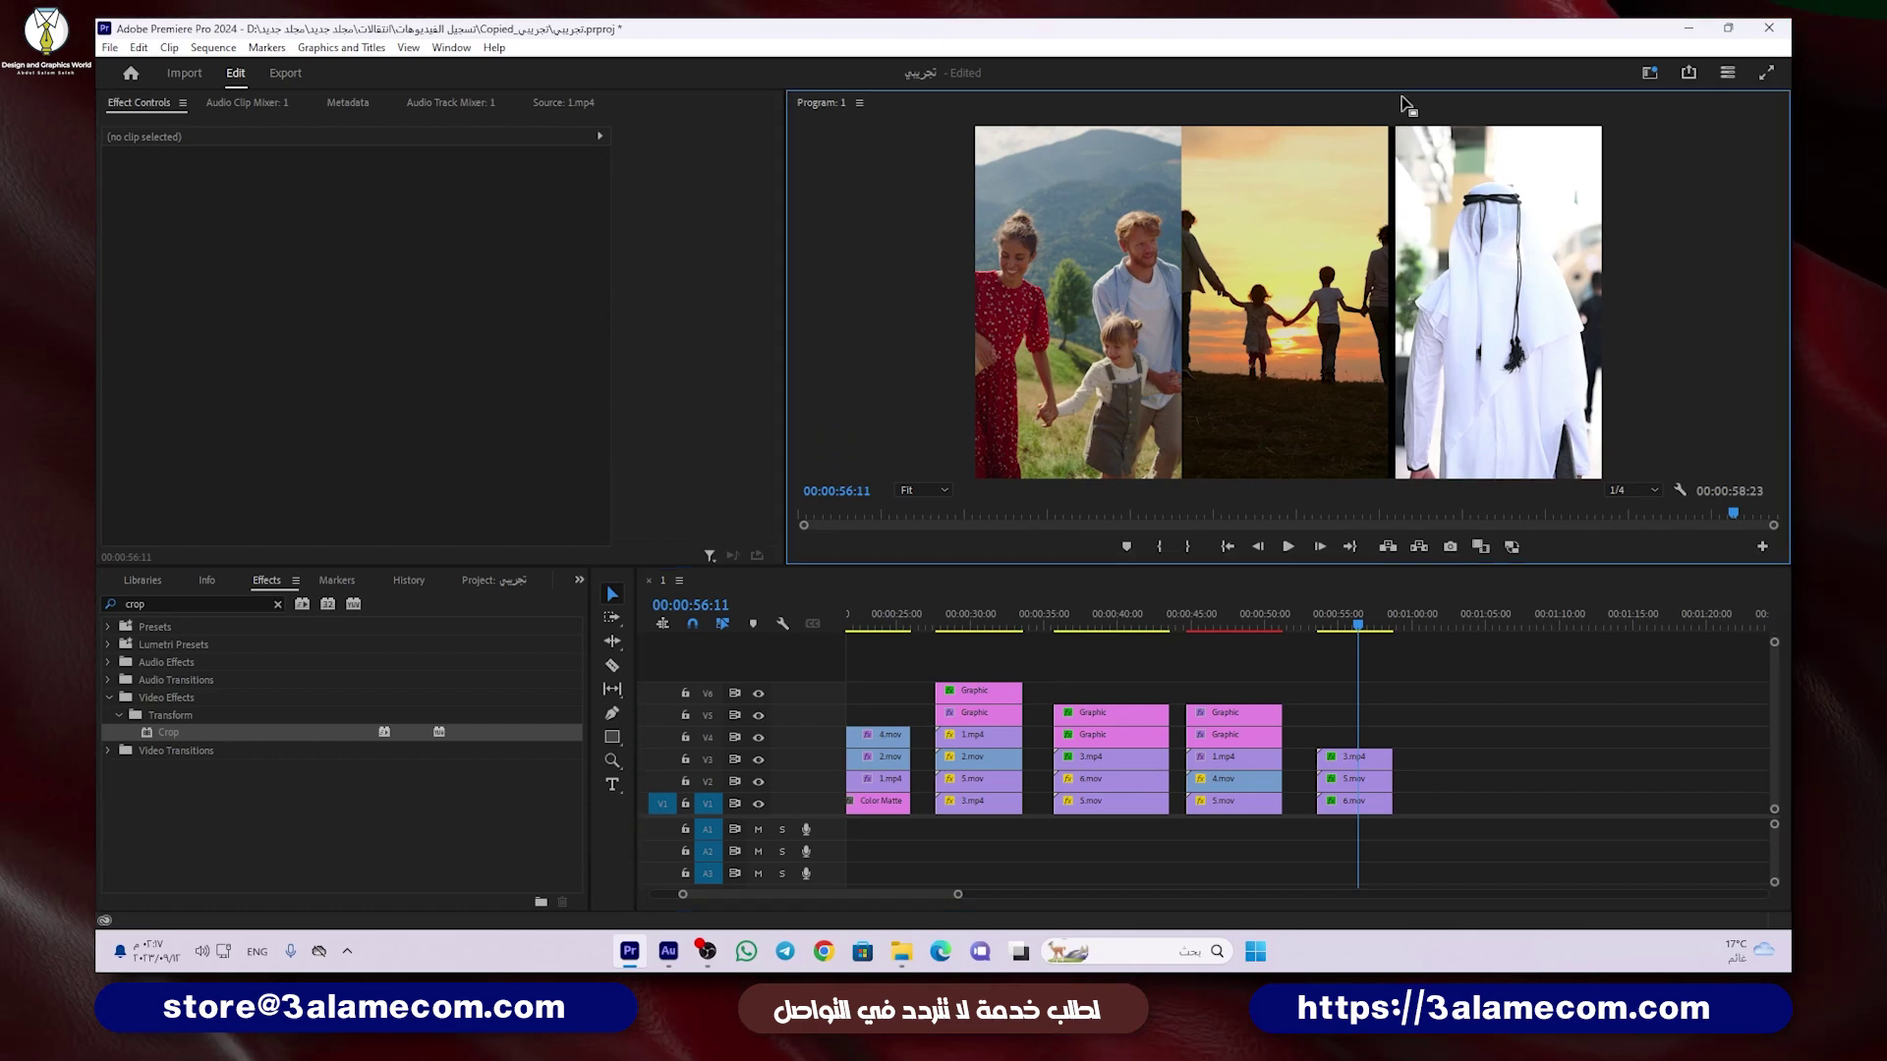
key(grave)
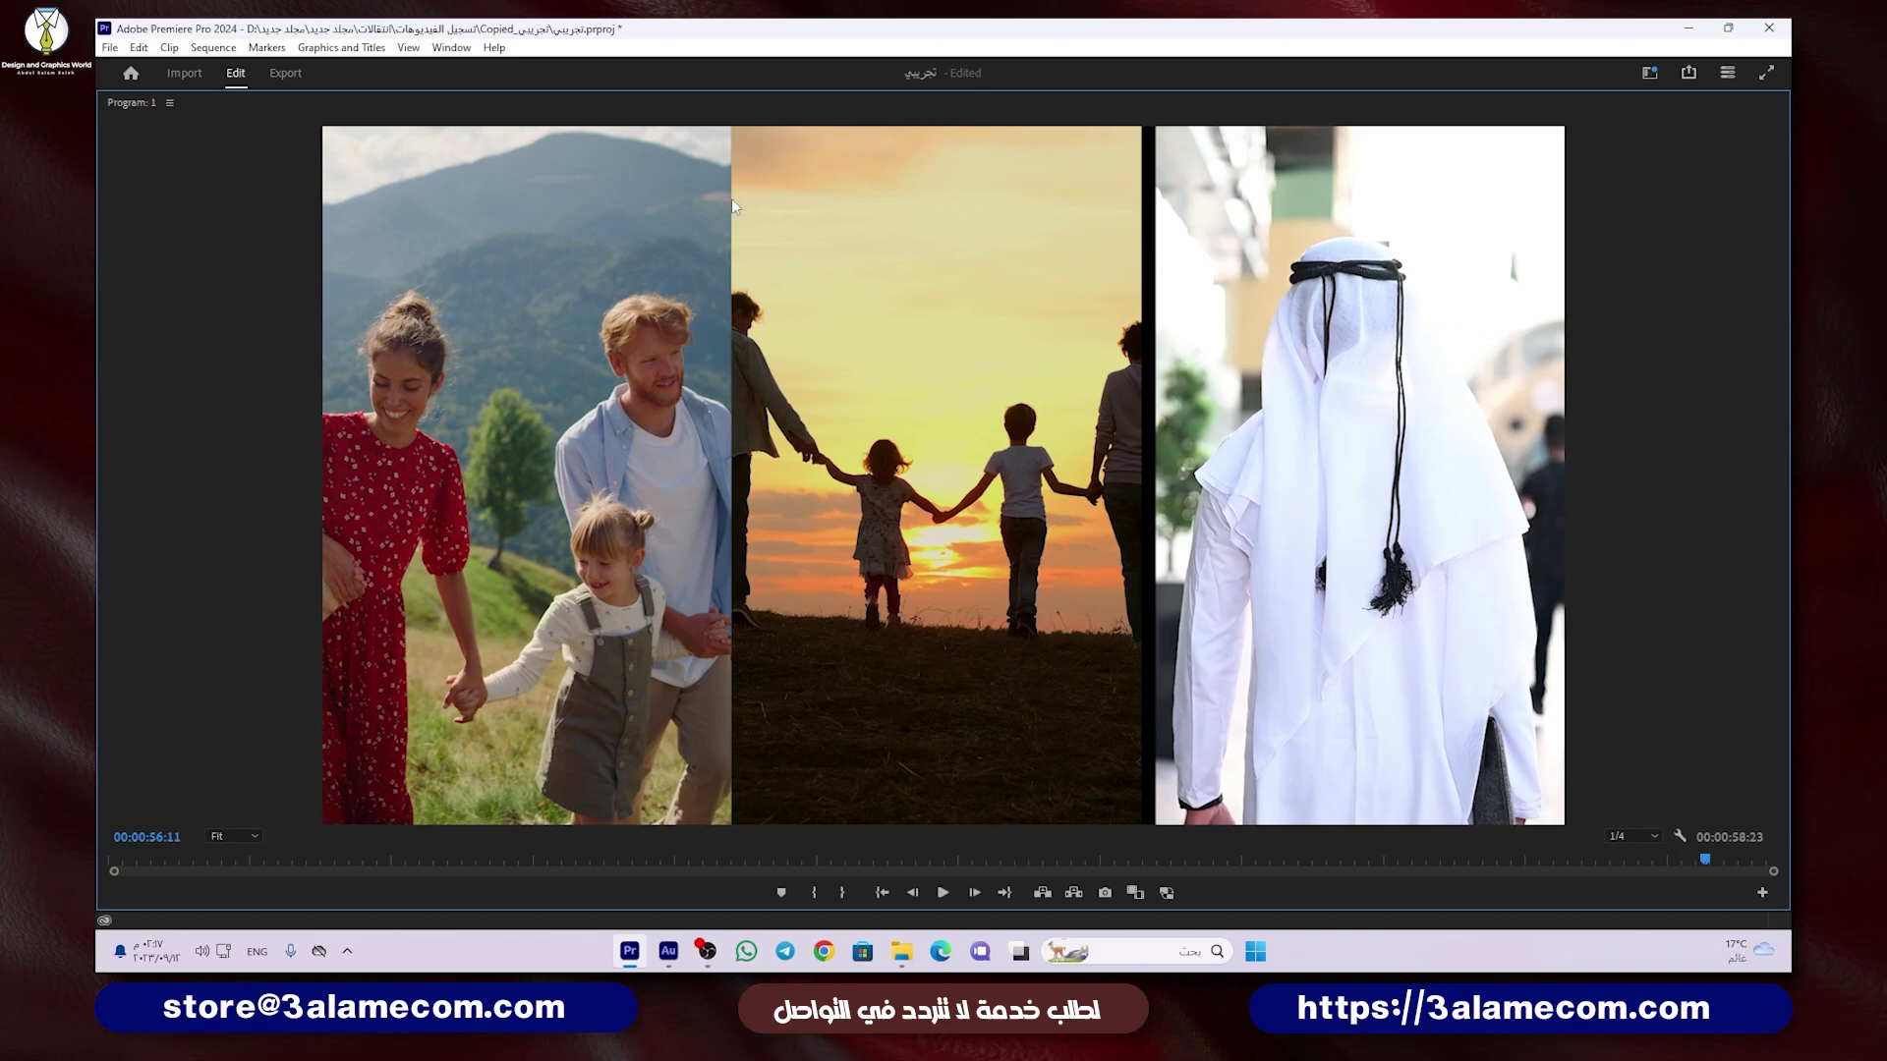
Step: Nudge 5.mov to 924.9, 540 to even the gaps, then select all three strip clips
key(grave)
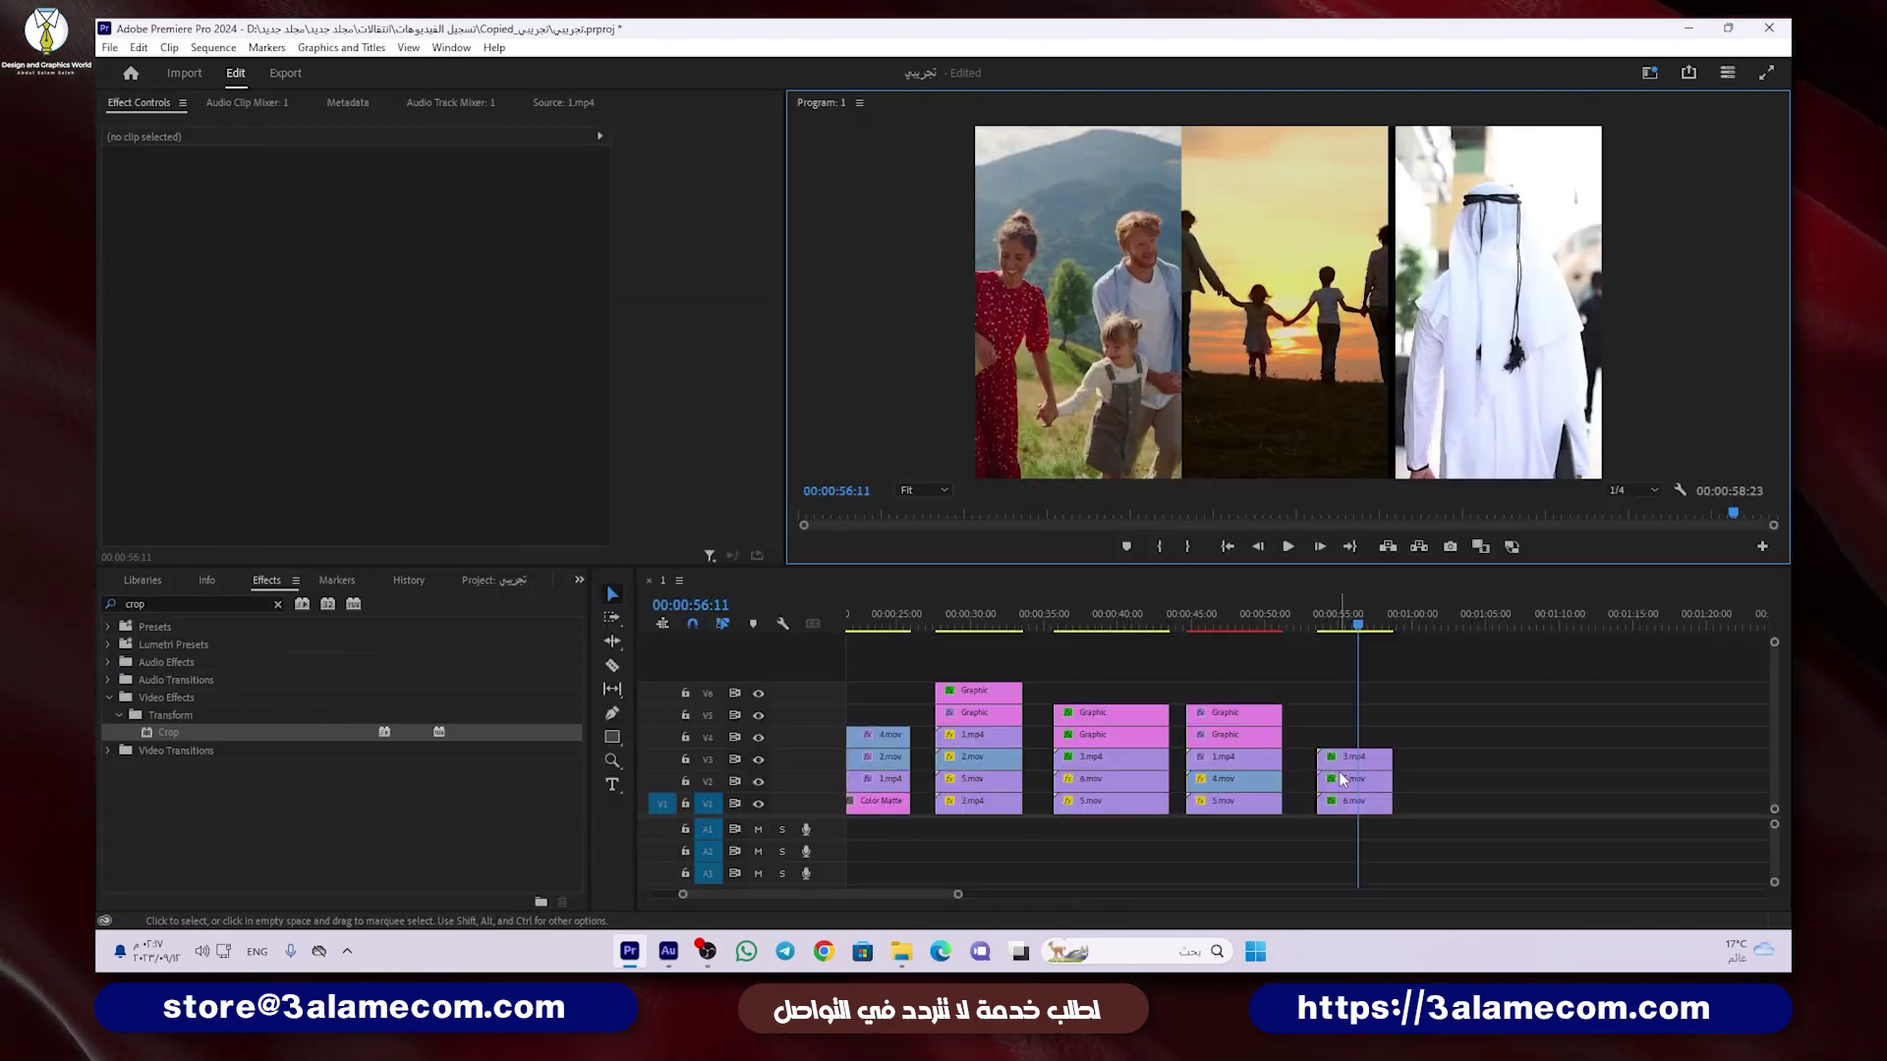
click(1343, 780)
click(351, 176)
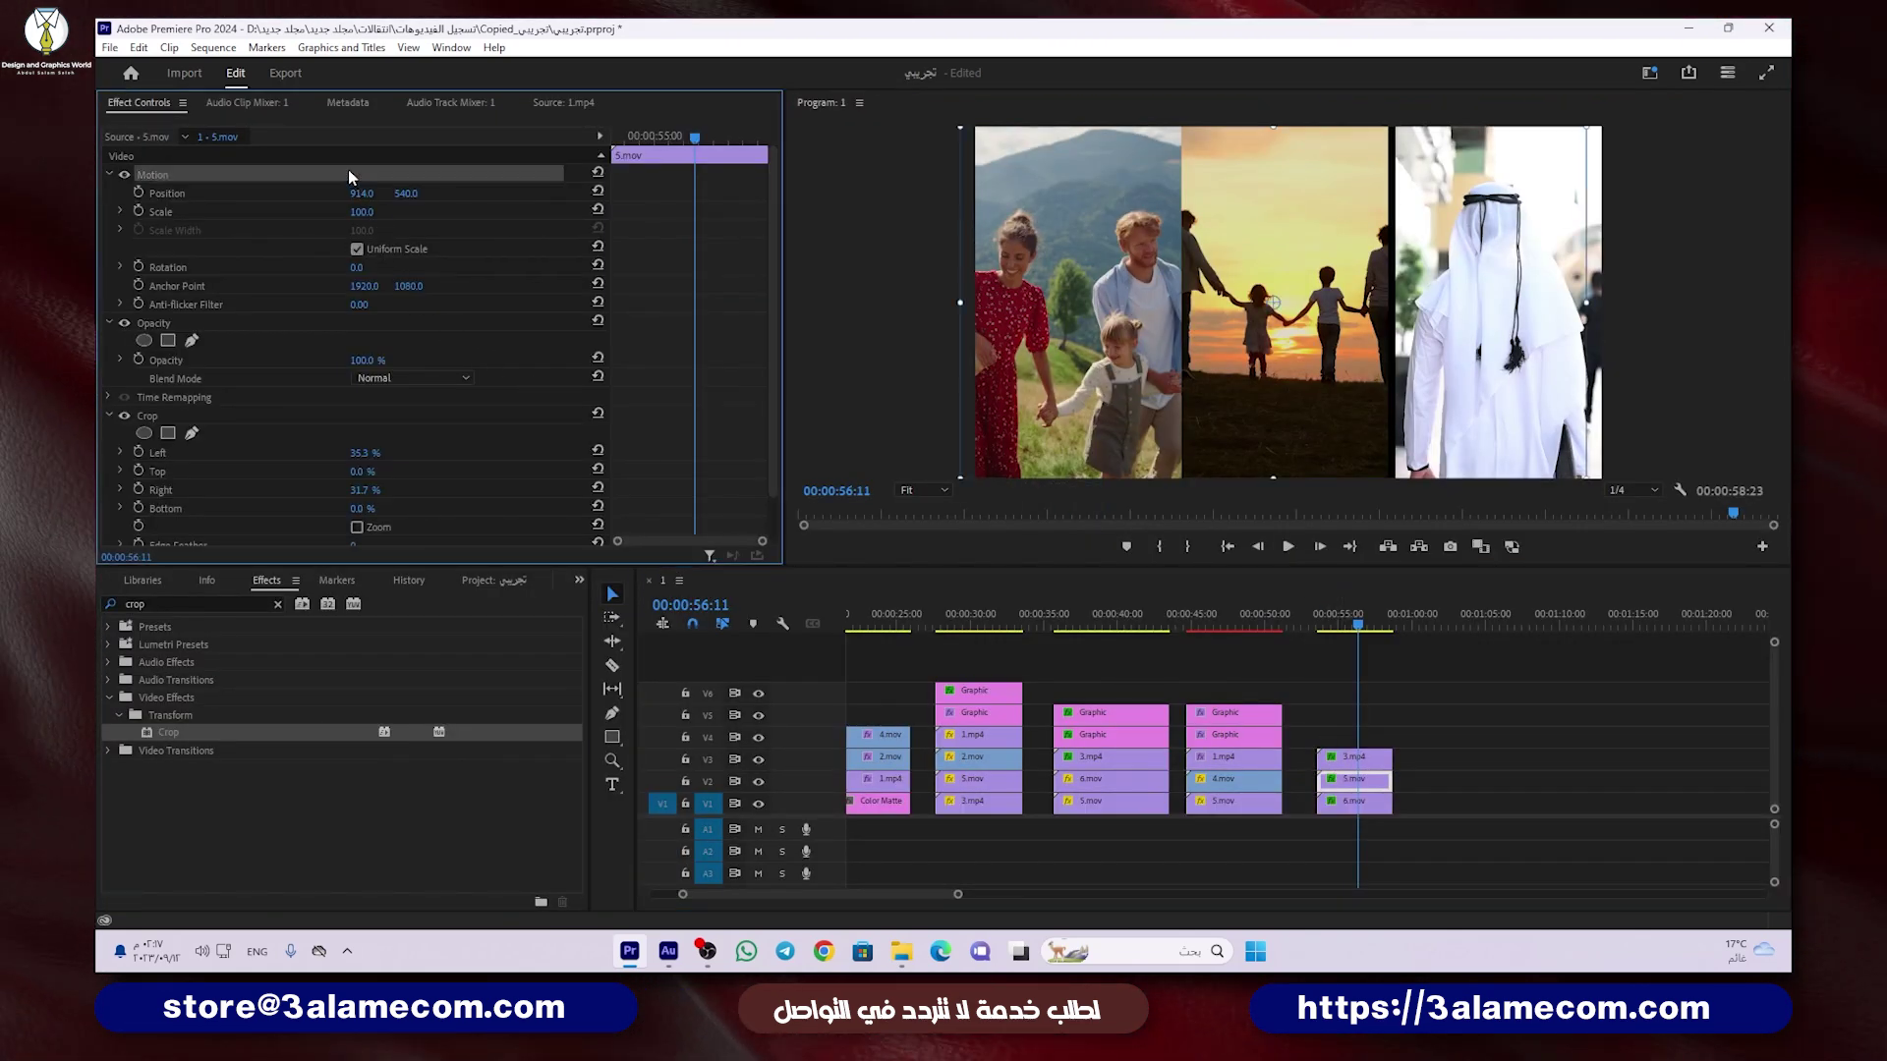
key(grave)
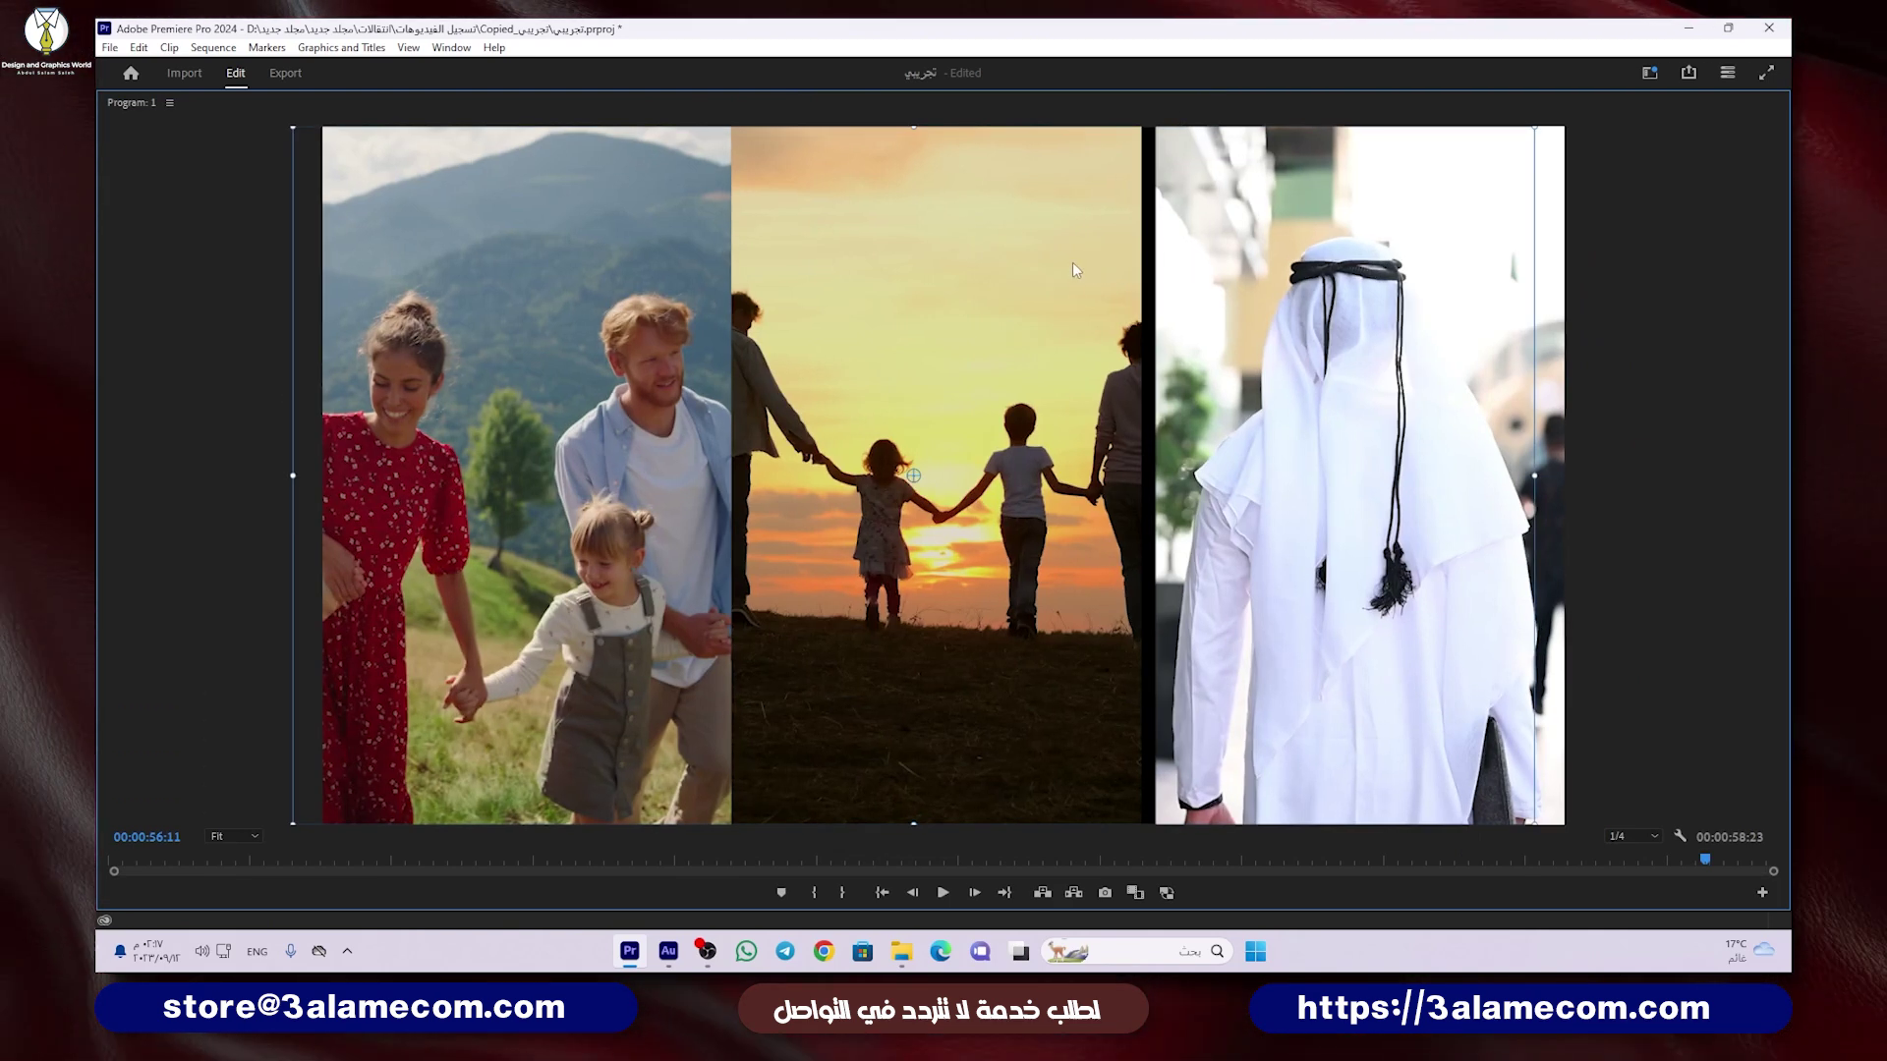
drag(1075, 263, 1079, 264)
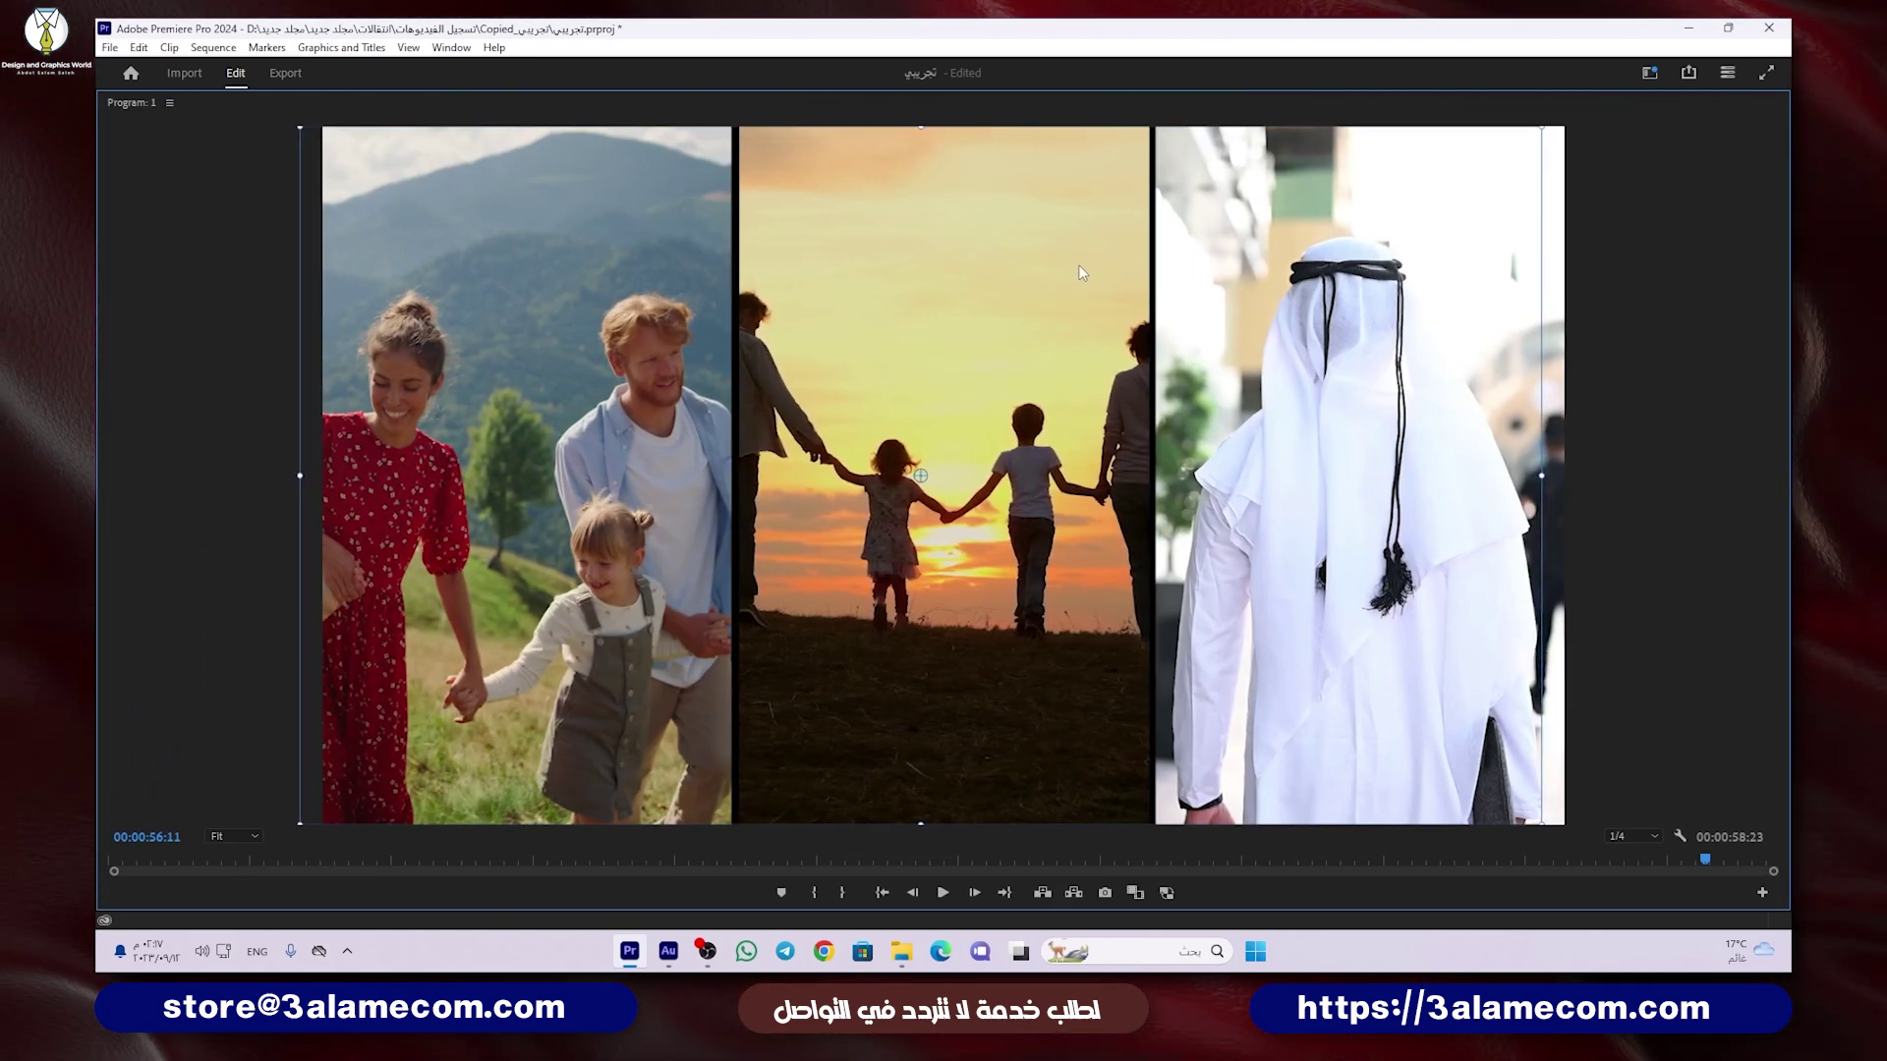
key(grave)
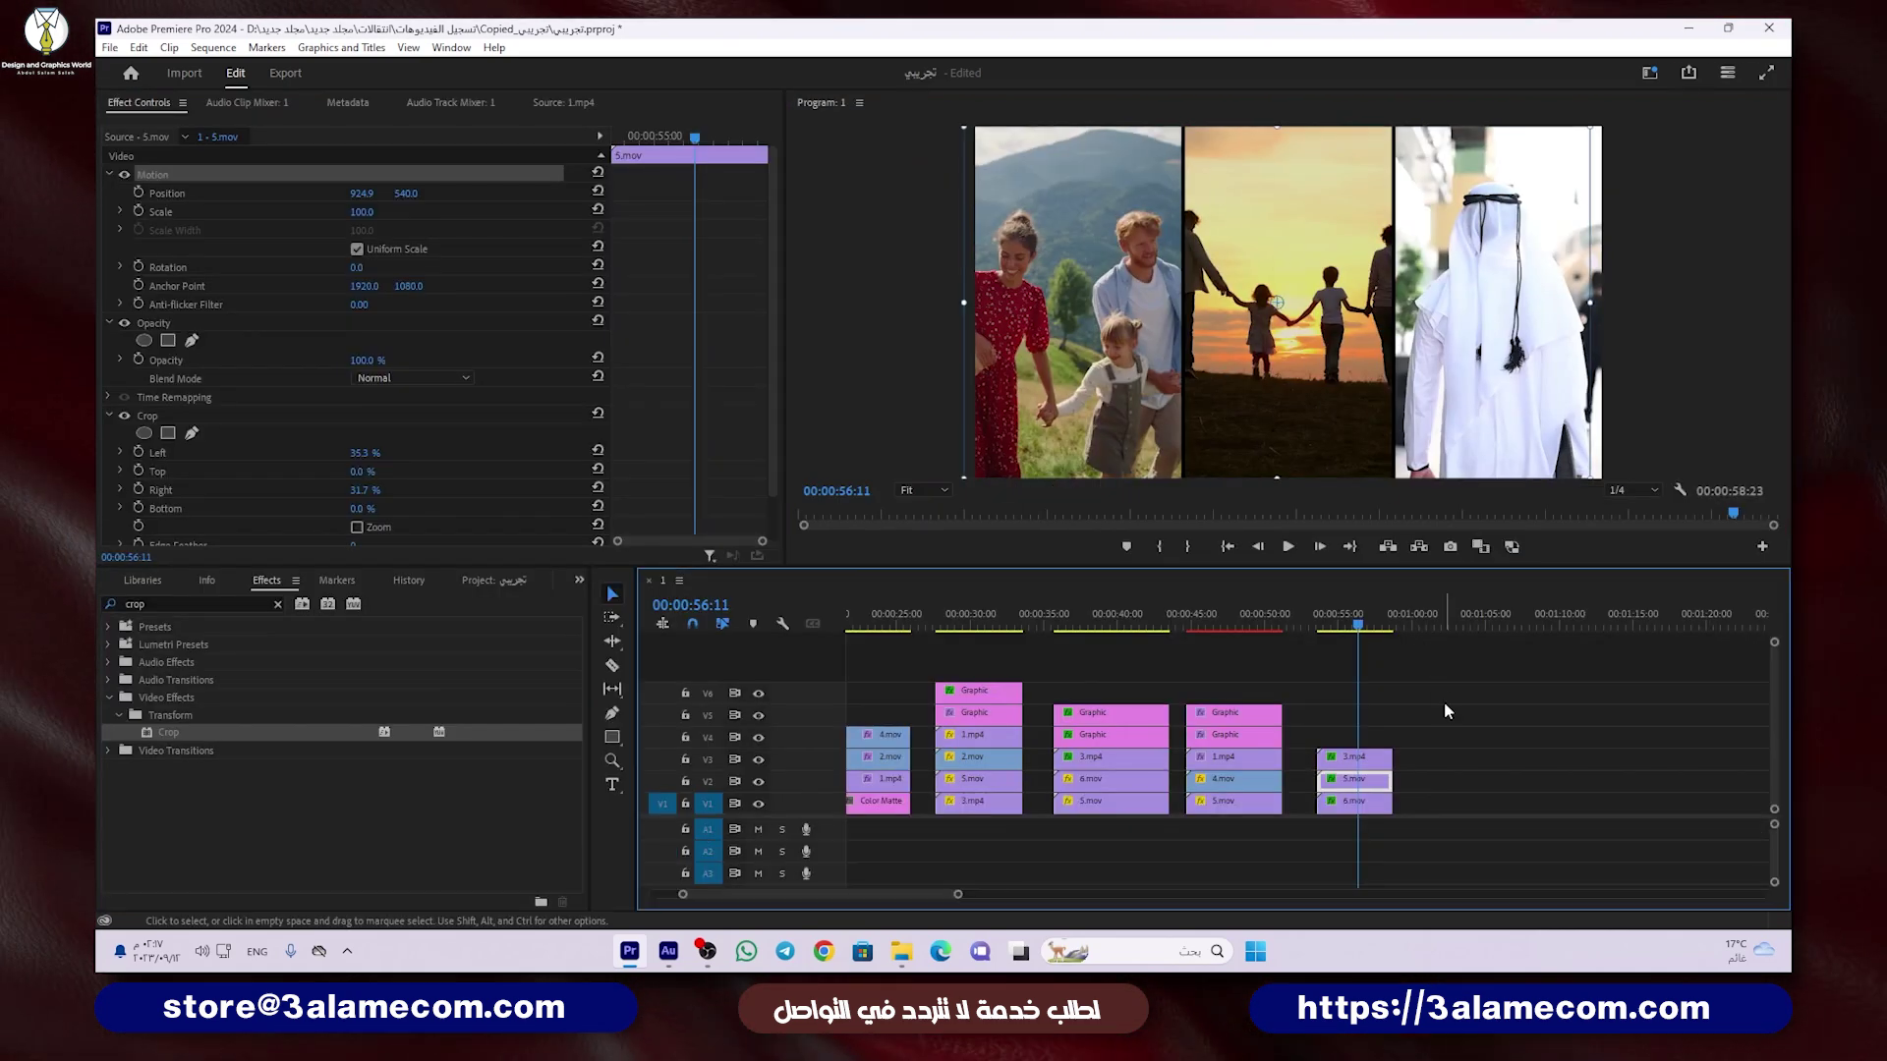
mouse_move(1425, 717)
mouse_down()
mouse_move(1362, 816)
mouse_move(1366, 768)
mouse_up()
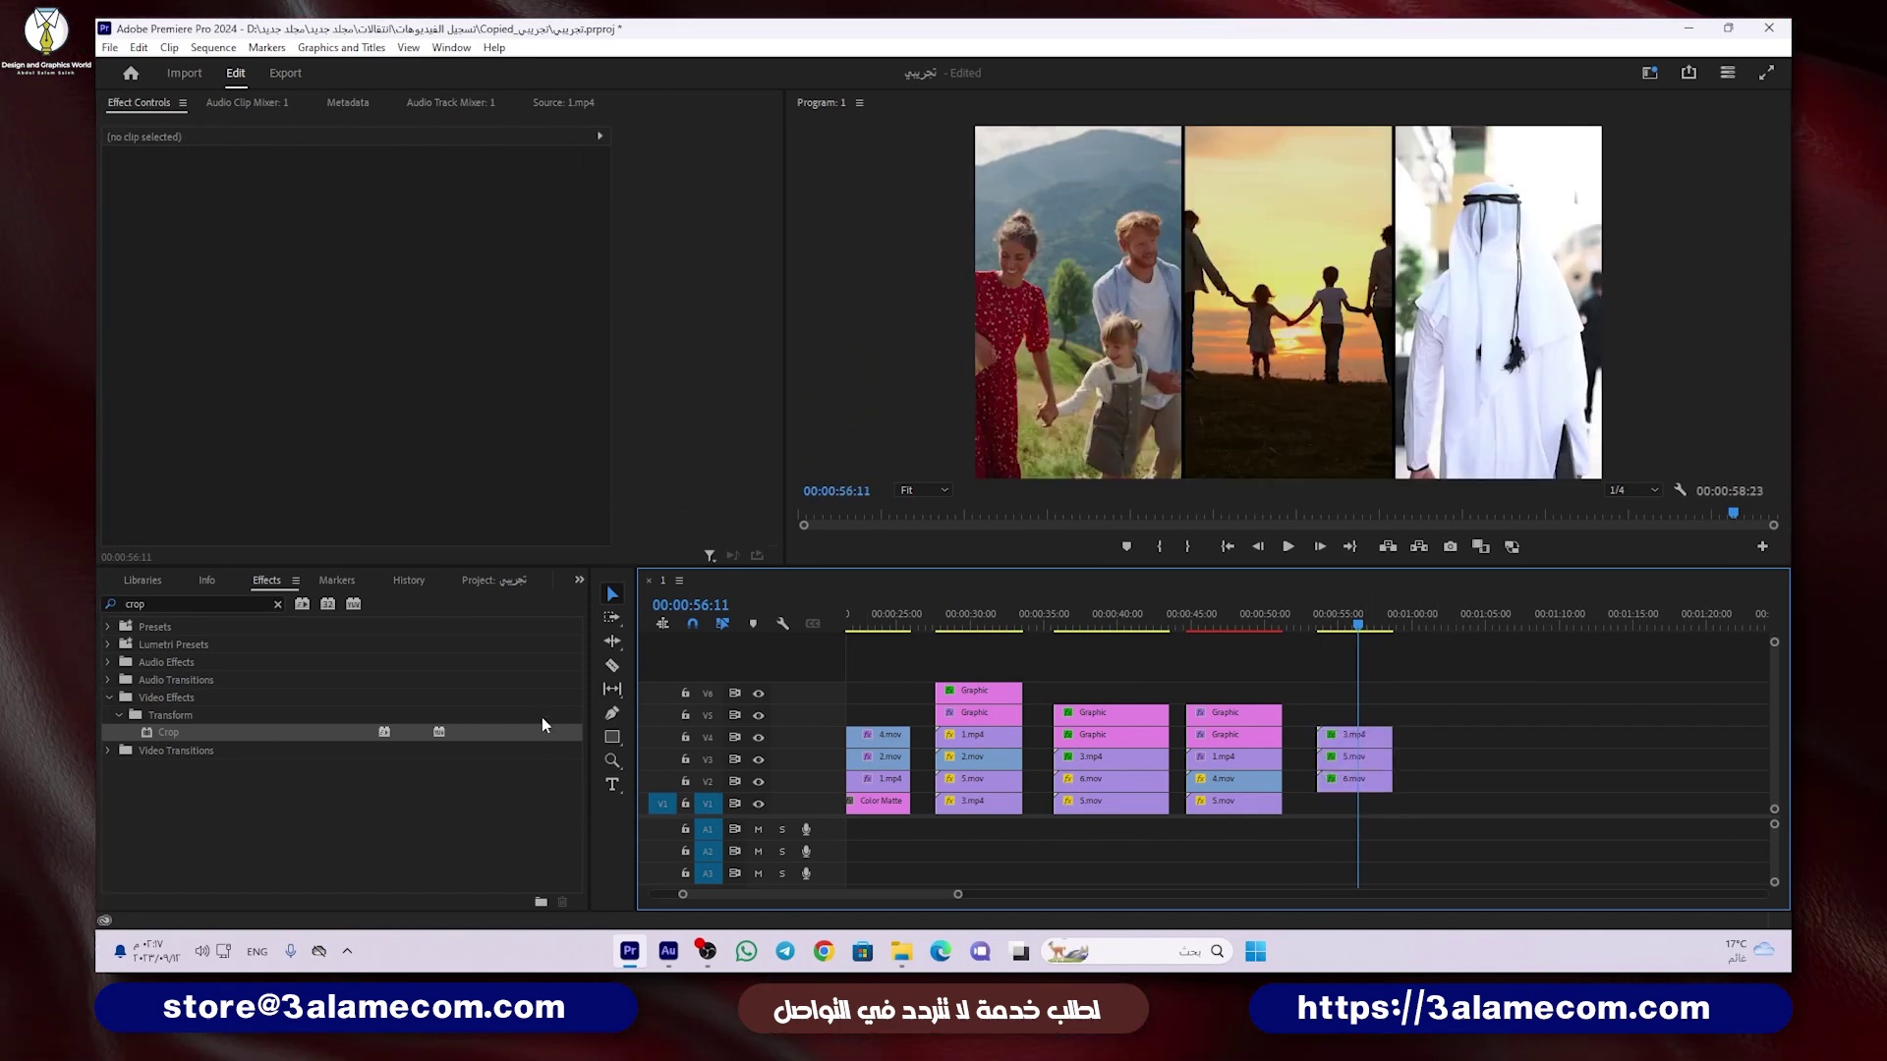
Step: Create a 1920×1080 Color Matte in bright green 27FFB5 with the default name
click(509, 585)
scroll(424, 812, down, 2)
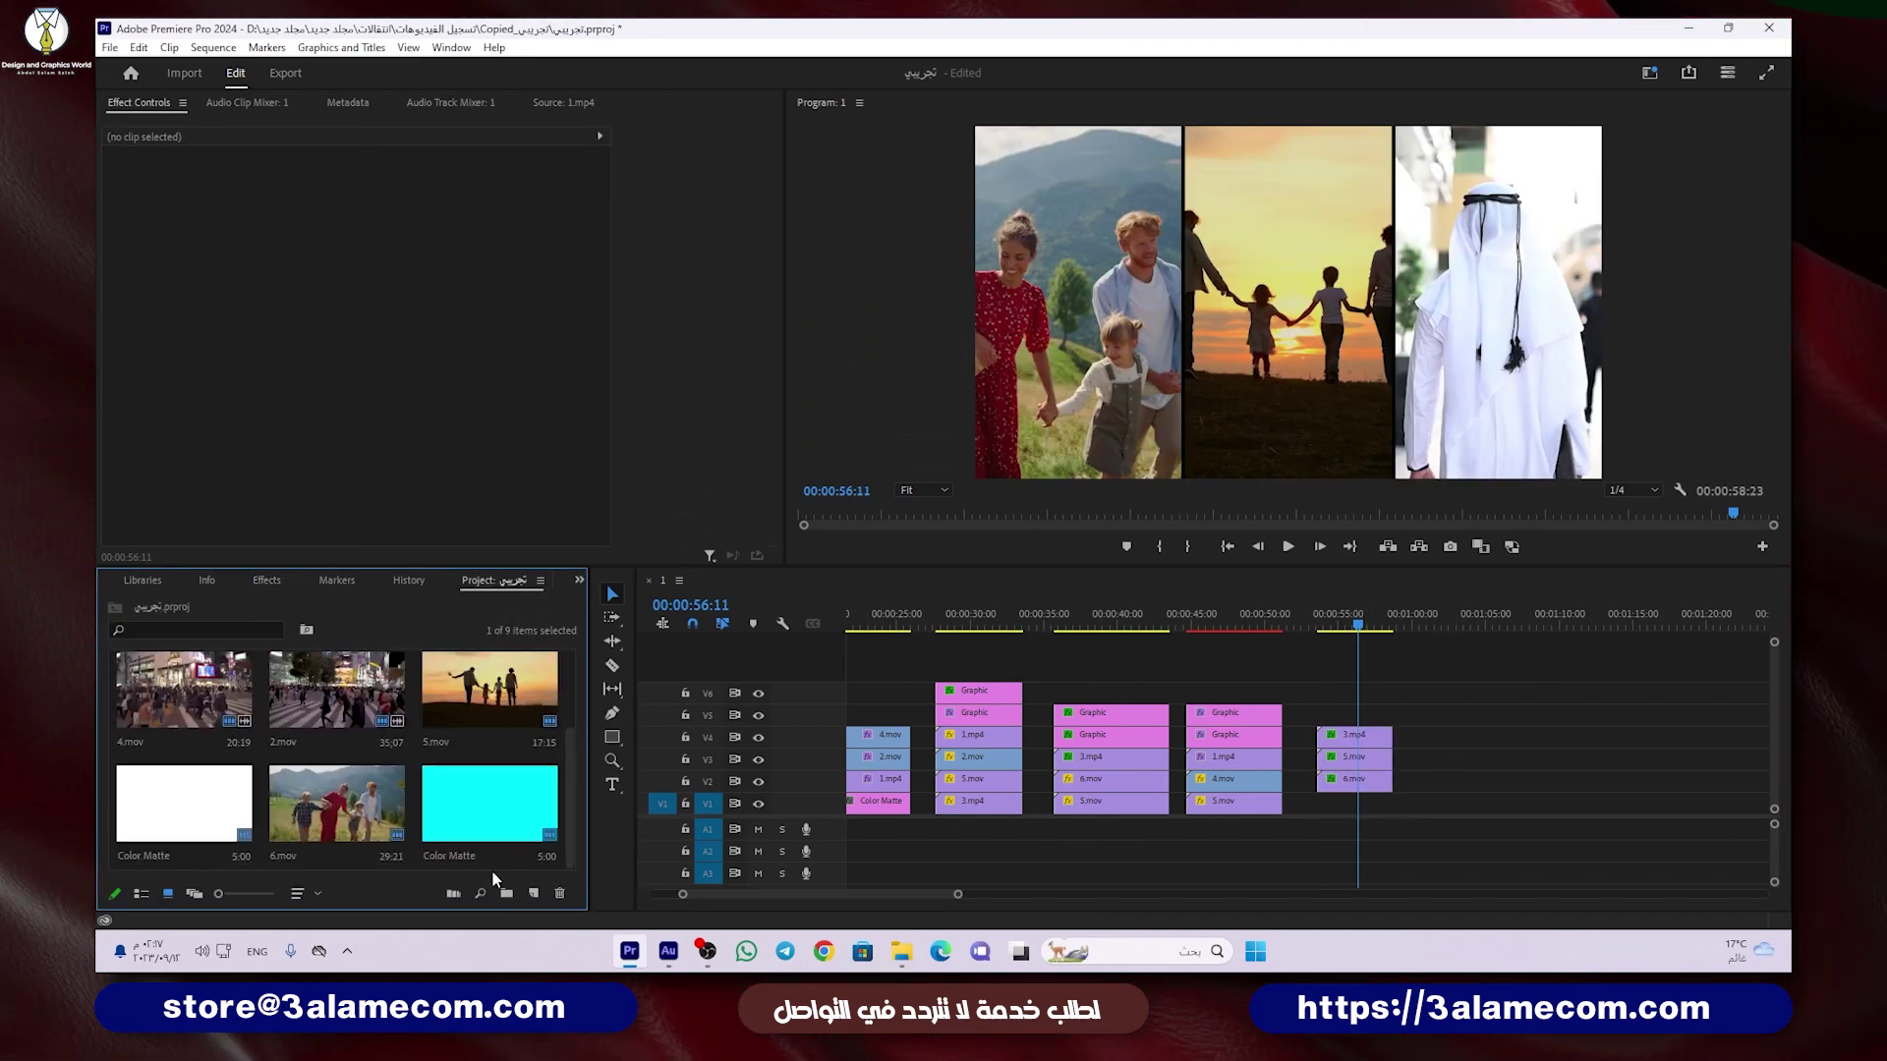
click(532, 894)
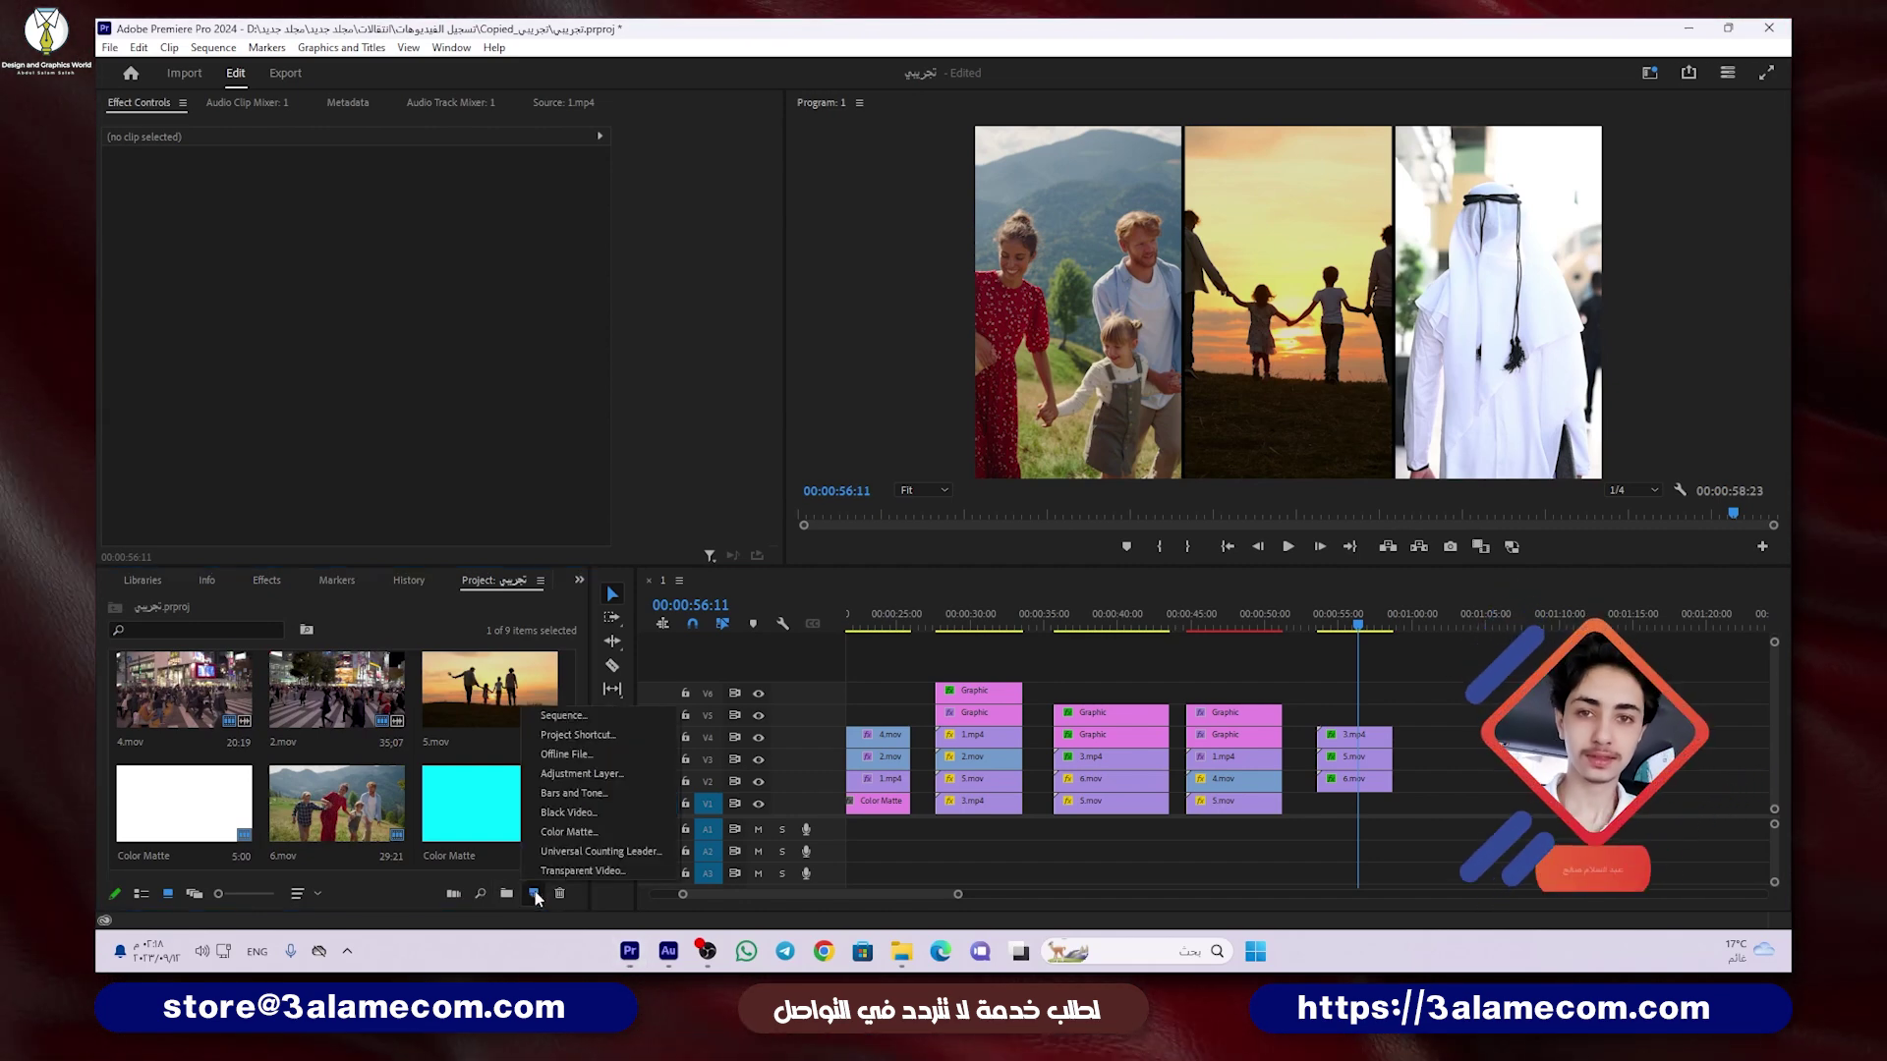
click(560, 832)
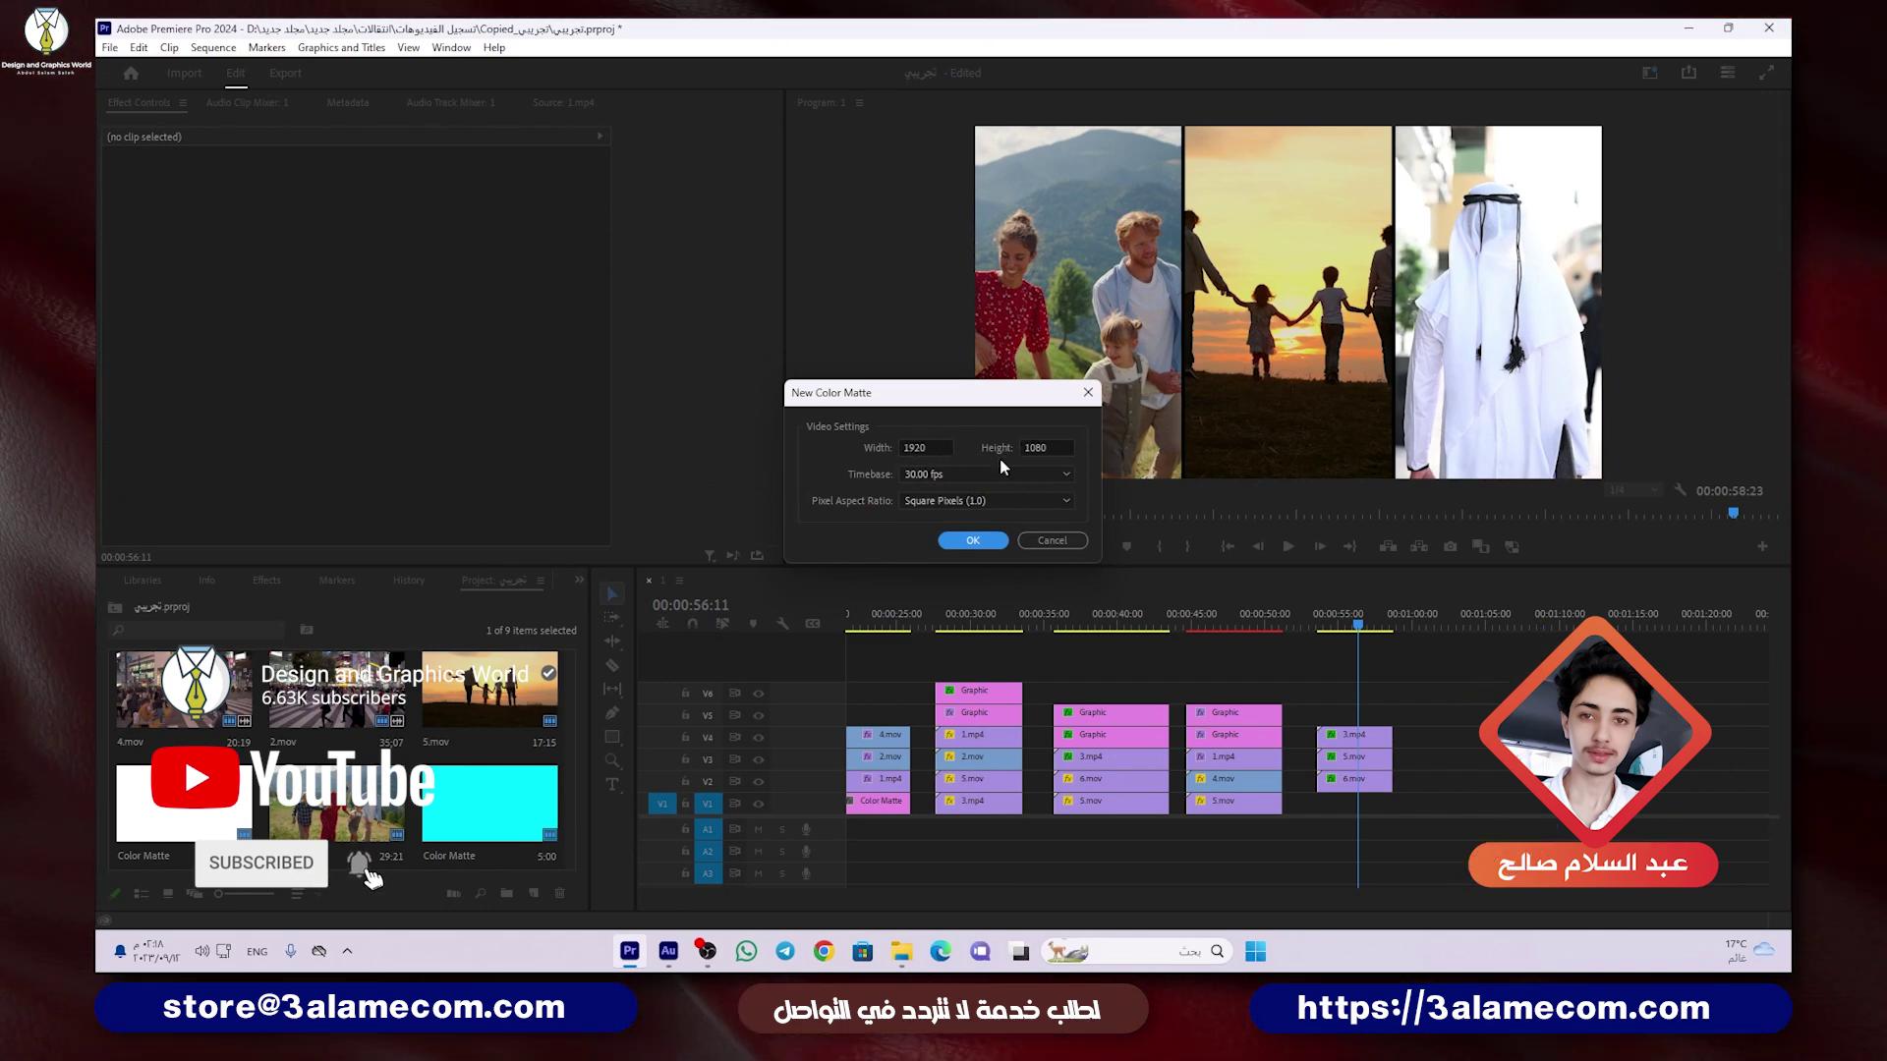
click(973, 541)
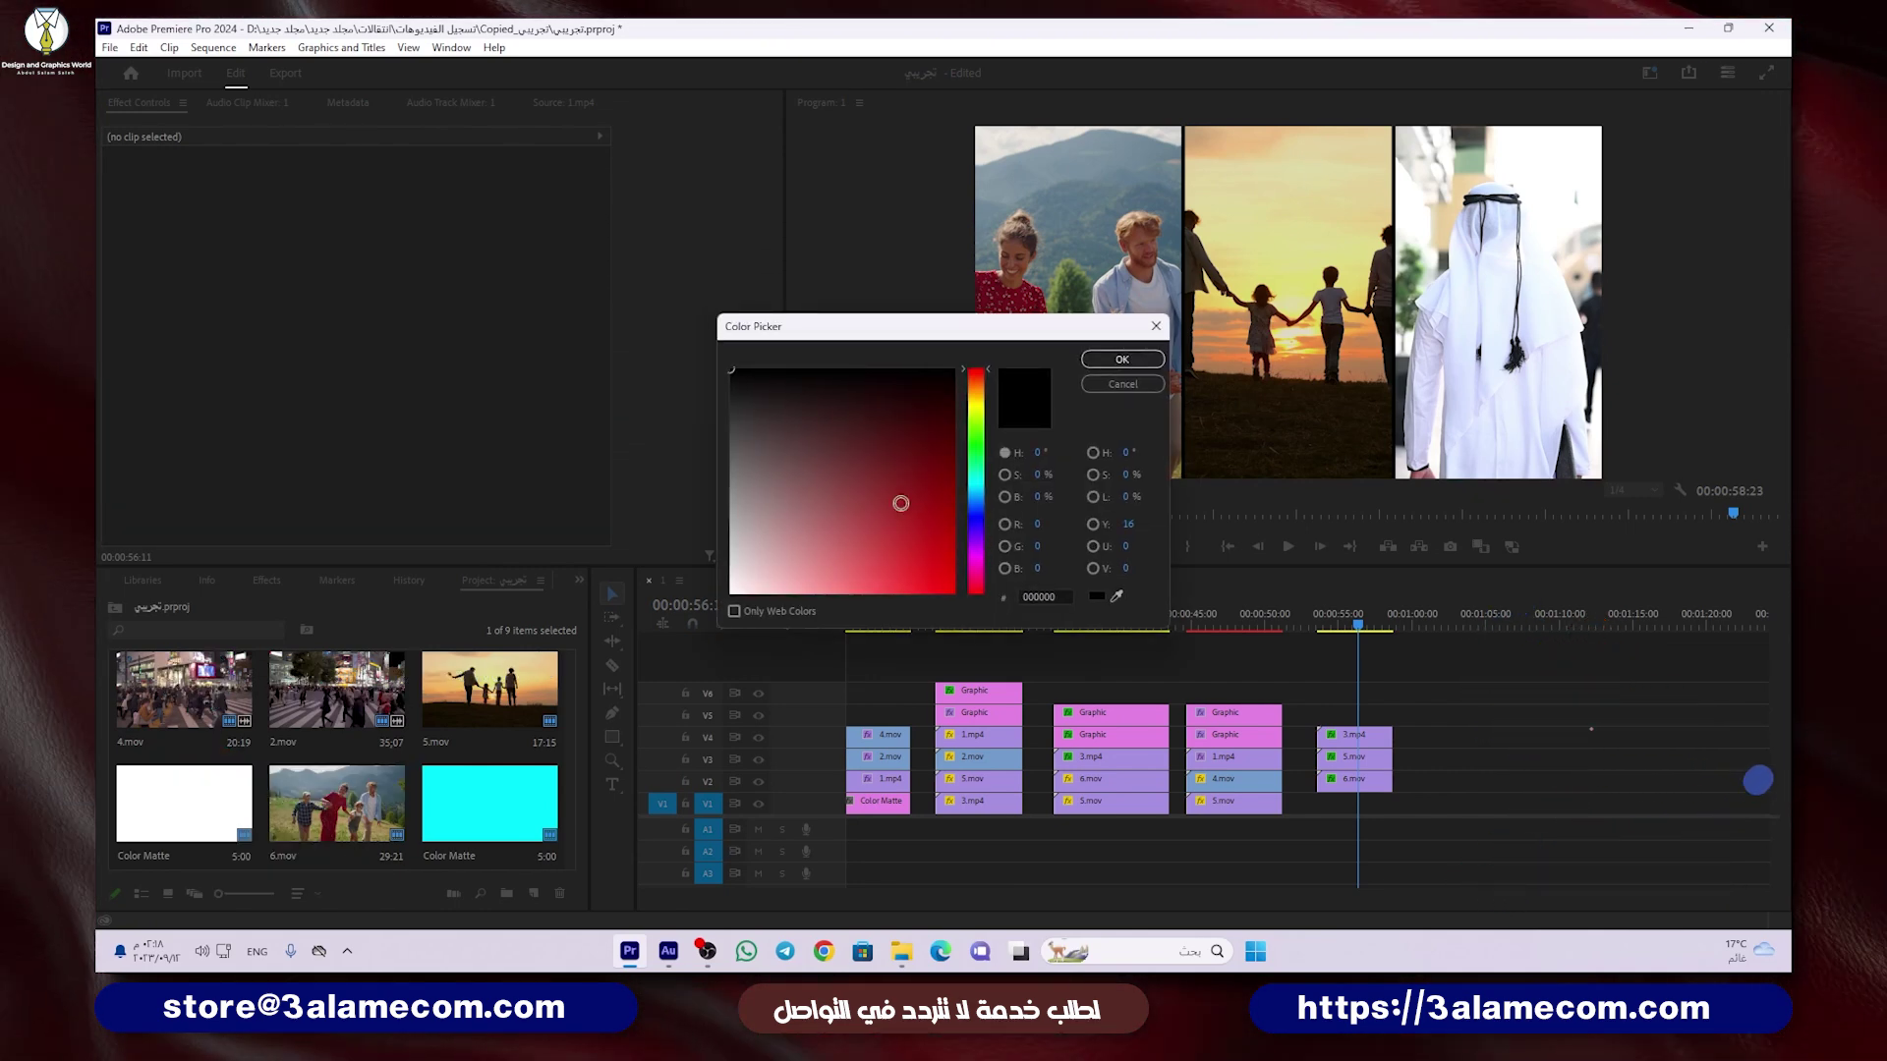
drag(976, 518, 975, 477)
drag(886, 530, 920, 593)
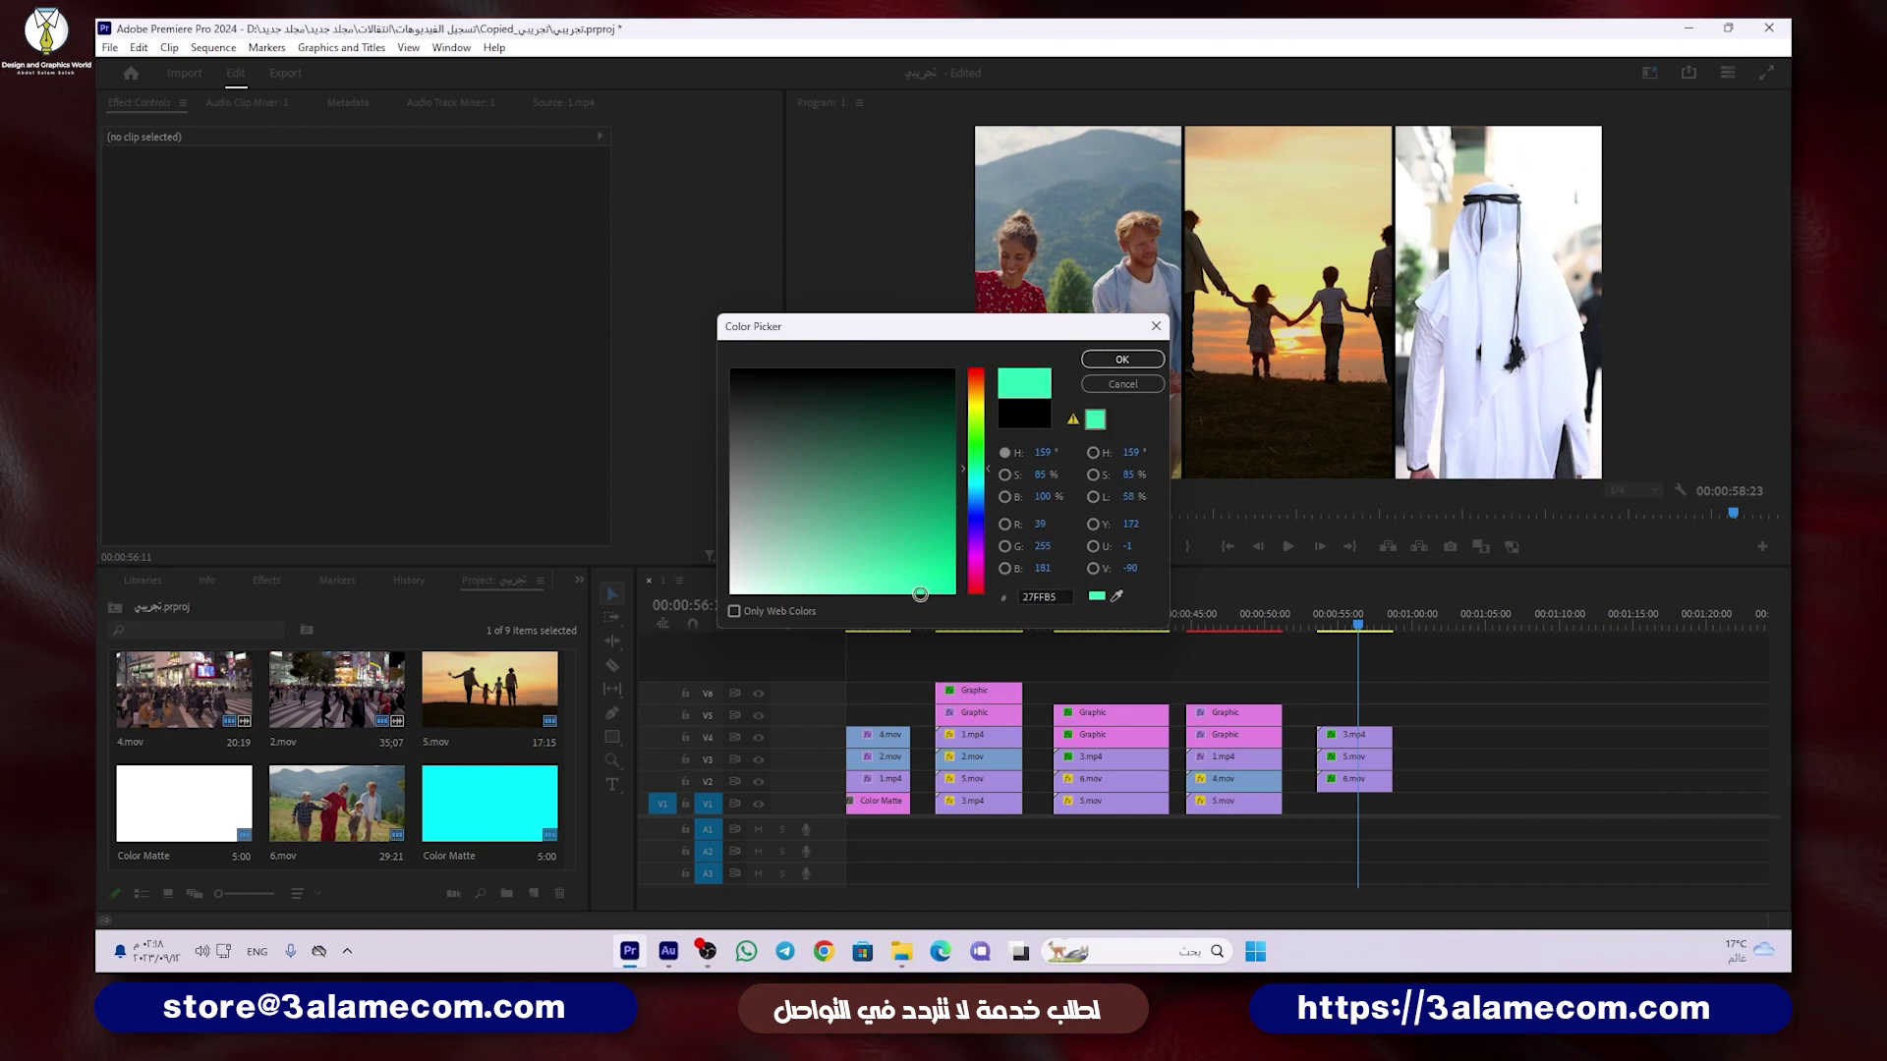
click(1100, 360)
click(900, 510)
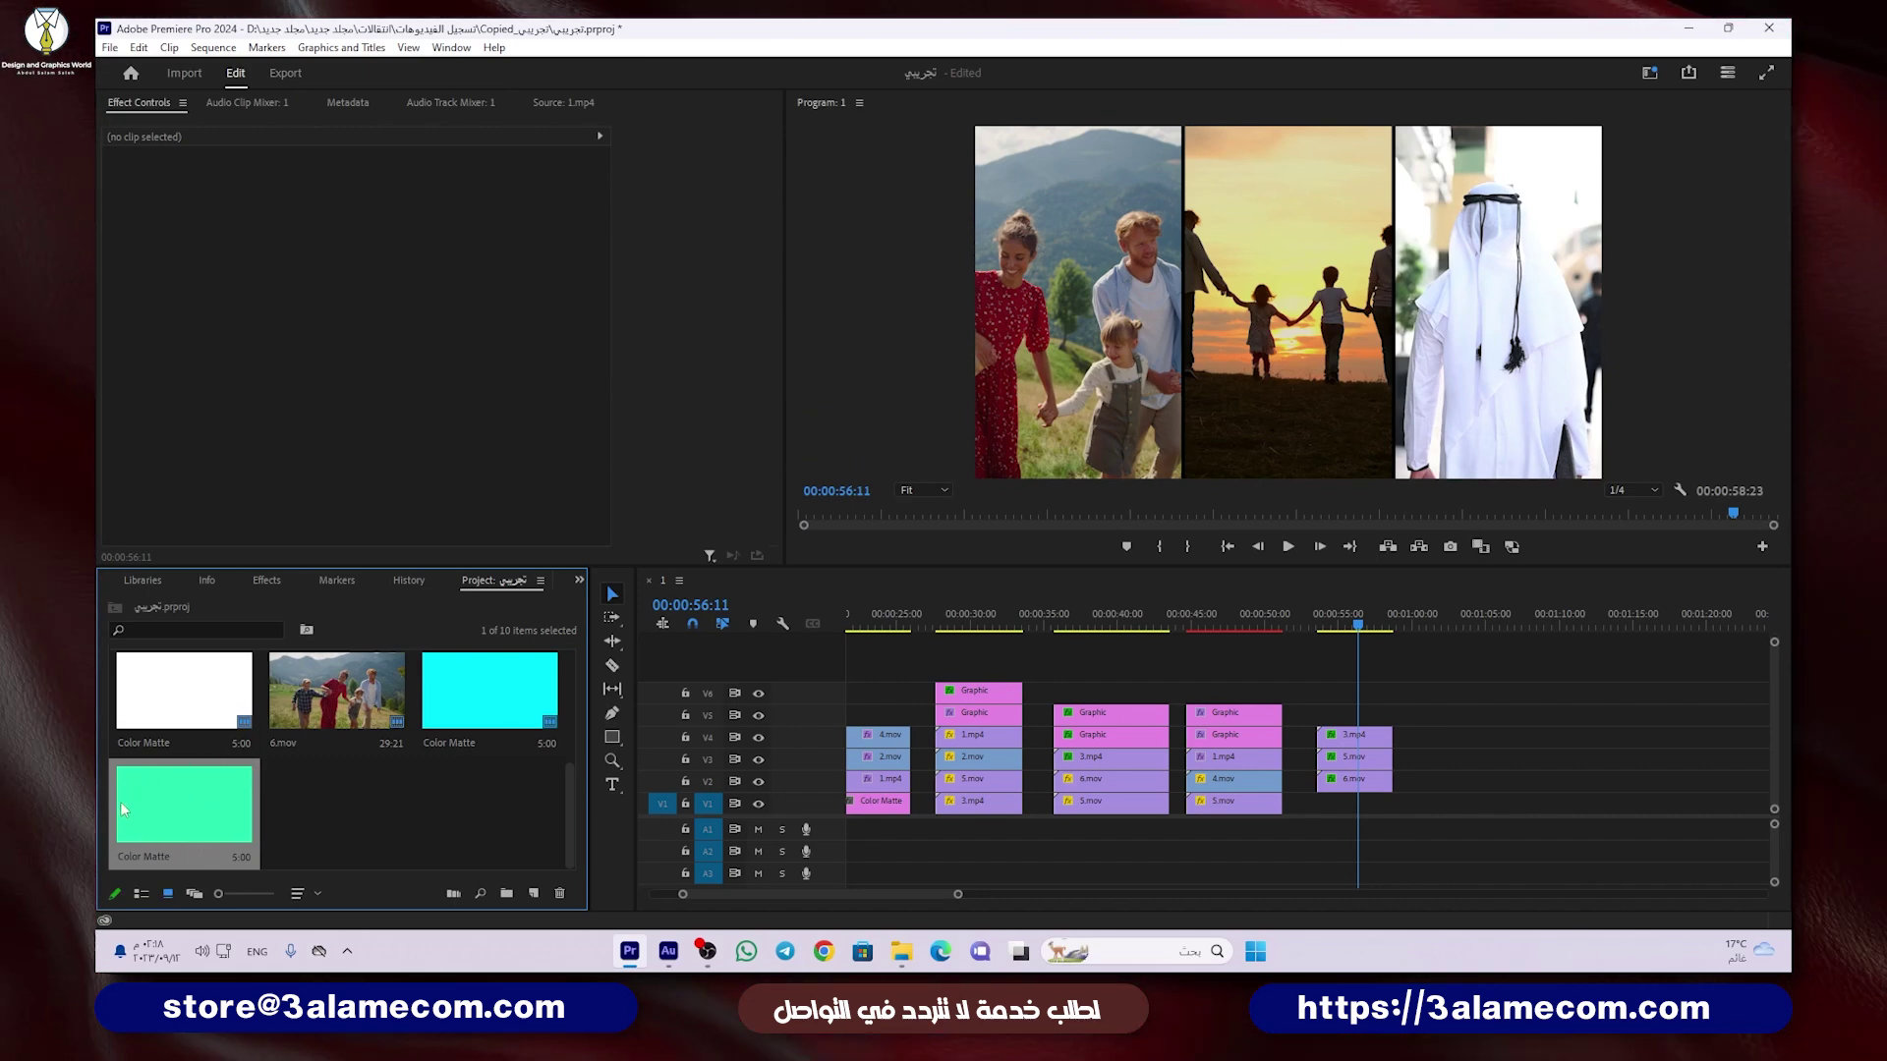
Step: Place the green Color Matte on V1 under the three strips and toggle its output to compare
drag(173, 800, 1324, 810)
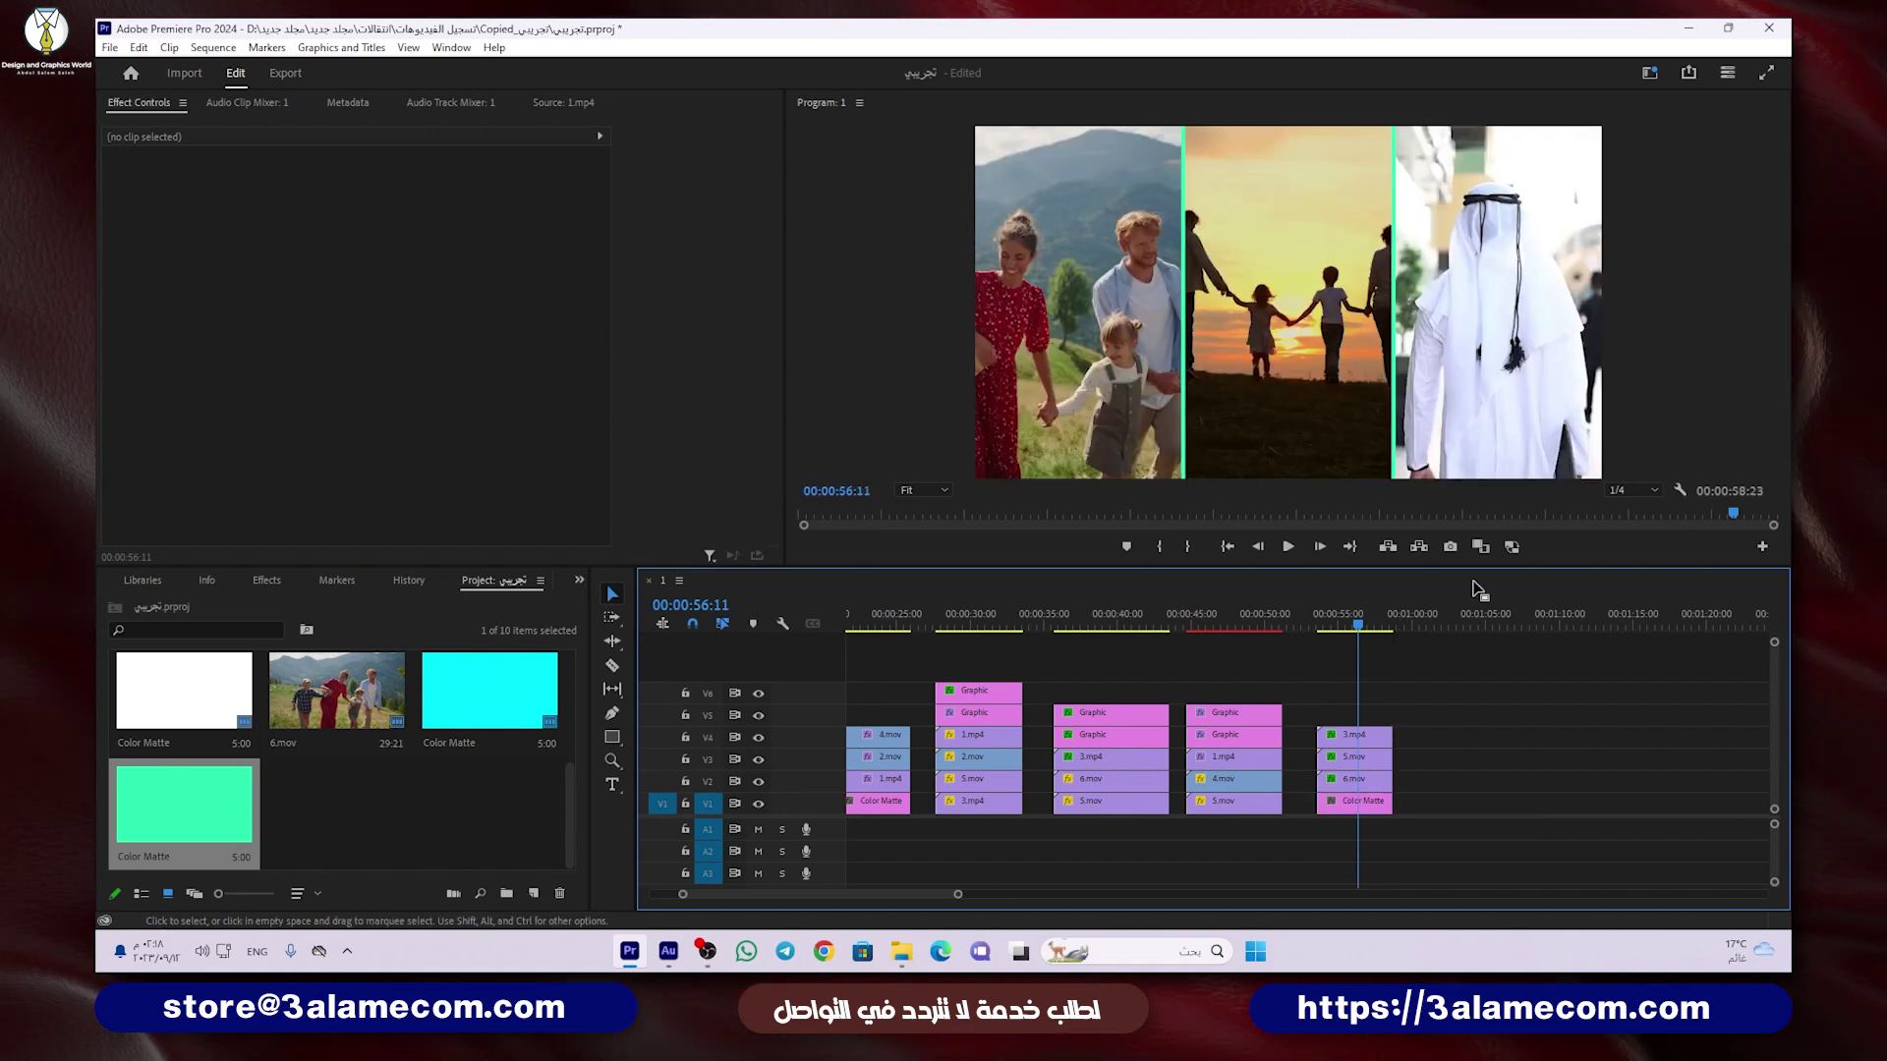
click(759, 804)
click(758, 803)
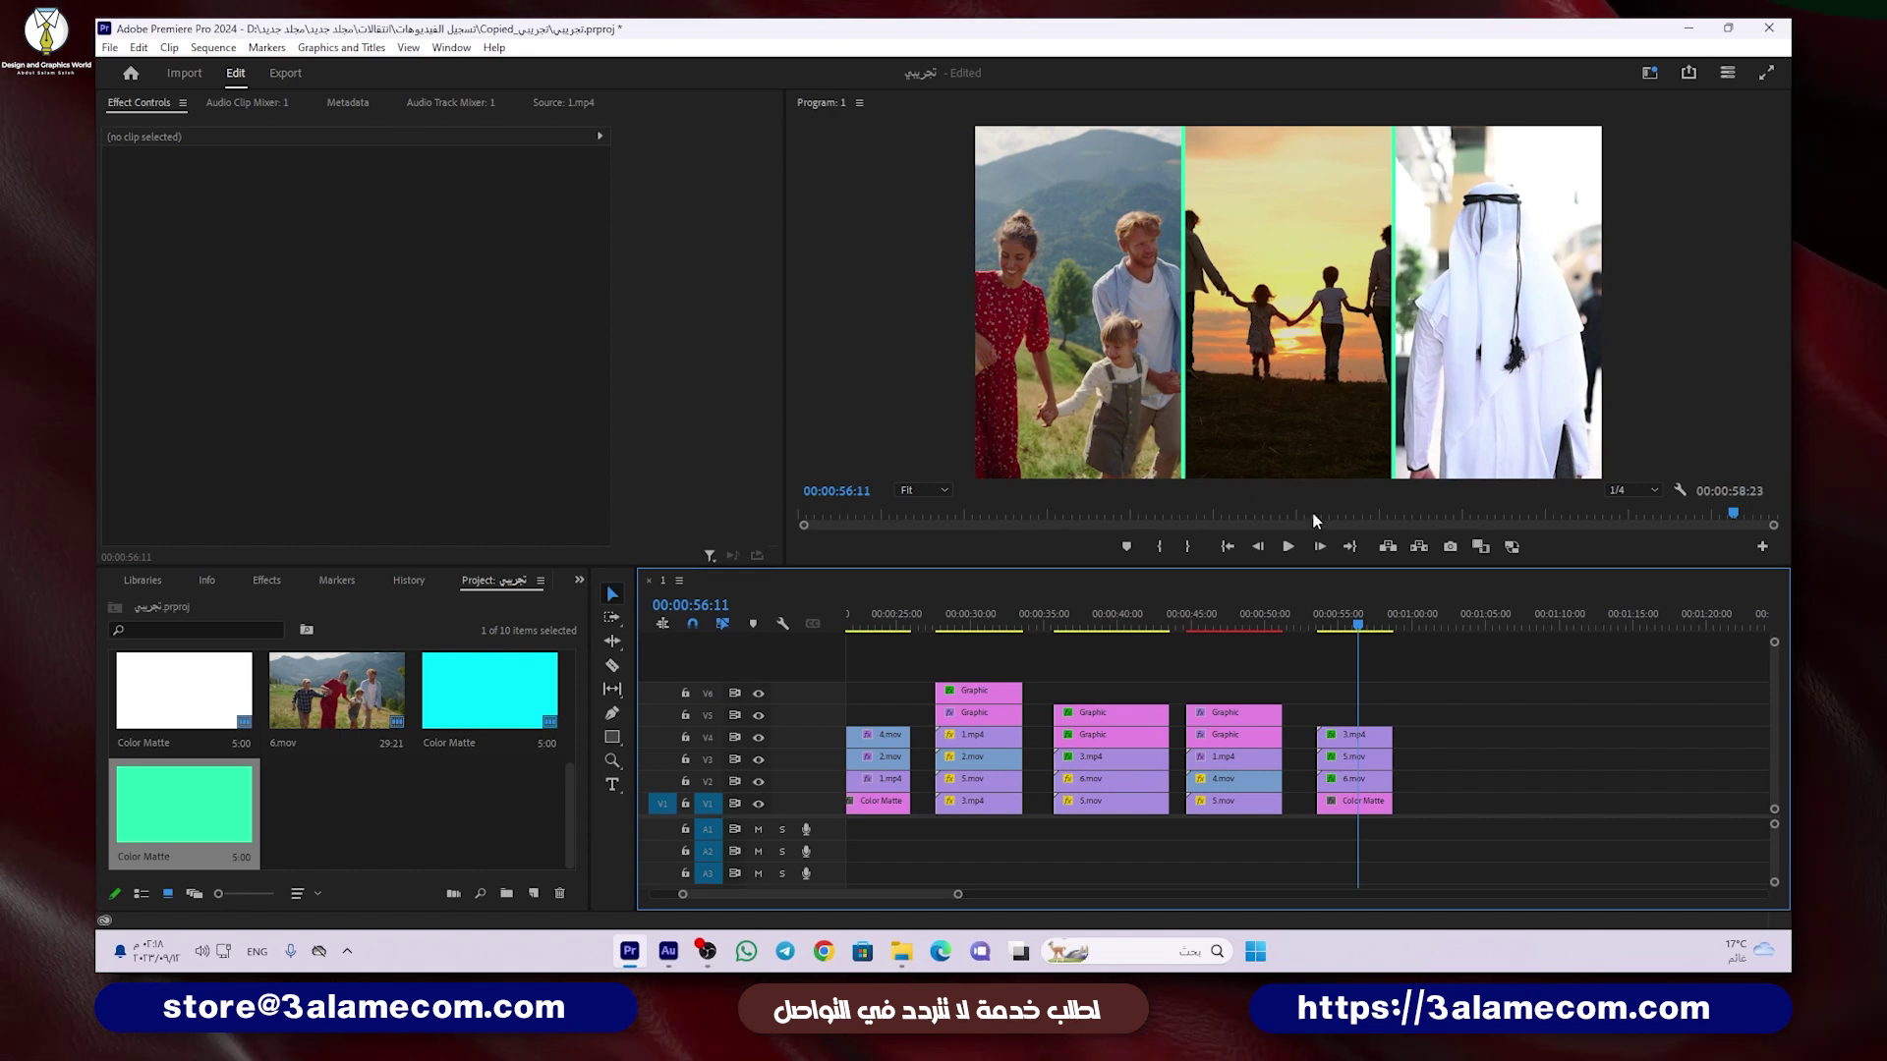
scroll(1417, 722, up, 5)
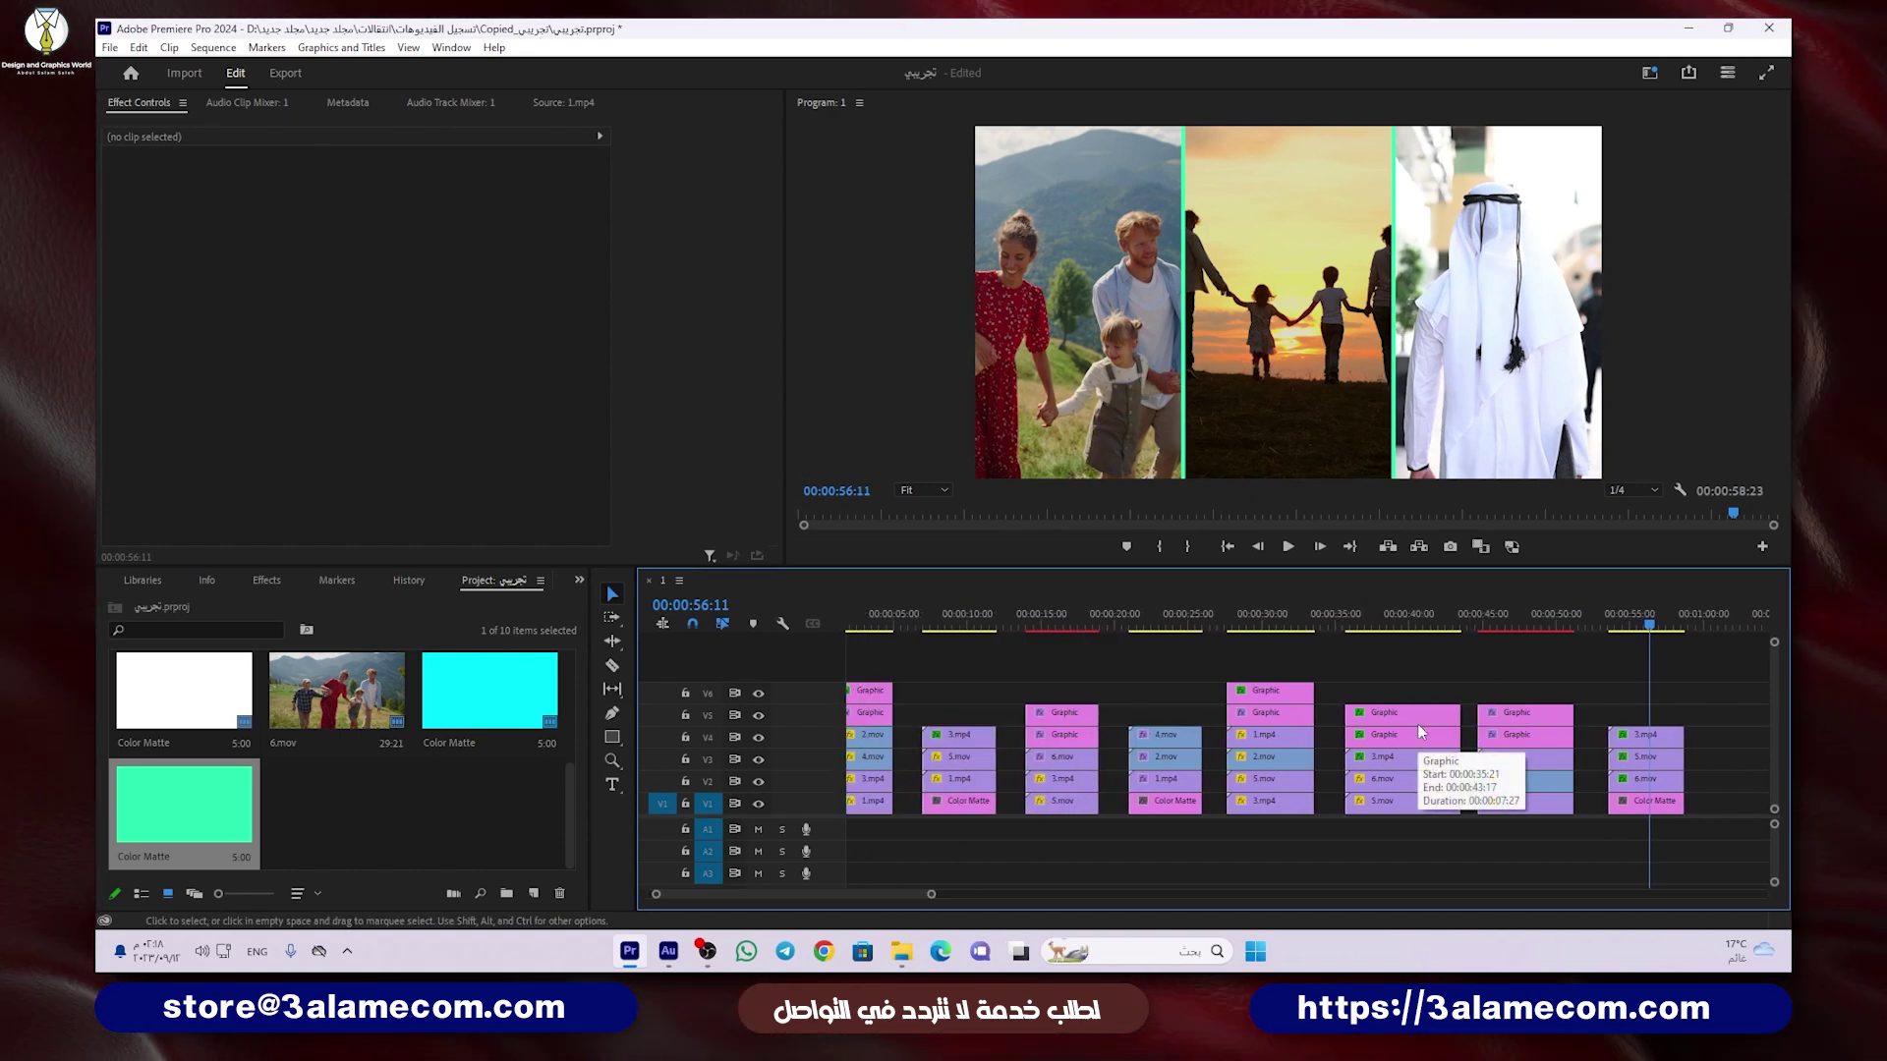
scroll(1419, 731, up, 1)
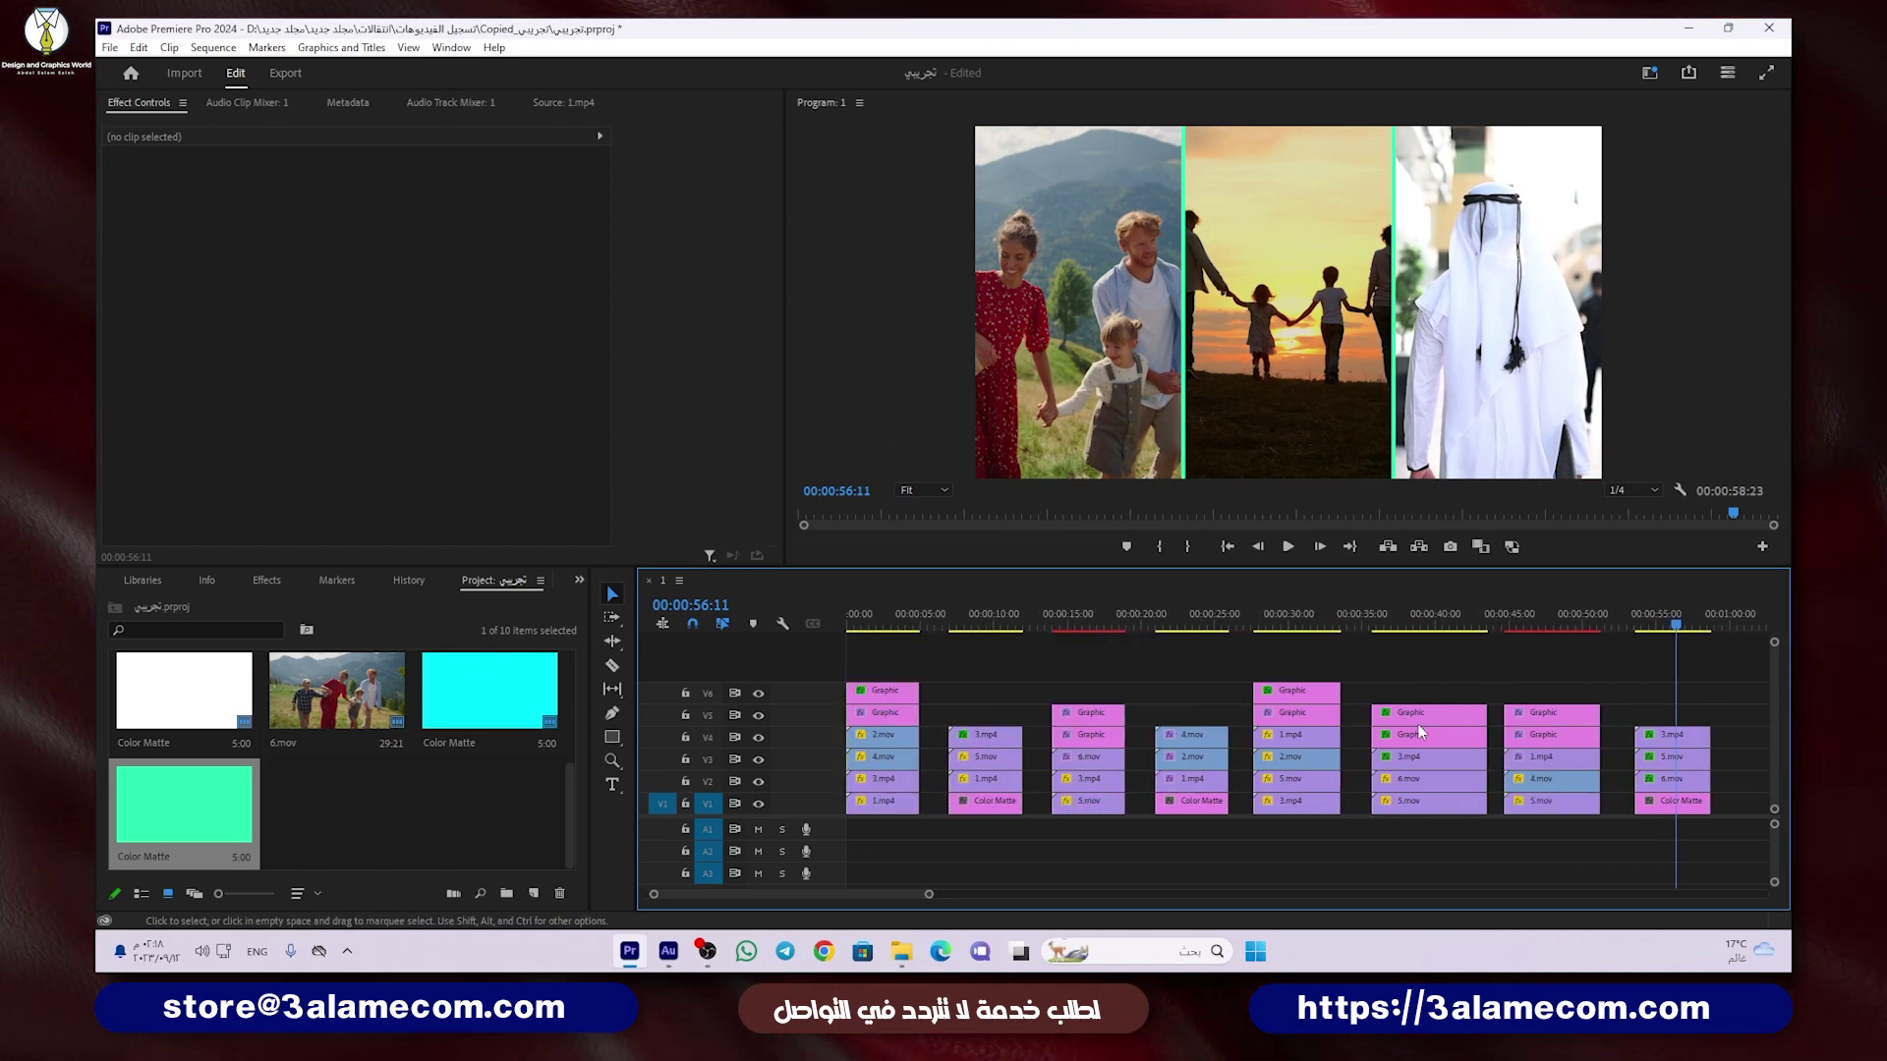